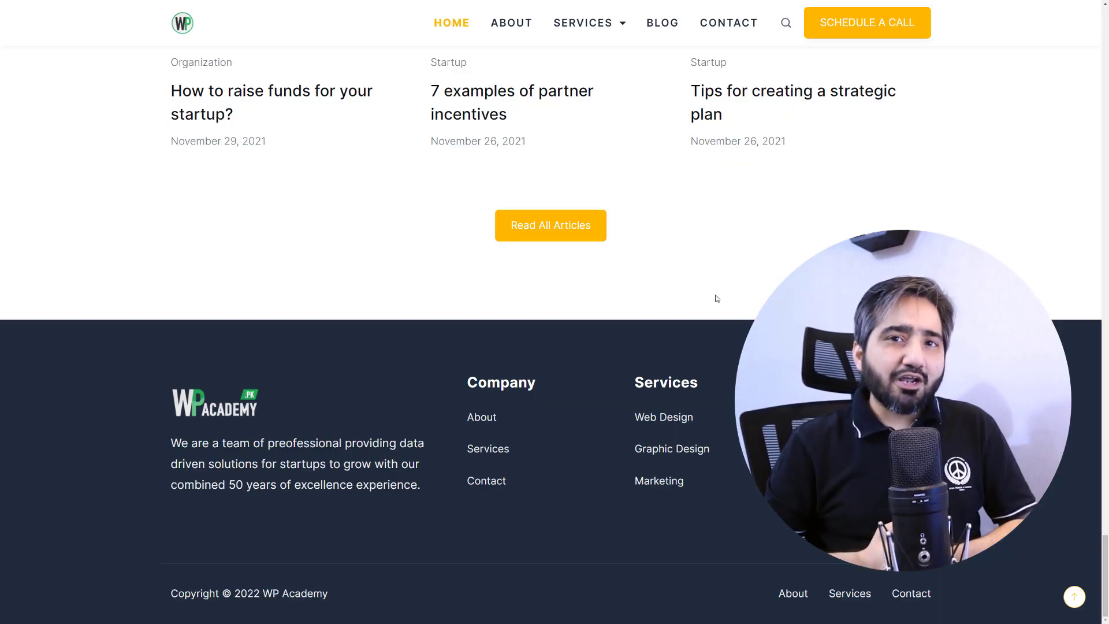
Browse the site's About page, then the Services > Finance page.
left_click(511, 23)
left_click_drag(1108, 91, 1107, 578)
mouse_move(639, 36)
left_click(588, 63)
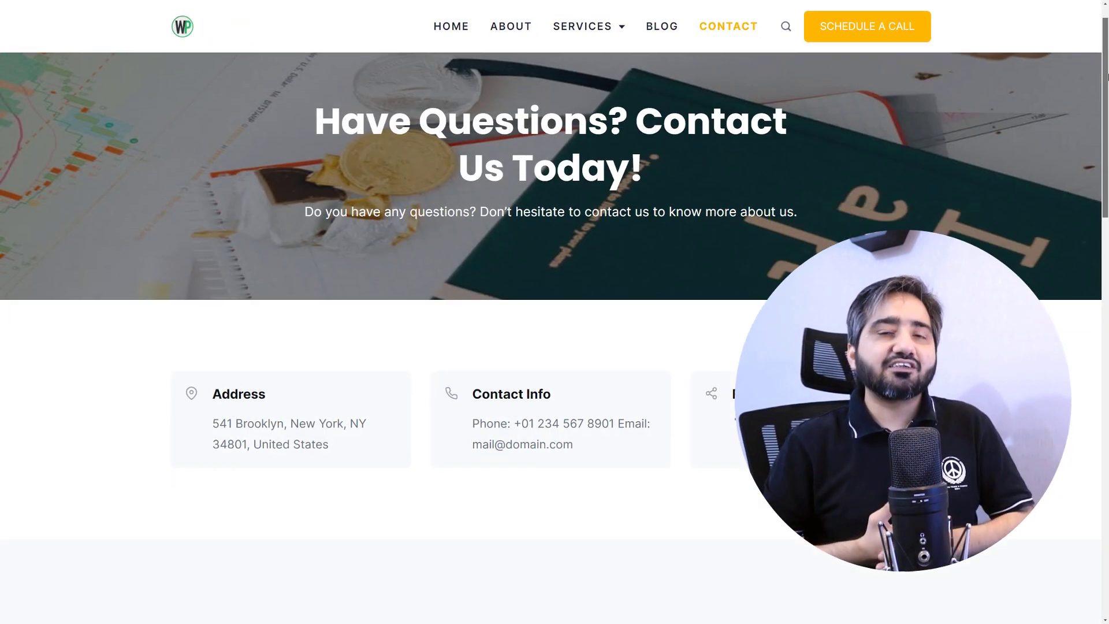
Send the contact form with a name, e-mail, phone number and the message 'Hi, How are you!'.
scroll(314, 184, "down", 10)
key("Tab")
key("Tab")
type("01234567890")
key("Tab")
type("Hi, How are y")
type("ou!")
left_click(414, 516)
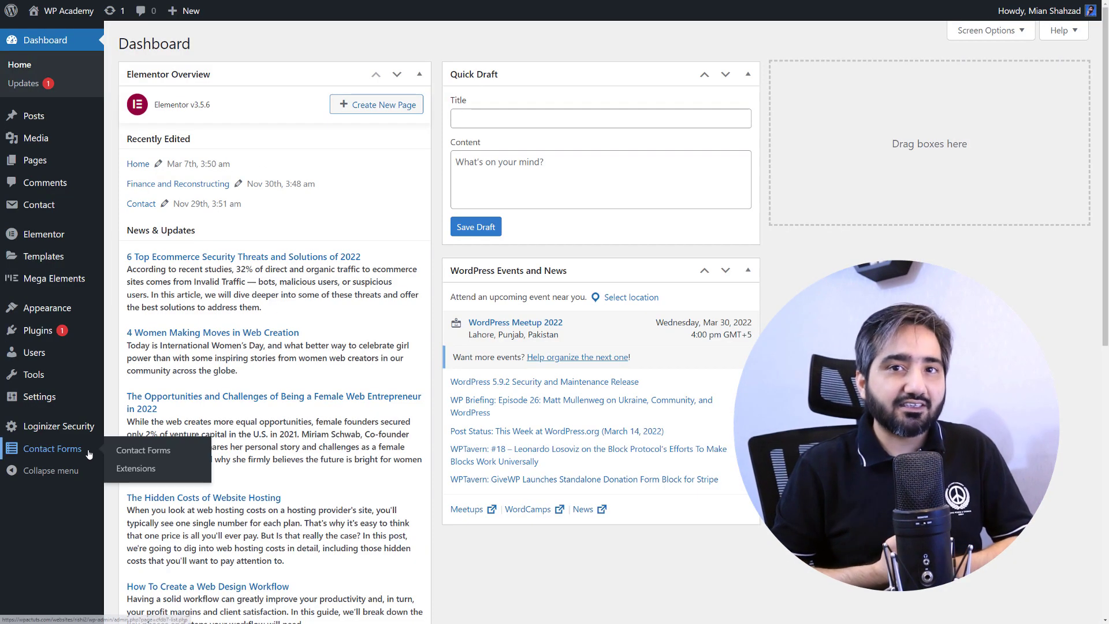
View the Contact Form 1 entries from the dashboard's Contact Forms list.
left_click(88, 455)
left_click(171, 119)
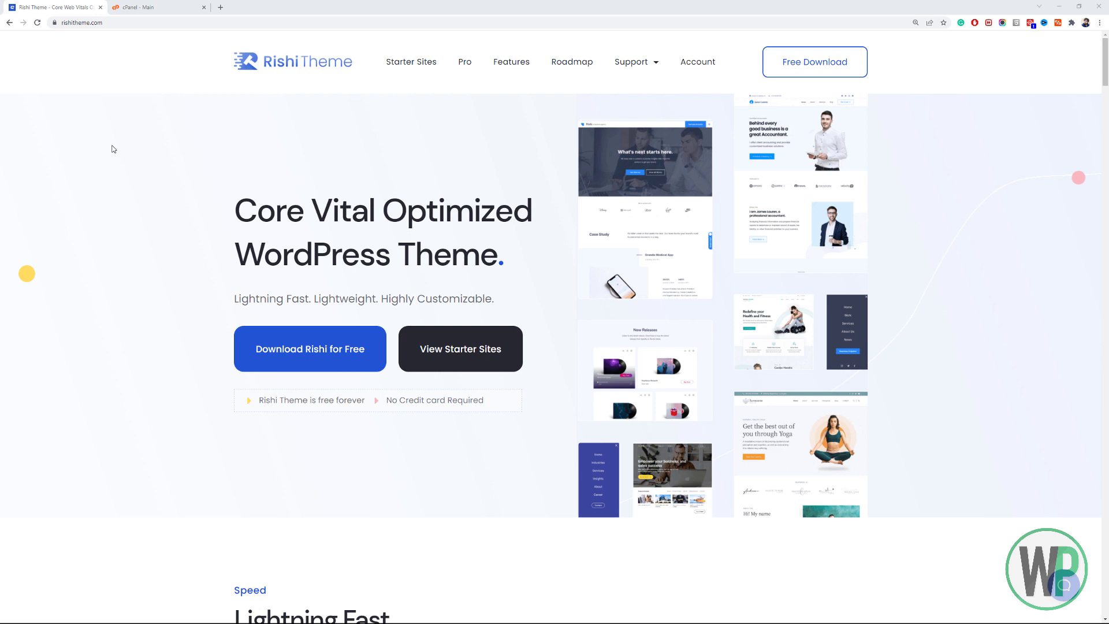
Switch to the cPanel - Main browser tab.
left_click(136, 4)
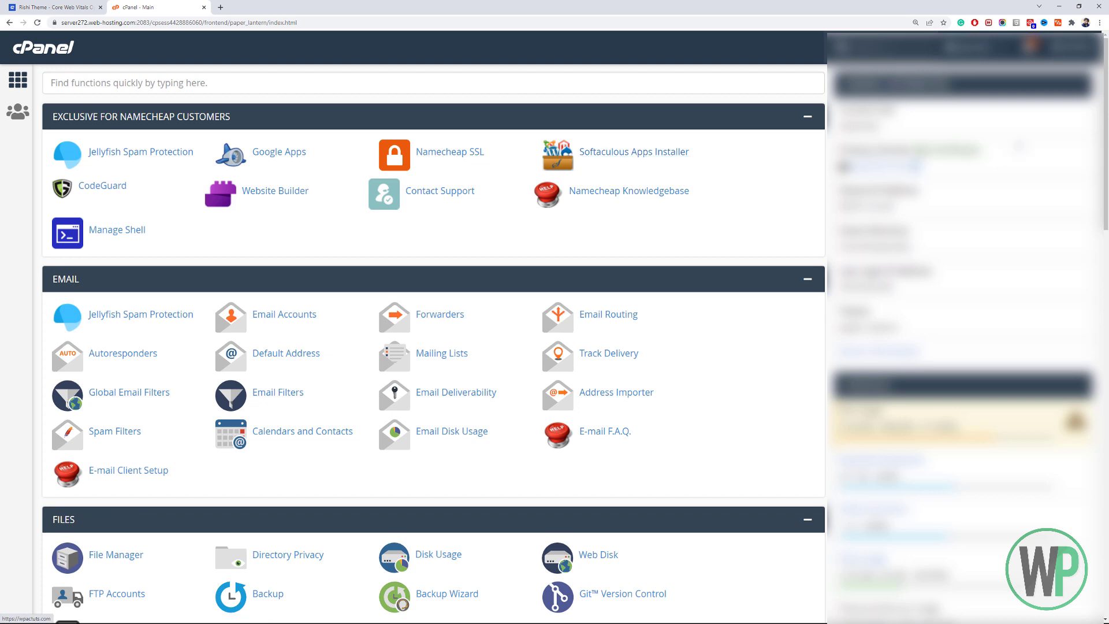
Open Softaculous Apps Installer from the Exclusive for Namecheap Customers section of cPanel.
left_click_drag(1104, 111, 1104, 503)
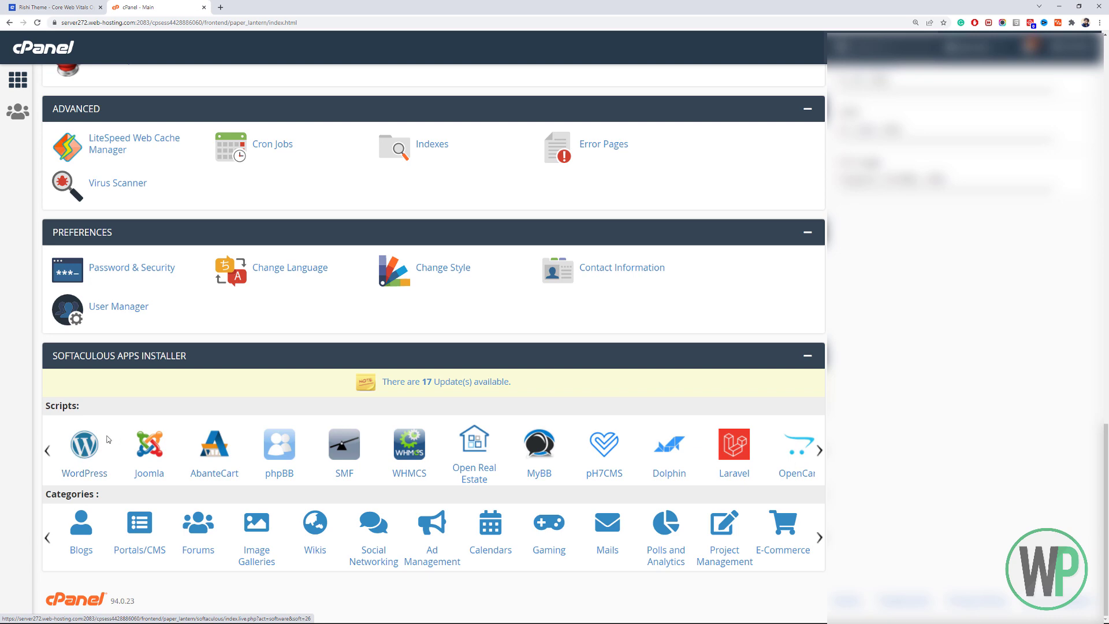
left_click_drag(1107, 431, 1107, 38)
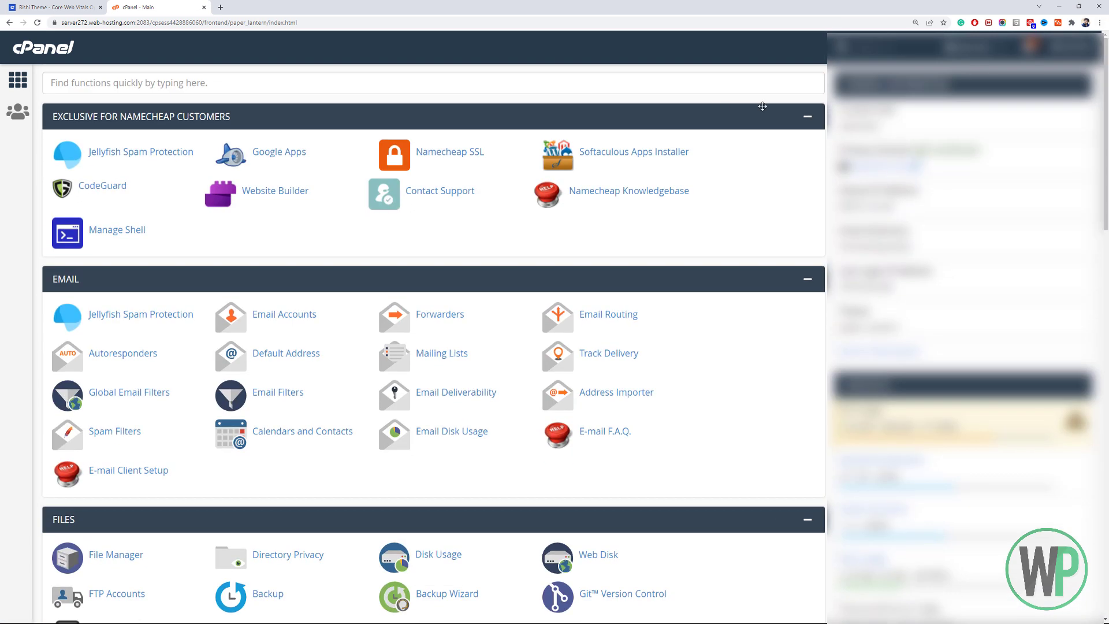
left_click(650, 161)
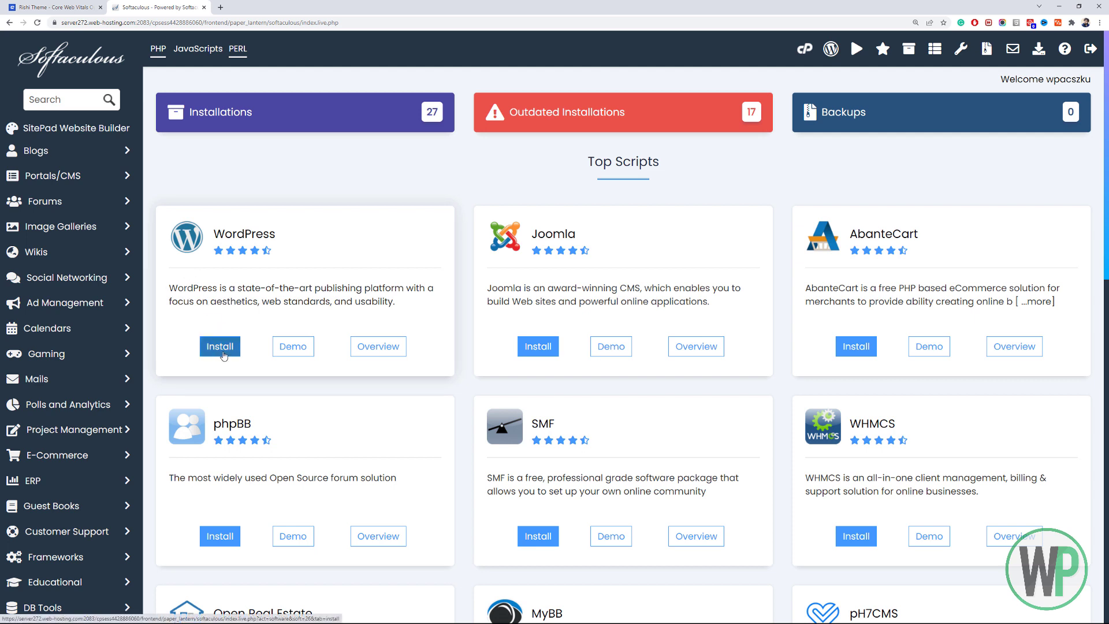
left_click(222, 349)
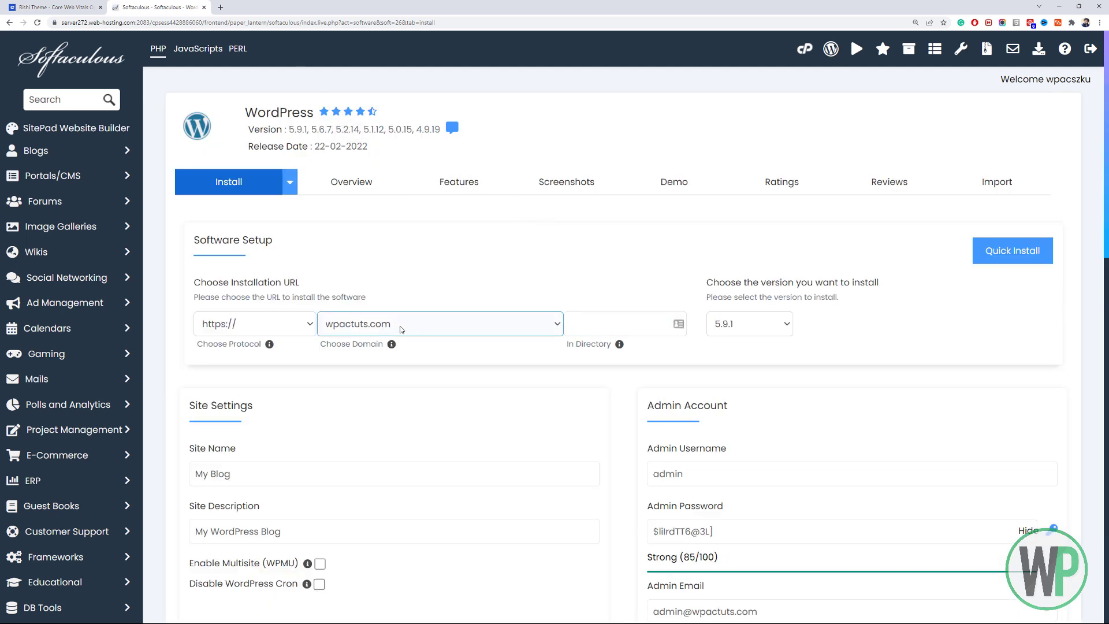
left_click(414, 332)
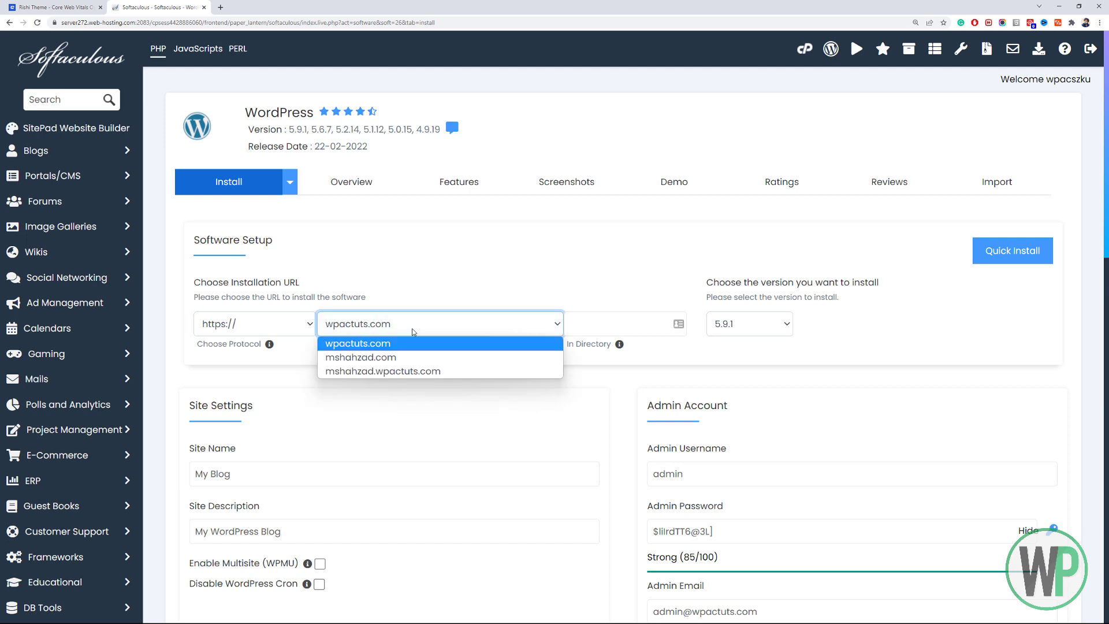
left_click(413, 333)
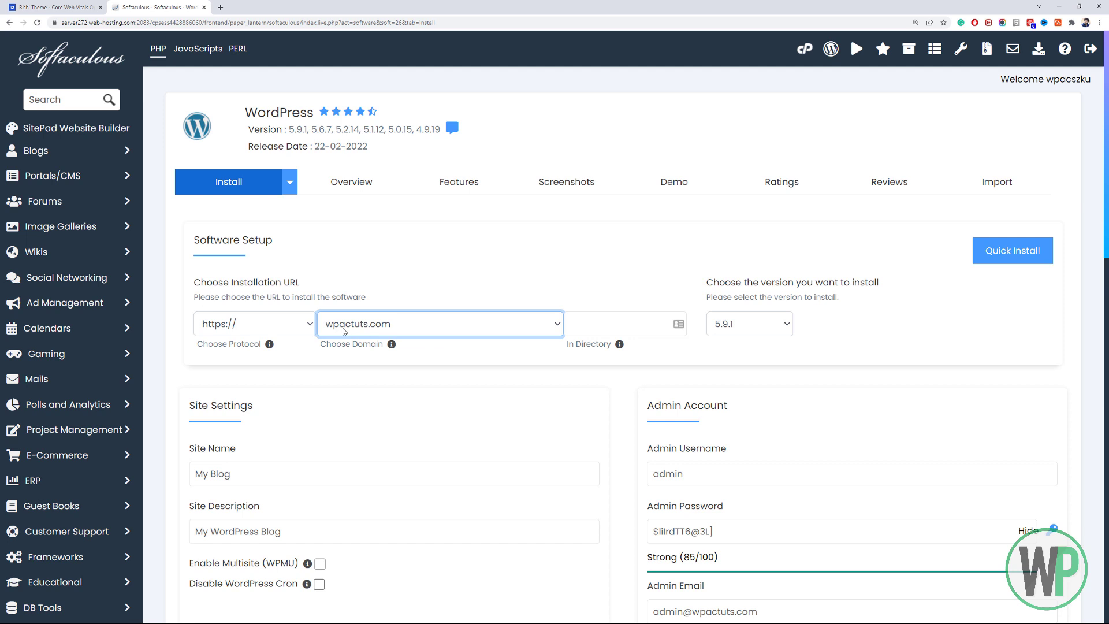
left_click(609, 325)
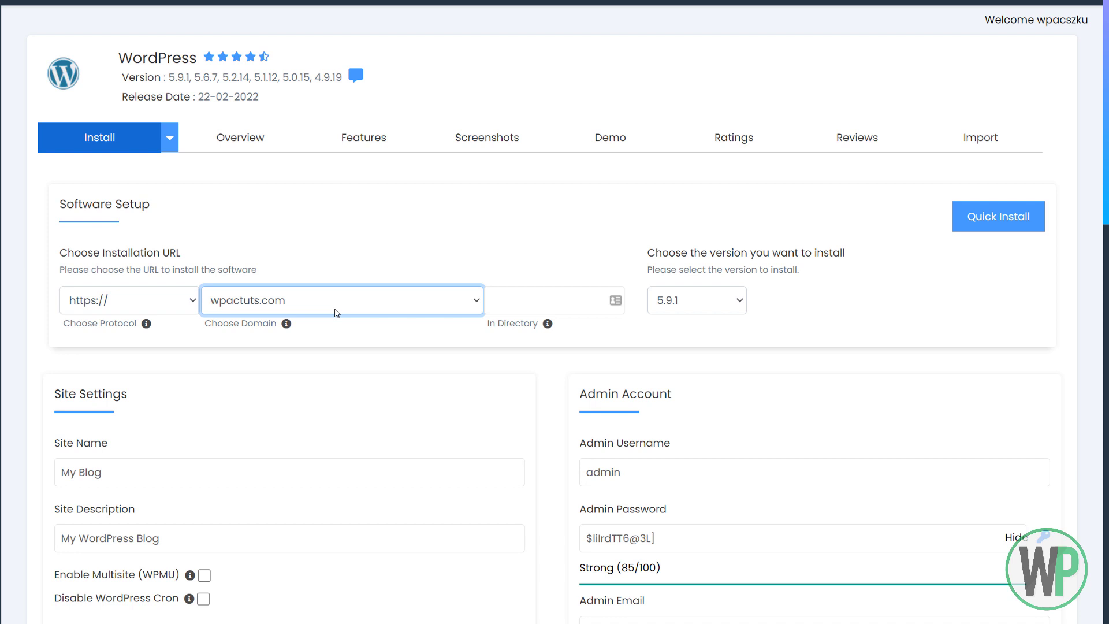
Enter websites/rishi2 as the WordPress install directory.
left_click(528, 300)
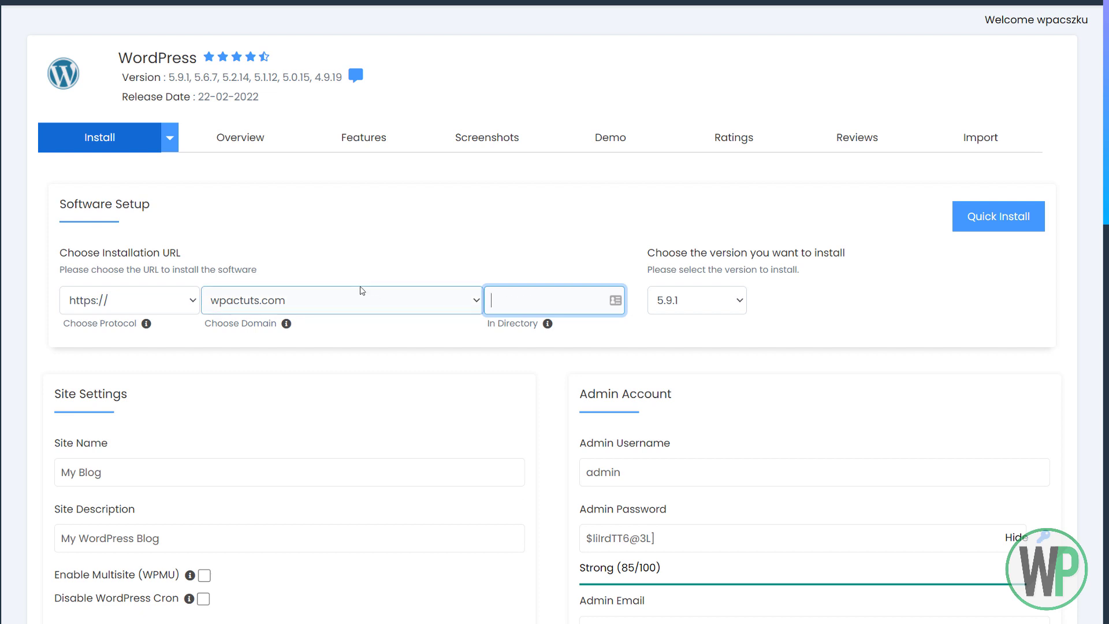
type("websites/")
type("rishi2")
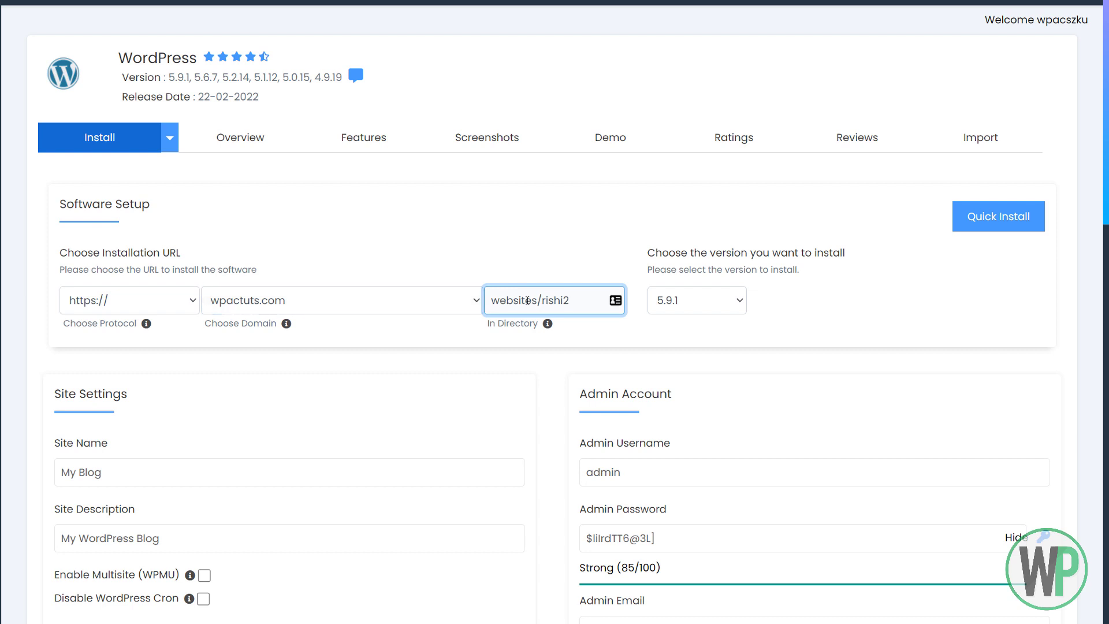
left_click_drag(538, 299, 573, 296)
left_click(585, 297)
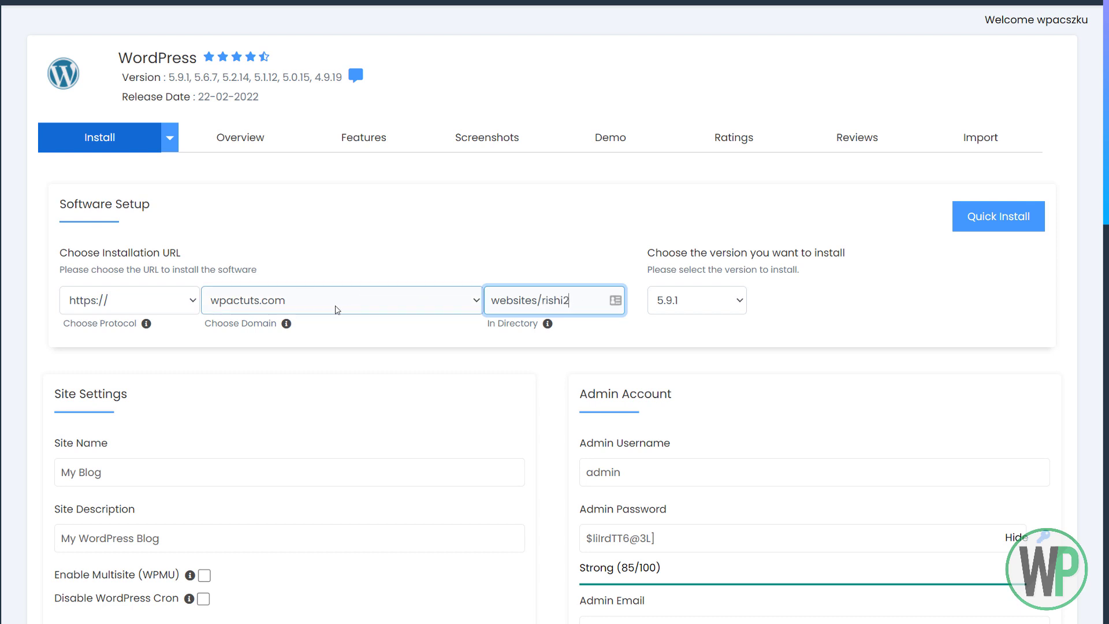
left_click_drag(586, 299, 495, 295)
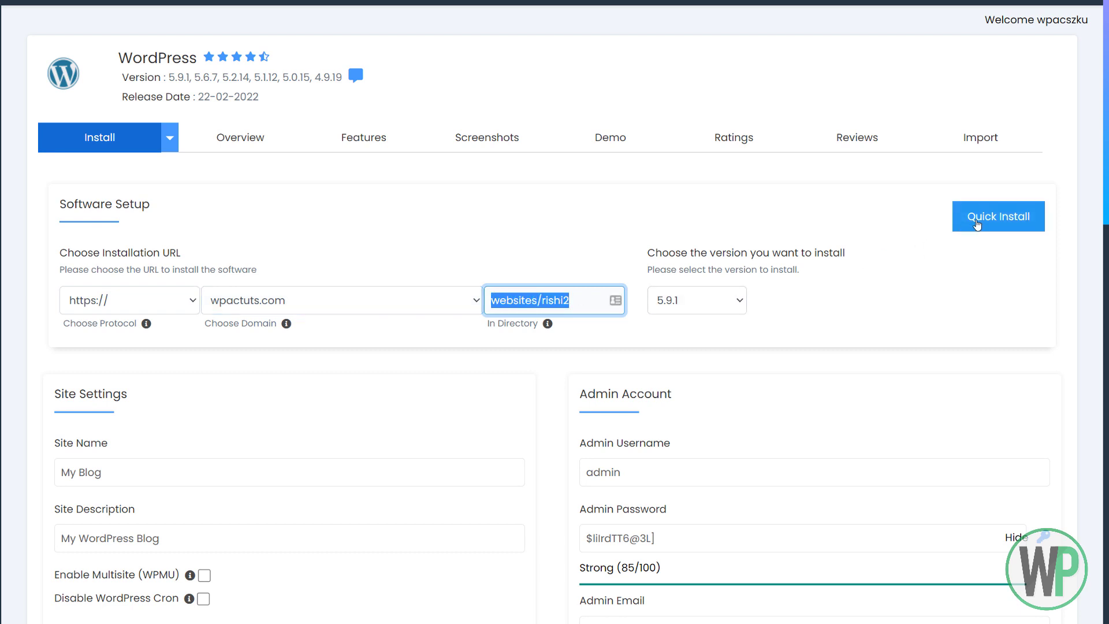
scroll(899, 206, "down", 3)
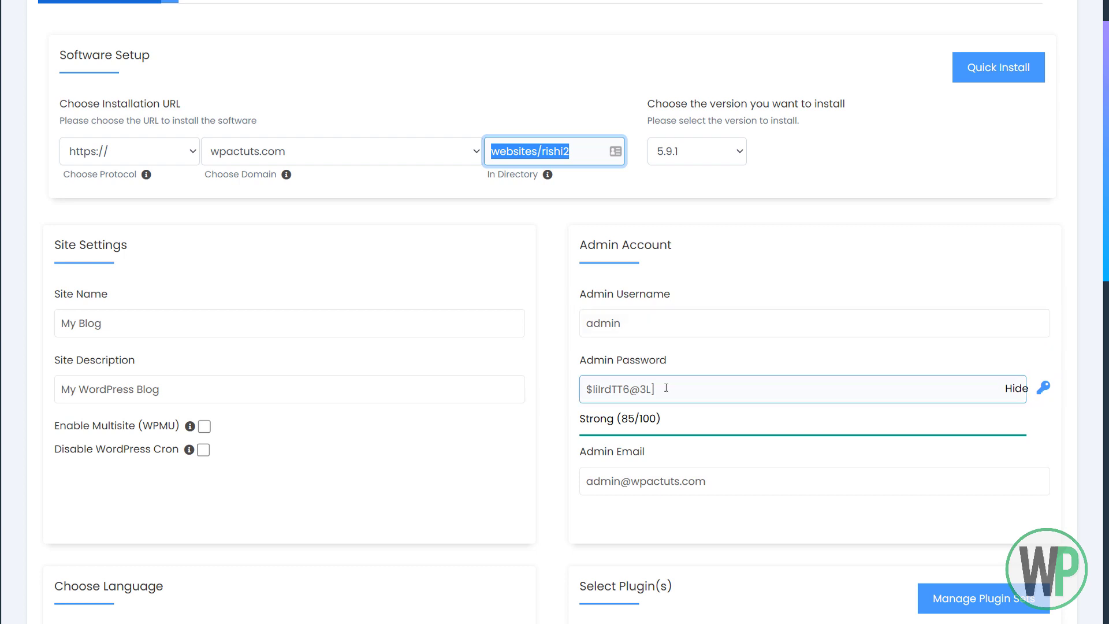
left_click_drag(669, 389, 563, 383)
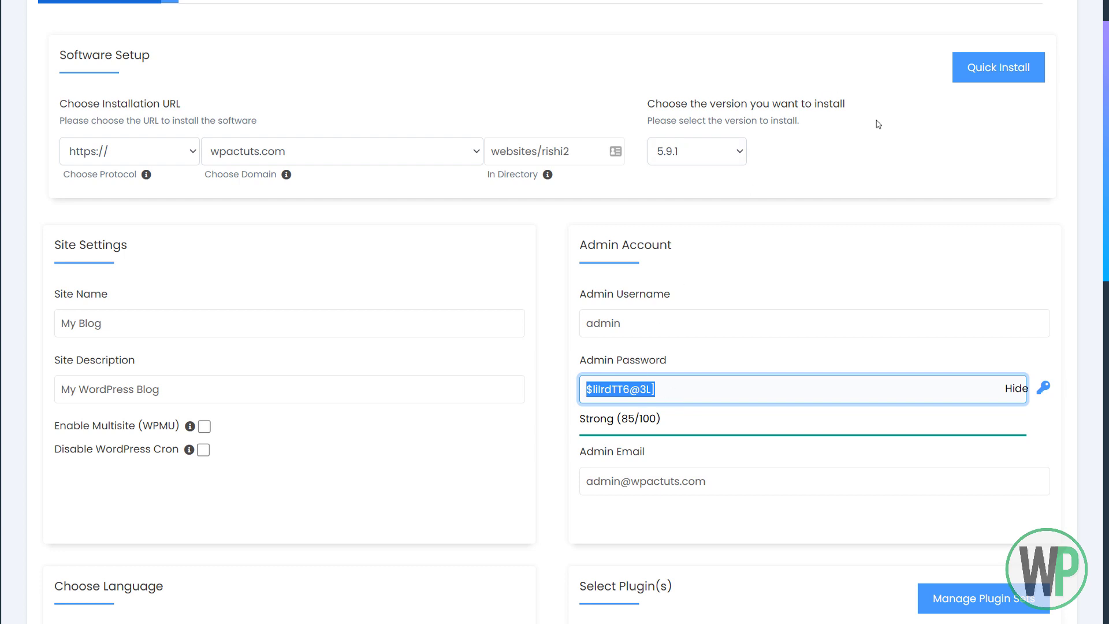
scroll(781, 162, "down", 8)
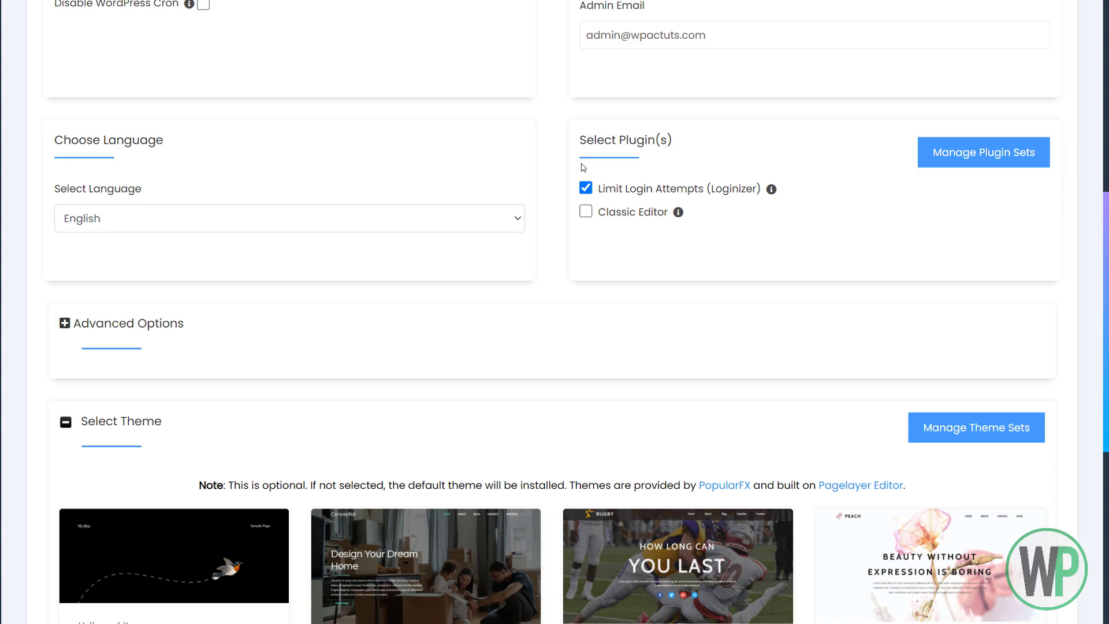
scroll(301, 225, "down", 7)
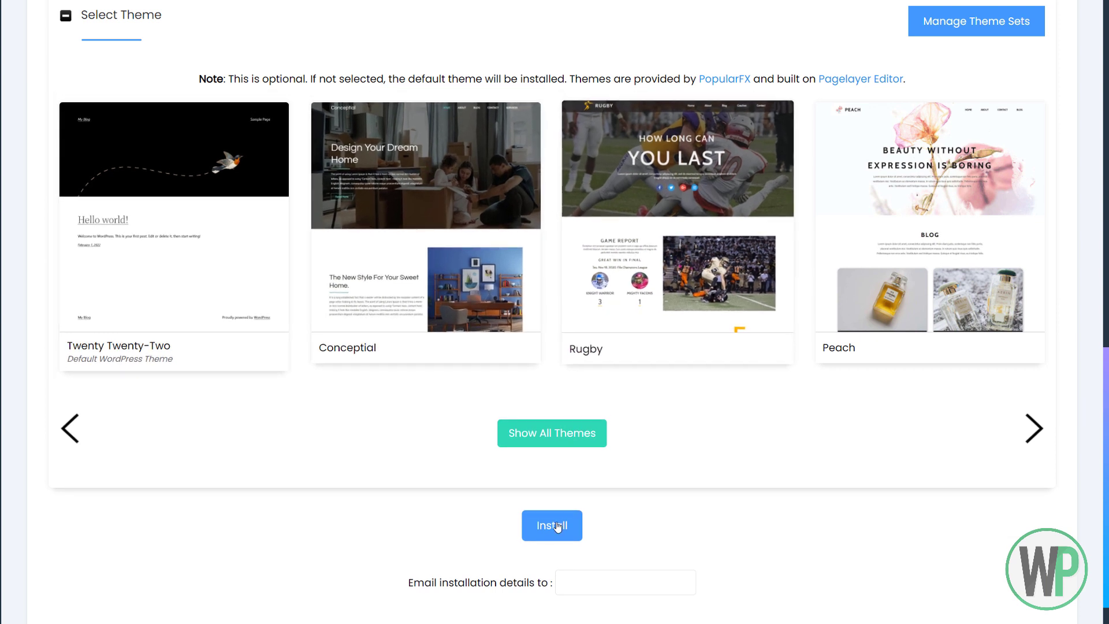
Install WordPress at wpactuts.com/websites/rishi2, then follow the wp-admin Administrative URL.
left_click(577, 579)
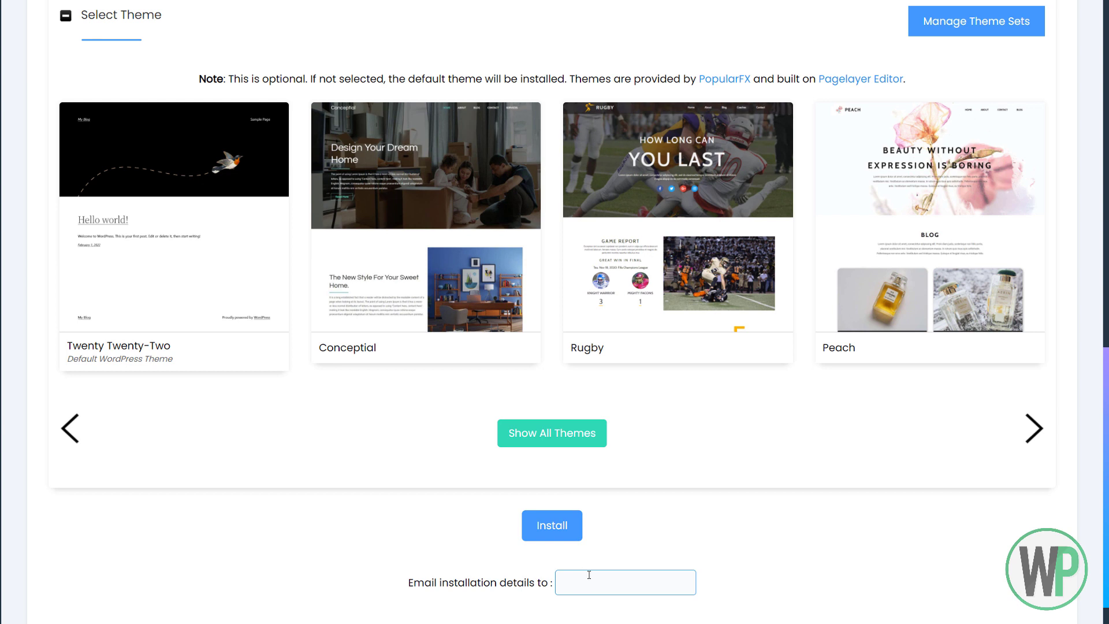
left_click(551, 527)
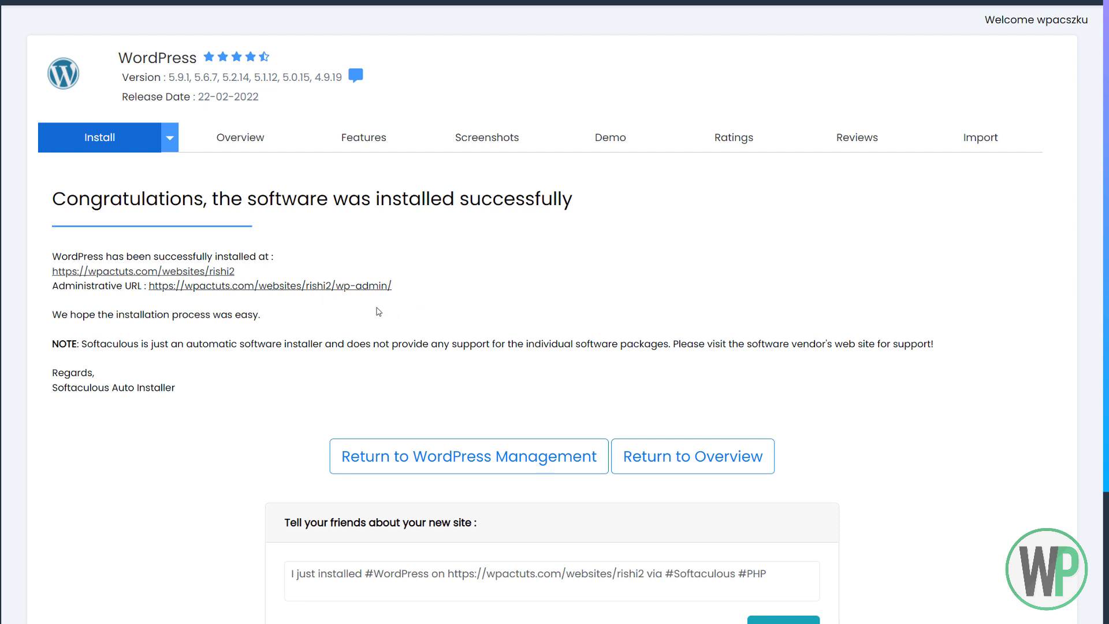
left_click(364, 287)
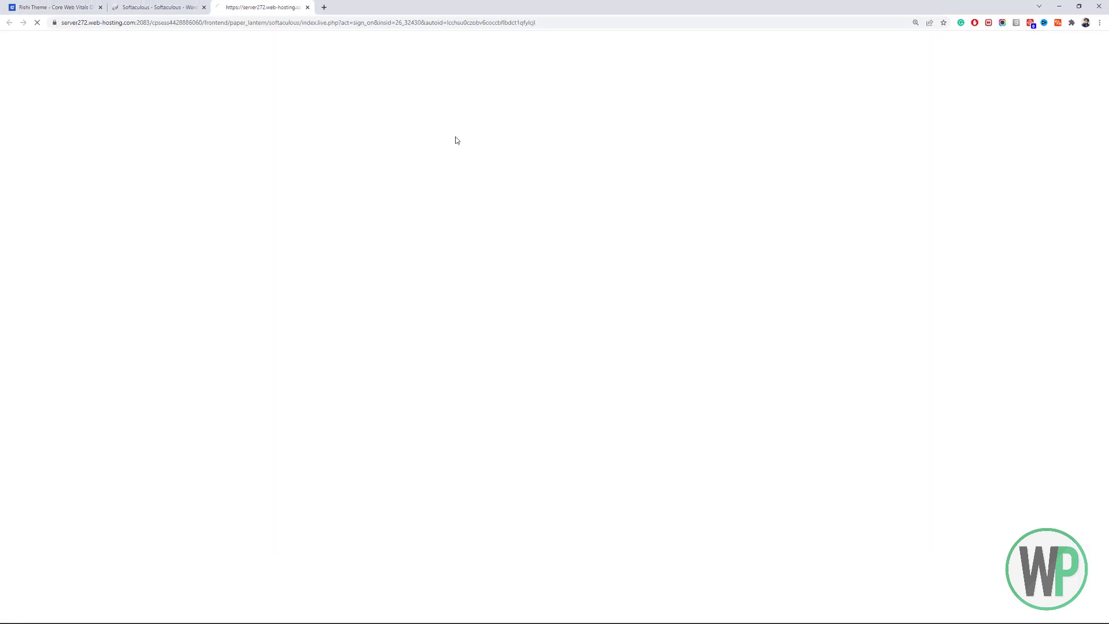
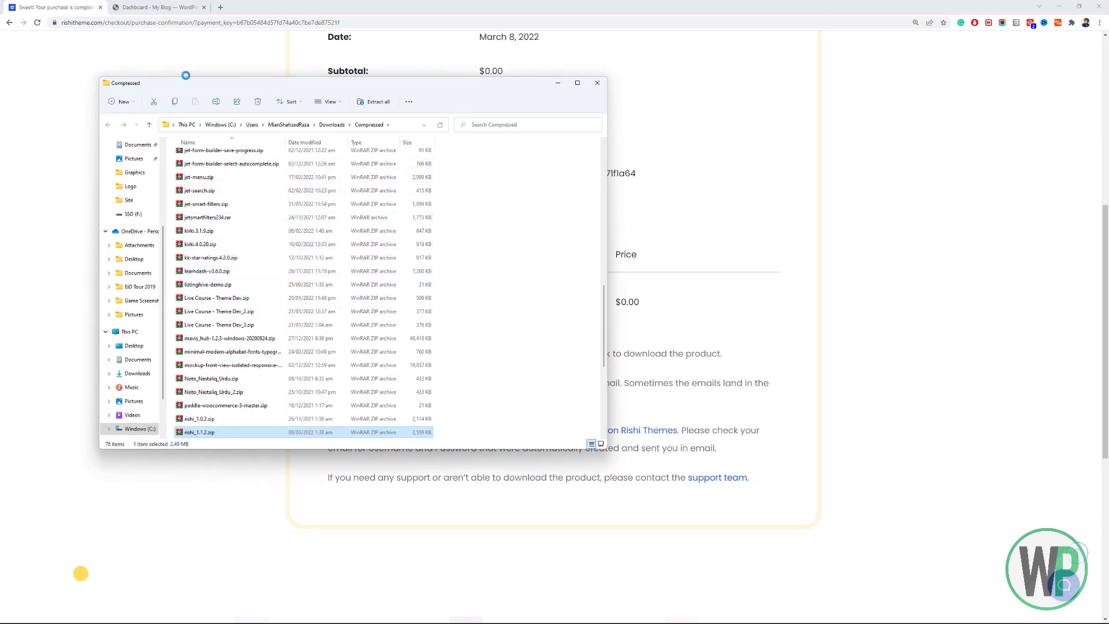
Open the Rishi Theme Documentation page from the site's Support menu.
left_click(59, 4)
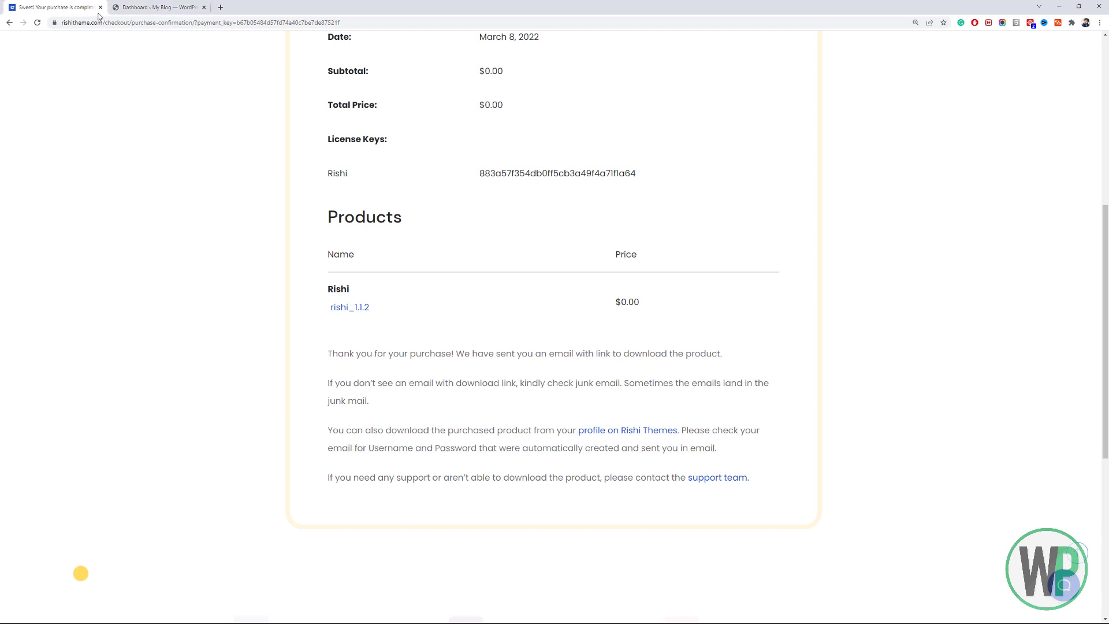
scroll(1057, 210, "up", 7)
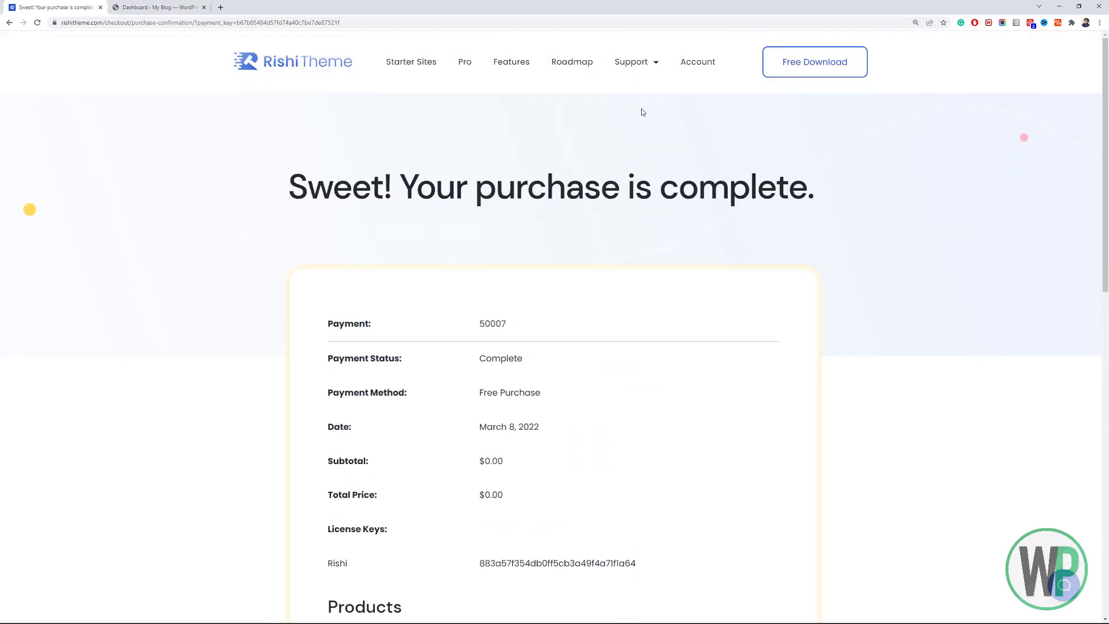
mouse_move(646, 69)
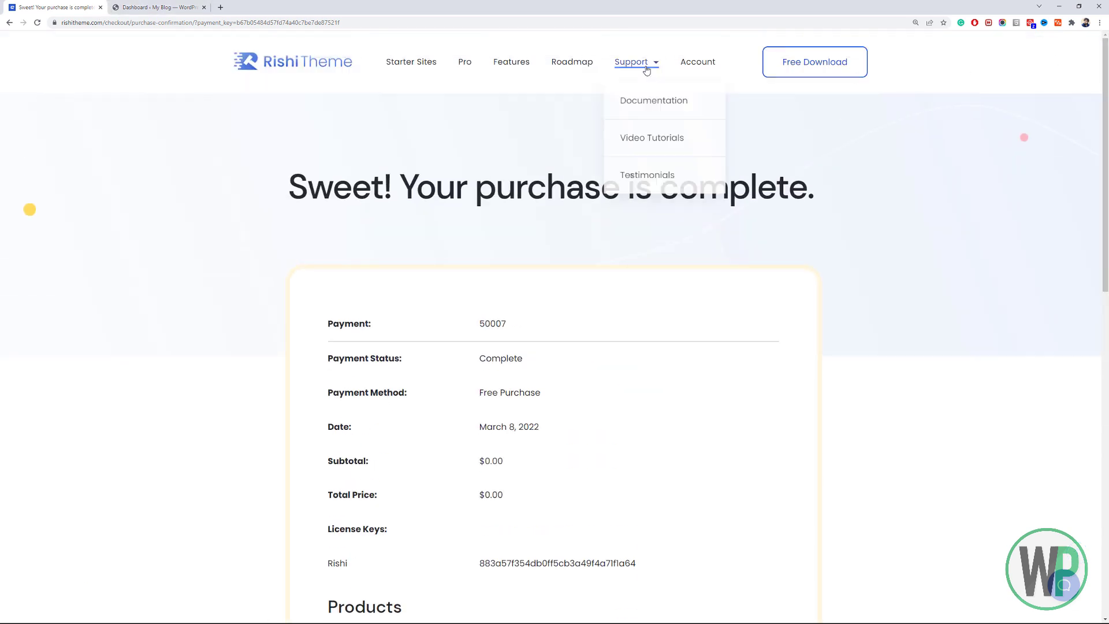
left_click(652, 100)
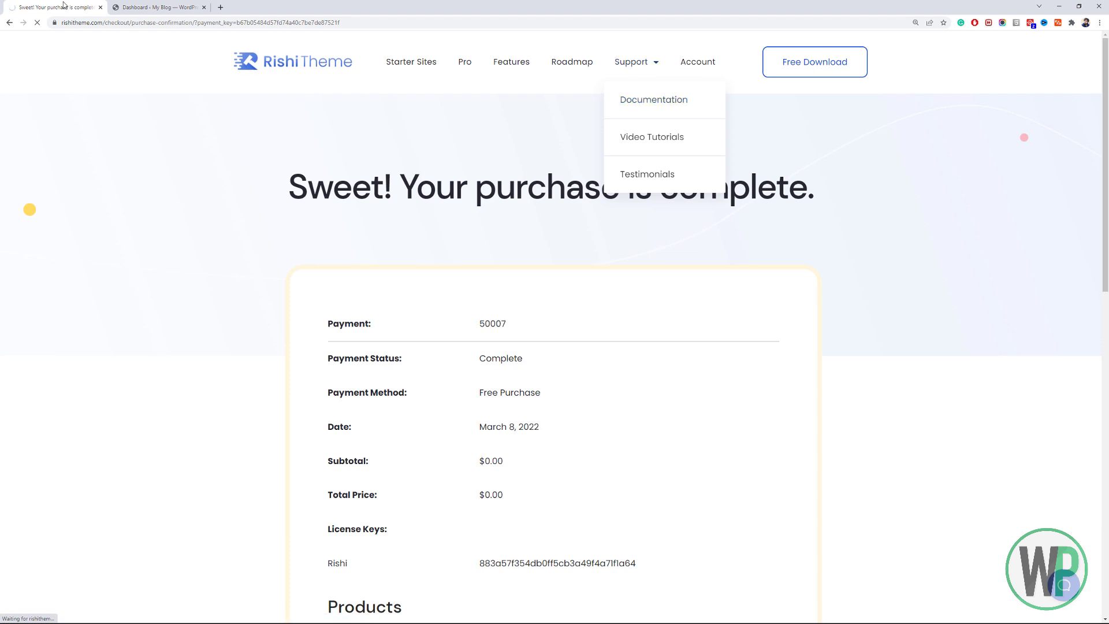
Move the documentation tab after the Dashboard tab and return to the WordPress dashboard.
left_click_drag(64, 4, 230, 11)
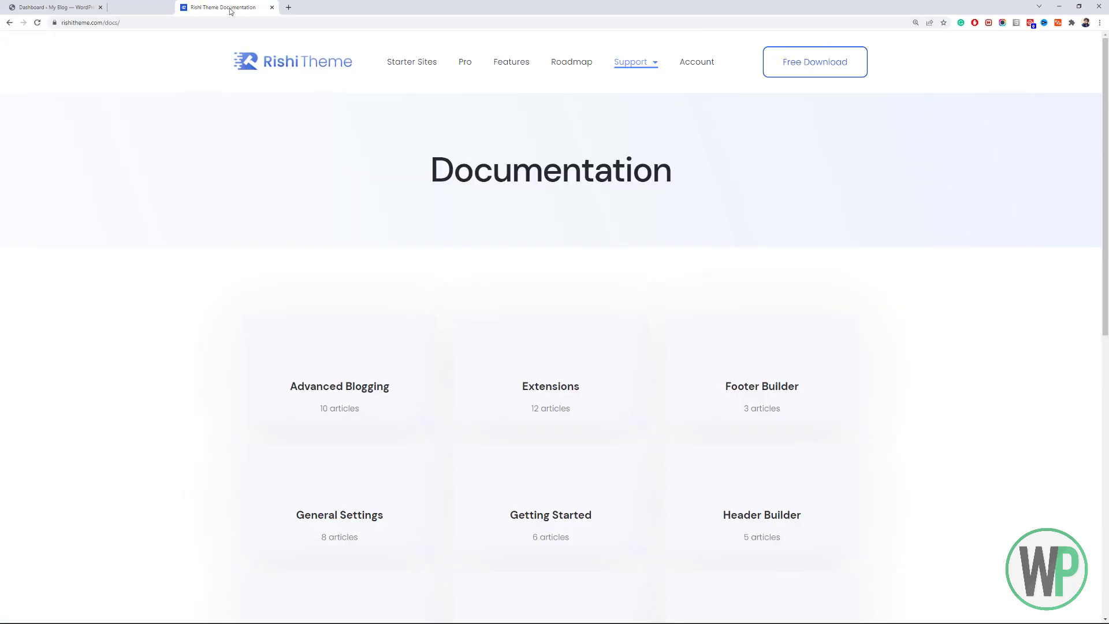
mouse_move(1106, 181)
left_mouse_down()
mouse_move(1107, 429)
mouse_move(1105, 175)
left_mouse_up()
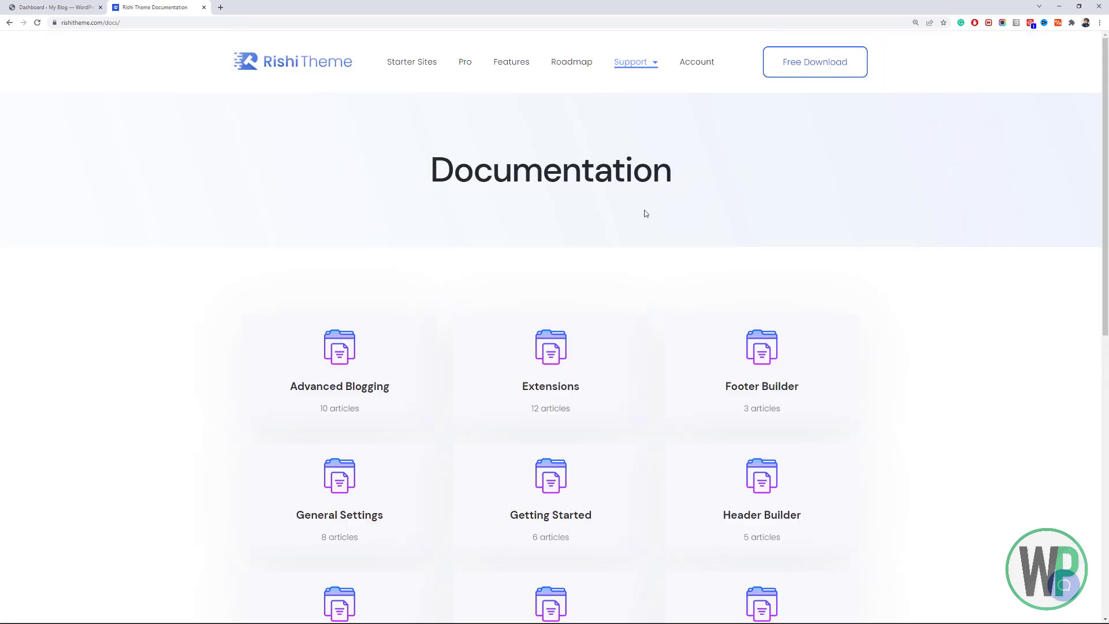
scroll(358, 318, "down", 5)
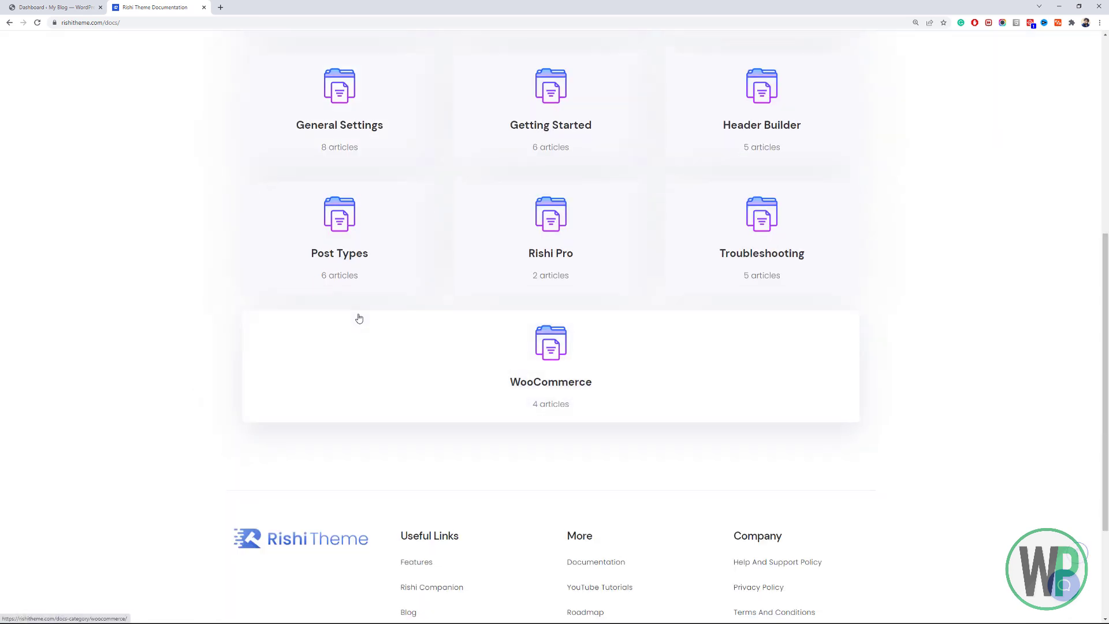
scroll(362, 297, "up", 4)
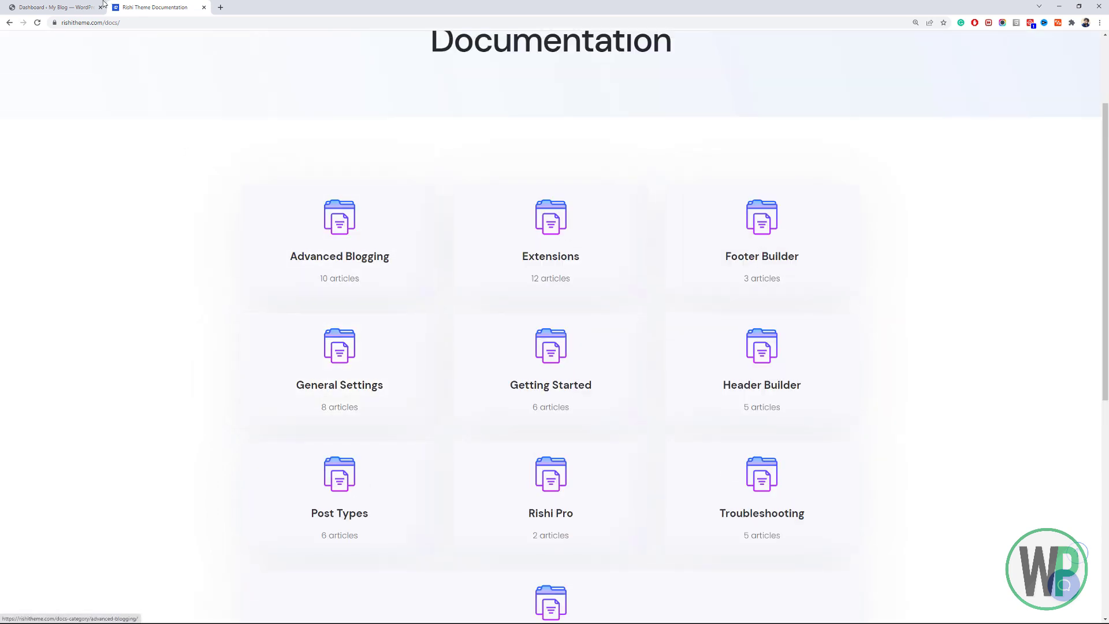
left_click(104, 4)
Go to Appearance > Themes > Add New and browse popular themes like Astra, Kadence and Hestia.
mouse_move(104, 282)
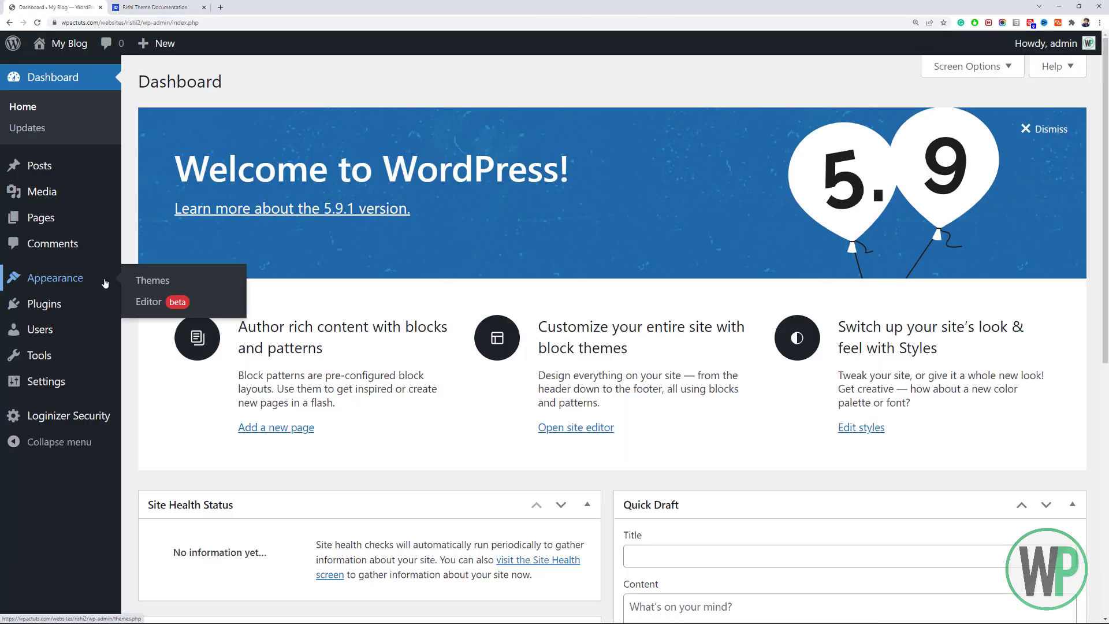
left_click(146, 280)
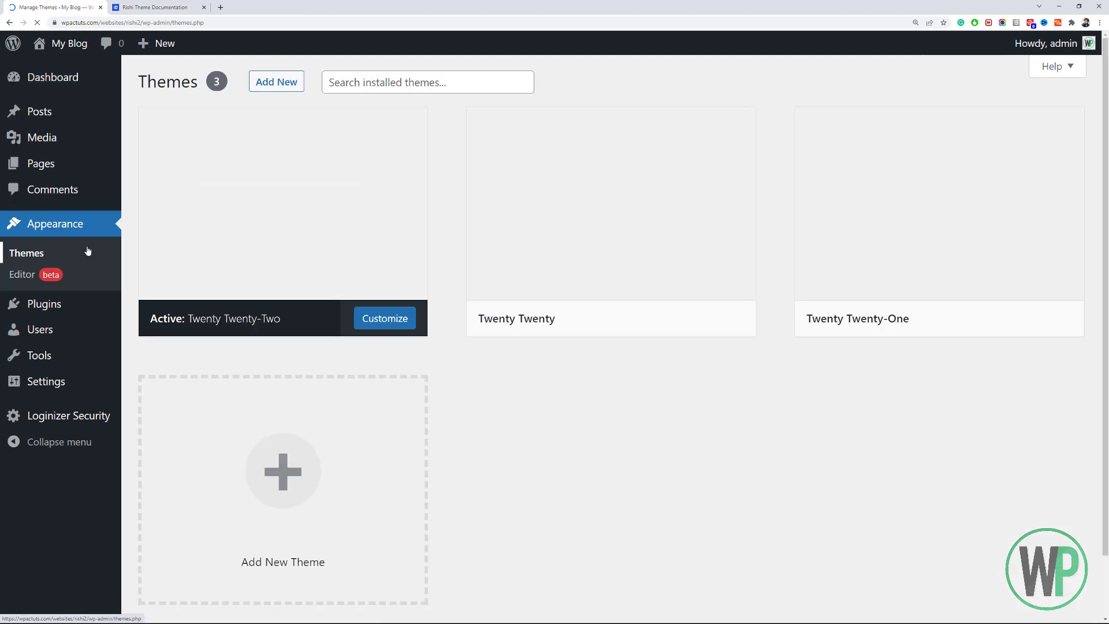
left_click(283, 85)
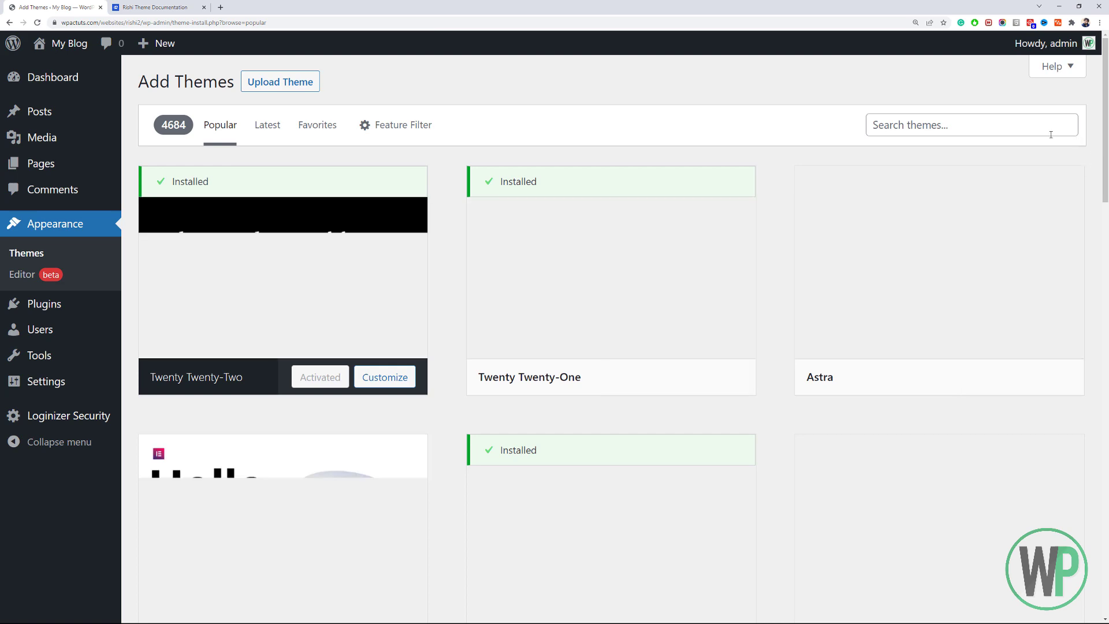
scroll(1108, 163, "down", 3)
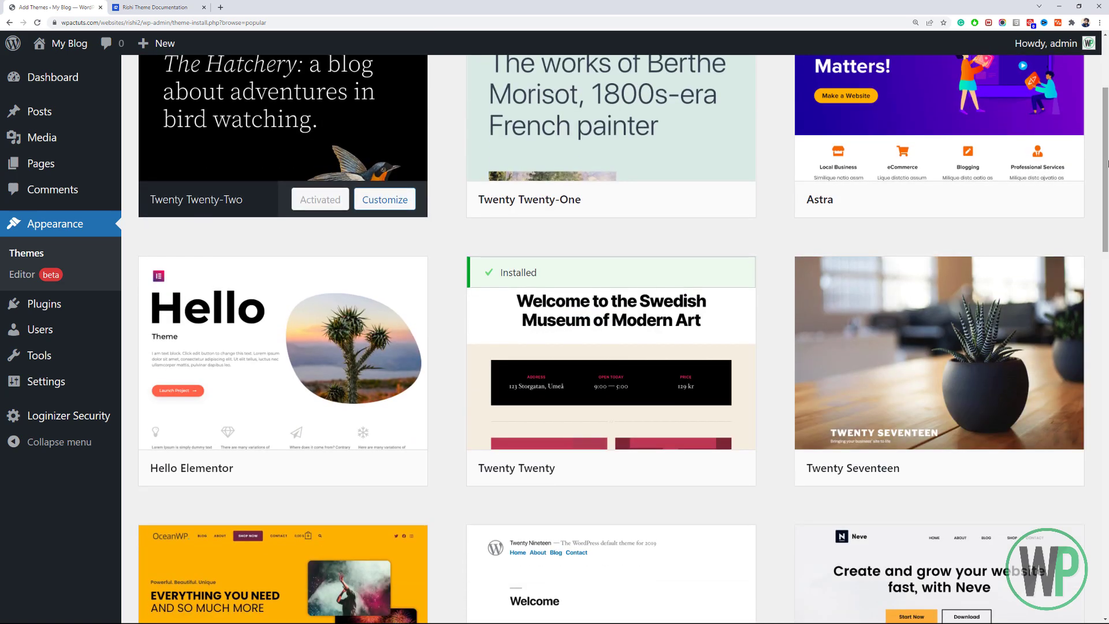
scroll(1099, 316, "down", 7)
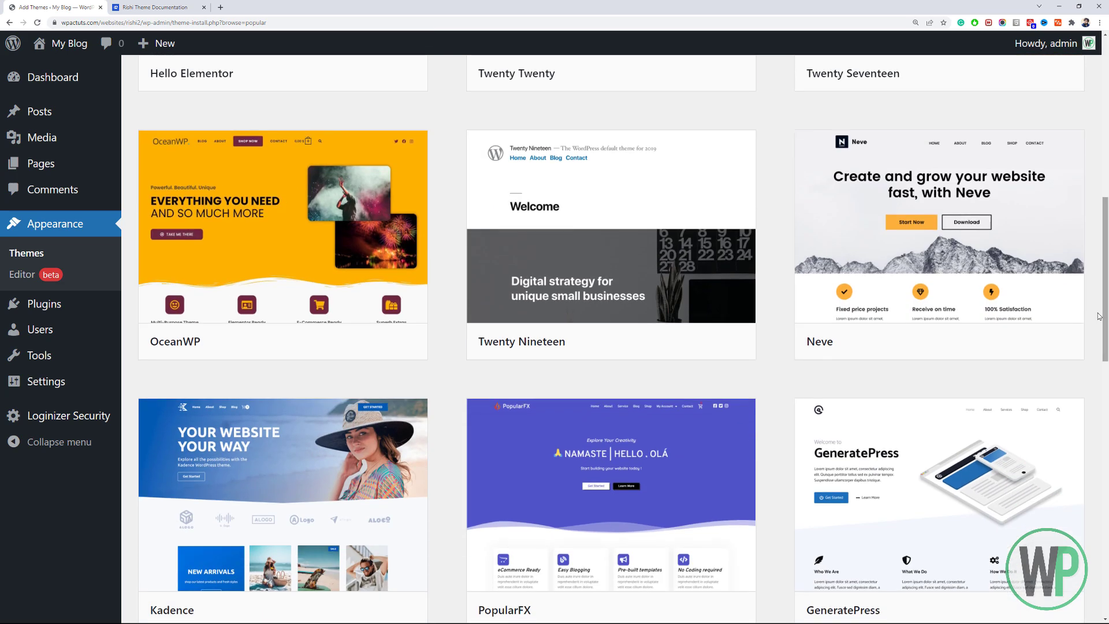
scroll(1107, 342, "down", 4)
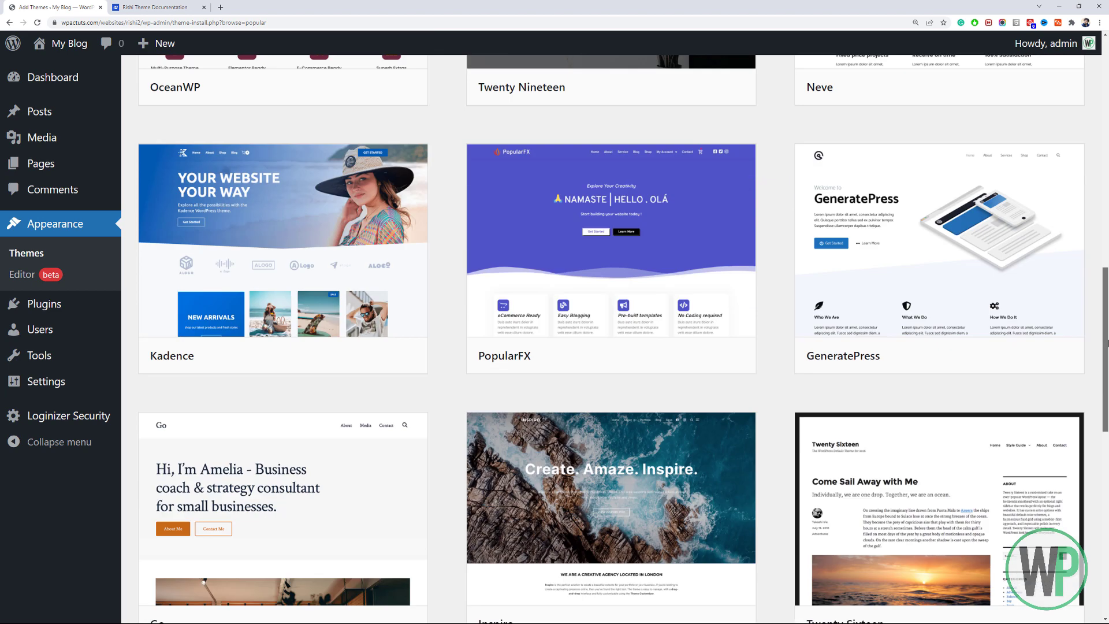
scroll(1108, 343, "down", 1)
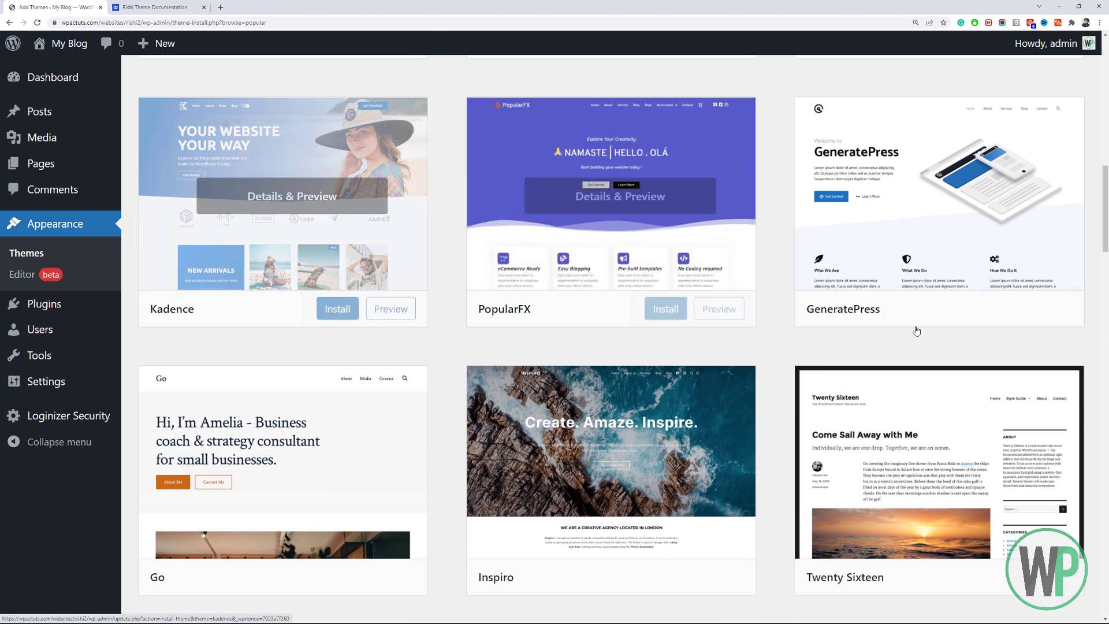
scroll(1108, 291, "down", 8)
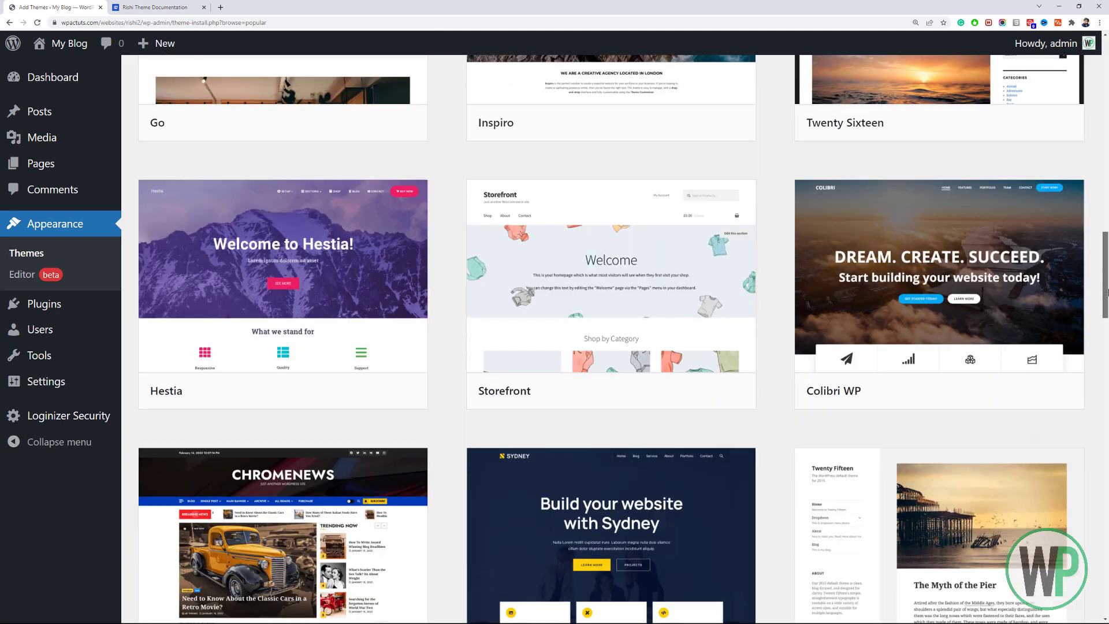
scroll(1108, 293, "down", 1)
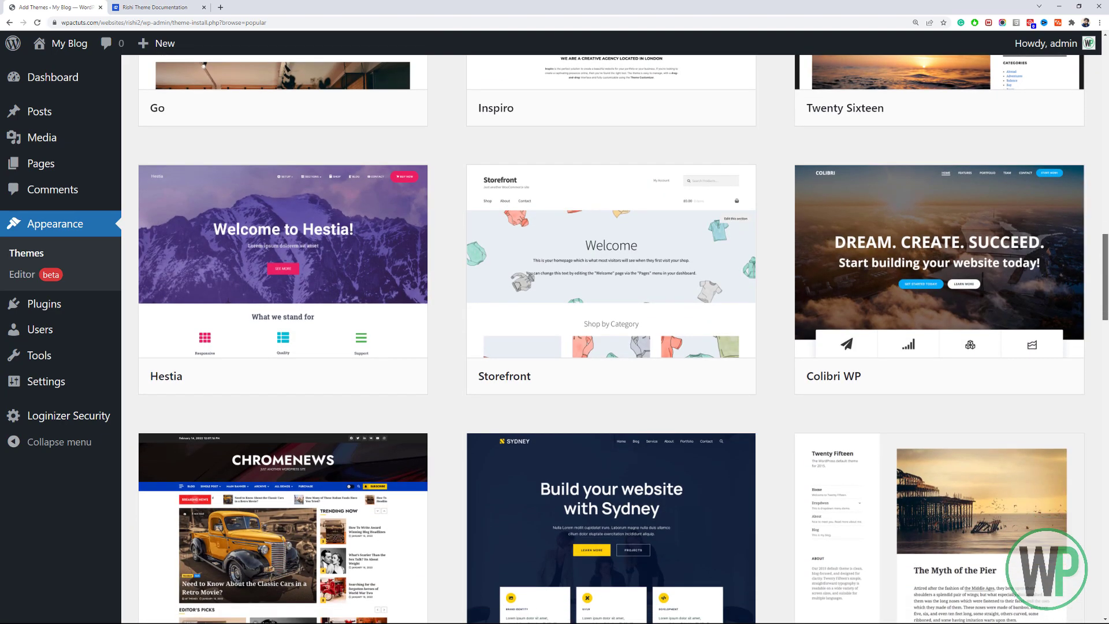
left_click_drag(1106, 293, 1106, 95)
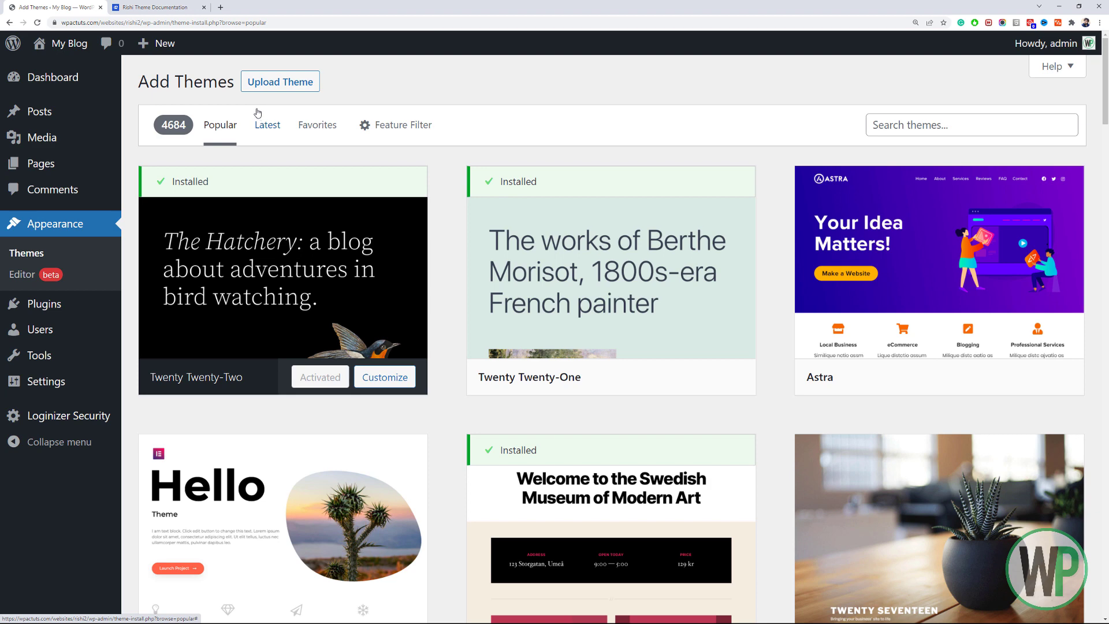
Attach rishi_1.1.2.zip from the Compressed downloads folder to the theme upload form.
left_click(282, 76)
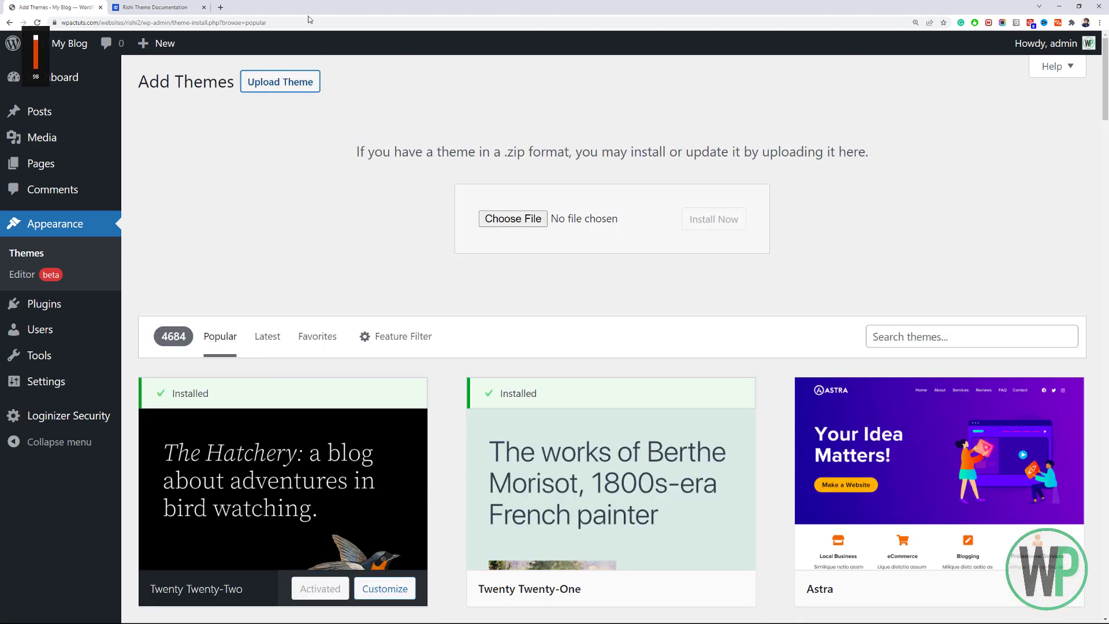
right_click(289, 7)
left_click(270, 216)
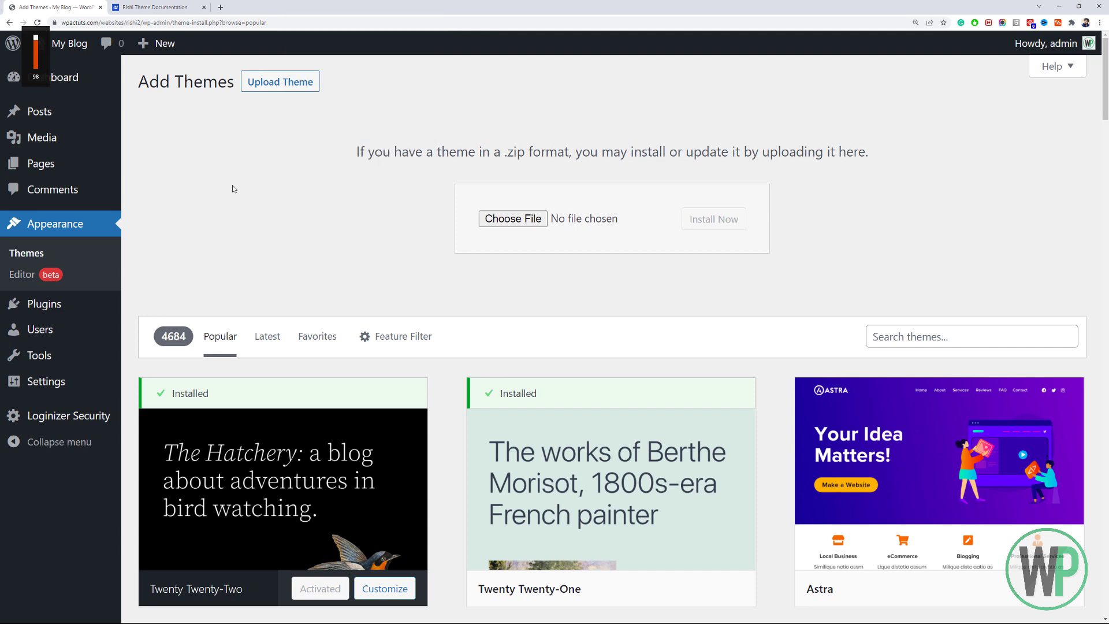
mouse_move(522, 412)
key("alt+Tab")
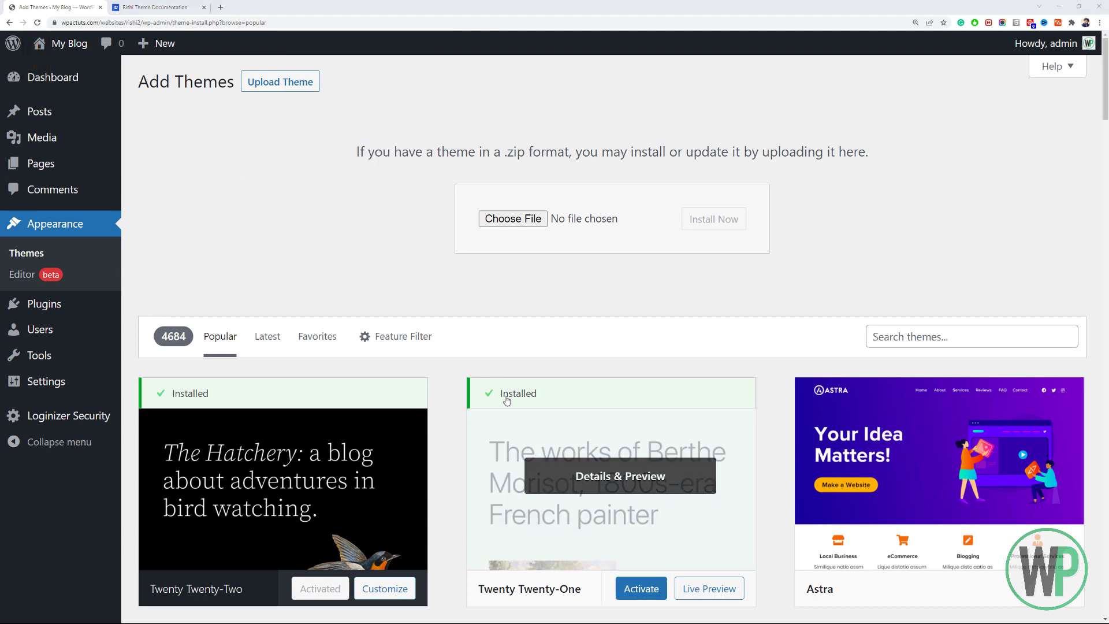
left_click(453, 94)
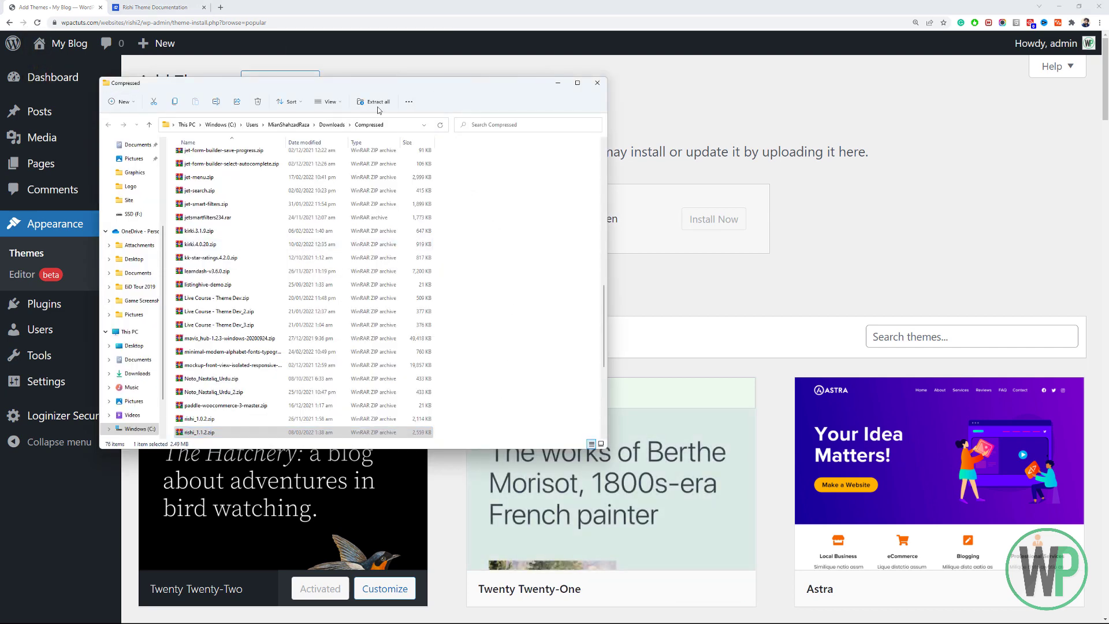
left_click_drag(415, 86, 968, 204)
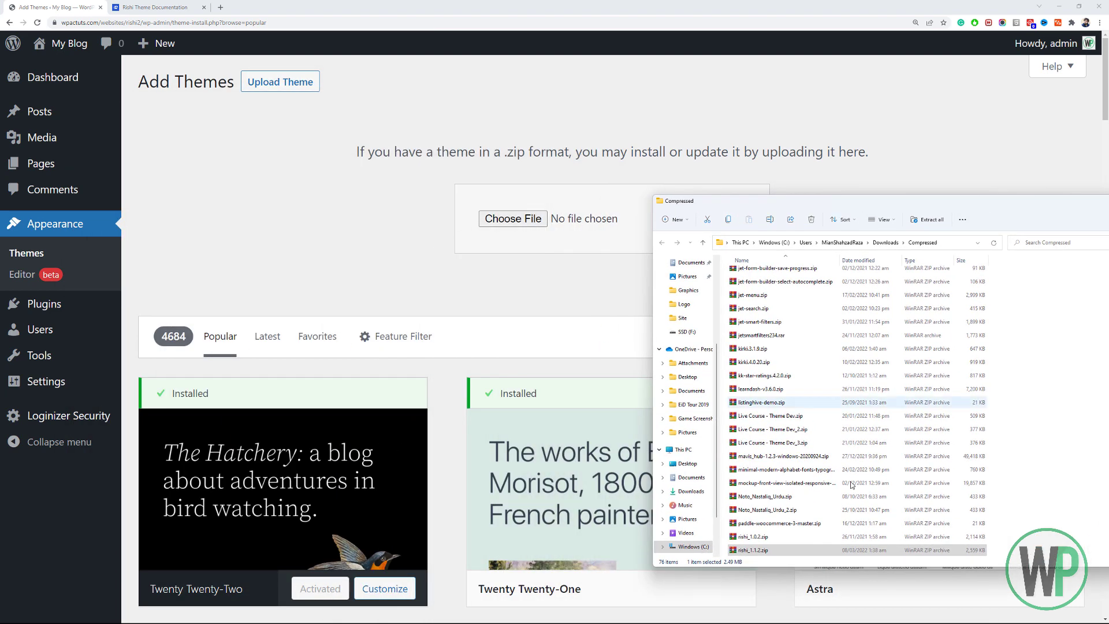
left_click_drag(813, 552, 591, 254)
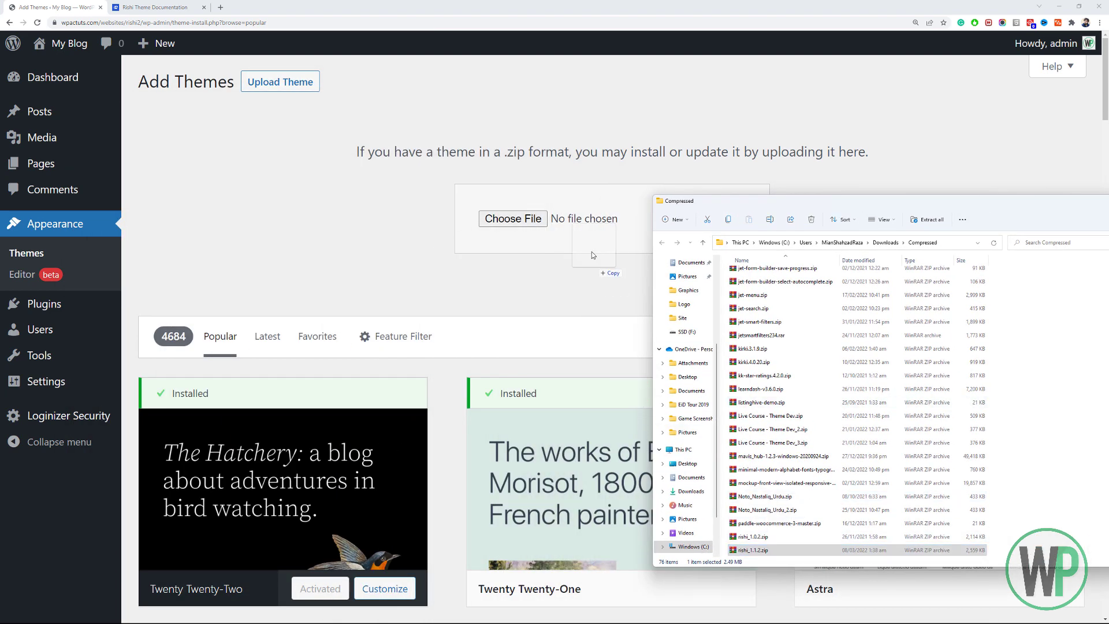
left_click_drag(558, 212, 517, 223)
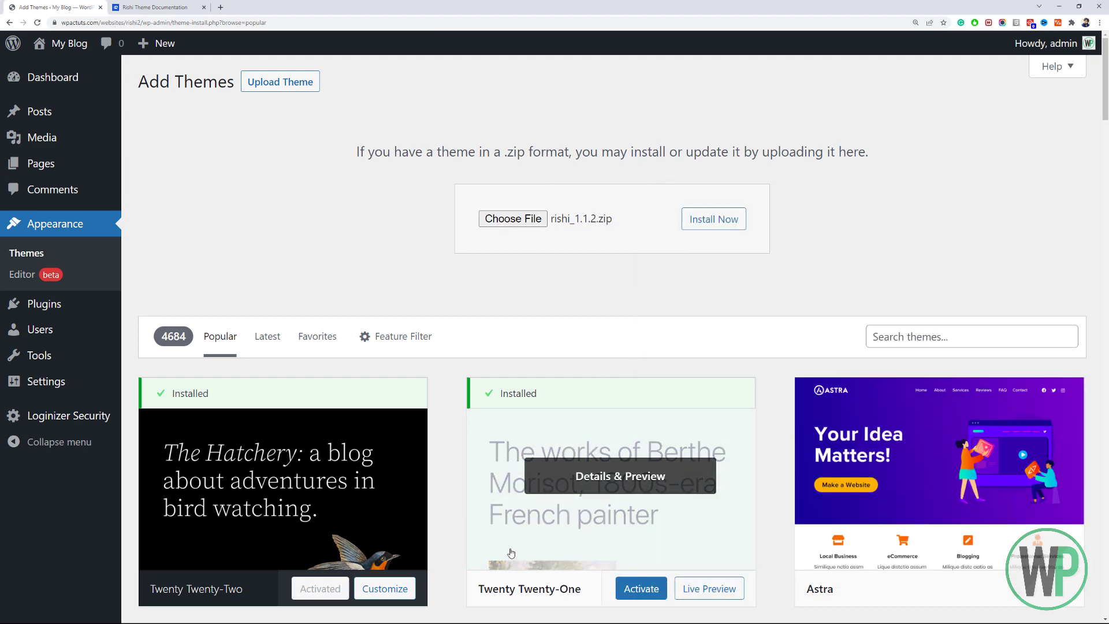
left_click(825, 552)
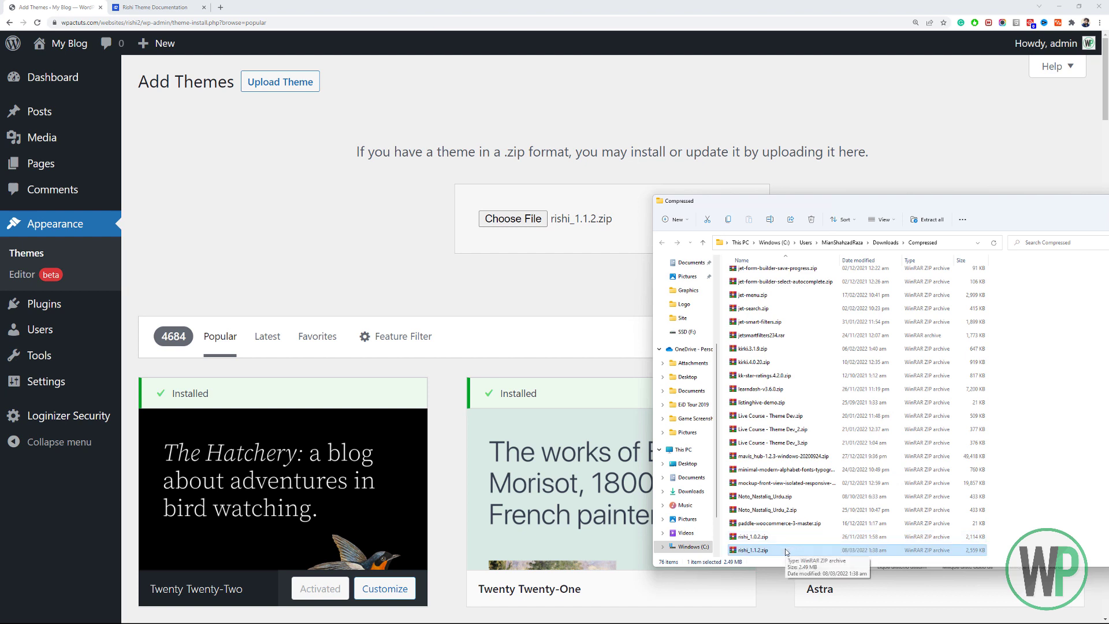
left_click(369, 195)
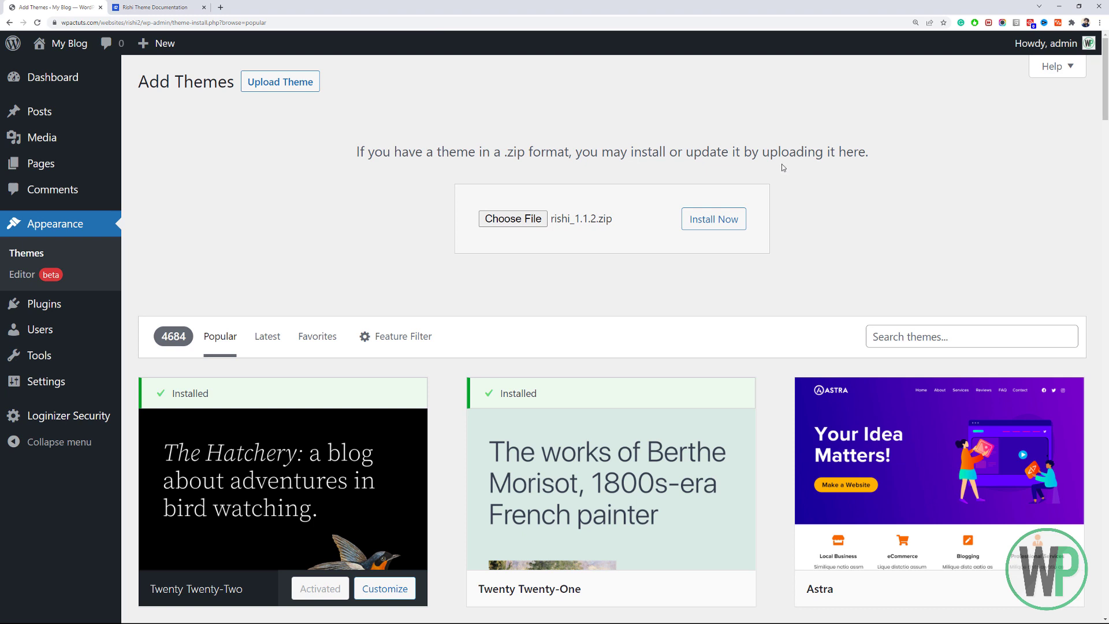
Glance at the documentation tab, then install the uploaded rishi_1.1.2.zip theme.
left_click(161, 7)
scroll(554, 324, "down", 7)
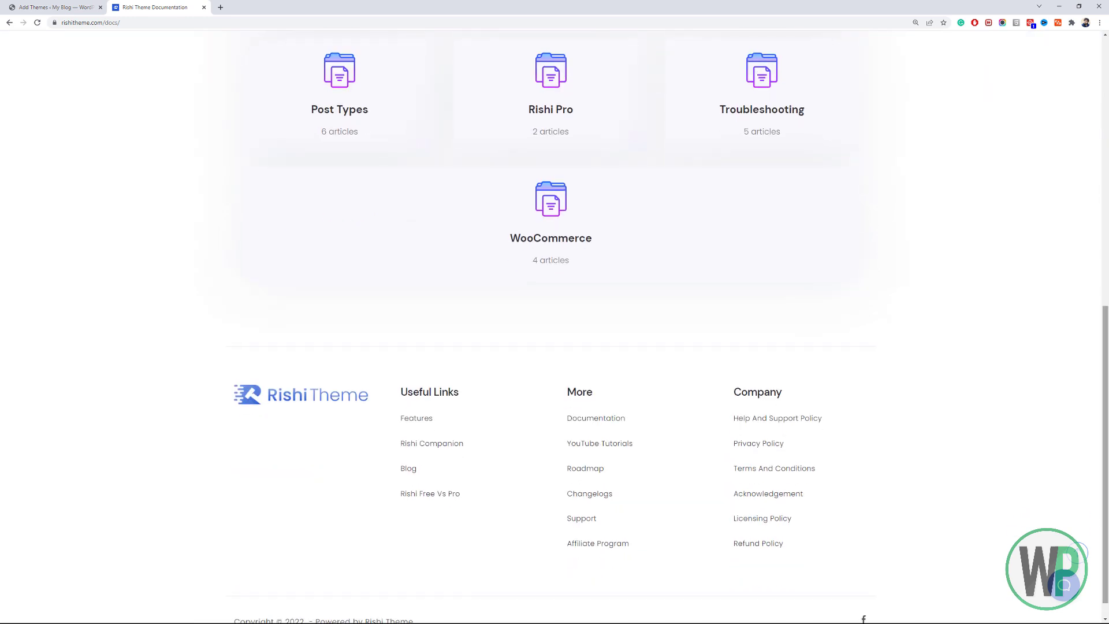
left_click_drag(1108, 442, 1106, 173)
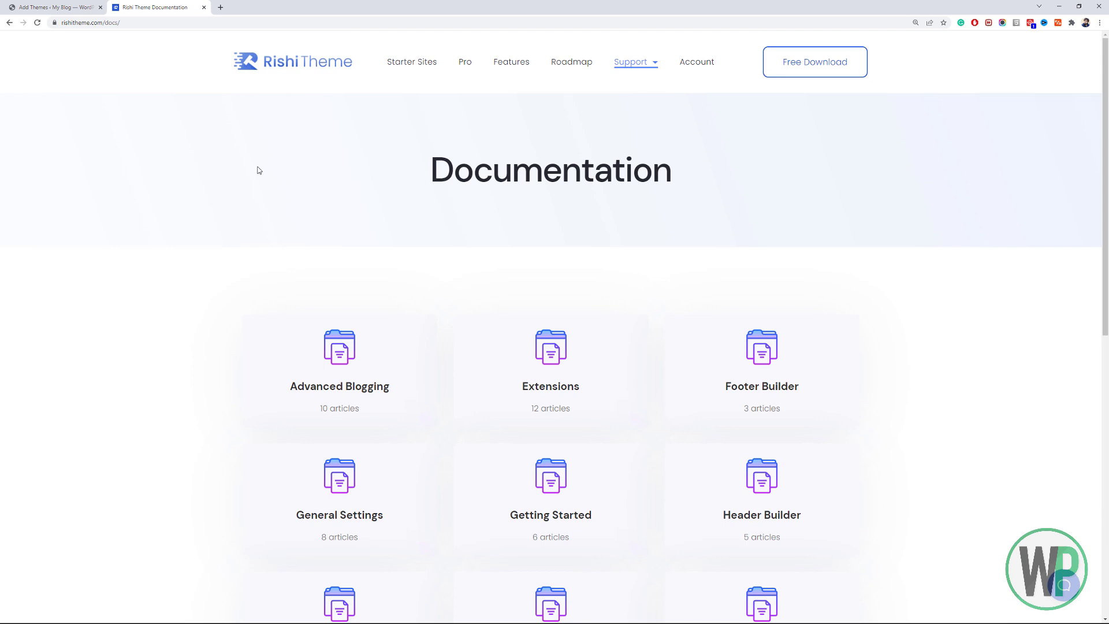
left_click(92, 6)
left_click(703, 224)
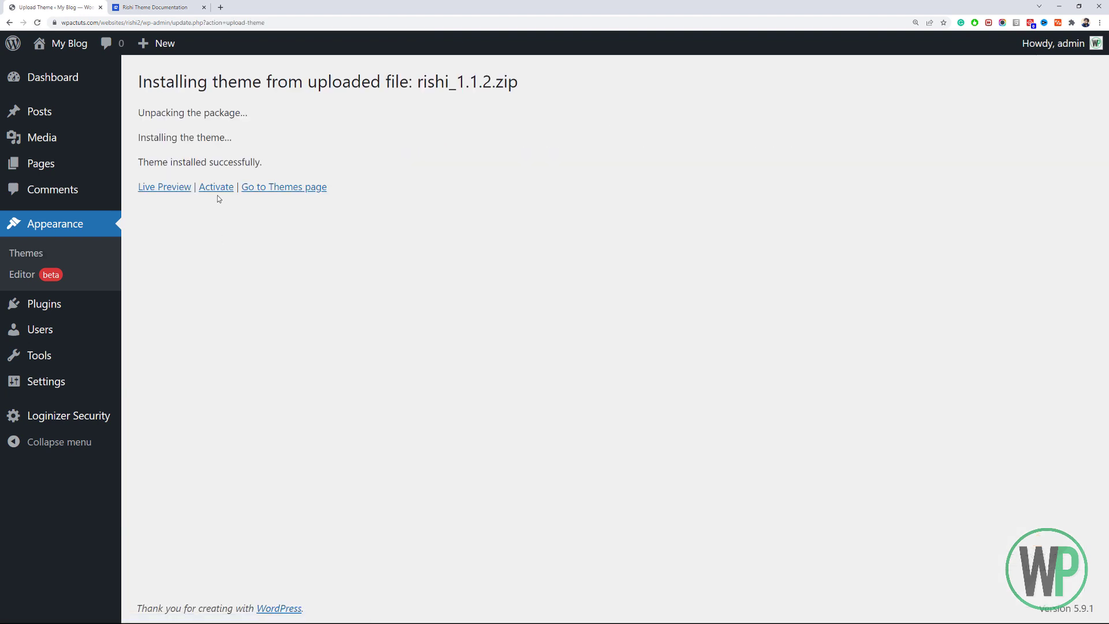
Activate the Rishi theme and install the Rishi Companion plugin from the Themes notice.
left_click(218, 188)
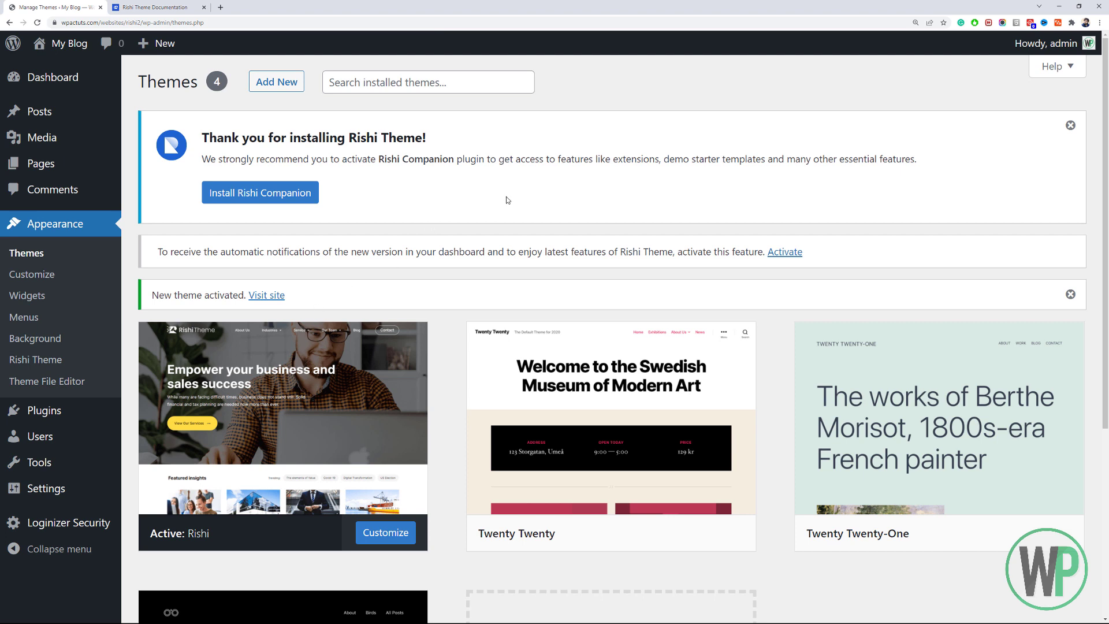
left_click(289, 201)
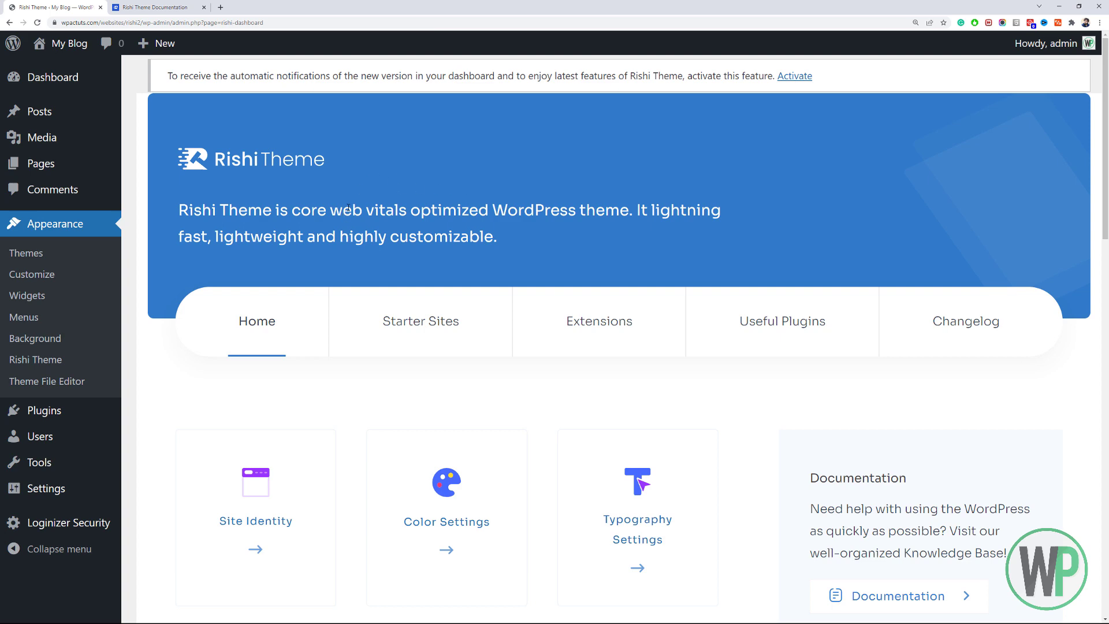
On the Rishi dashboard's Starter Sites tab, install the Rishi Starter Templates.
scroll(330, 300, "down", 9)
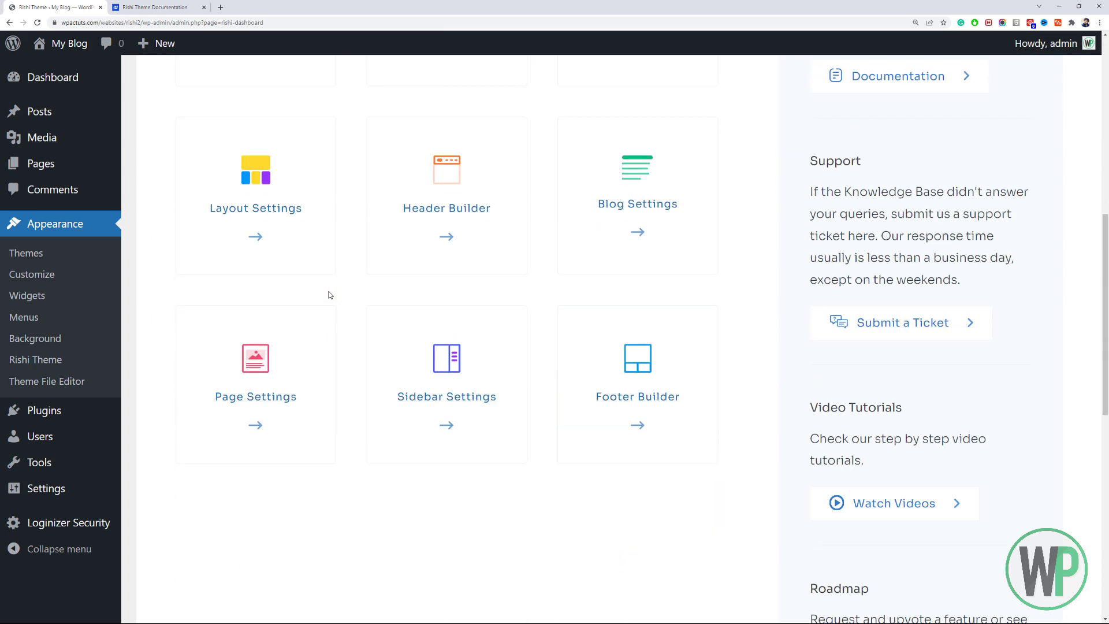
scroll(330, 295, "up", 5)
scroll(330, 293, "down", 5)
scroll(331, 294, "up", 5)
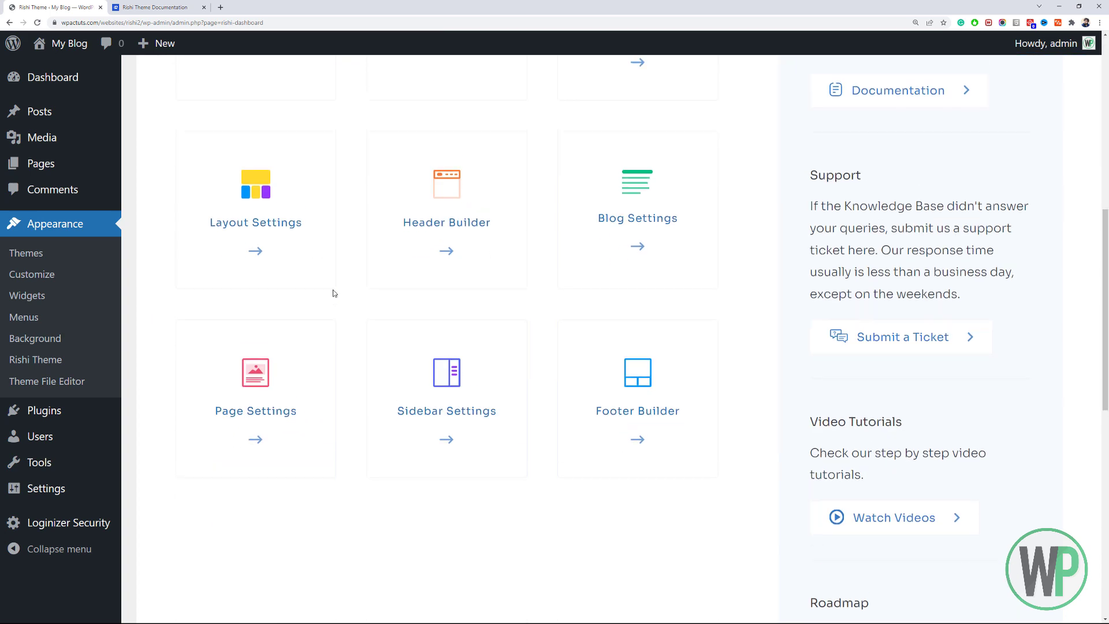
scroll(334, 293, "up", 5)
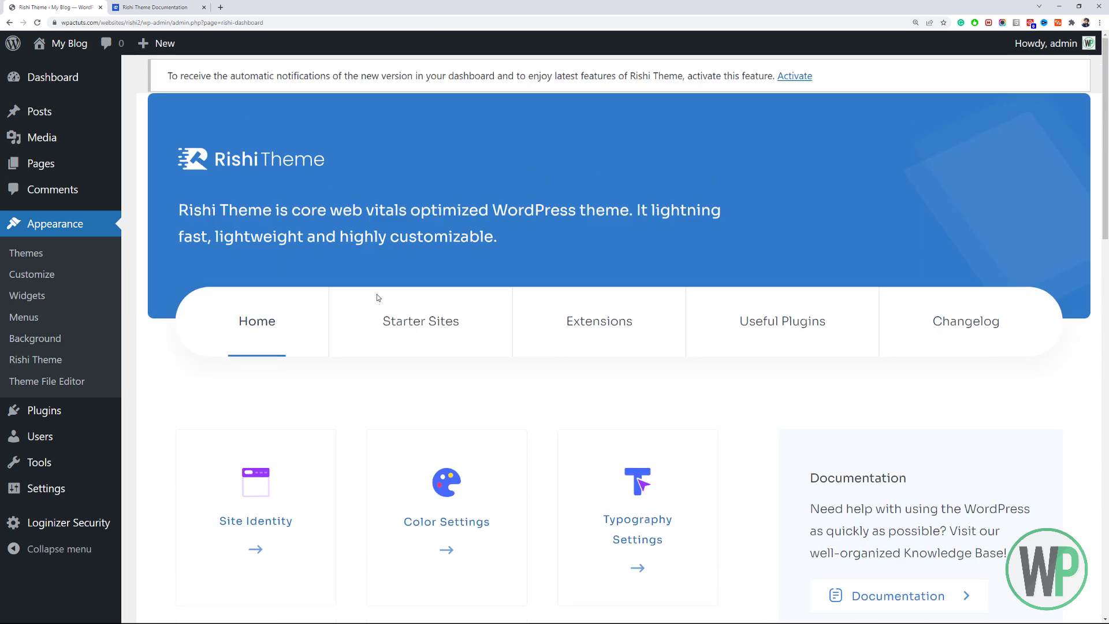
scroll(543, 294, "down", 2)
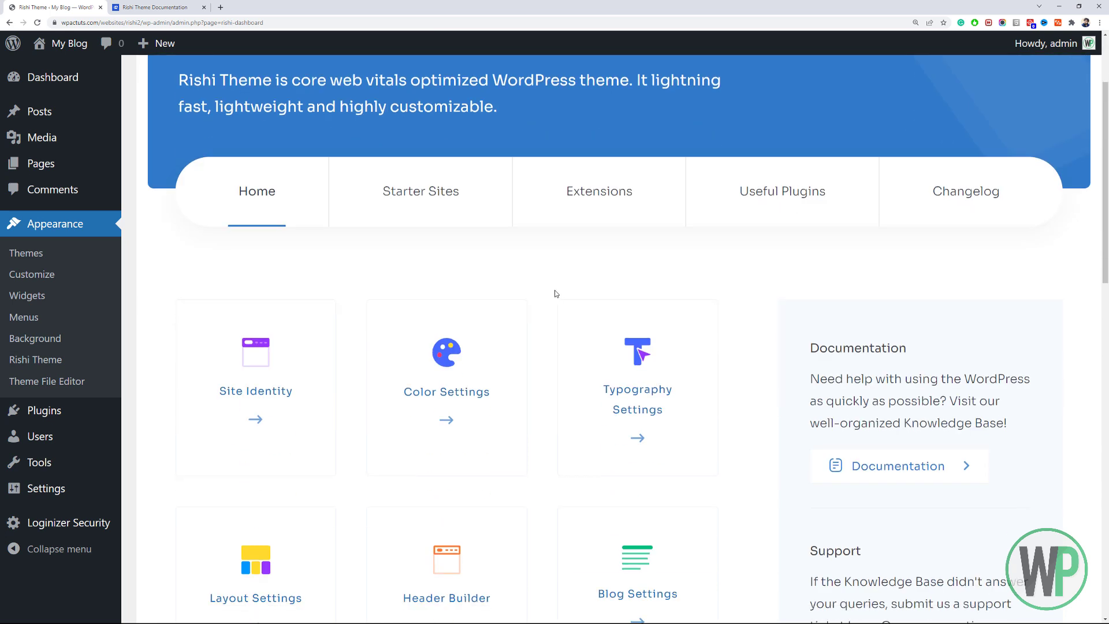
left_click(401, 201)
scroll(472, 331, "down", 2)
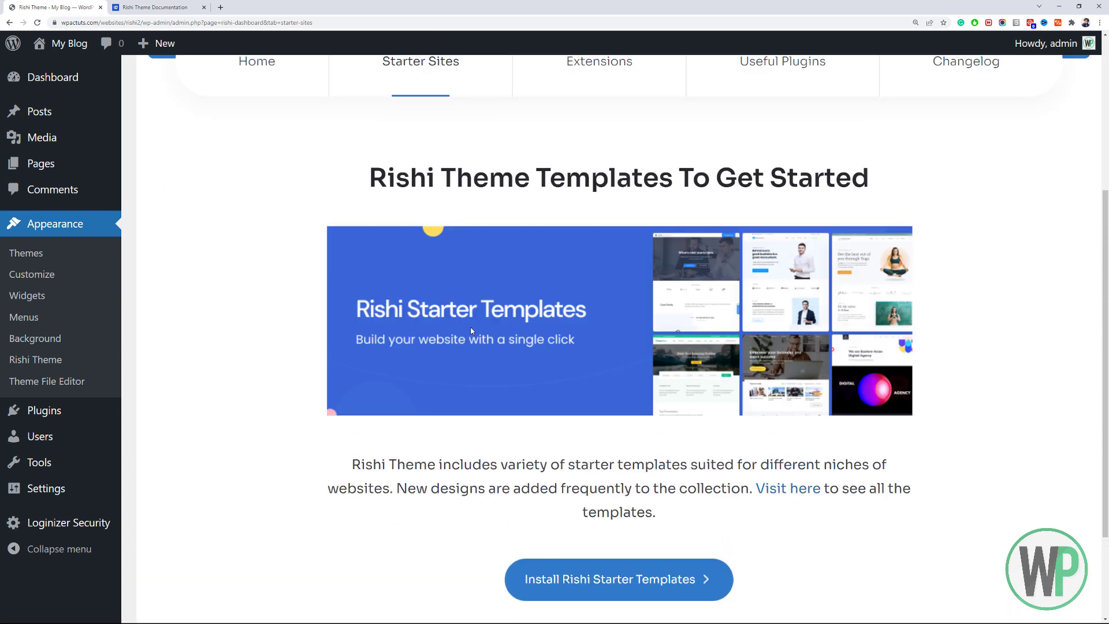
scroll(472, 331, "down", 2)
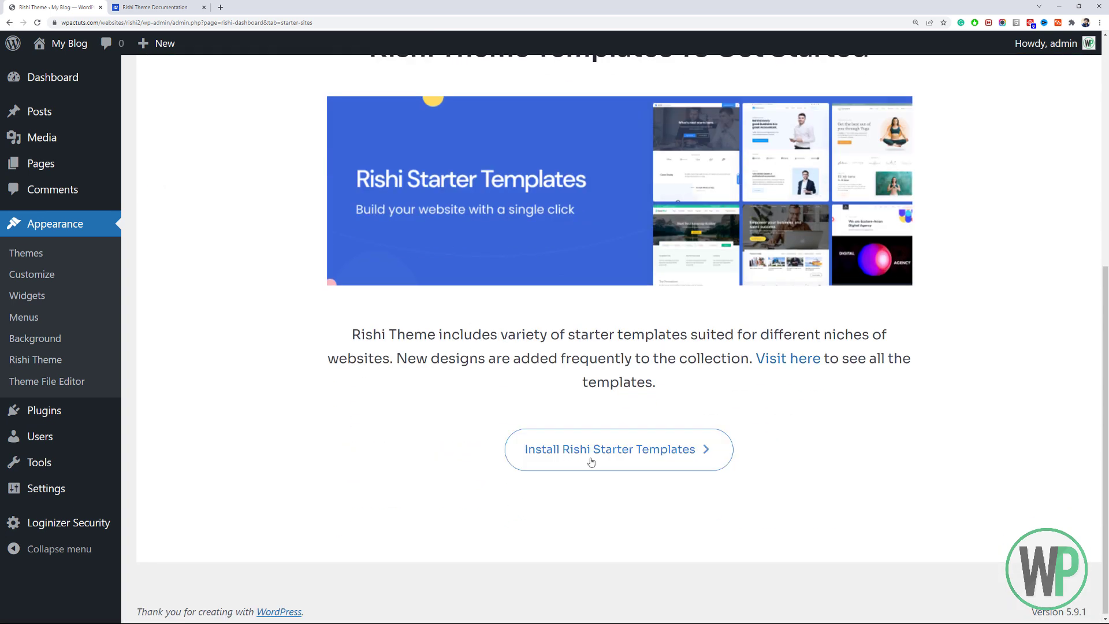
left_click(601, 460)
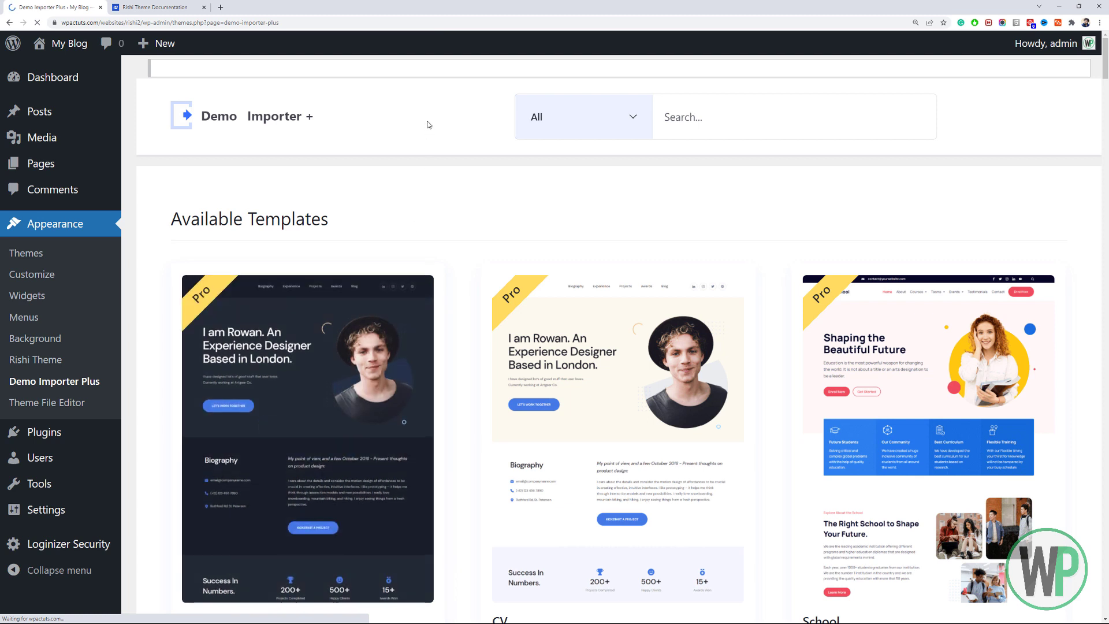
Check the demo type and category filters without changing them.
left_click(577, 132)
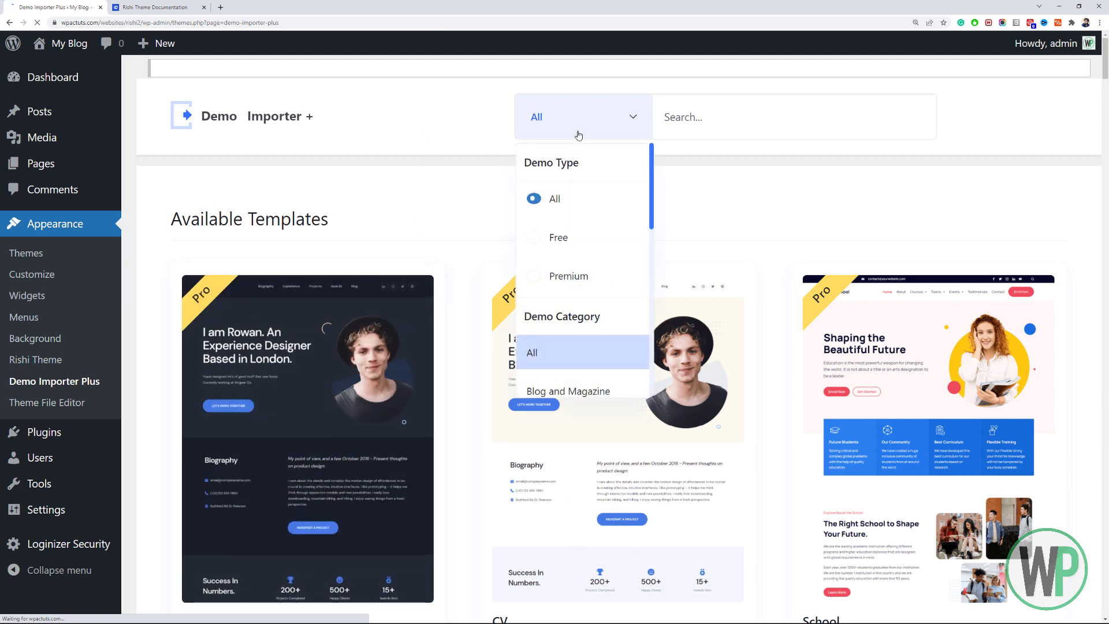
left_click(797, 176)
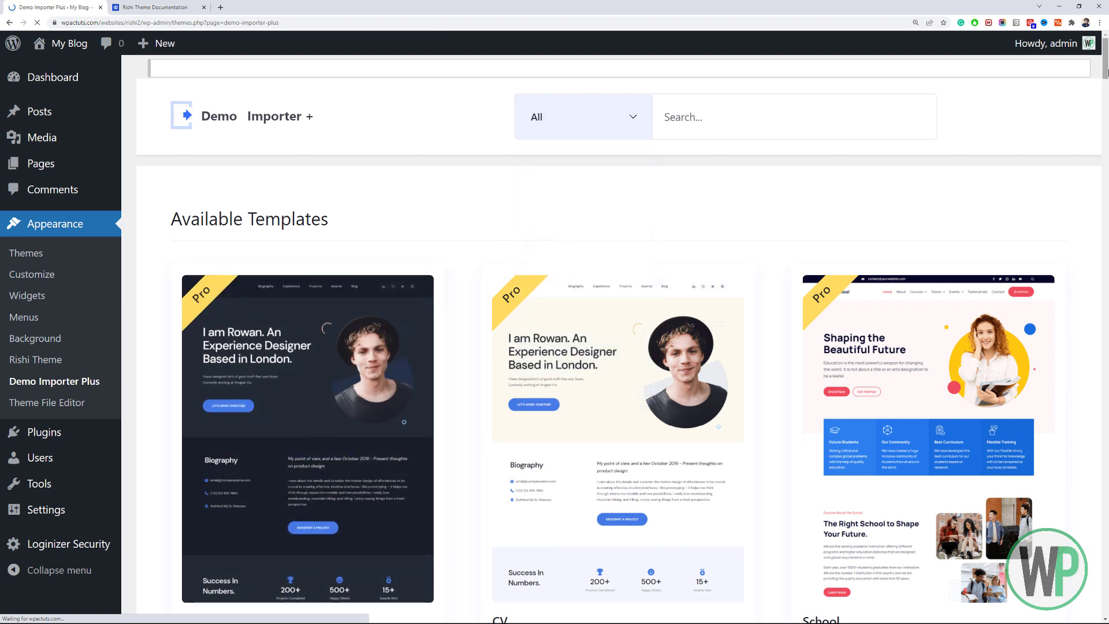
mouse_move(1106, 79)
left_mouse_down()
mouse_move(1108, 121)
mouse_move(1107, 76)
left_mouse_up()
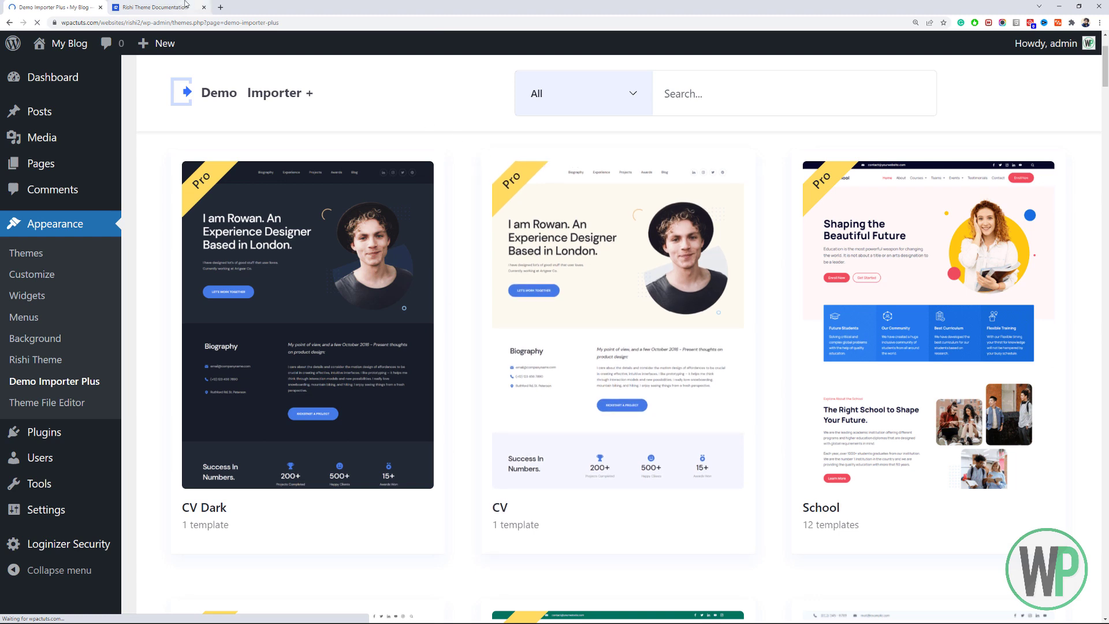
Open the Rishi Pro pricing page in a new tab from the documentation site.
left_click(153, 7)
right_click(470, 68)
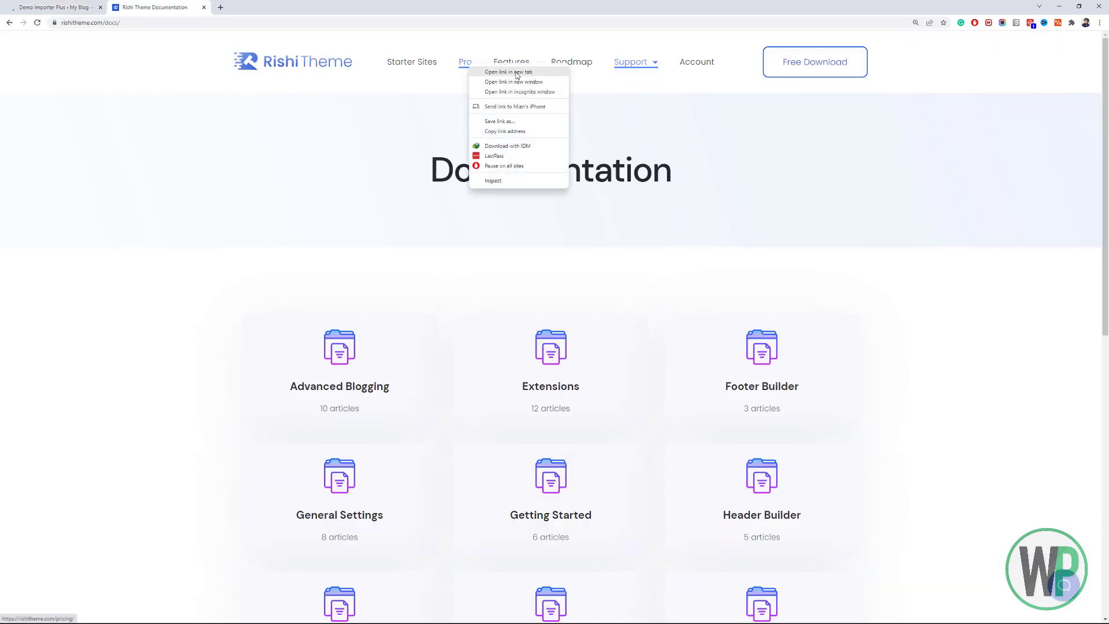
left_click(518, 75)
left_click(230, 4)
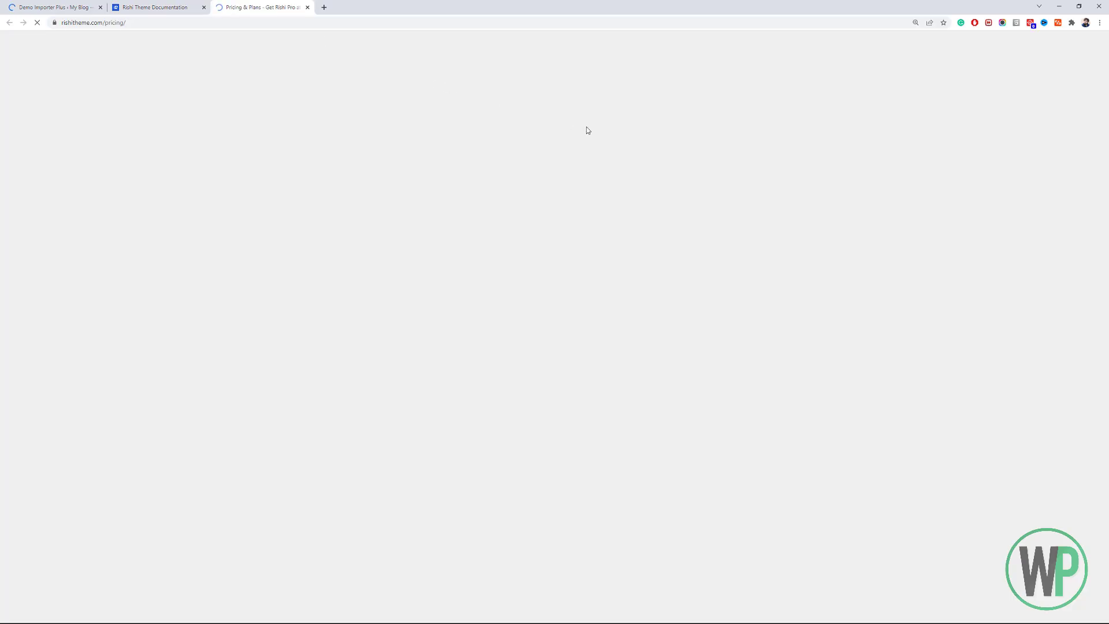
scroll(513, 276, "down", 5)
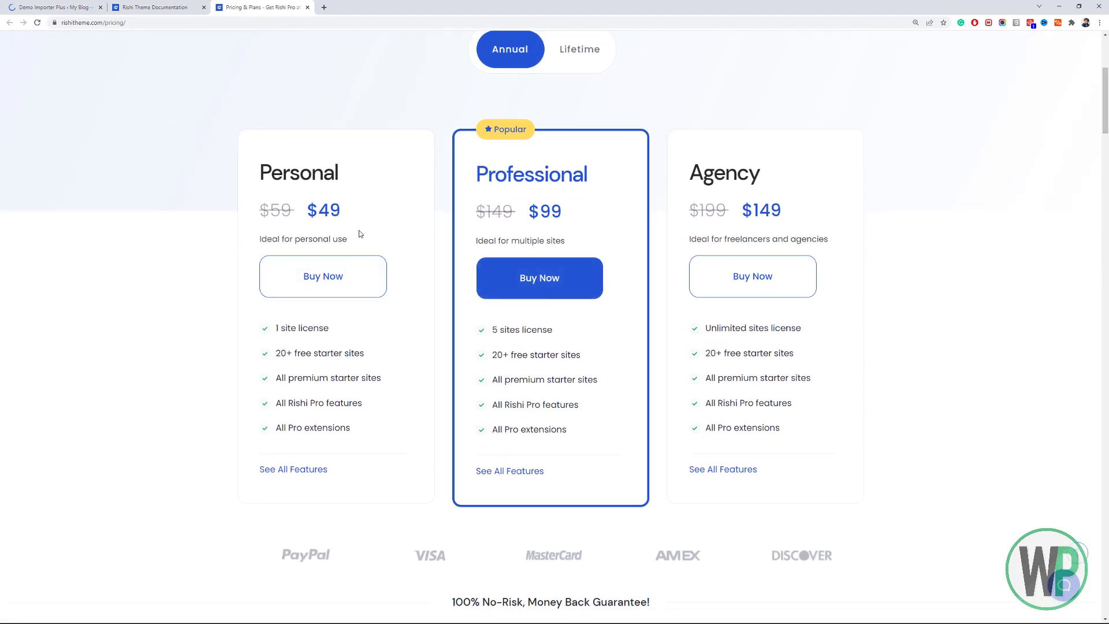
left_click_drag(348, 217, 280, 211)
left_click_drag(589, 212, 529, 211)
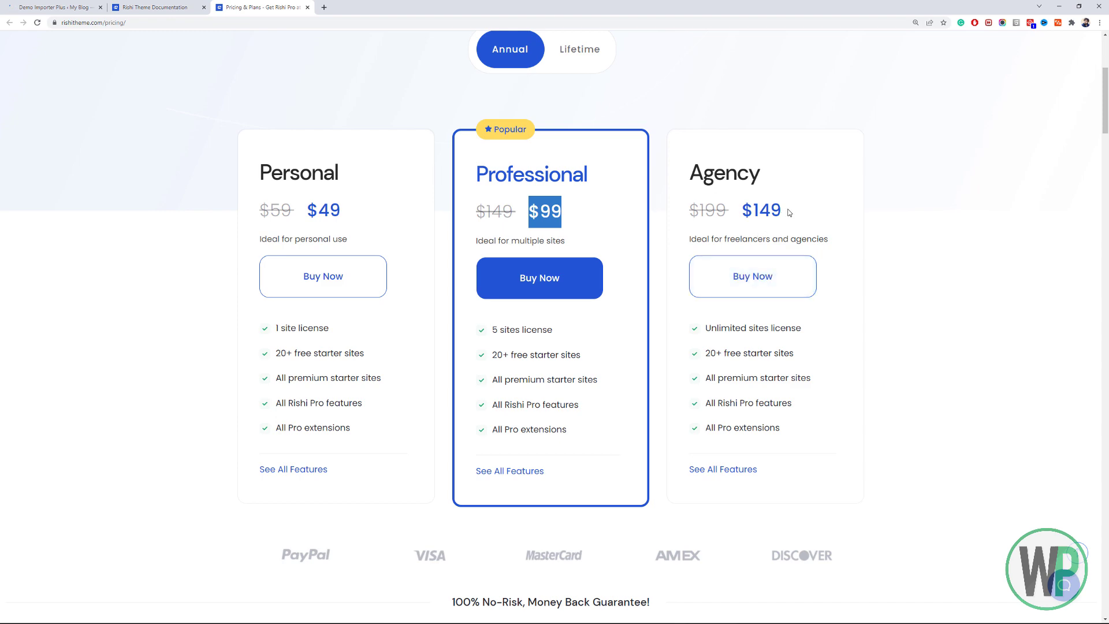
left_click_drag(790, 212, 741, 211)
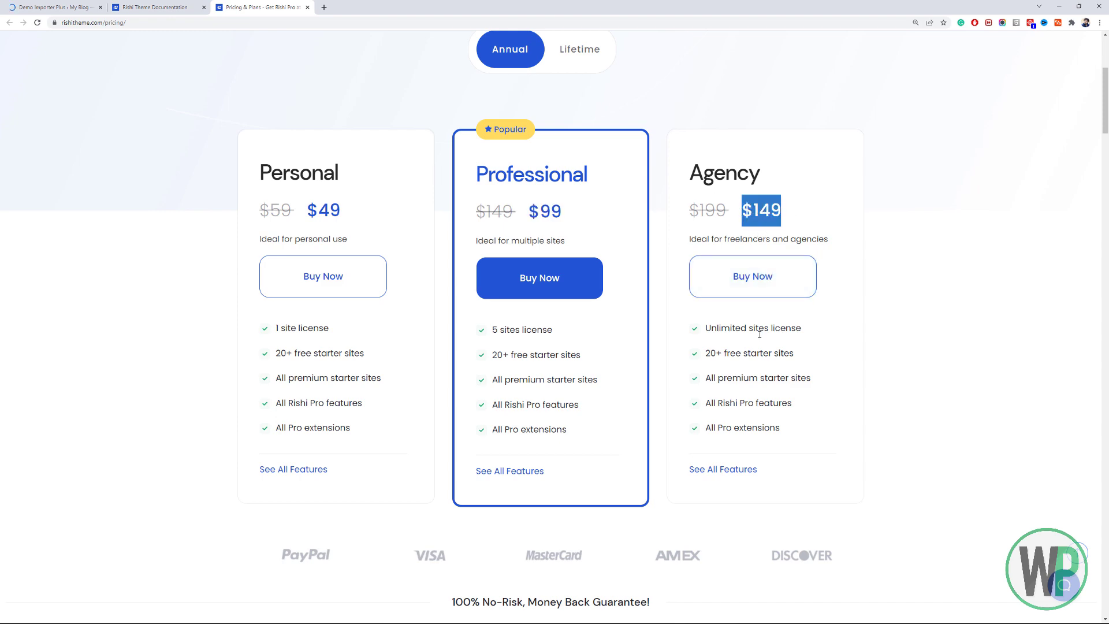
left_click_drag(1106, 105, 1106, 222)
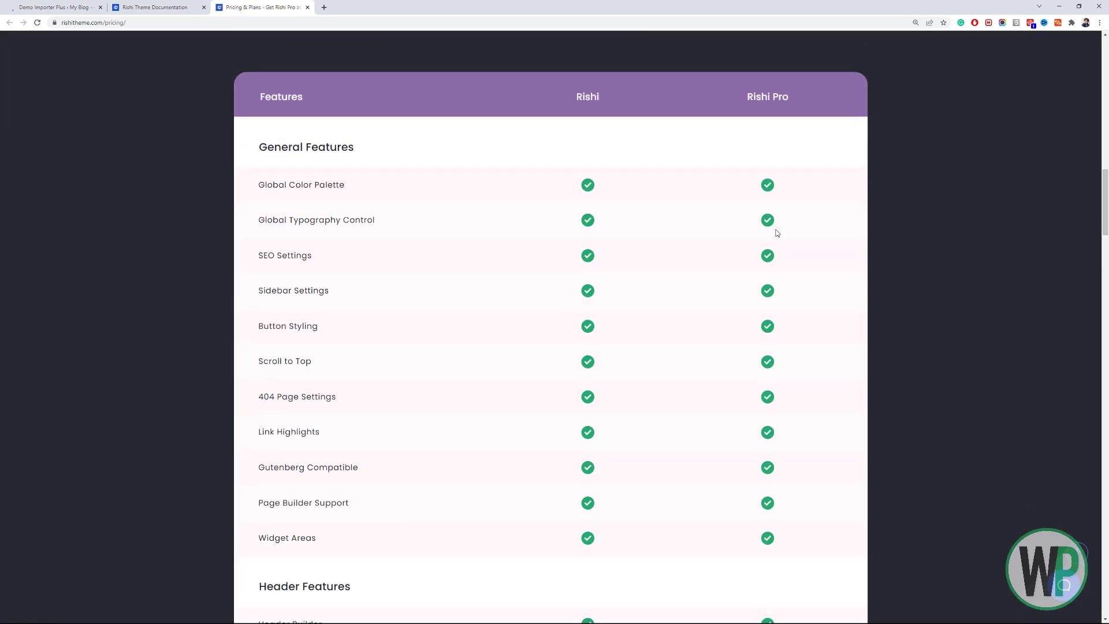
left_click_drag(1105, 180, 1107, 272)
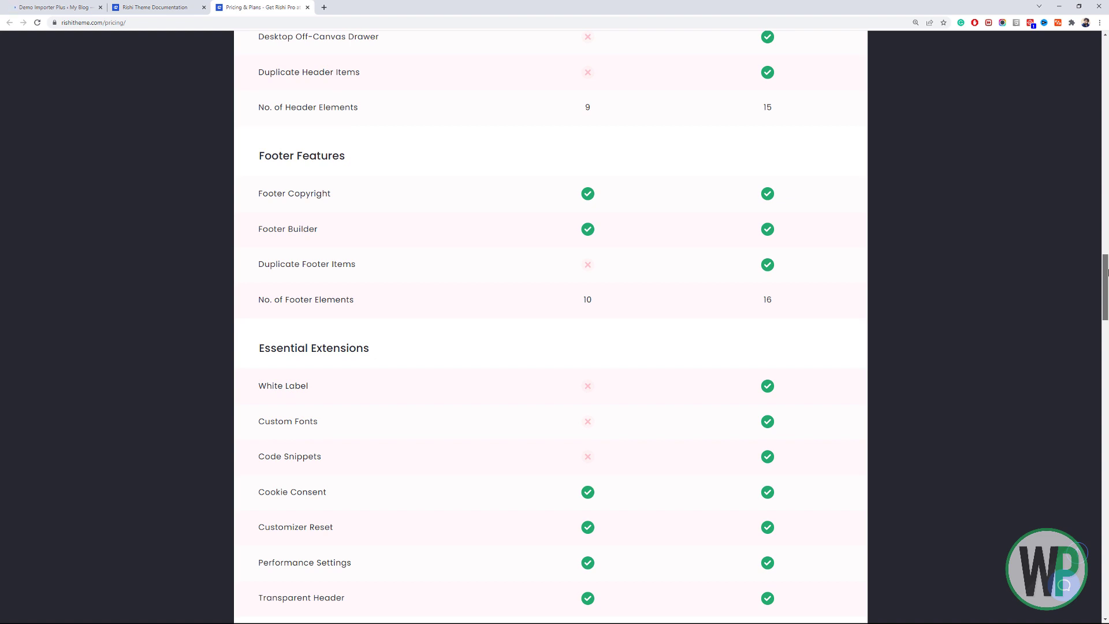
left_click_drag(1106, 286, 1107, 420)
key("Home")
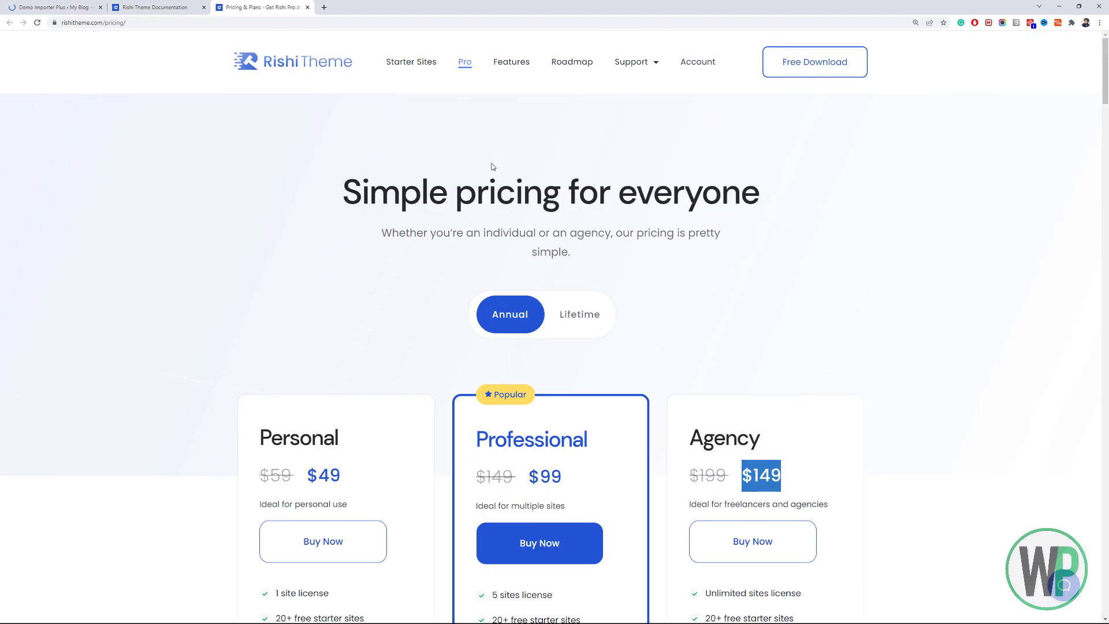
Switch the pricing page to Lifetime plans and highlight the $299 Agency price.
left_click(572, 316)
scroll(581, 251, "down", 4)
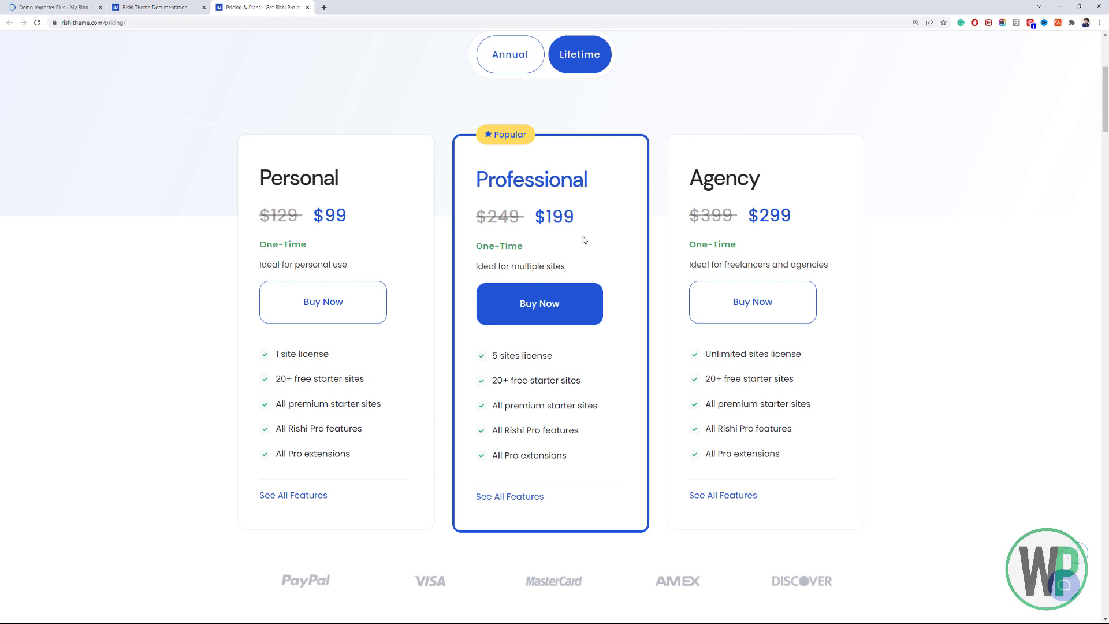
left_click_drag(803, 225, 759, 216)
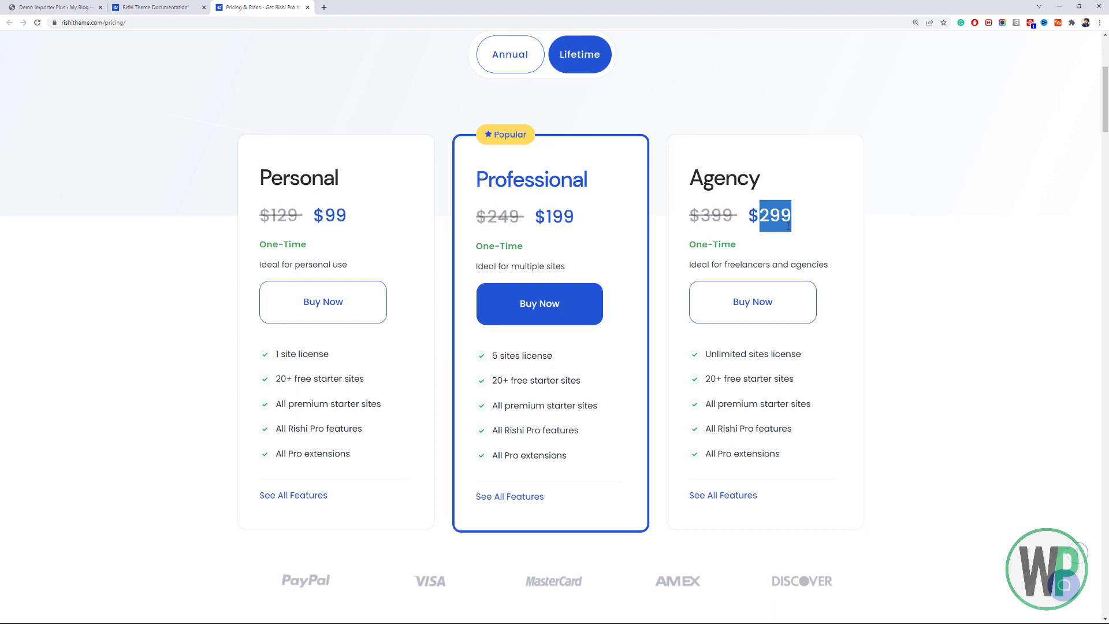
left_click_drag(819, 220, 746, 217)
left_click_drag(1104, 103, 1104, 72)
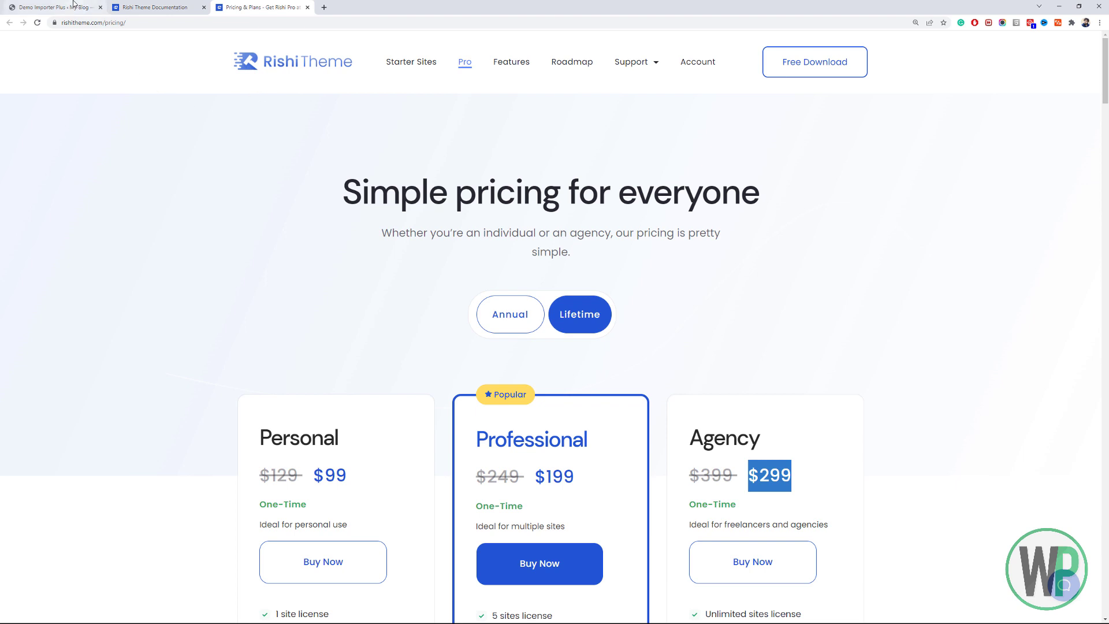
Return to Demo Importer Plus and filter the template grid to free demos.
left_click(55, 7)
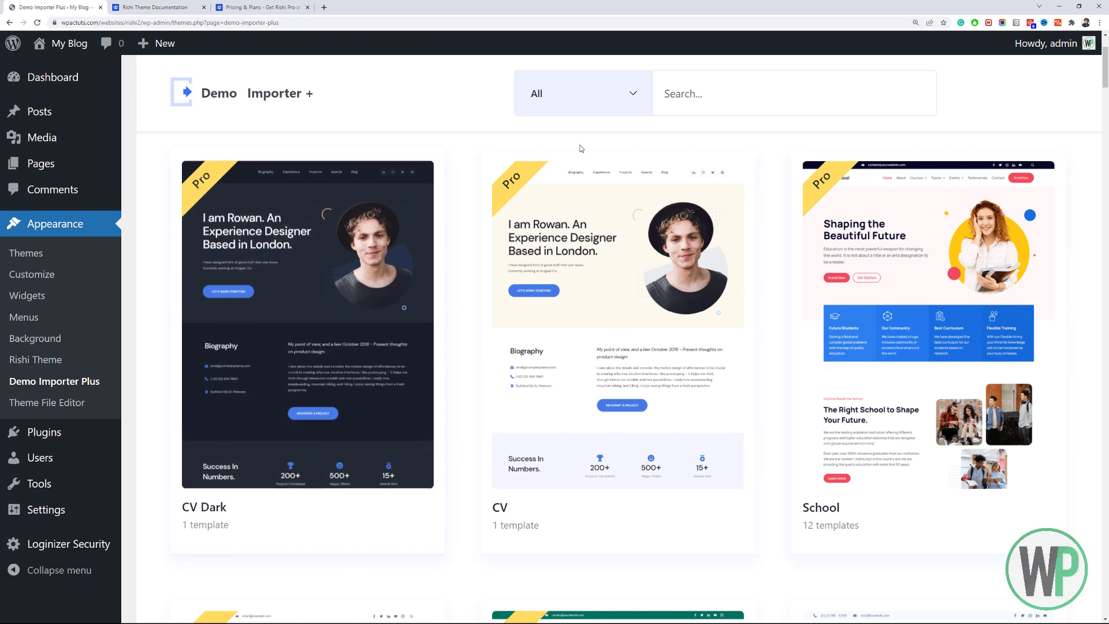
left_click(537, 95)
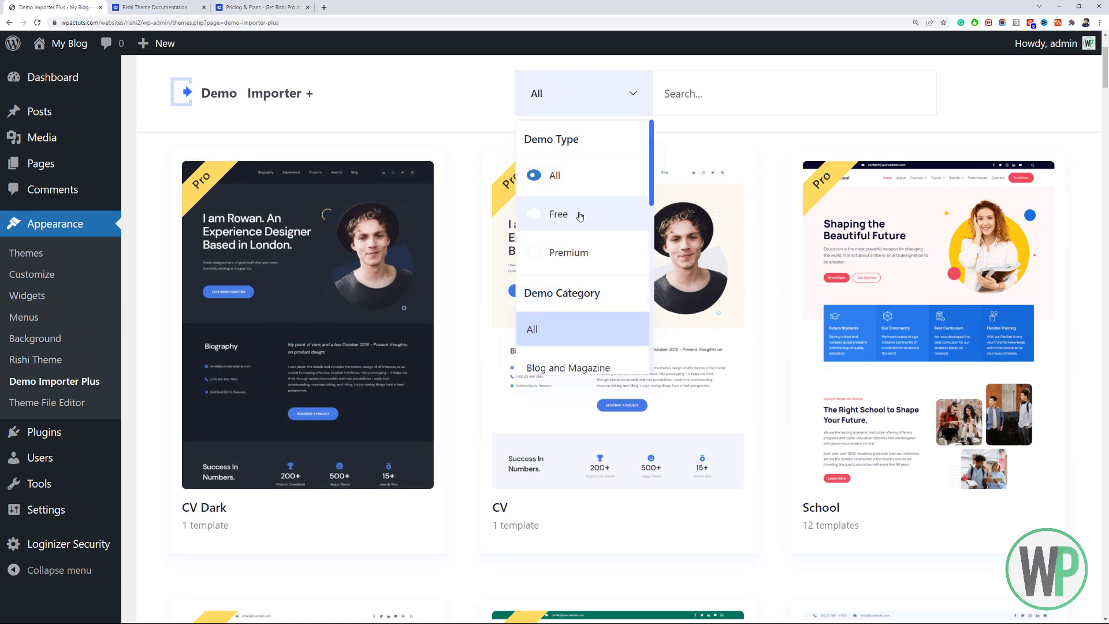
left_click(580, 213)
left_click(573, 90)
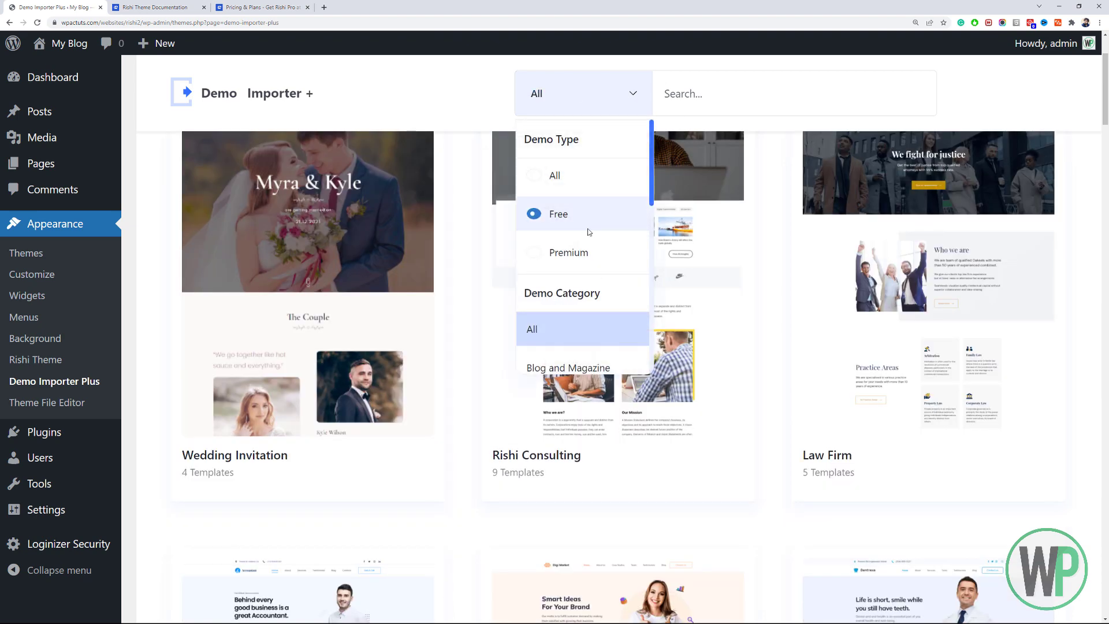
left_click(1089, 116)
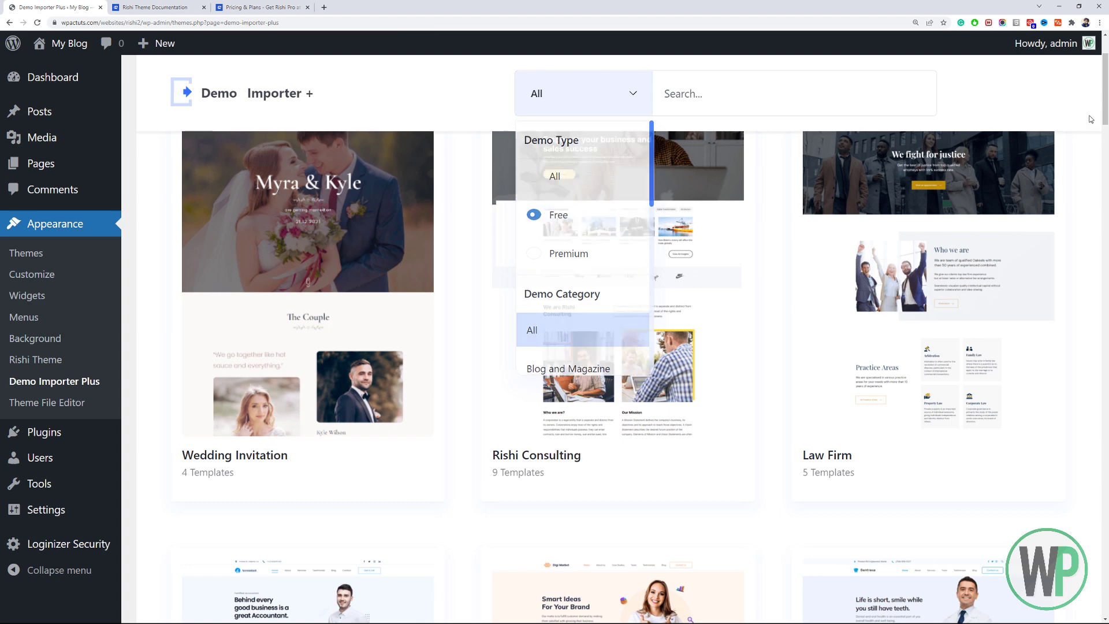
left_click_drag(1105, 91, 1096, 366)
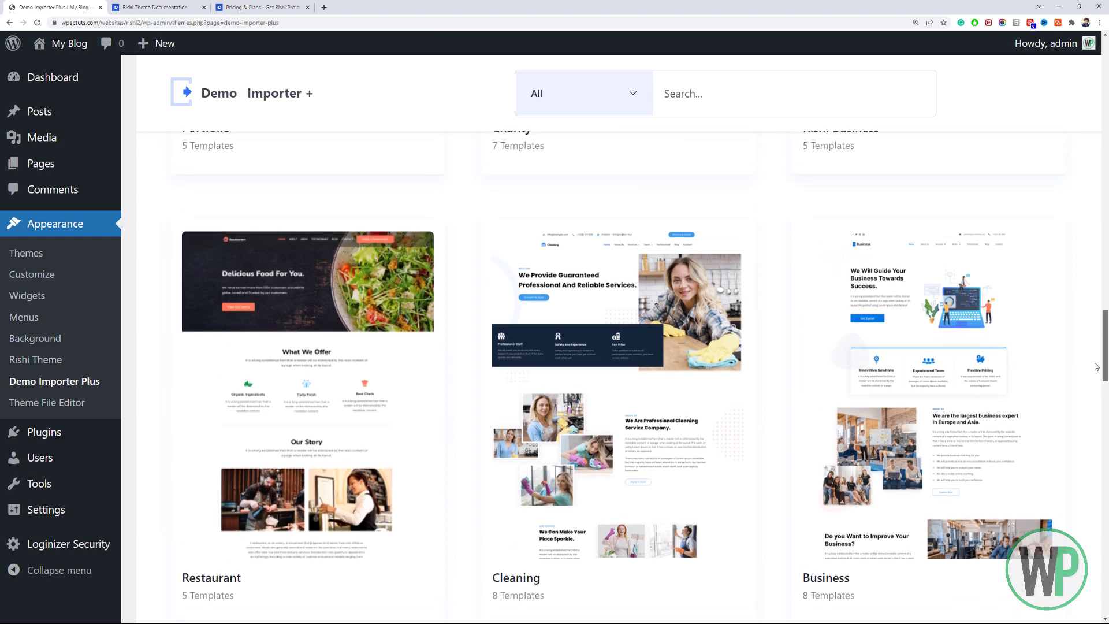
Scroll through the starter templates and launch the Rishi Business live preview.
left_click_drag(1096, 366, 1095, 376)
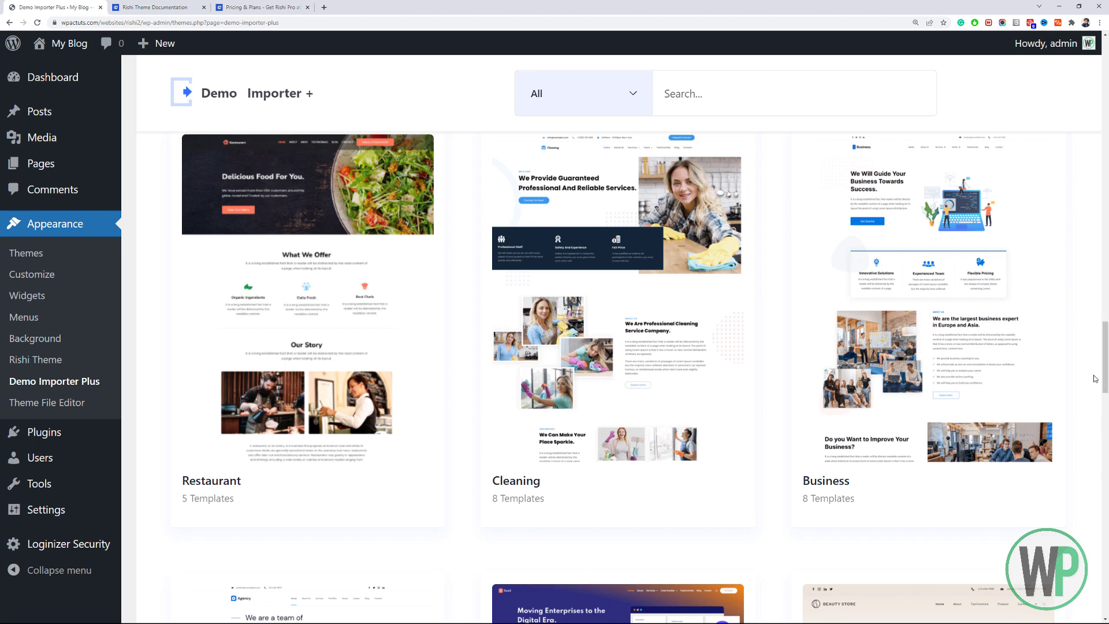
mouse_move(995, 376)
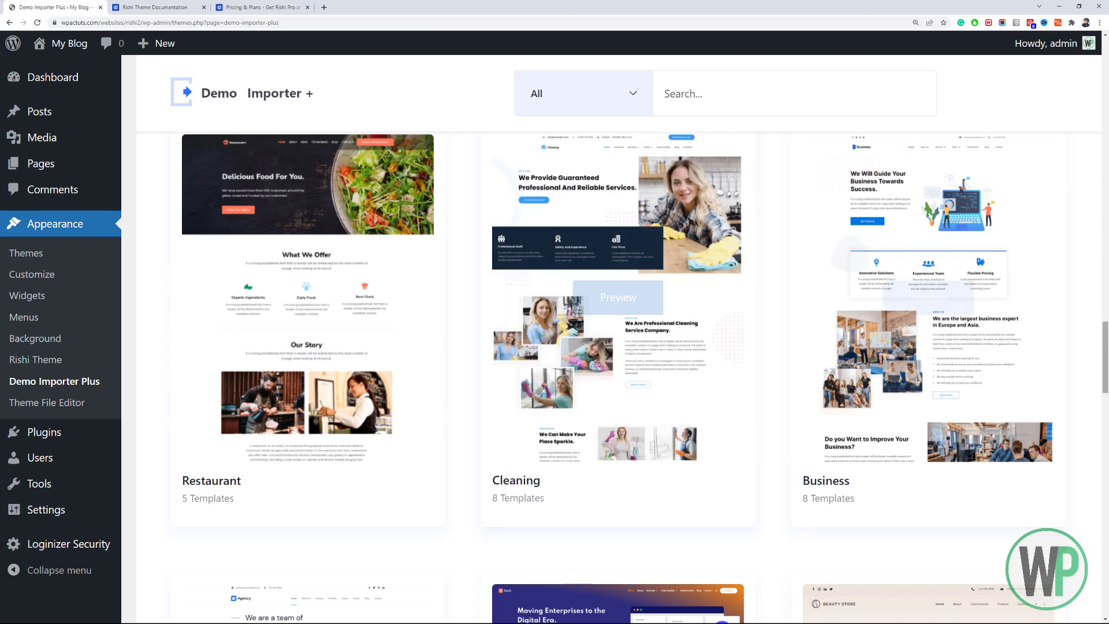
left_click_drag(1107, 363, 1107, 436)
mouse_move(653, 428)
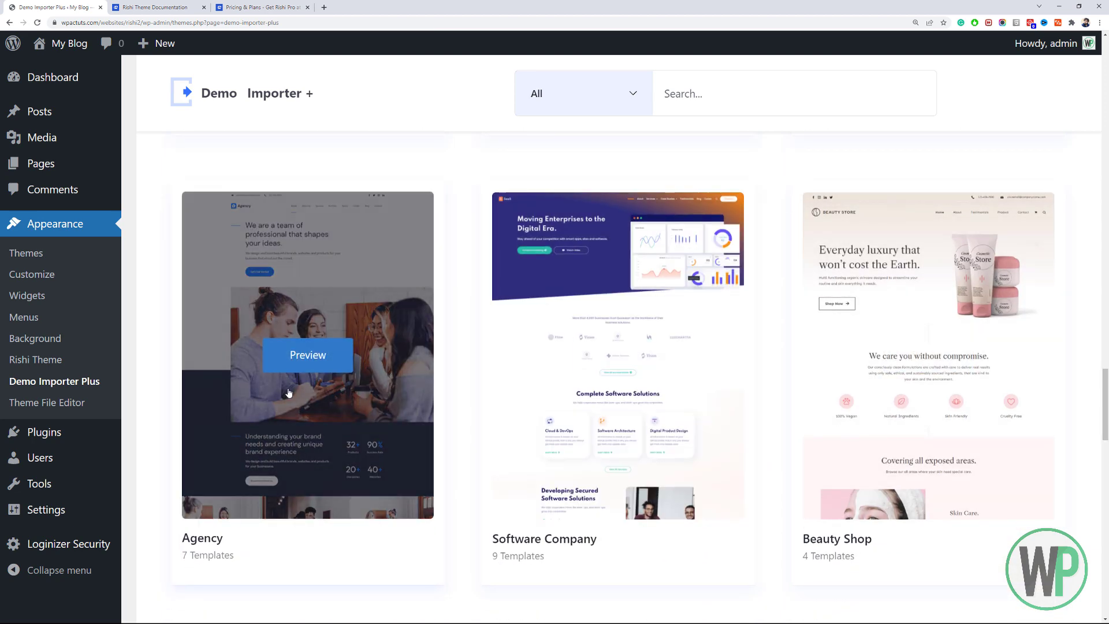
scroll(814, 439, "down", 3)
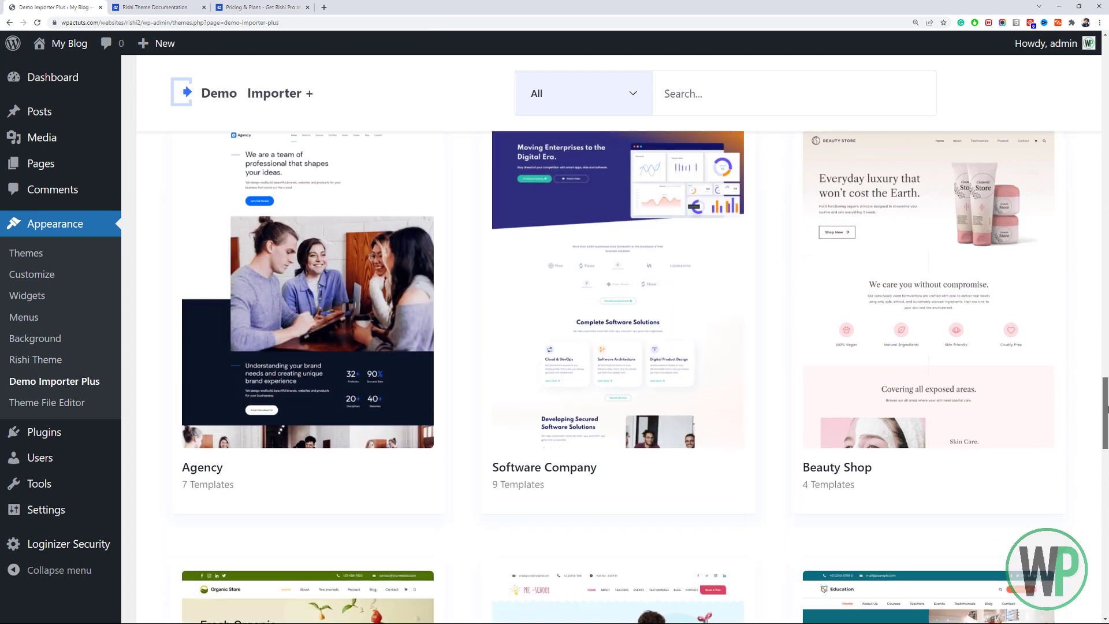
scroll(1107, 469, "down", 5)
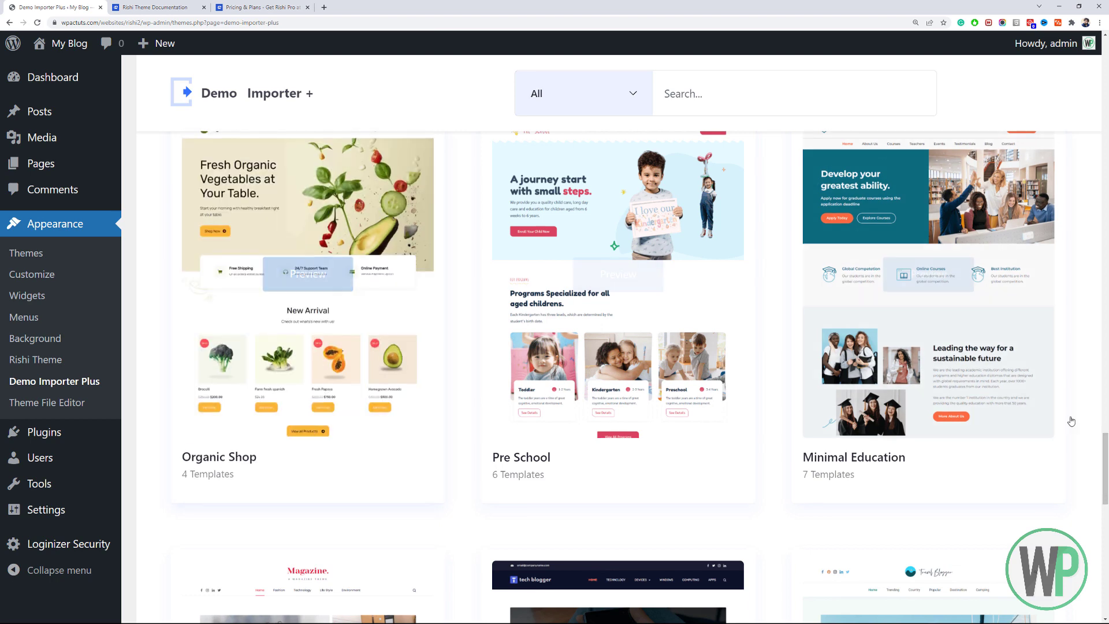
scroll(1106, 462, "up", 3)
scroll(1106, 514, "down", 8)
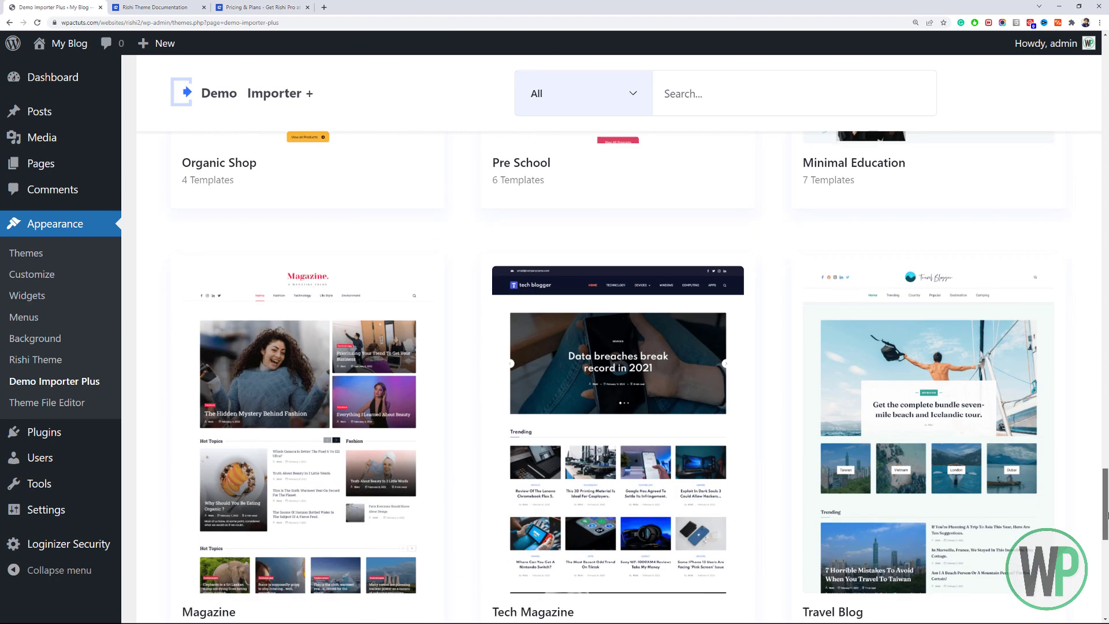
scroll(1105, 514, "down", 2)
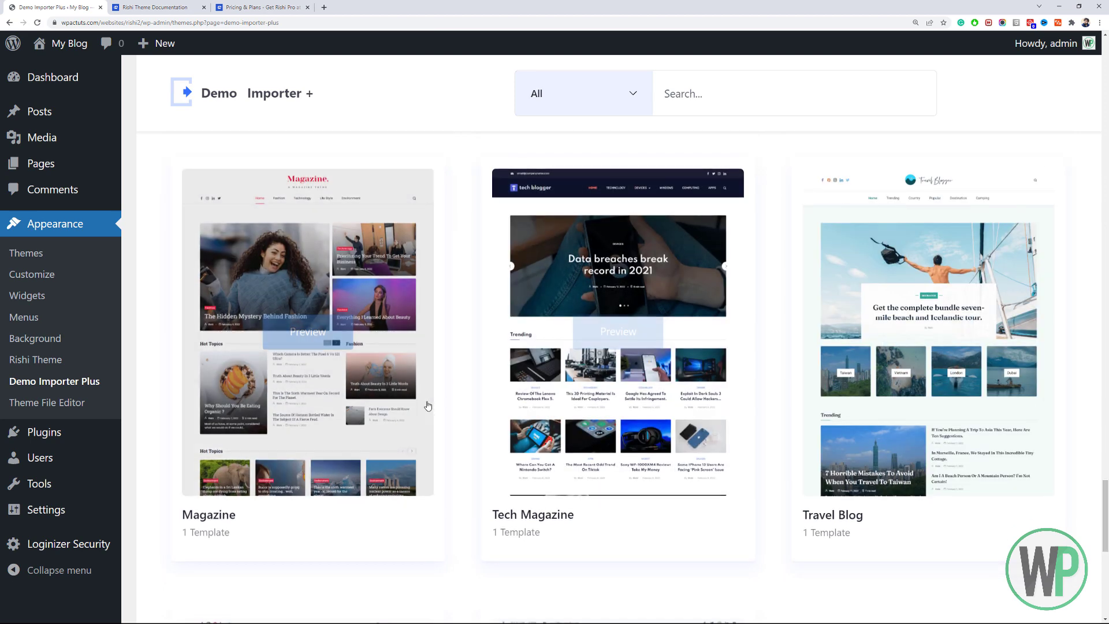
left_click_drag(1106, 511, 1106, 304)
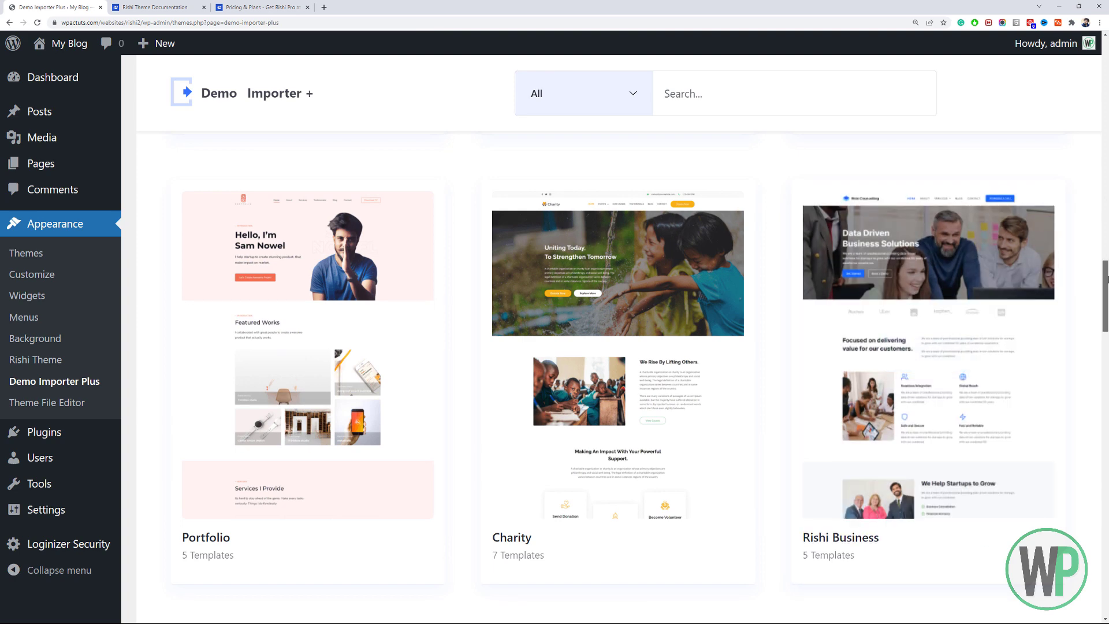
mouse_move(1034, 321)
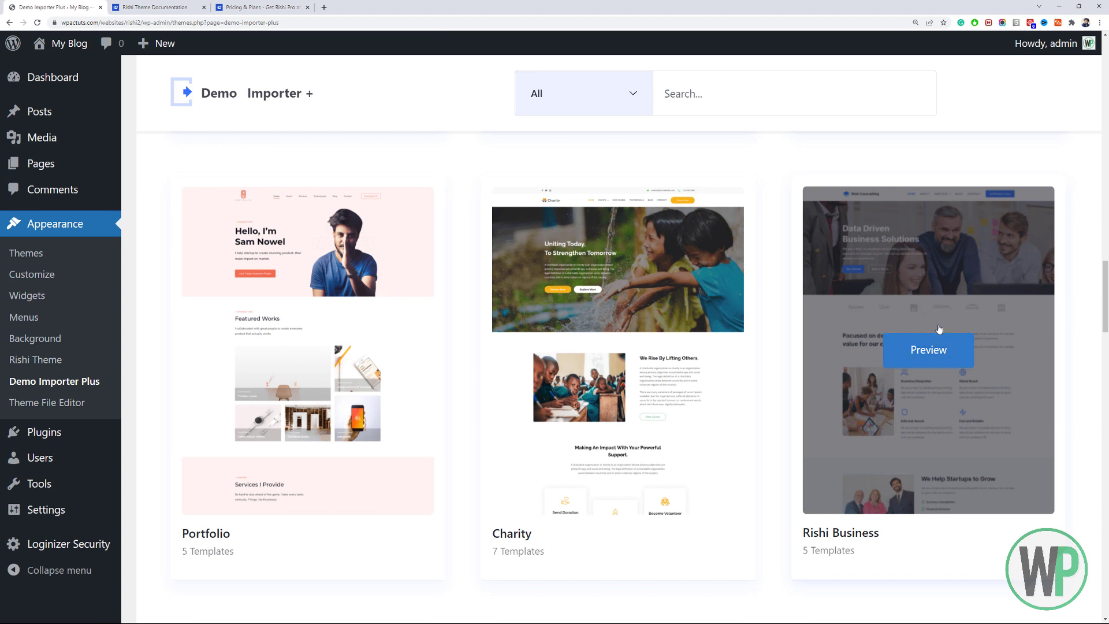
left_click(930, 350)
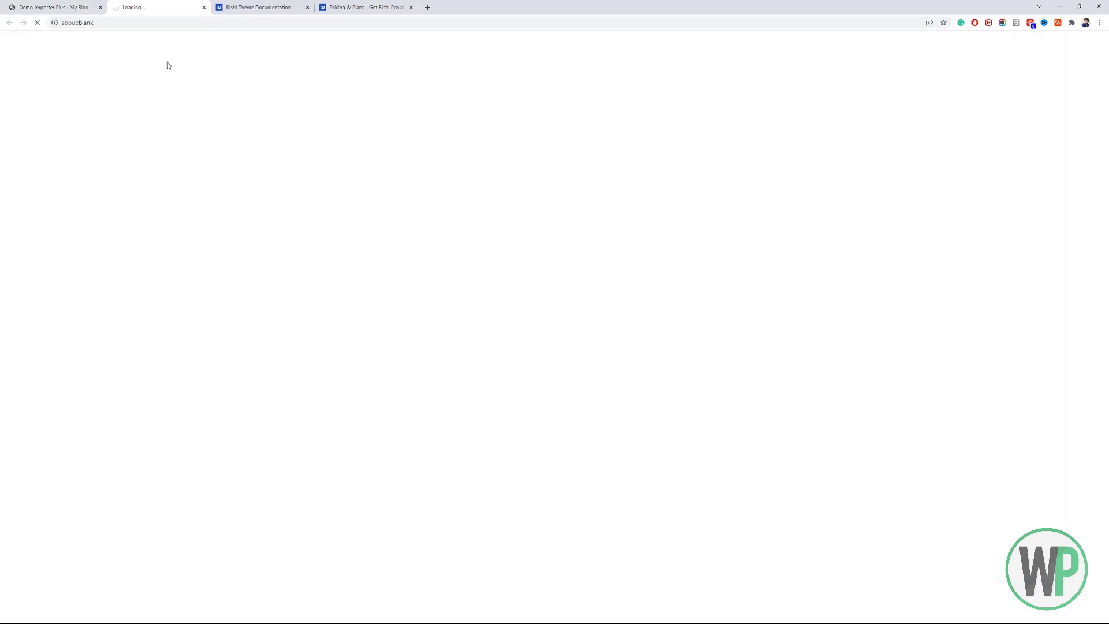
View the Rishi Business demo zoomed in, then close its tab.
left_click(76, 6)
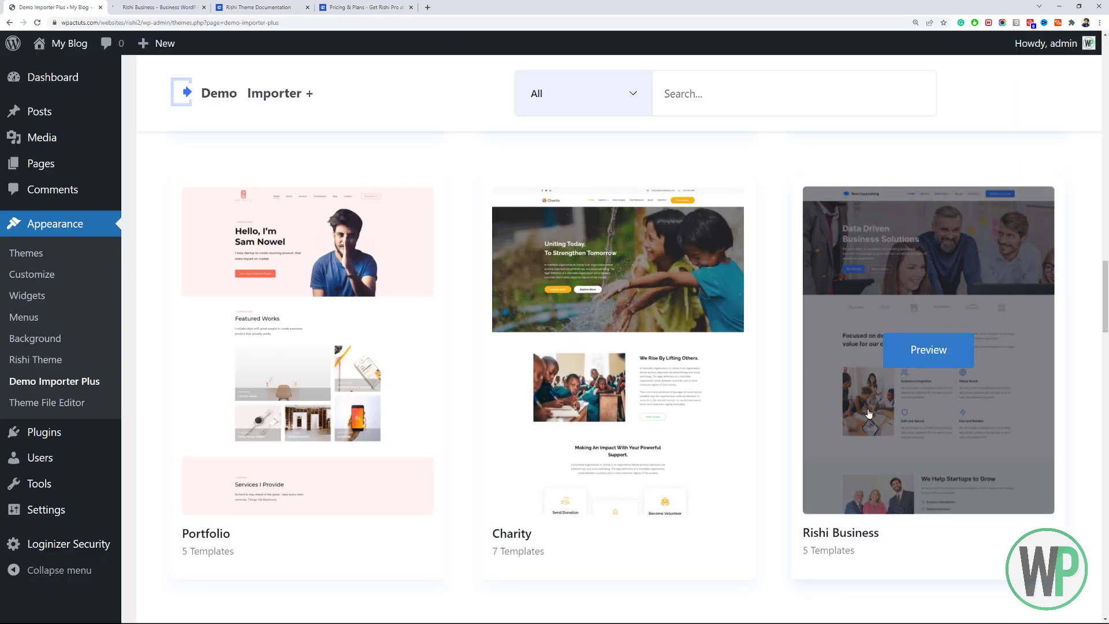
left_click(156, 6)
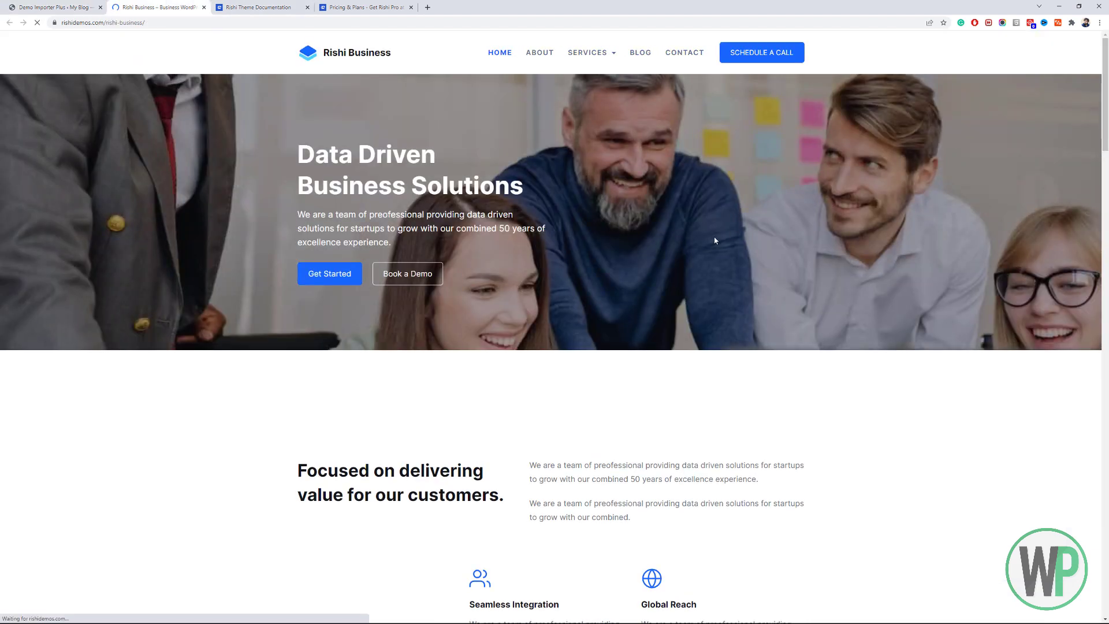
key("ctrl+plus")
key("ctrl+plus")
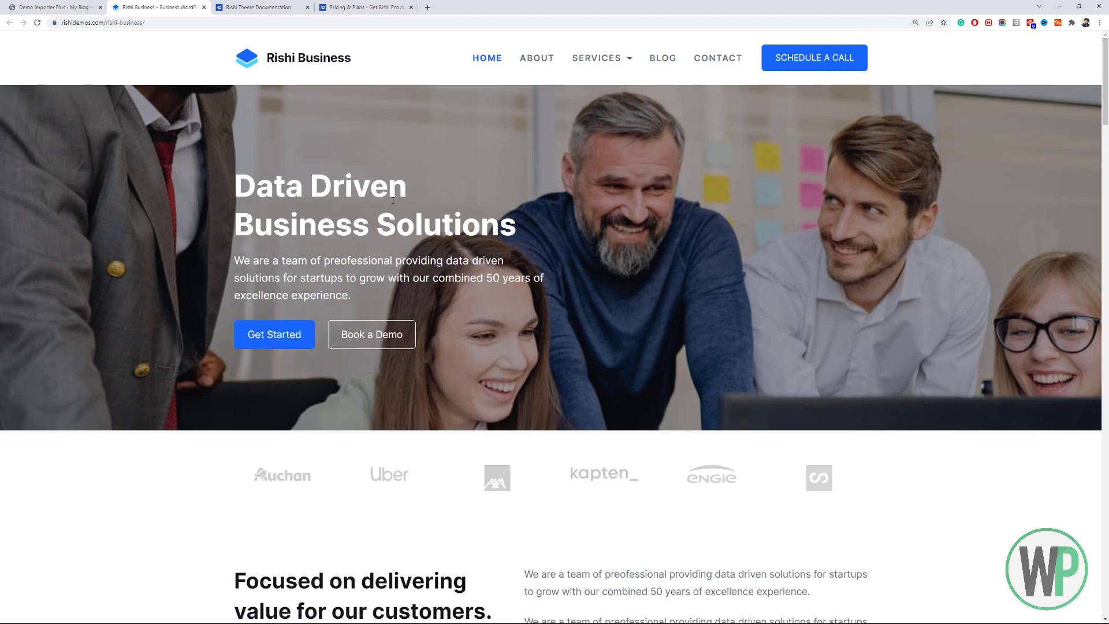
left_click_drag(1108, 121, 1107, 75)
left_click(204, 8)
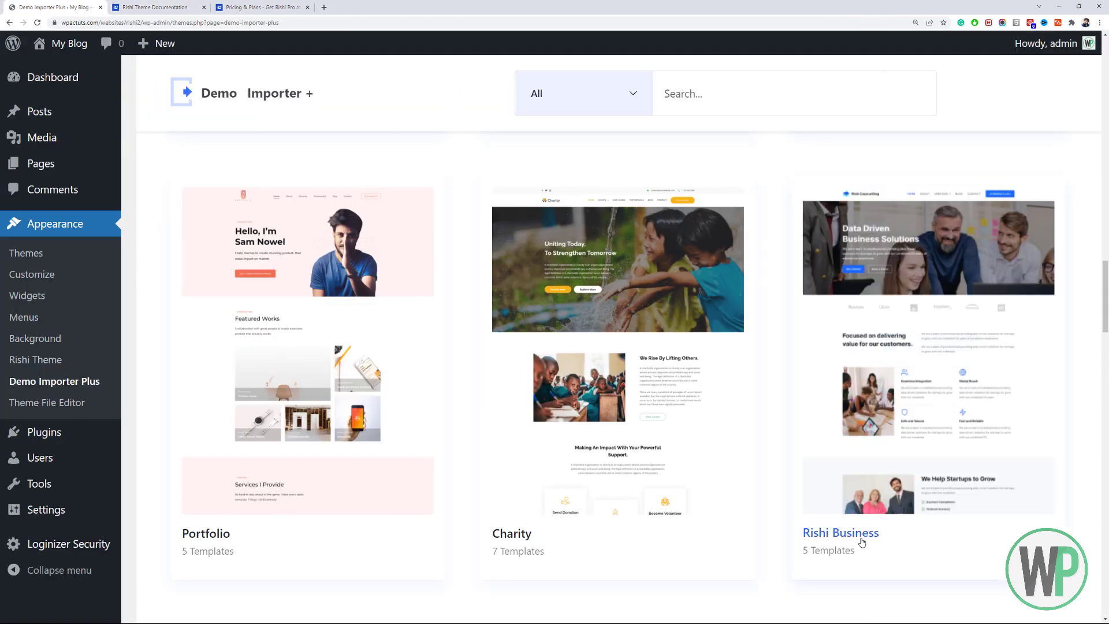
Open the Rishi Business template, browse its page templates, and start the Import Complete Site process.
left_click(862, 542)
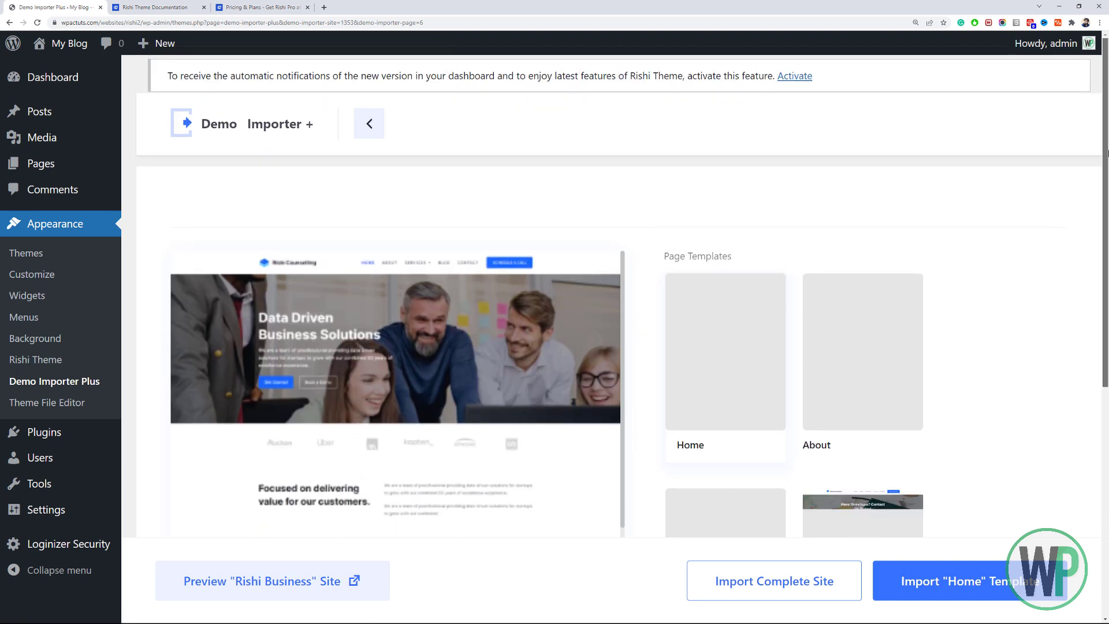
left_click_drag(1108, 154, 1107, 353)
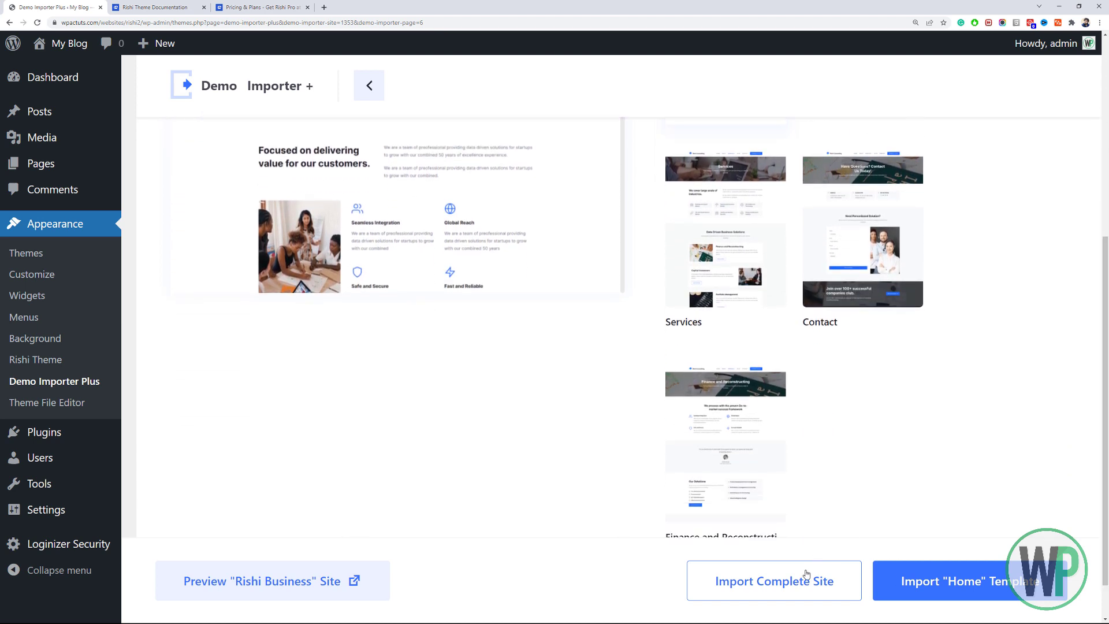
scroll(726, 346, "up", 6)
scroll(725, 347, "down", 1)
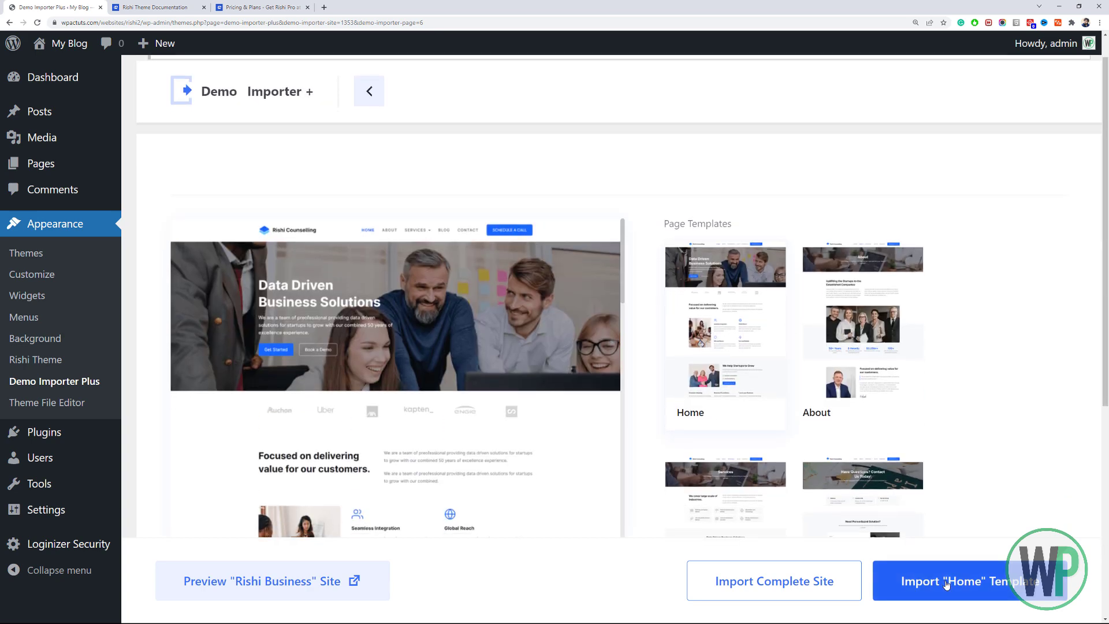
scroll(983, 252, "down", 2)
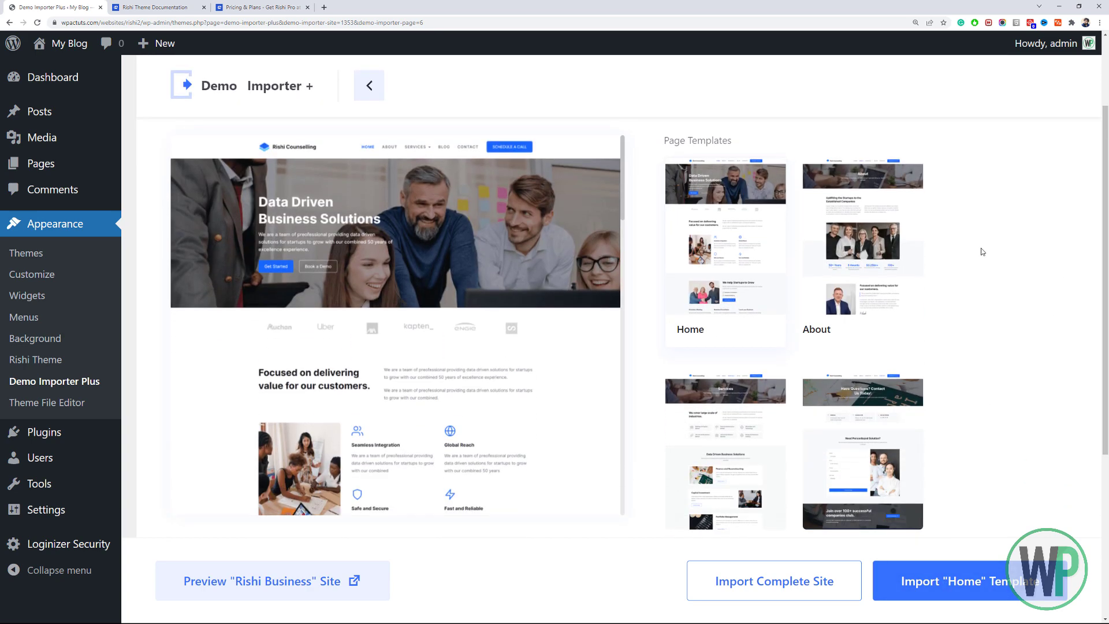
left_click_drag(1106, 260, 1107, 379)
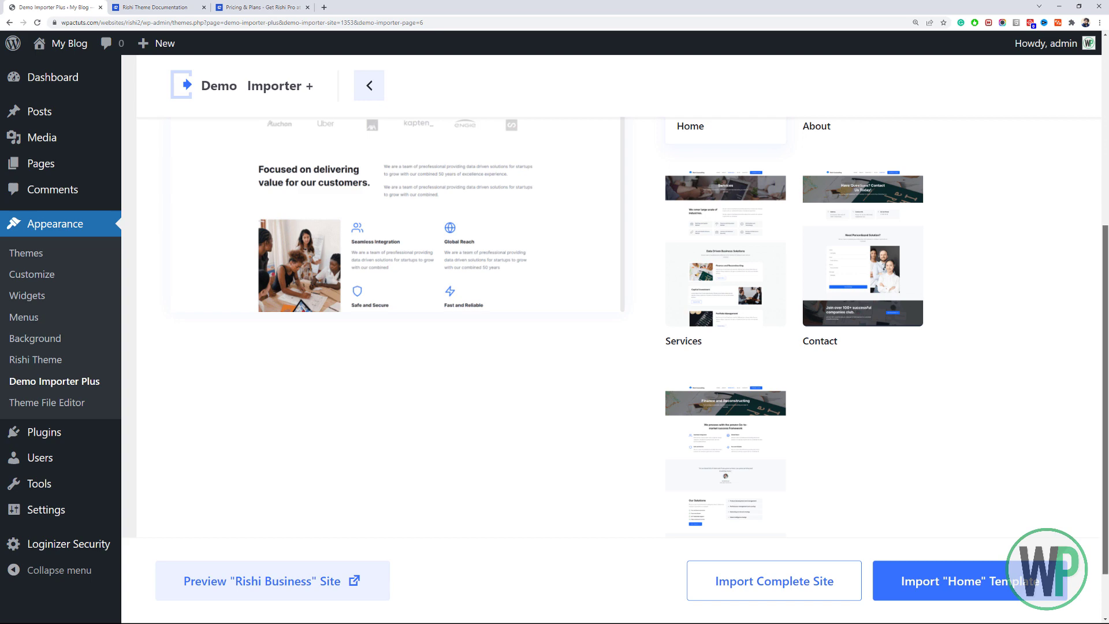
mouse_move(1107, 354)
left_mouse_down()
mouse_move(1106, 412)
mouse_move(1106, 185)
mouse_move(1106, 371)
left_mouse_up()
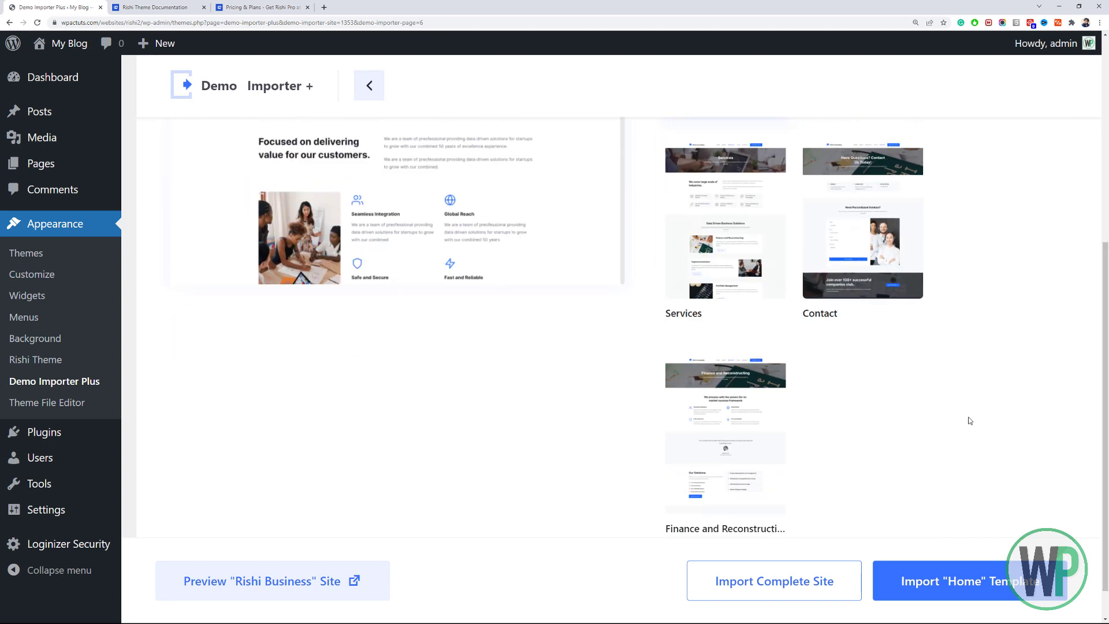
left_click(771, 584)
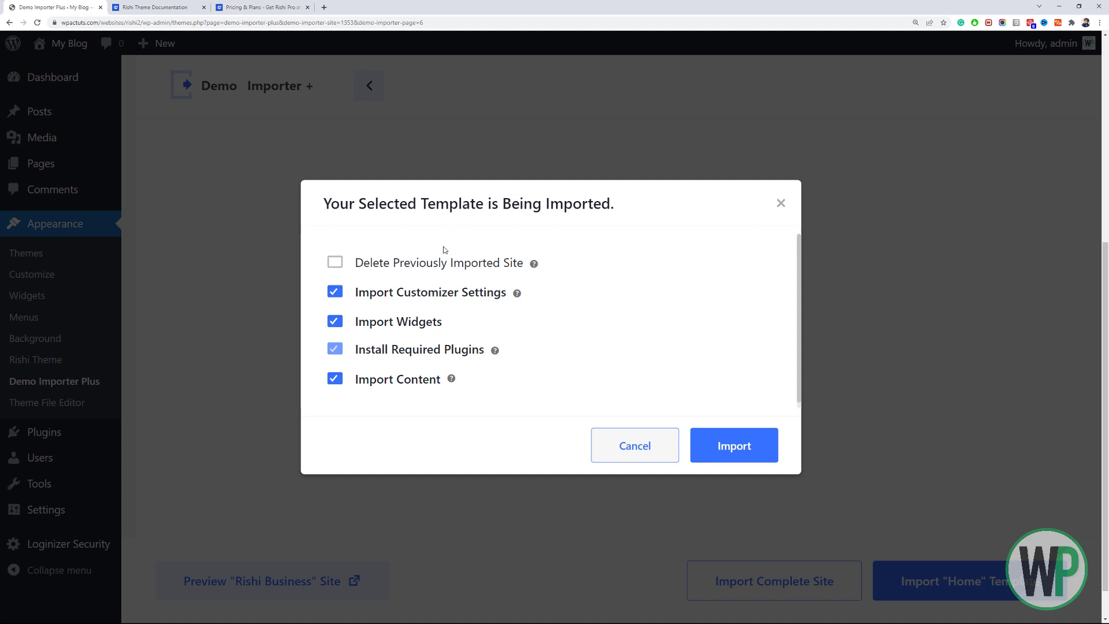
left_click(336, 267)
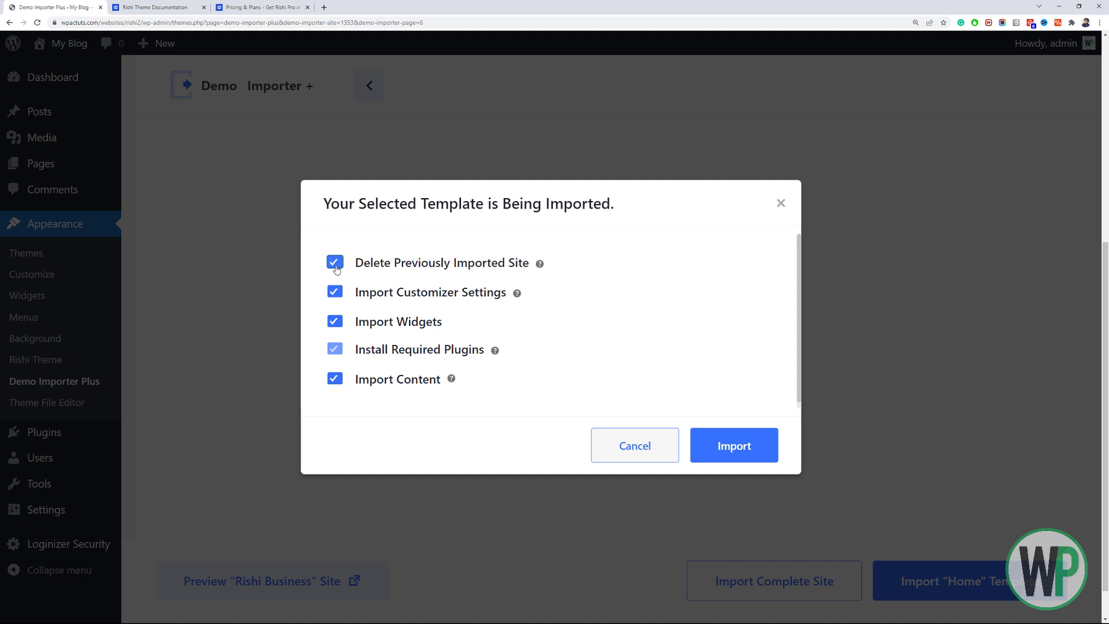
left_click(336, 266)
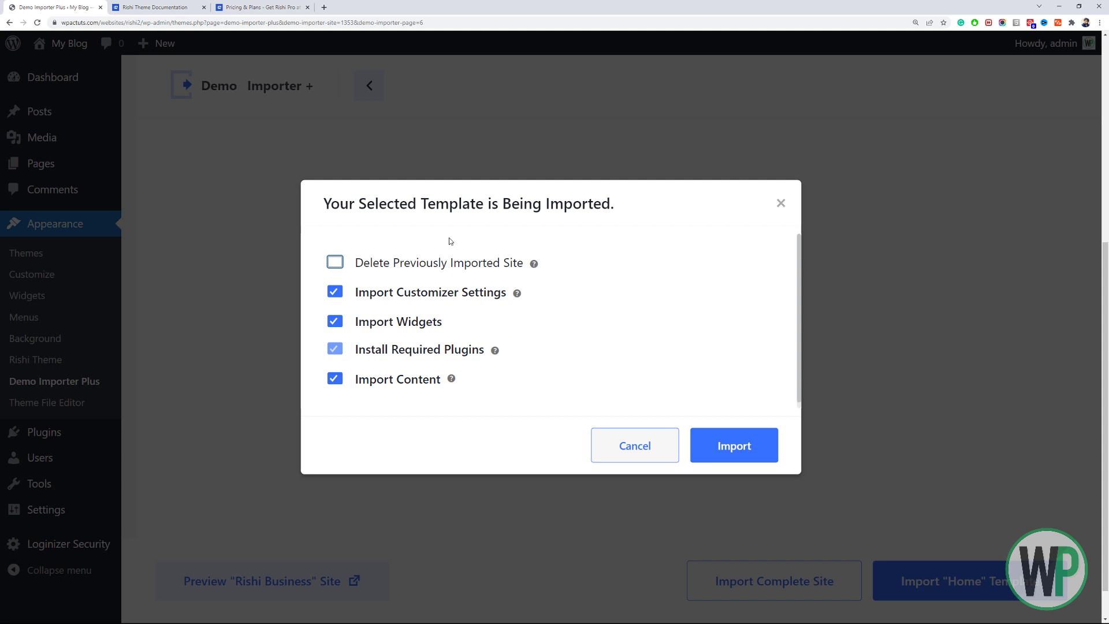
left_click(497, 352)
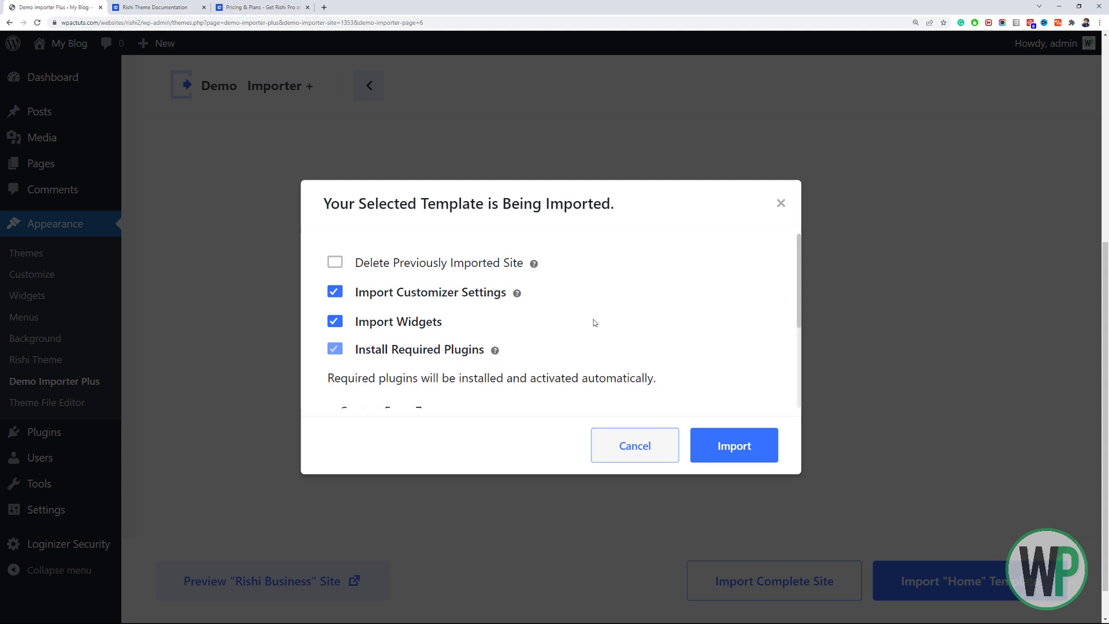
scroll(594, 319, "down", 3)
scroll(595, 320, "up", 2)
scroll(597, 322, "down", 2)
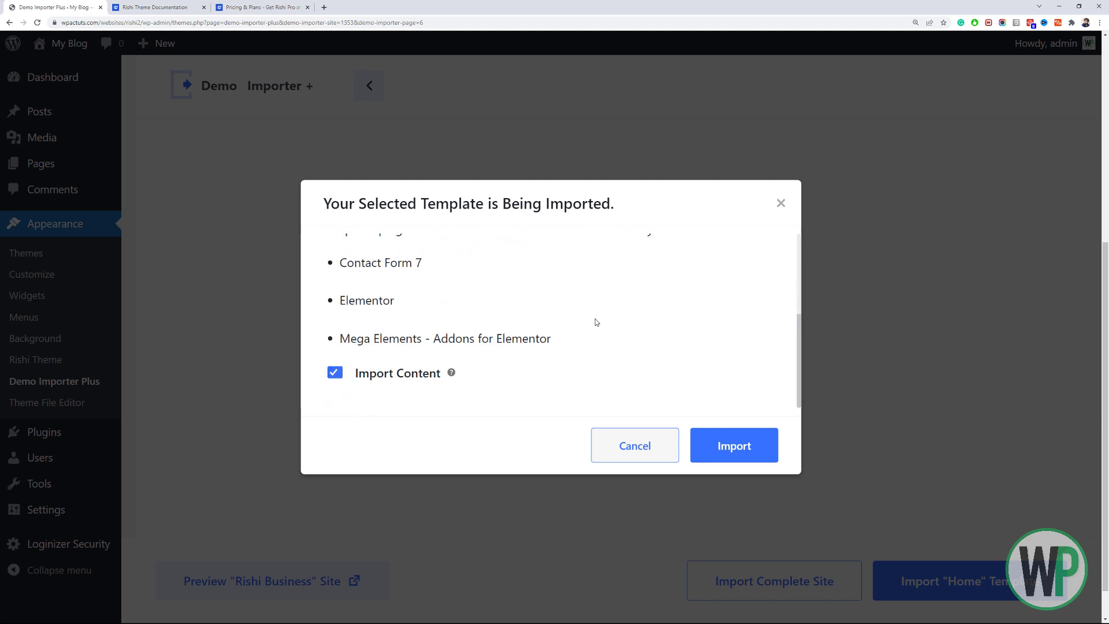
scroll(597, 321, "up", 3)
scroll(597, 321, "down", 2)
scroll(595, 319, "up", 3)
scroll(595, 319, "down", 3)
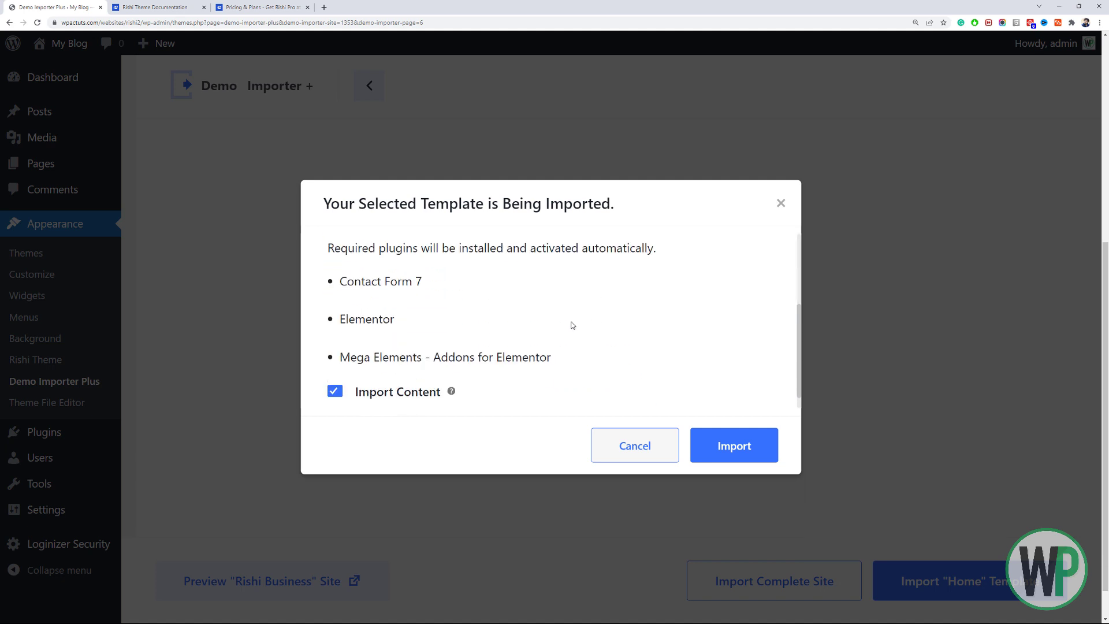
scroll(517, 338, "up", 3)
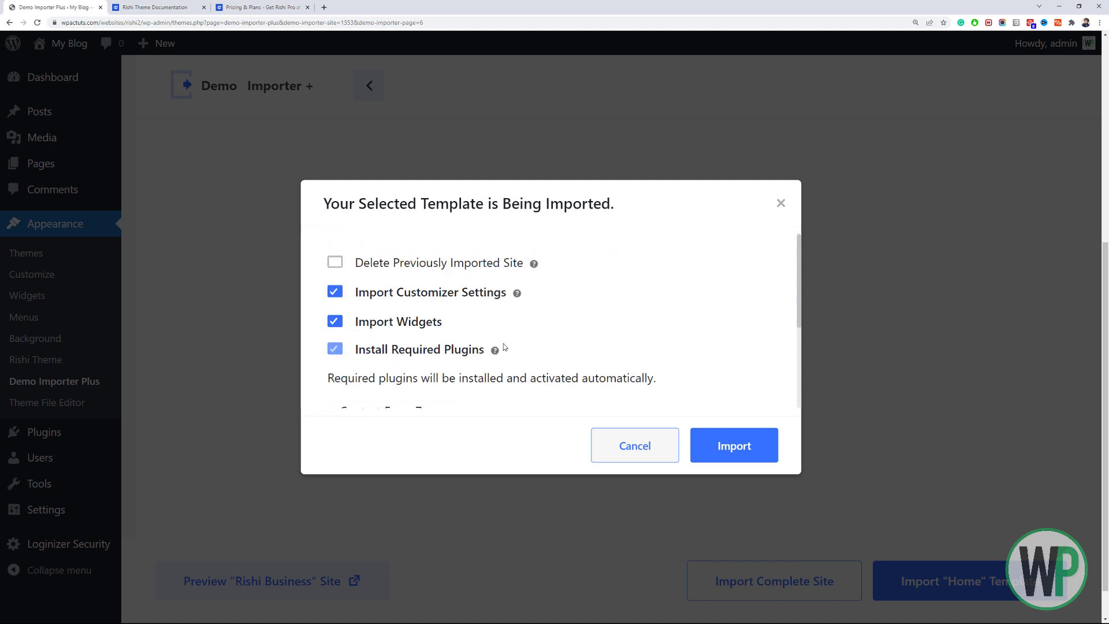
left_click(496, 351)
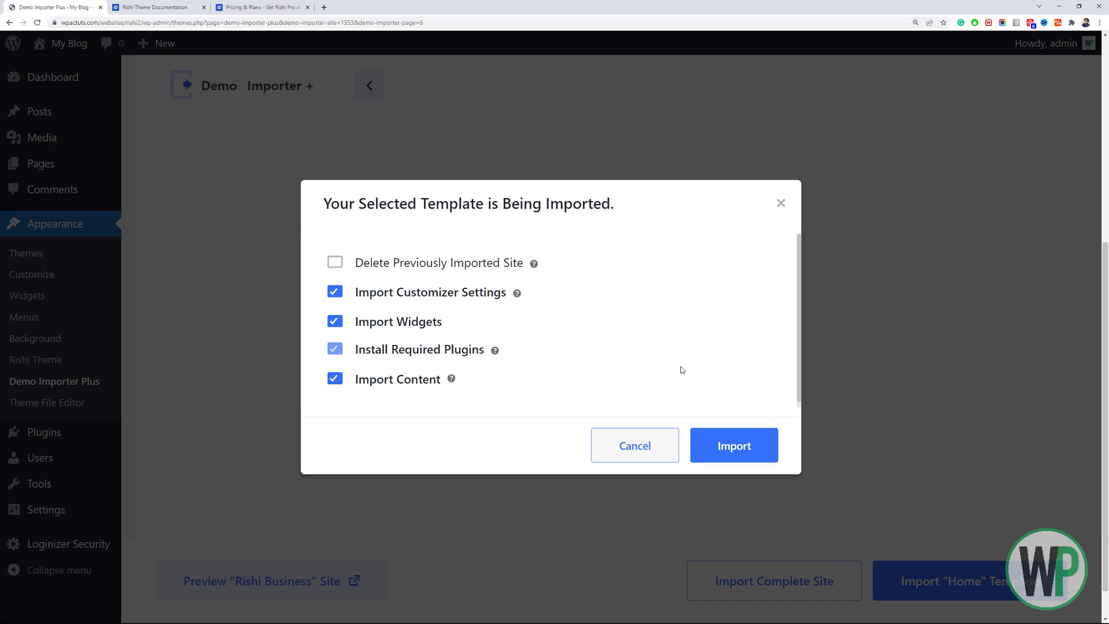
Run the complete Rishi Business import until 'Imported Successfully!' appears.
left_click(730, 445)
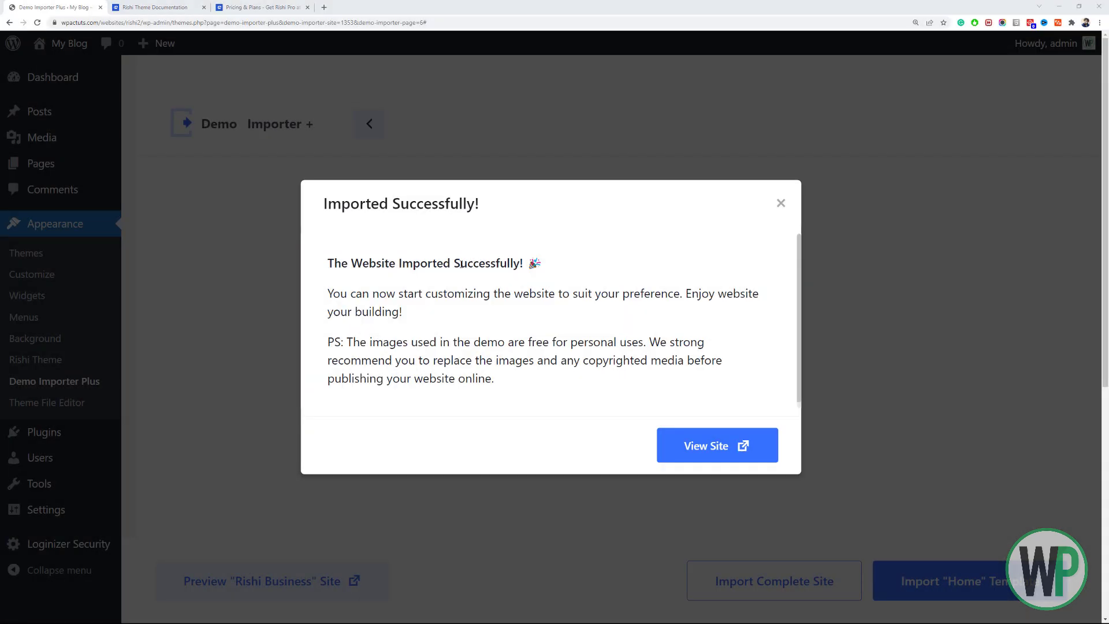
Dismiss the success message, open the live site via My Blog > Visit Site, zoom out and scroll through it.
left_click(786, 220)
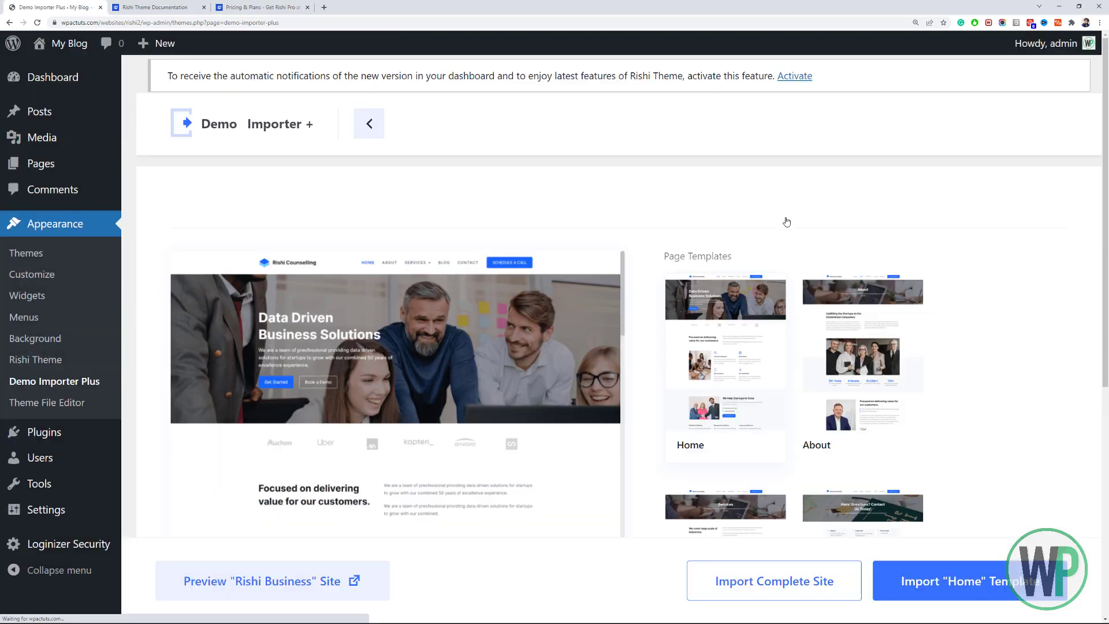
mouse_move(55, 50)
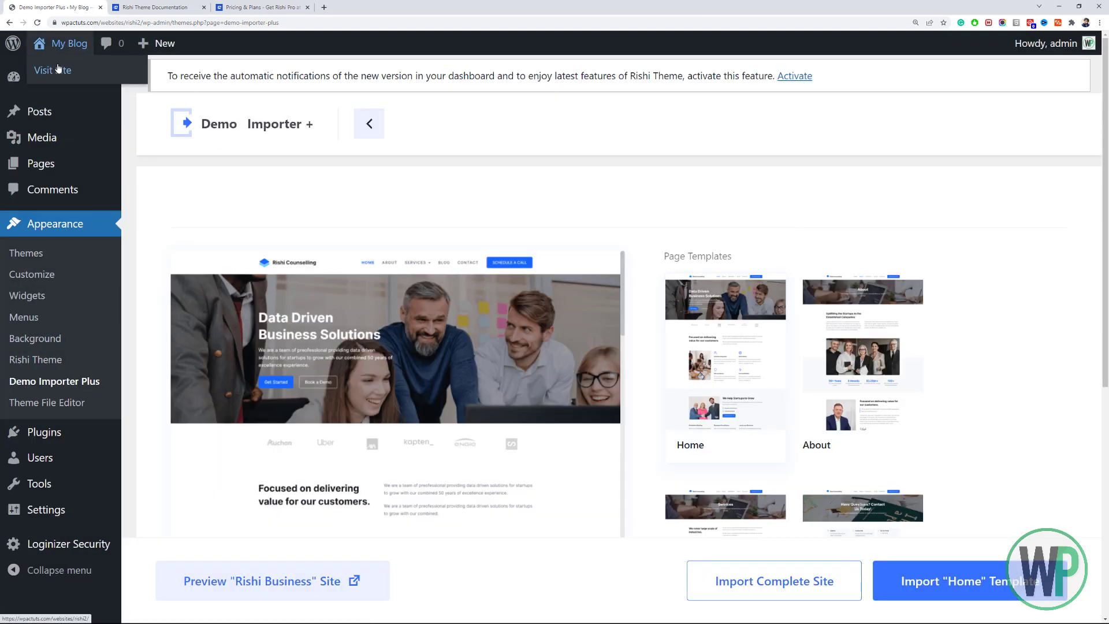
left_click(59, 69)
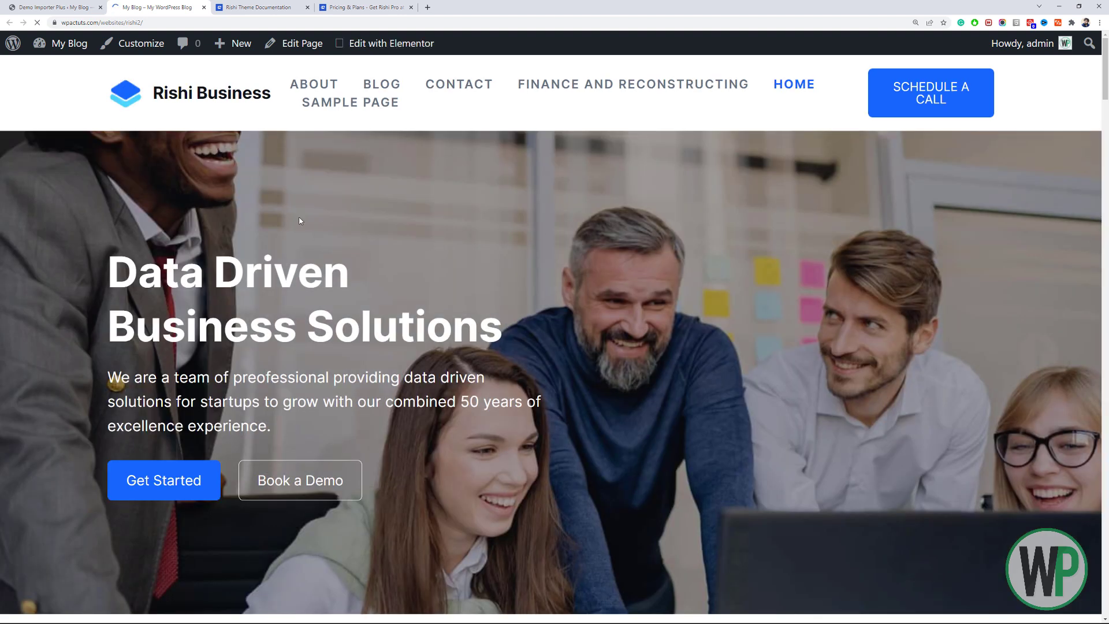
key("ctrl+minus")
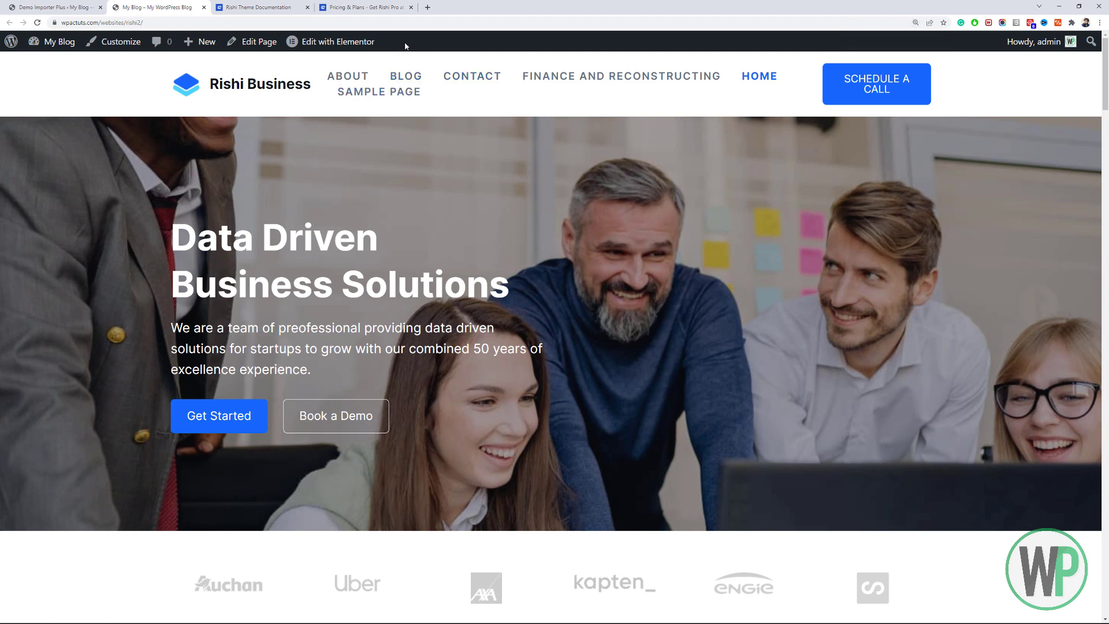
mouse_move(1107, 110)
left_mouse_down()
mouse_move(1107, 616)
mouse_move(1107, 92)
left_mouse_up()
left_click_drag(1107, 109, 1108, 81)
In Users > Profile, uncheck 'Show Toolbar when viewing site' and update the profile.
left_click(73, 3)
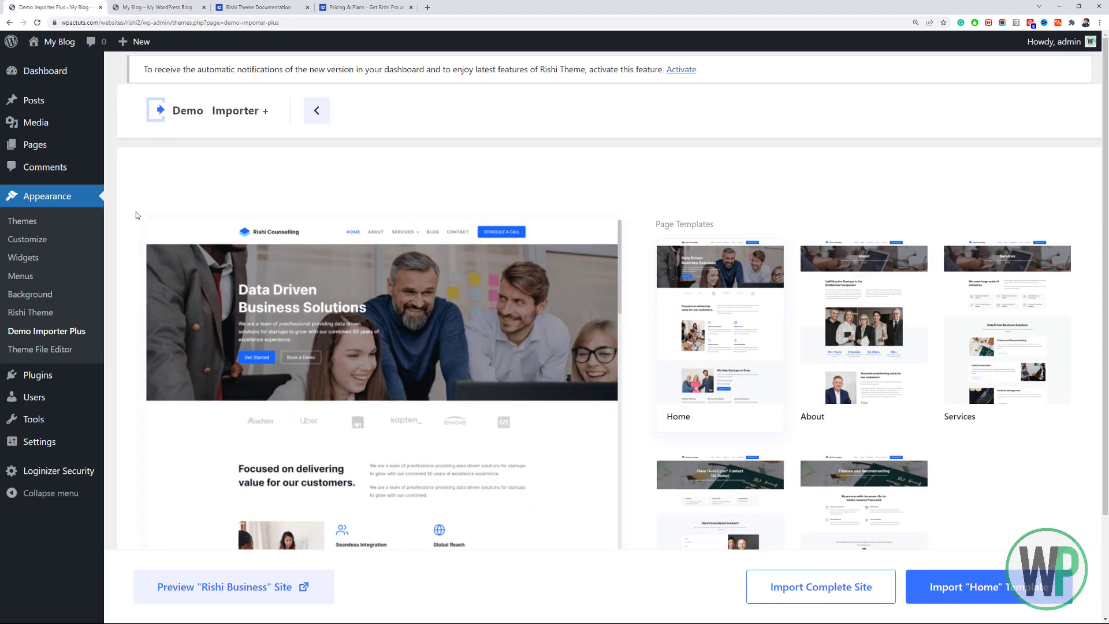
mouse_move(108, 398)
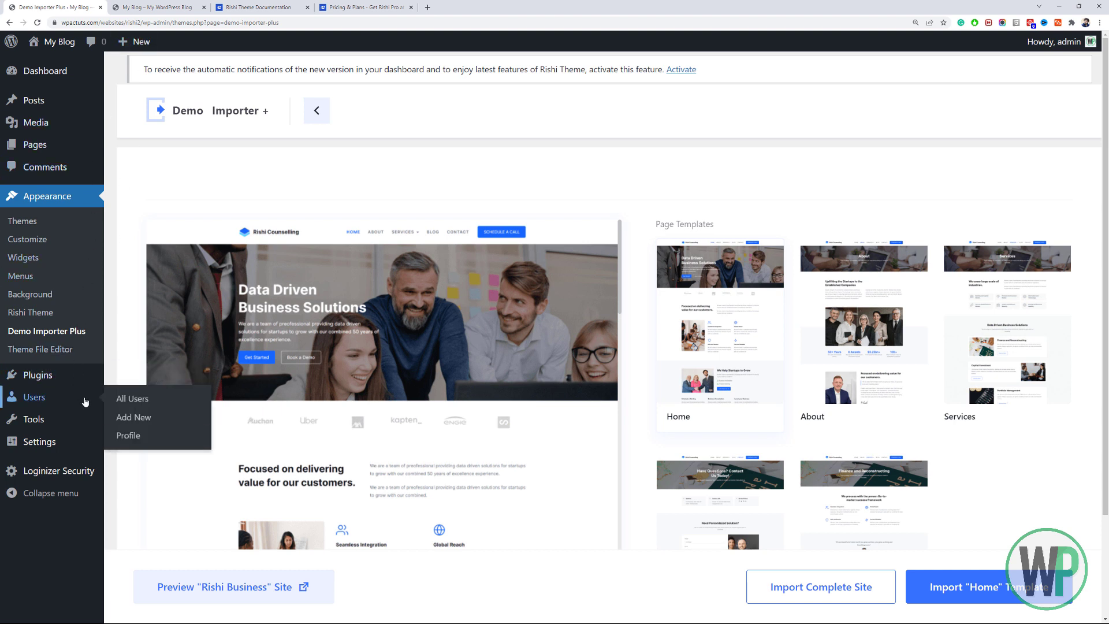
left_click(144, 437)
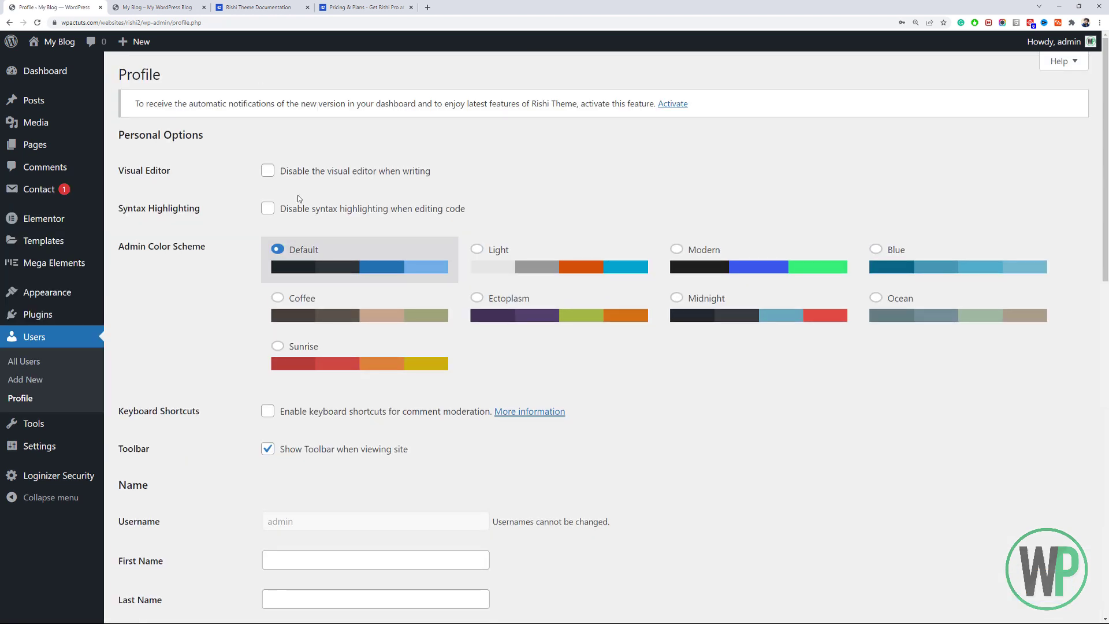
scroll(265, 364, "down", 2)
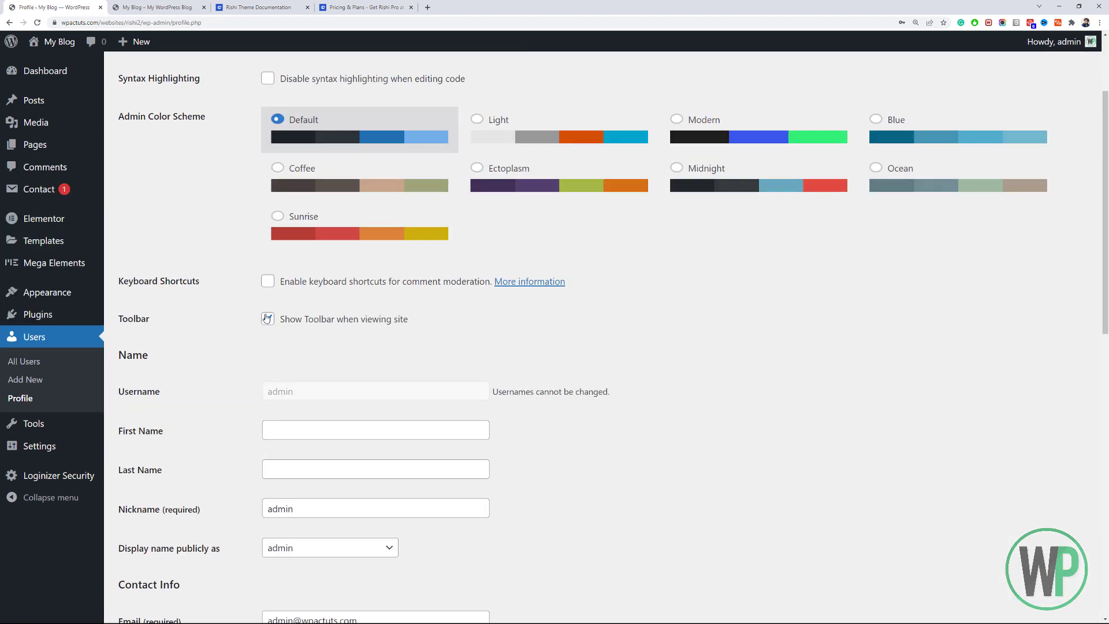
left_click(268, 319)
left_click_drag(1107, 283, 1108, 555)
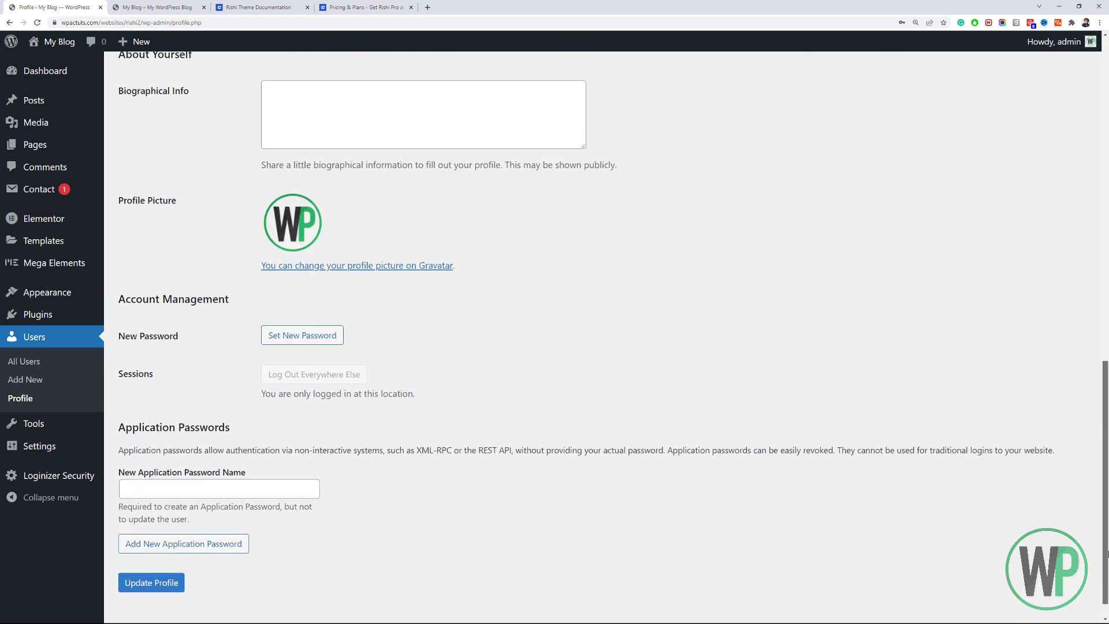
left_click(171, 585)
Reload the live site to confirm the admin toolbar is gone, then return to the profile tab.
left_click(207, 4)
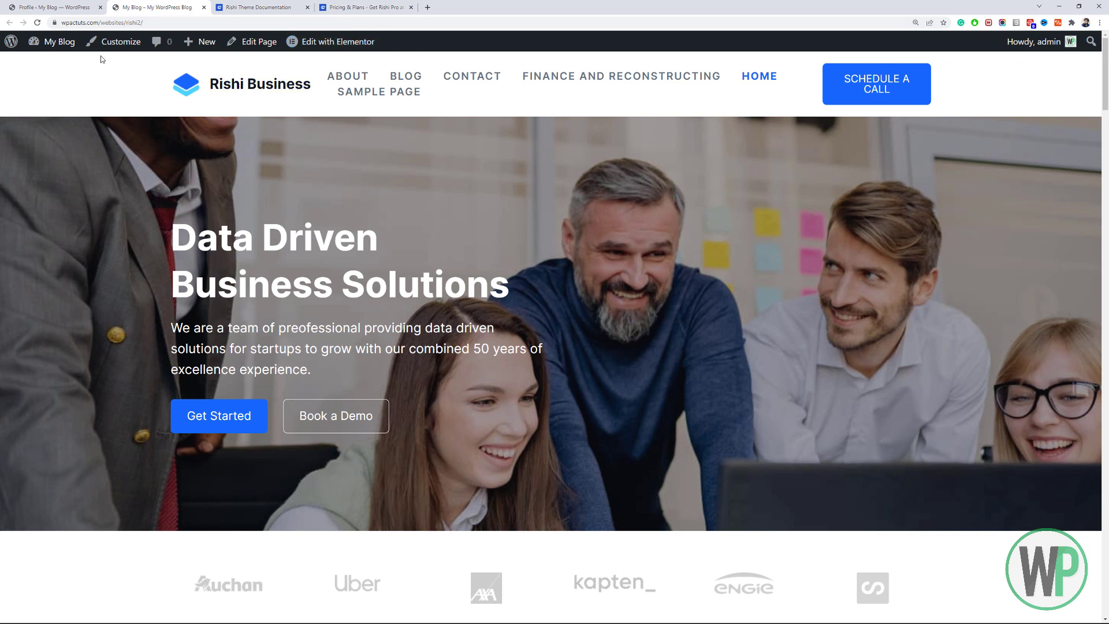
left_click(37, 22)
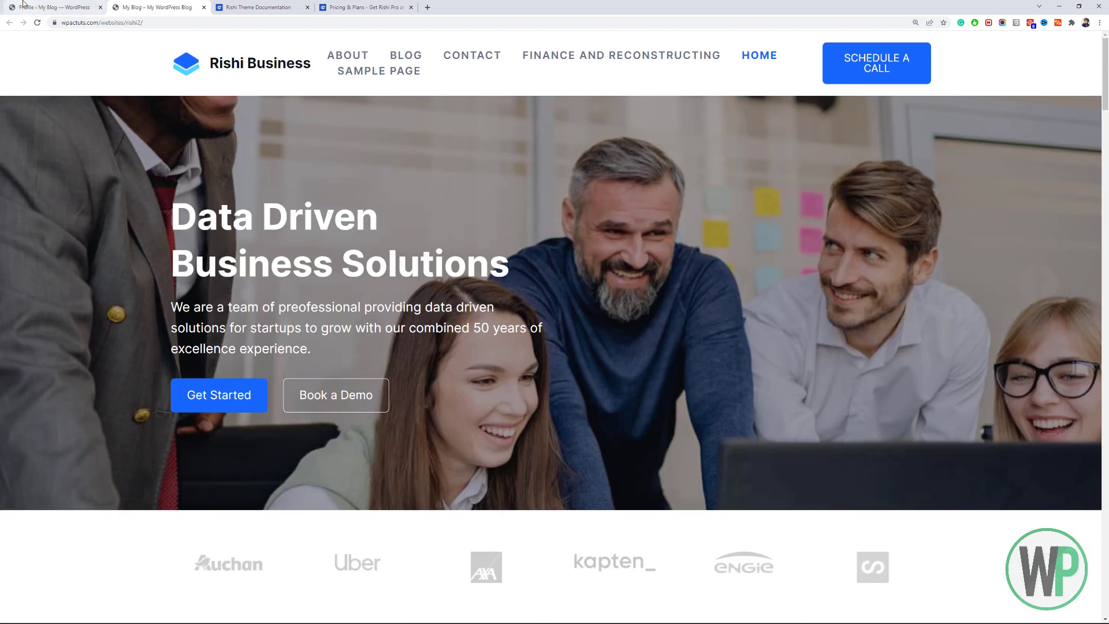
left_click(23, 5)
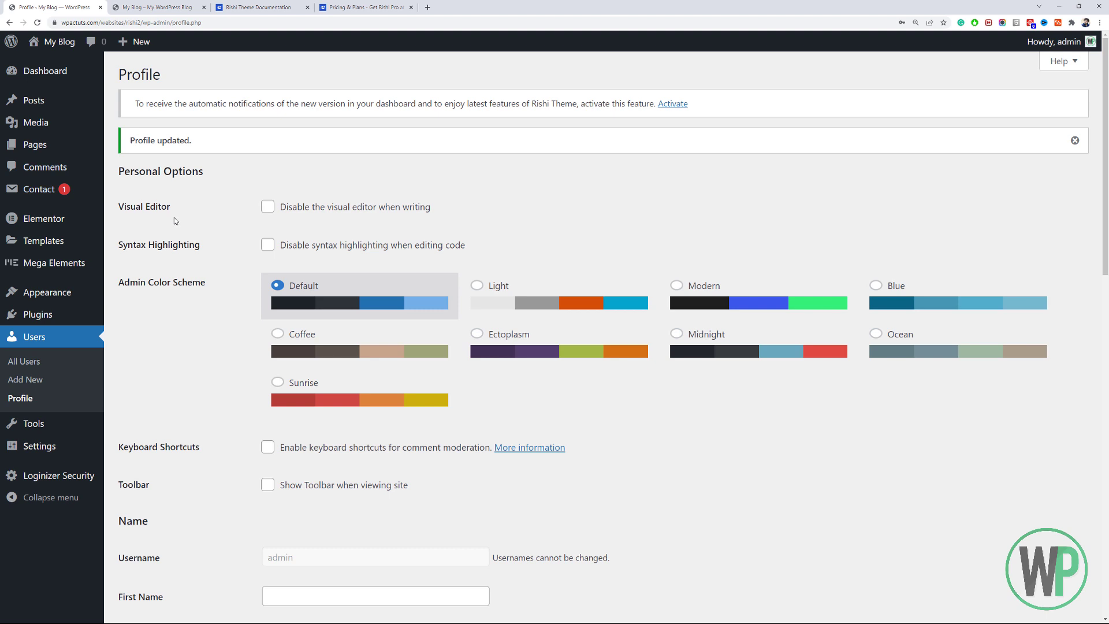
In Settings > General, replace 'My Blog' with 'WP Academy', set tagline 'Business Website Tutorial', and save.
left_click(123, 450)
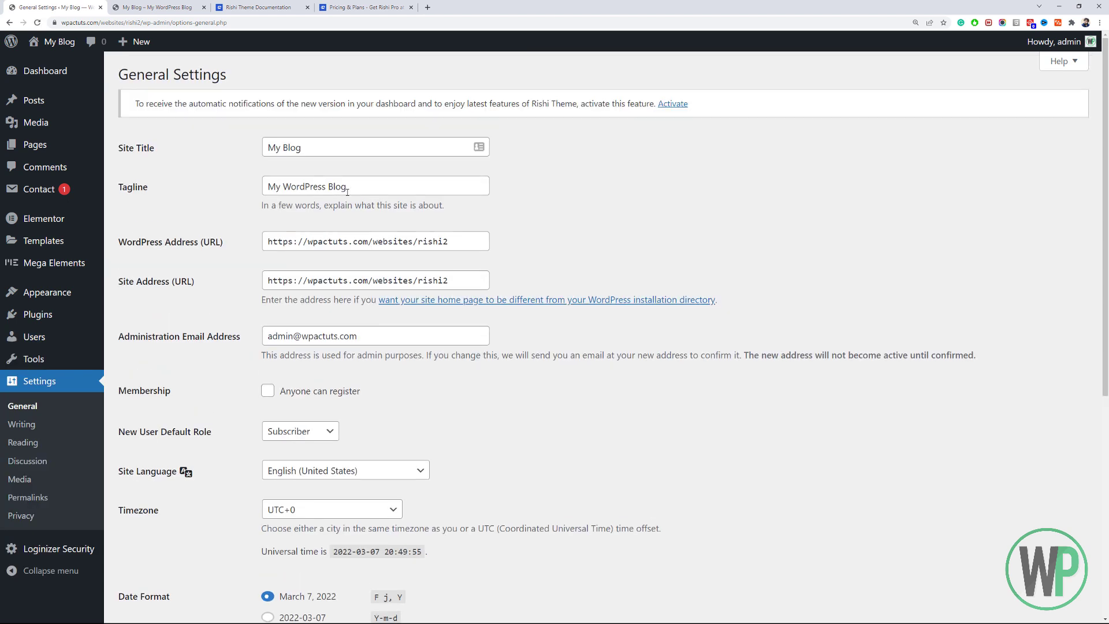
left_click_drag(366, 147, 267, 142)
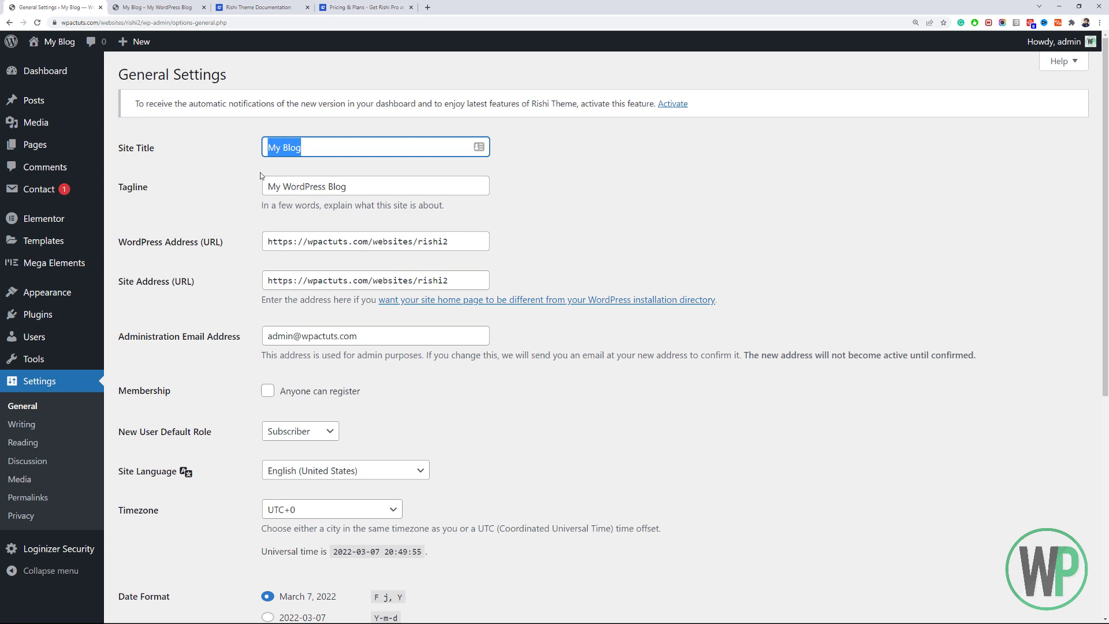
type("Busi")
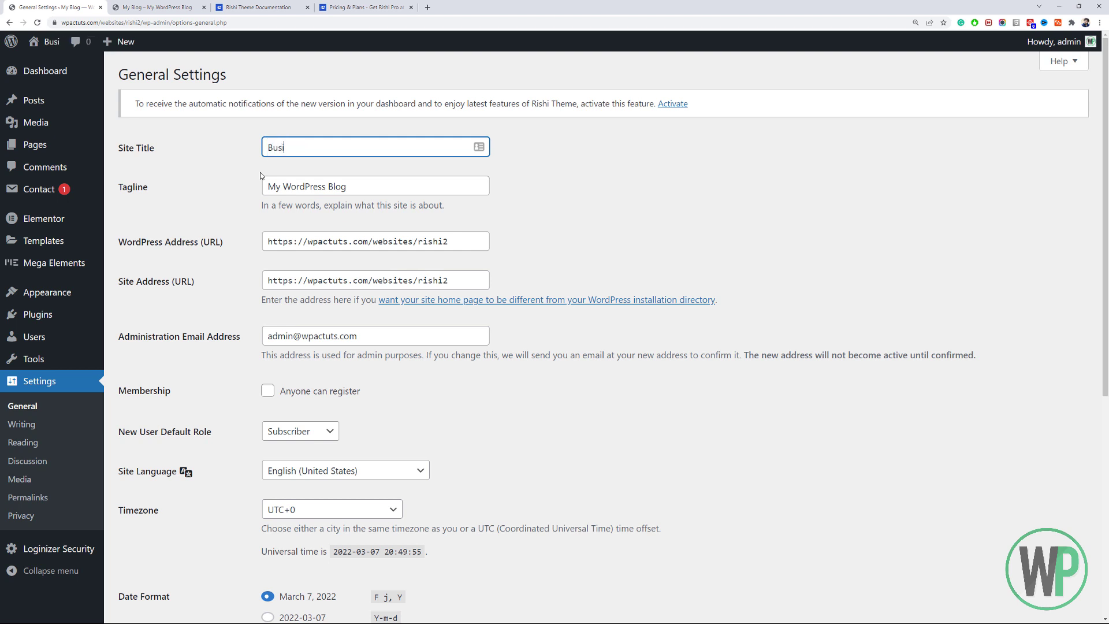
type("ness")
key("BackSpace")
key("BackSpace")
key("BackSpace")
key("BackSpace")
key("BackSpace")
key("BackSpace")
key("BackSpace")
key("BackSpace")
type("WP Academy")
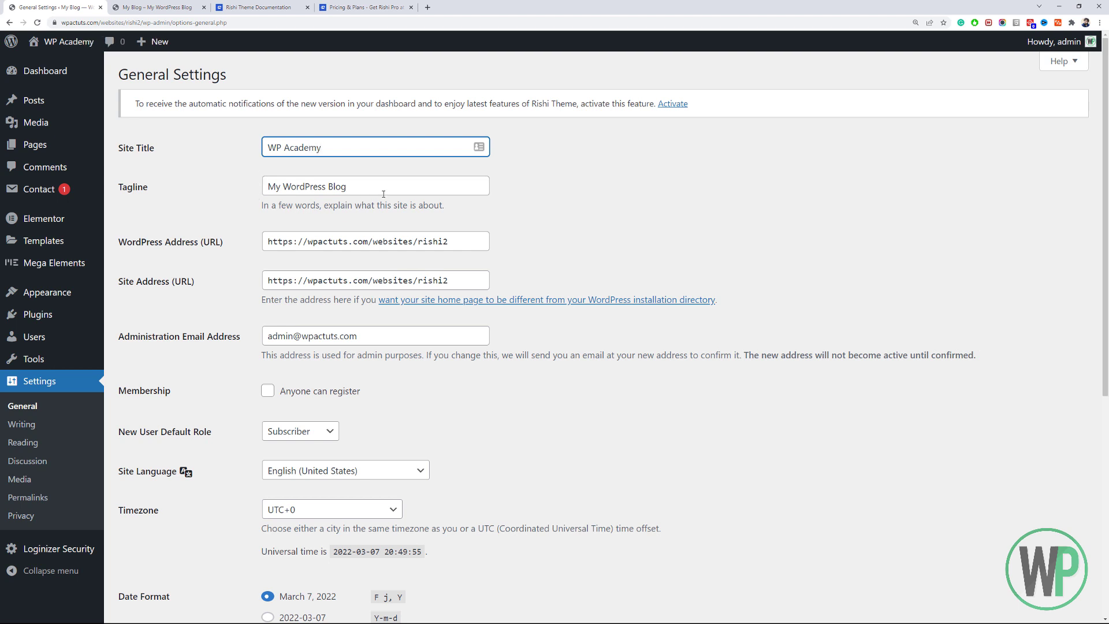
left_click_drag(383, 194, 263, 202)
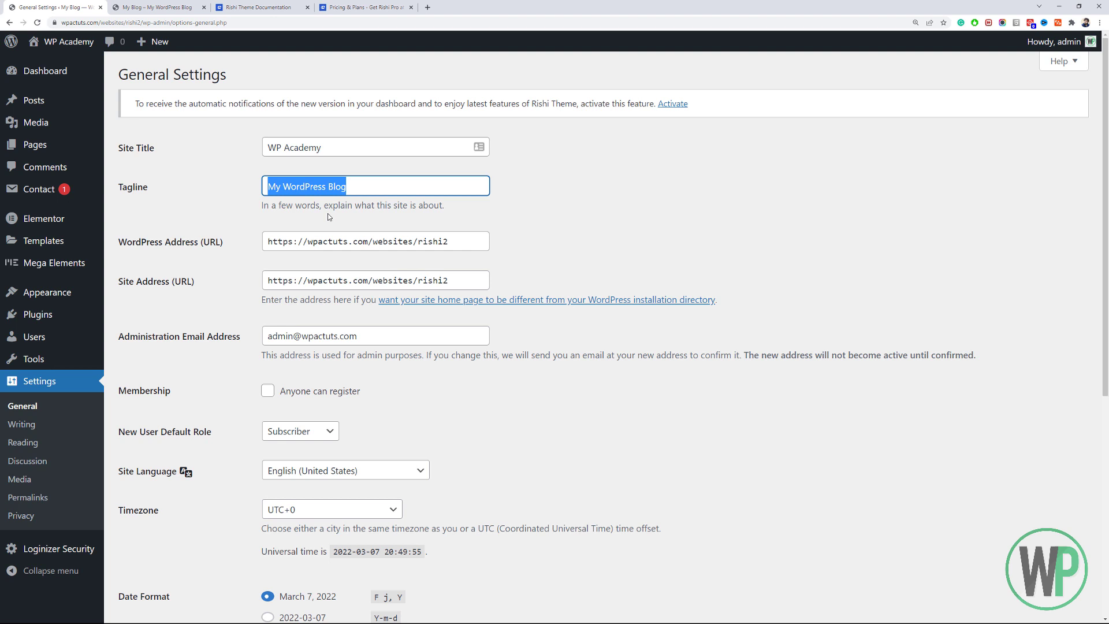
type("Business Website Tutorial")
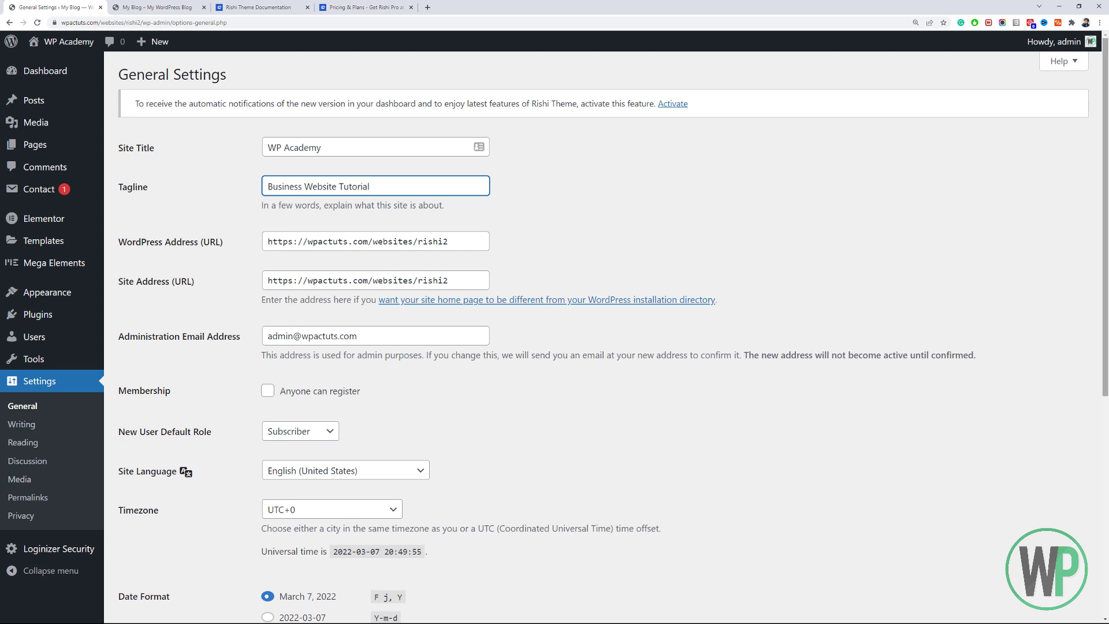
scroll(339, 194, "down", 6)
left_click(144, 565)
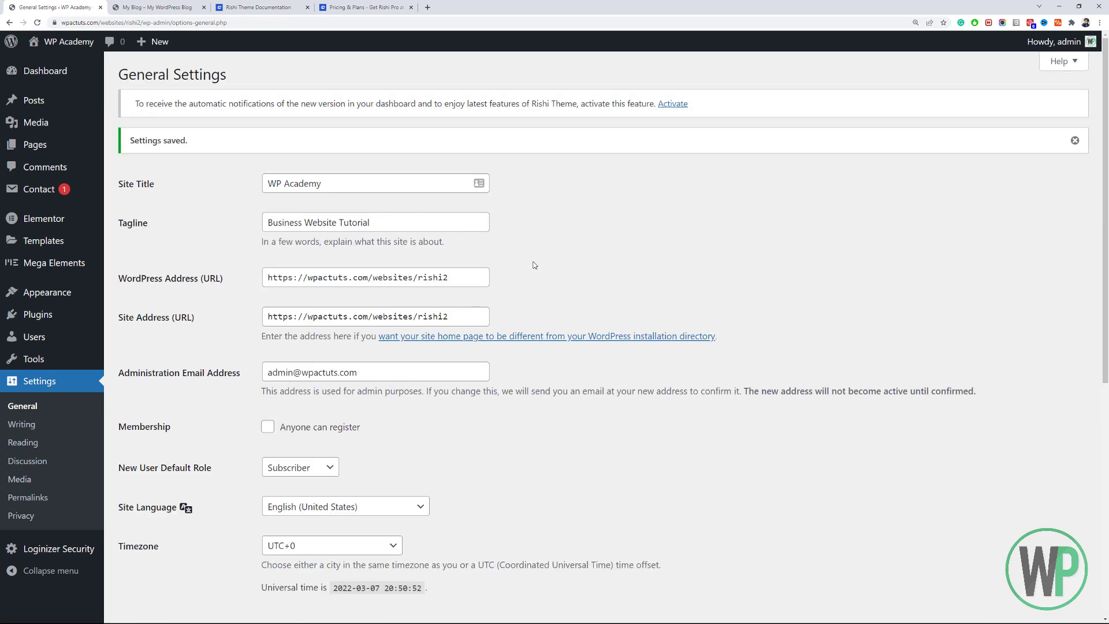
Reload the live site and scroll to the footer to confirm it reads 'Copyright © 2022 WP Academy'.
scroll(368, 230, "down", 4)
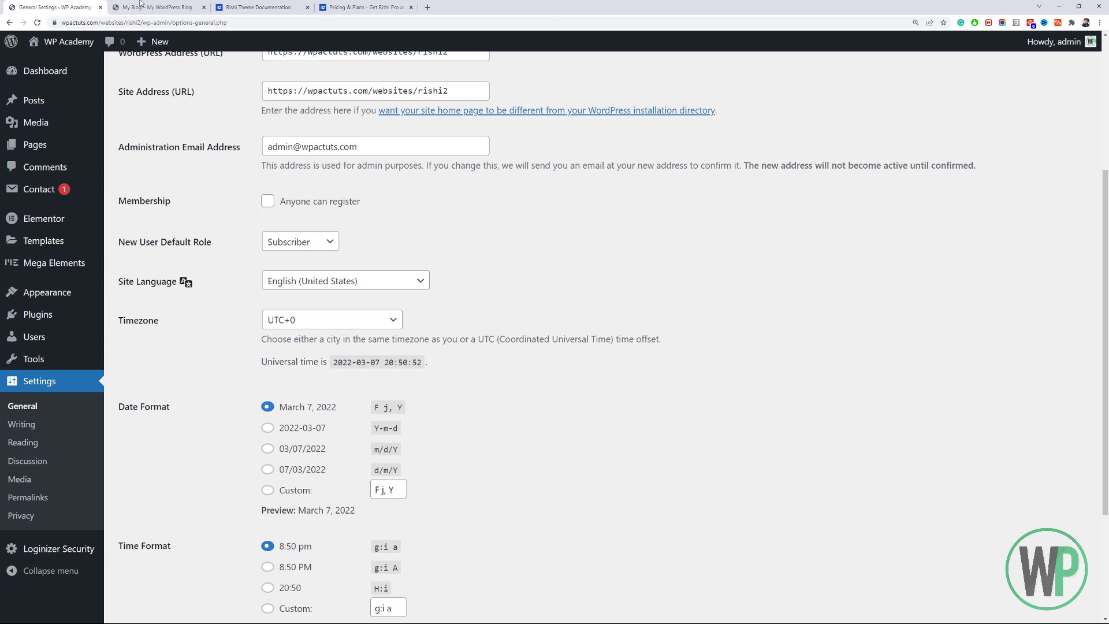
left_click(1107, 162)
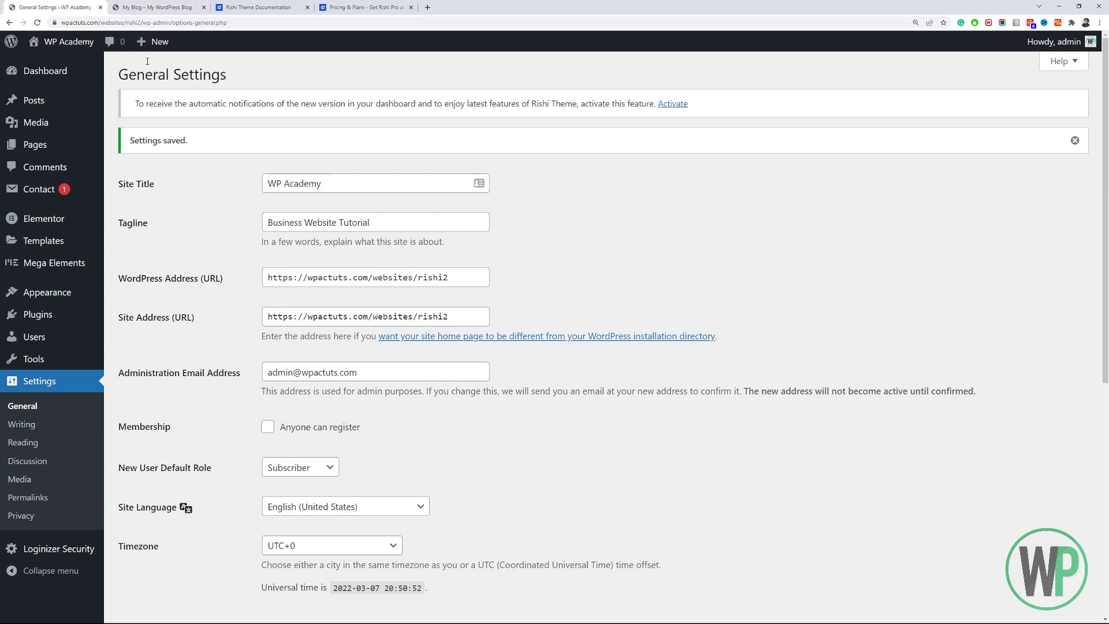
mouse_move(96, 71)
left_click(138, 7)
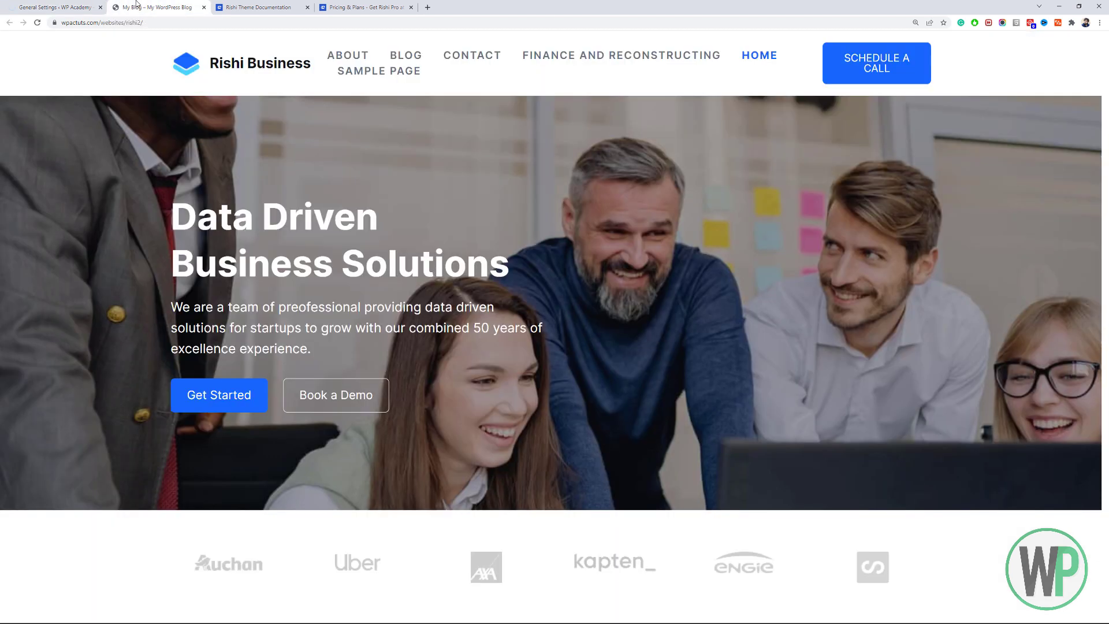
left_click(37, 22)
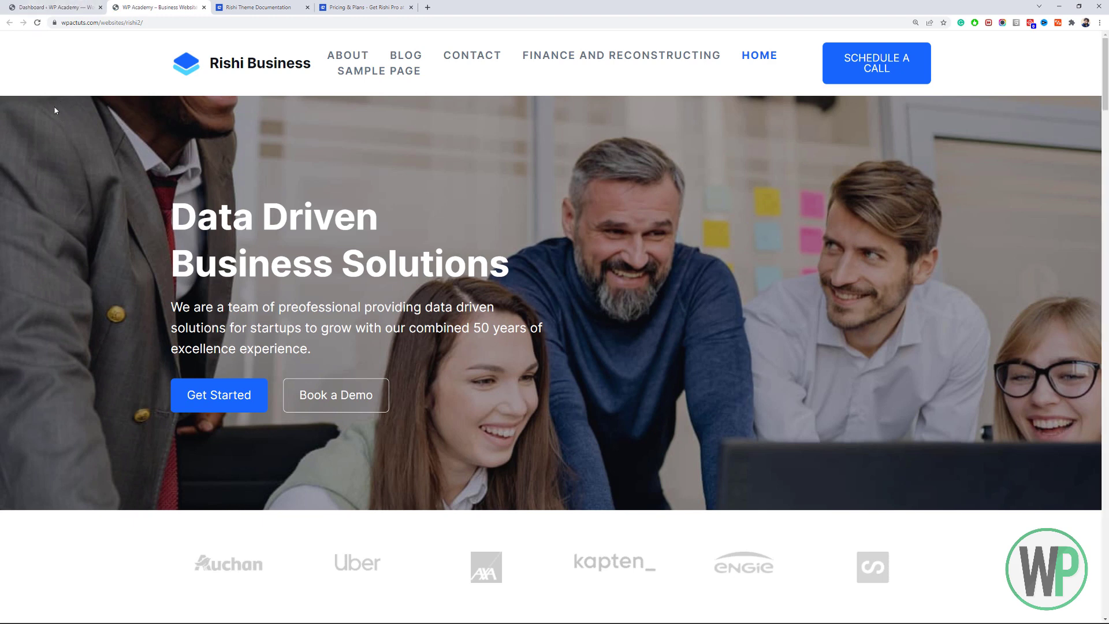
left_click_drag(1106, 97, 1106, 52)
left_click_drag(1105, 77, 1105, 488)
scroll(225, 402, "down", 12)
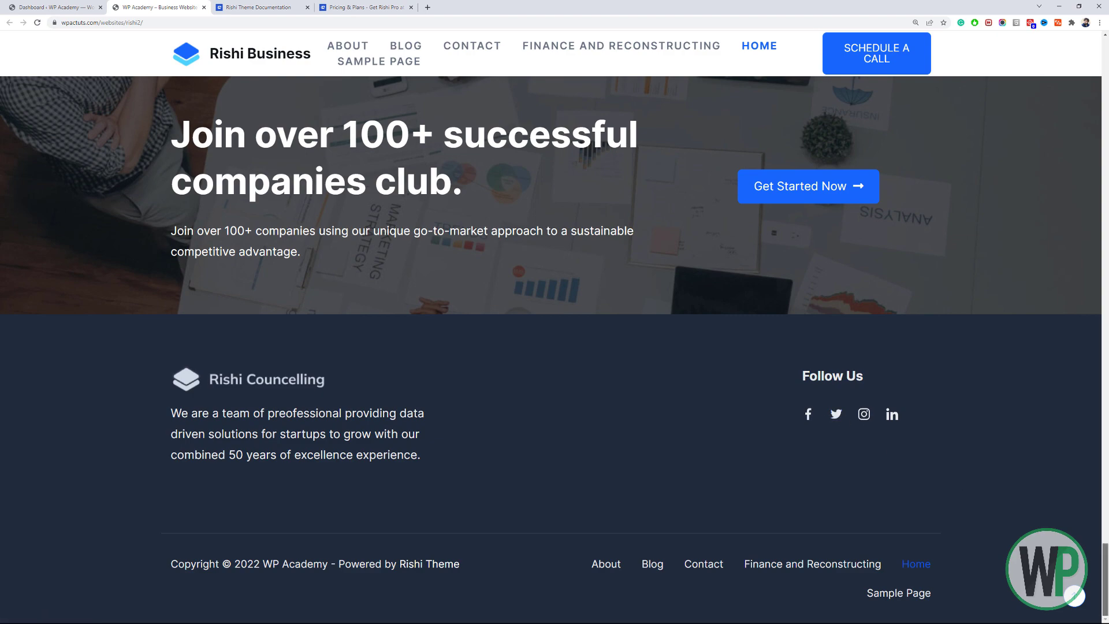
left_click_drag(1105, 546, 1105, 42)
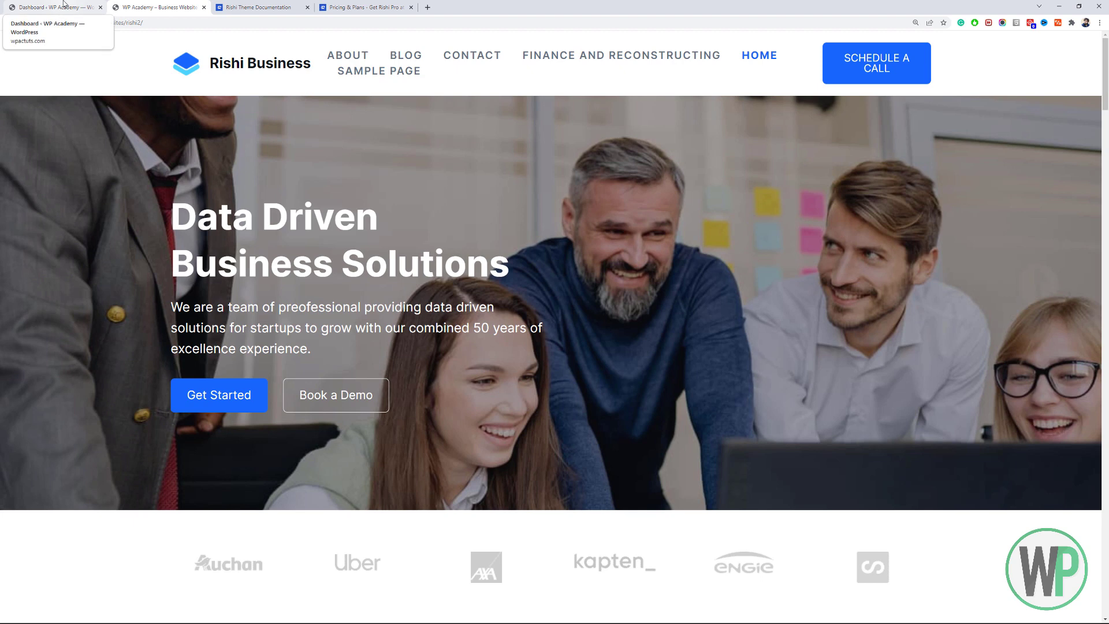
On the admin dashboard, activate the theme's update notifications feature.
left_click(64, 7)
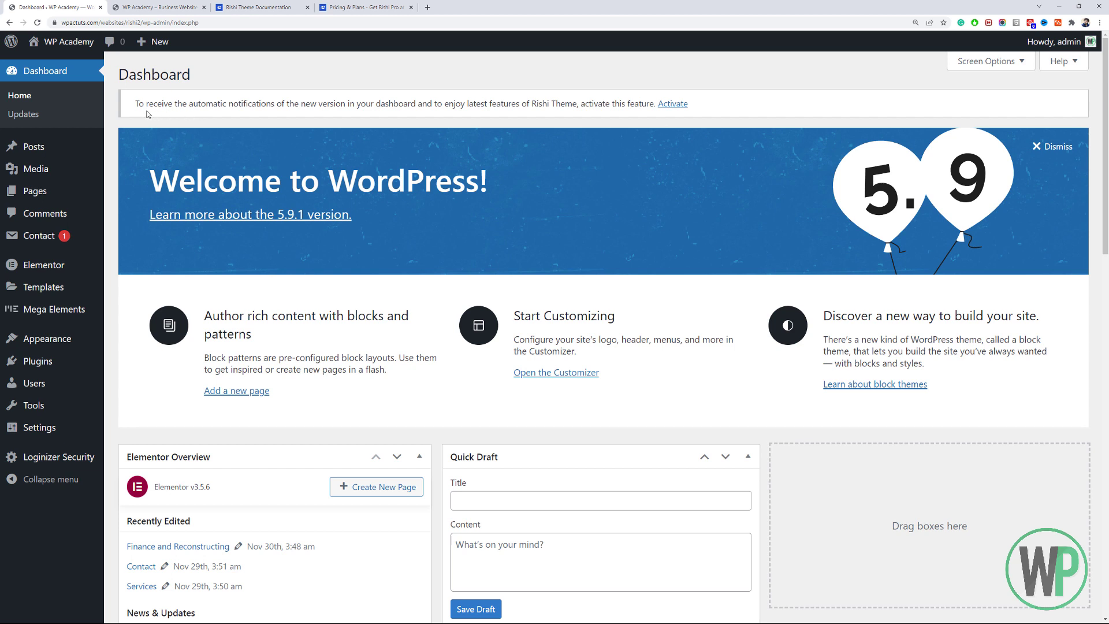
left_click_drag(136, 108, 625, 103)
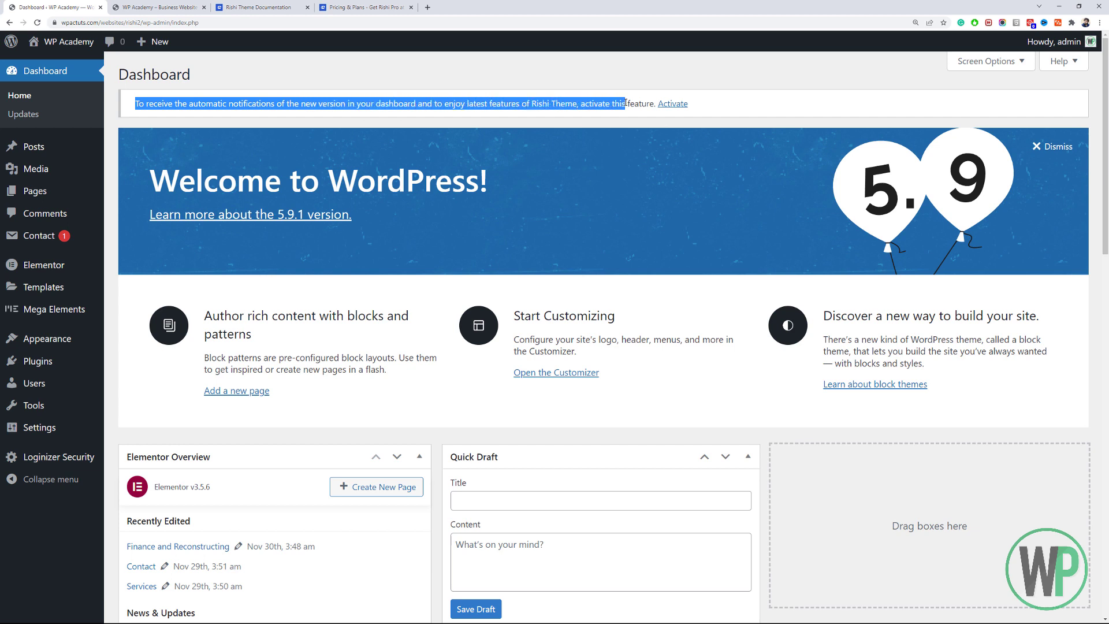
left_click(663, 104)
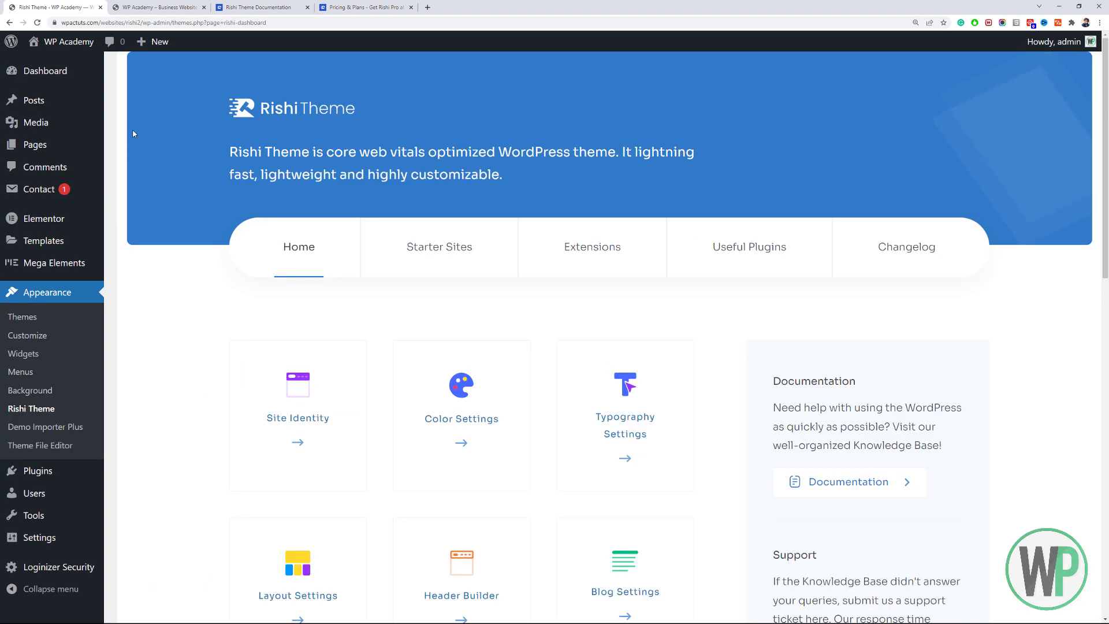
left_click(73, 77)
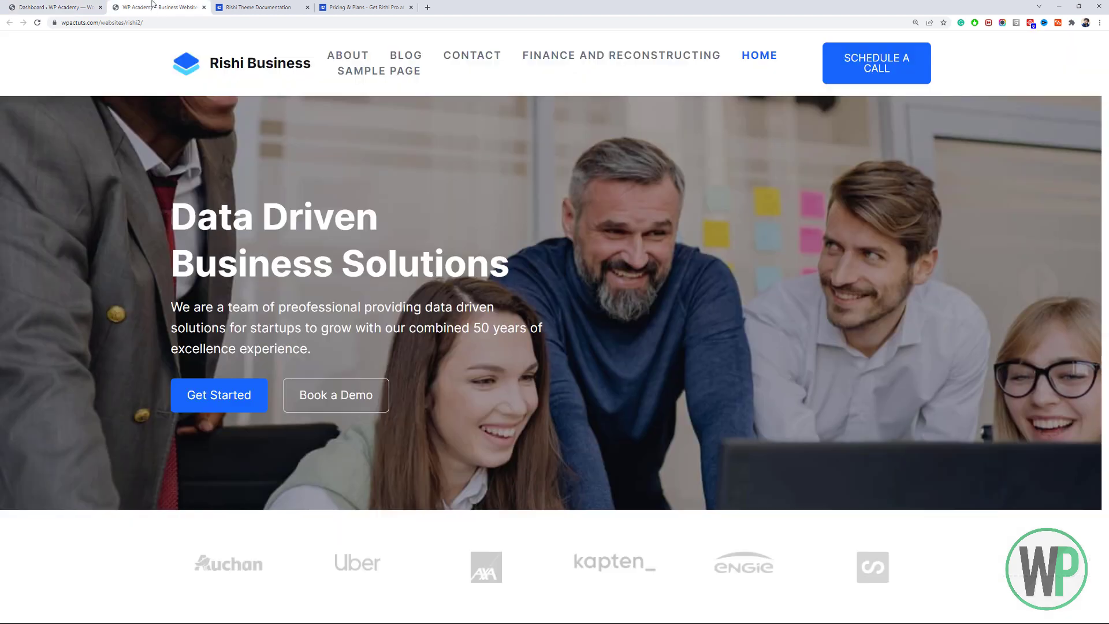
Open the Appearance > Rishi Theme dashboard and view its starter site templates.
left_click(119, 5)
left_click(64, 7)
left_click(119, 5)
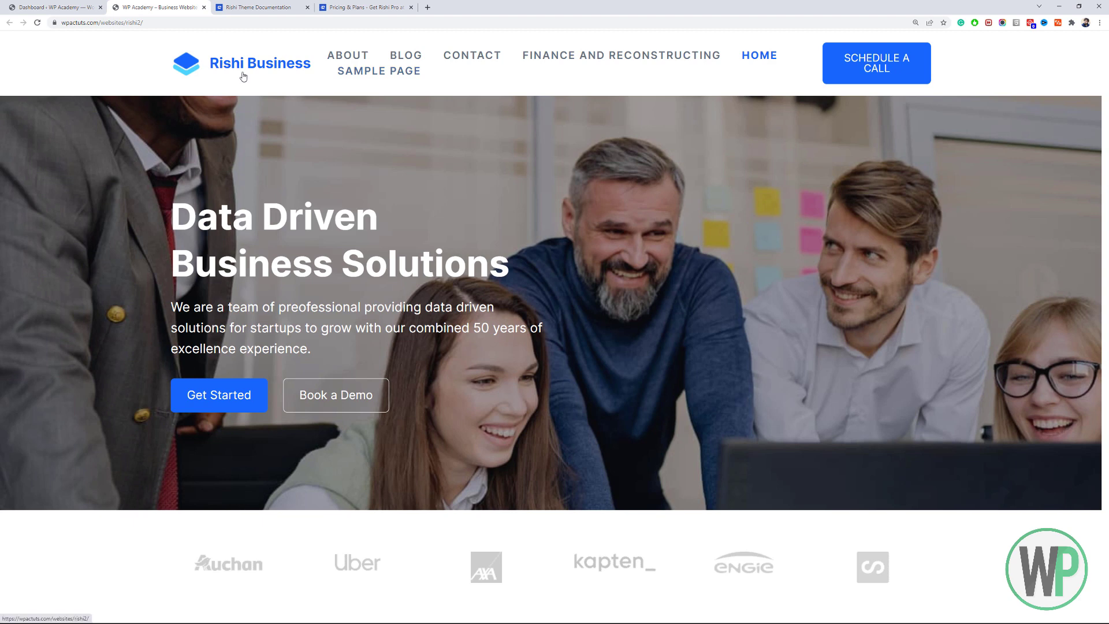
left_click(64, 5)
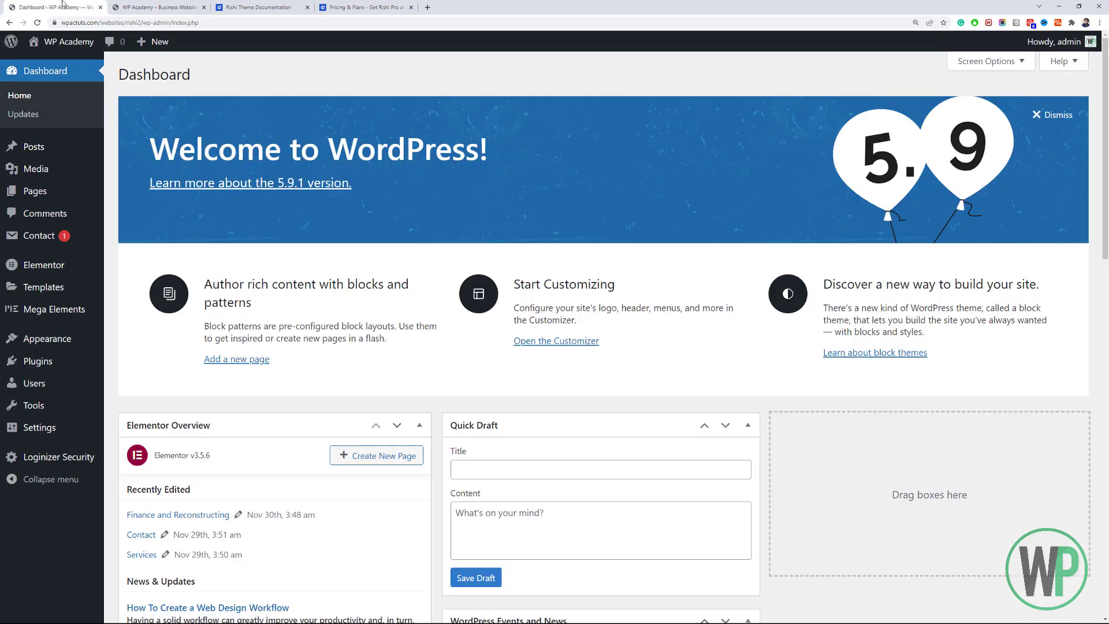
mouse_move(90, 344)
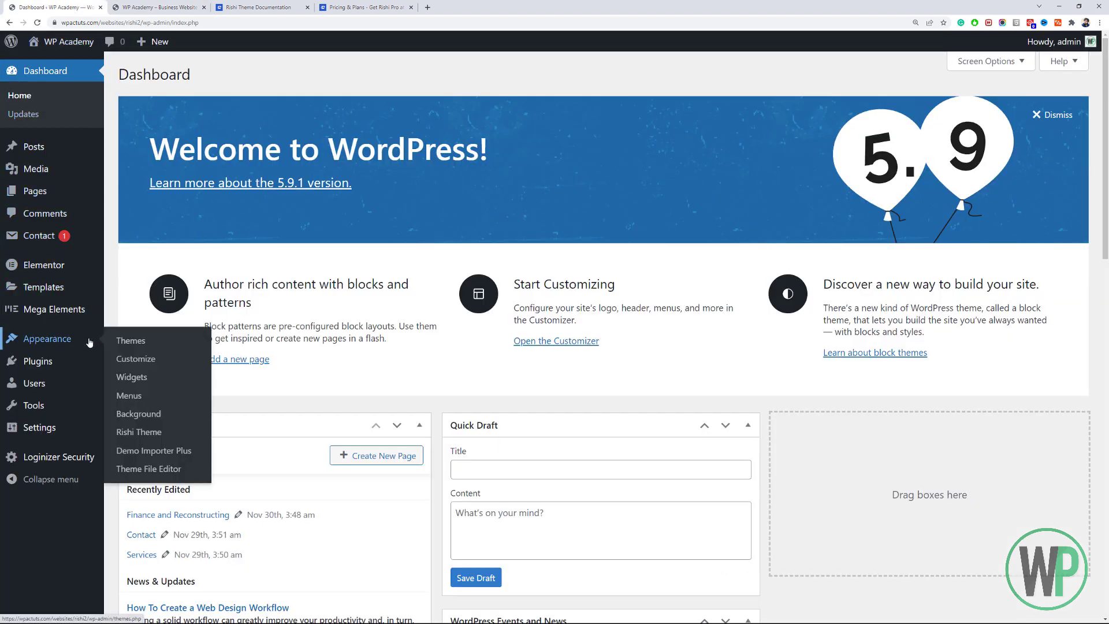
left_click(145, 432)
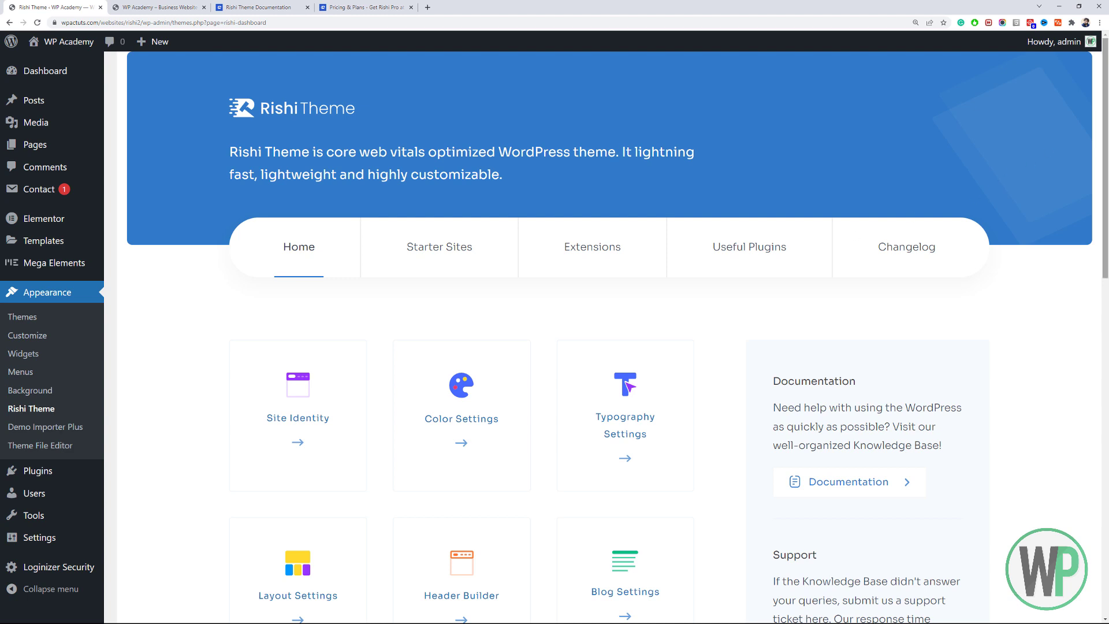
scroll(577, 220, "down", 4)
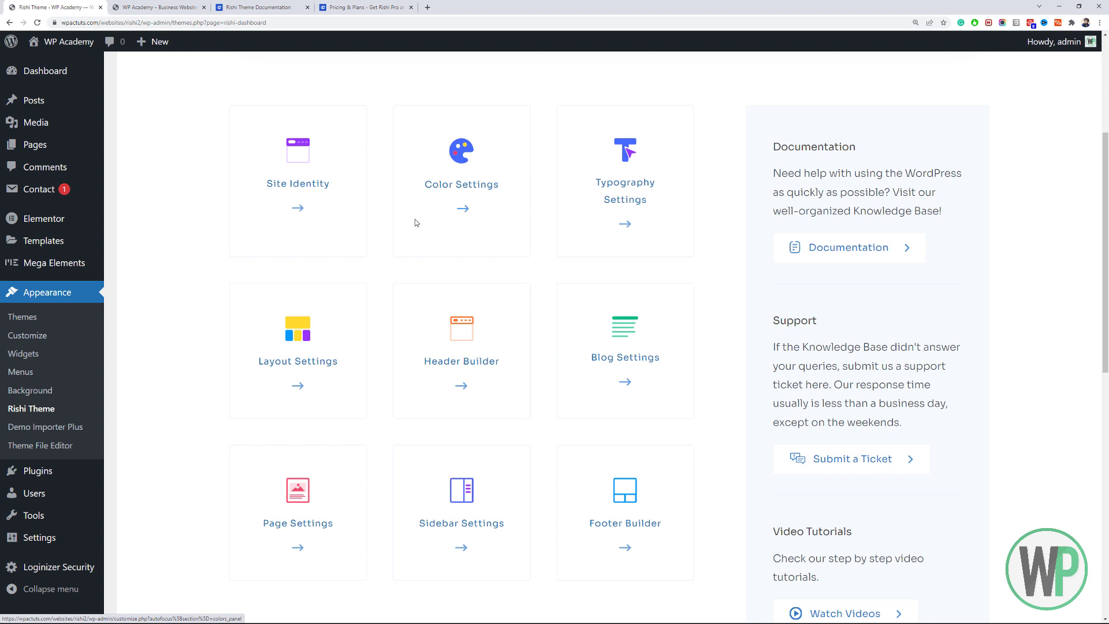
scroll(734, 190, "up", 3)
left_click(455, 152)
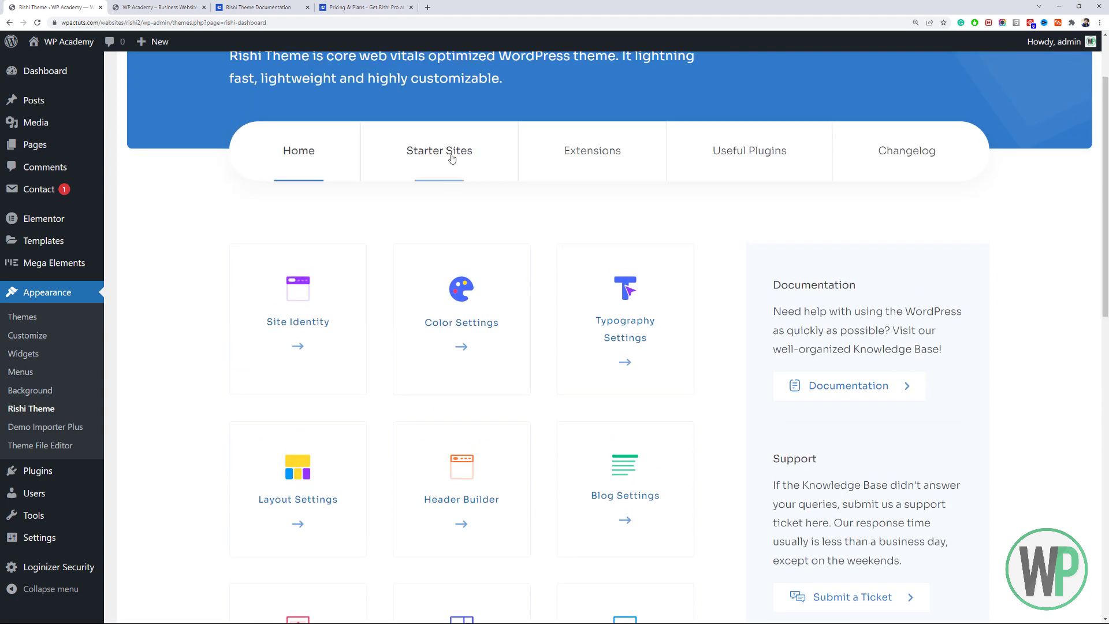
In the Extensions tab, activate the Cookies Consent and Customizer Reset extensions.
left_click(579, 153)
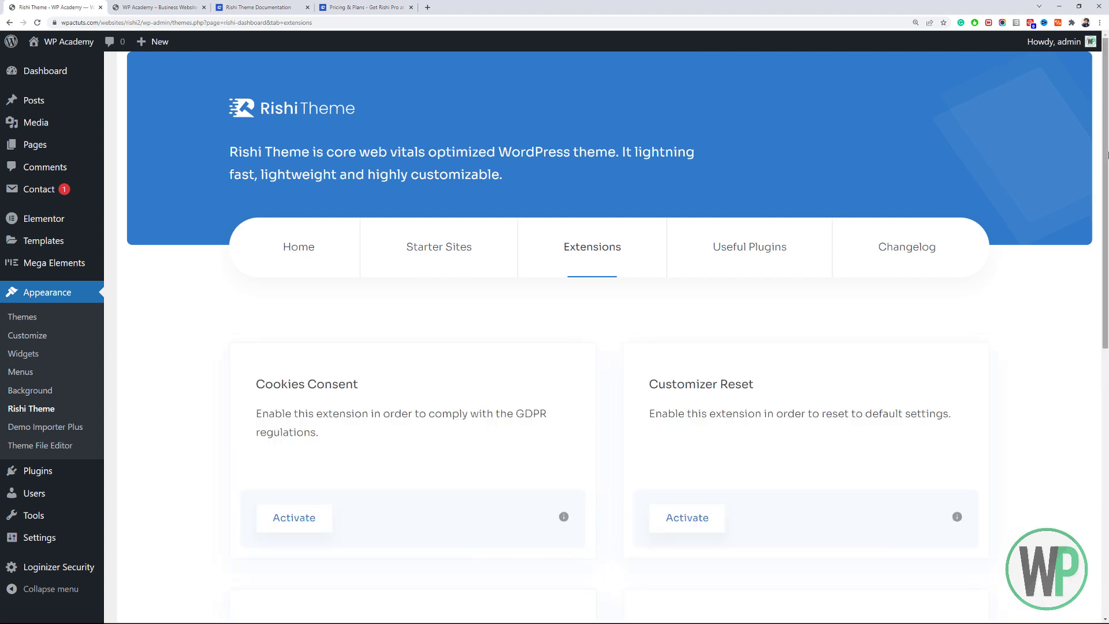
left_click_drag(1106, 124, 1108, 270)
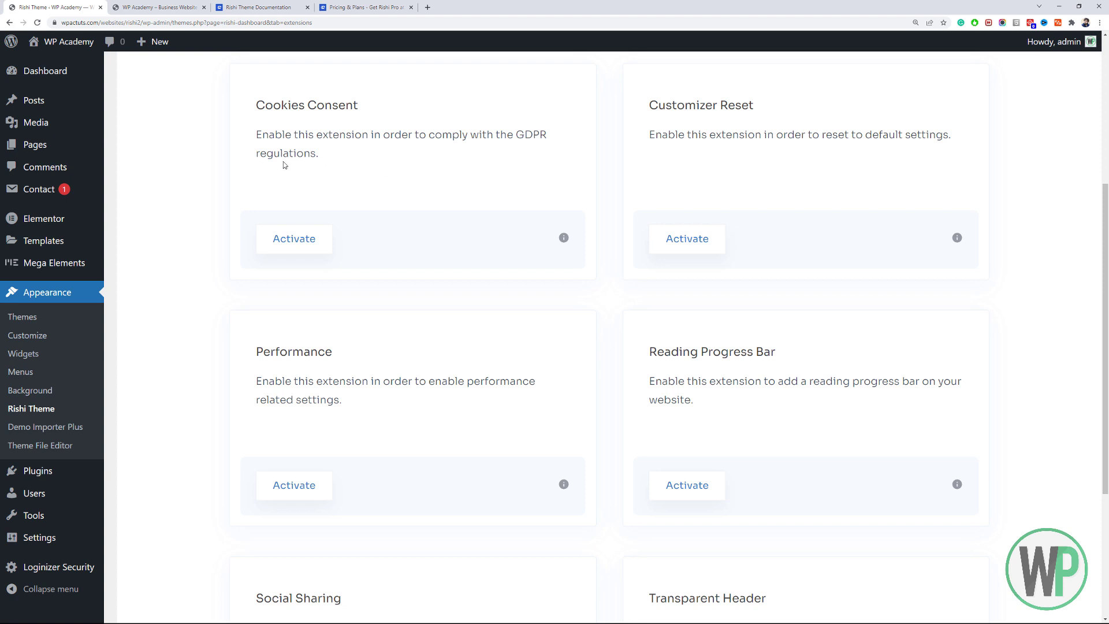
left_click(299, 239)
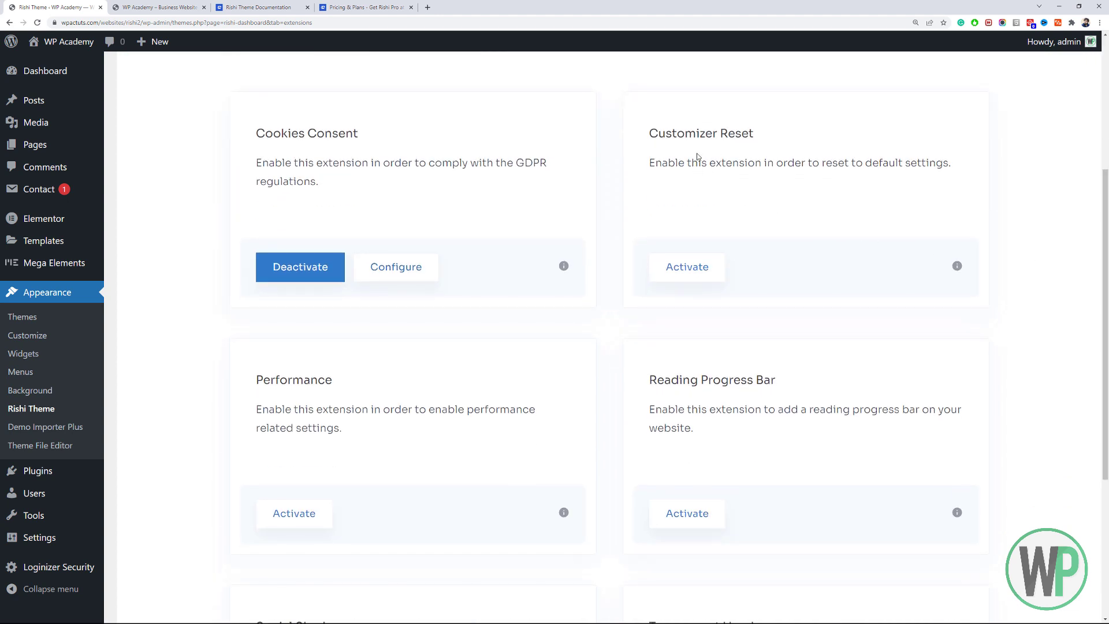
left_click(703, 270)
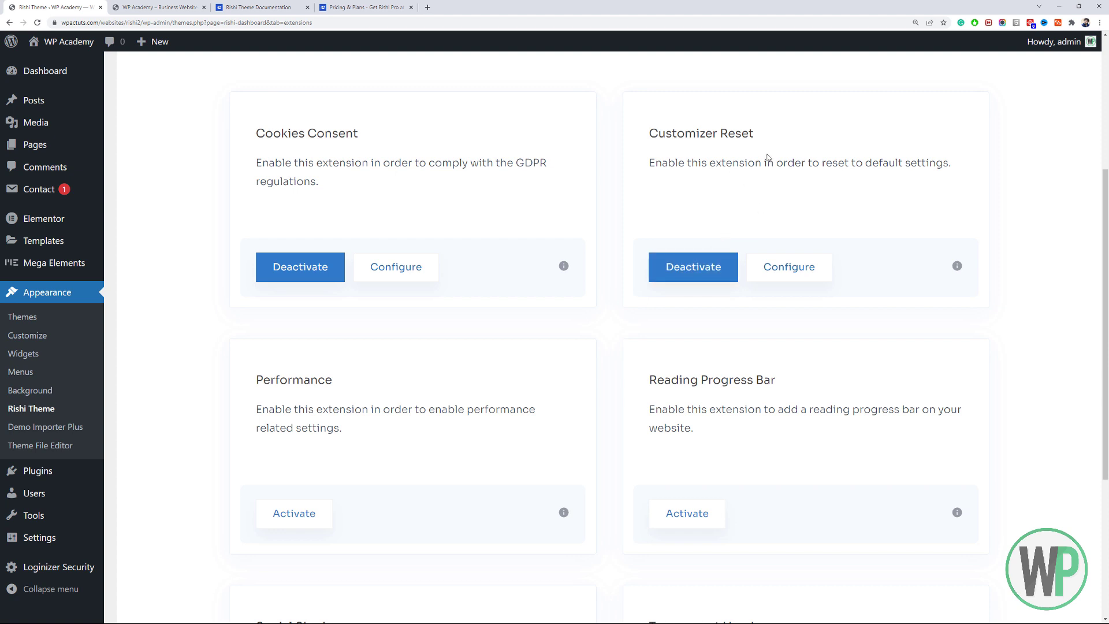
Activate the Performance extension.
scroll(767, 157, "down", 1)
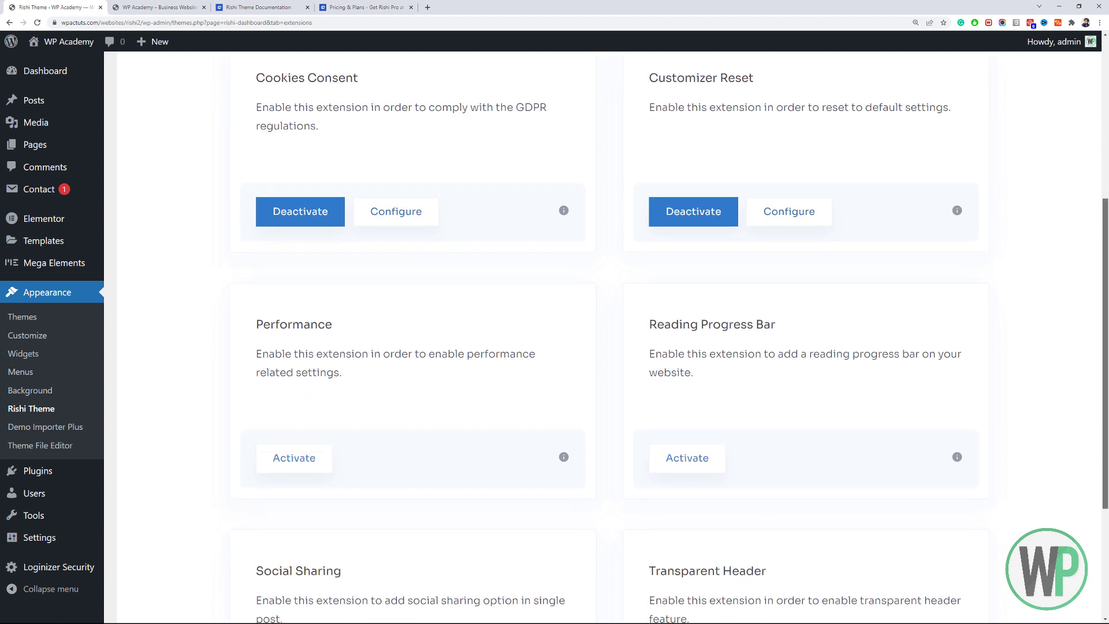
left_click_drag(1108, 256, 1108, 257)
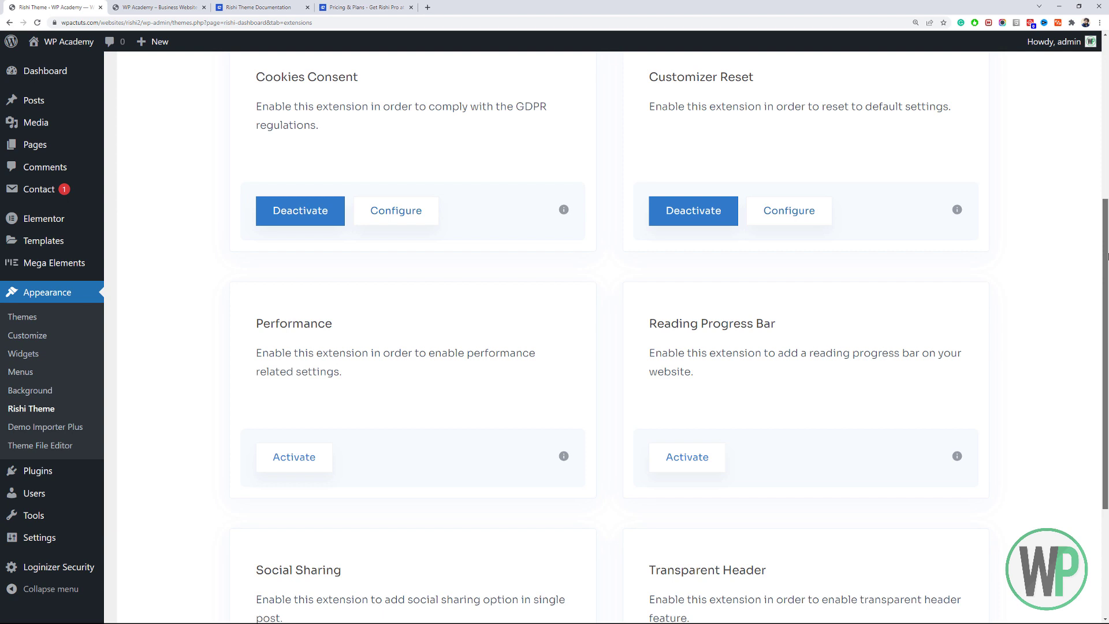
scroll(1107, 256, "down", 3)
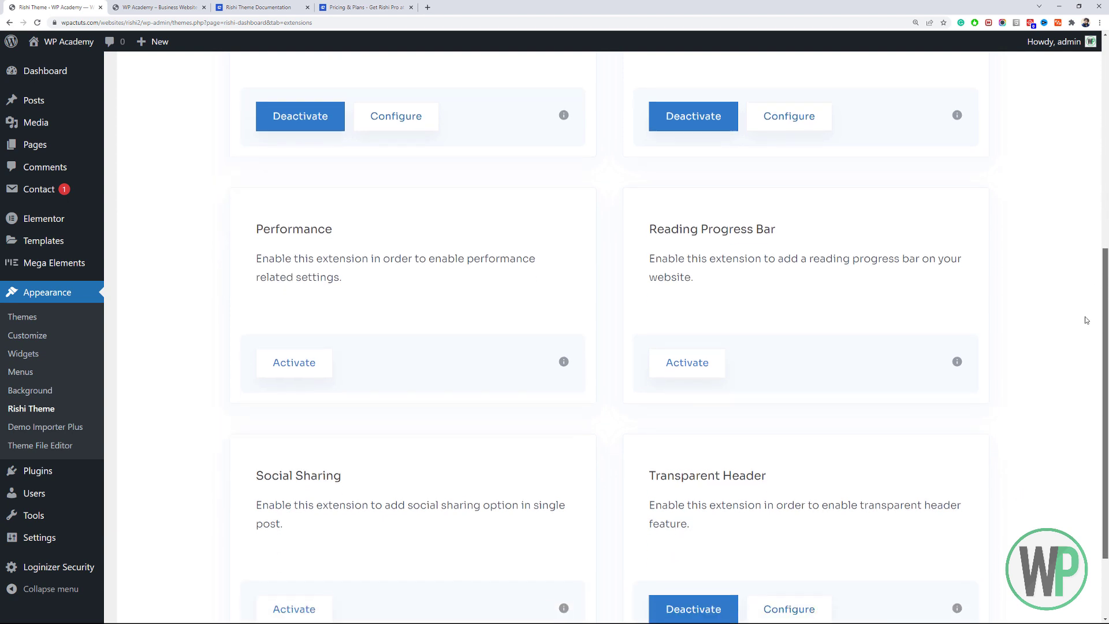
left_click_drag(366, 218, 259, 185)
left_click(277, 190)
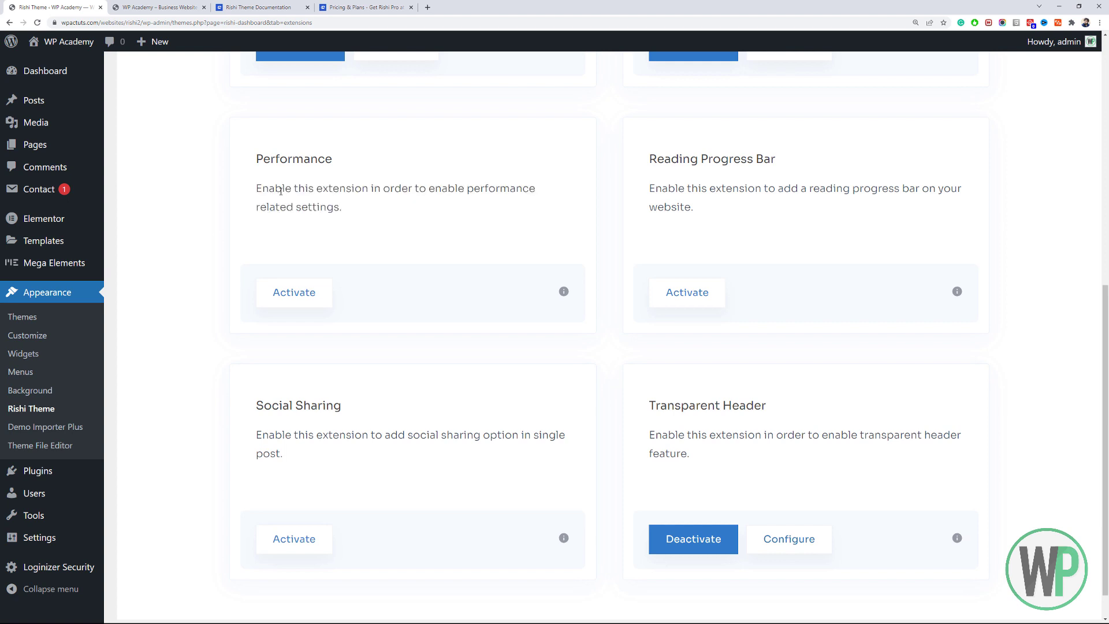
left_click(304, 293)
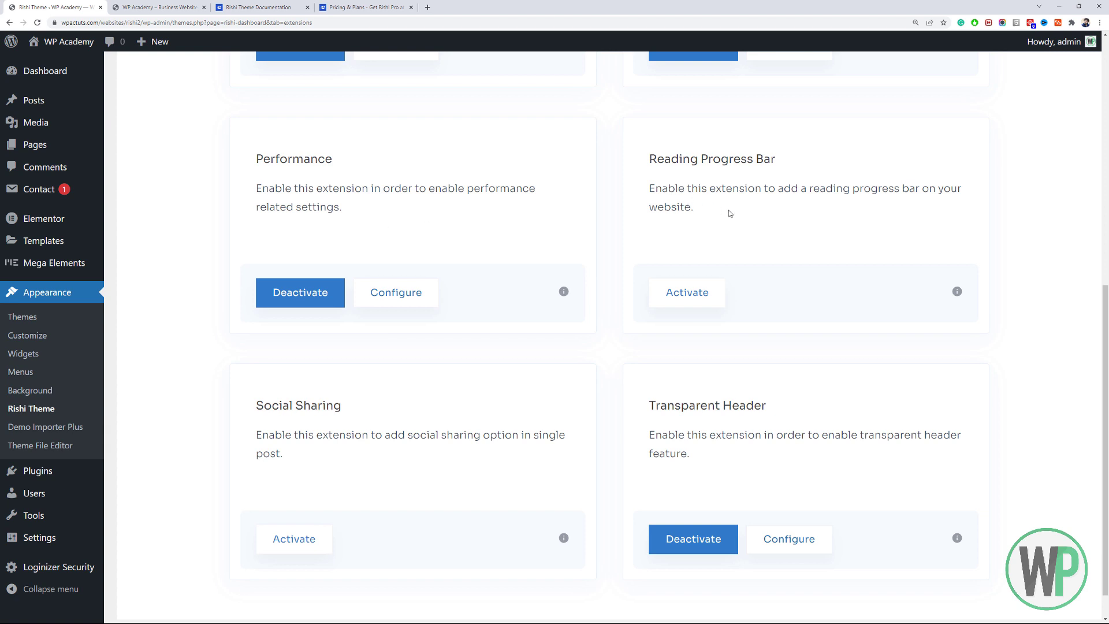
Activate the Reading Progress Bar extension, then deactivate it again.
left_click_drag(725, 205, 642, 161)
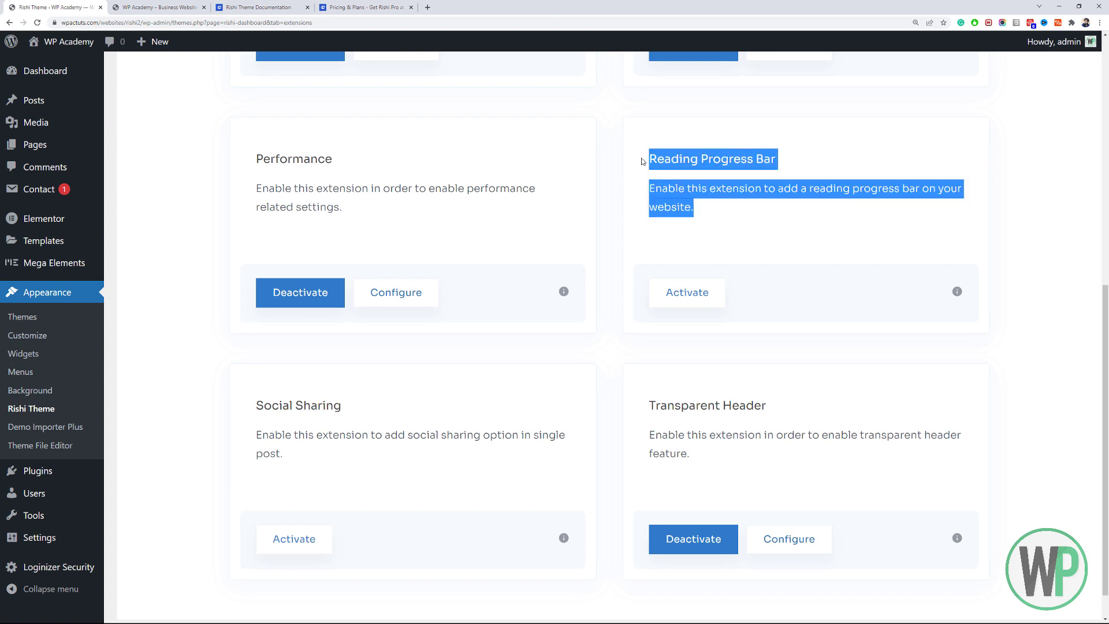
left_click(685, 186)
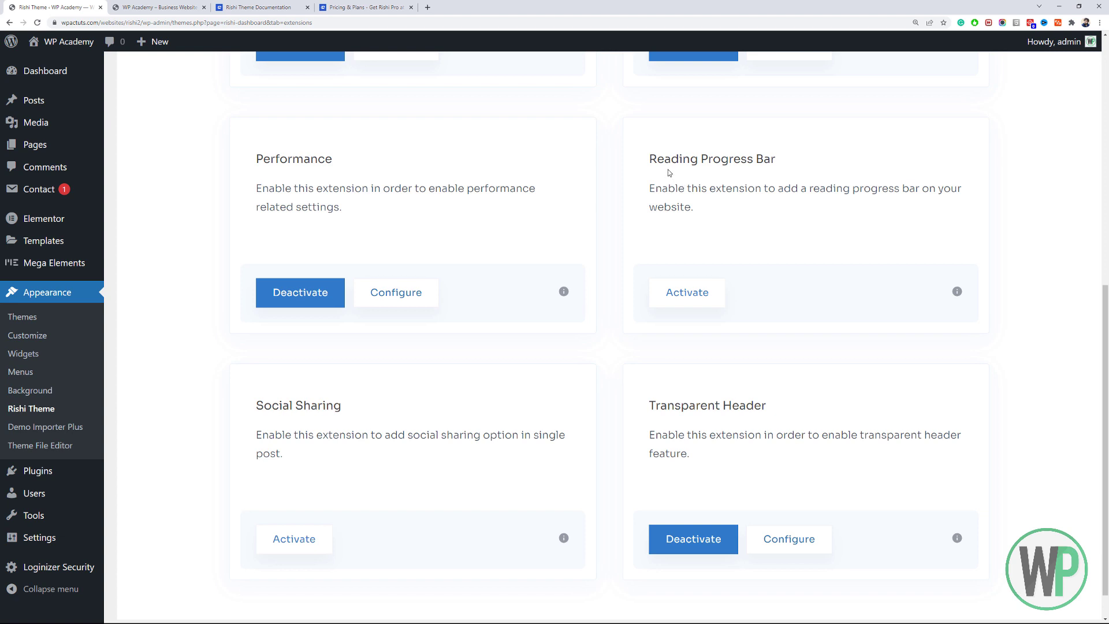
left_click(701, 292)
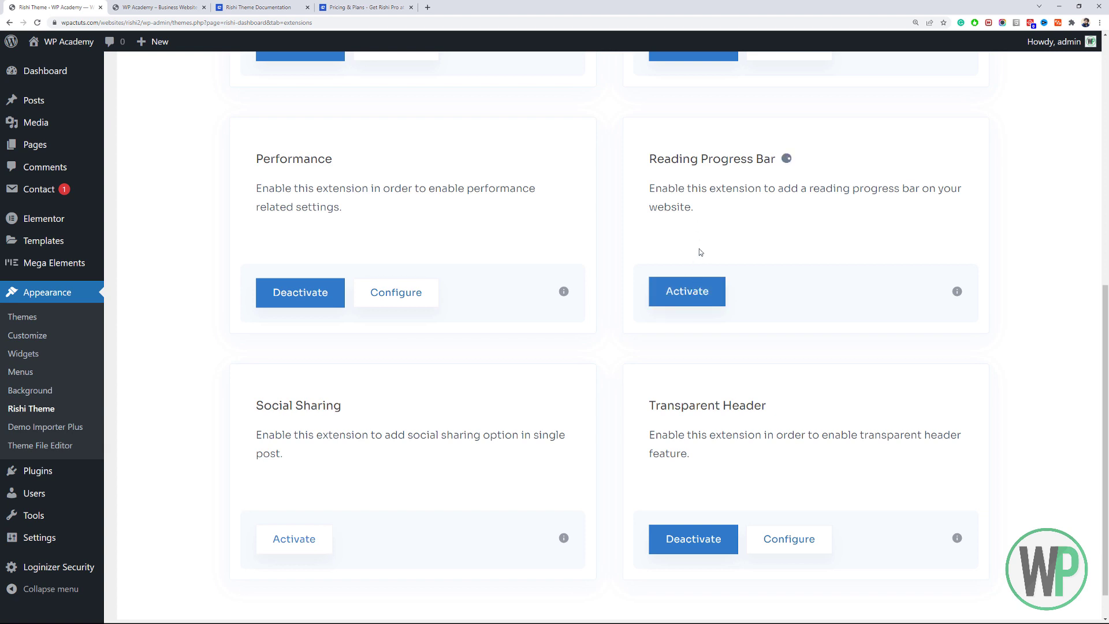
scroll(1106, 311, "down", 1)
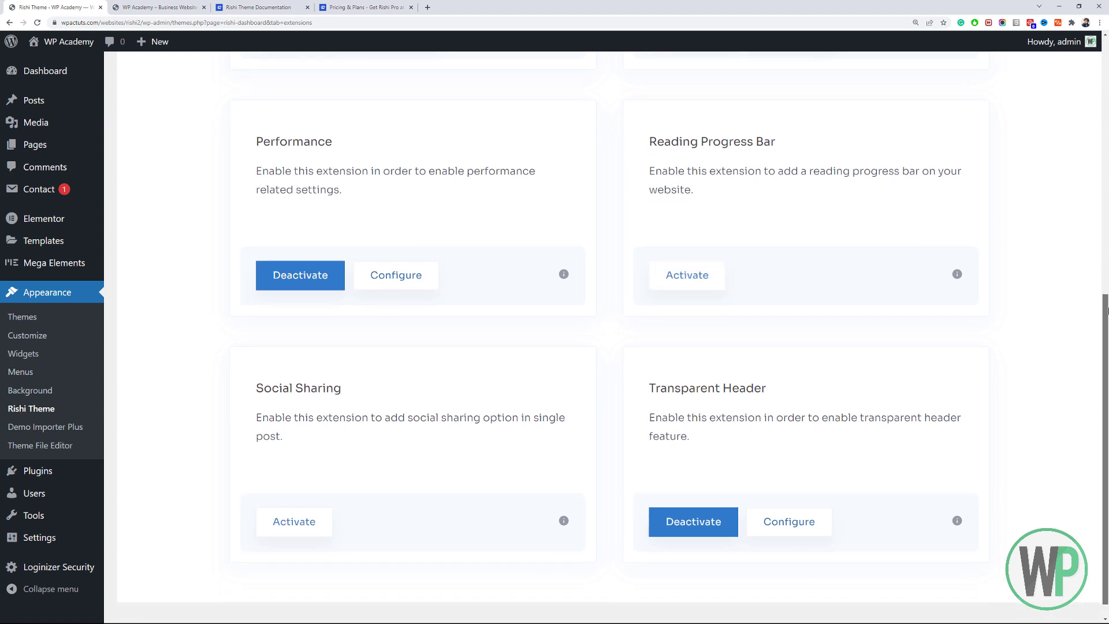
scroll(1106, 310, "down", 1)
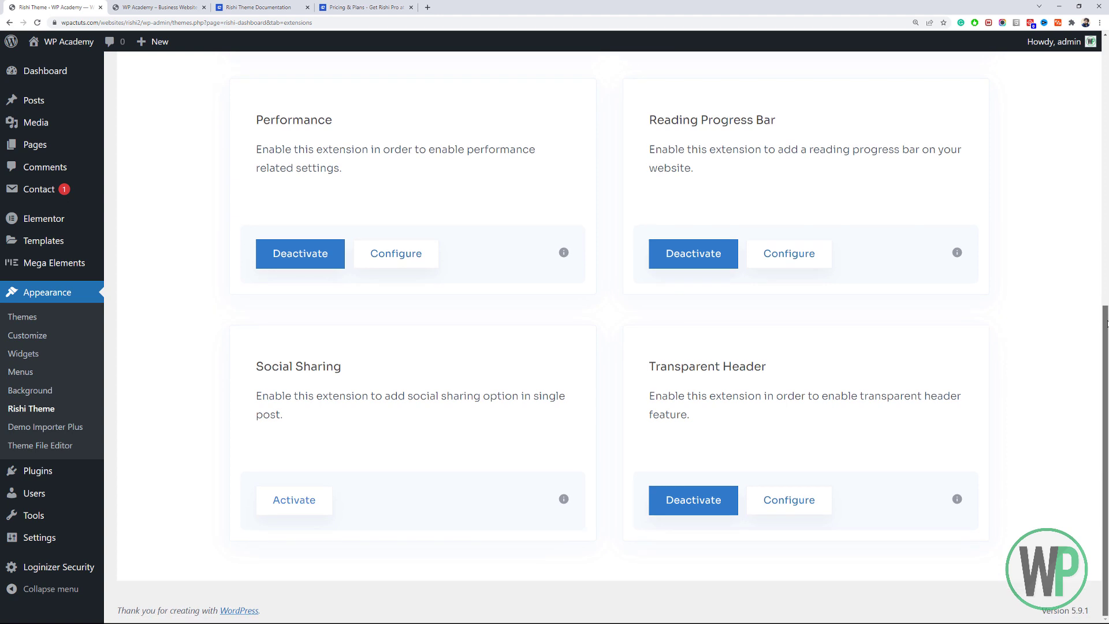
left_click(685, 260)
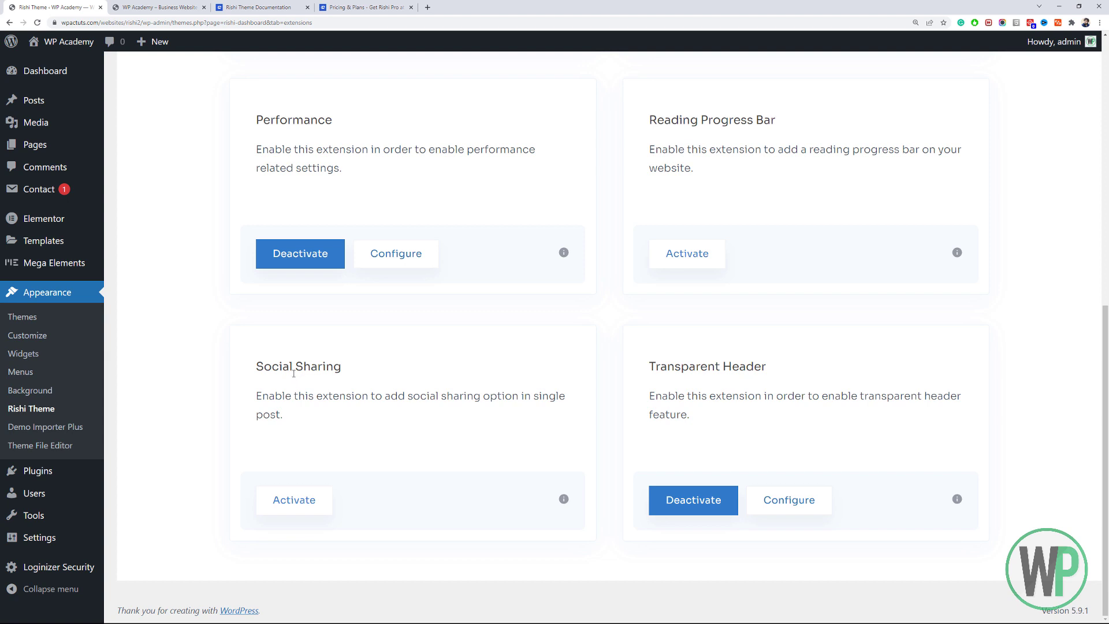
Activate Social Sharing and deactivate the Transparent Header extension.
left_click(308, 499)
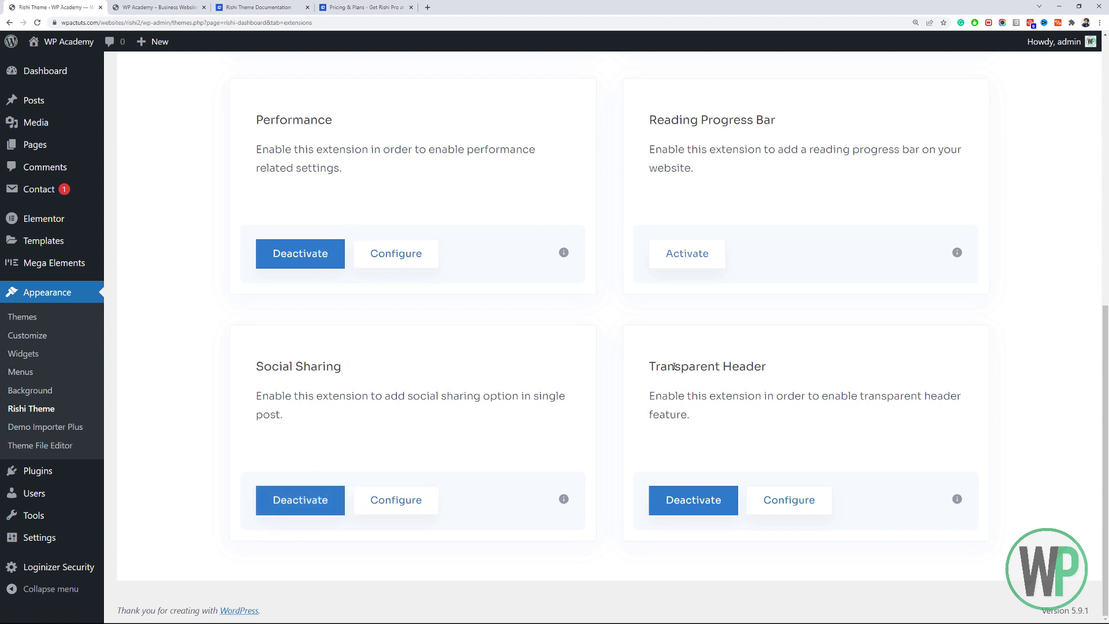
left_click_drag(689, 392, 646, 372)
left_click(663, 391)
left_click(715, 511)
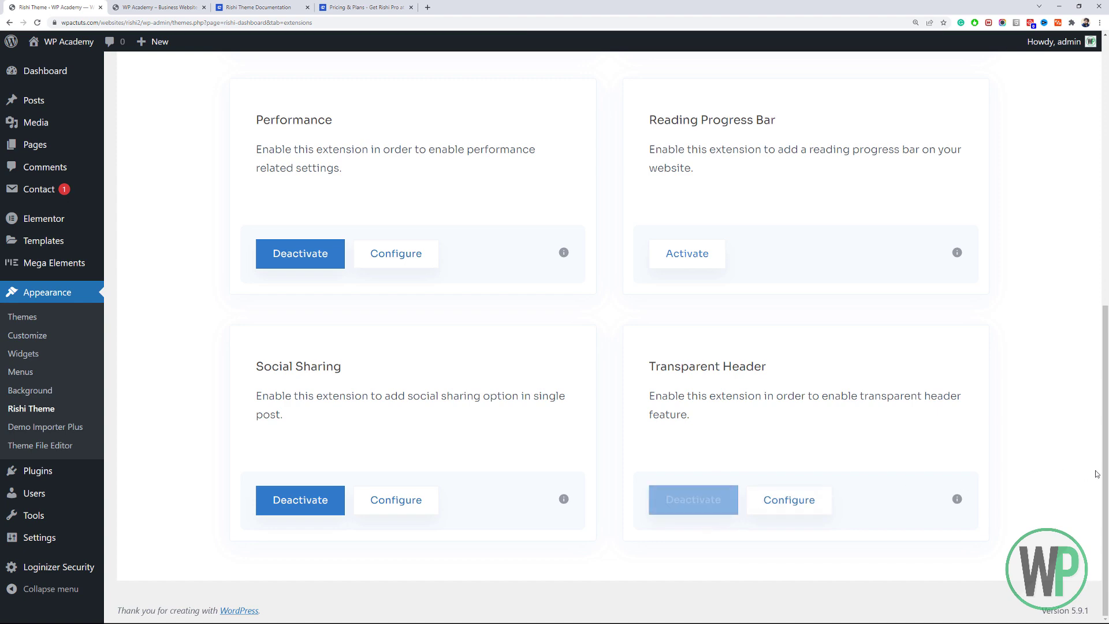
left_click_drag(1106, 417, 1107, 151)
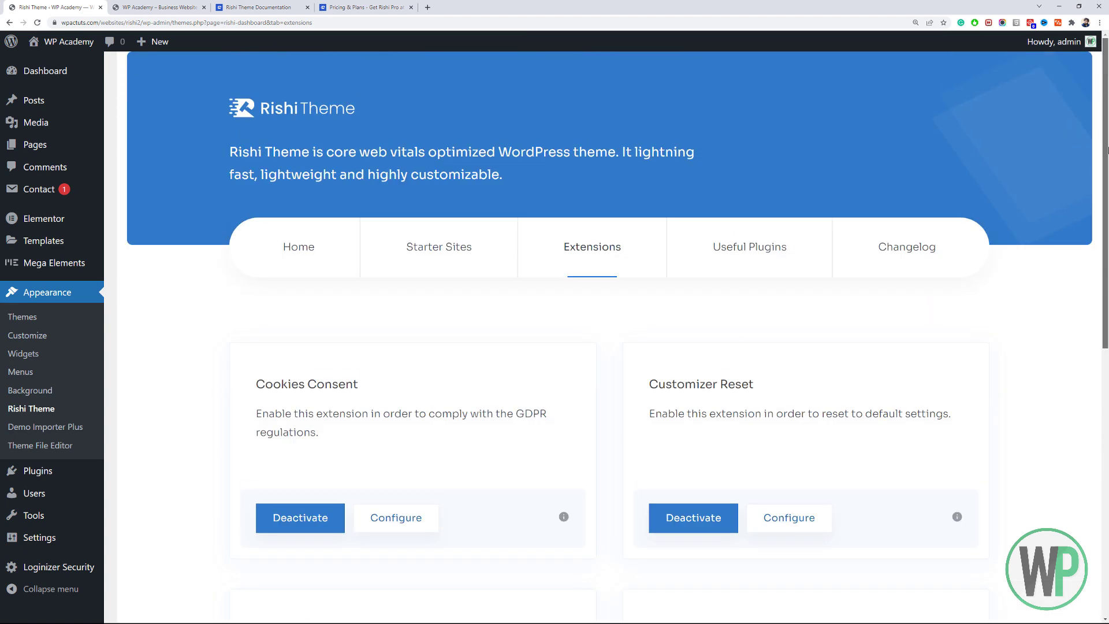
Browse the Useful Plugins list, then return to the WP Academy – Business Website homepage tab.
left_click(714, 250)
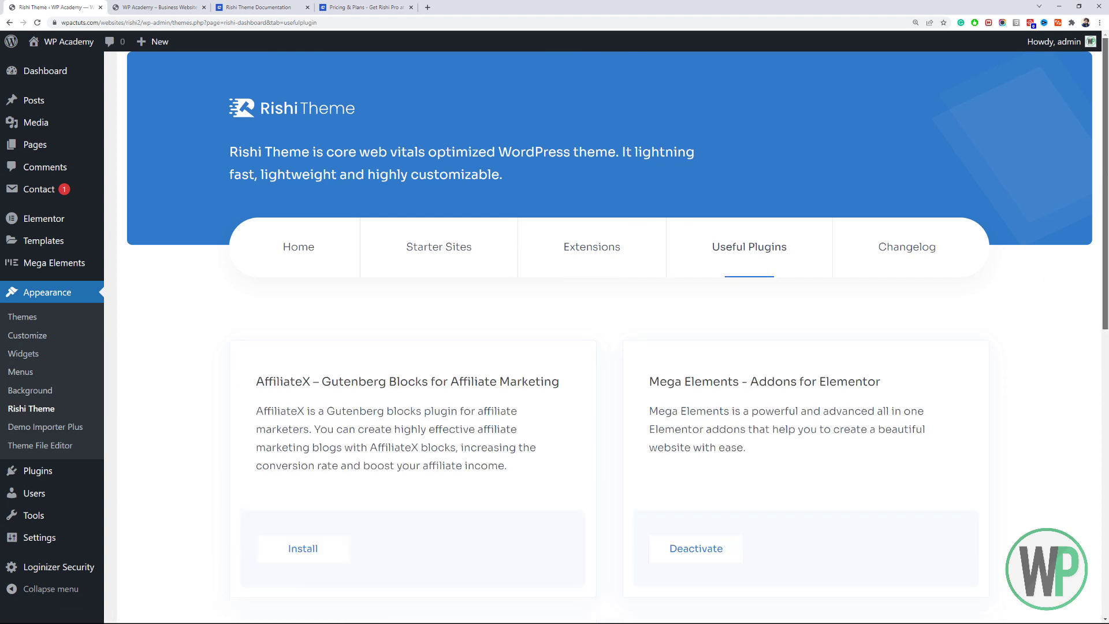
left_click_drag(1107, 176, 1106, 228)
scroll(363, 459, "down", 2)
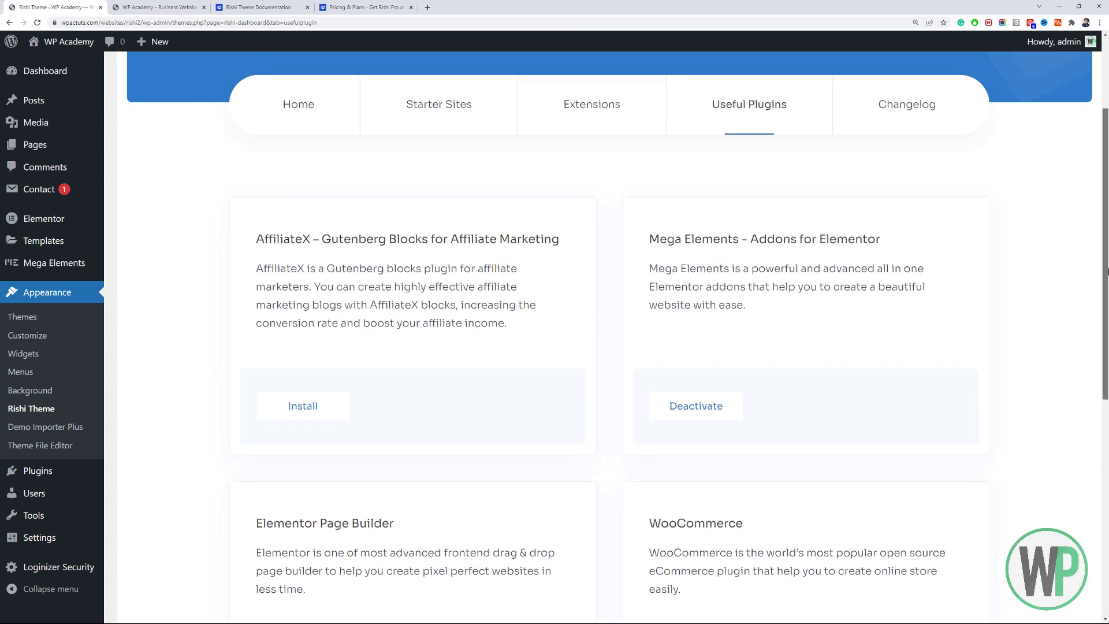
left_click_drag(1106, 254, 1106, 185)
mouse_move(77, 197)
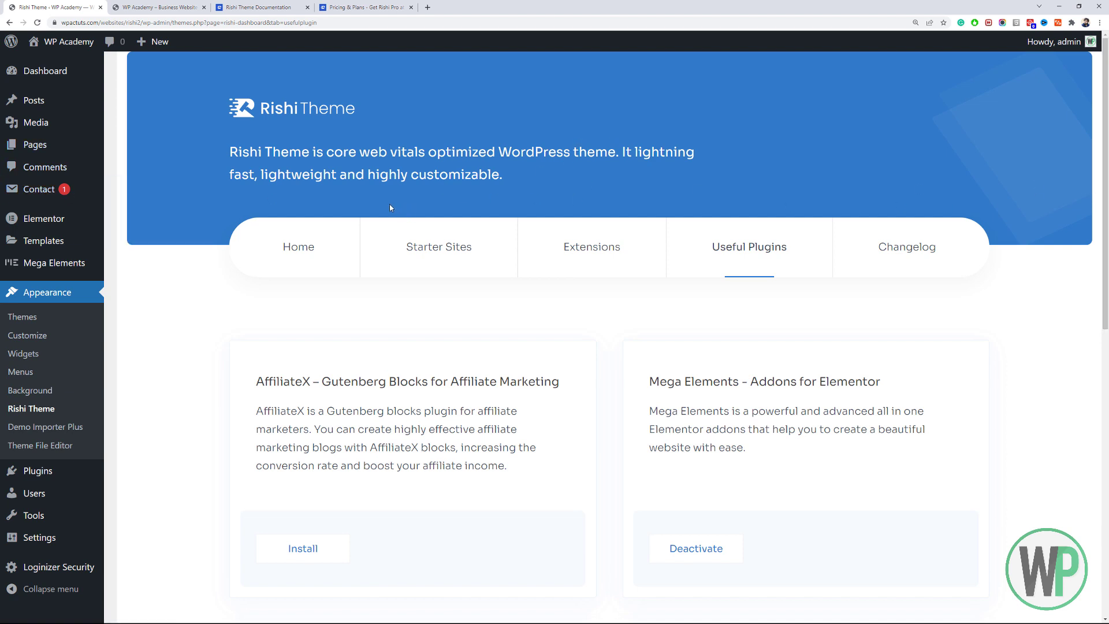
left_click(156, 7)
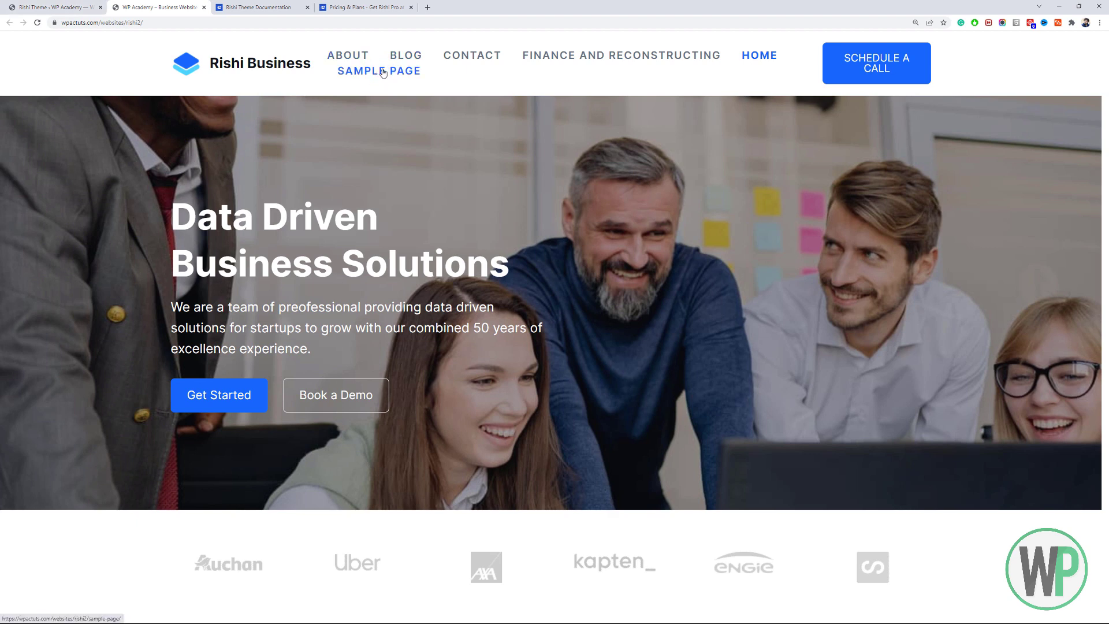
Scroll the live homepage, then load the footer-one menu in Appearance > Menus.
scroll(383, 72, "down", 15)
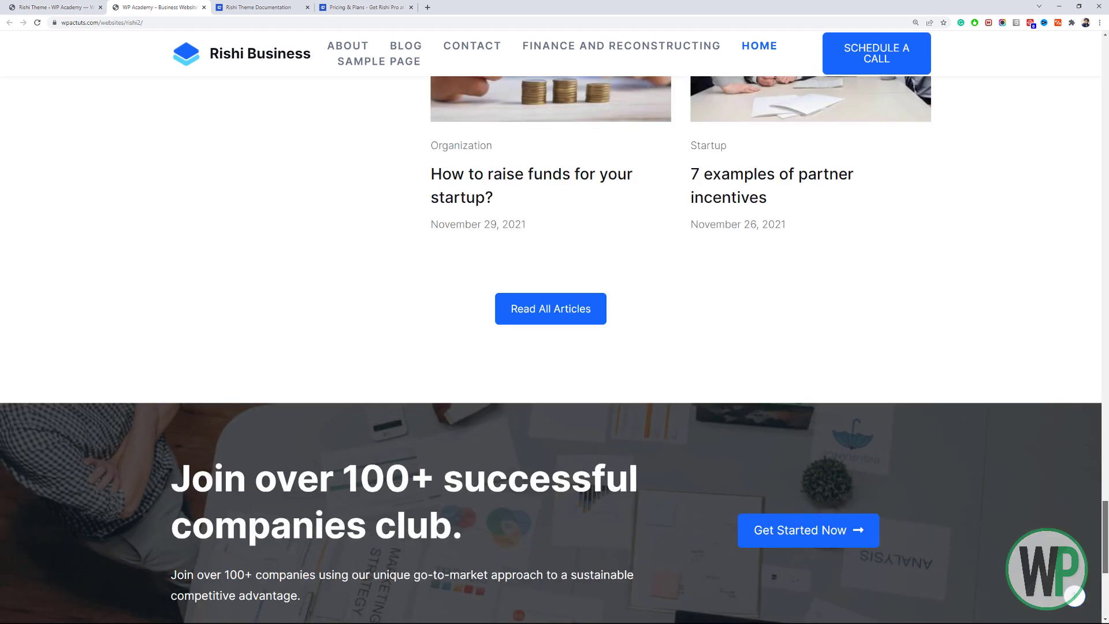
scroll(632, 568, "up", 7)
scroll(632, 567, "down", 13)
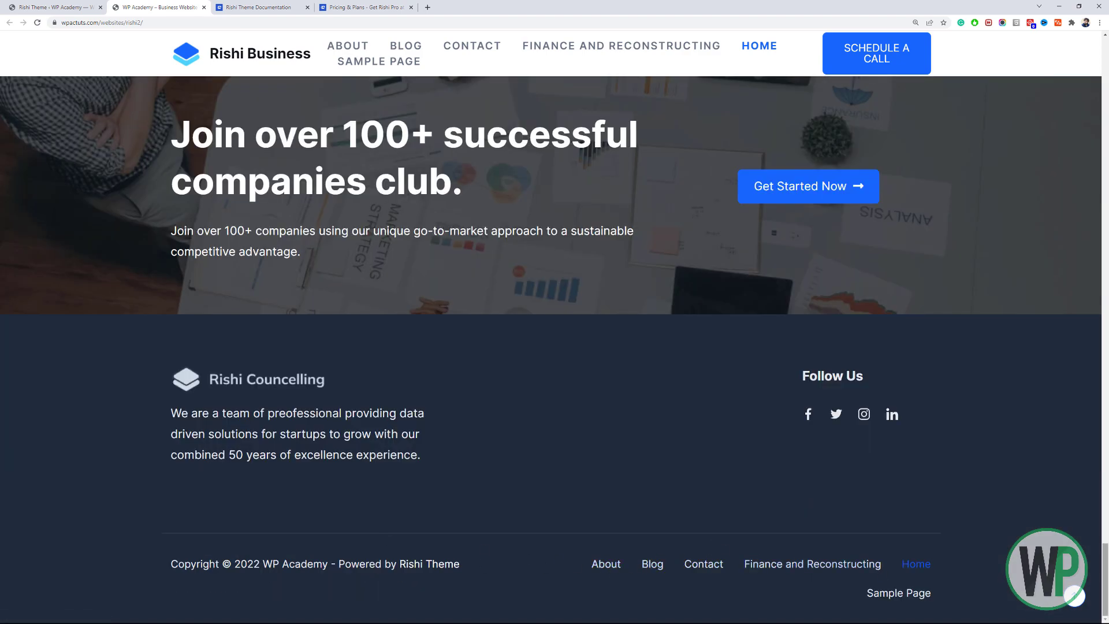
left_click_drag(1105, 578, 1104, 49)
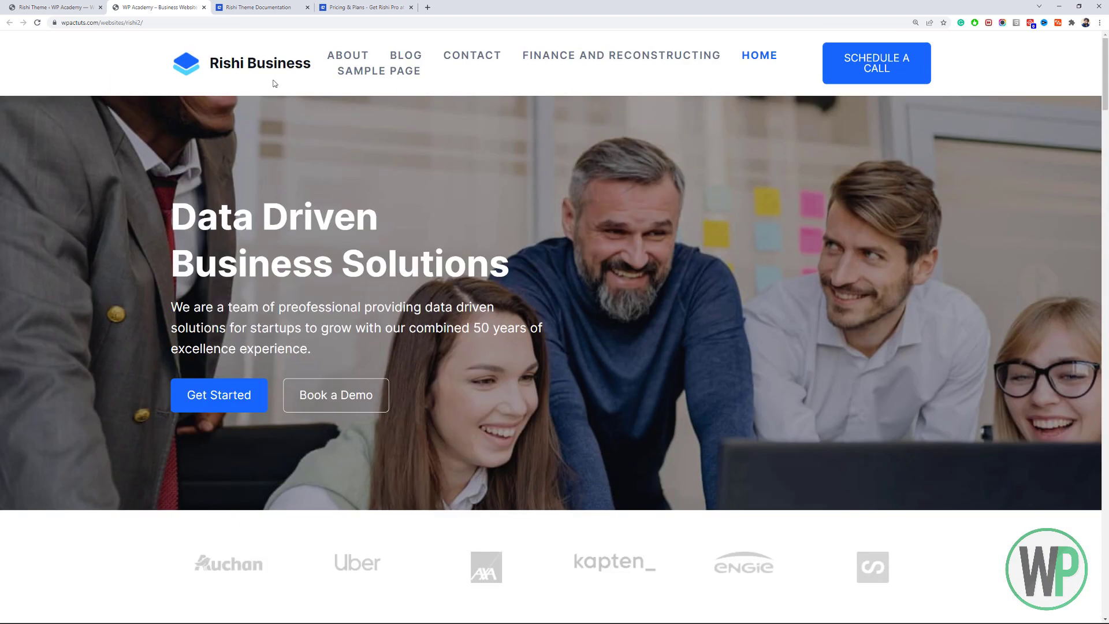
left_click(77, 7)
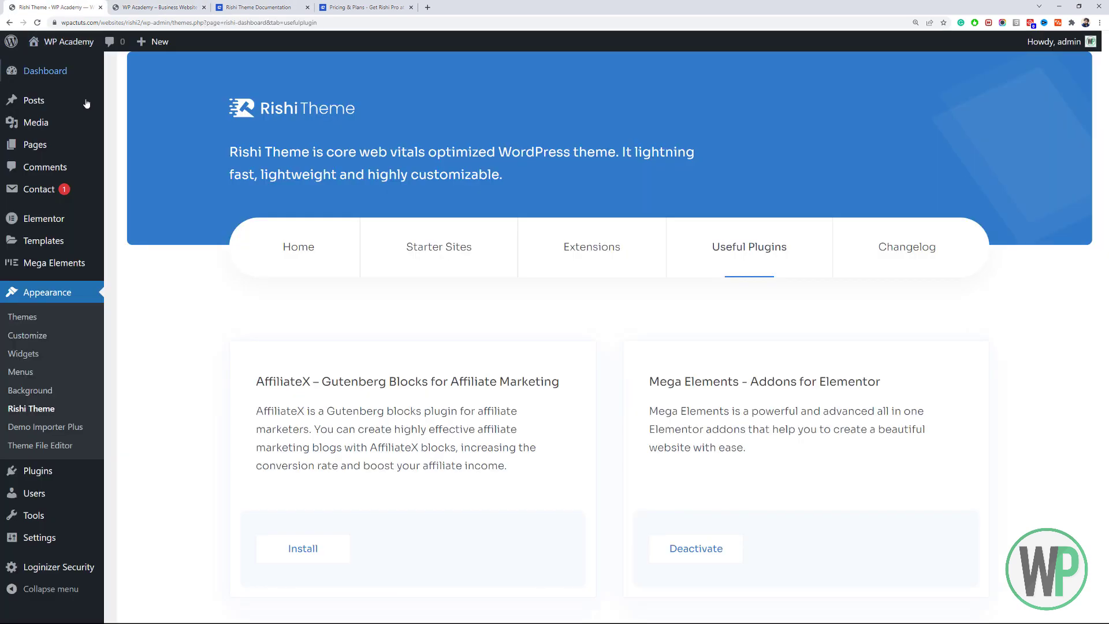
left_click(49, 372)
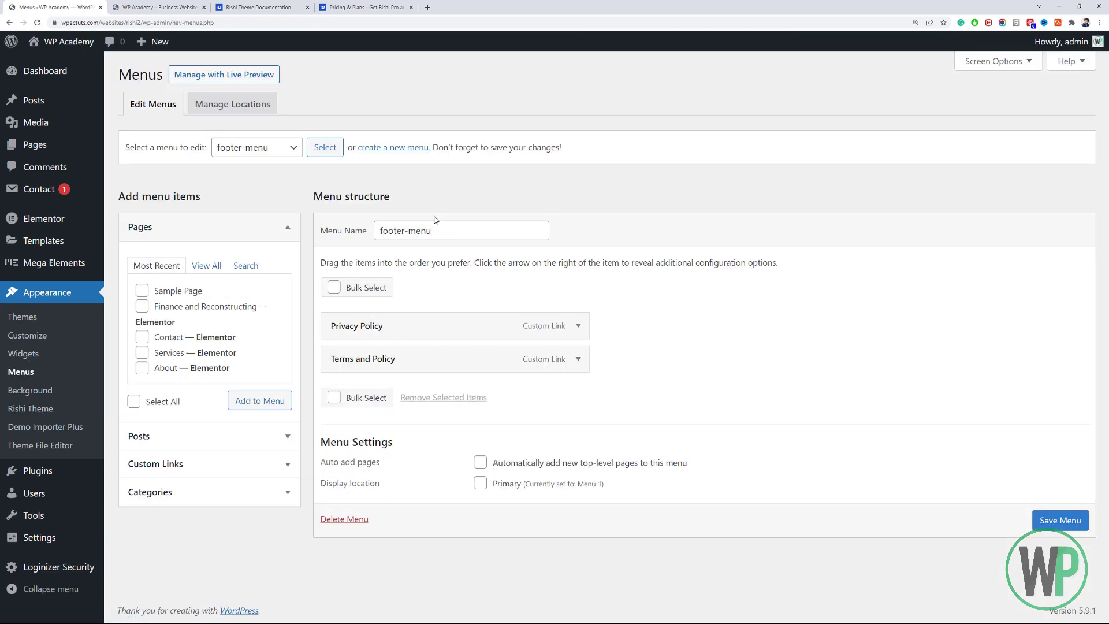
left_click(277, 152)
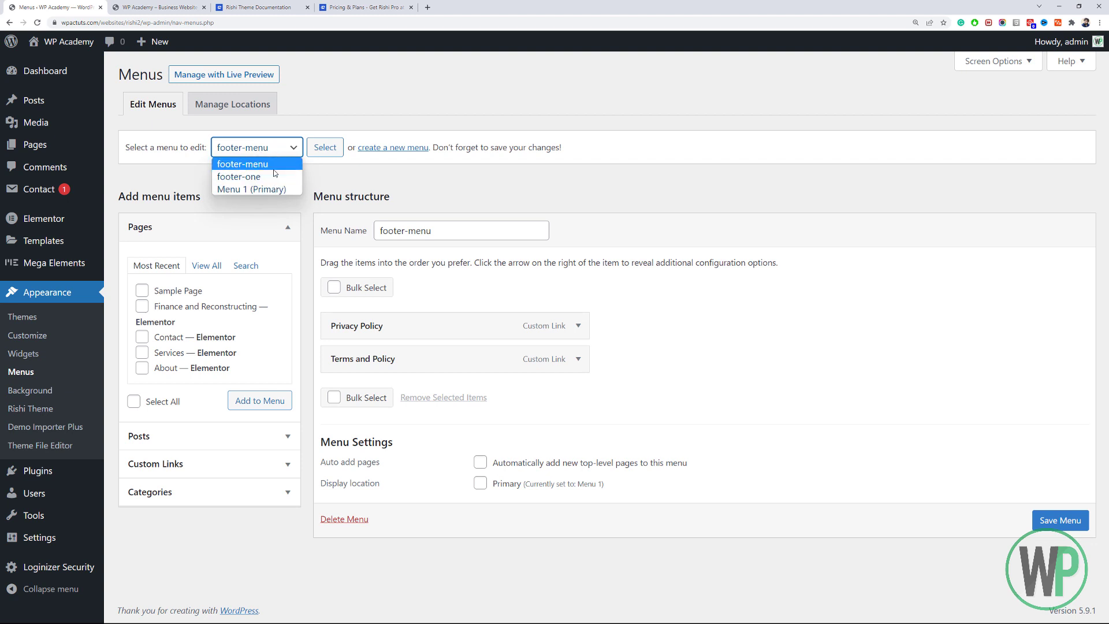
left_click(466, 232)
left_click(252, 149)
left_click(258, 177)
left_click(319, 148)
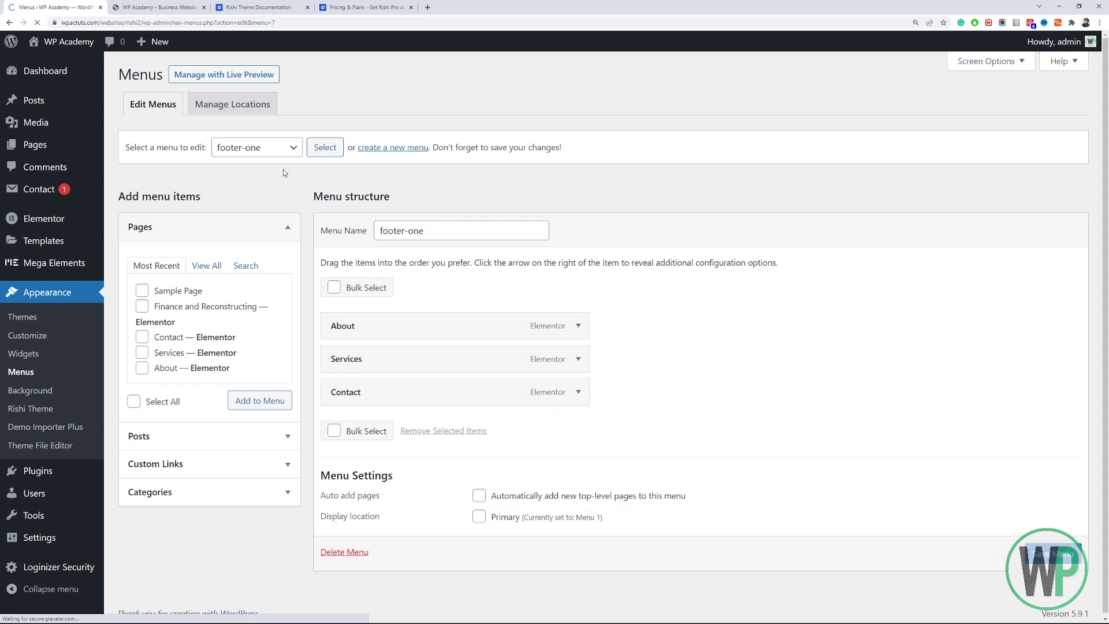
Compare the live site footer with the menus, then load footer-menu for editing.
left_click(156, 7)
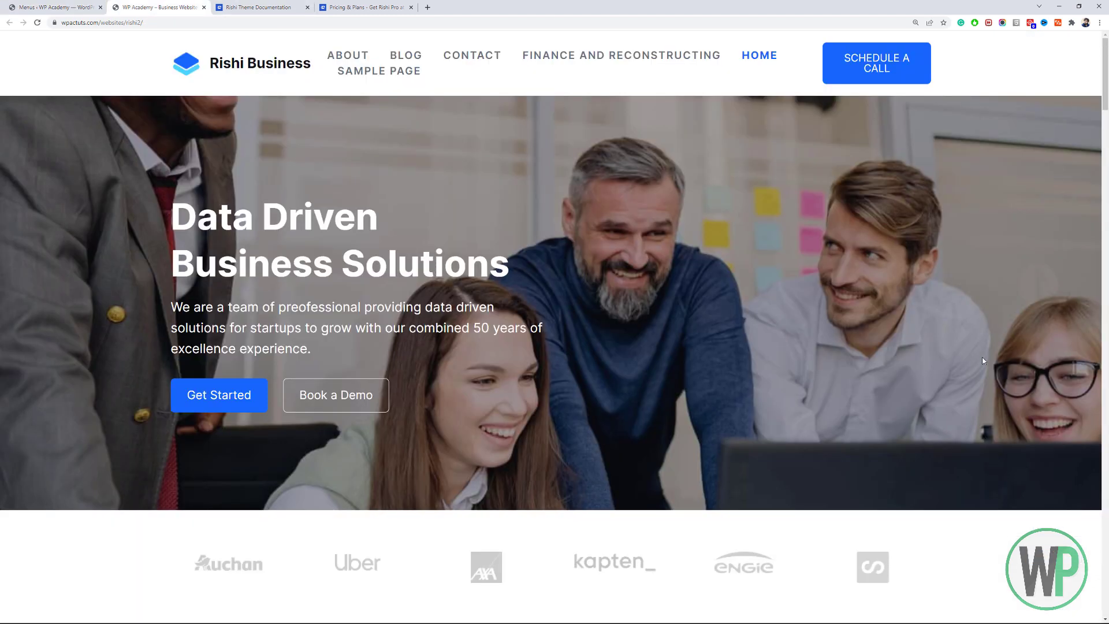
scroll(1108, 151, "down", 15)
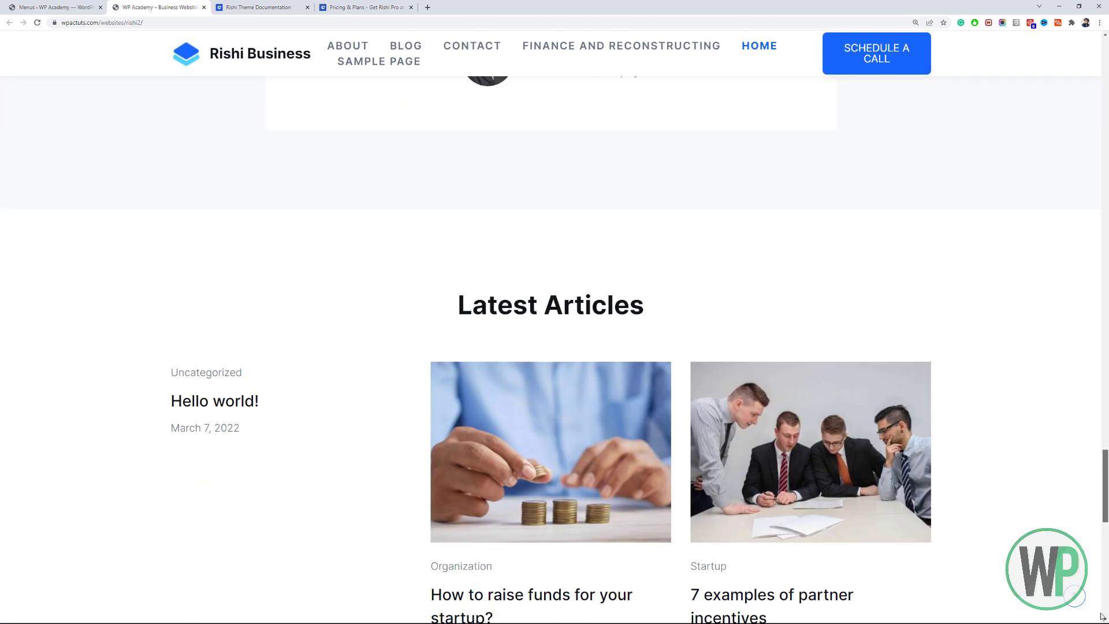
scroll(1103, 585, "up", 5)
scroll(1103, 584, "down", 10)
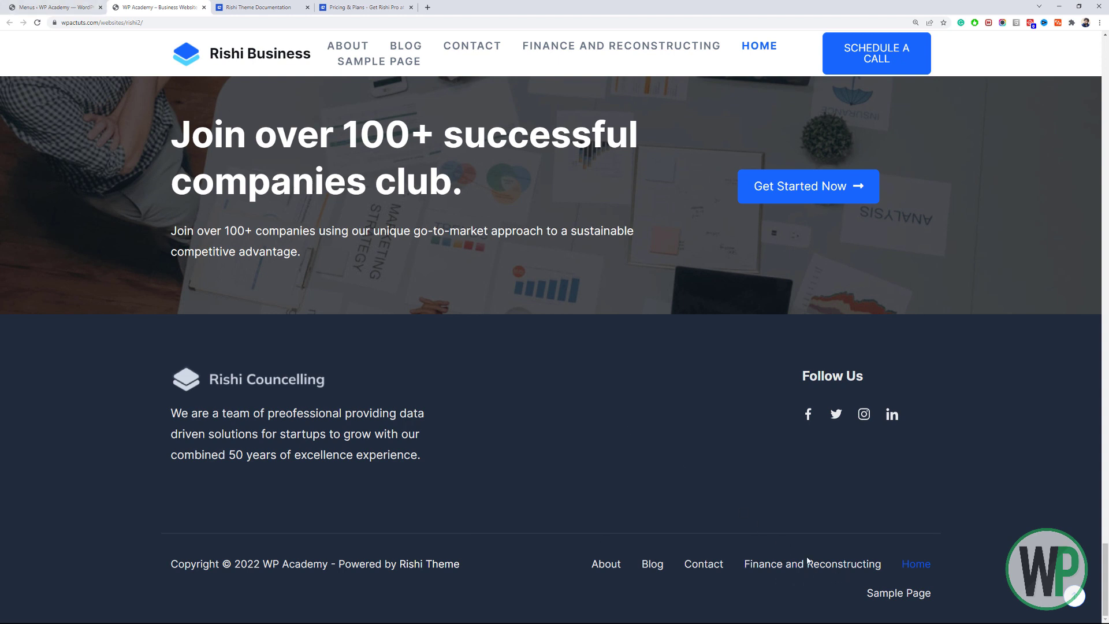
left_click(89, 4)
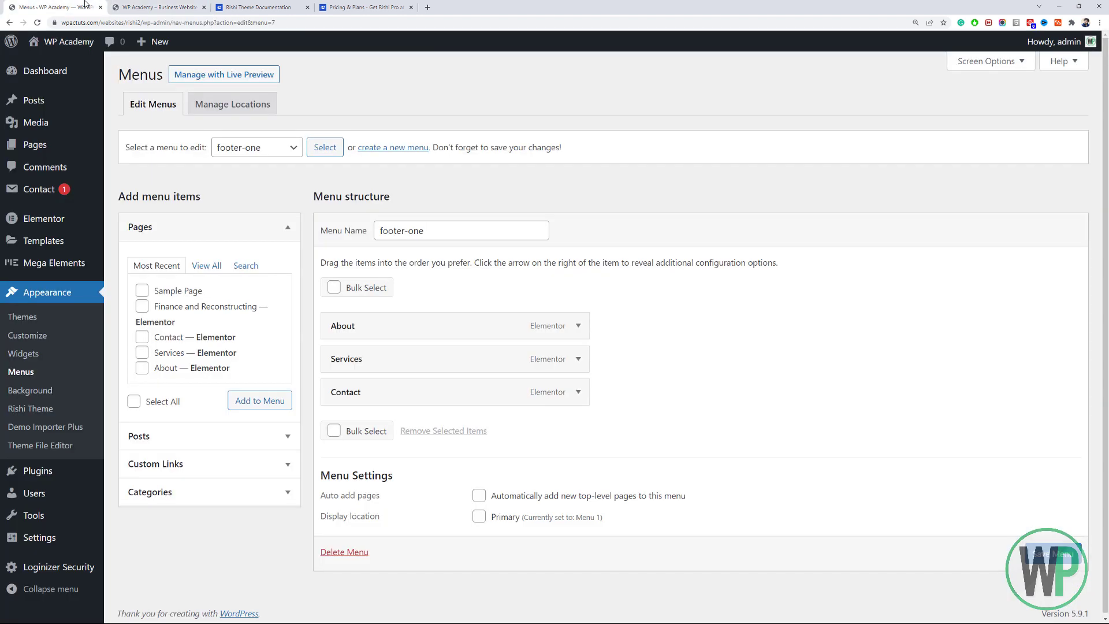
left_click(163, 5)
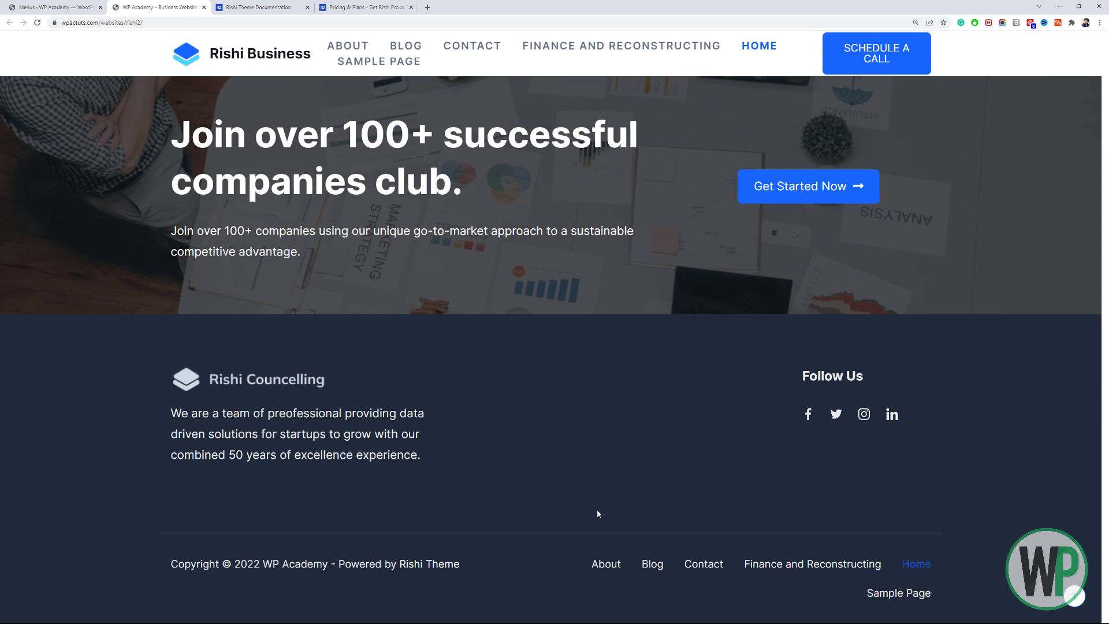
left_click(62, 4)
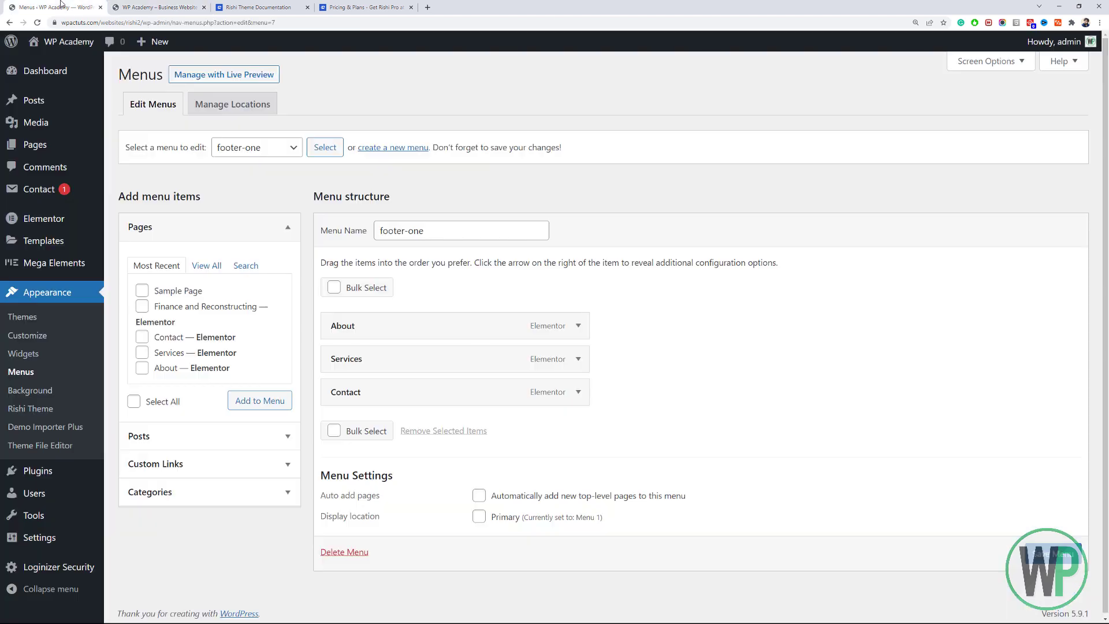
left_click(291, 152)
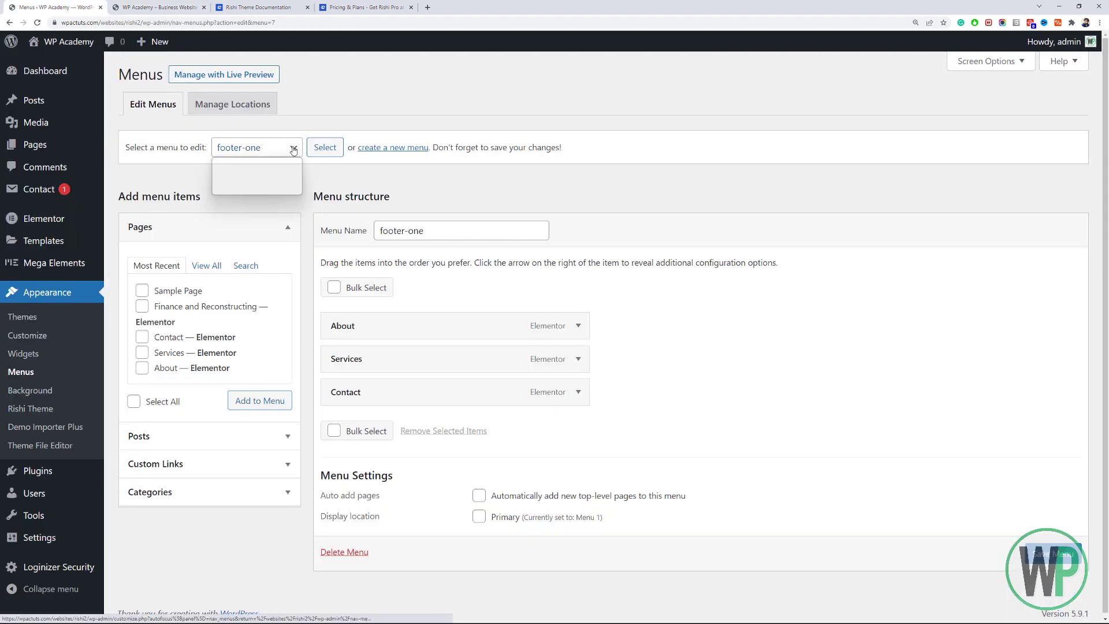
left_click(271, 164)
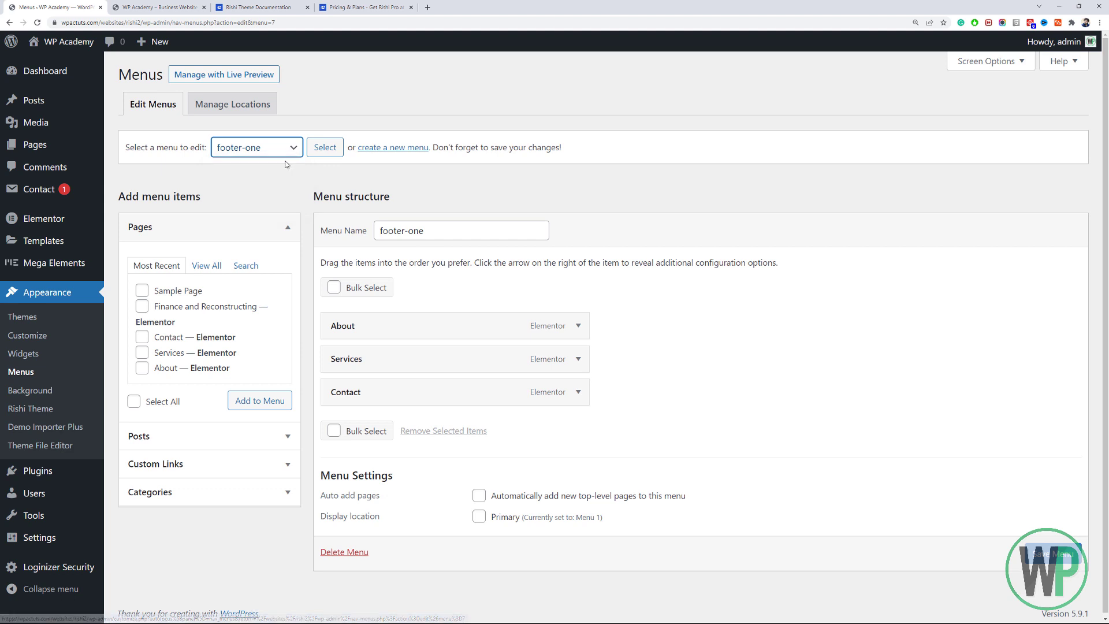
left_click(325, 148)
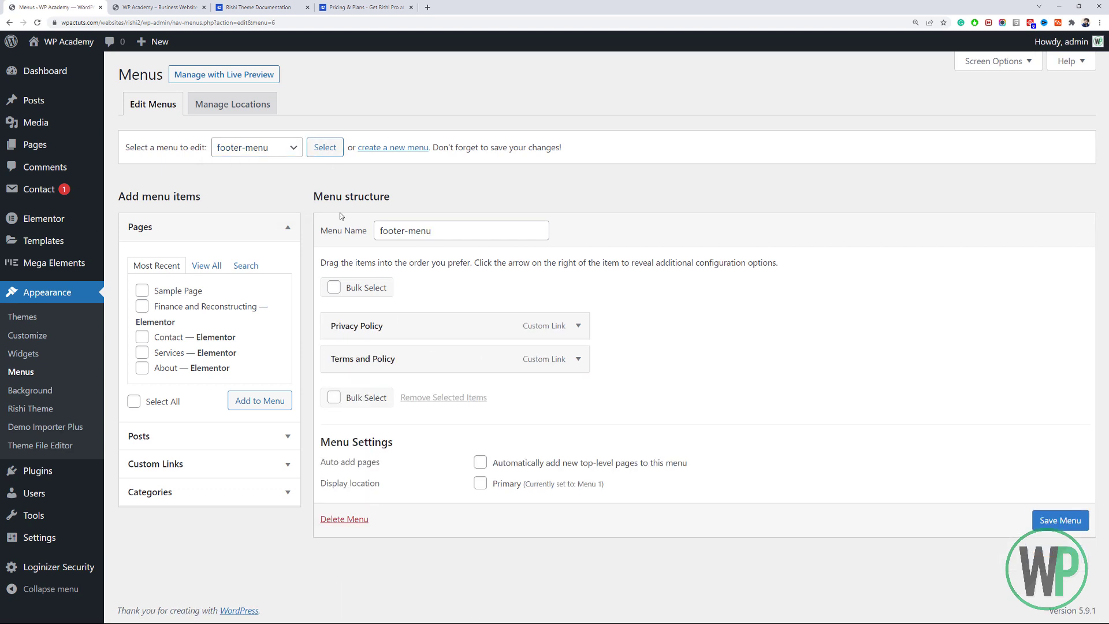
Check the live footer links again, then select Menu 1 (Primary) for editing.
left_click(194, 6)
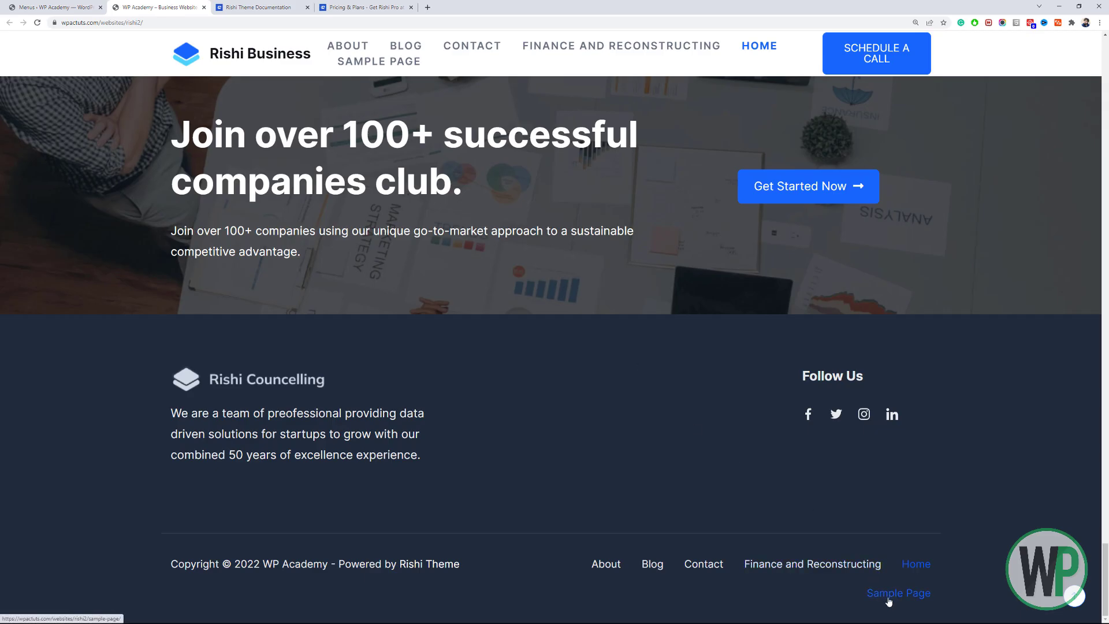
left_click(50, 7)
left_click(241, 151)
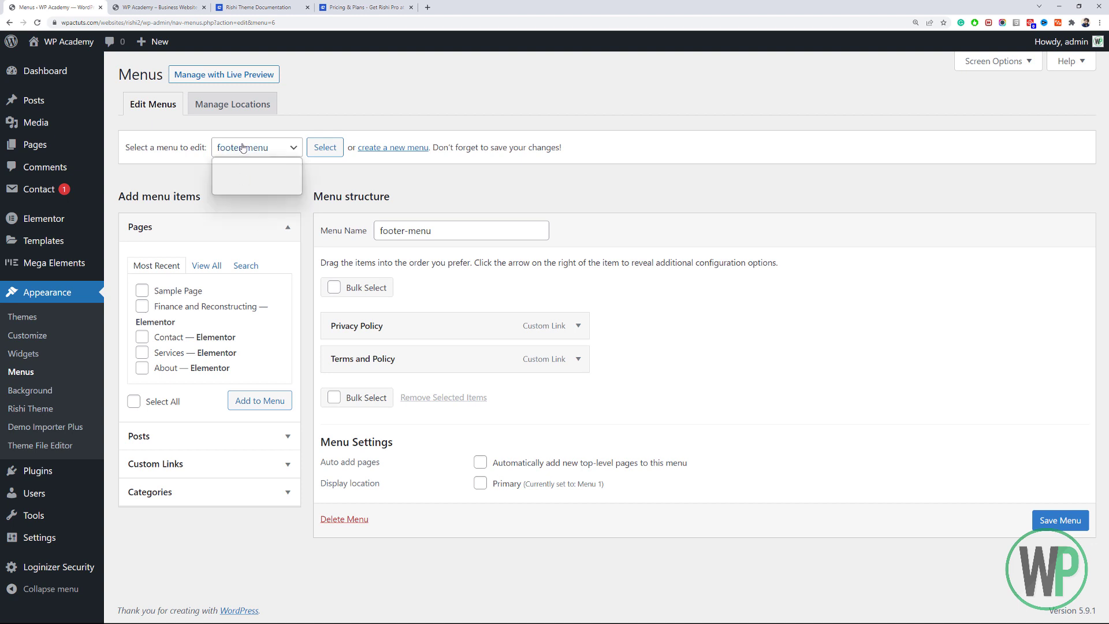
left_click(260, 189)
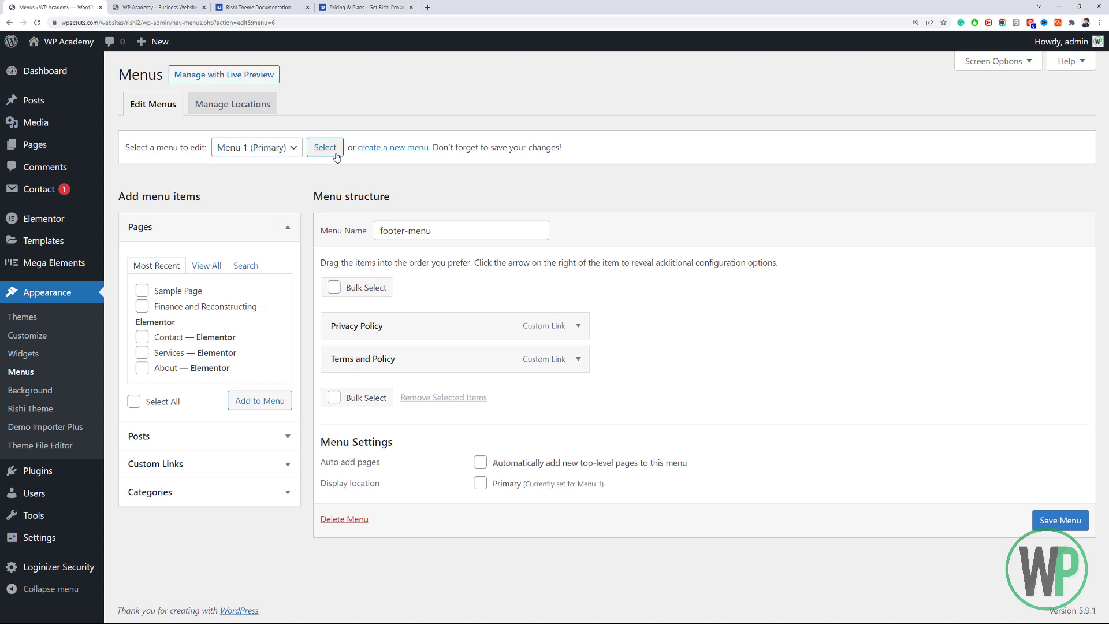
left_click(333, 150)
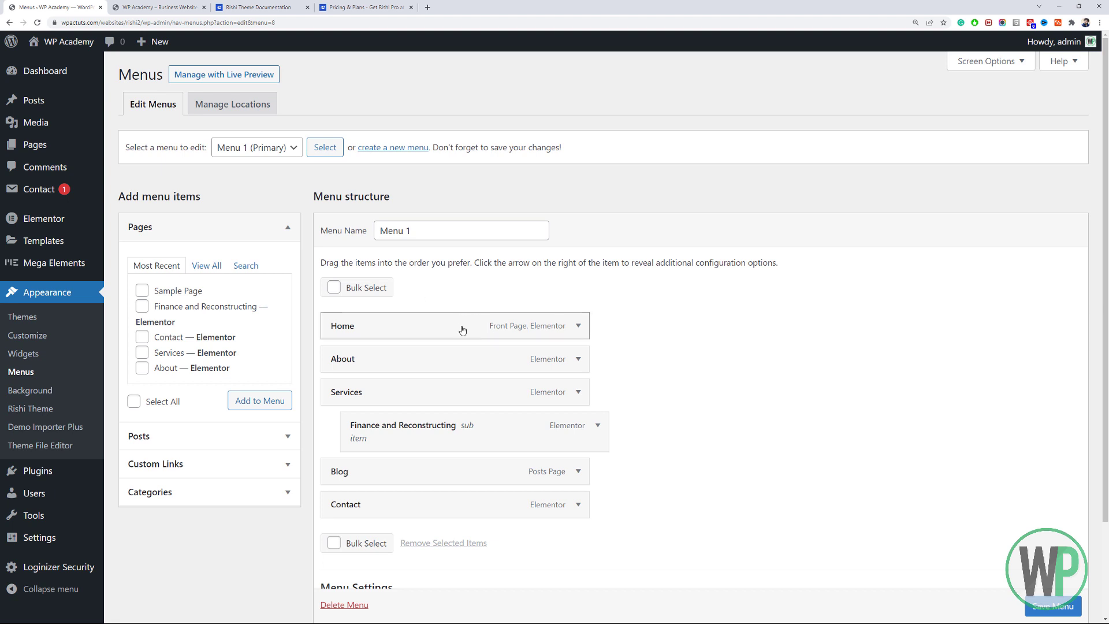
Shorten the 'Finance and Reconstructing' menu item's navigation label to 'Finance' and save the menu.
scroll(563, 352, "down", 2)
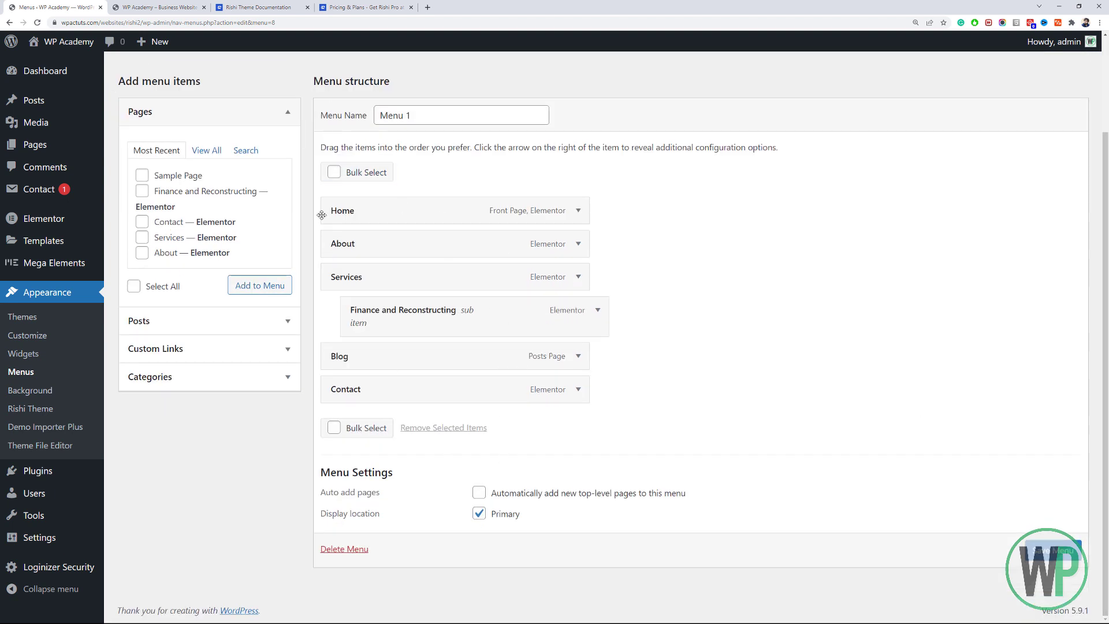
key("ctrl+Tab")
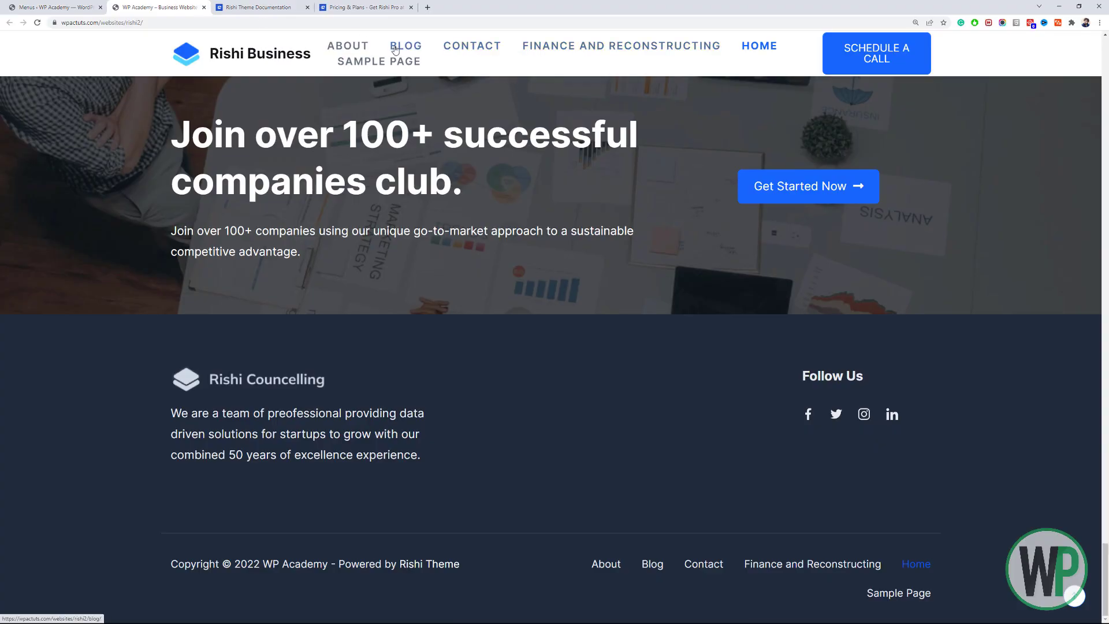
left_click(75, 7)
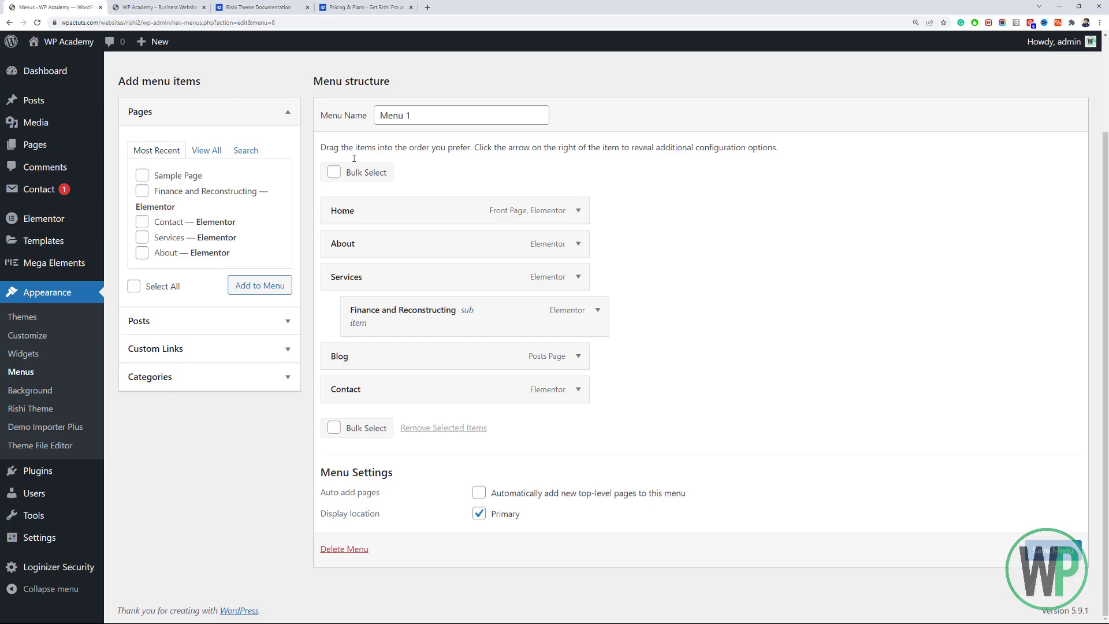
left_click(599, 313)
left_click_drag(483, 372, 387, 371)
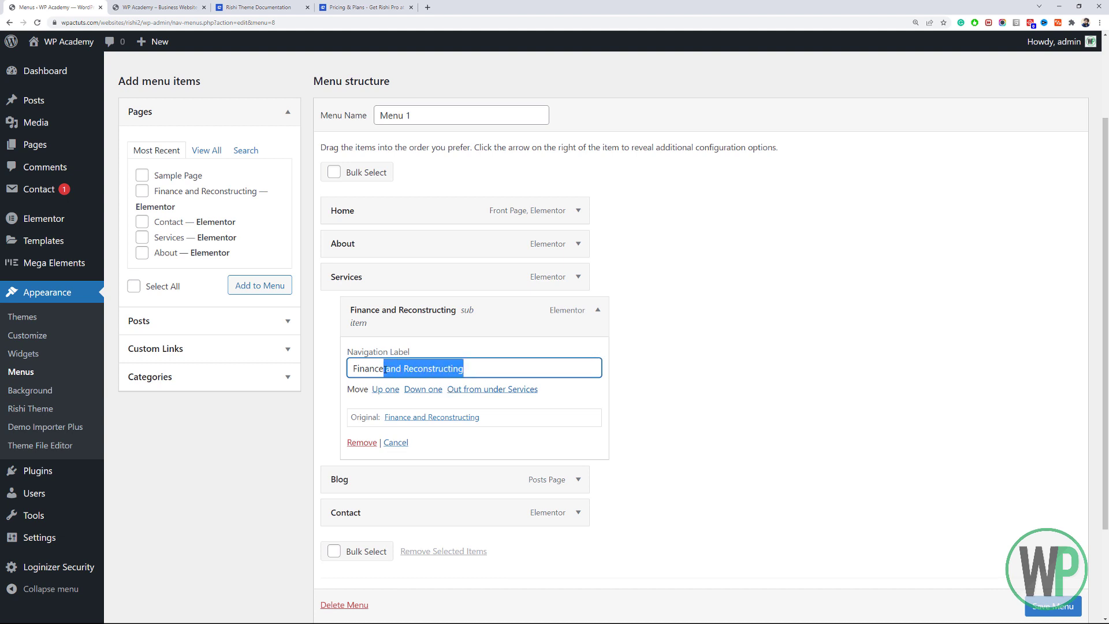
key("BackSpace")
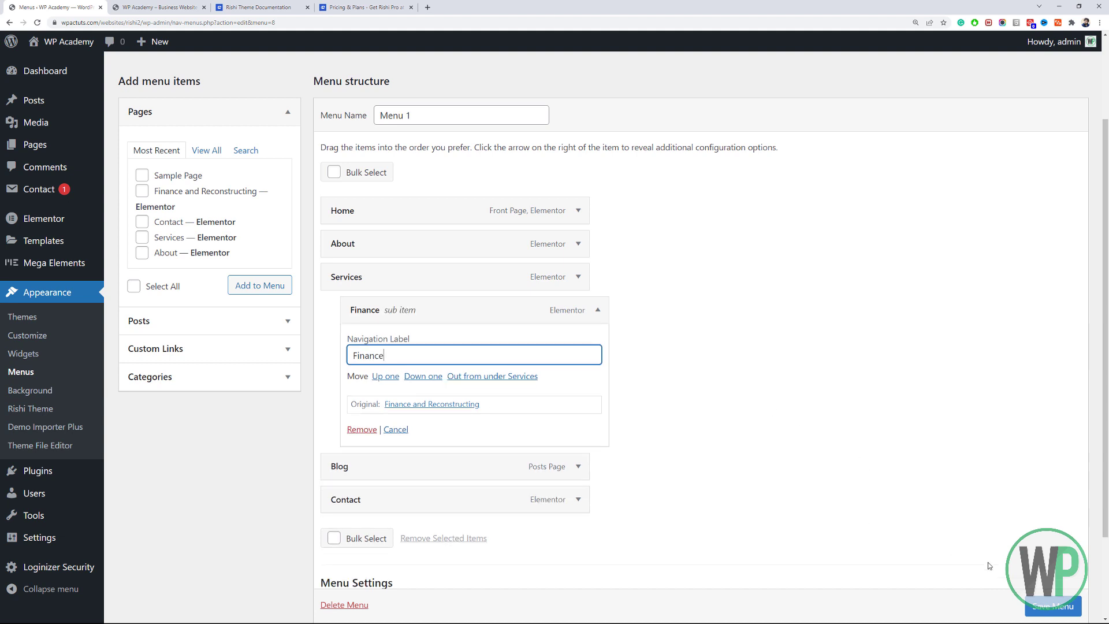
left_click(1053, 606)
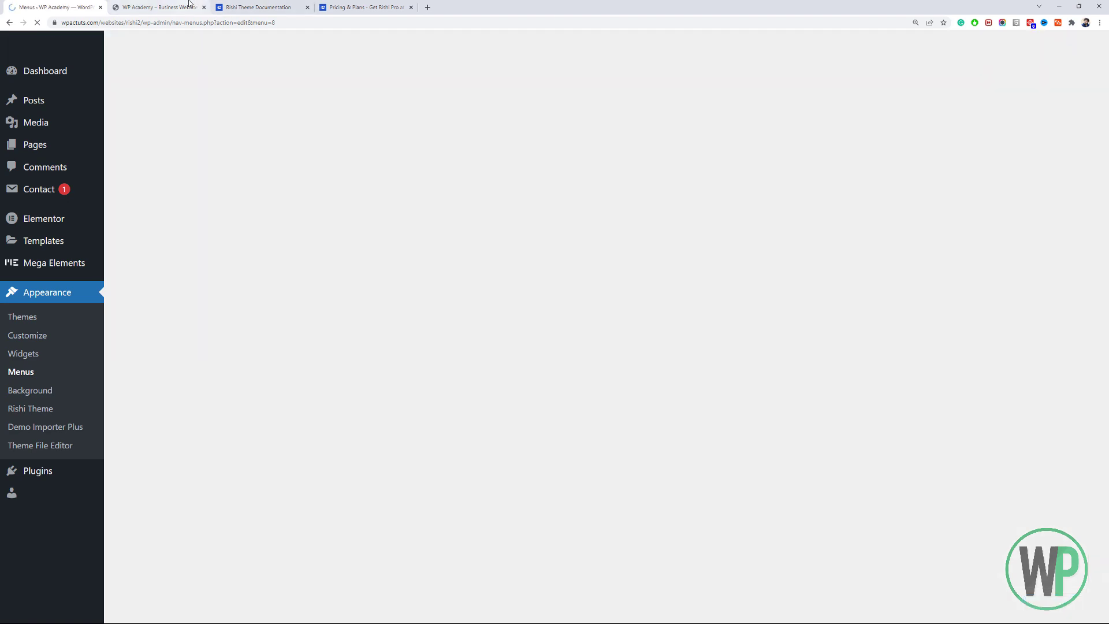
Reload the live site to check the renamed menu item and accept the cookie notice.
left_click(189, 5)
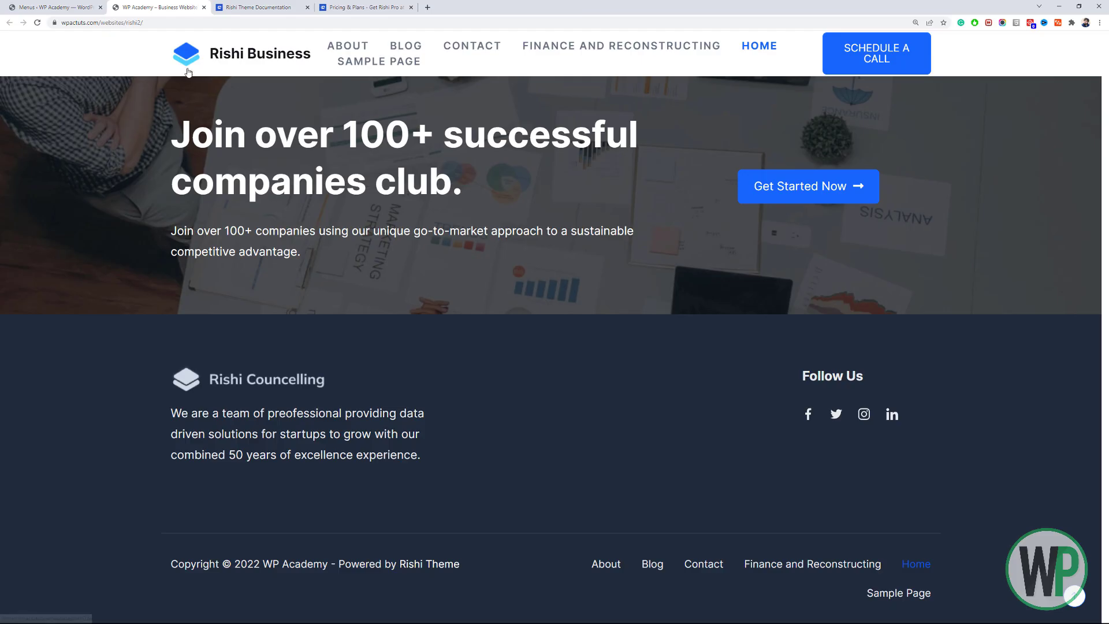
left_click(35, 22)
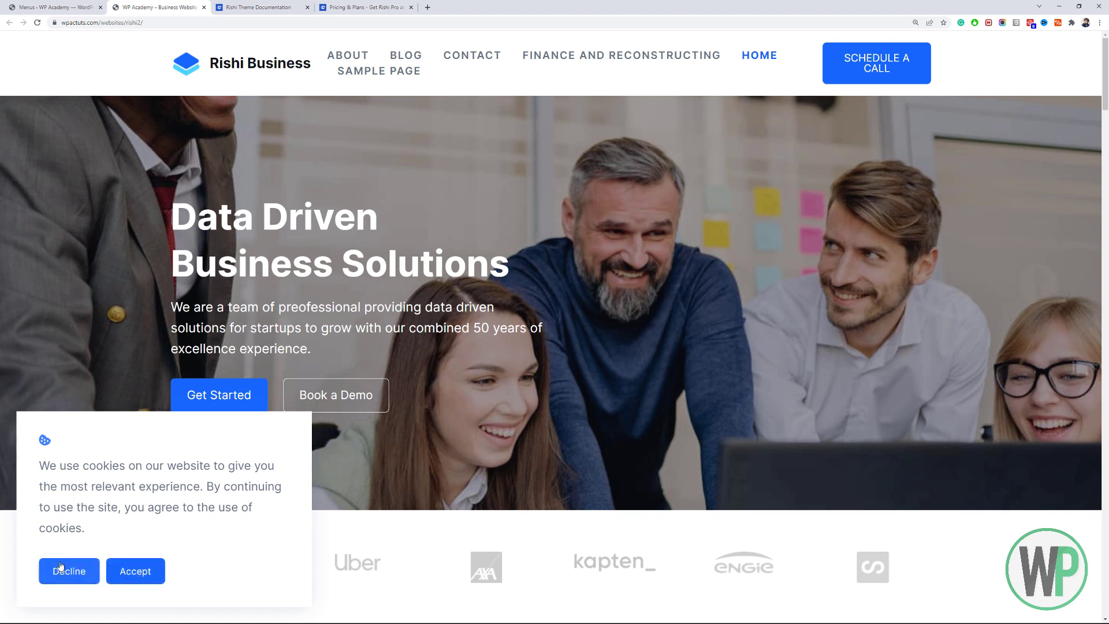
left_click(130, 572)
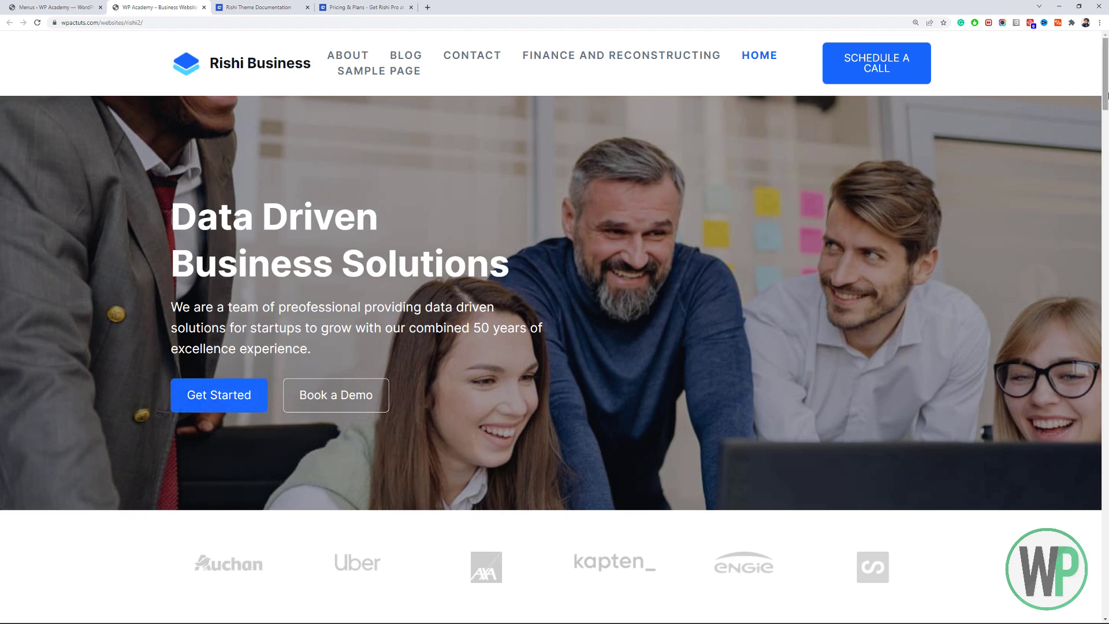
scroll(1106, 95, "down", 3)
scroll(1105, 96, "up", 3)
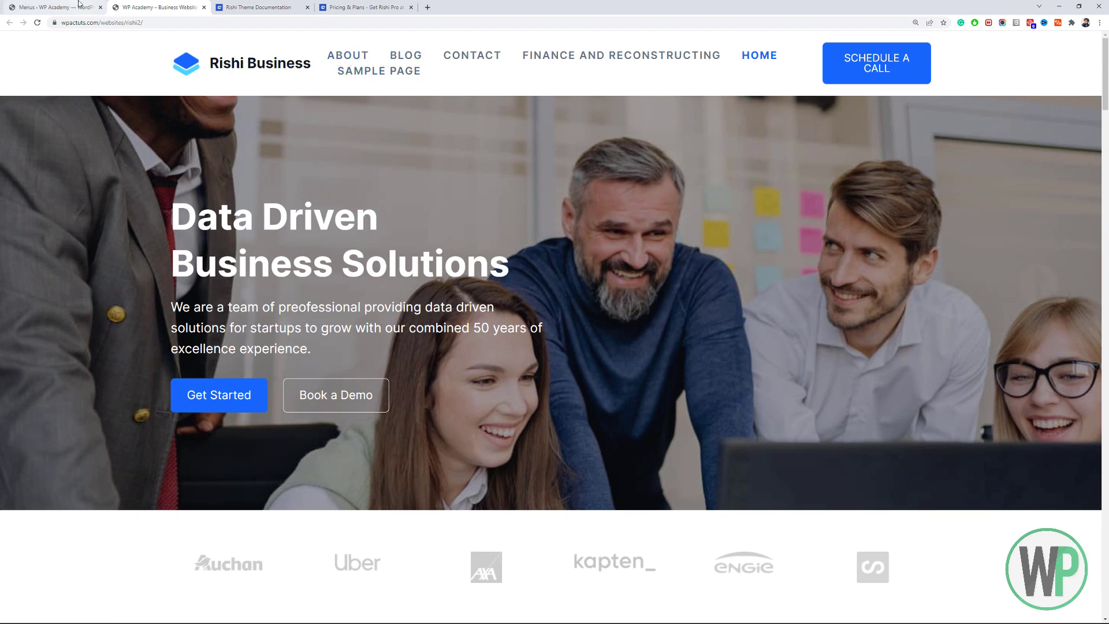
Launch Appearance > Customize in a new tab placed beside the Menus tab, then switch to it.
left_click(57, 7)
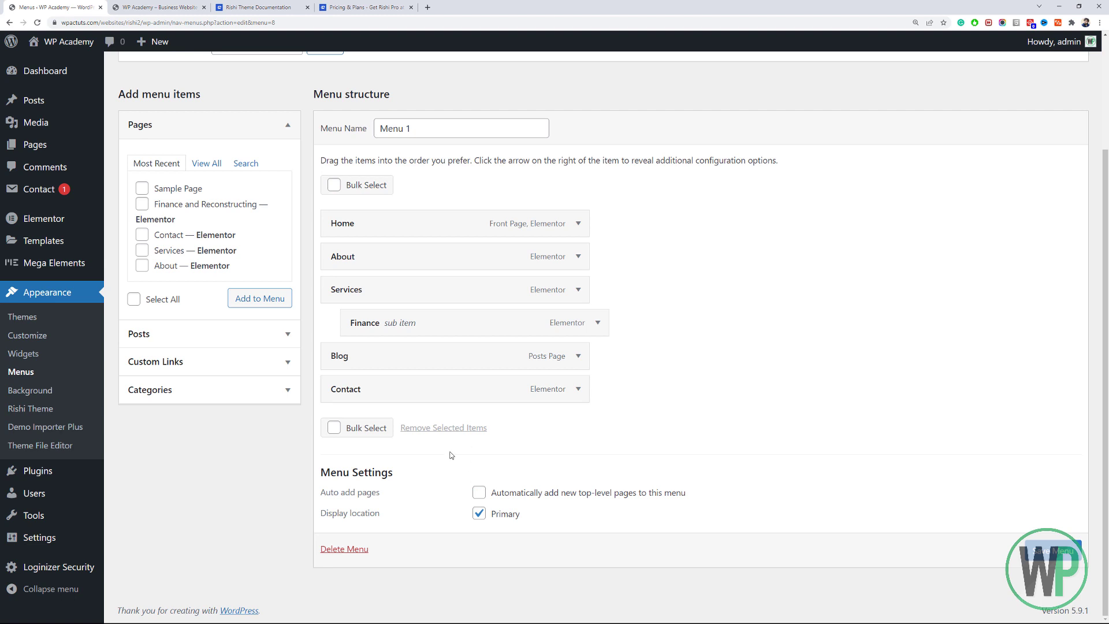
left_click(168, 7)
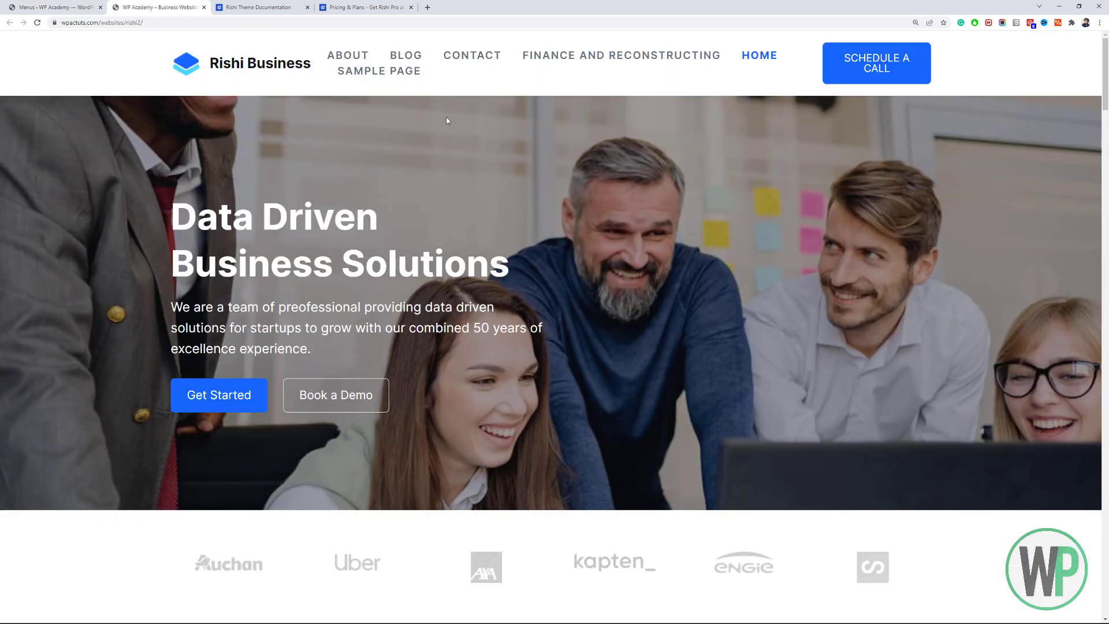
left_click(57, 7)
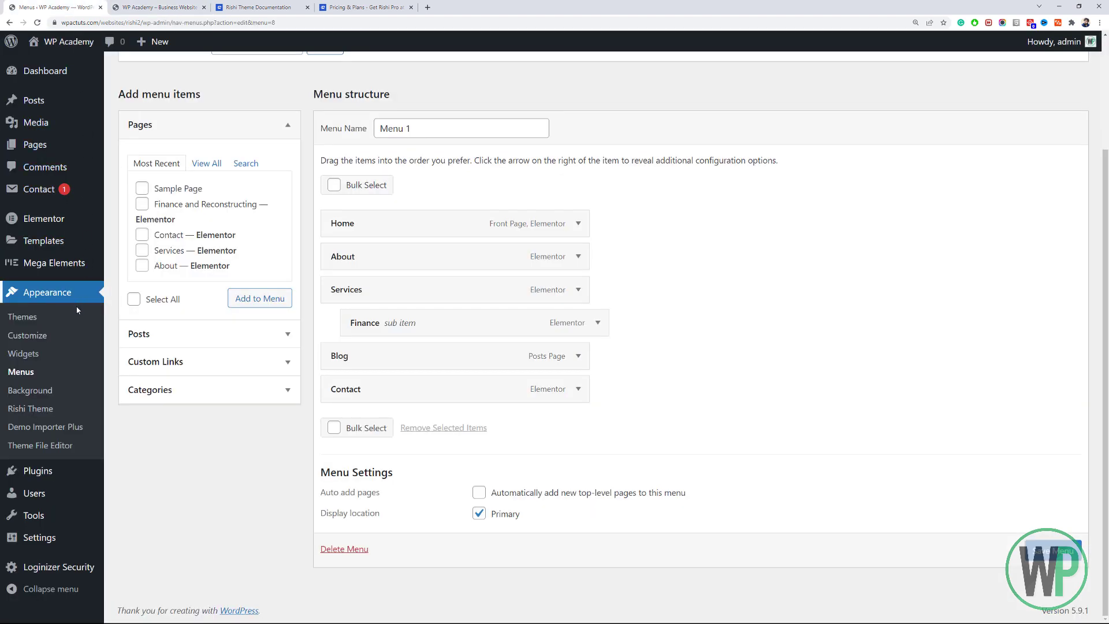
middle_click(80, 336)
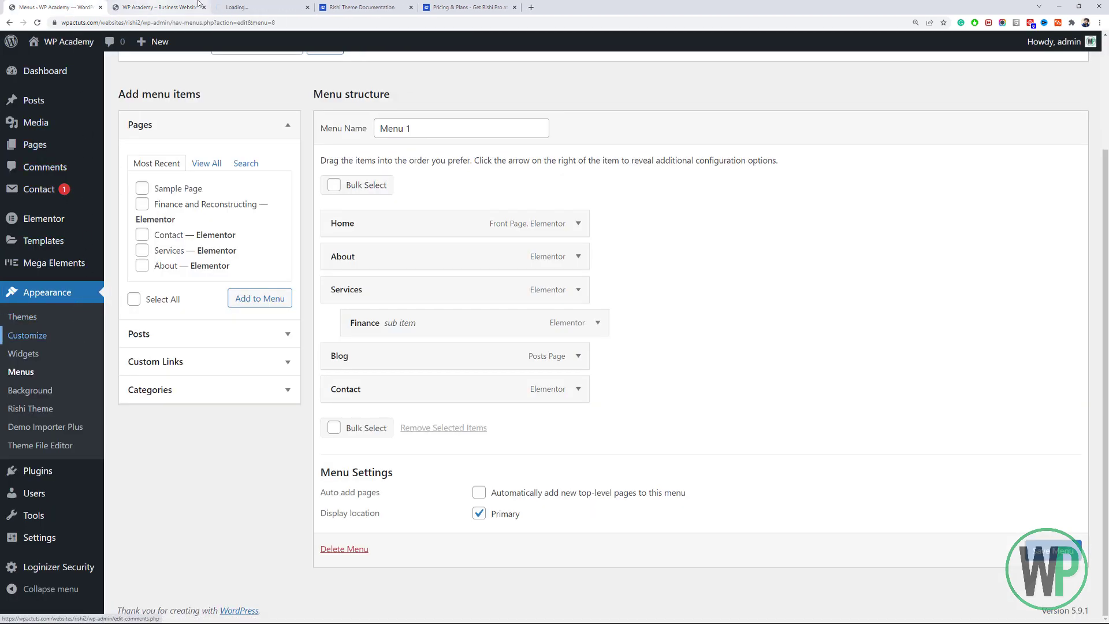
left_click(236, 4)
left_click_drag(236, 5, 191, 3)
left_click(234, 4)
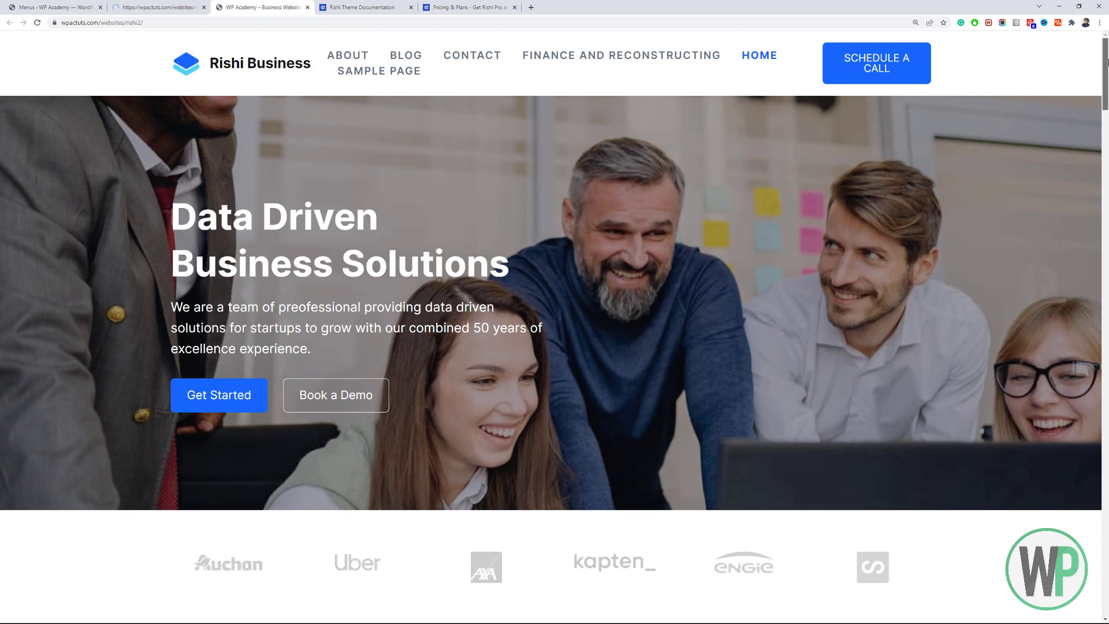
mouse_move(1108, 63)
left_mouse_down()
mouse_move(1107, 75)
mouse_move(1107, 61)
left_mouse_up()
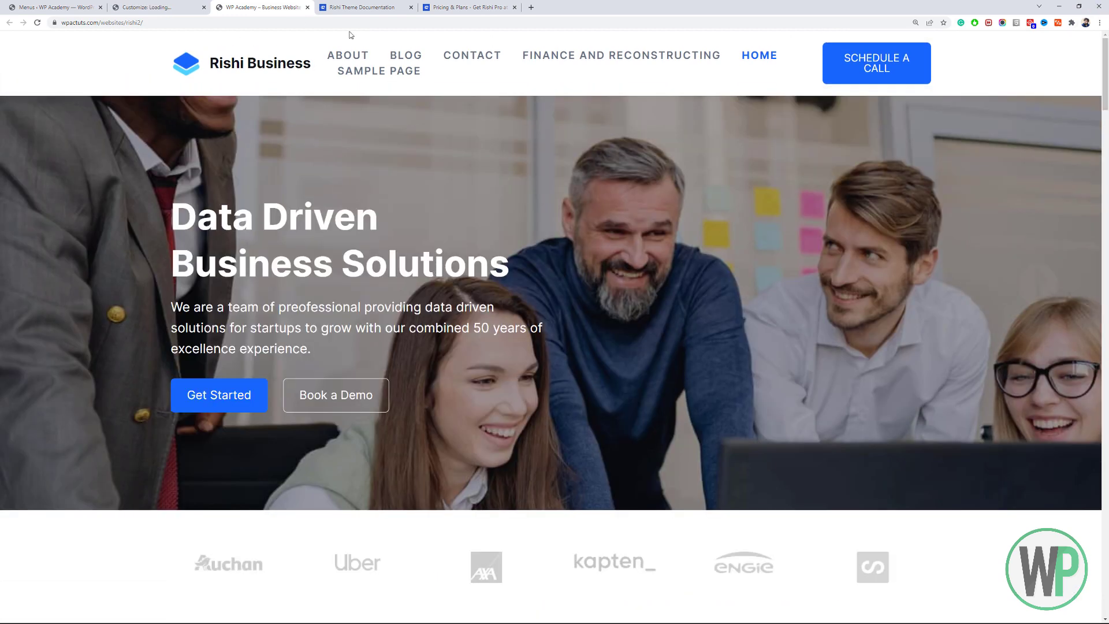
left_click(164, 6)
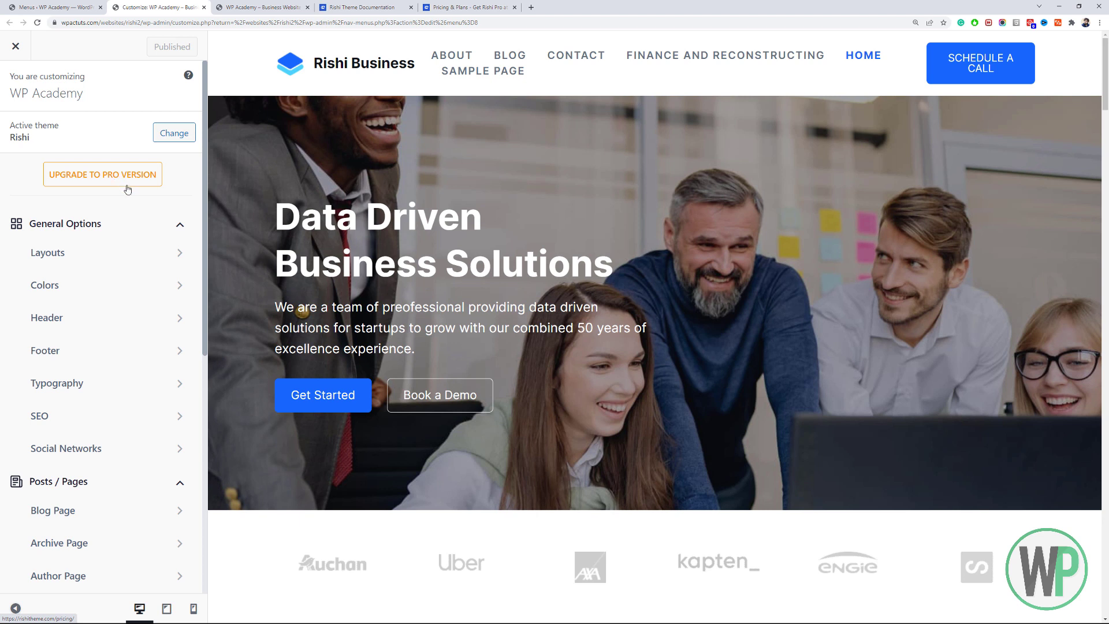
Collapse the General Options, Posts / Pages, Extensions and WordPress Defaults sections, then re-expand General Options.
left_click(173, 231)
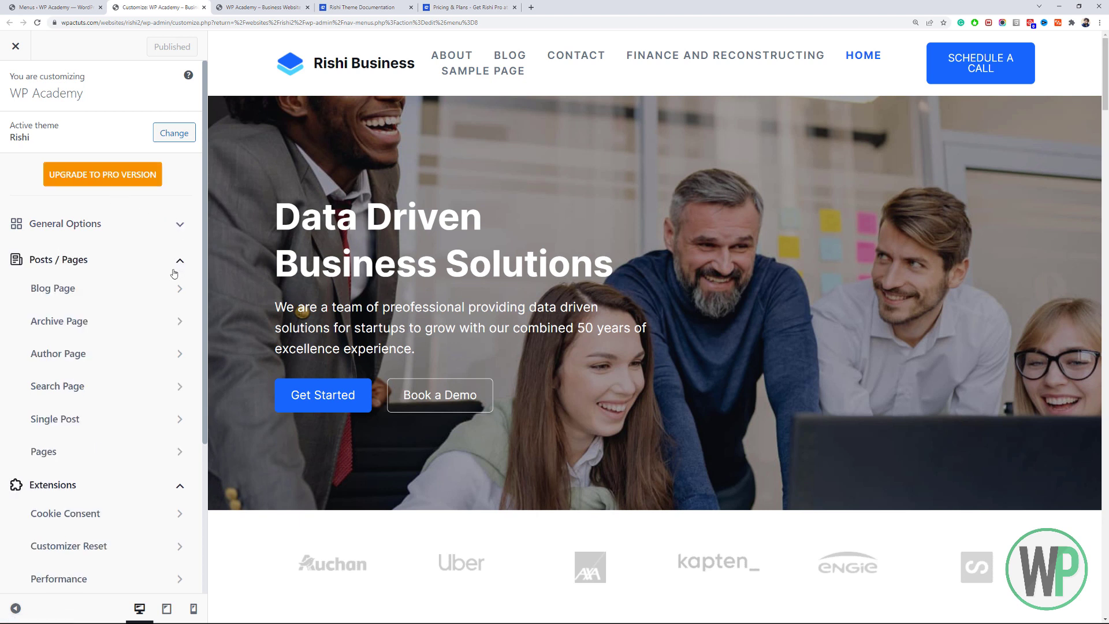
left_click(174, 271)
left_click(168, 302)
left_click(168, 332)
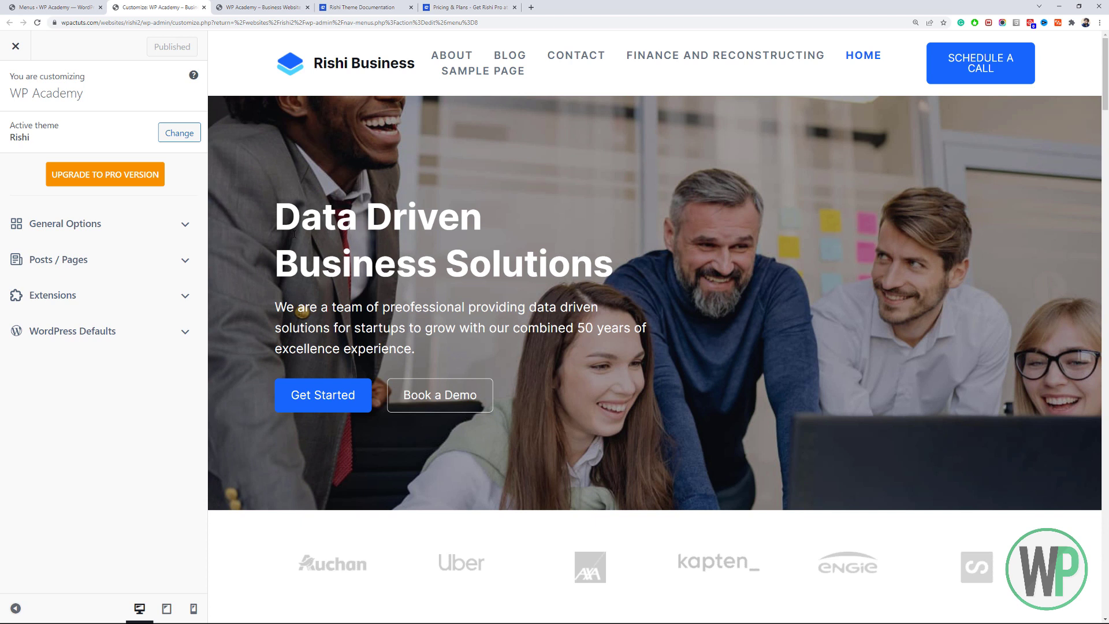
left_click(178, 229)
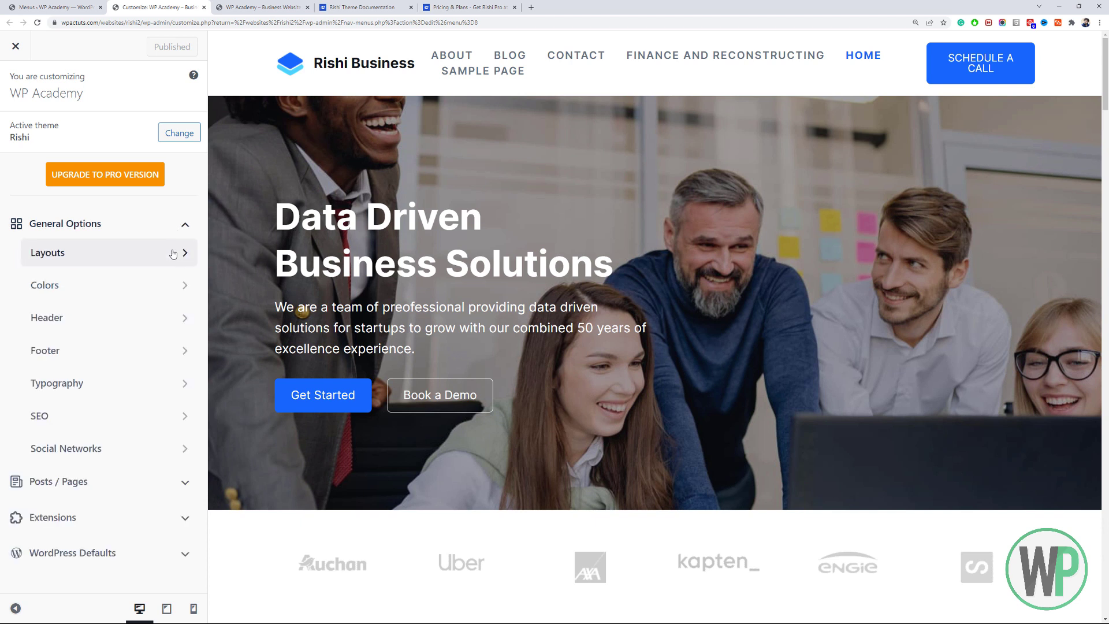
Look through the Layouts > 404 Page settings, then go back and open the Header builder.
left_click(173, 255)
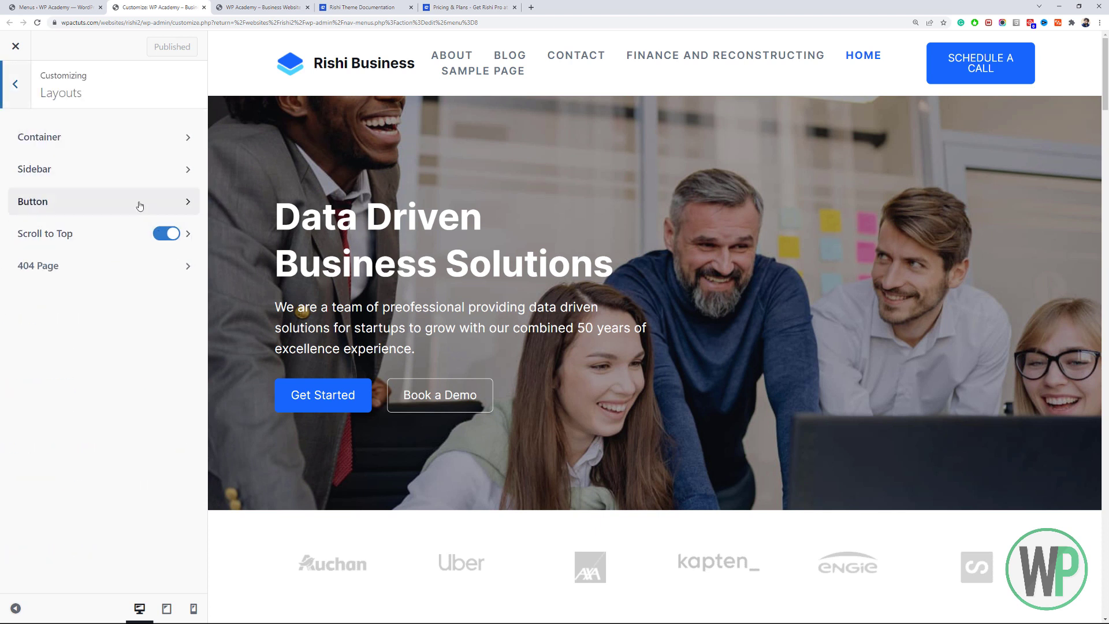
left_click(169, 266)
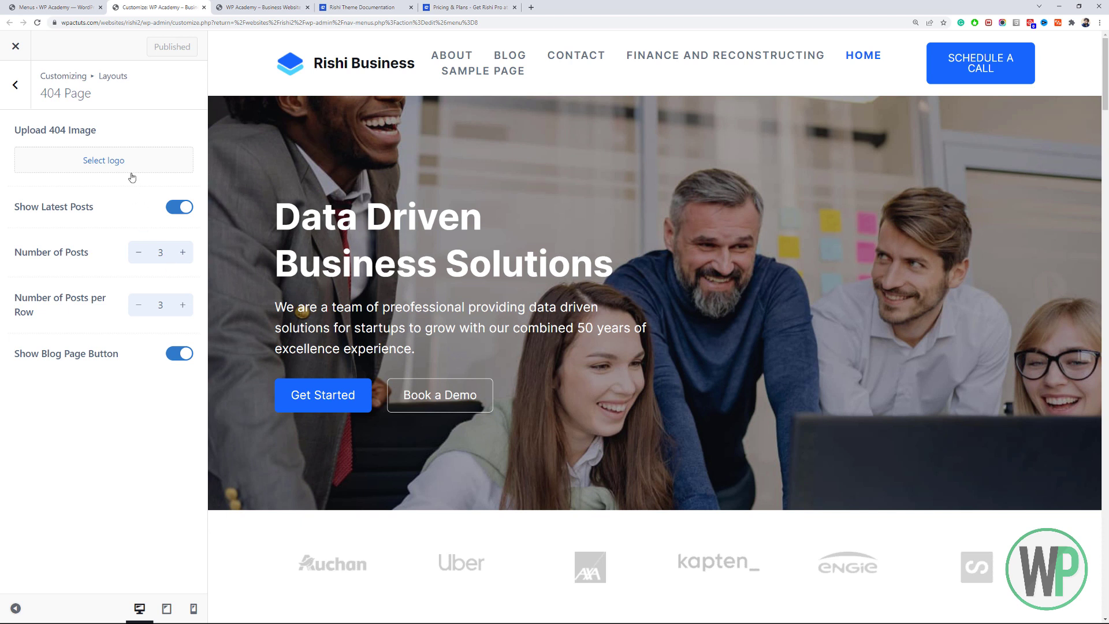
left_click(14, 87)
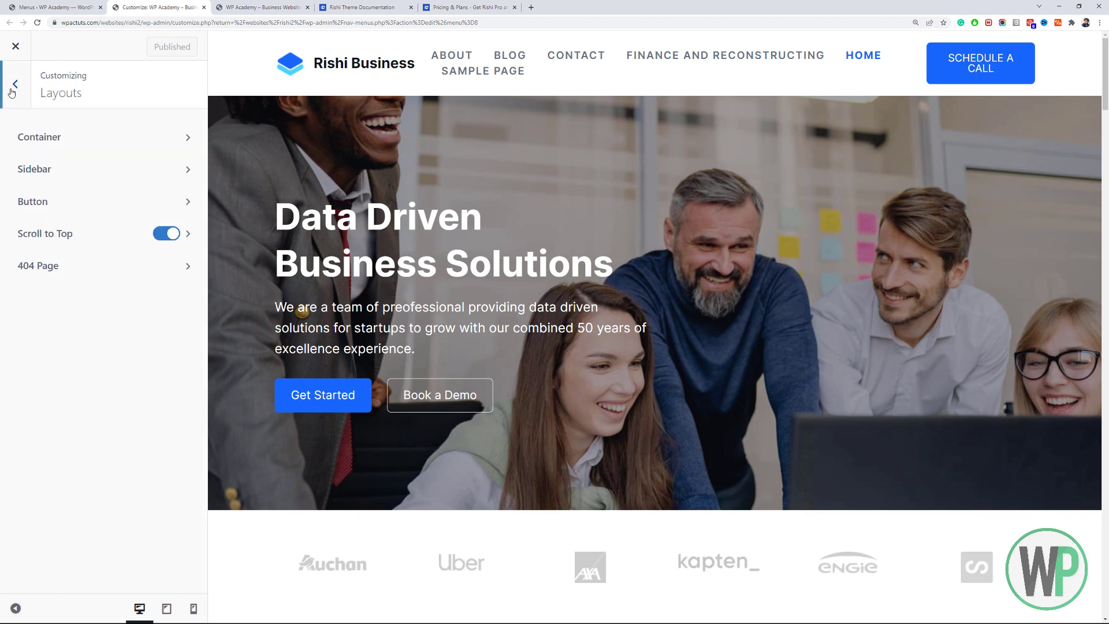
left_click(12, 90)
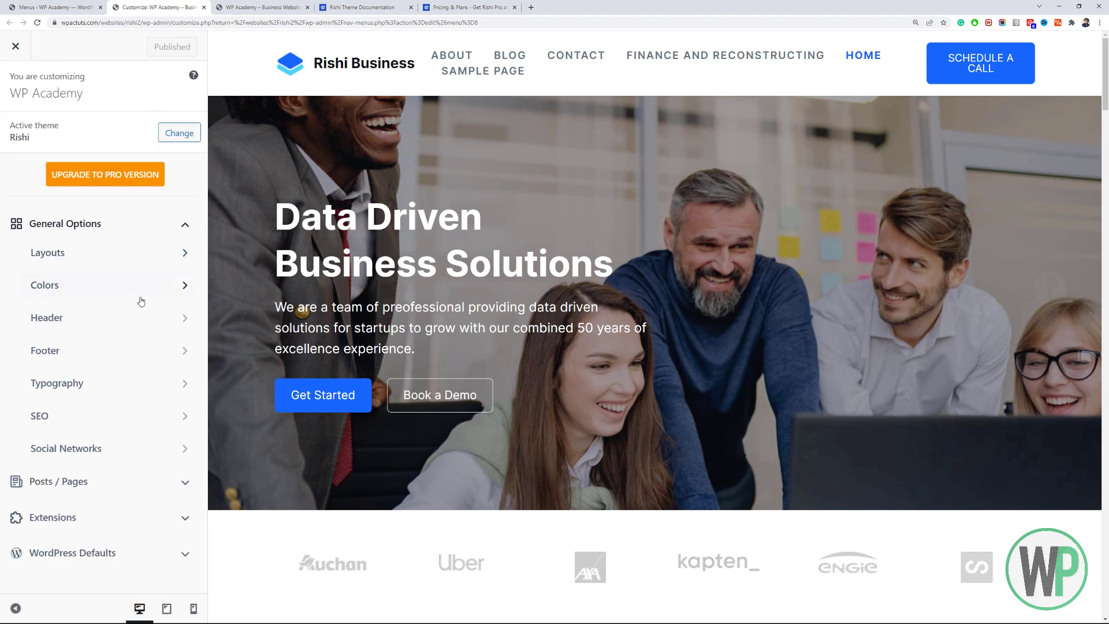
left_click(156, 329)
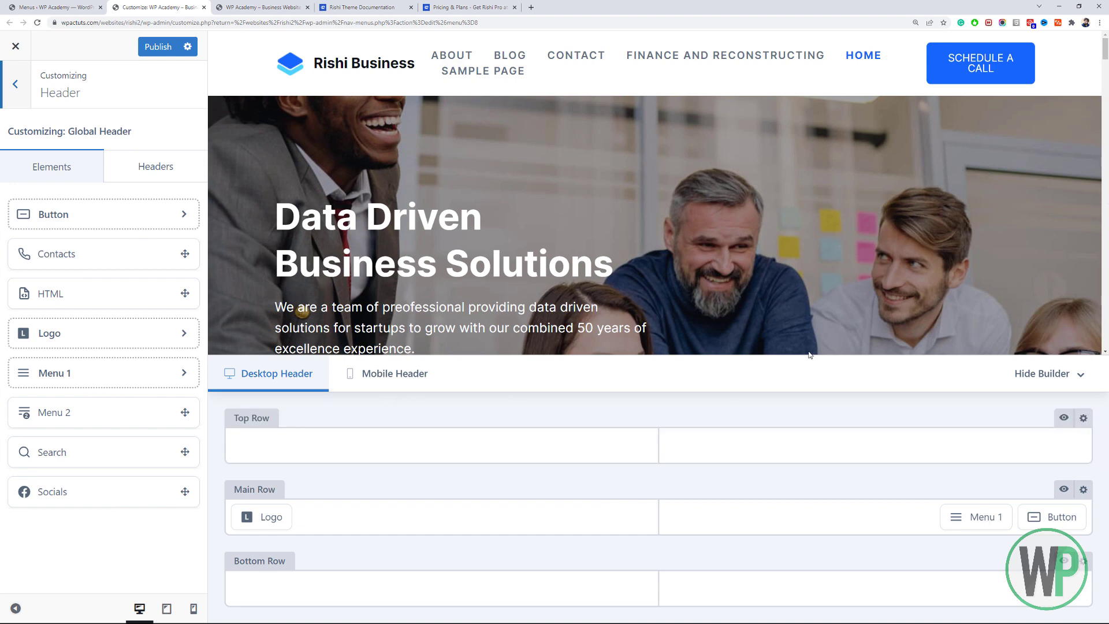
Compare the Mobile and Desktop Header layouts twice, then open the desktop Top Row's settings.
left_click(384, 374)
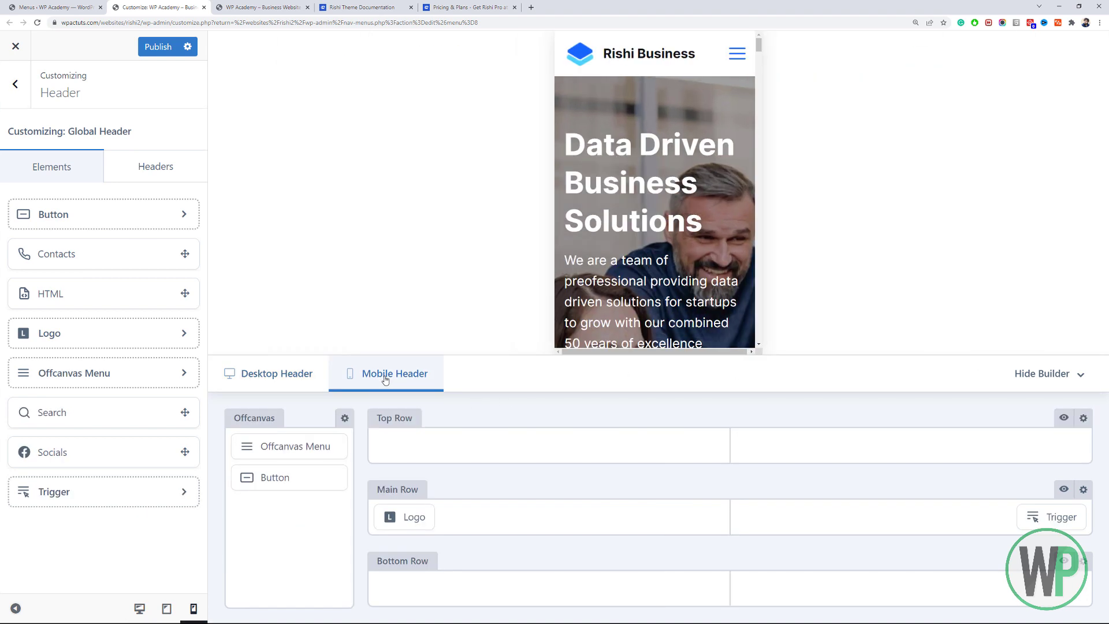
left_click(298, 391)
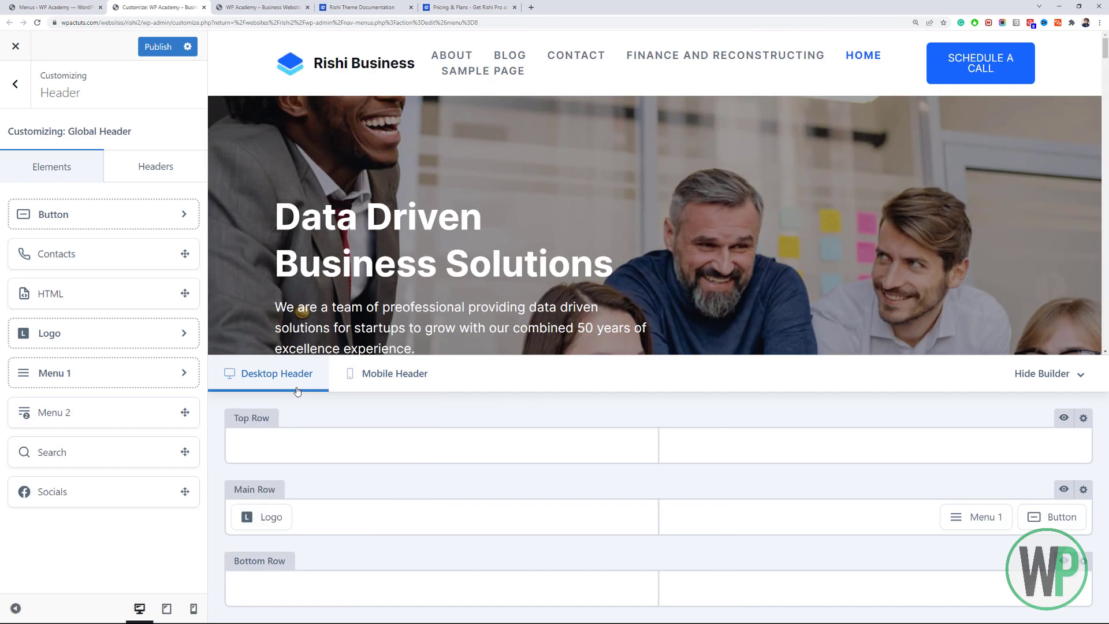
left_click(379, 383)
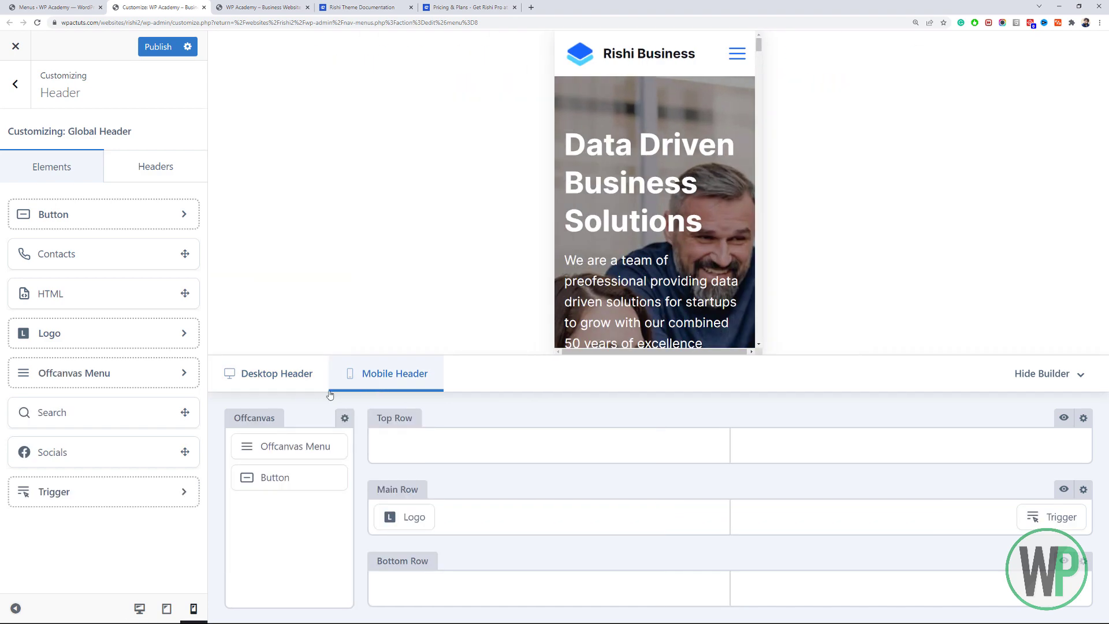
left_click(285, 385)
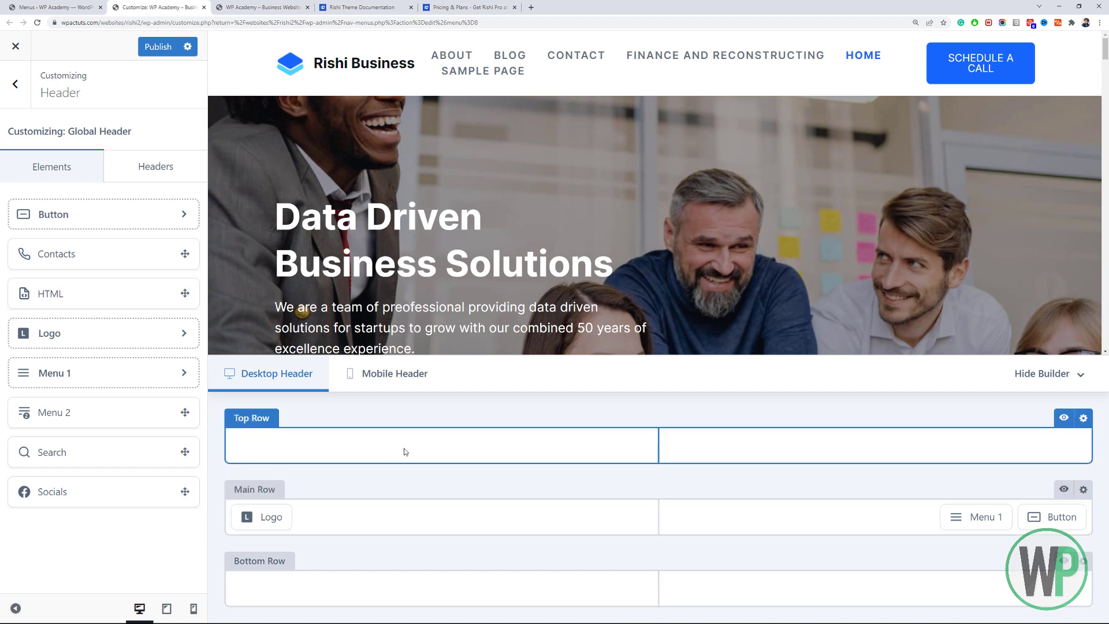
left_click(1083, 418)
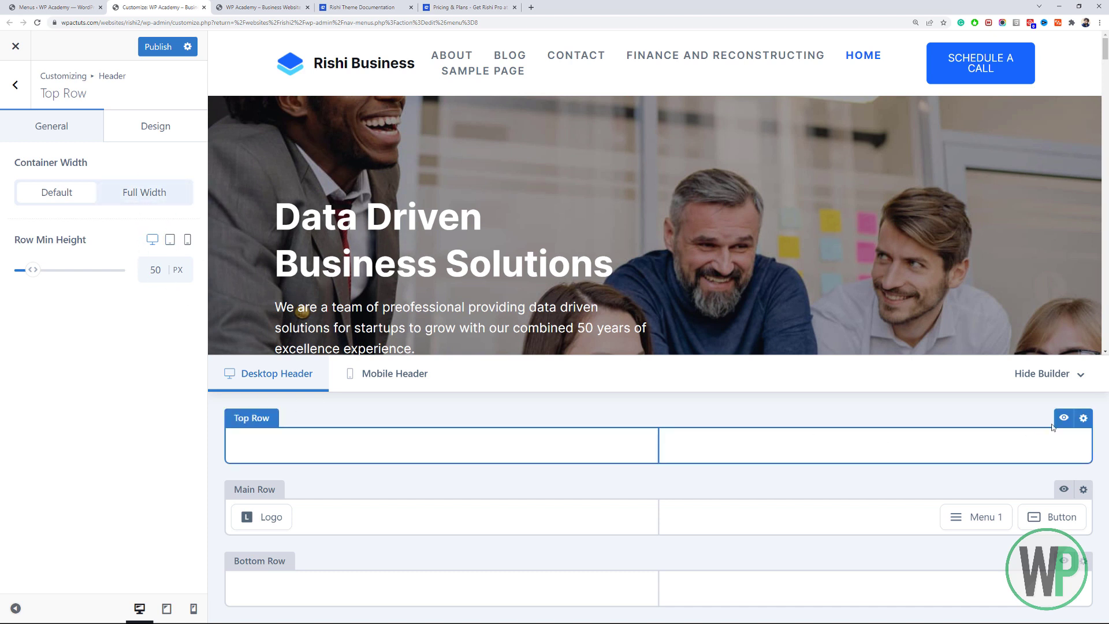
Review the Top Row Design tab, try Full Width but keep Container Width at Default, then open the Logo element.
left_click(143, 139)
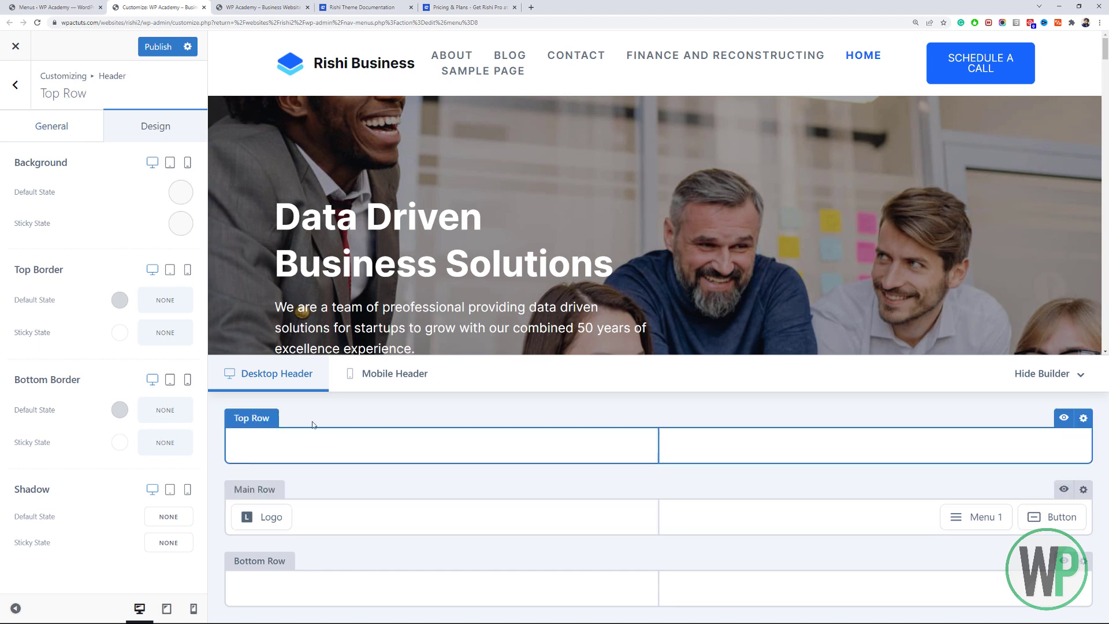
left_click(53, 141)
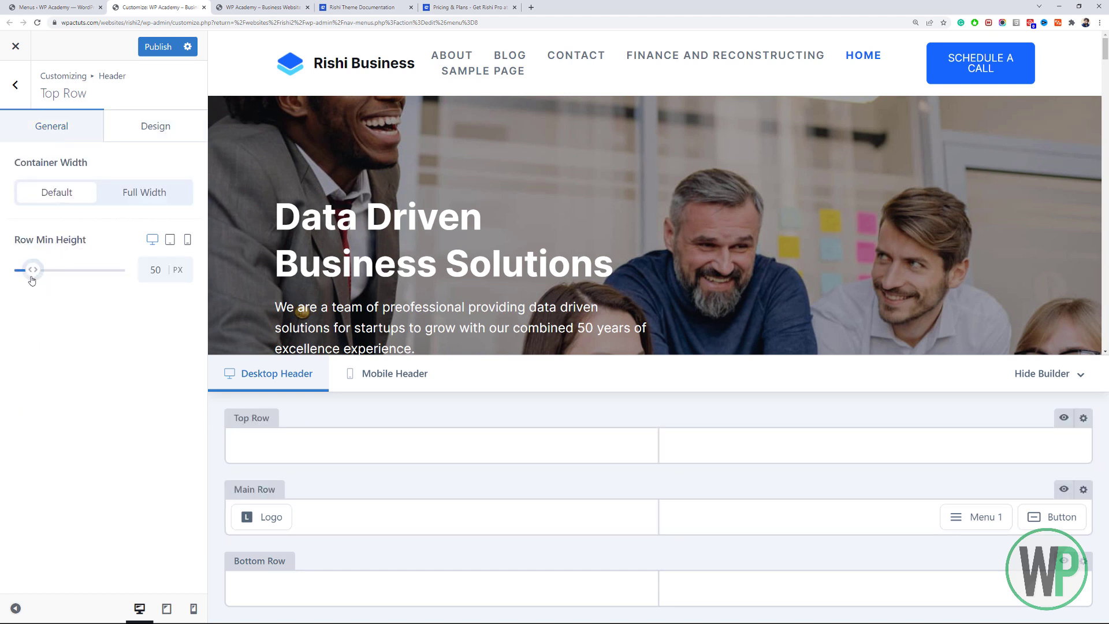
left_click(142, 203)
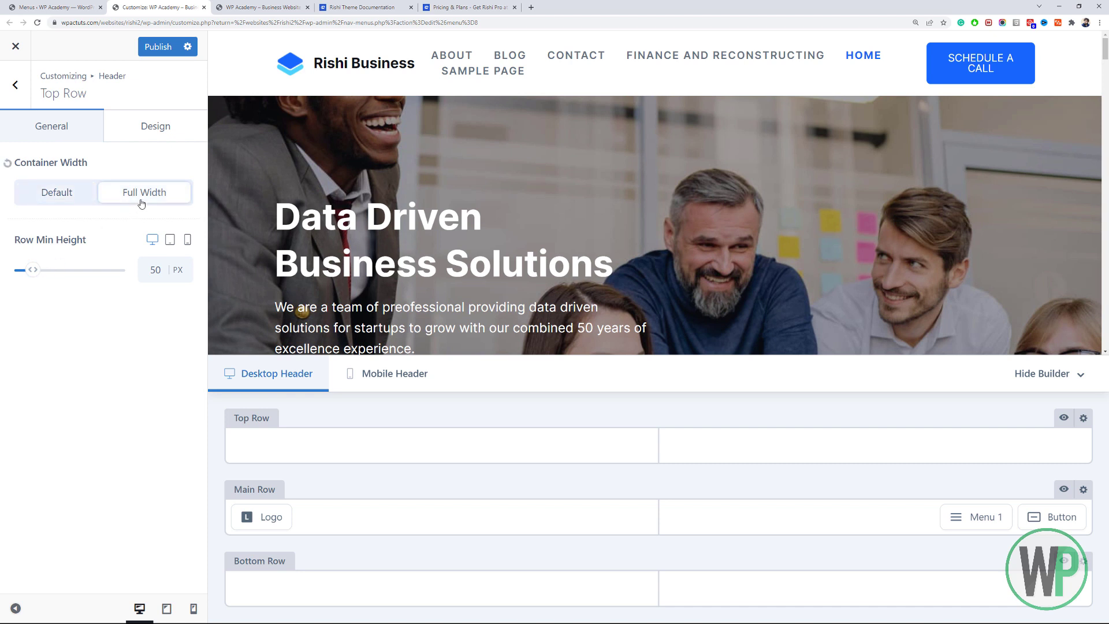
left_click(79, 202)
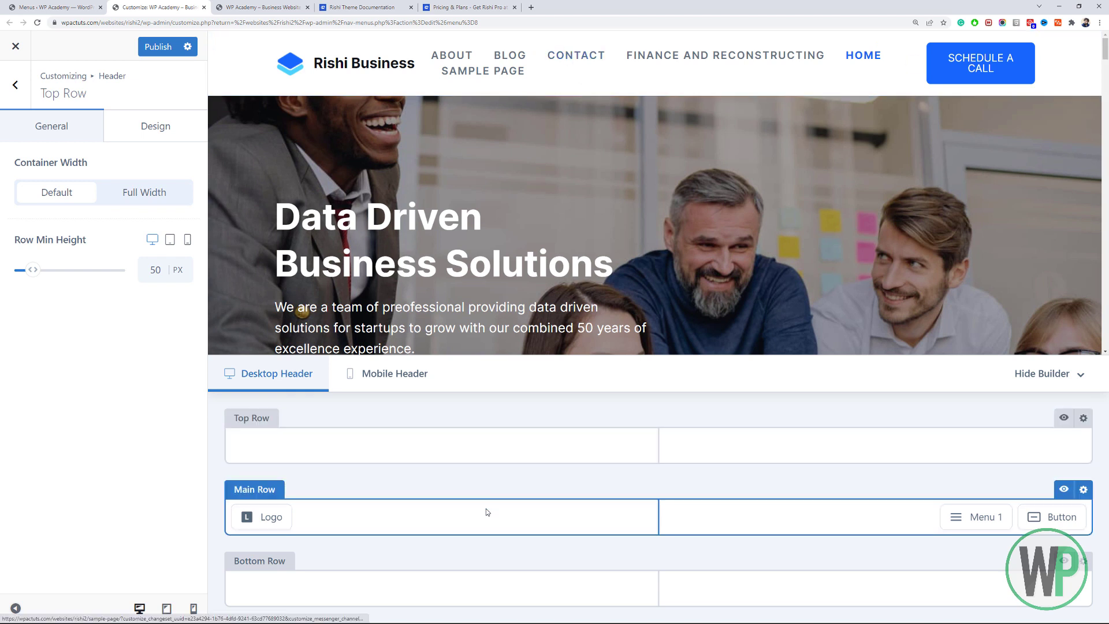
left_click(263, 516)
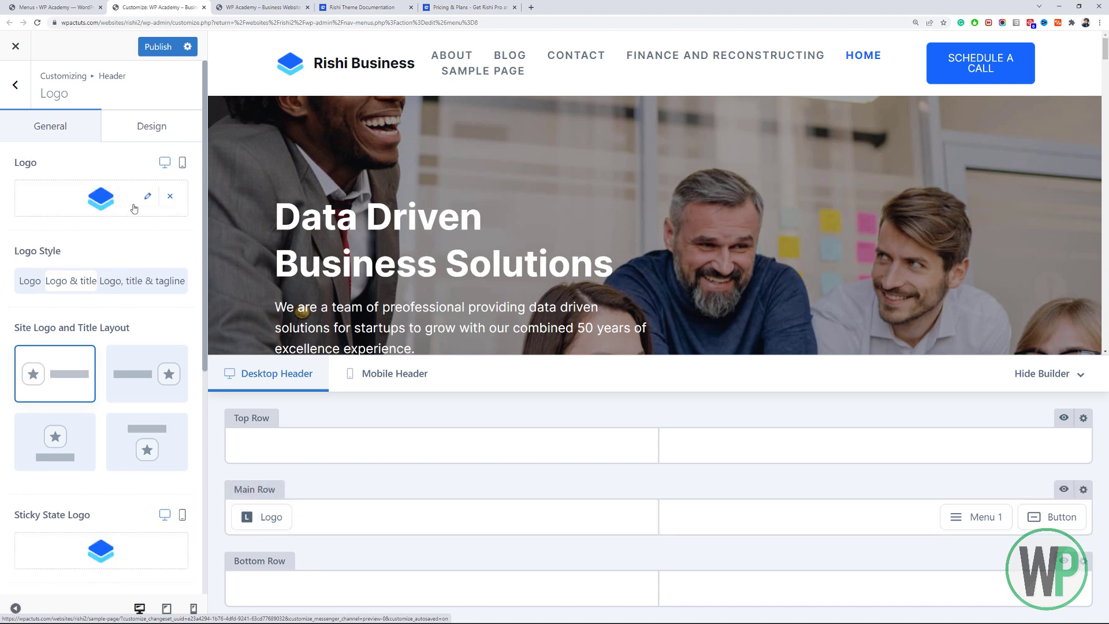
Upload the WP Academy image file as the new header logo.
left_click(144, 203)
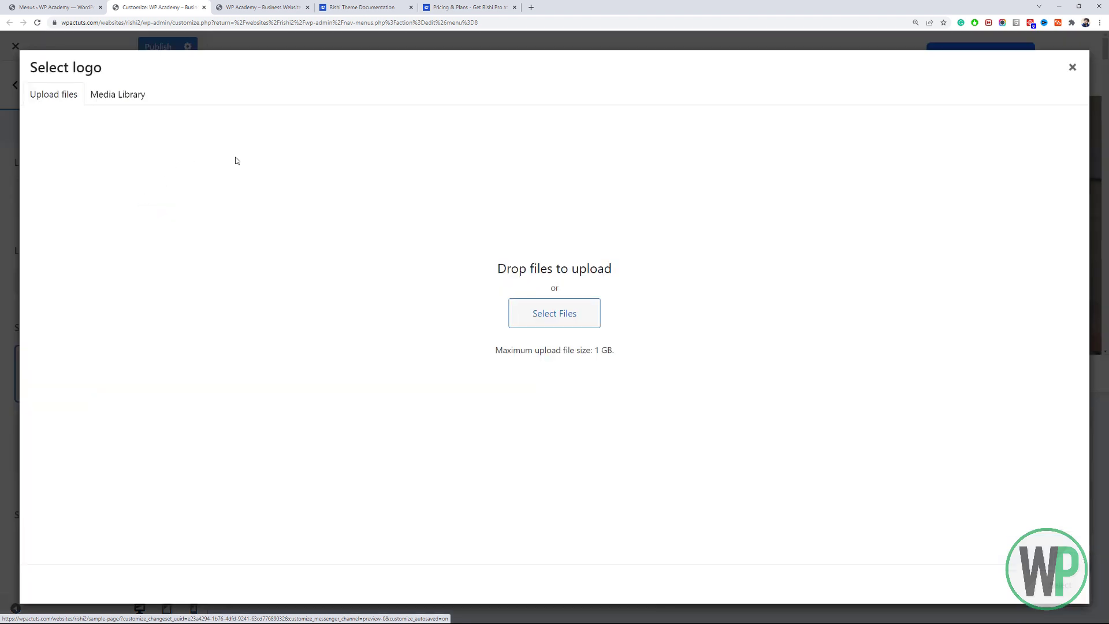
left_click(519, 312)
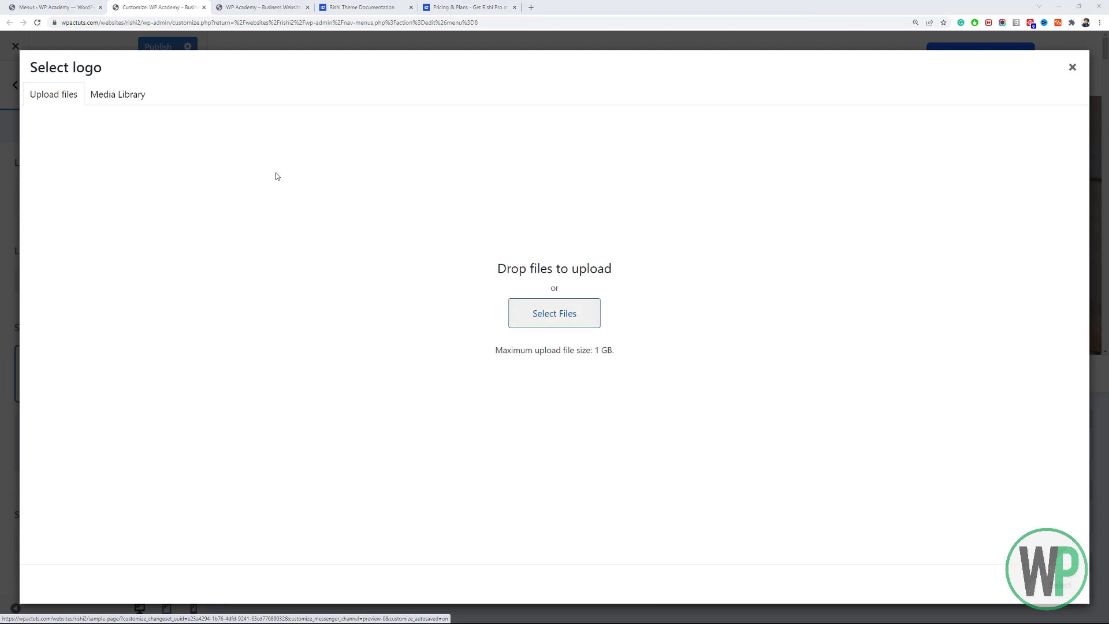
left_click(350, 159)
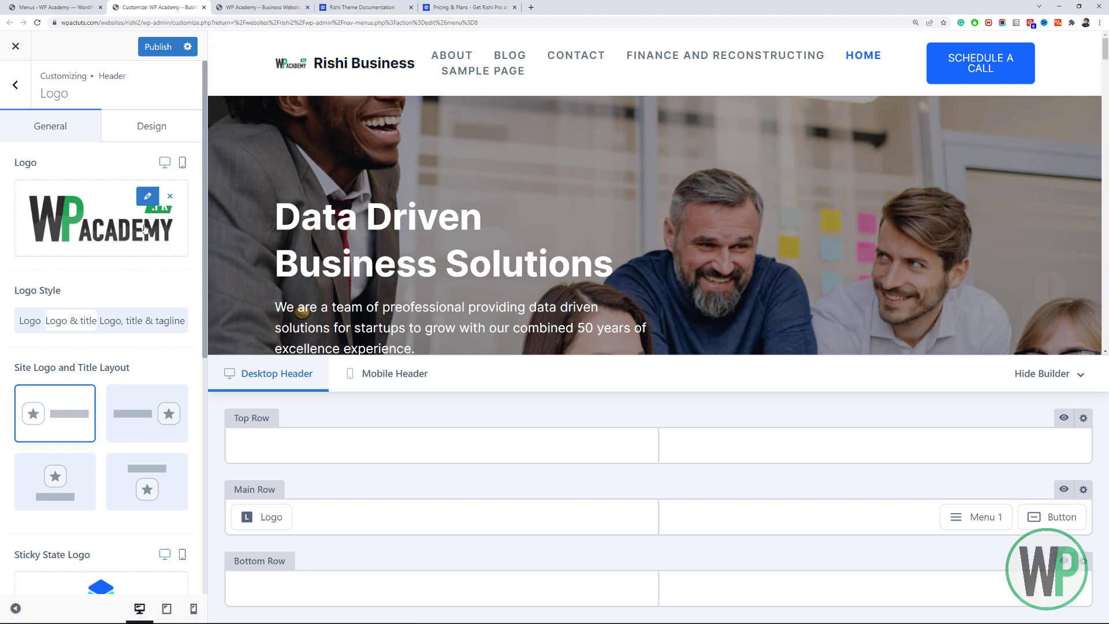
scroll(105, 362, "down", 2)
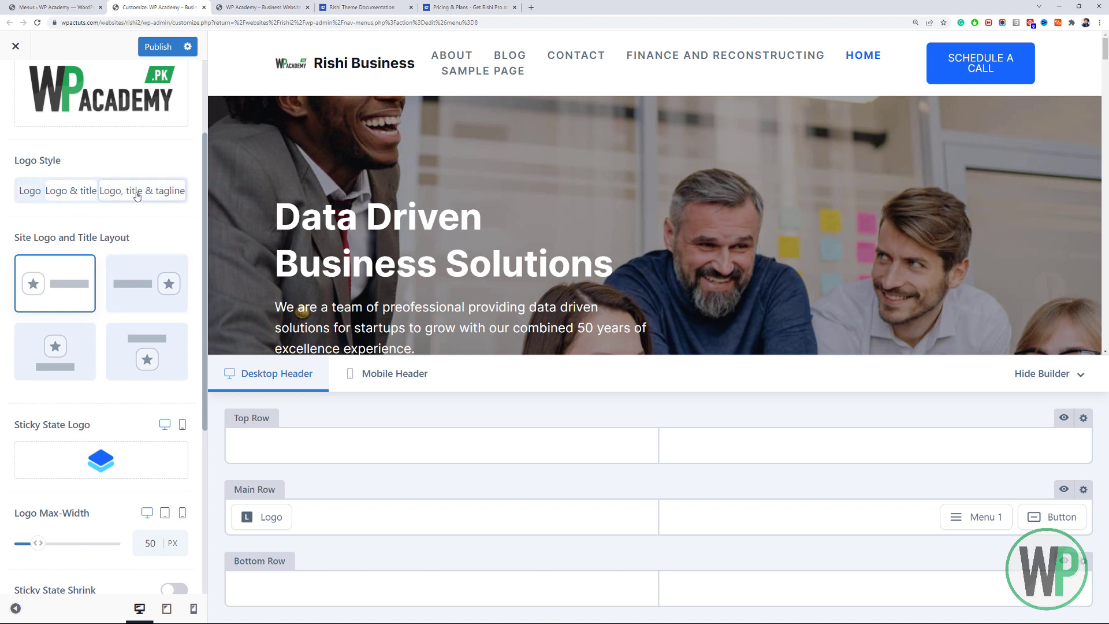
Set Logo Style to Logo only and Logo Max-Width to 150 PX.
left_click(30, 191)
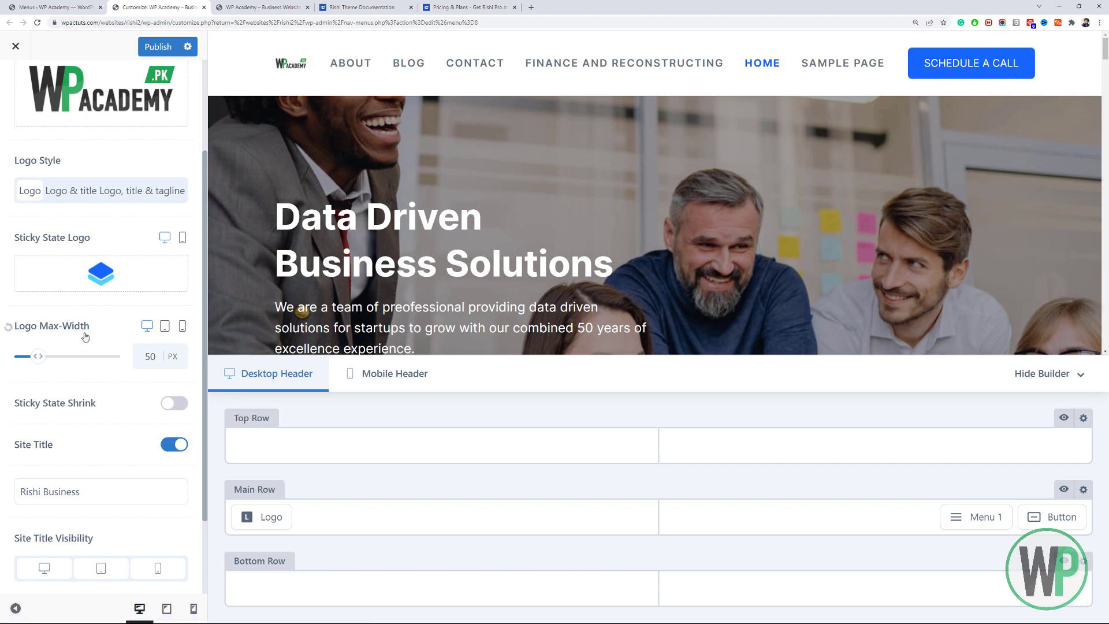
left_click_drag(38, 357, 67, 359)
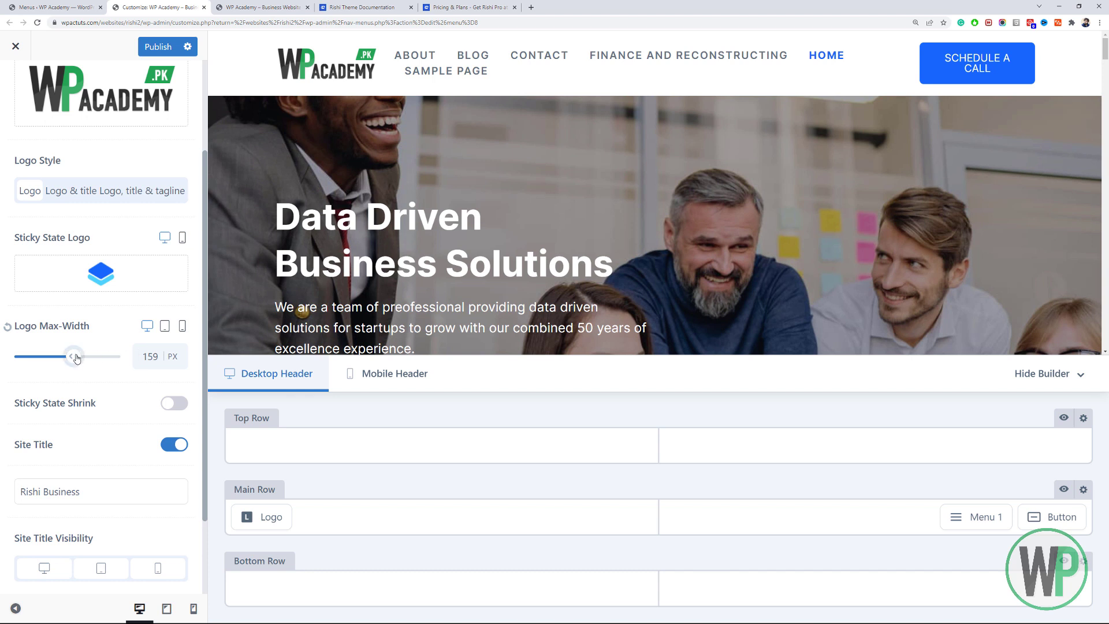
left_click_drag(77, 359, 81, 358)
double_click(145, 359)
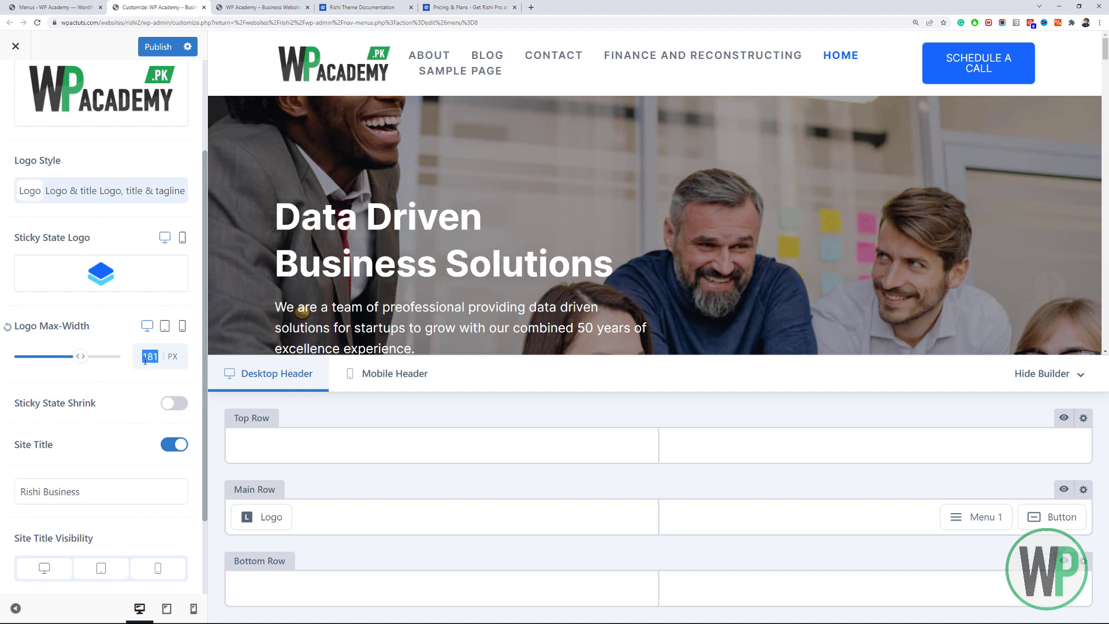
type("150")
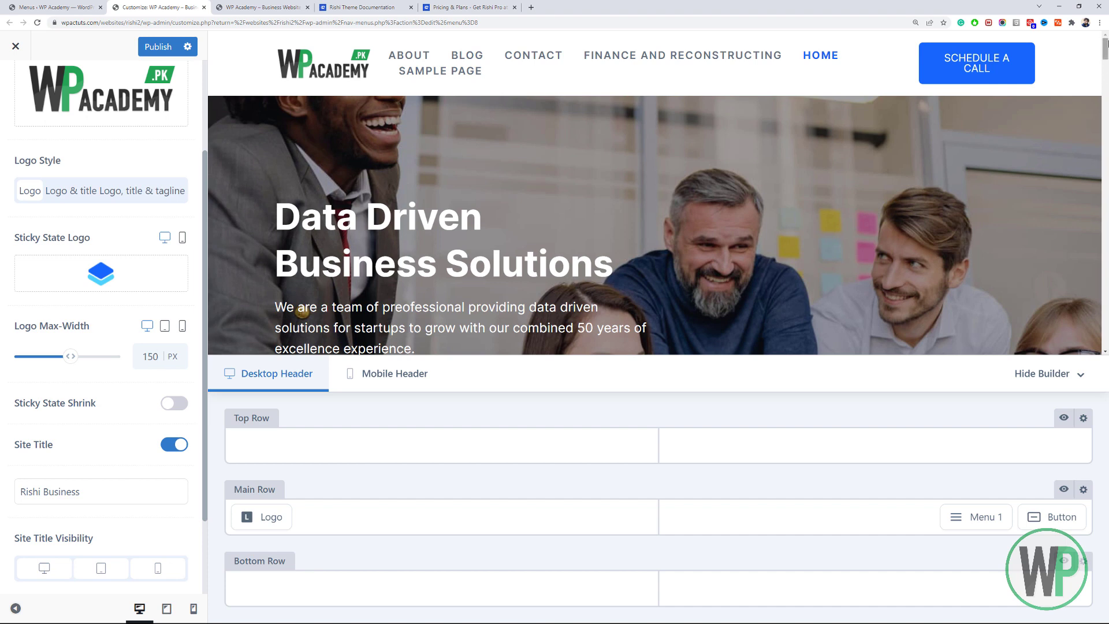
mouse_move(1108, 41)
left_mouse_down()
mouse_move(1108, 66)
mouse_move(1107, 48)
left_mouse_up()
Upload logi-circle-medium.png and use it as the Sticky State Logo.
mouse_move(85, 287)
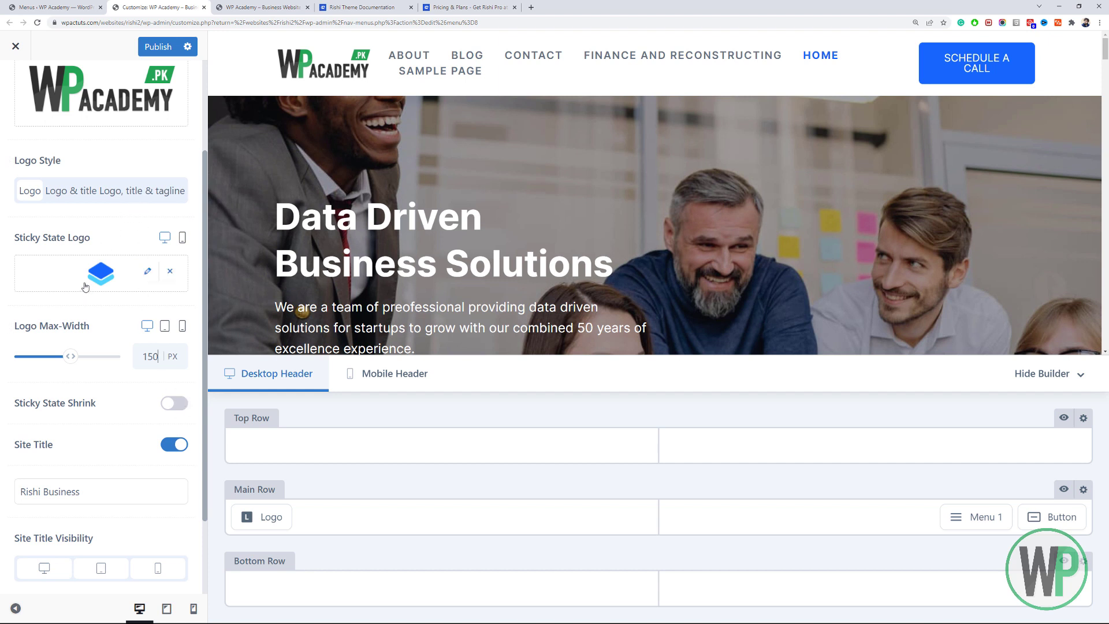
left_click(149, 273)
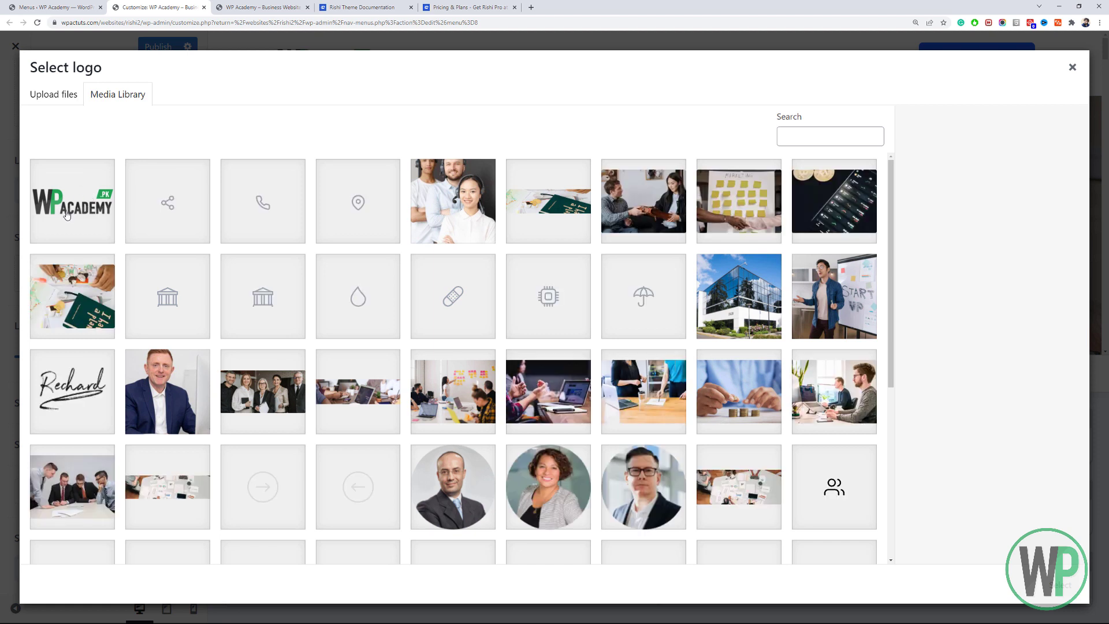
left_click(76, 99)
left_click(542, 319)
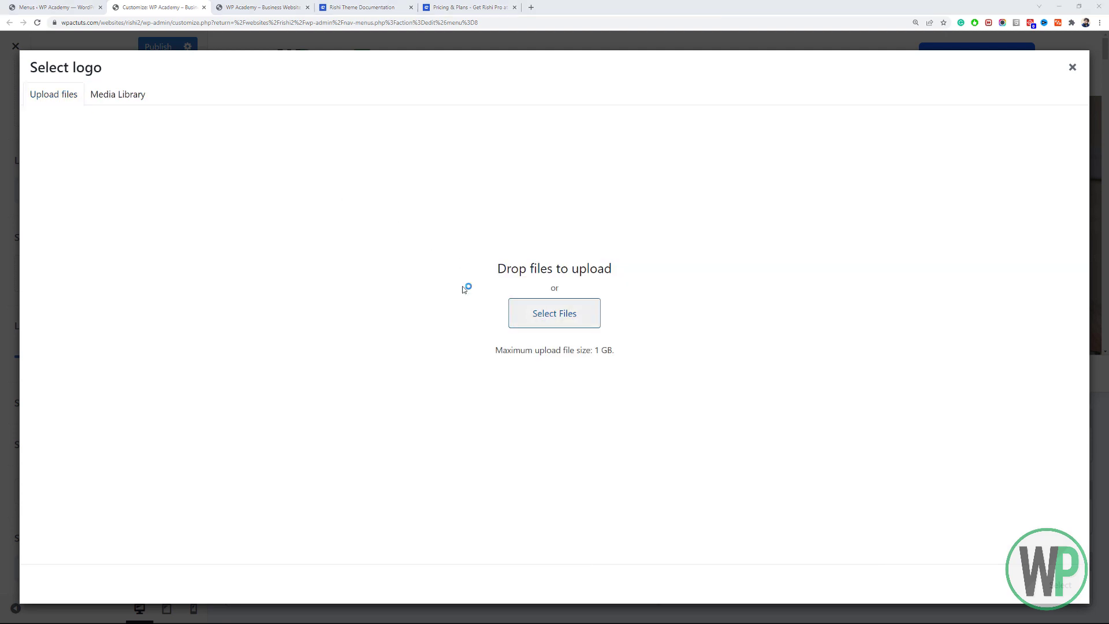
left_click(345, 241)
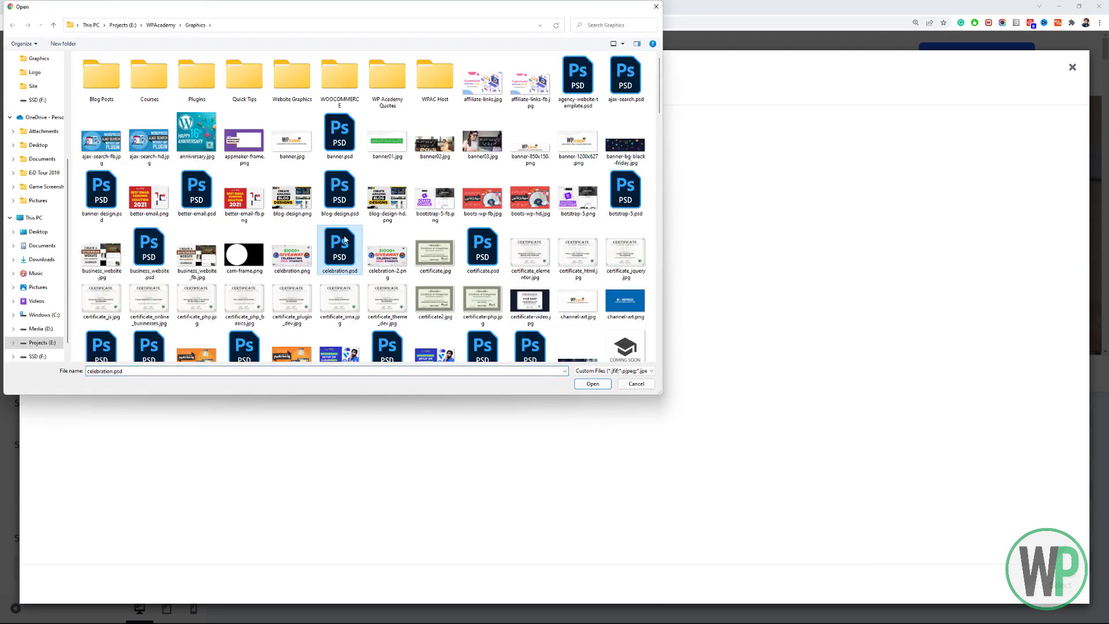
key("l")
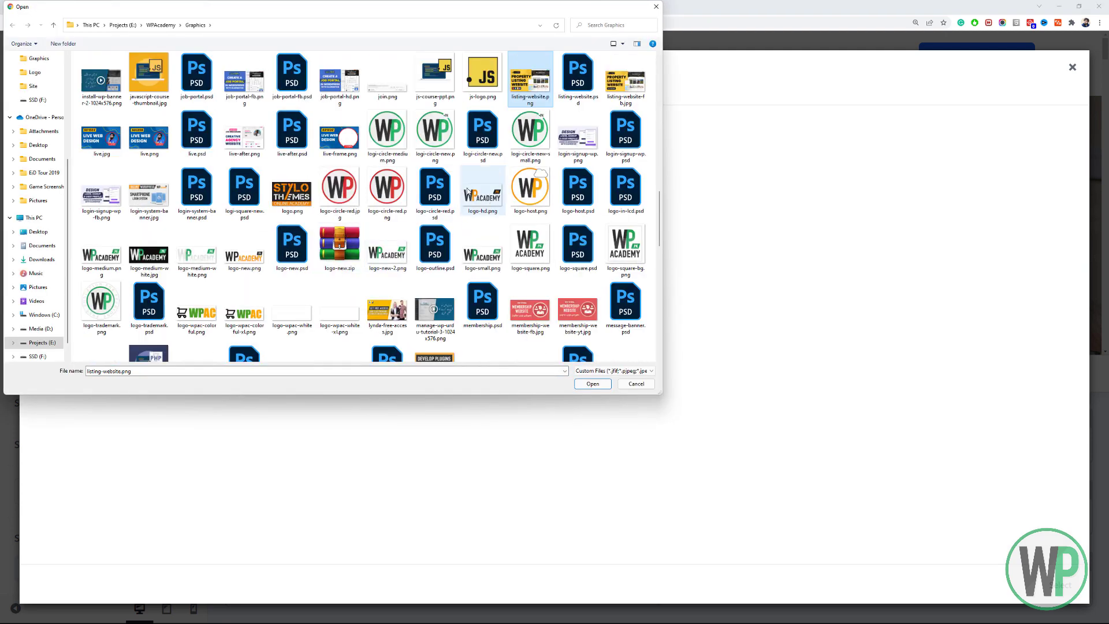
double_click(404, 146)
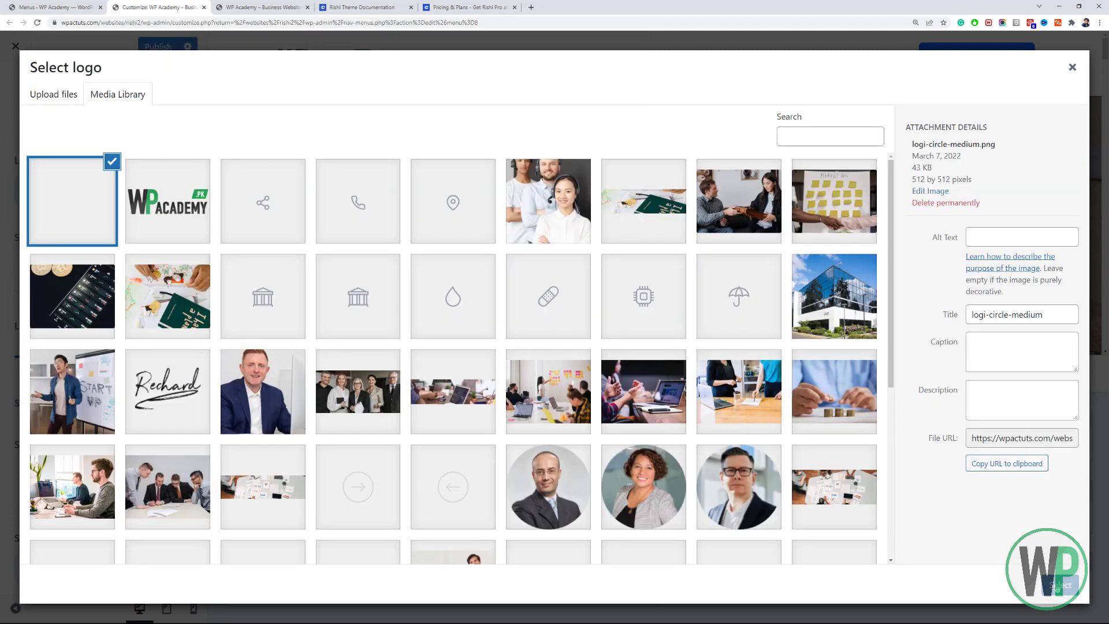
left_click(1059, 585)
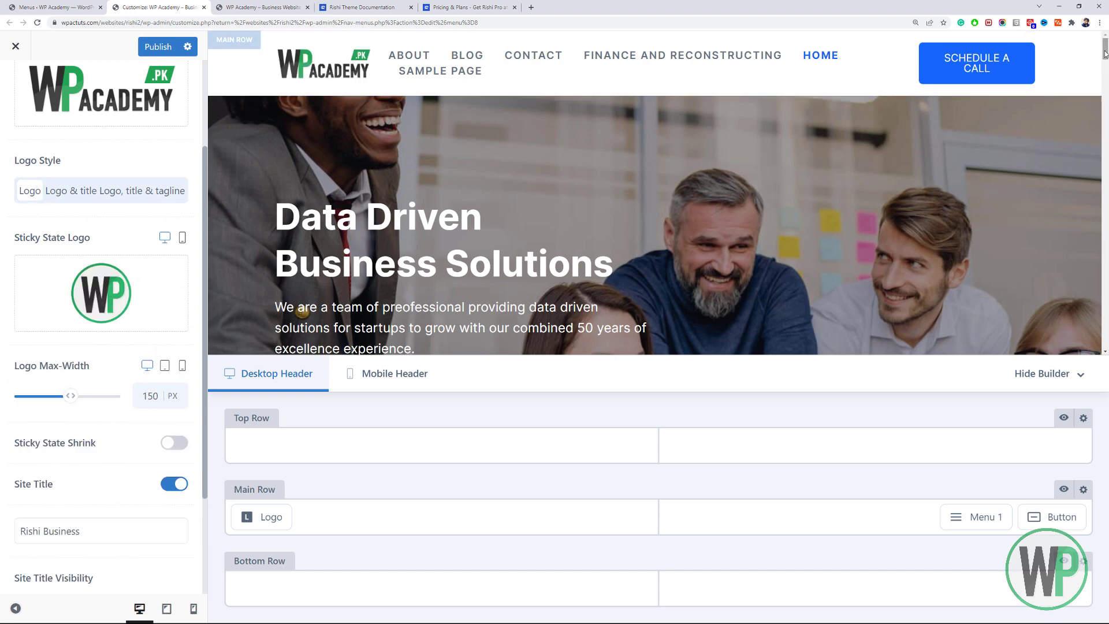
mouse_move(1105, 48)
left_mouse_down()
mouse_move(1106, 72)
mouse_move(1106, 40)
left_mouse_up()
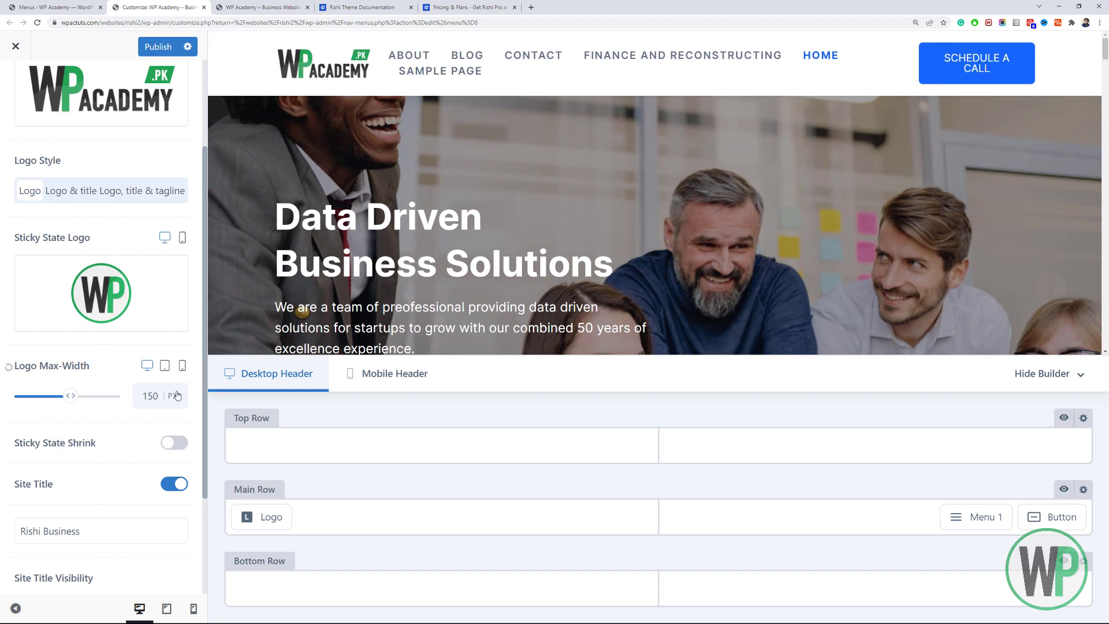
Enable Sticky State Shrink and set the sticky Logo Height to 30%.
left_click(175, 443)
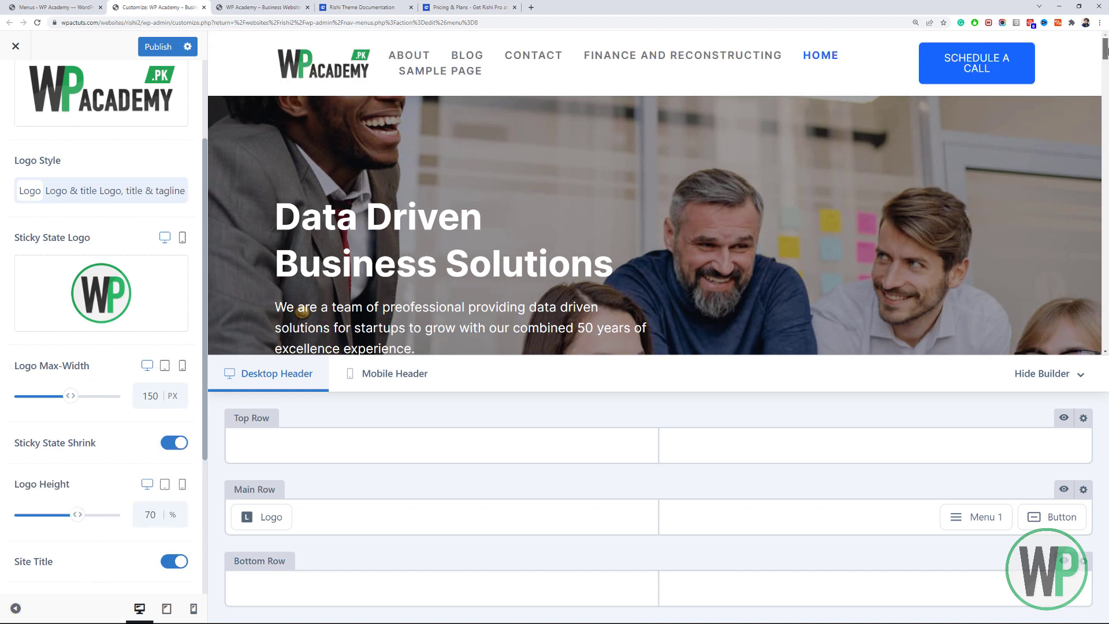
left_click_drag(1105, 48, 1106, 62)
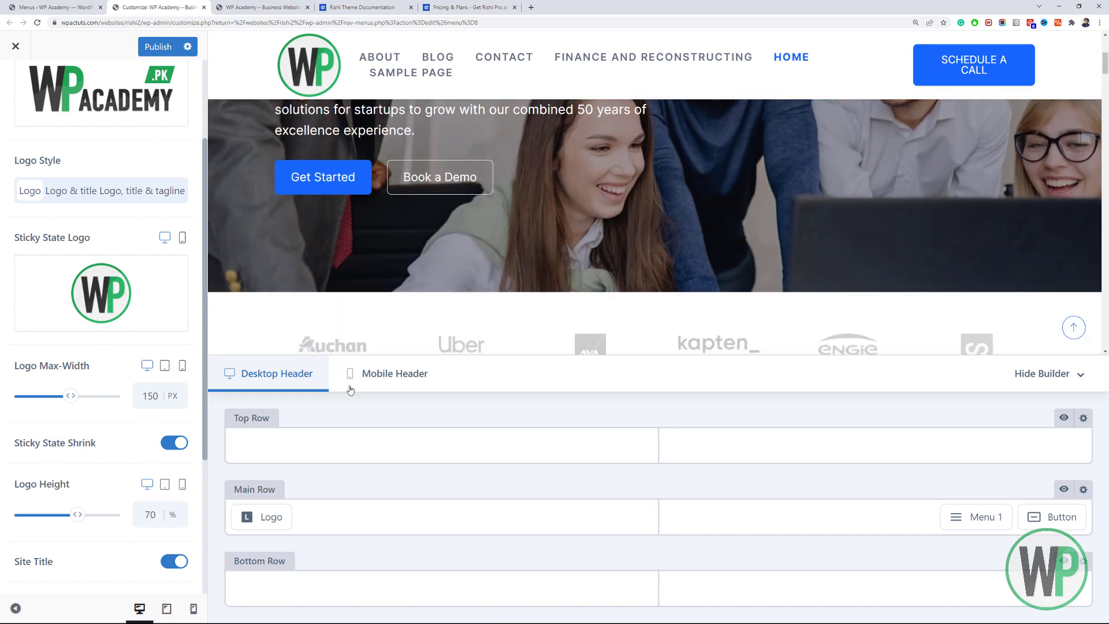
double_click(145, 508)
type("50")
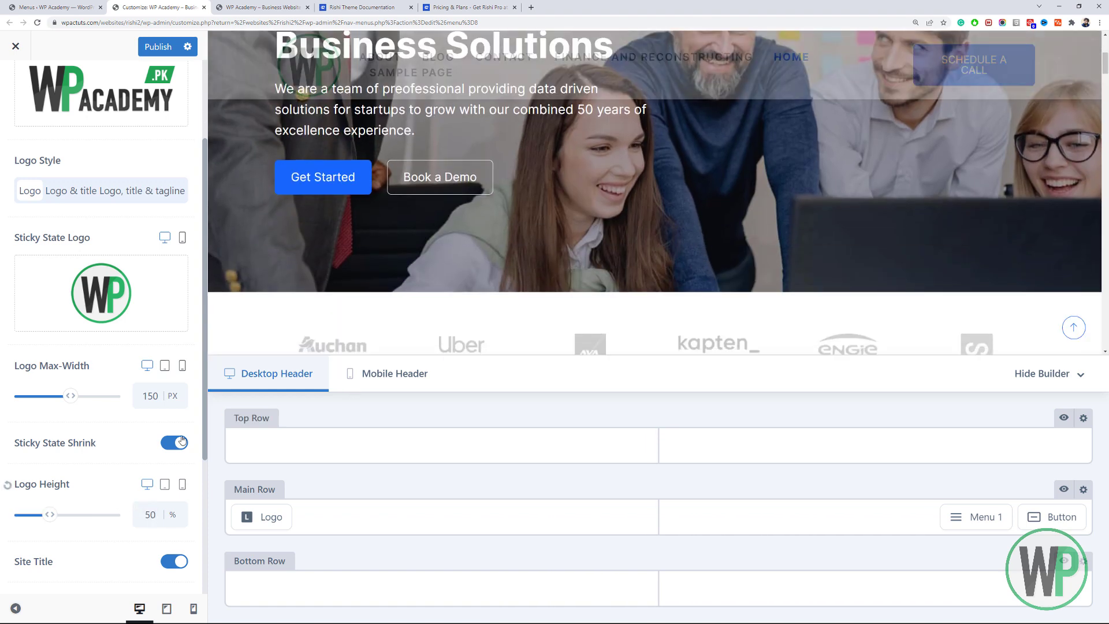
mouse_move(1106, 61)
left_mouse_down()
mouse_move(1107, 31)
mouse_move(1107, 62)
left_mouse_up()
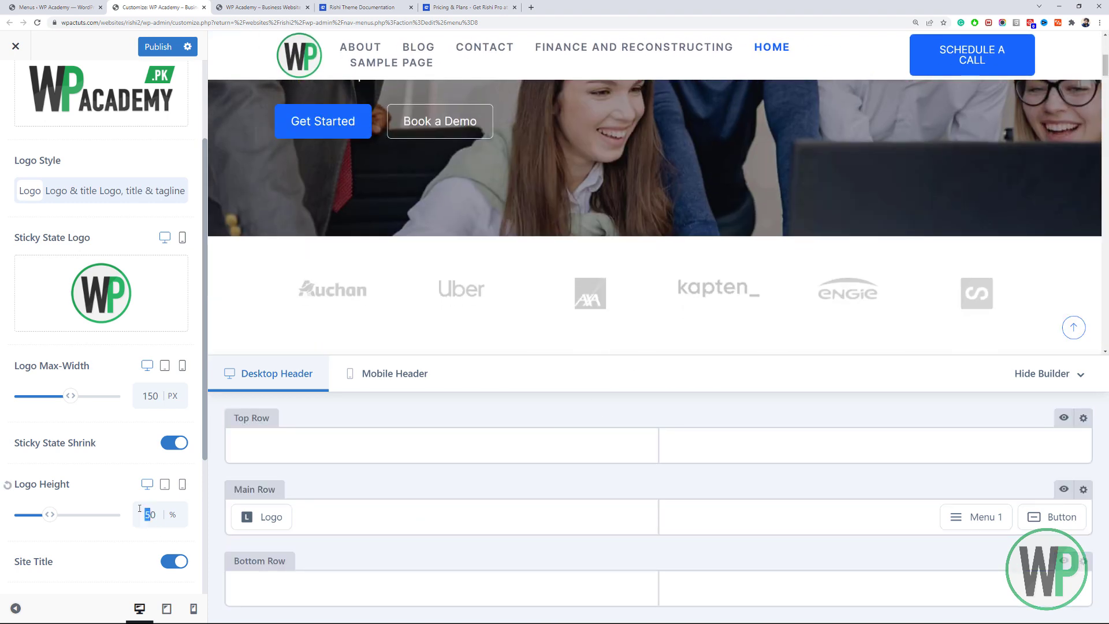
type("3")
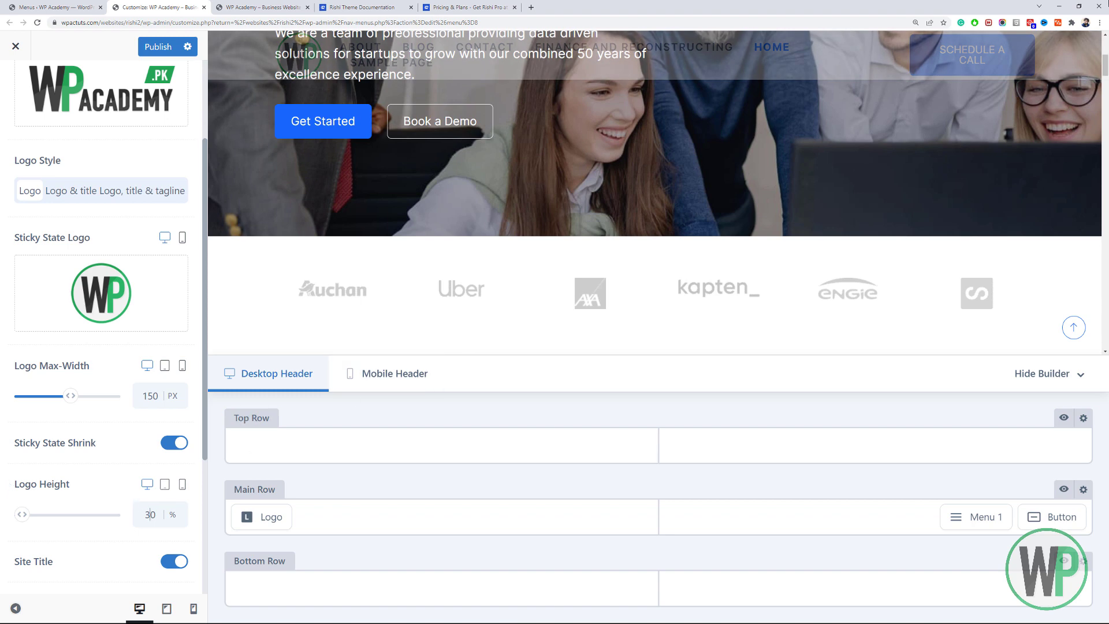
mouse_move(1107, 65)
left_mouse_down()
mouse_move(1107, 41)
mouse_move(1105, 81)
mouse_move(1106, 42)
mouse_move(1105, 55)
left_mouse_up()
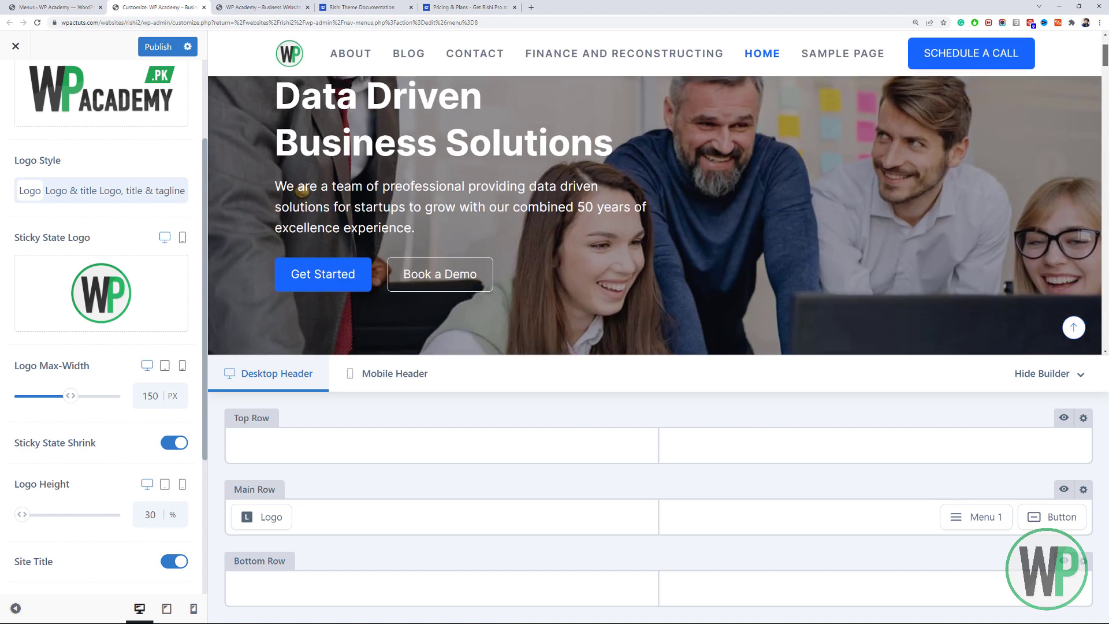
Turn off the Site Title and glance at the logo's Design tab before returning to General.
left_click(165, 564)
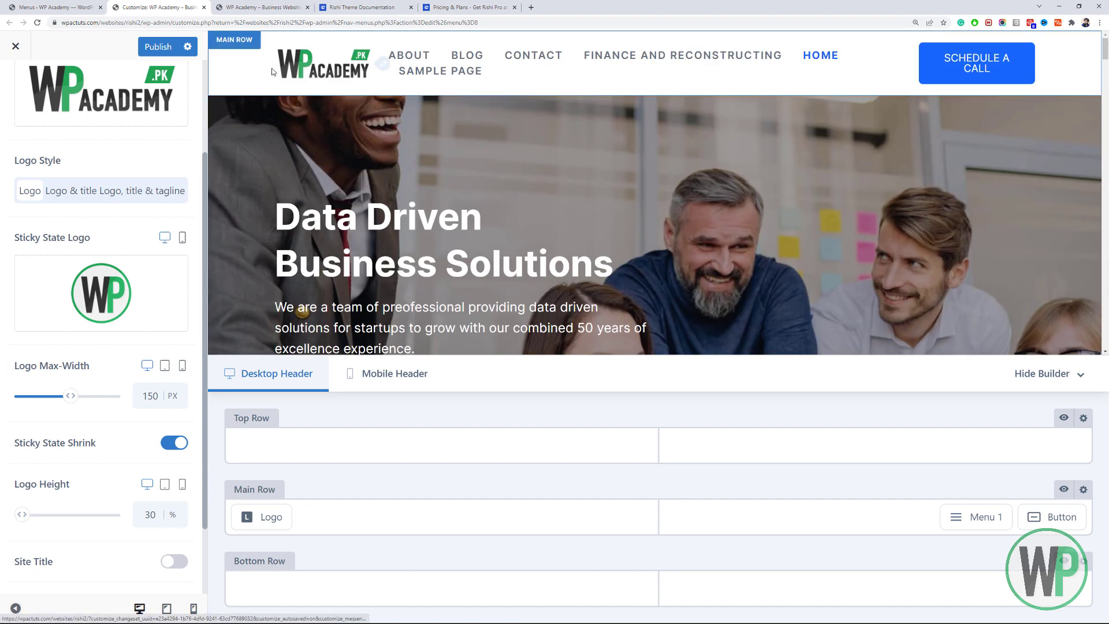
scroll(119, 254, "down", 2)
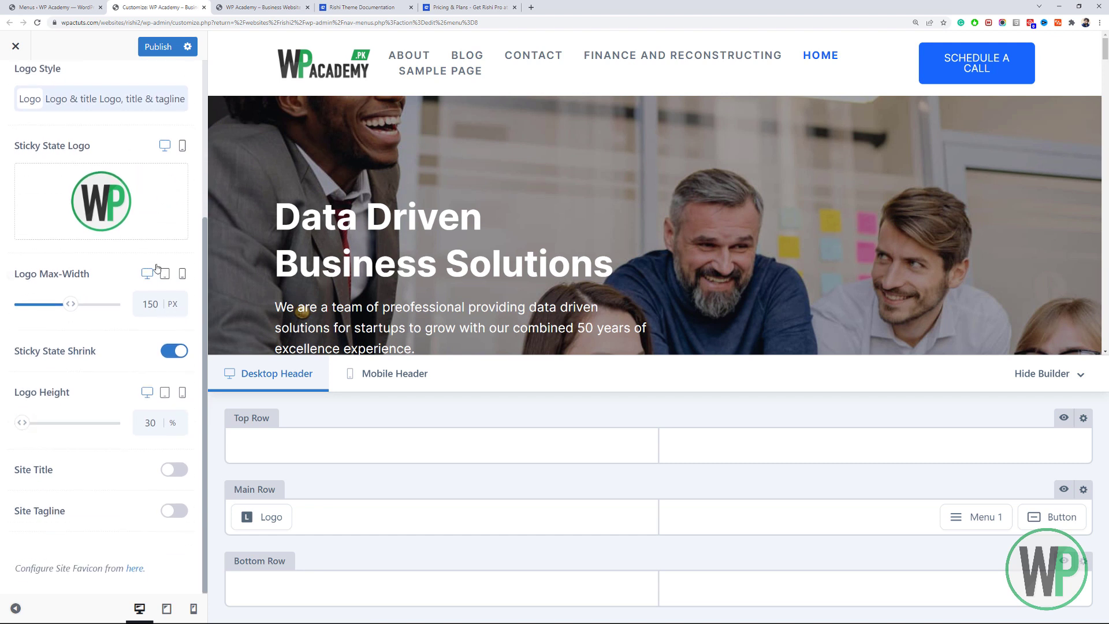
scroll(105, 411, "up", 5)
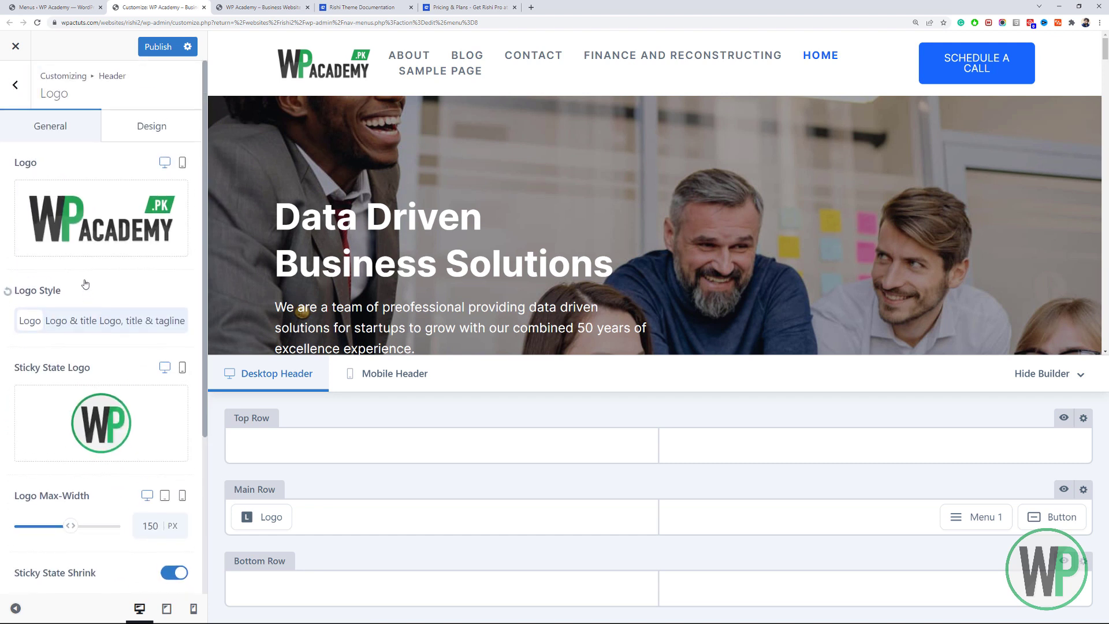
left_click(142, 120)
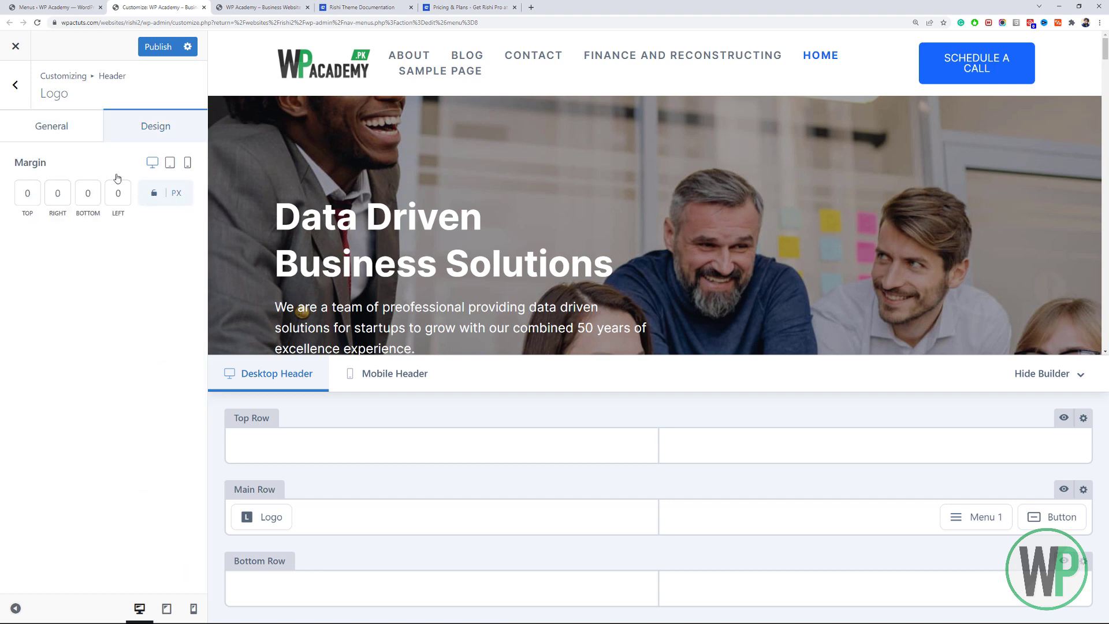
left_click(66, 138)
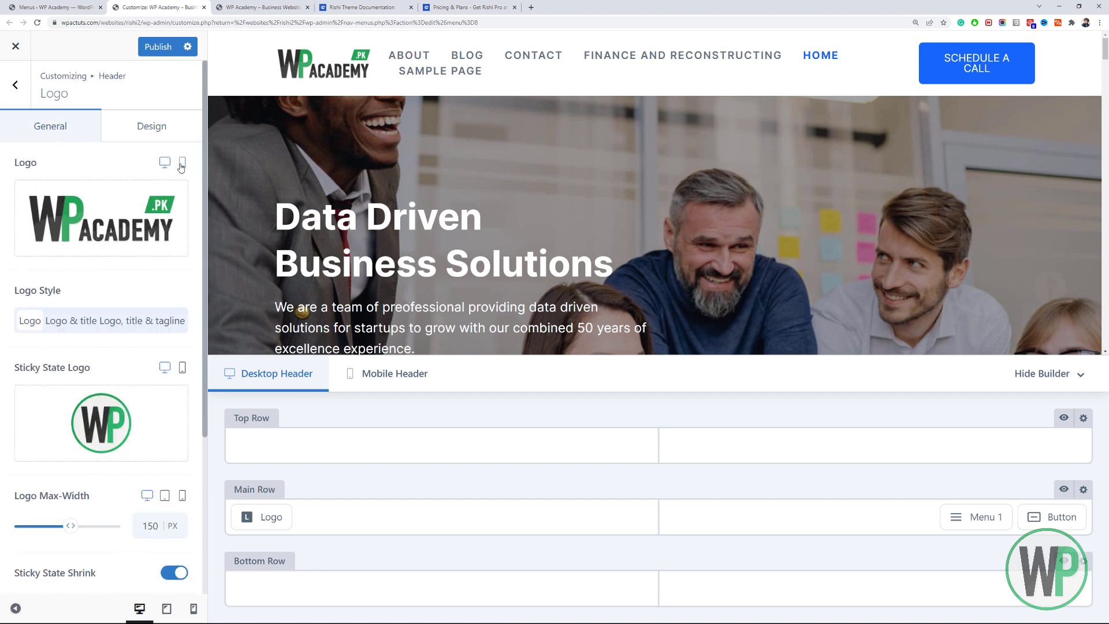
Give the logo a 100 PX max-width on tablet, restore desktop preview, and return to the header elements.
left_click(182, 164)
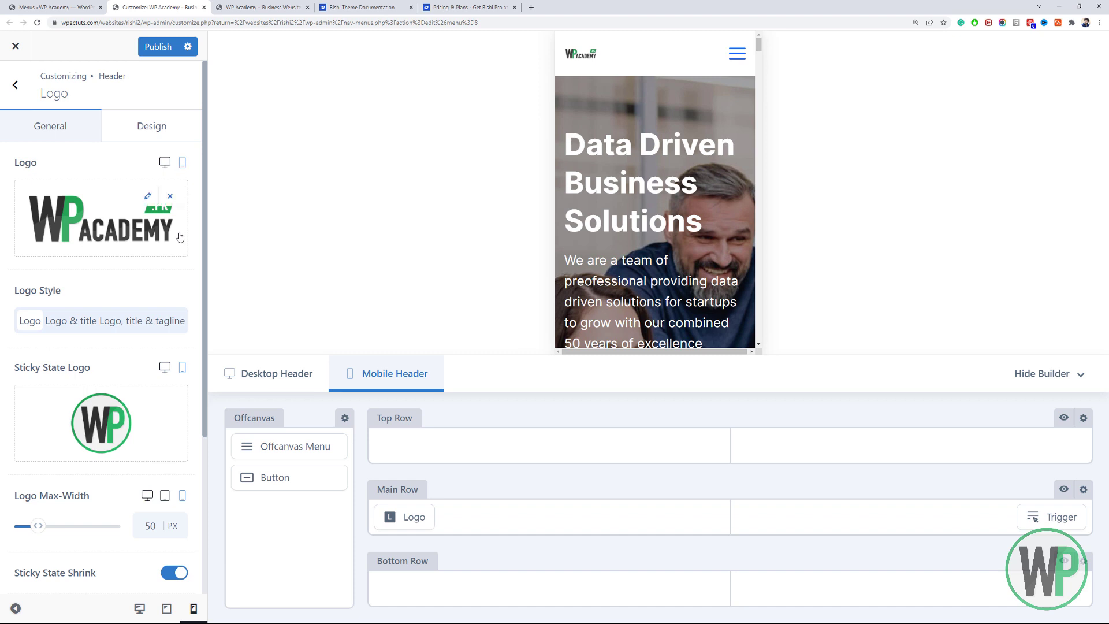
mouse_move(165, 213)
left_click(166, 497)
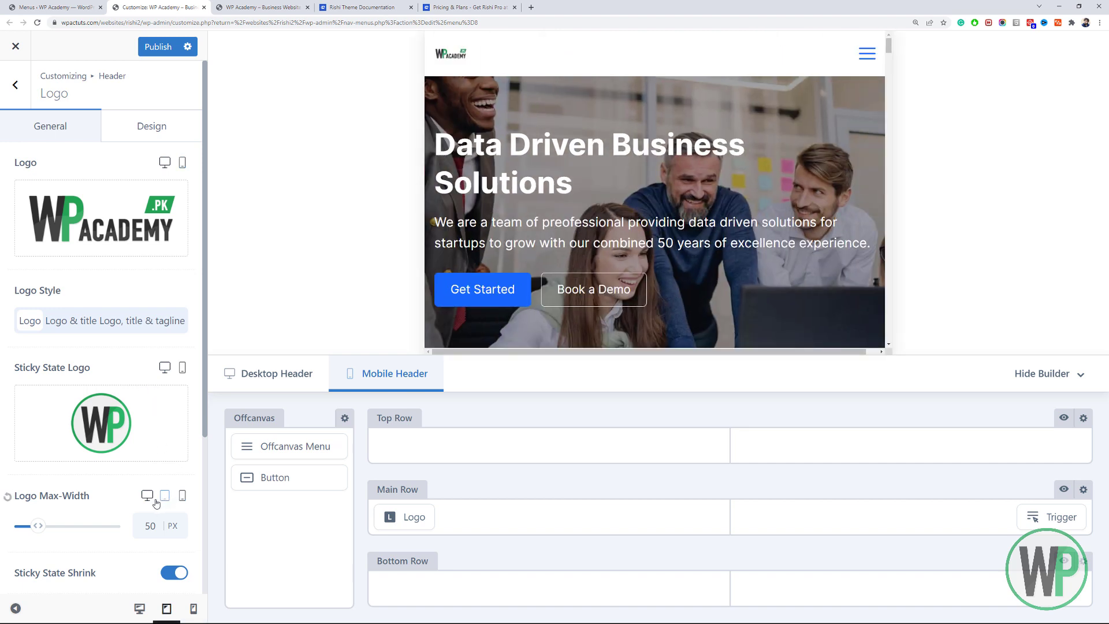
double_click(150, 526)
type("100")
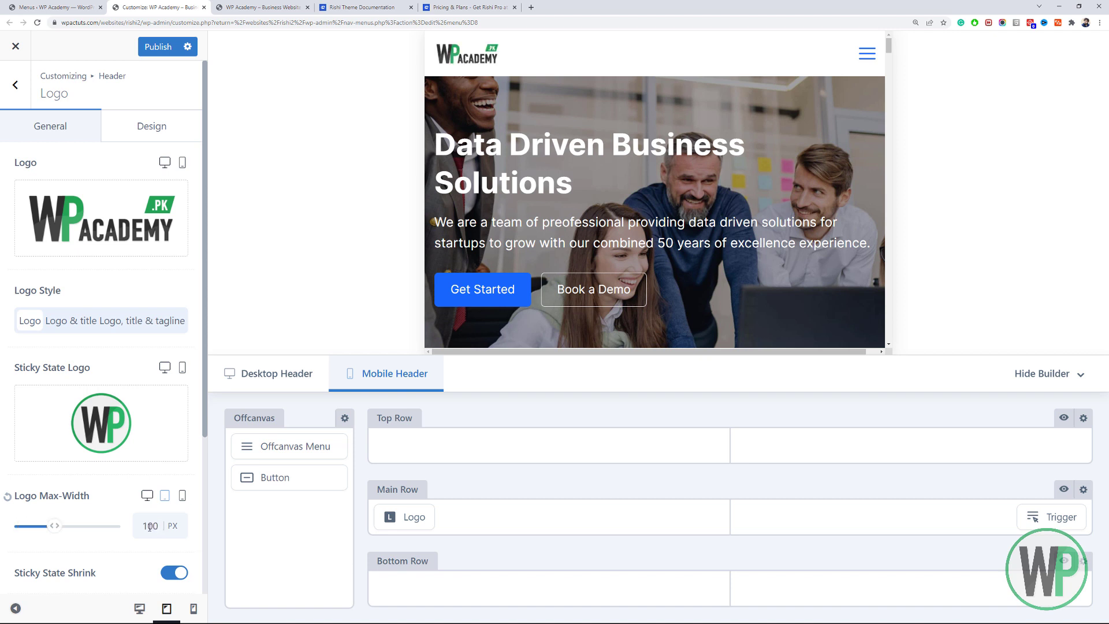
left_click(182, 498)
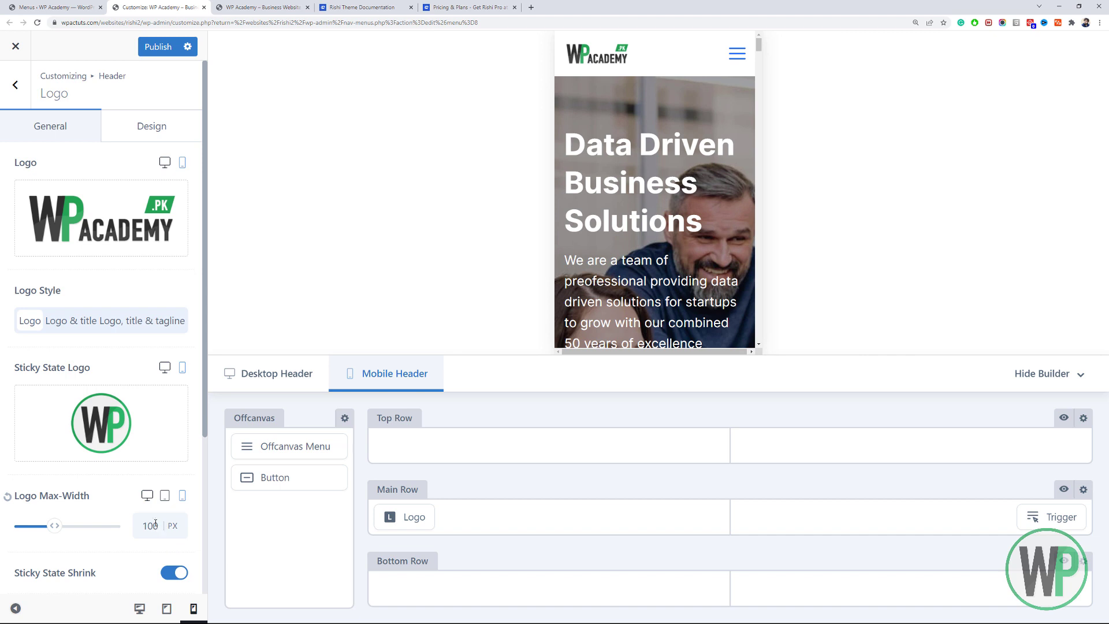
left_click(165, 496)
left_click(148, 495)
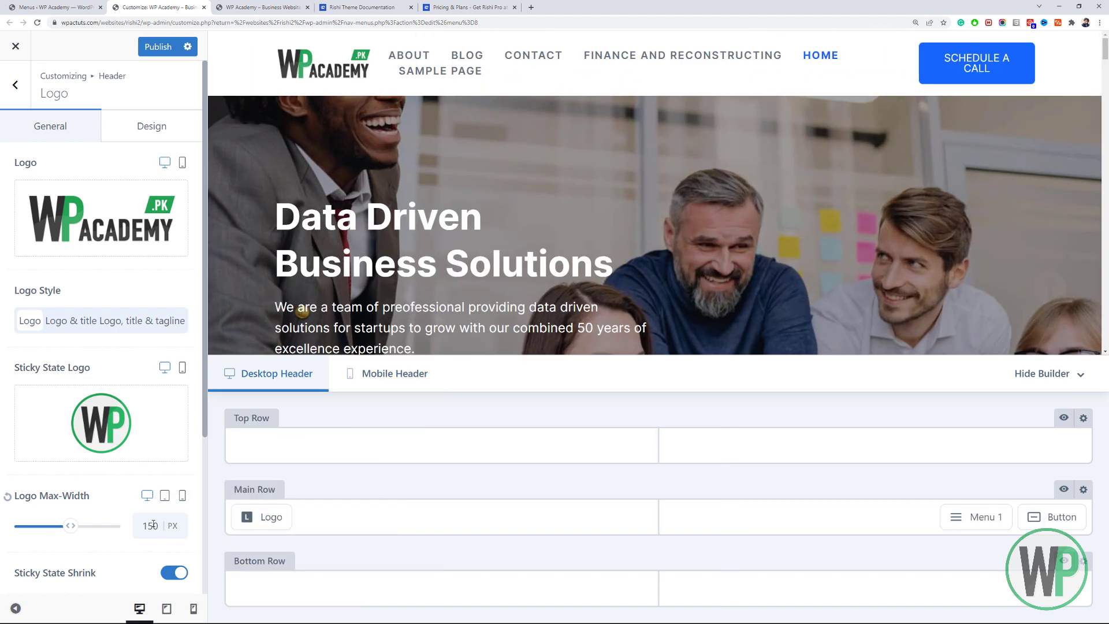
left_click(15, 87)
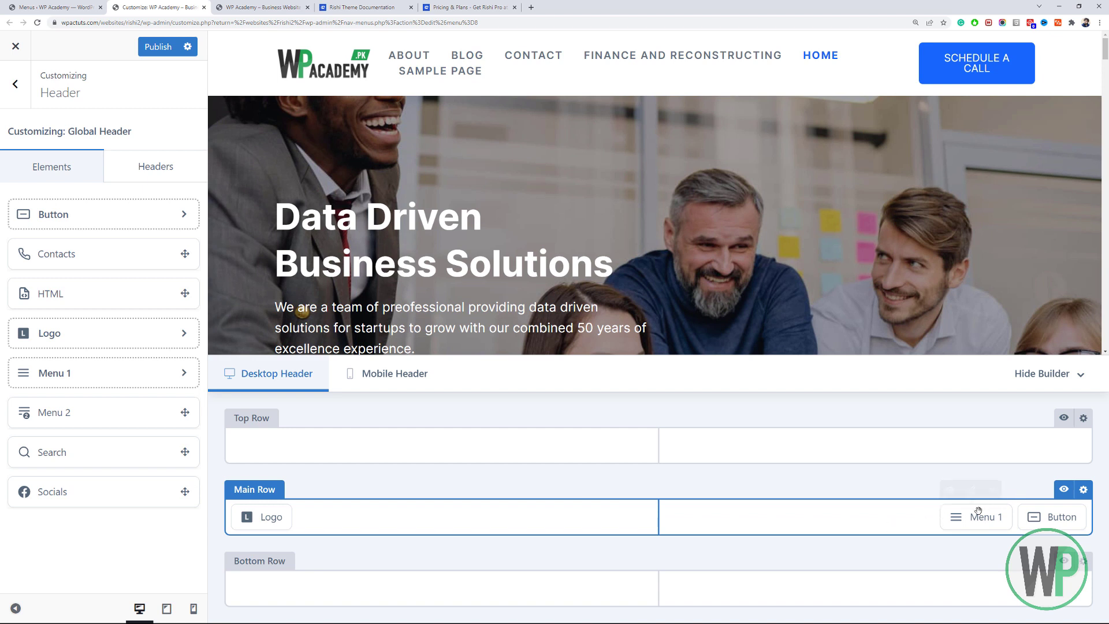
Open the Main Row's Menu 1 element settings and expand its Select Menu dropdown.
mouse_move(970, 522)
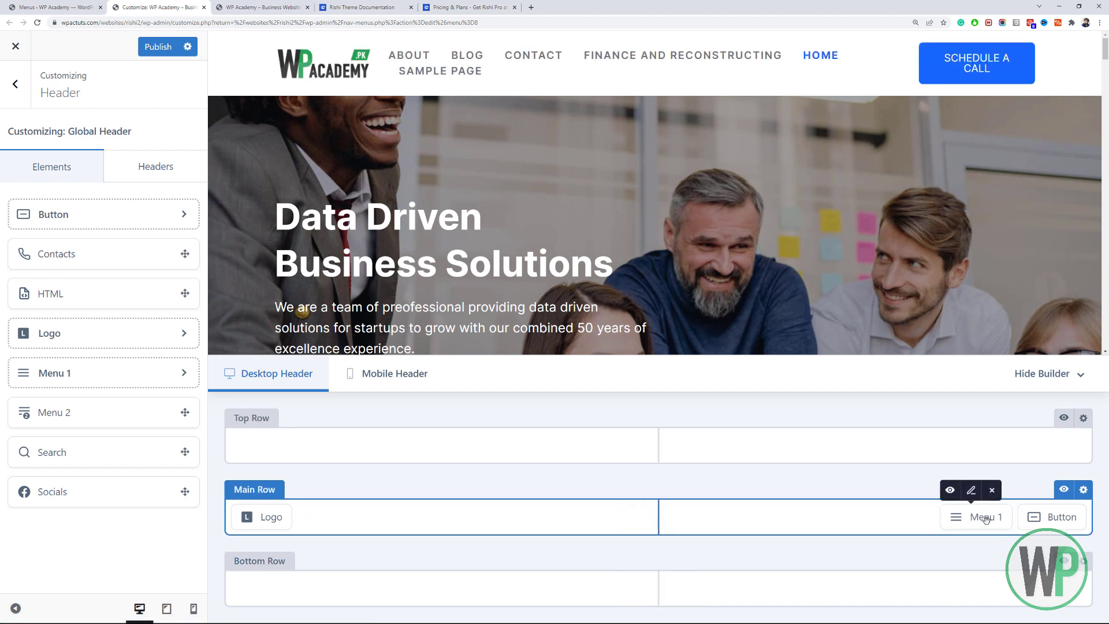
left_click(972, 492)
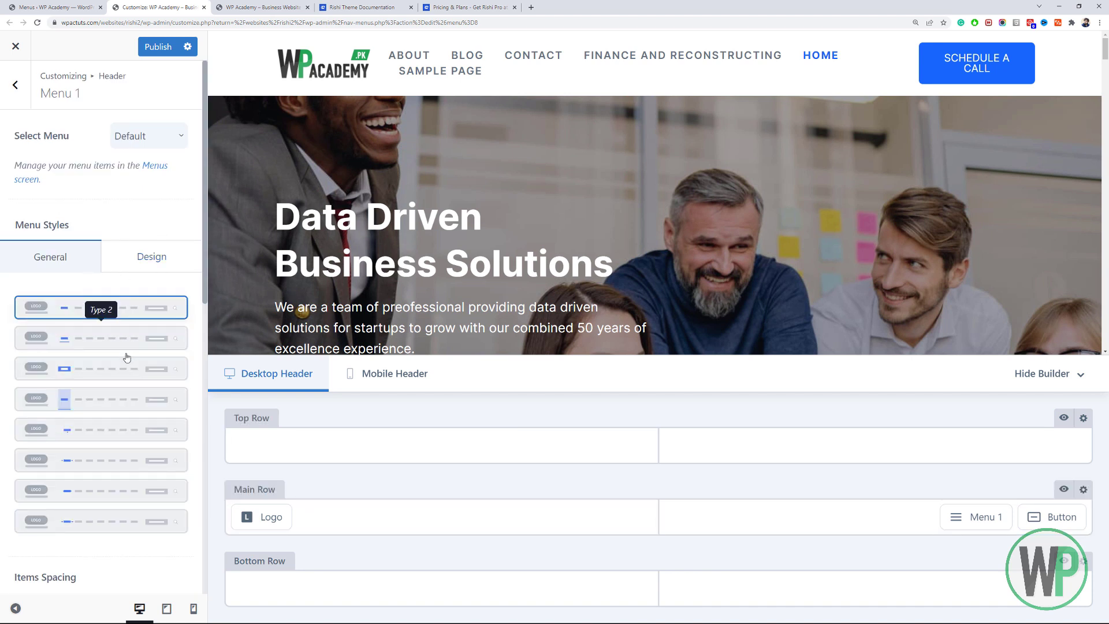
scroll(116, 326, "down", 2)
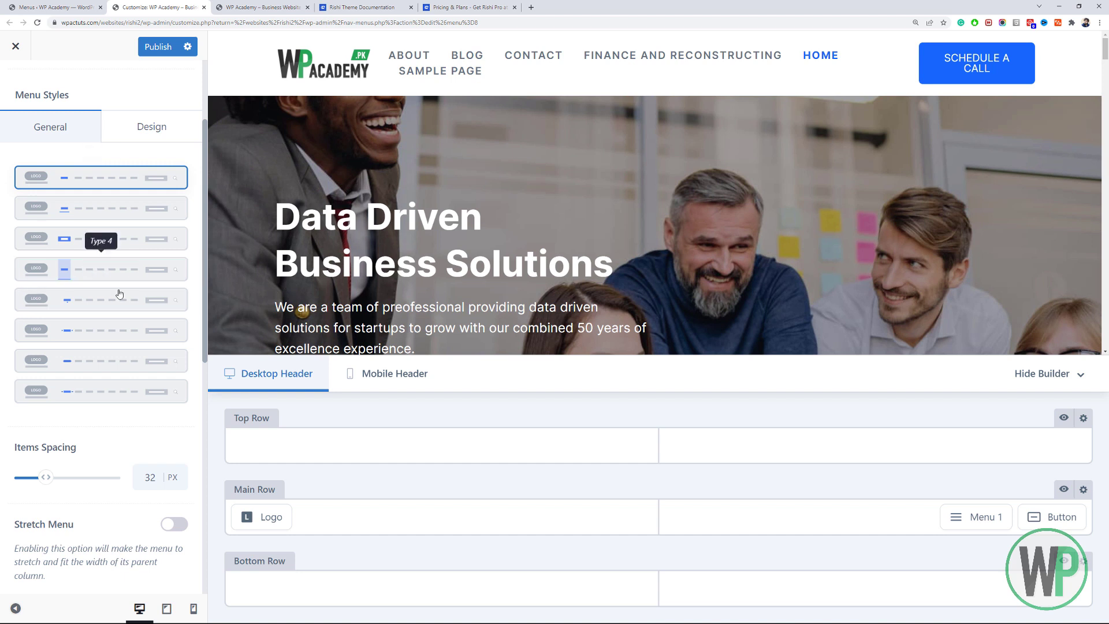
scroll(135, 298, "up", 2)
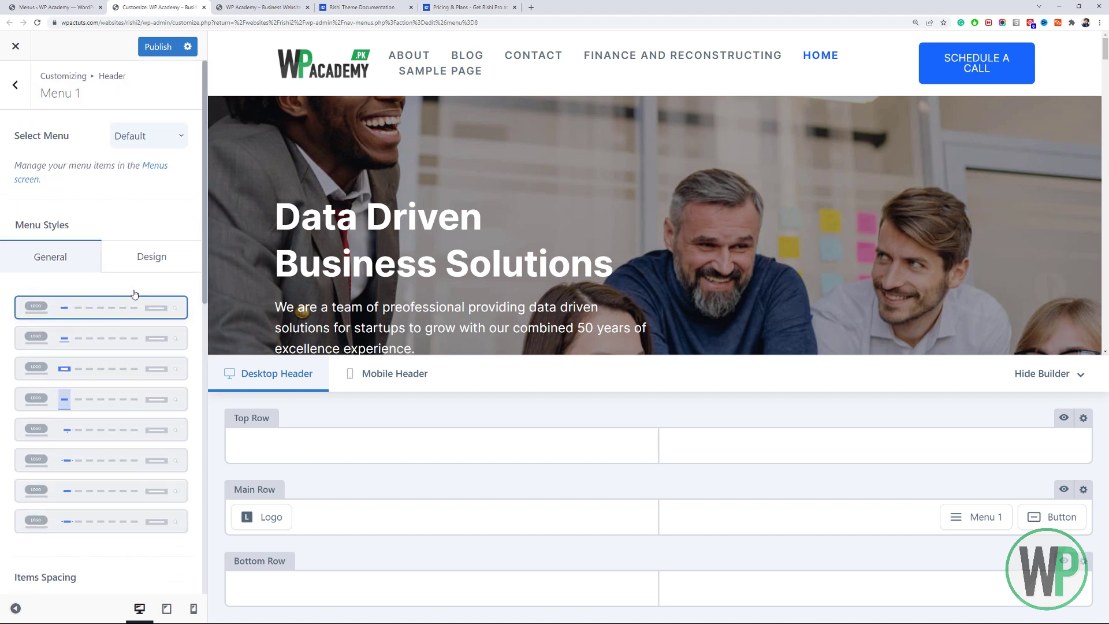
left_click(140, 139)
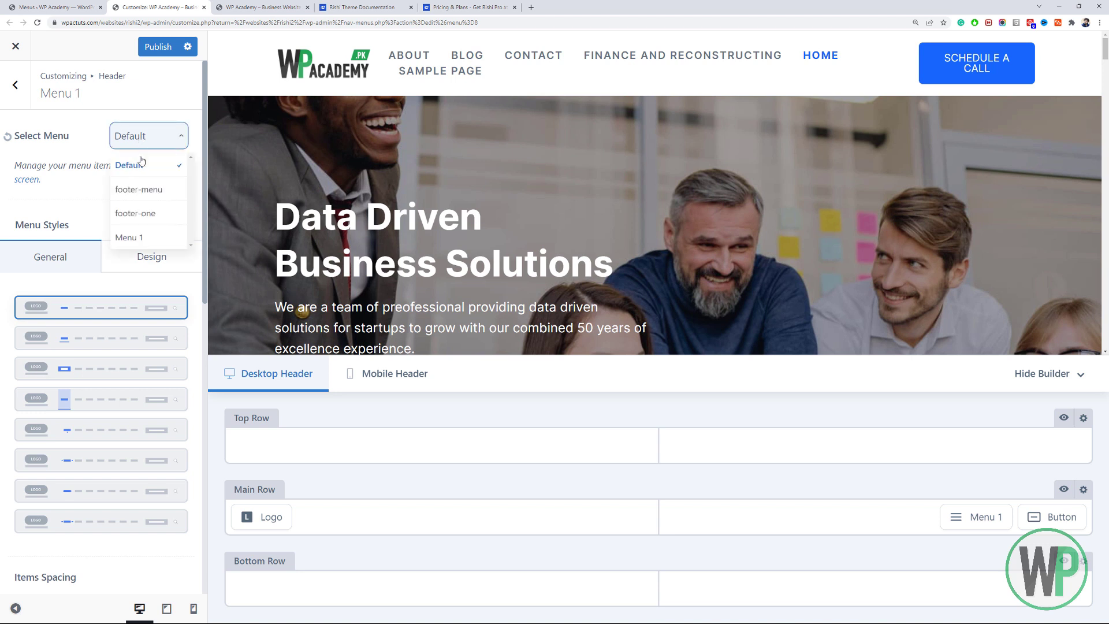
Assign Menu 1 to the header navigation, preview menu style Types 2–8, then keep Type 1.
left_click(155, 239)
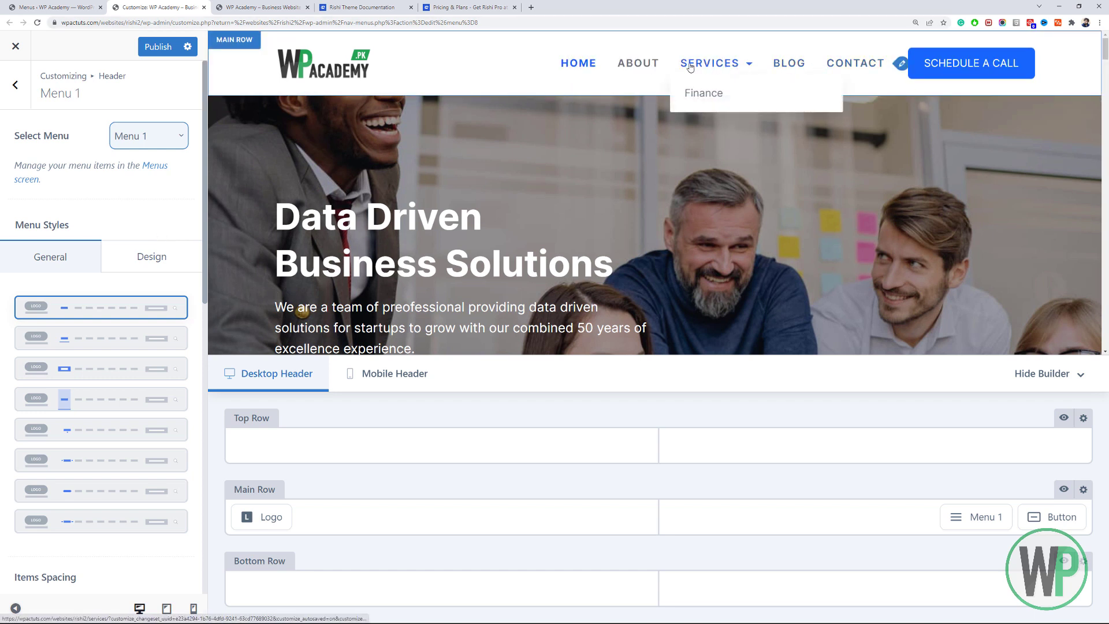
mouse_move(710, 67)
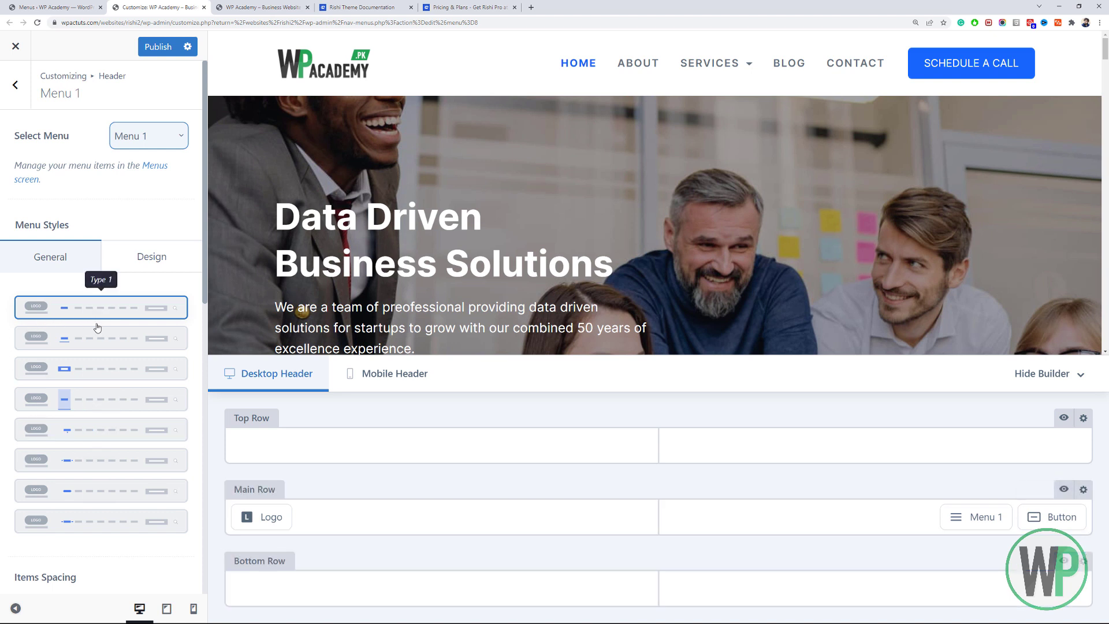
left_click(116, 348)
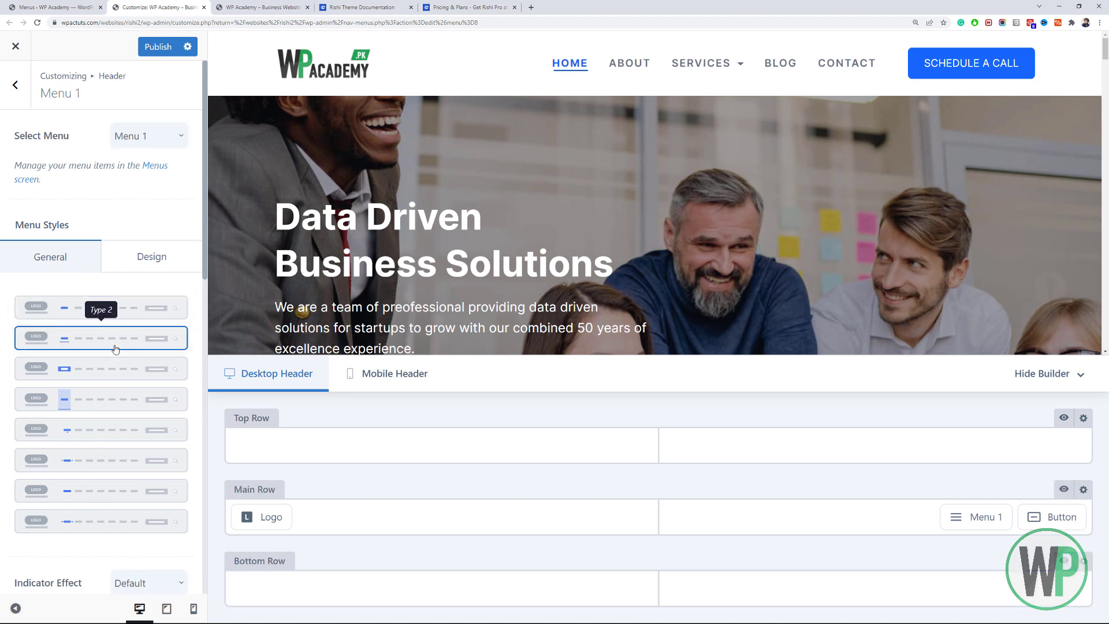
left_click(122, 377)
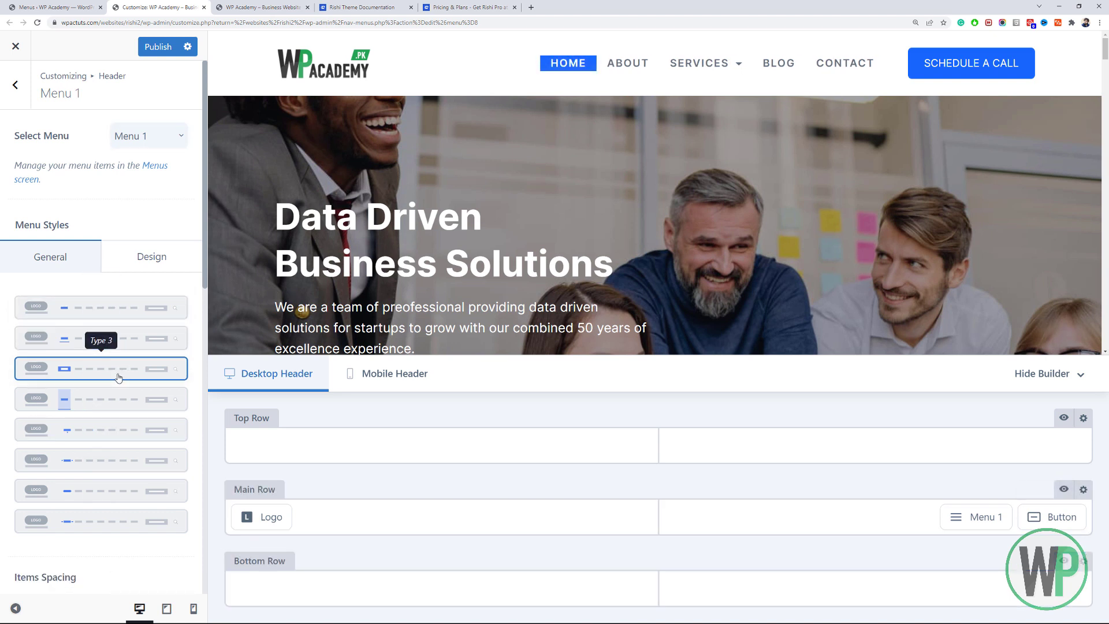
left_click(129, 409)
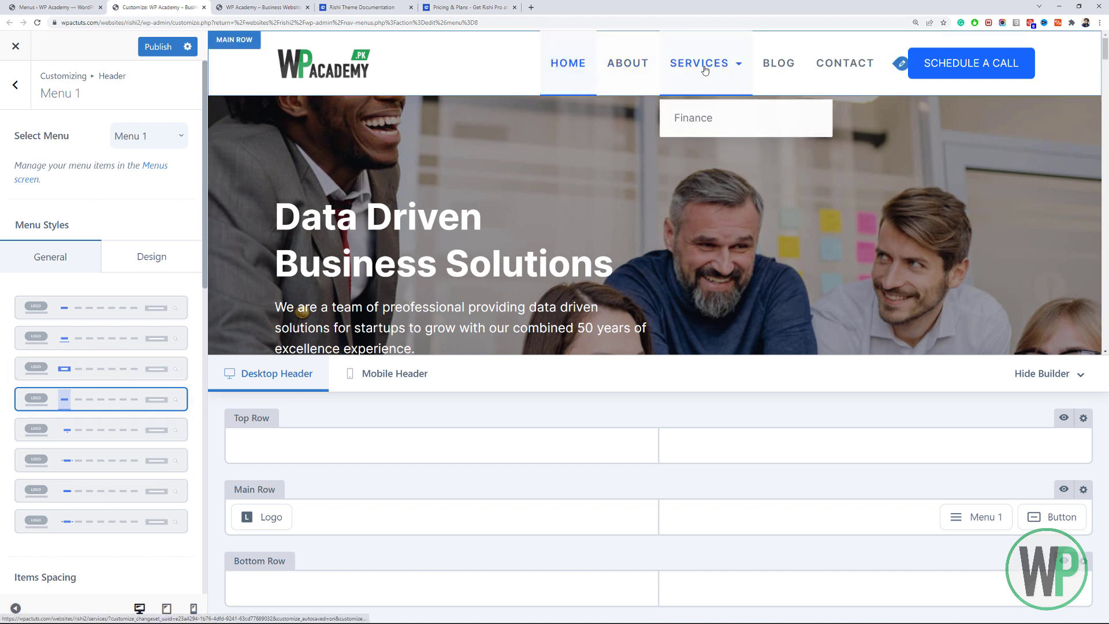
left_click(91, 434)
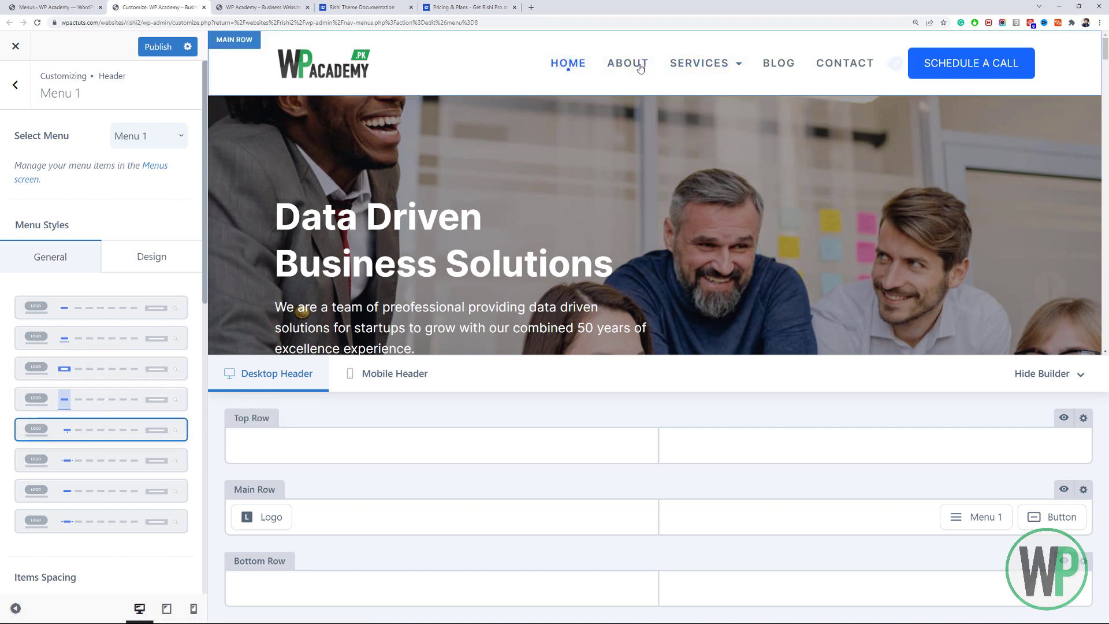
left_click(123, 460)
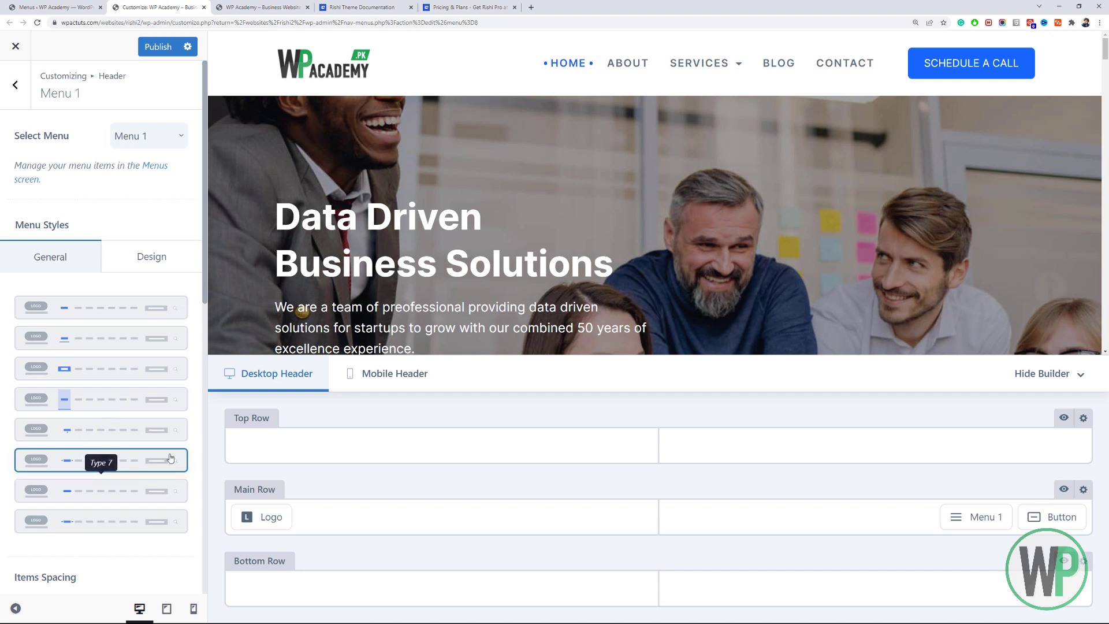
left_click(111, 522)
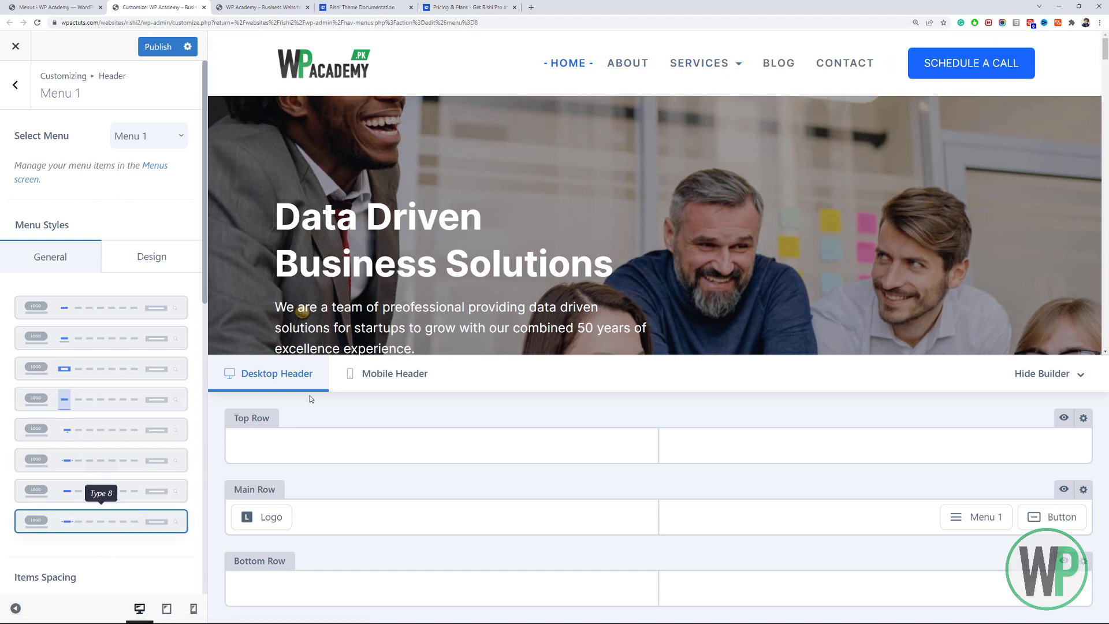
left_click(85, 318)
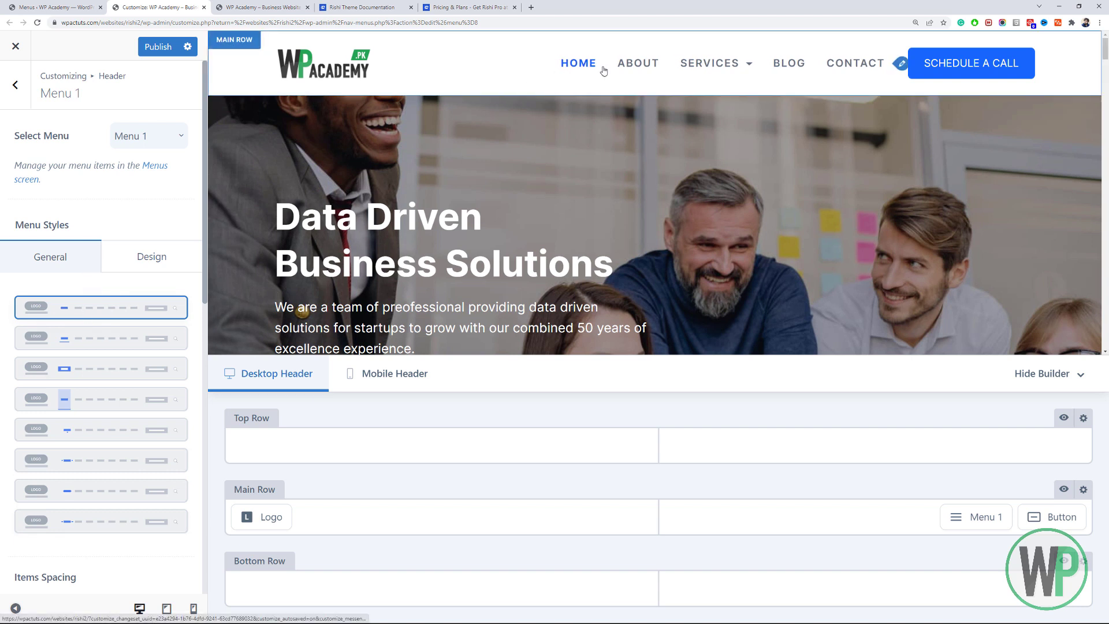
scroll(137, 383, "down", 6)
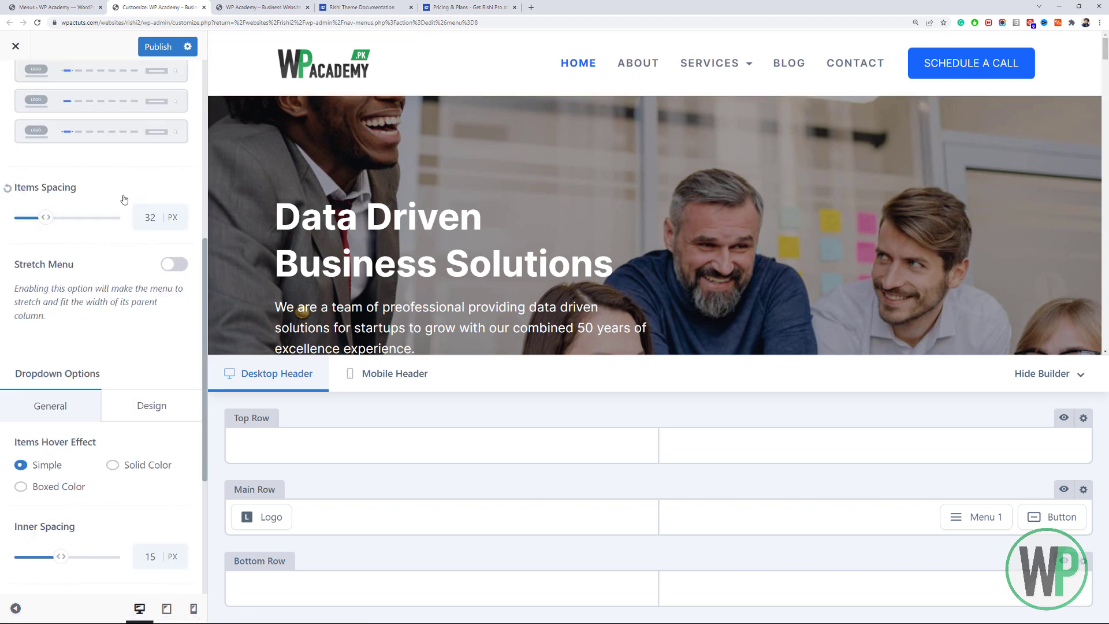
left_click(181, 267)
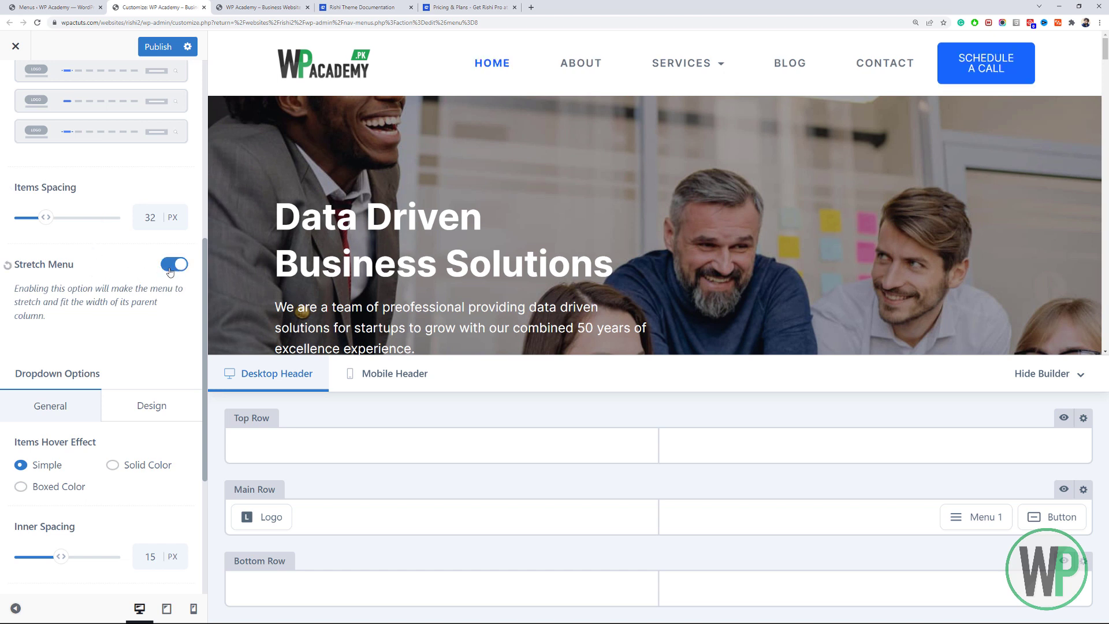
left_click(171, 271)
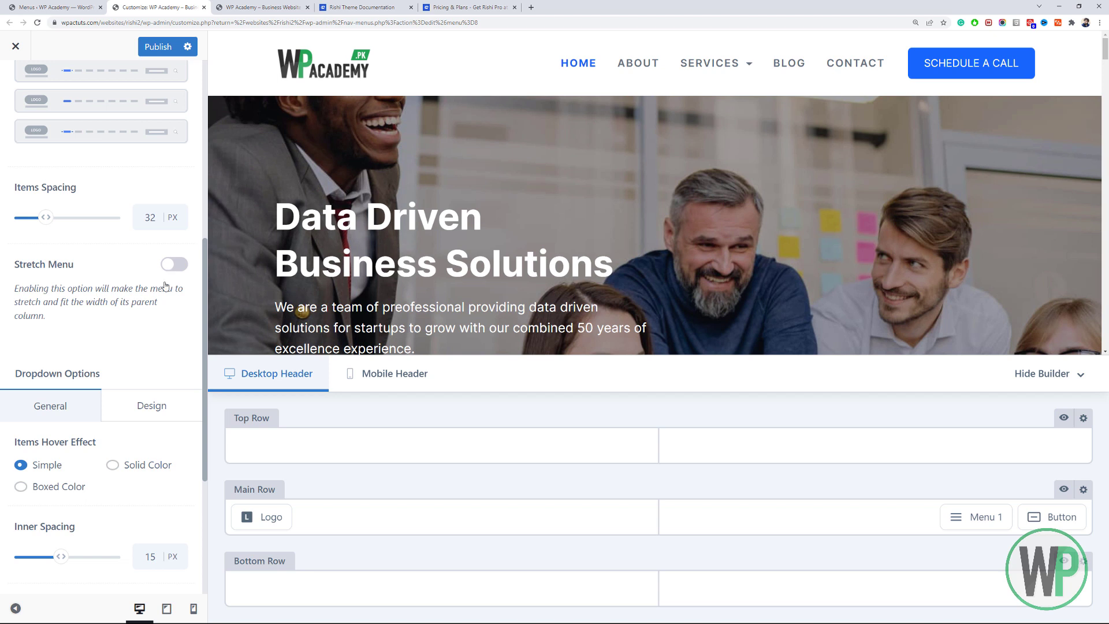
scroll(165, 286, "down", 2)
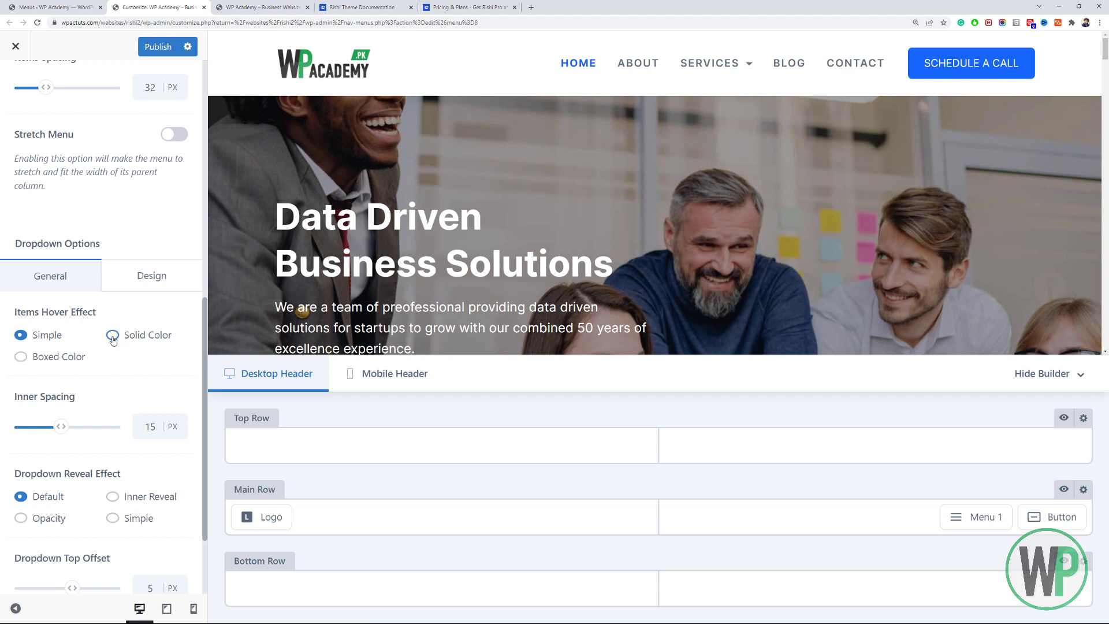
left_click(114, 335)
mouse_move(709, 78)
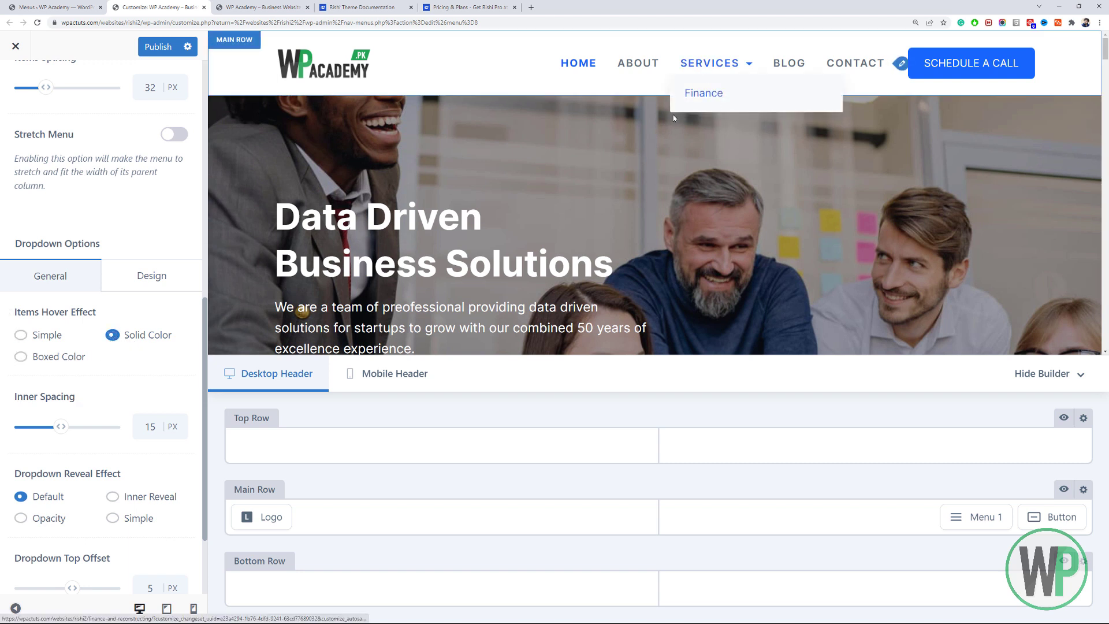
left_click(61, 361)
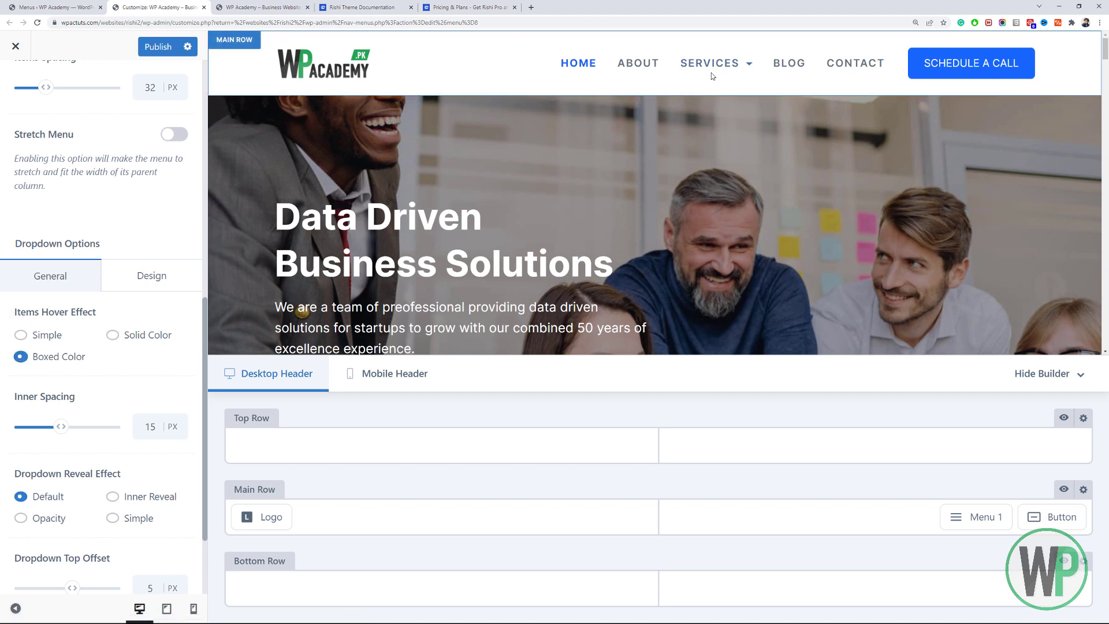
mouse_move(713, 75)
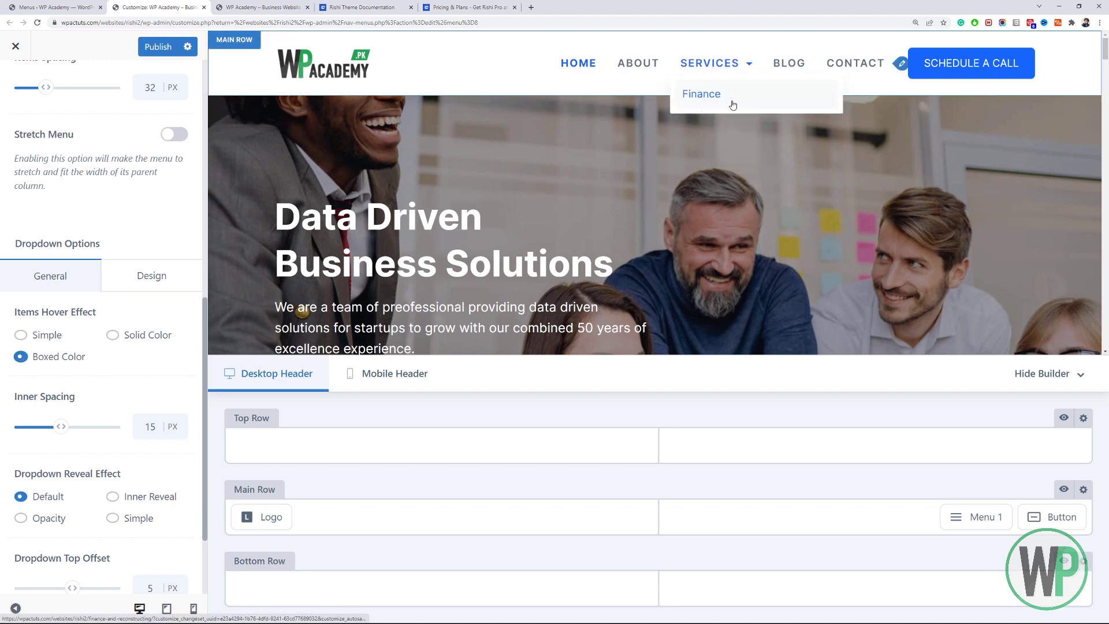
left_click(50, 341)
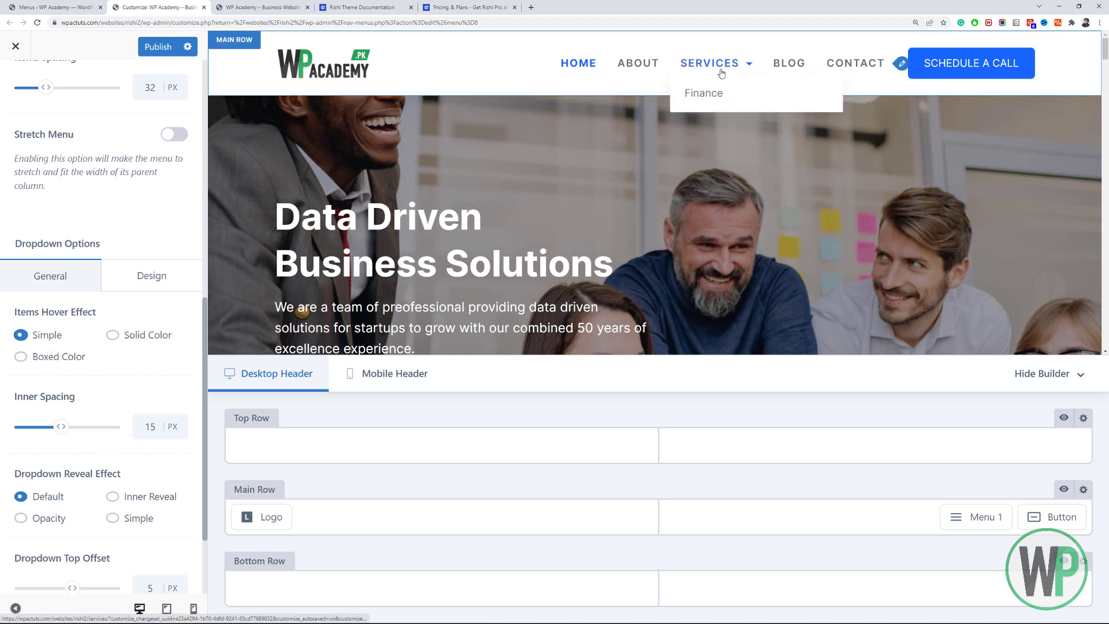
scroll(193, 375, "down", 2)
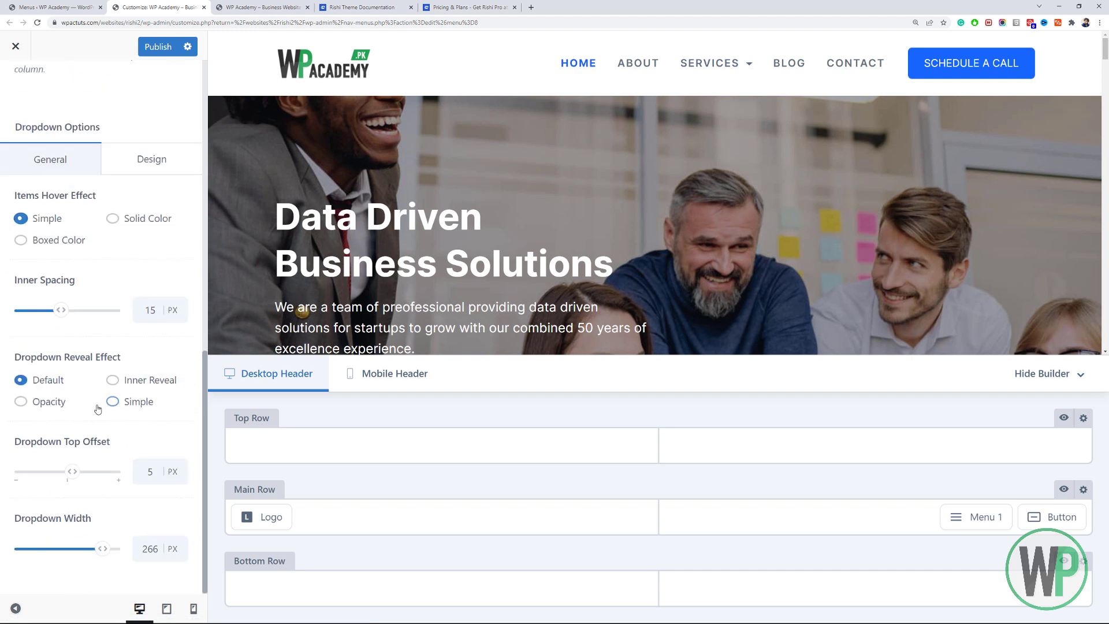
left_click(114, 380)
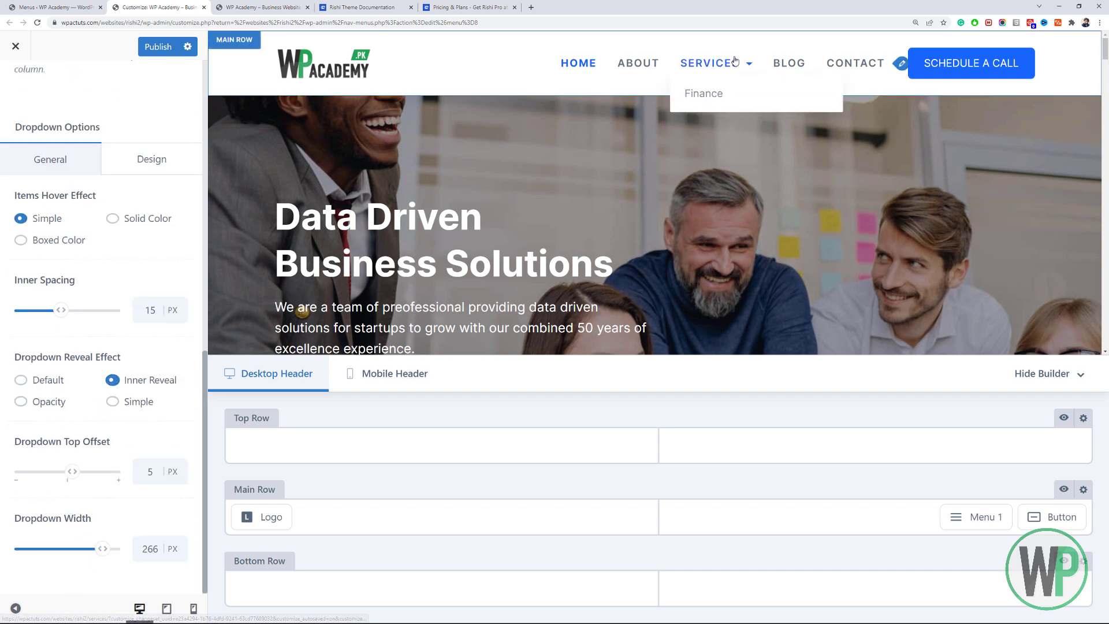
mouse_move(711, 65)
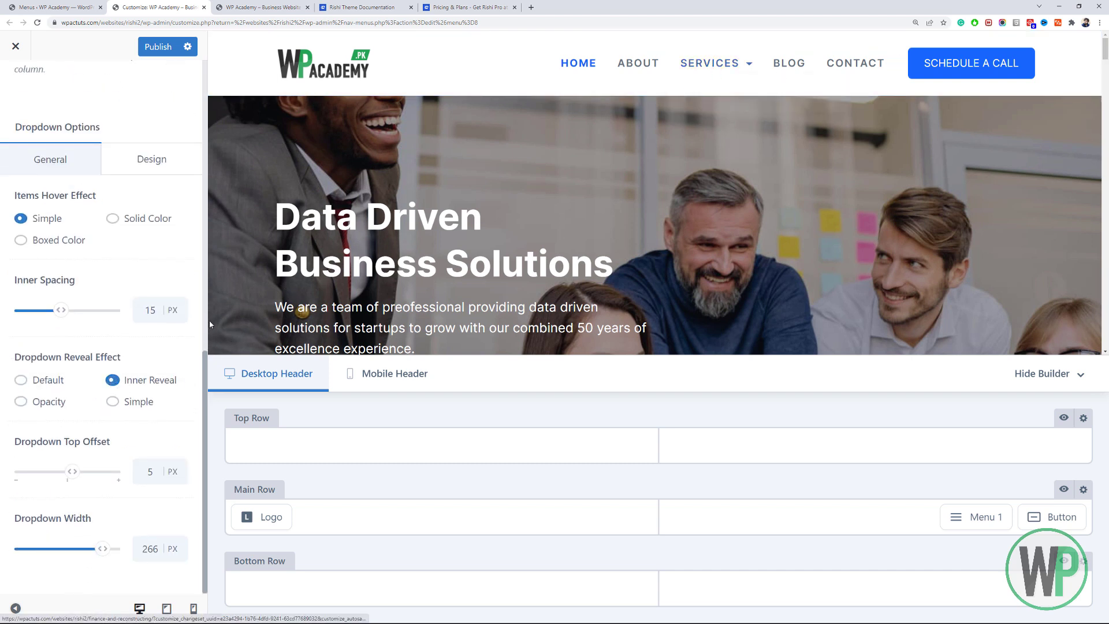
left_click(62, 402)
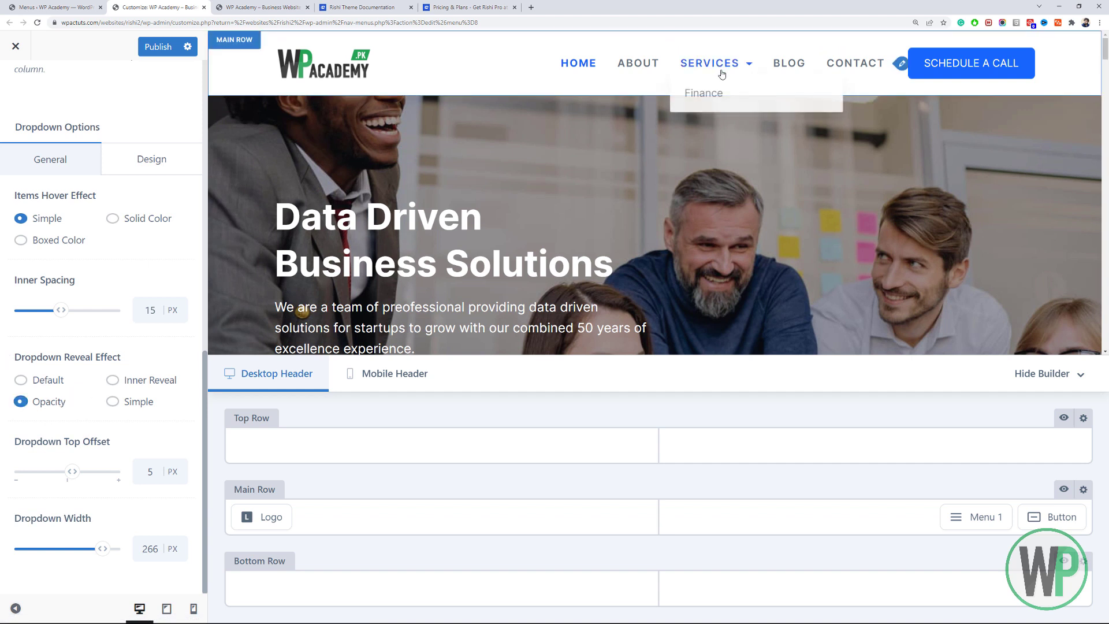
left_click(143, 405)
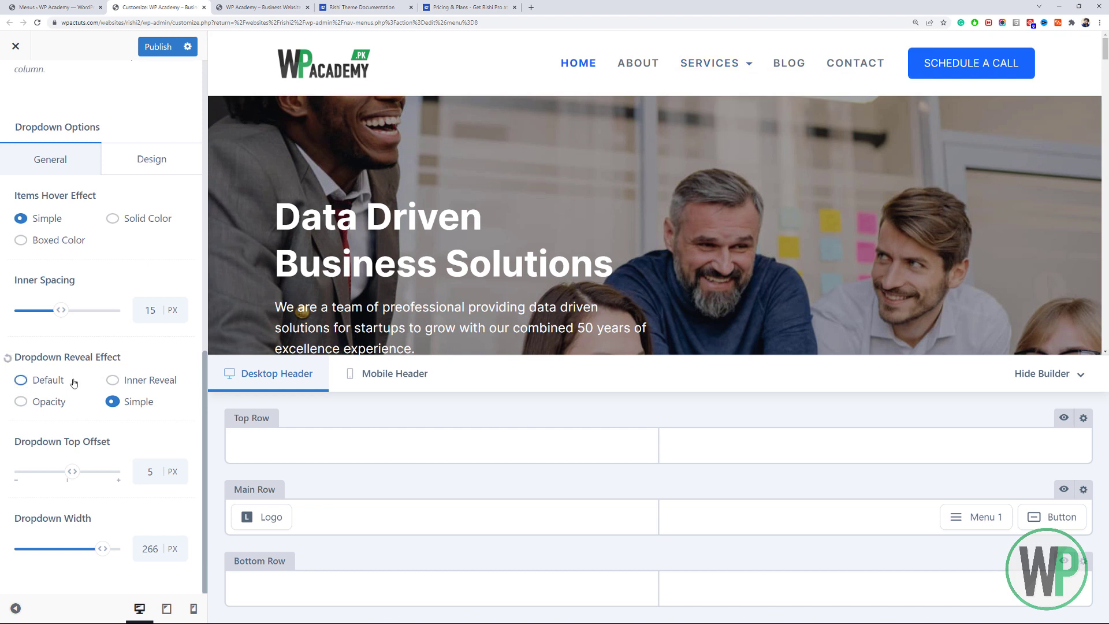
left_click(53, 382)
scroll(205, 423, "up", 1)
scroll(205, 420, "down", 1)
scroll(197, 439, "up", 4)
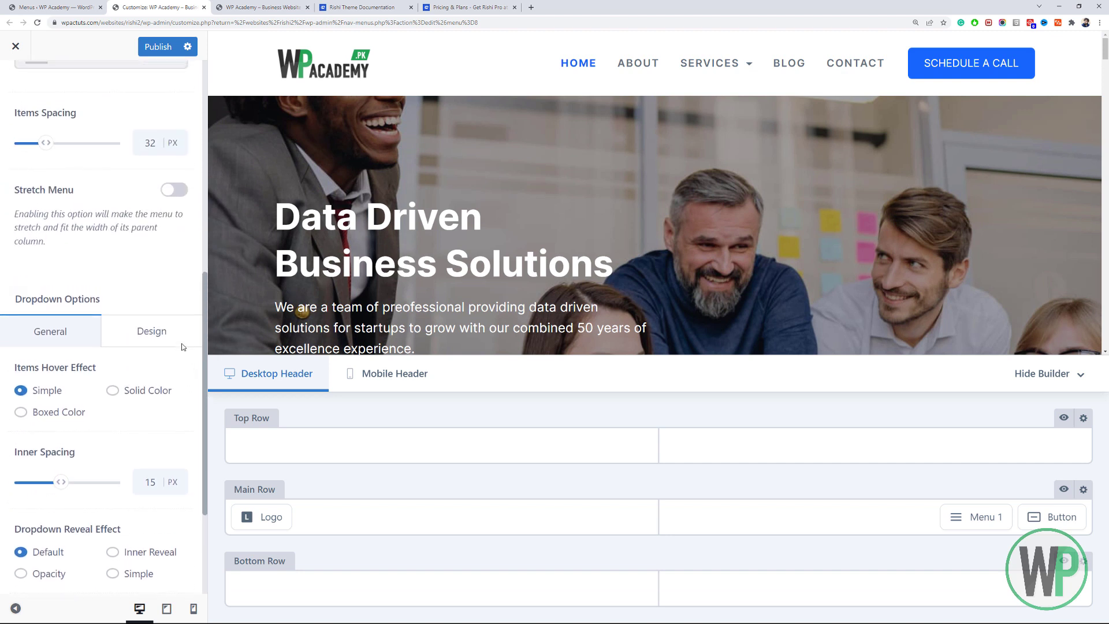
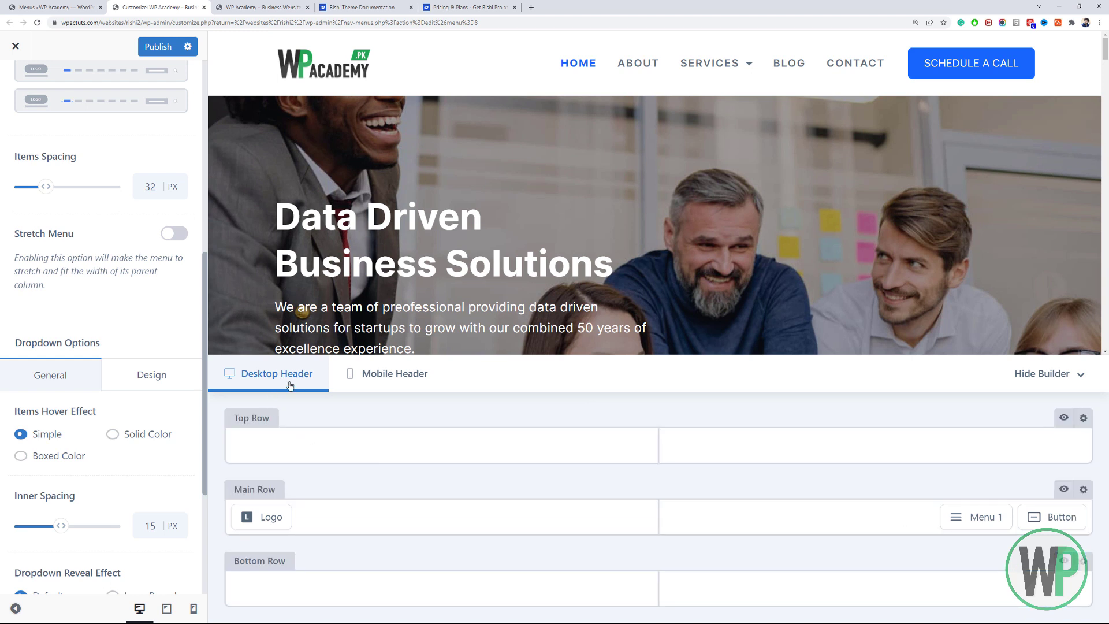
Leave the Menu 1 panel, with Menu 1 assigned, and return to the Header Elements list.
scroll(101, 259, "up", 8)
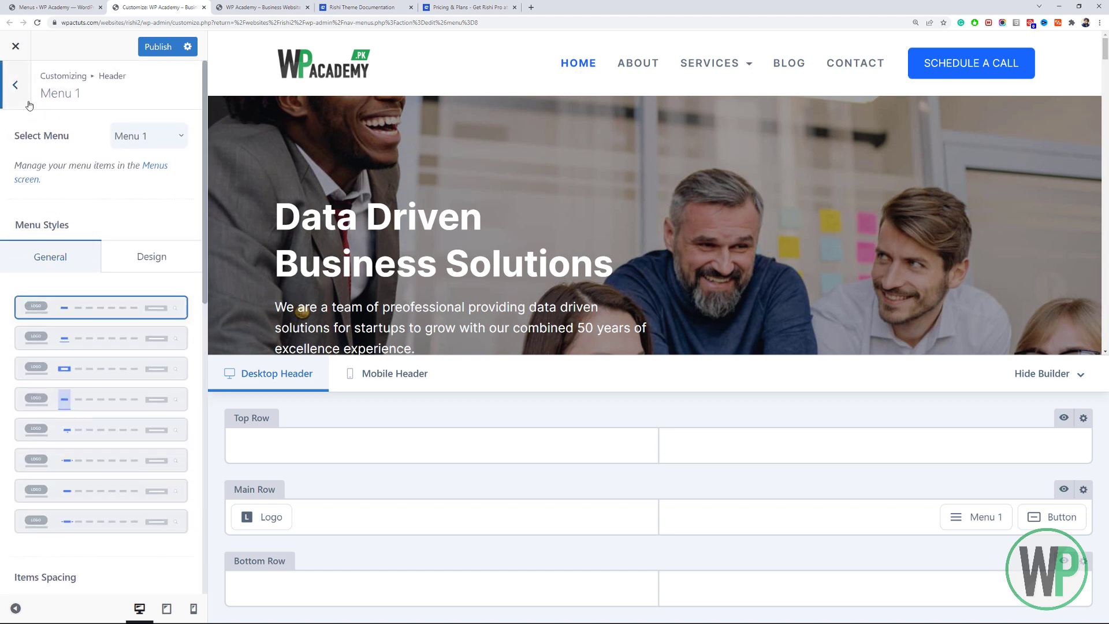
left_click(18, 87)
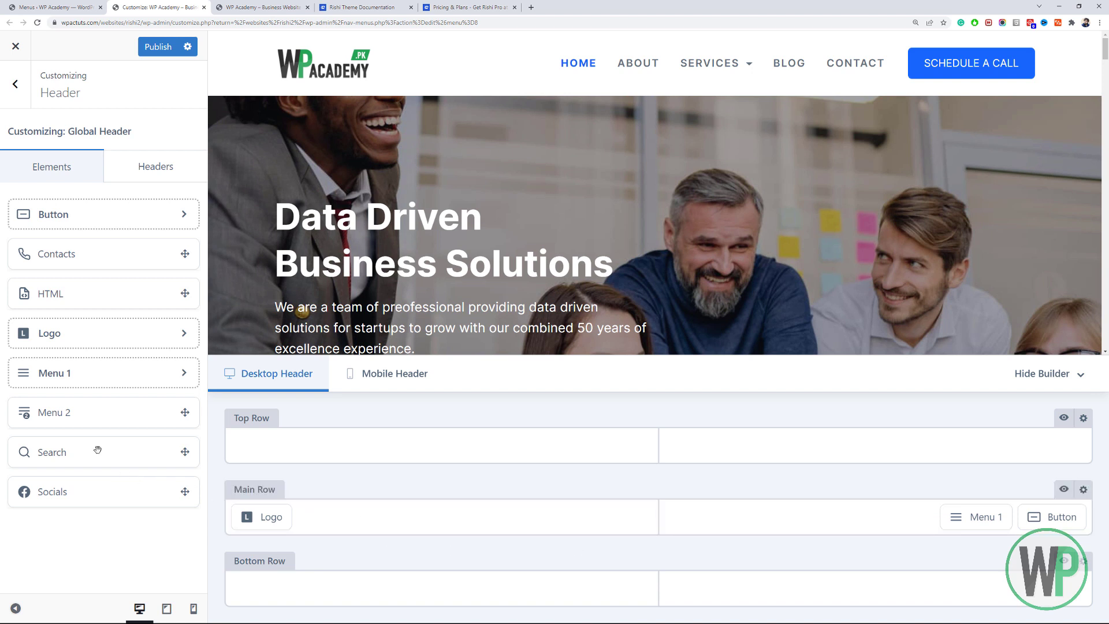
Drag the Search element into the header's Main Row before Menu 1, and try adding a second menu.
left_click_drag(98, 450, 901, 513)
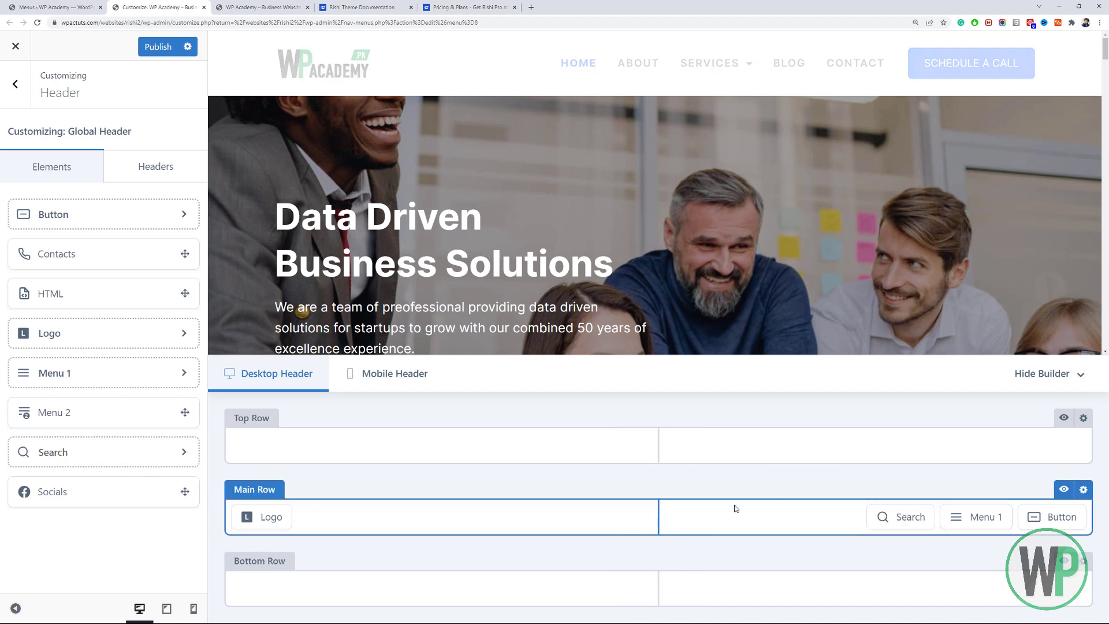
mouse_move(888, 523)
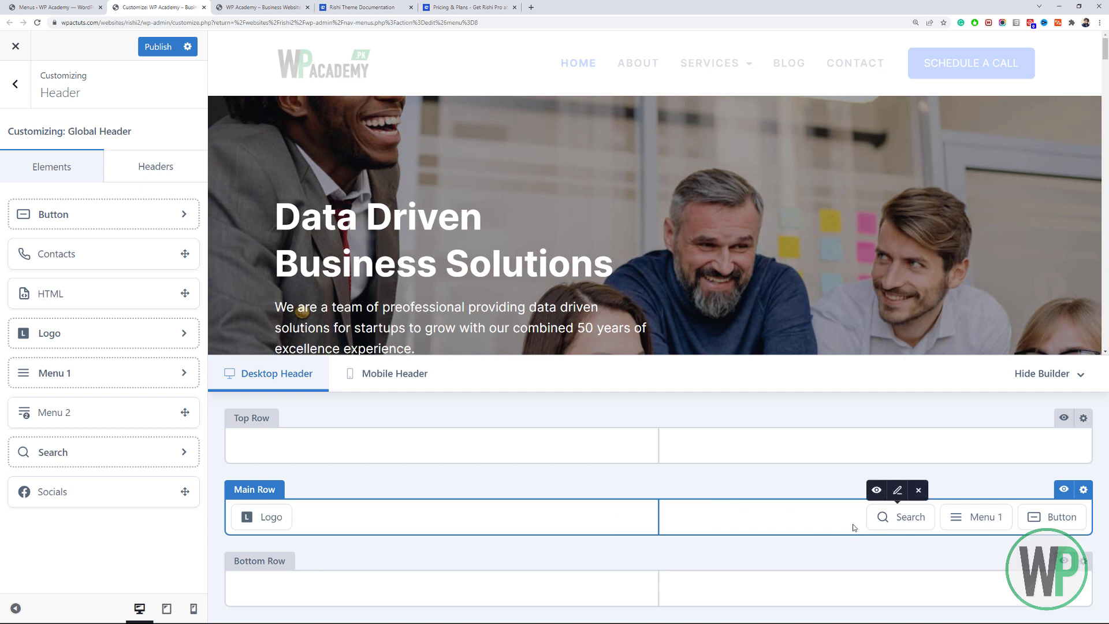
left_click_drag(52, 414, 40, 456)
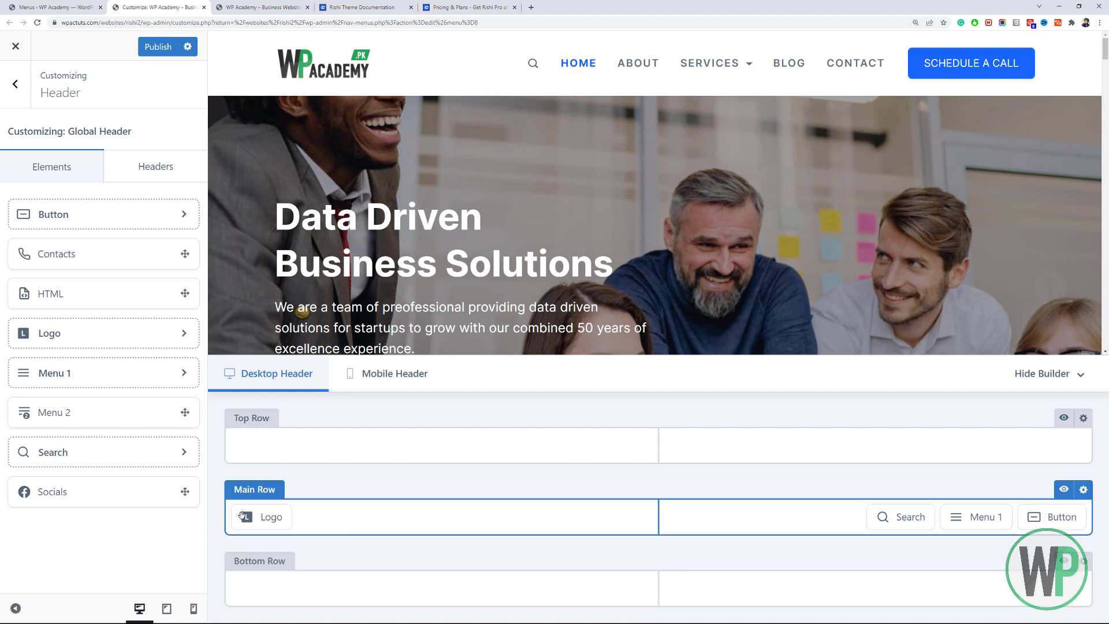
left_click(266, 518)
Try the logo in the centre of the Main Row and Menu 1 on its left.
left_click_drag(267, 518, 642, 518)
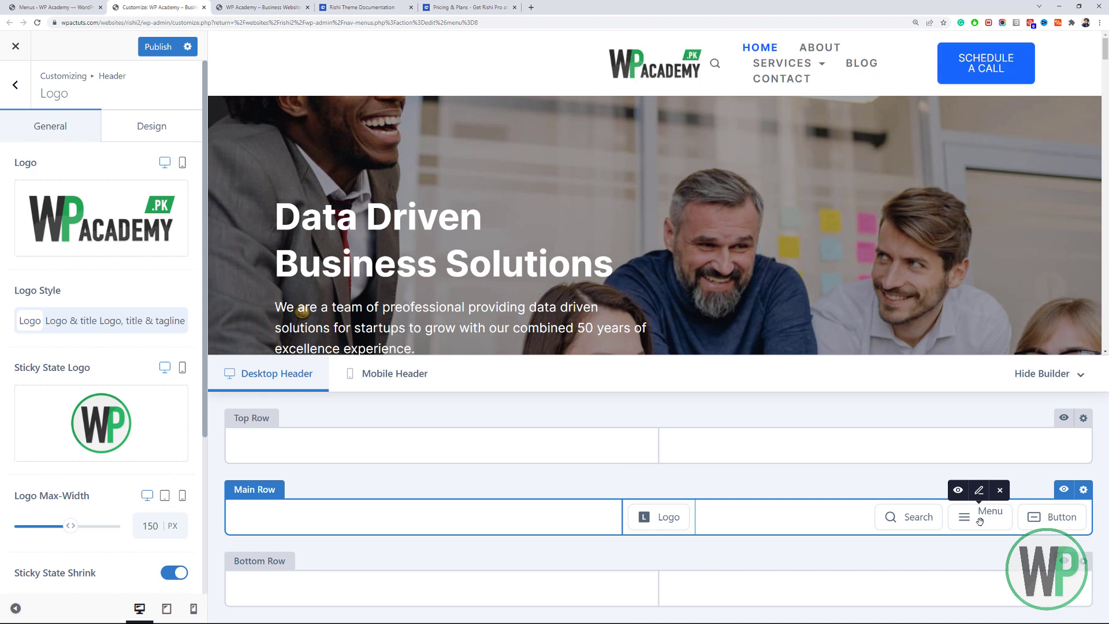
left_click_drag(980, 522, 471, 517)
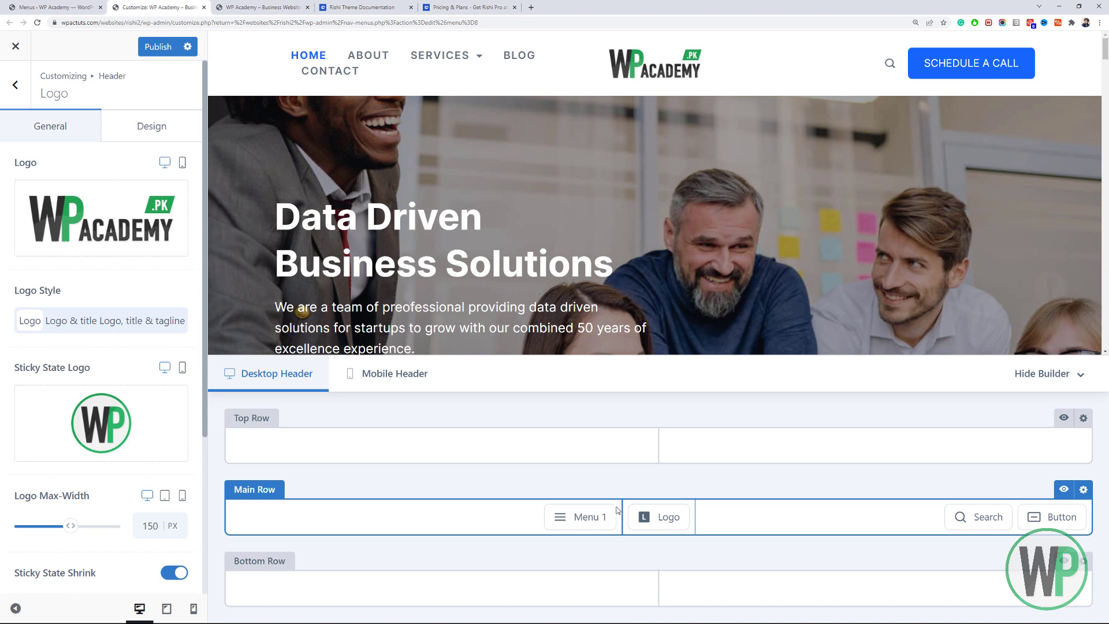
mouse_move(604, 510)
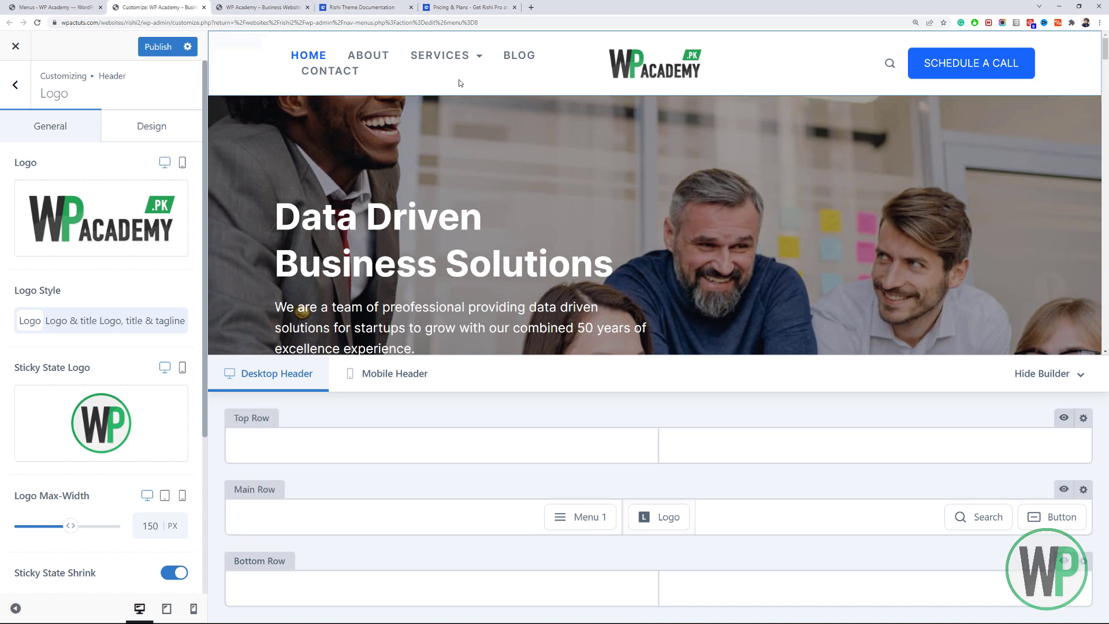
mouse_move(405, 67)
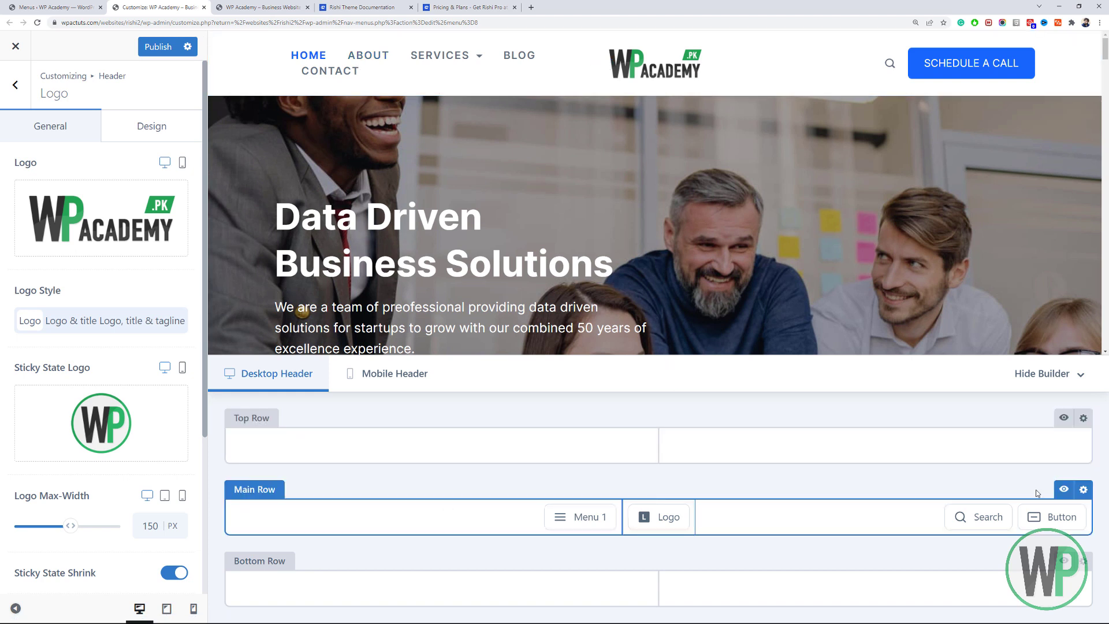
Try Full Width for the Main Row, revert to Default, and put Logo left and Menu 1 before Search.
left_click(1084, 491)
left_click(129, 200)
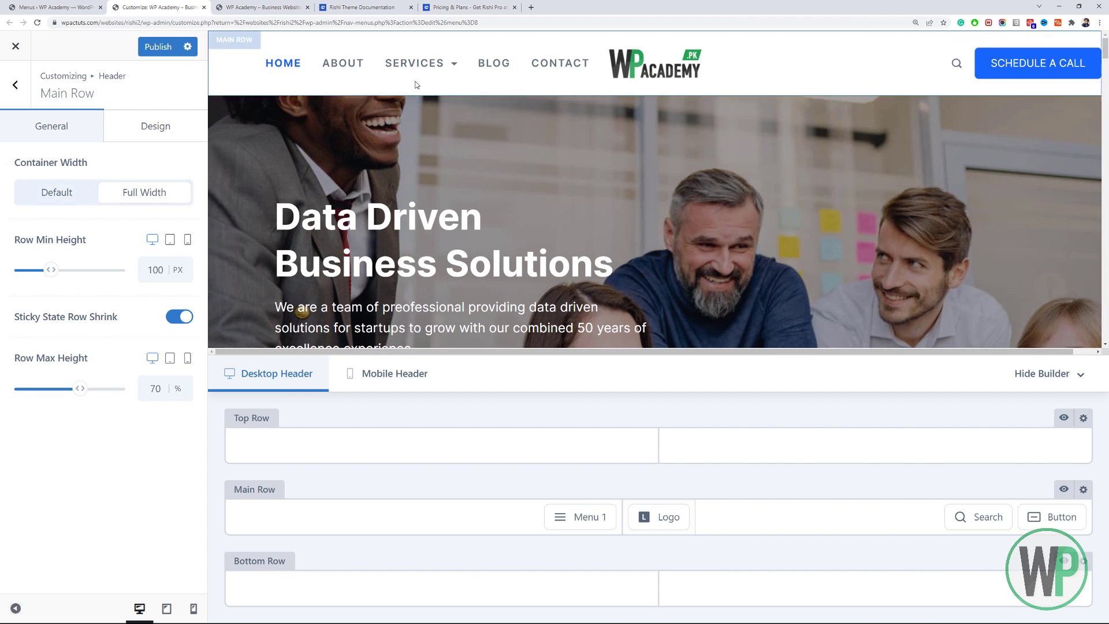
left_click(56, 192)
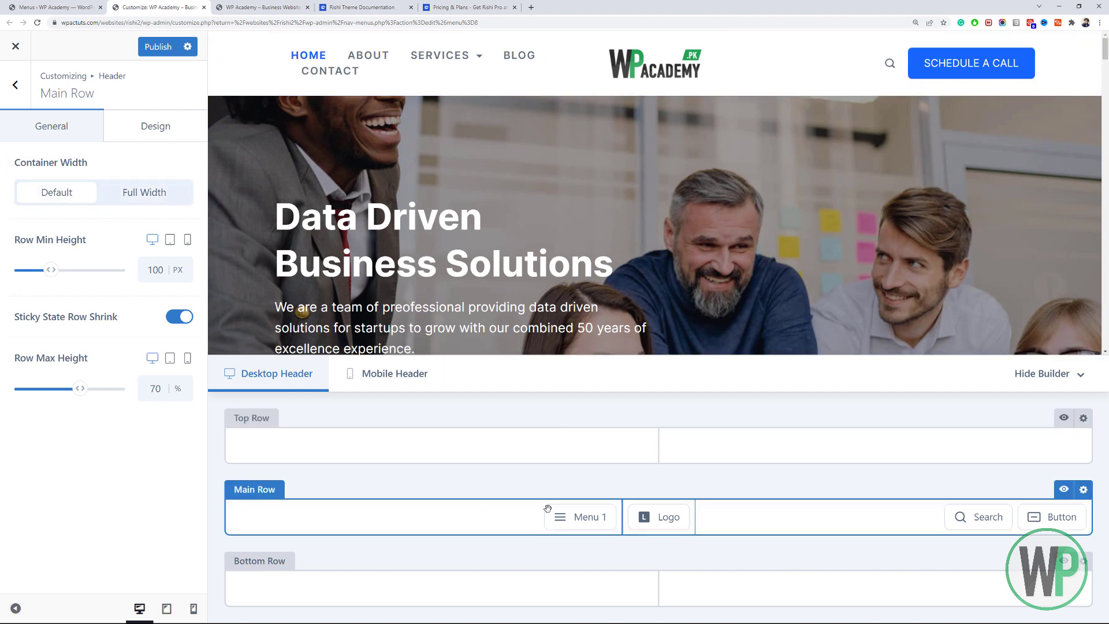
left_click_drag(635, 513, 930, 514)
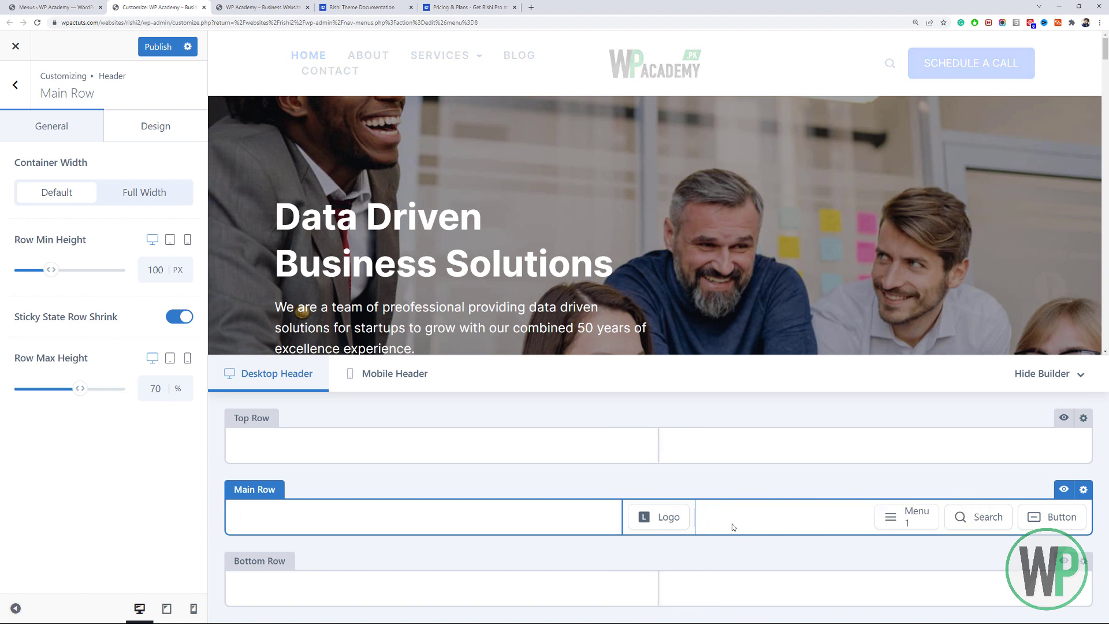
left_click_drag(672, 514, 389, 512)
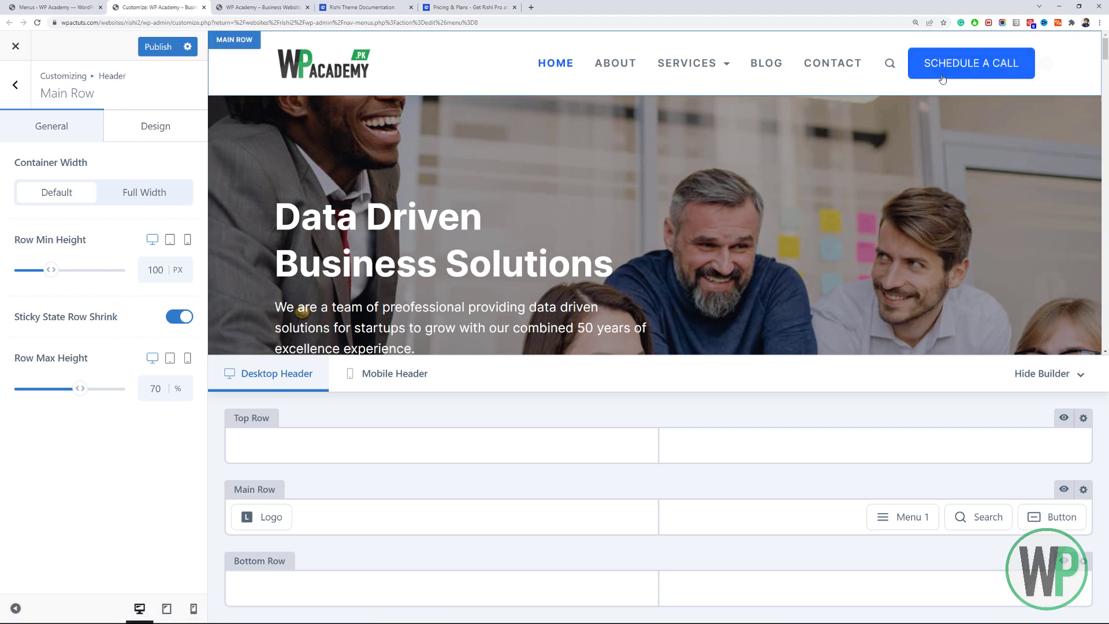
Exit Main Row settings, glance at the Button panel, and reopen Header from the Customizer root.
left_click(17, 90)
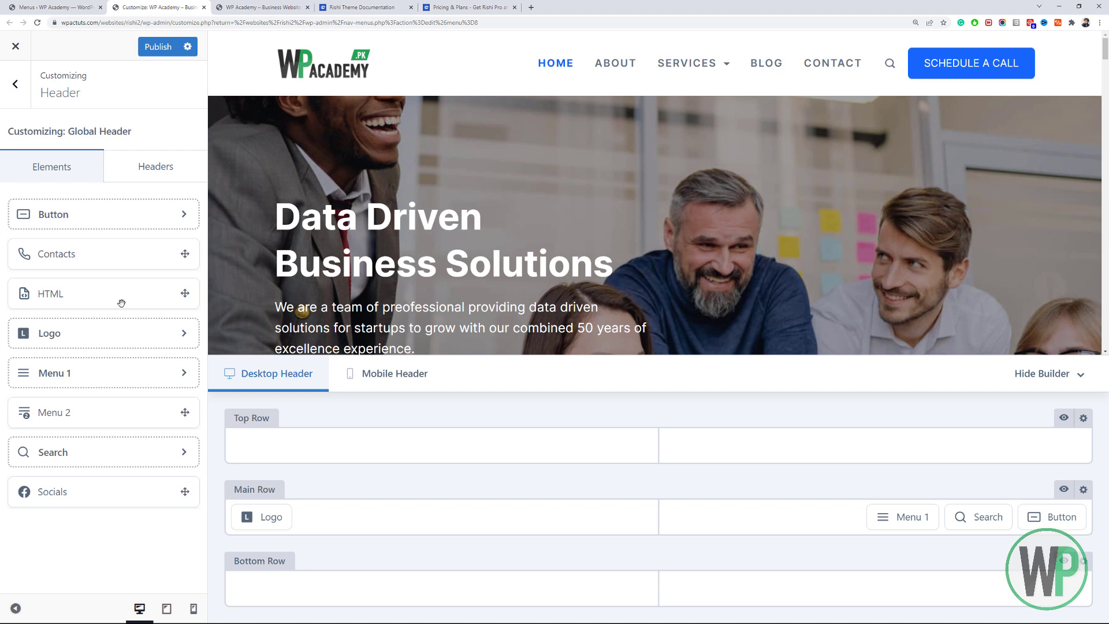
left_click(124, 218)
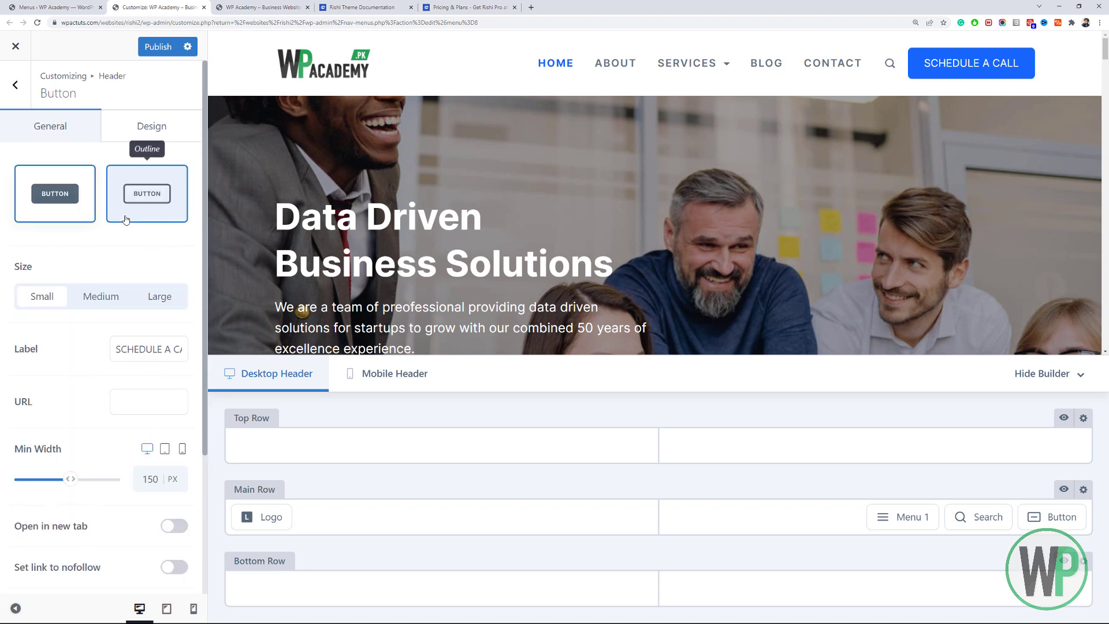
left_click(15, 84)
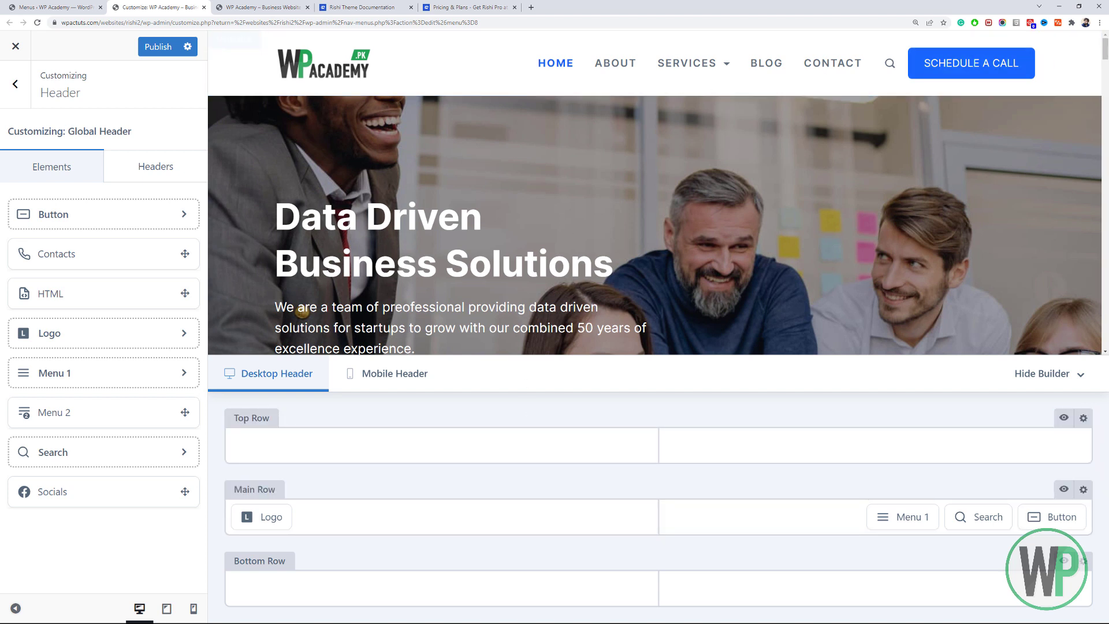
mouse_move(1105, 51)
left_mouse_down()
mouse_move(1106, 74)
mouse_move(1105, 46)
left_mouse_up()
left_click(17, 91)
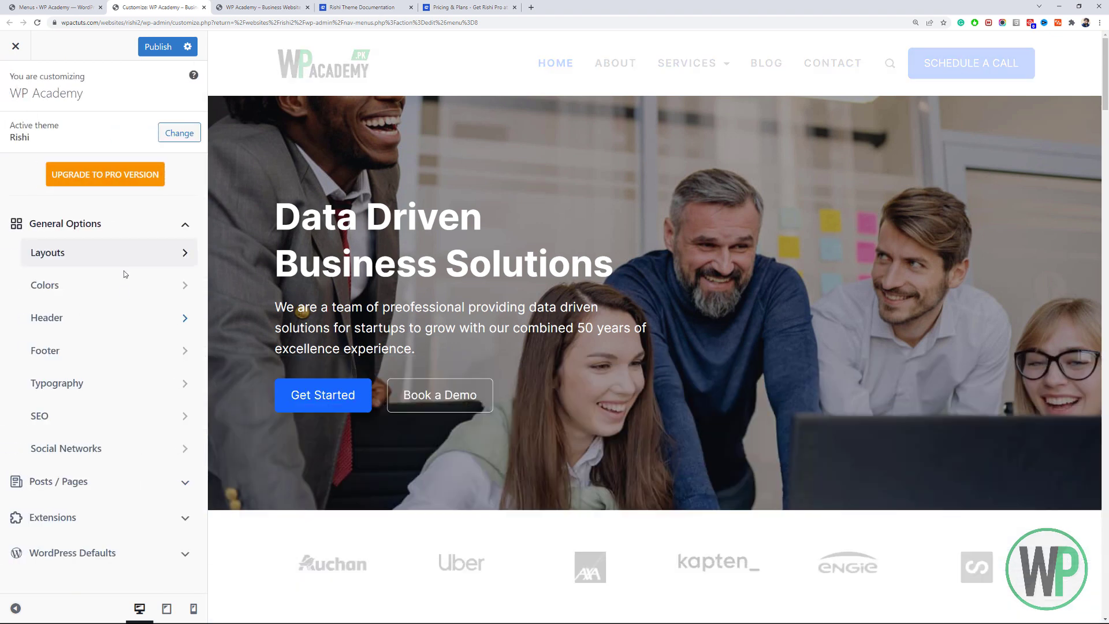
left_click(98, 318)
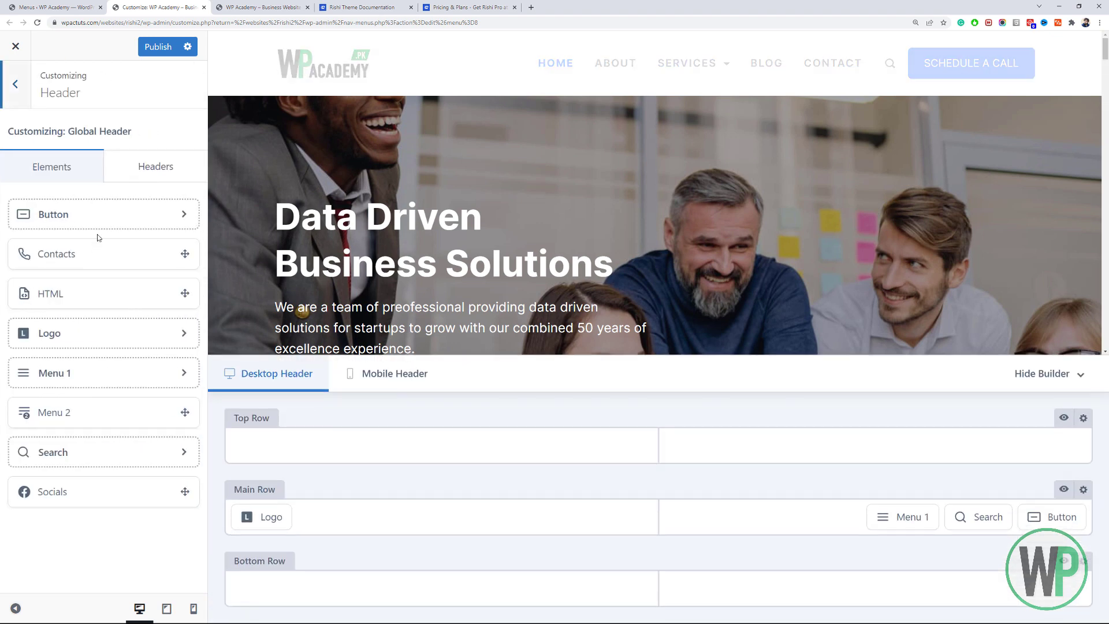
left_click(160, 166)
left_click(154, 203)
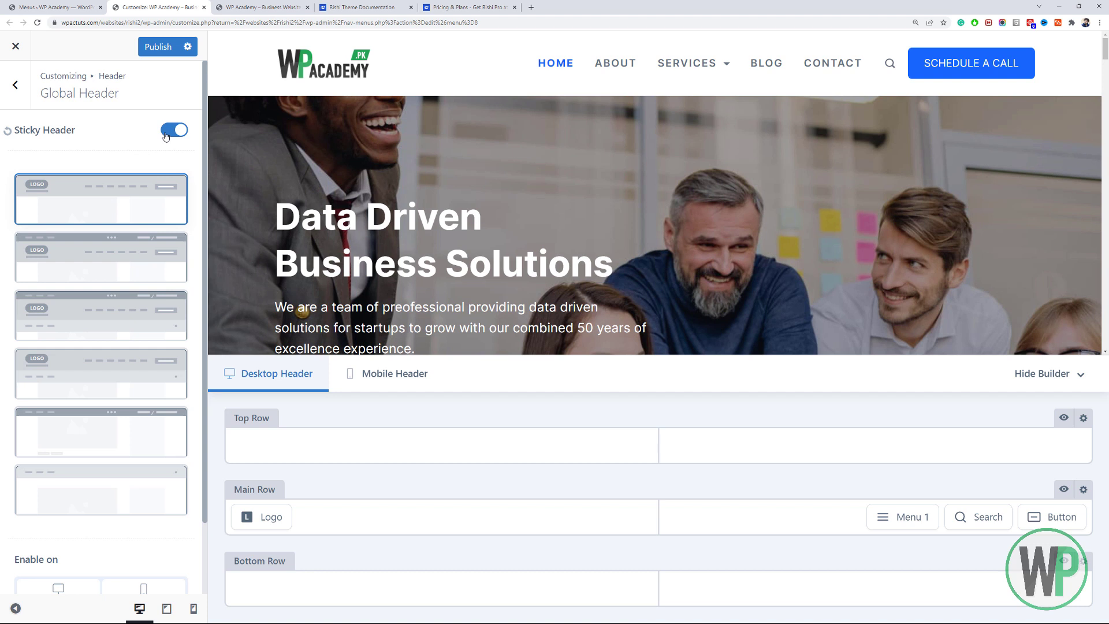
left_click(127, 258)
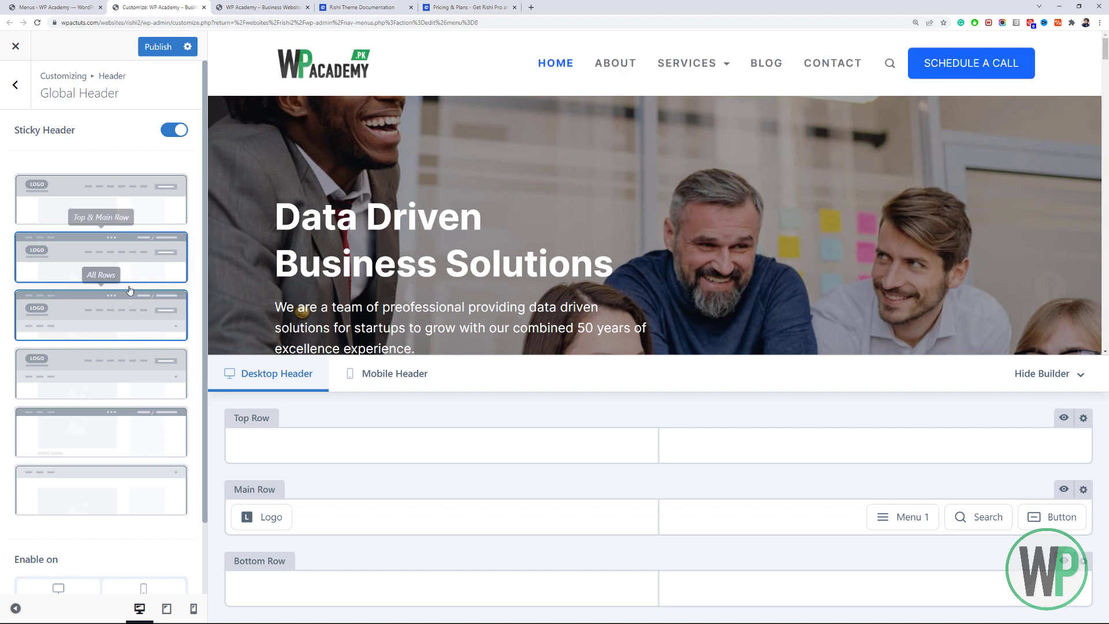
left_click(101, 329)
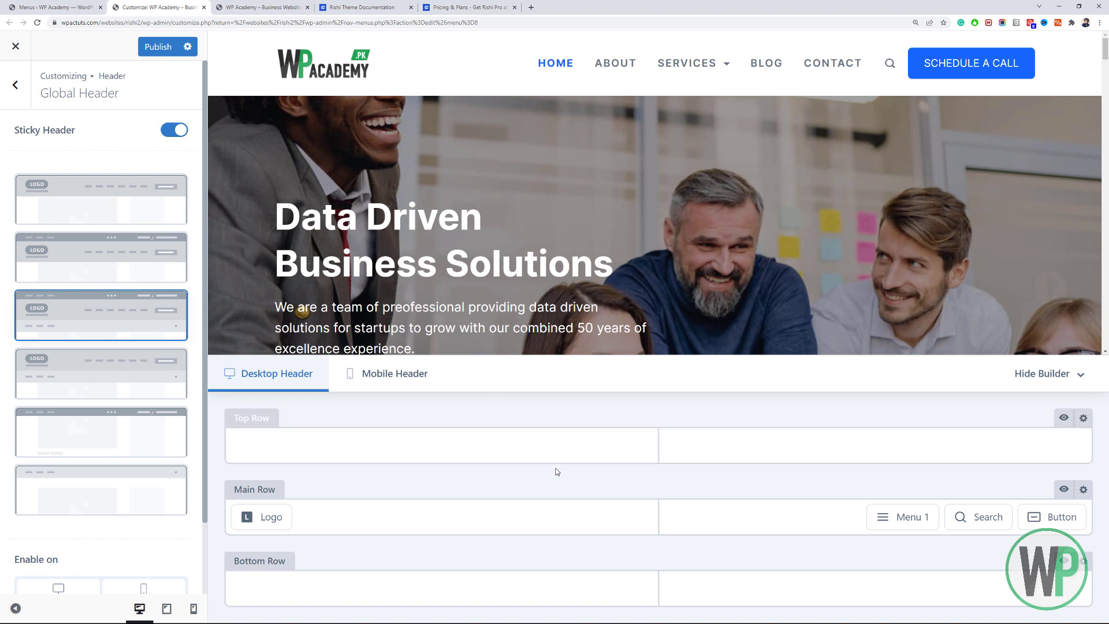
left_click(140, 436)
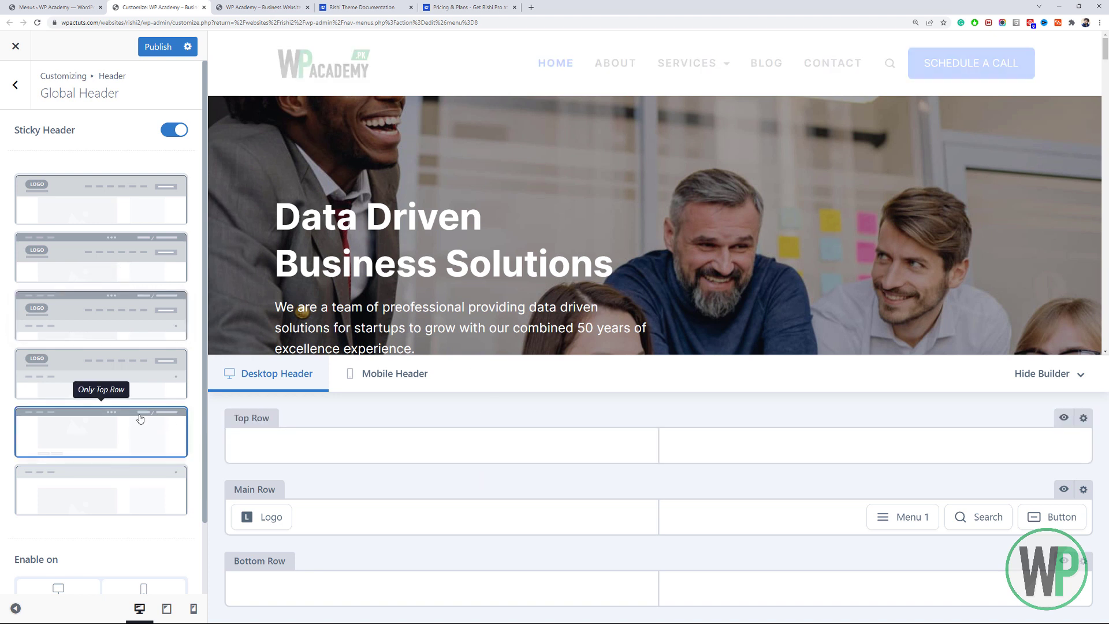
left_click(124, 485)
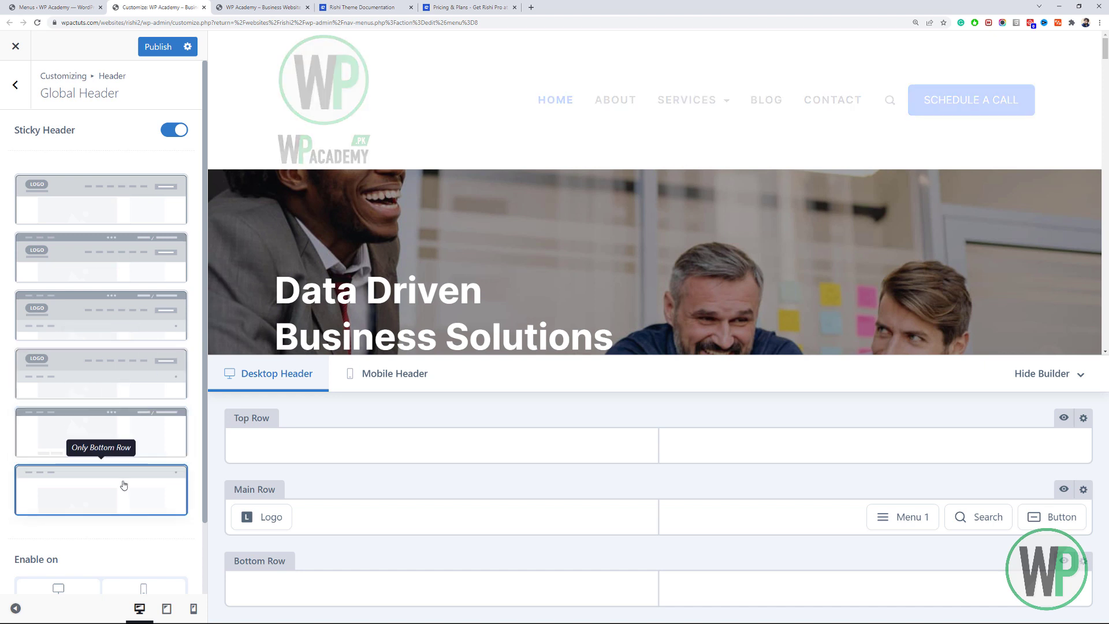
left_click(152, 220)
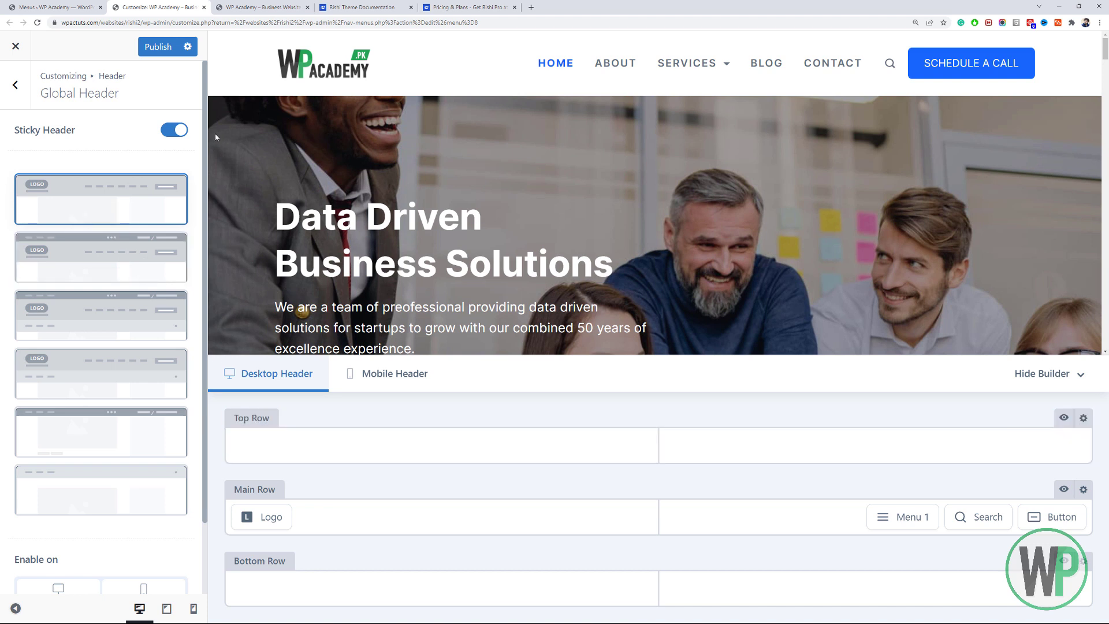
left_click(16, 85)
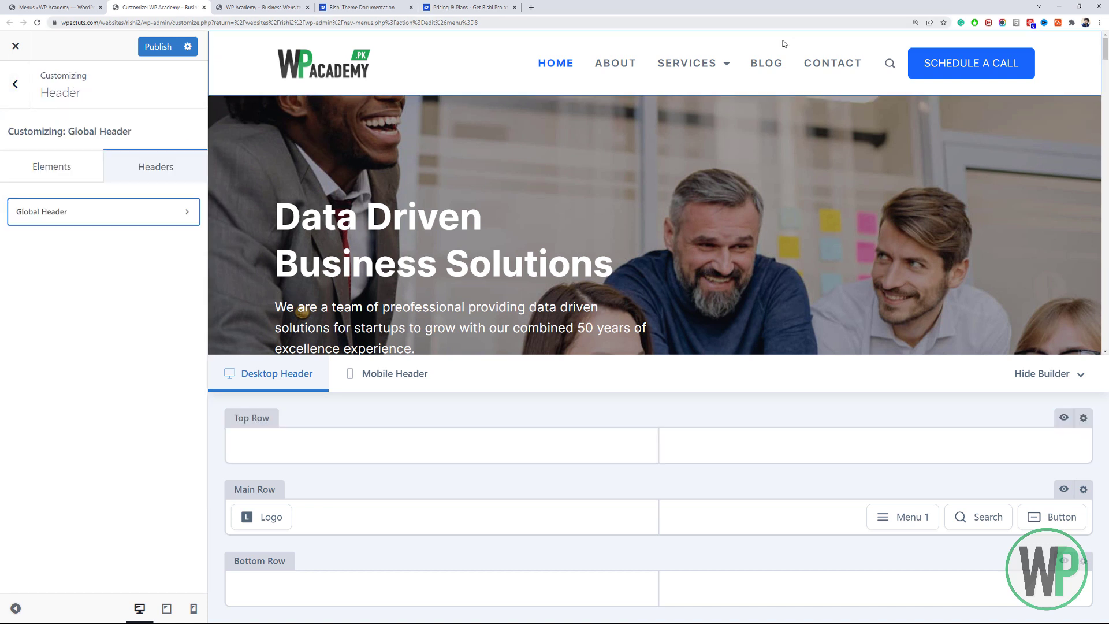
left_click(52, 172)
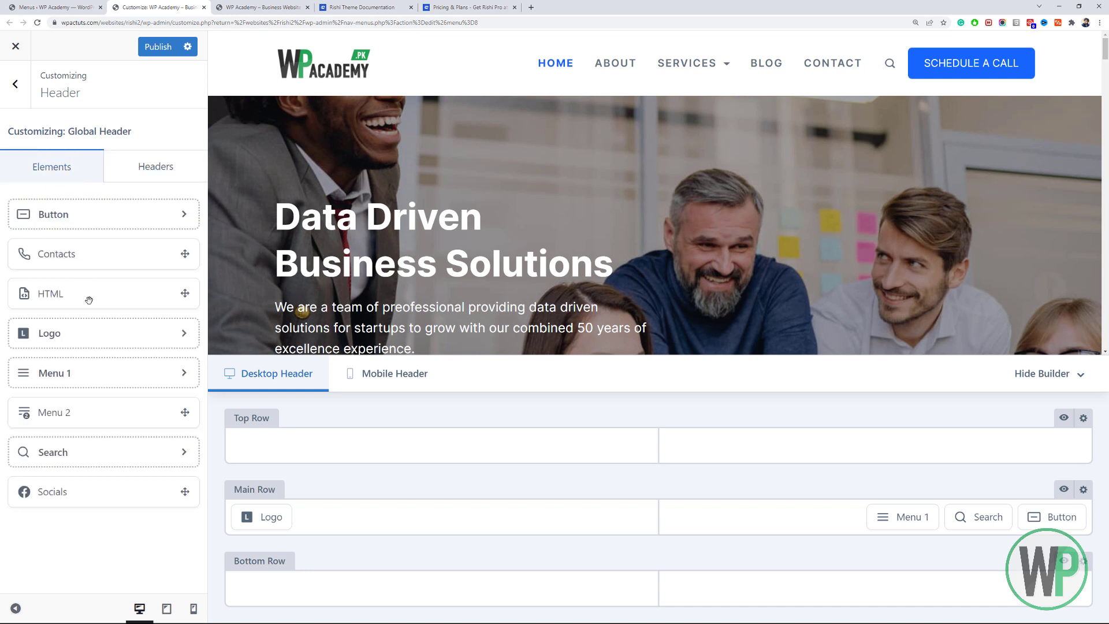
Put Contacts in the Top Row's right column and Socials in its left, then open Global Header.
left_click_drag(112, 263, 1034, 446)
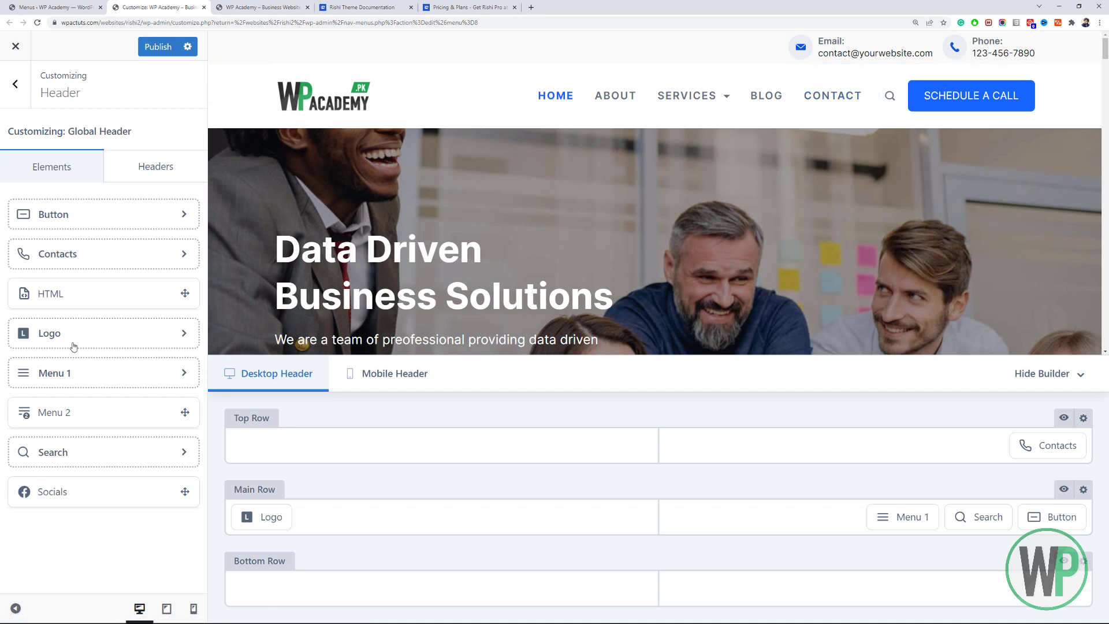
left_click_drag(161, 489, 334, 453)
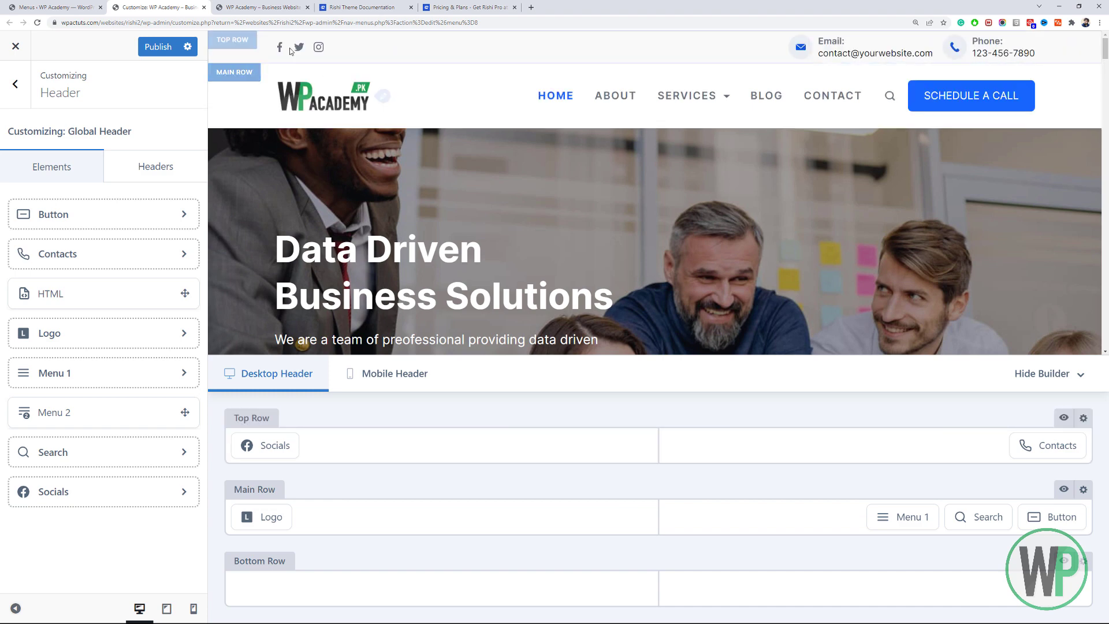
left_click(15, 84)
left_click(149, 317)
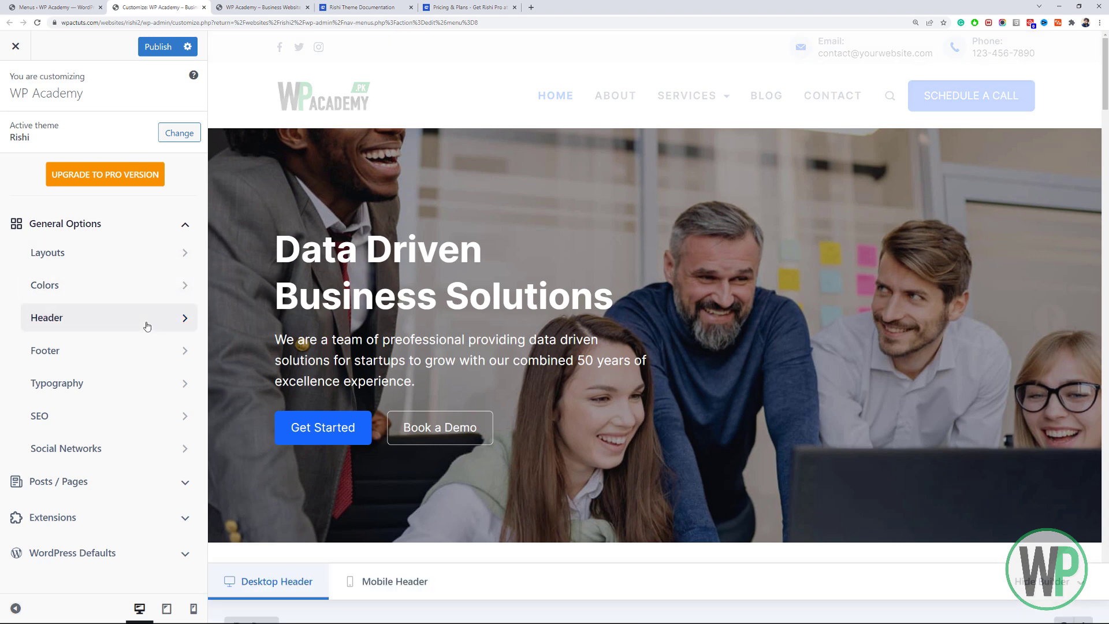
left_click(144, 175)
left_click(146, 215)
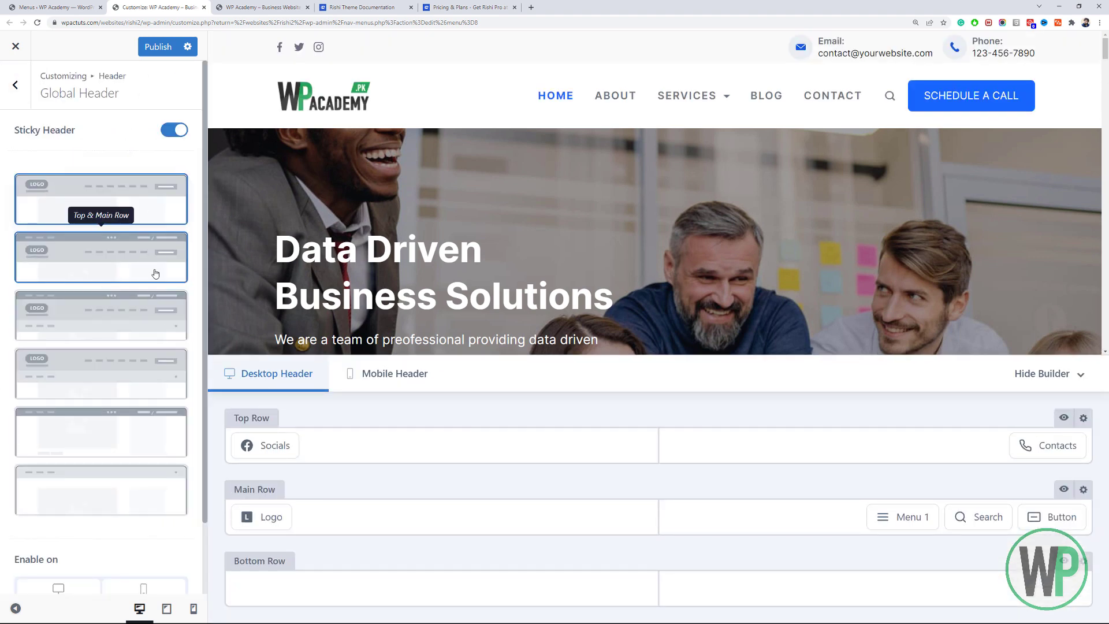
Turn on Sticky Header, compare the sticky layouts, and settle on 'Only Main Row'.
left_click(135, 253)
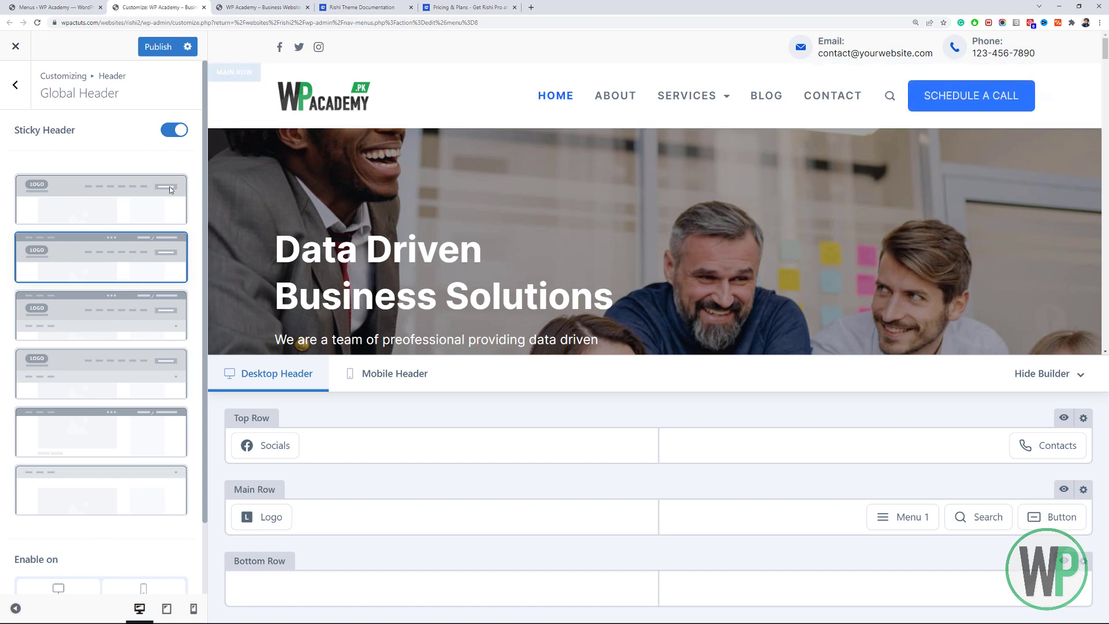
scroll(655, 231, "down", 7)
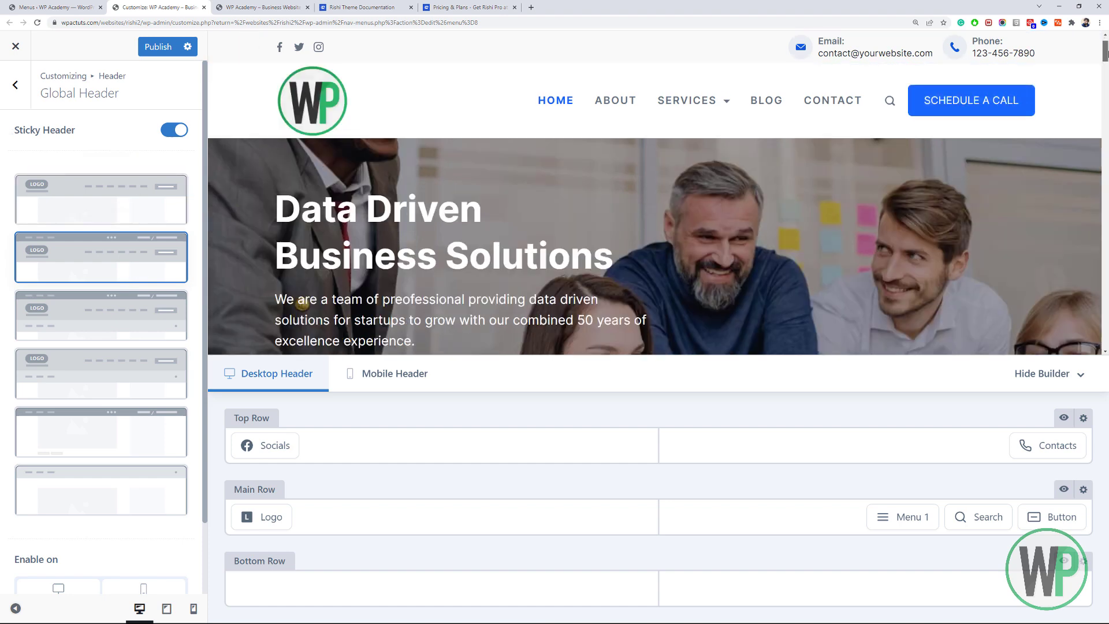
left_click_drag(1107, 80, 1107, 39)
left_click(119, 220)
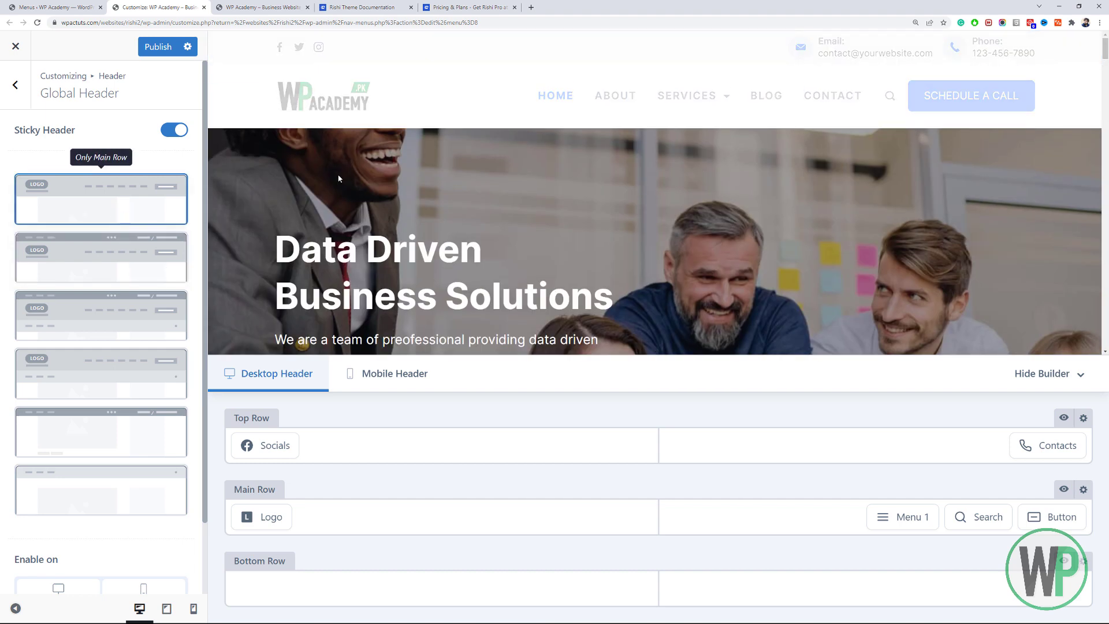
mouse_move(1108, 56)
left_mouse_down()
mouse_move(1108, 77)
mouse_move(1107, 51)
left_mouse_up()
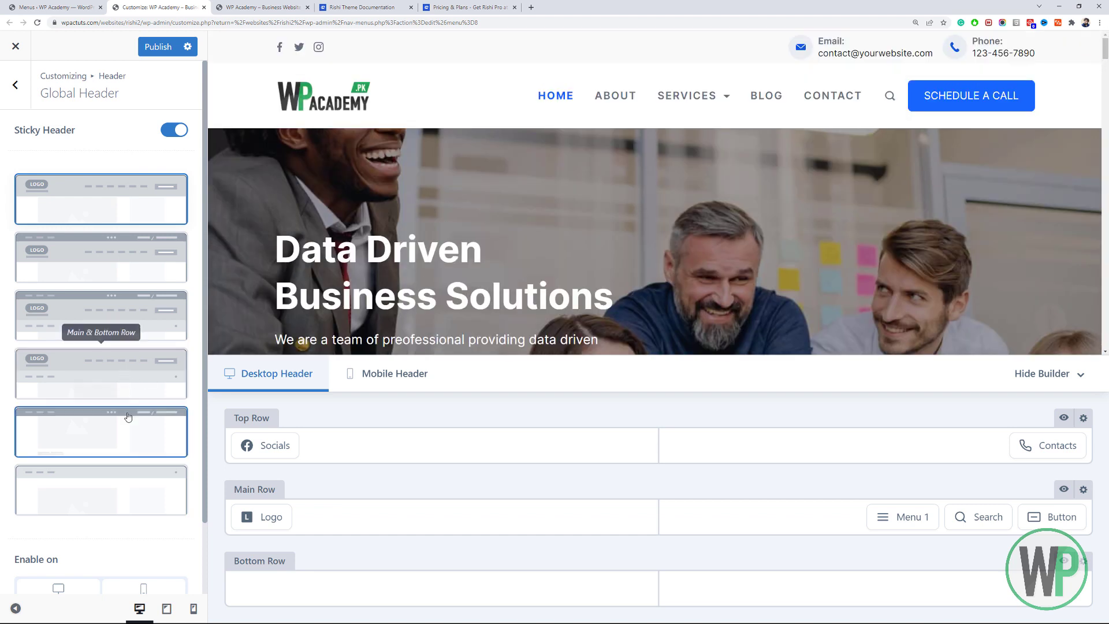
left_click(129, 430)
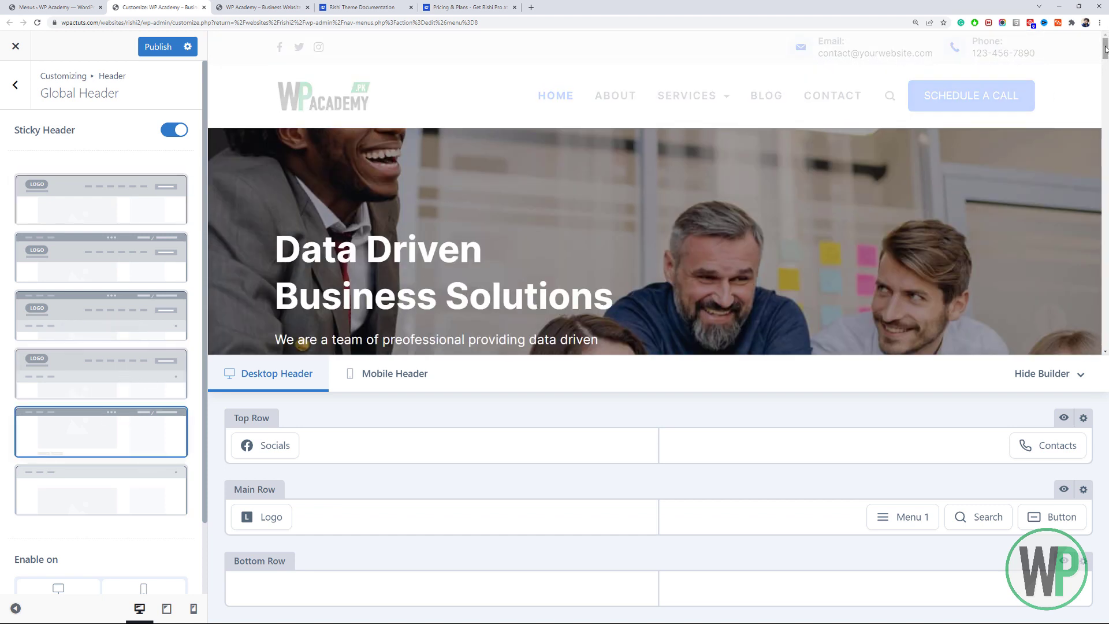
mouse_move(1105, 48)
left_mouse_down()
mouse_move(1107, 75)
mouse_move(1108, 32)
left_mouse_up()
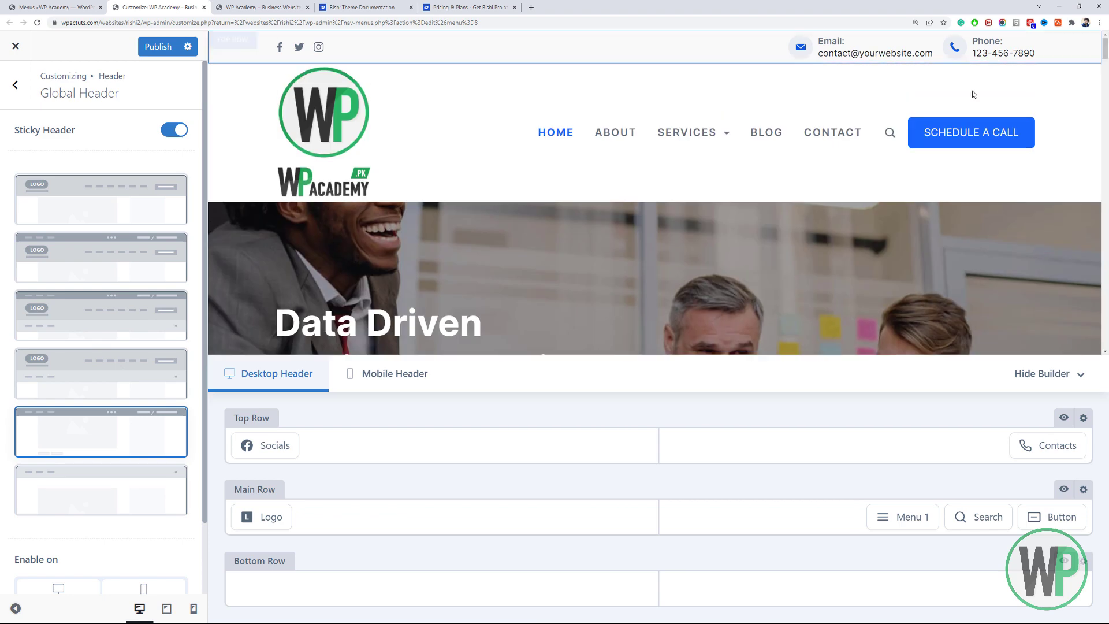
left_click(108, 207)
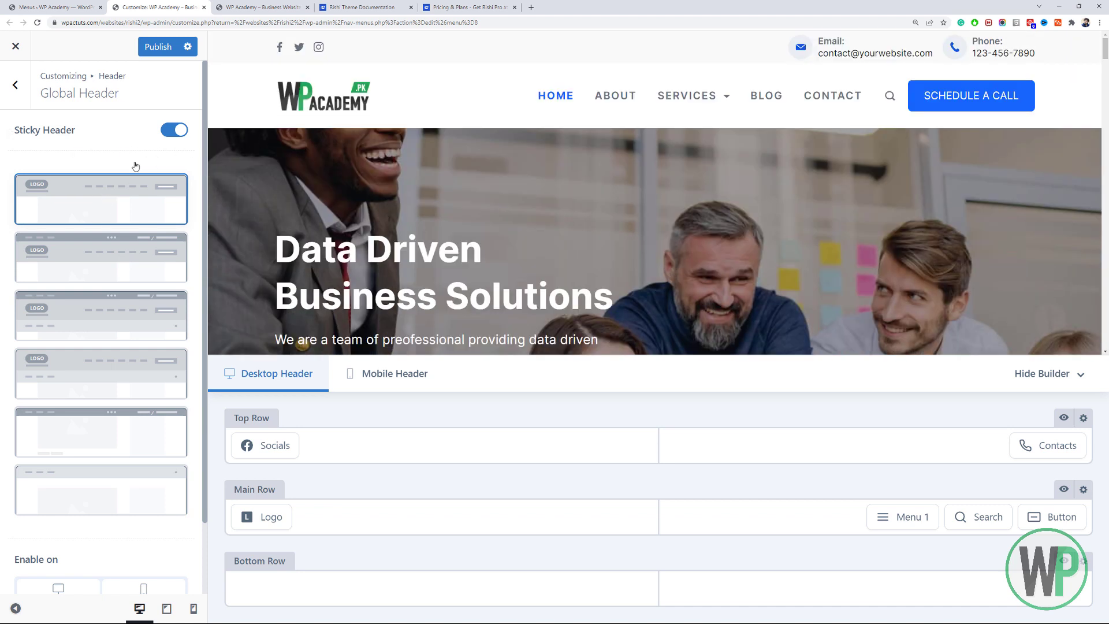
Delete the Socials and Contacts elements from the header's Top Row.
left_click(269, 443)
left_click(283, 419)
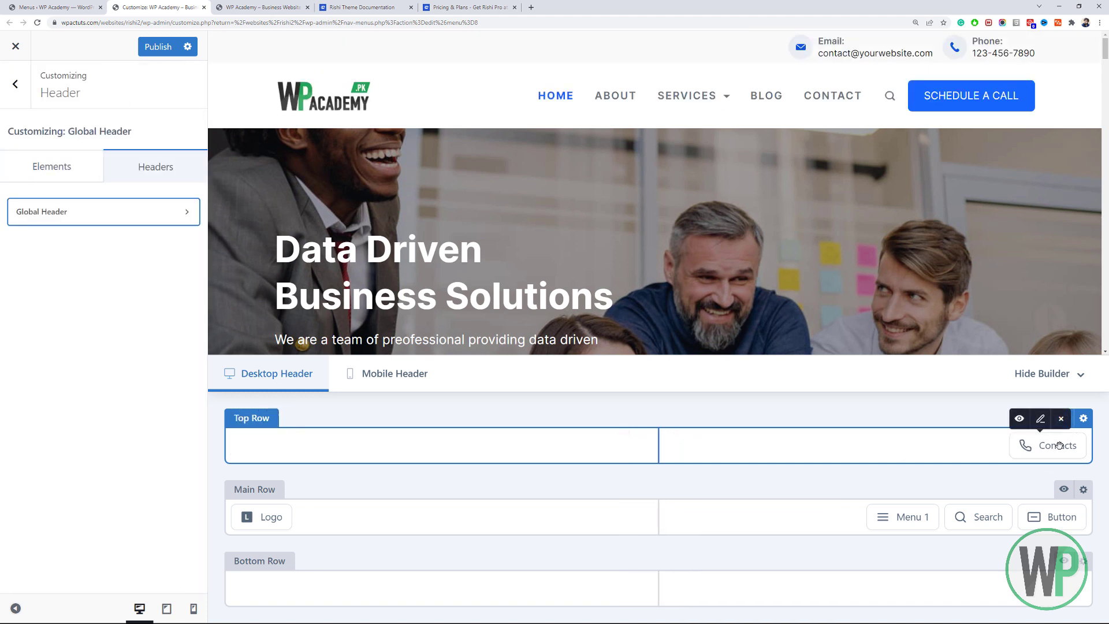
left_click(1061, 420)
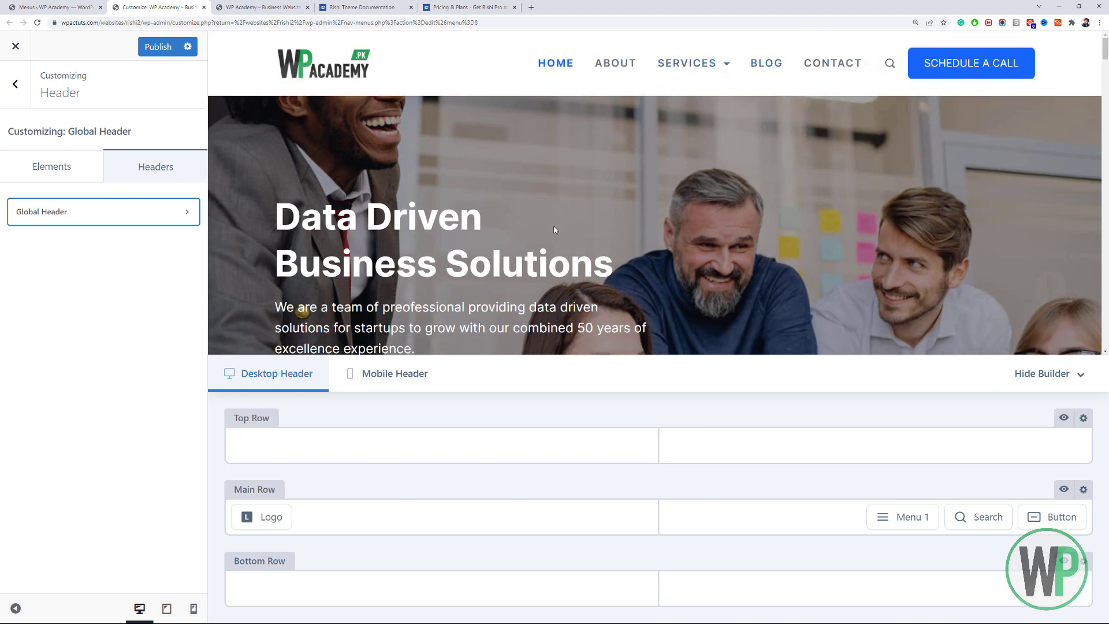
left_click(84, 165)
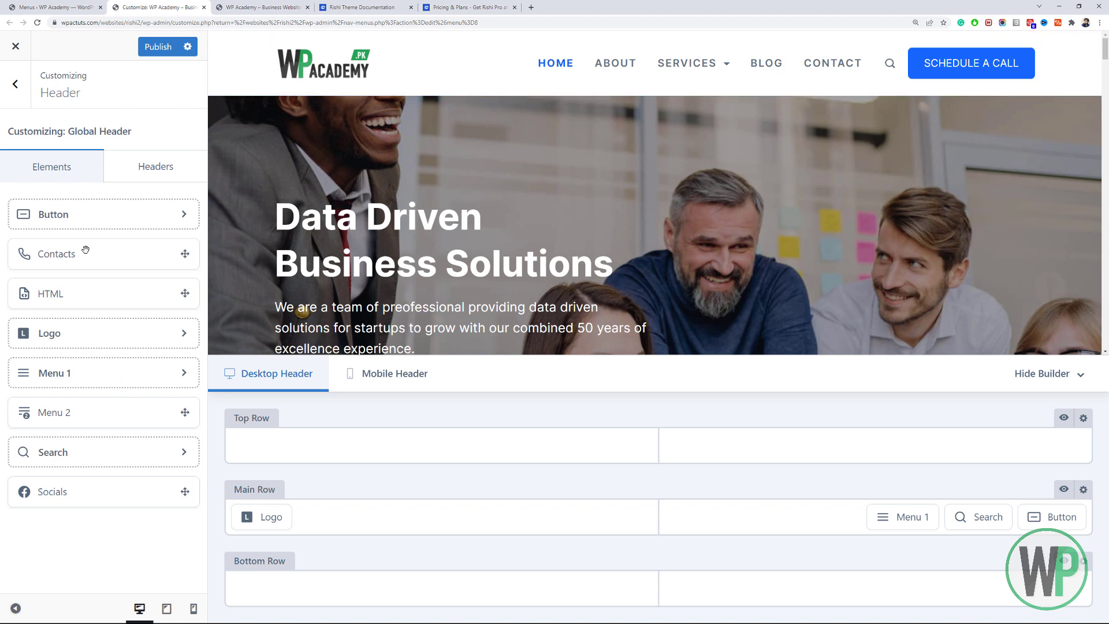
left_click(139, 175)
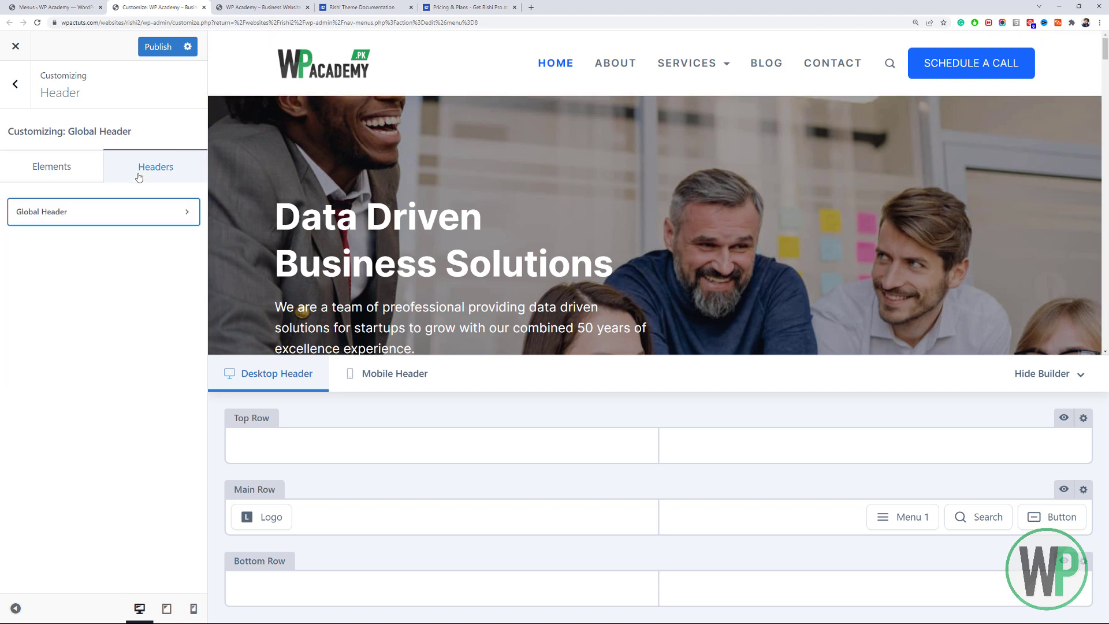
Switch on the Transparent Header toggle in the Global Header settings.
left_click(117, 224)
scroll(115, 220, "down", 2)
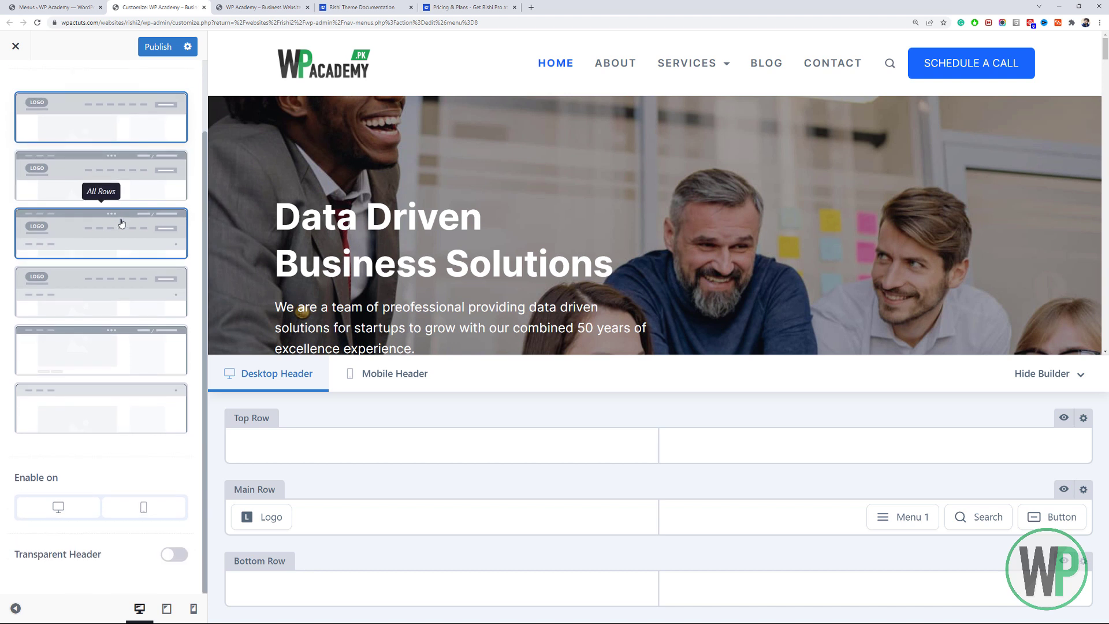
left_click(174, 555)
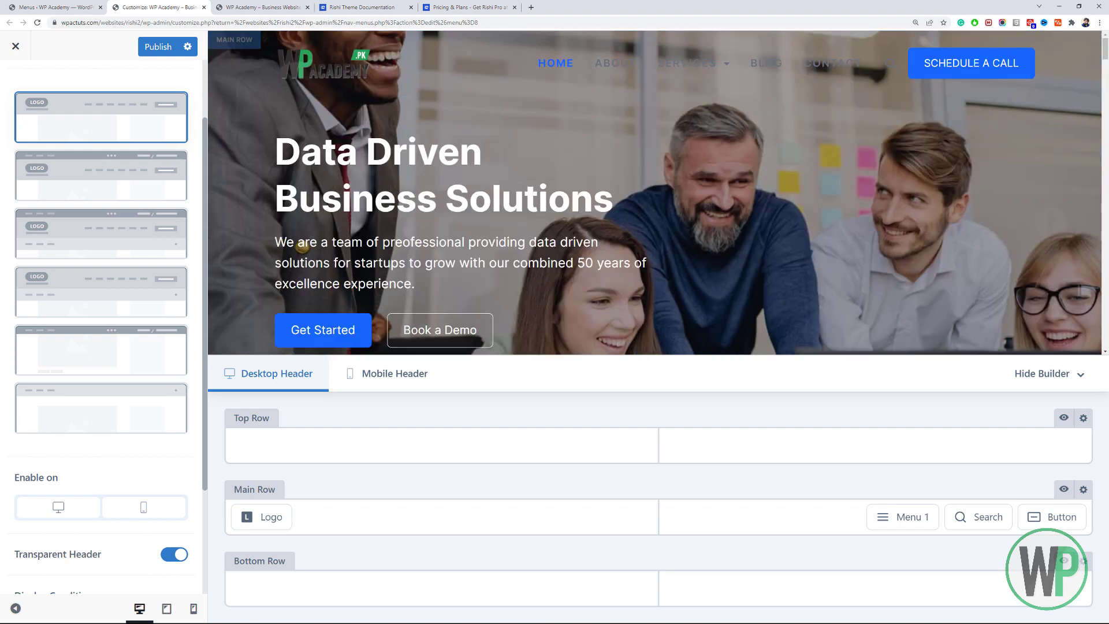
mouse_move(1108, 47)
left_mouse_down()
mouse_move(1107, 61)
mouse_move(1107, 30)
mouse_move(1105, 61)
mouse_move(1105, 32)
left_mouse_up()
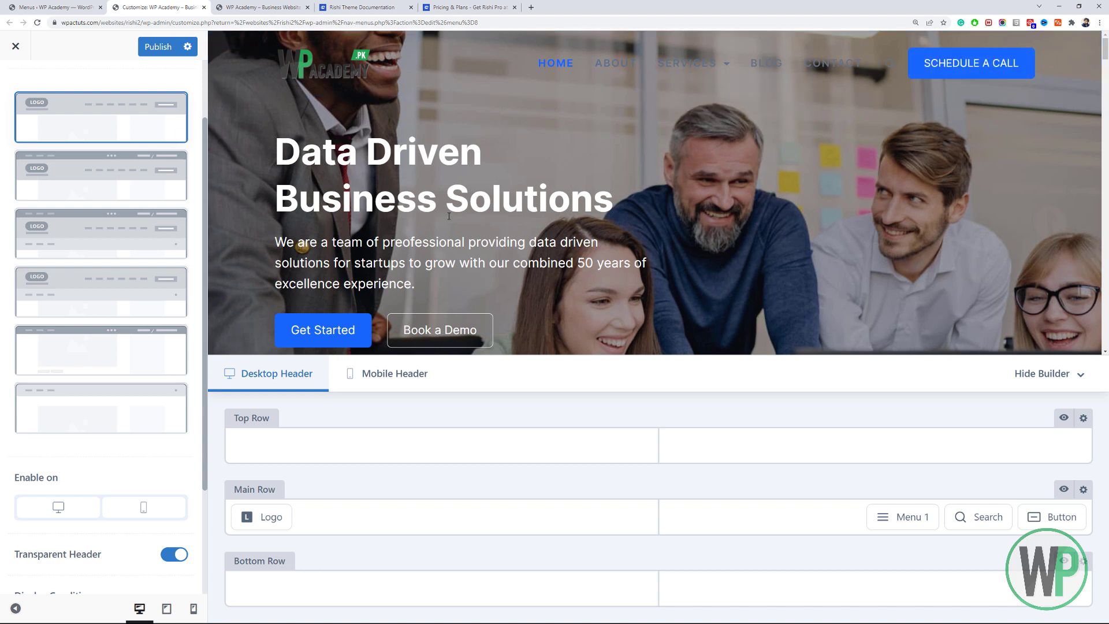
scroll(107, 167, "up", 3)
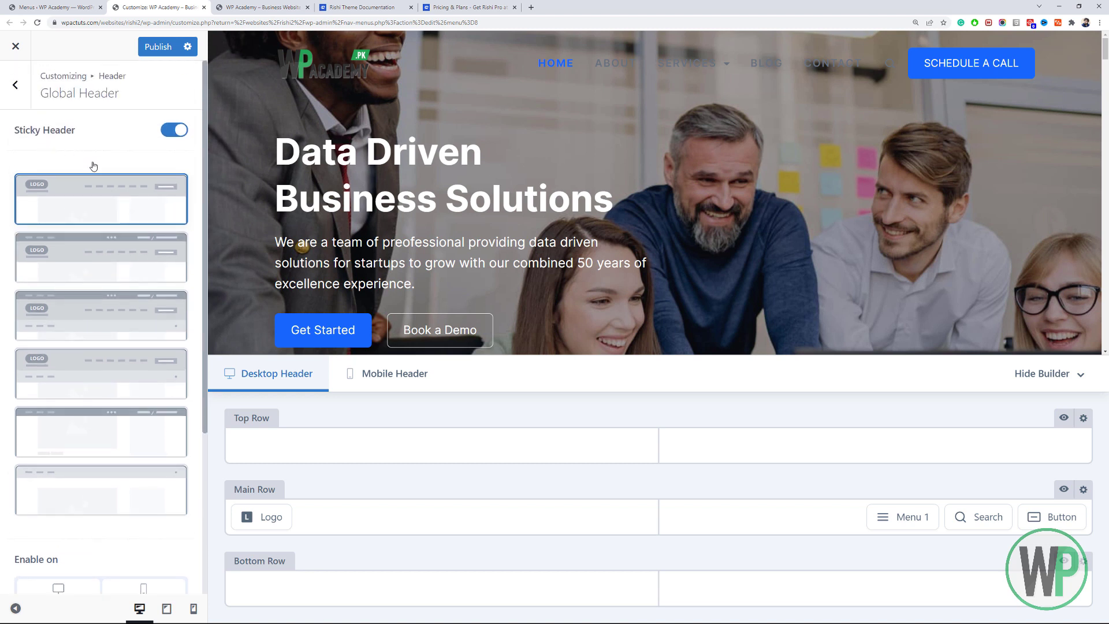
Upload logo-medium-white.png from the Graphics folder and set it as the Main Row logo.
left_click(276, 516)
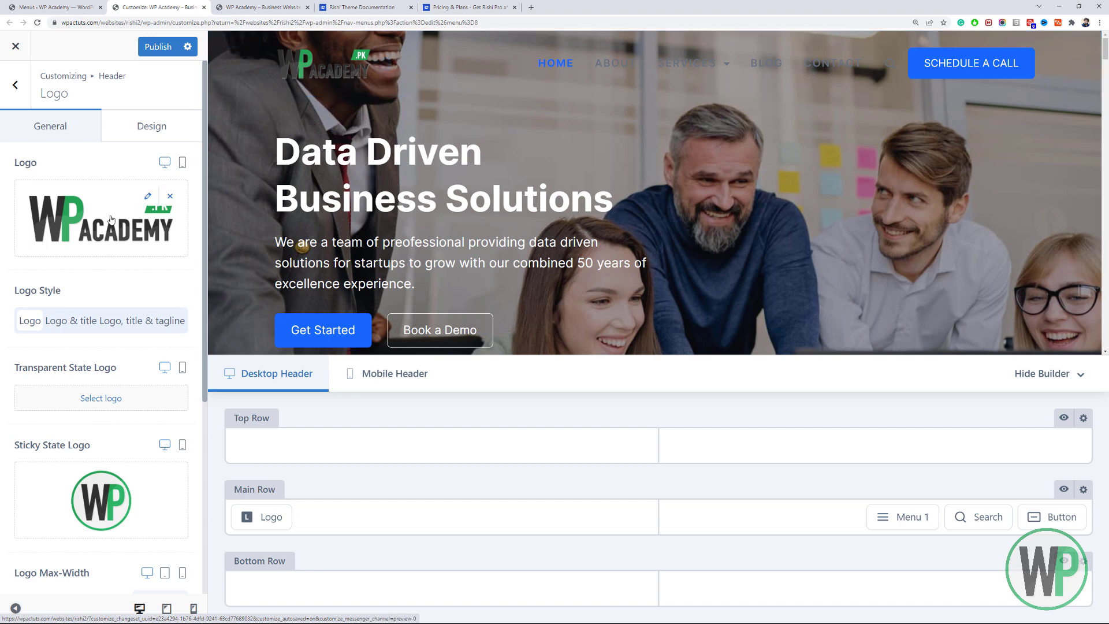
left_click(149, 196)
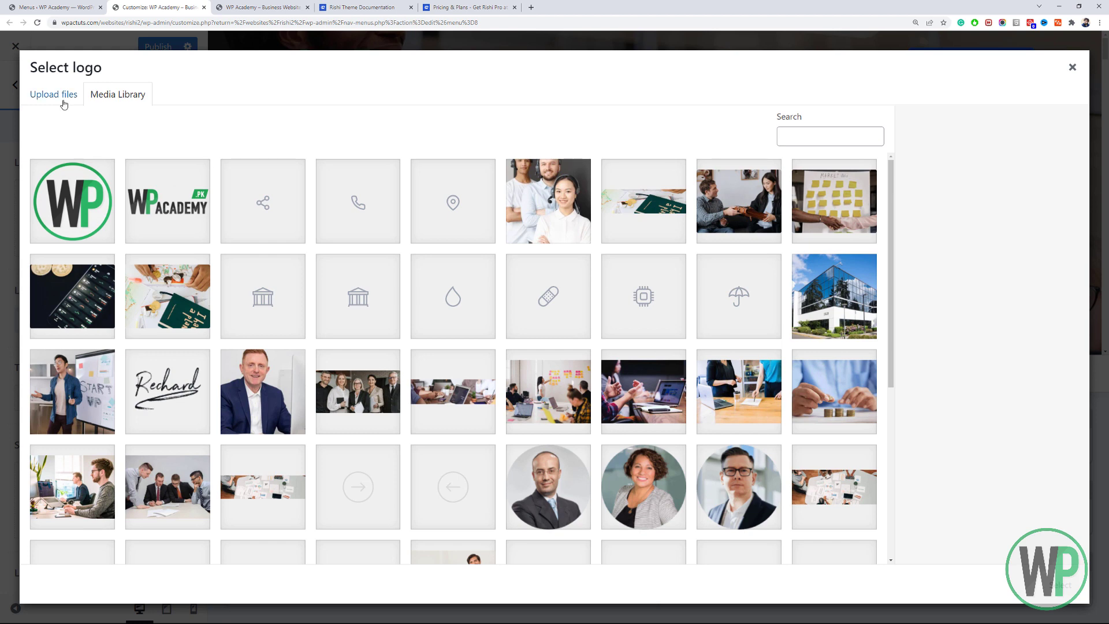
left_click(62, 96)
left_click(564, 325)
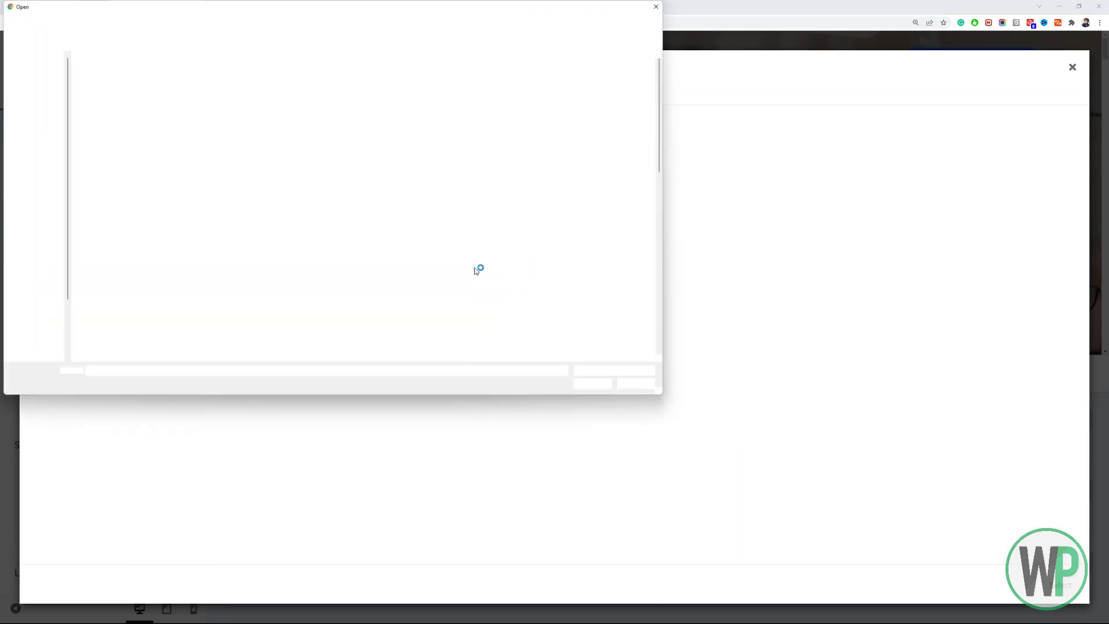
left_click(474, 270)
key("l")
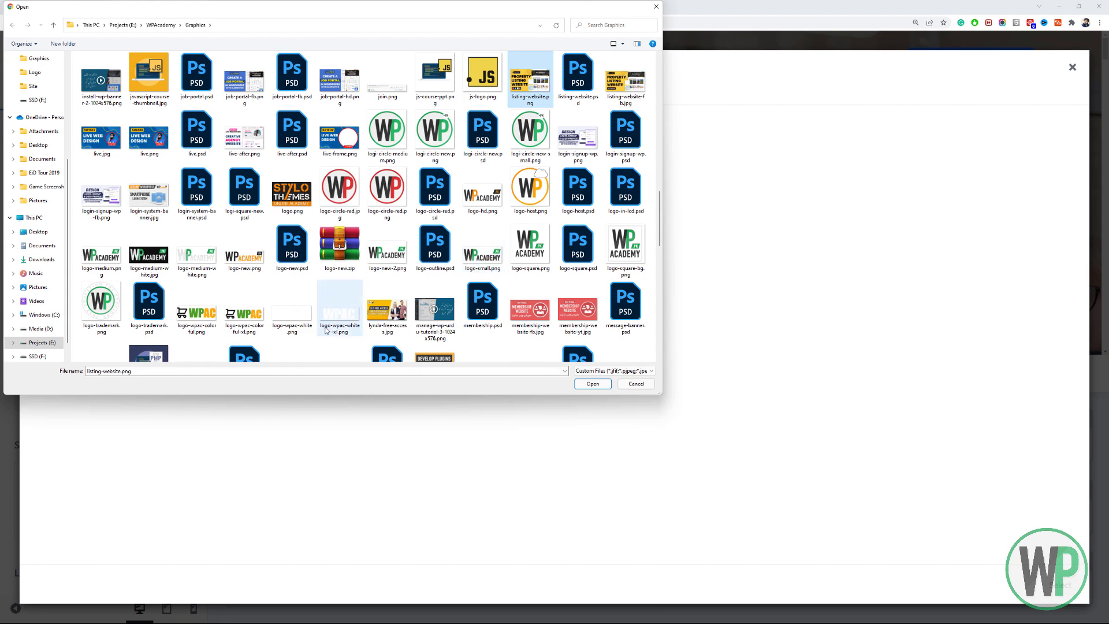
double_click(197, 254)
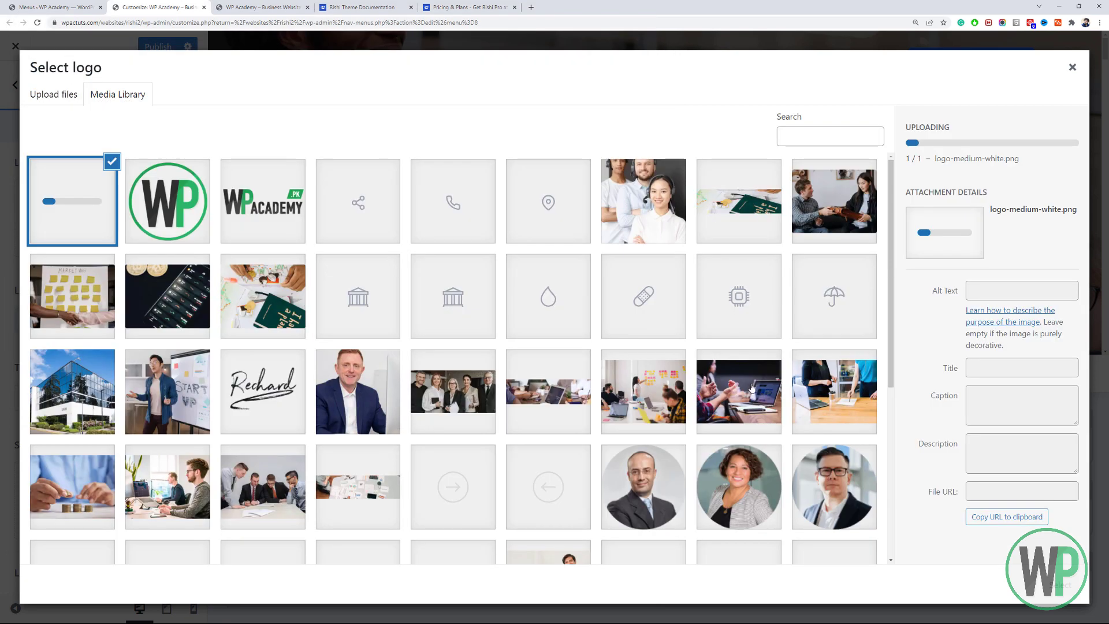
left_click(1068, 584)
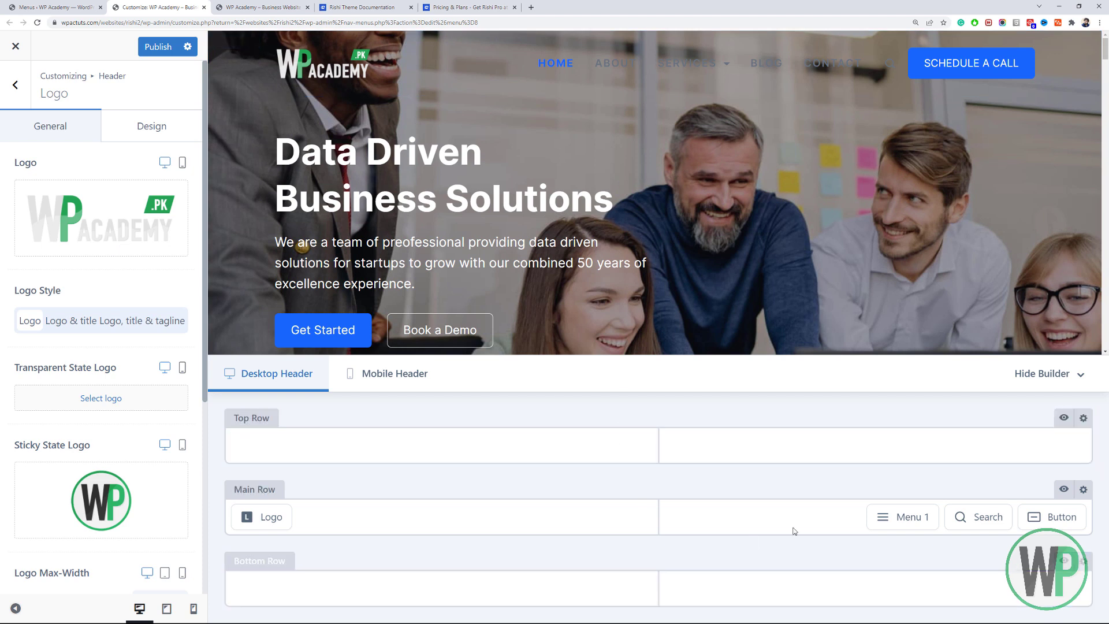
Set Menu 1's initial font colour to #f5f5f5 in its Design options.
left_click(915, 517)
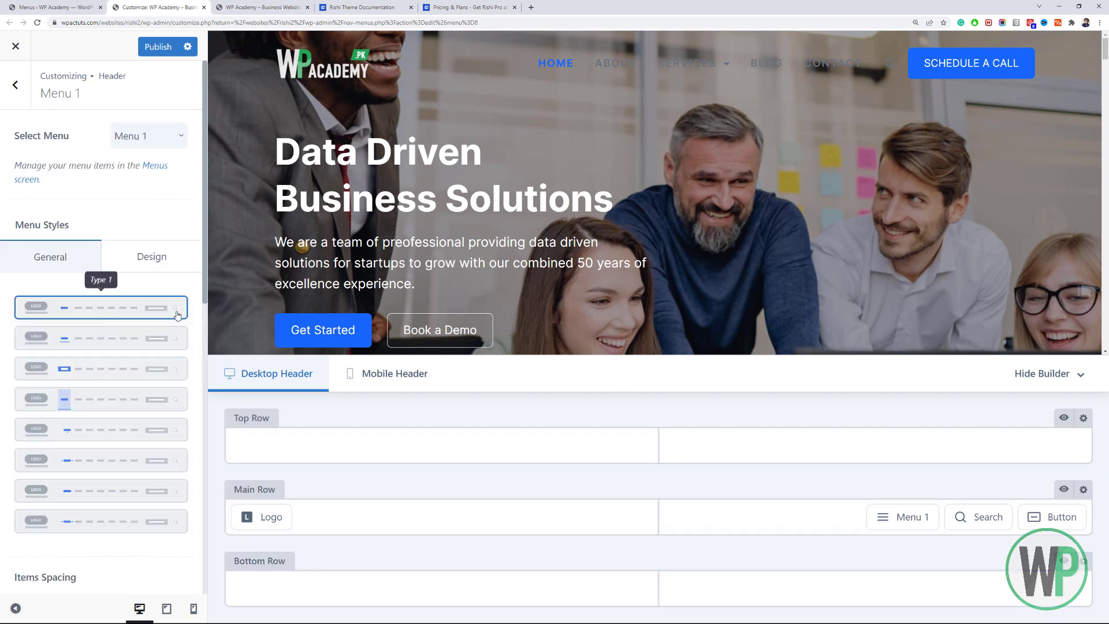
left_click(155, 259)
scroll(154, 263, "down", 2)
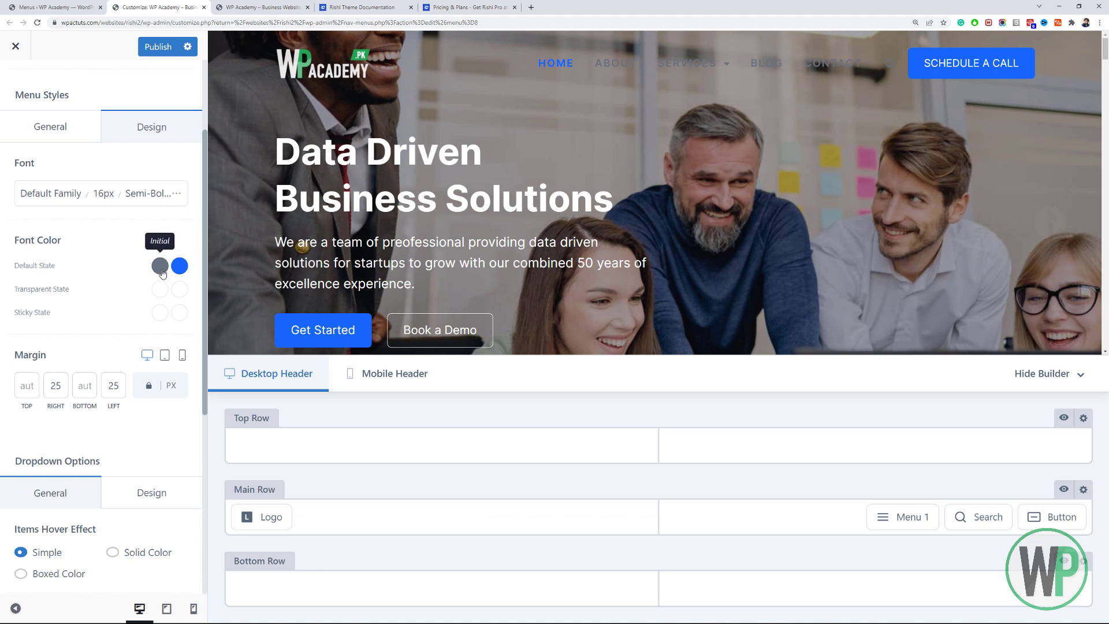
left_click(160, 266)
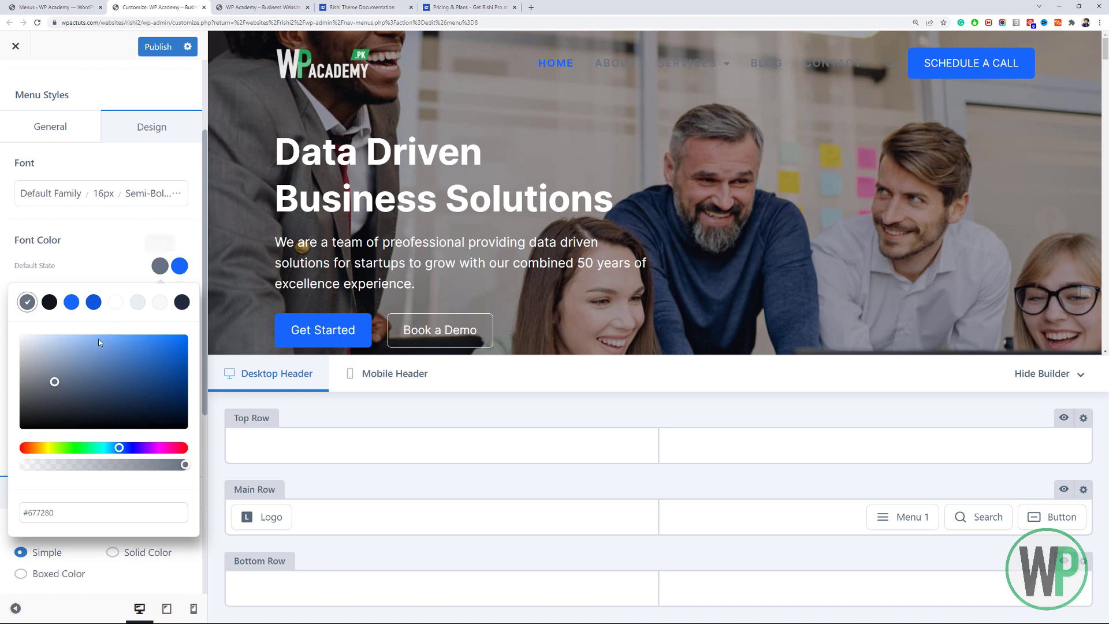
left_click(21, 339)
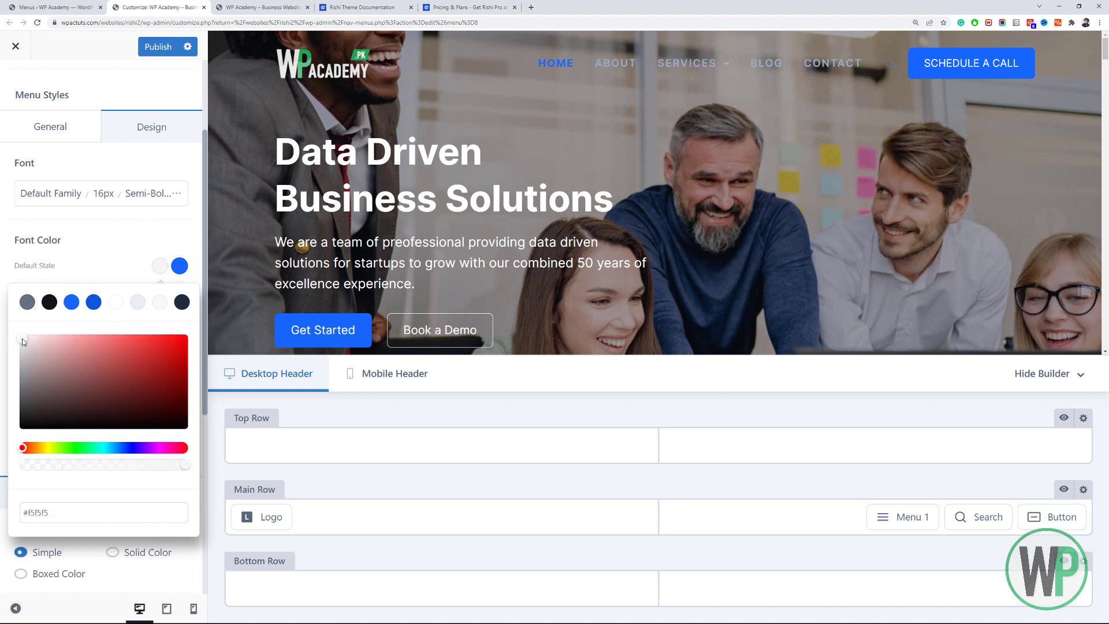
left_click(157, 267)
Set Menu 1's hover/active font colour to yellow #ffb700.
left_click(177, 268)
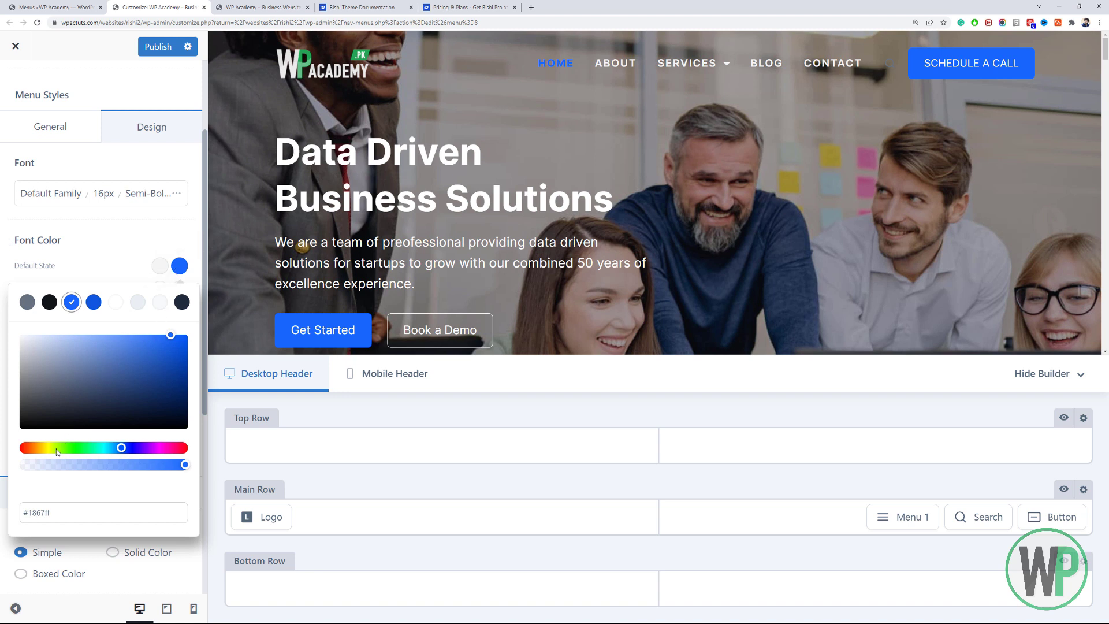
left_click_drag(56, 450, 43, 449)
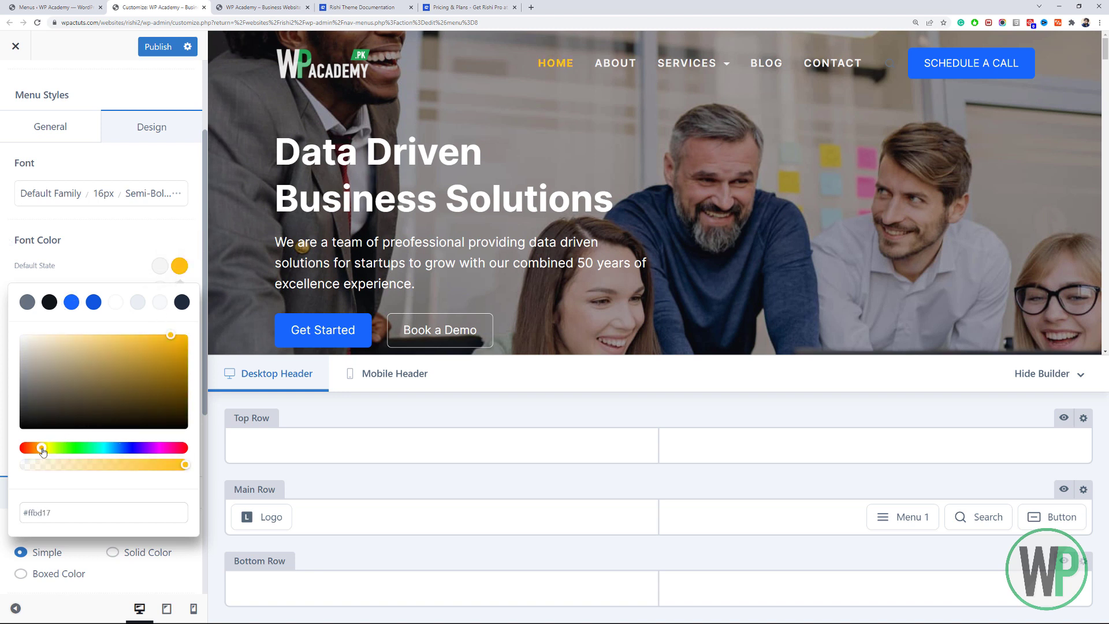
left_click(188, 336)
scroll(1107, 107, "down", 10)
left_click_drag(1108, 110, 1108, 41)
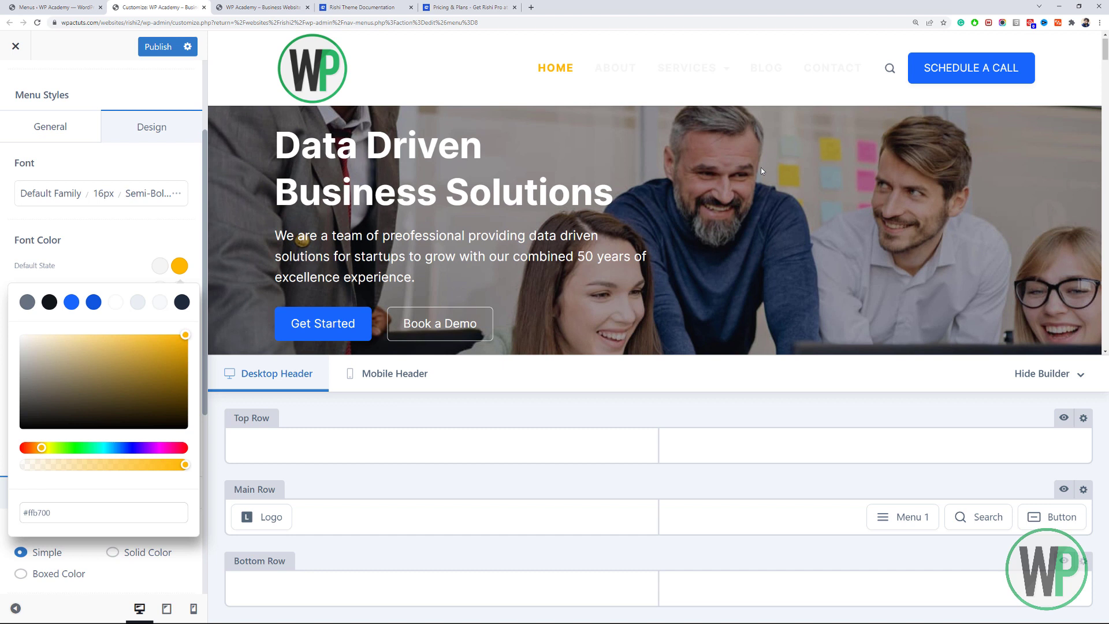
left_click_drag(51, 518, 23, 510)
left_click(120, 249)
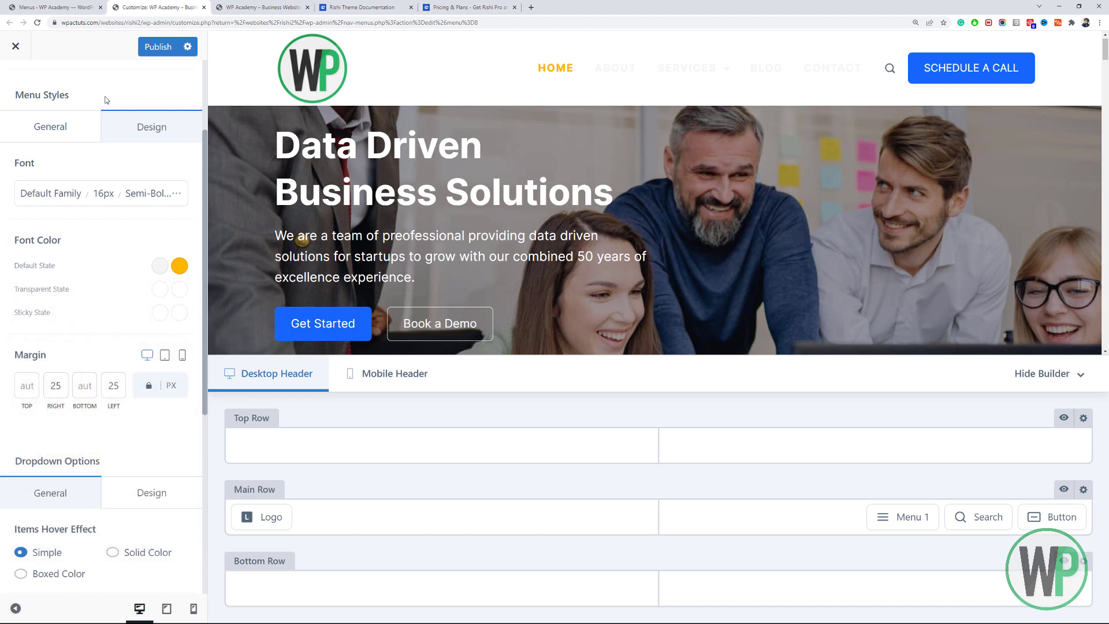
scroll(104, 93, "up", 3)
left_click(18, 86)
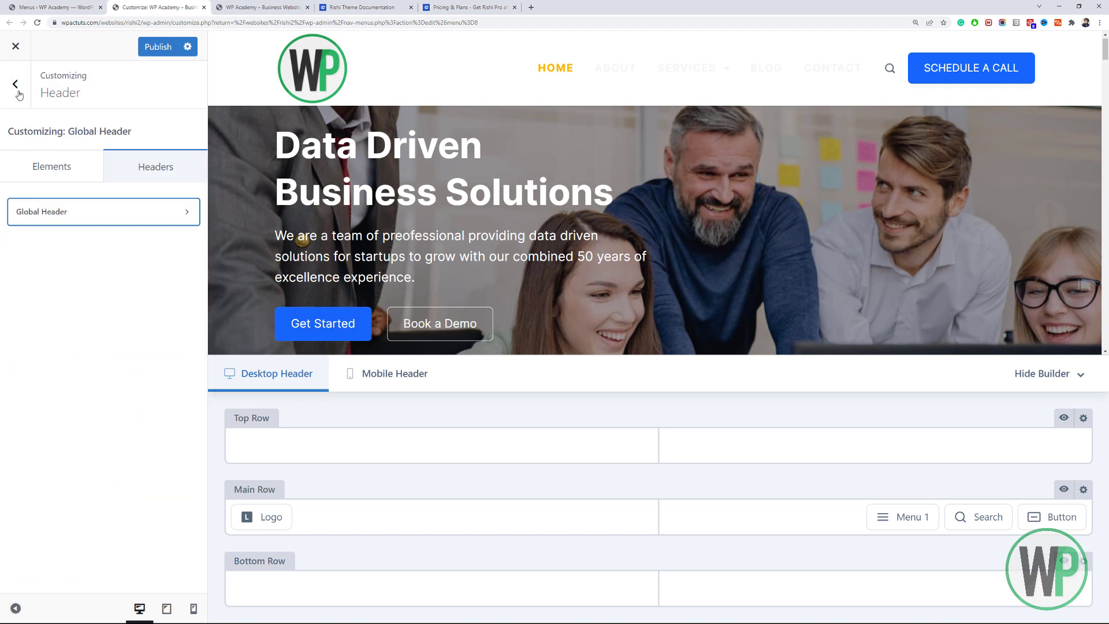
left_click(17, 87)
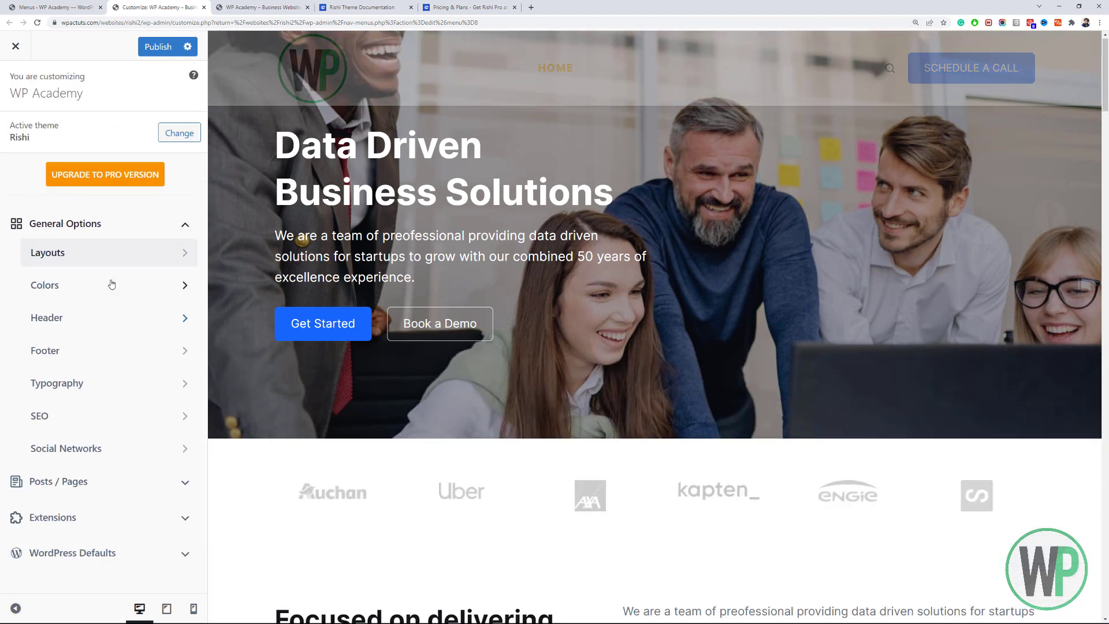
left_click(110, 284)
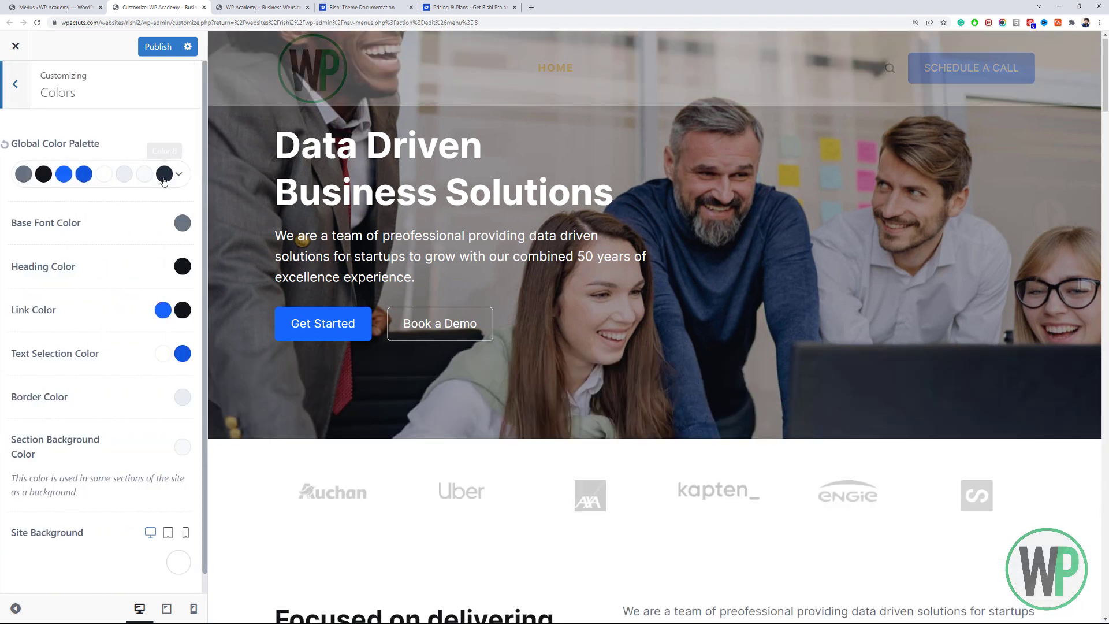
left_click(178, 176)
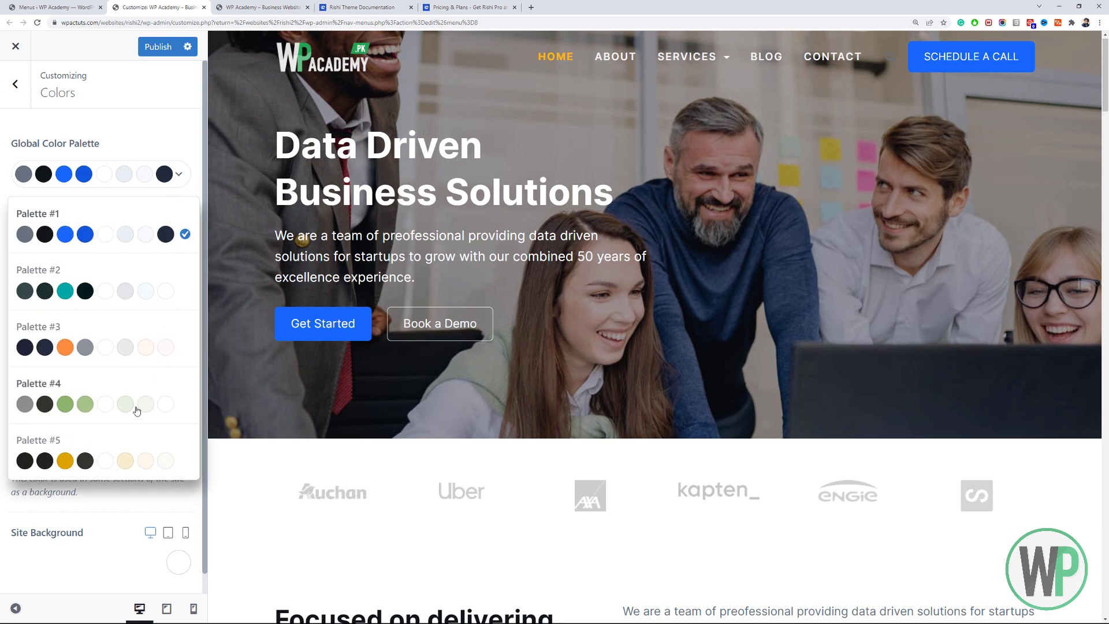
left_click(119, 462)
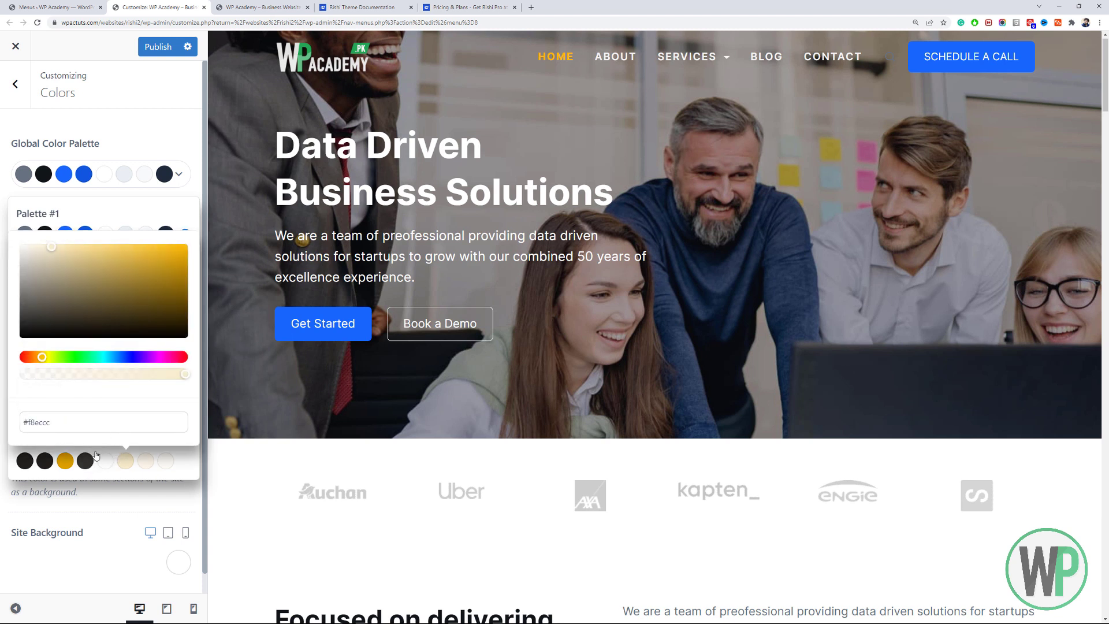
left_click(96, 455)
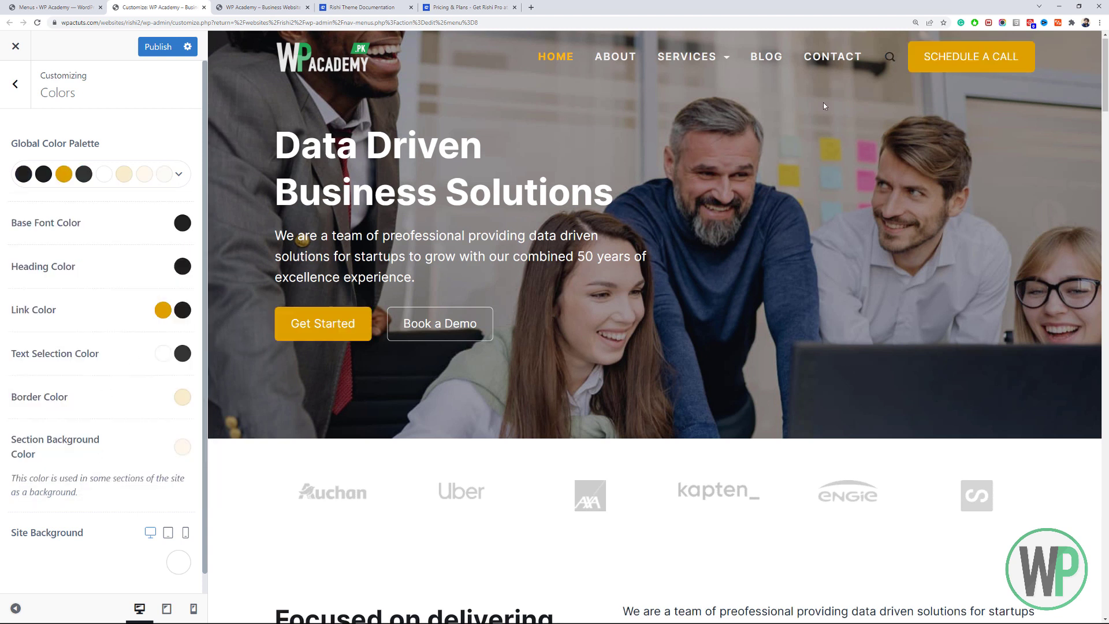
scroll(1095, 352, "down", 10)
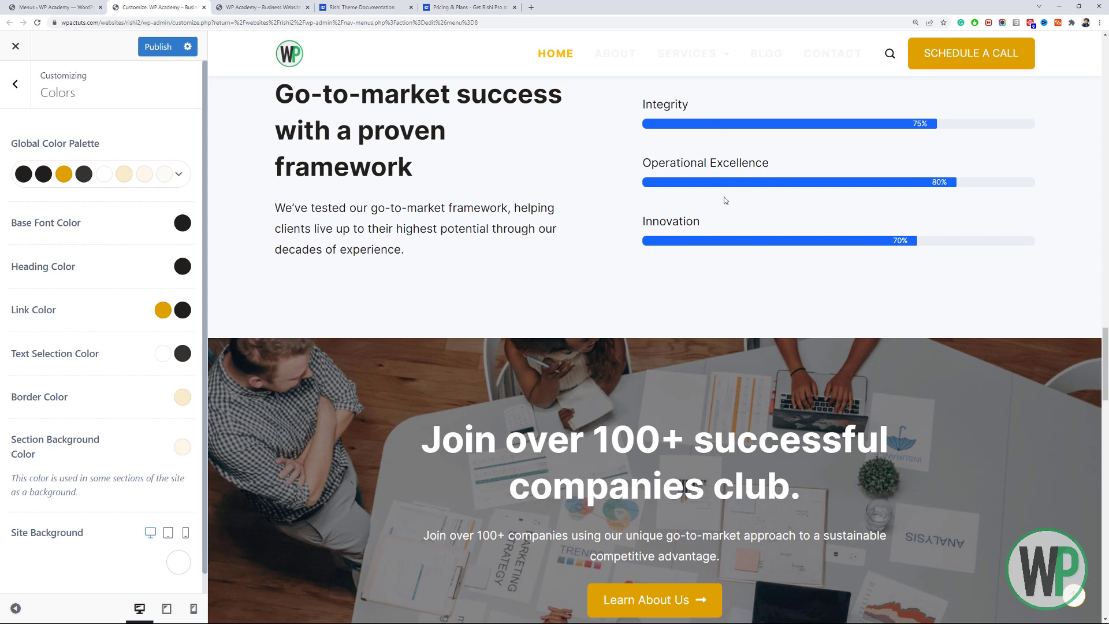
left_click_drag(1106, 376, 1101, 494)
scroll(1093, 532, "down", 10)
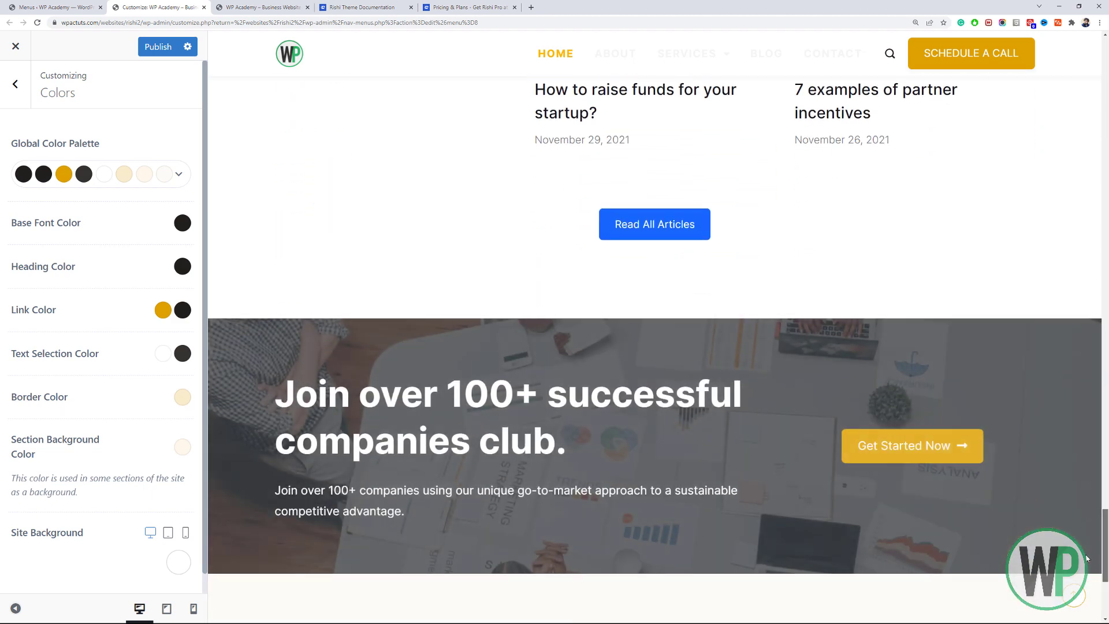
scroll(1088, 599, "up", 2)
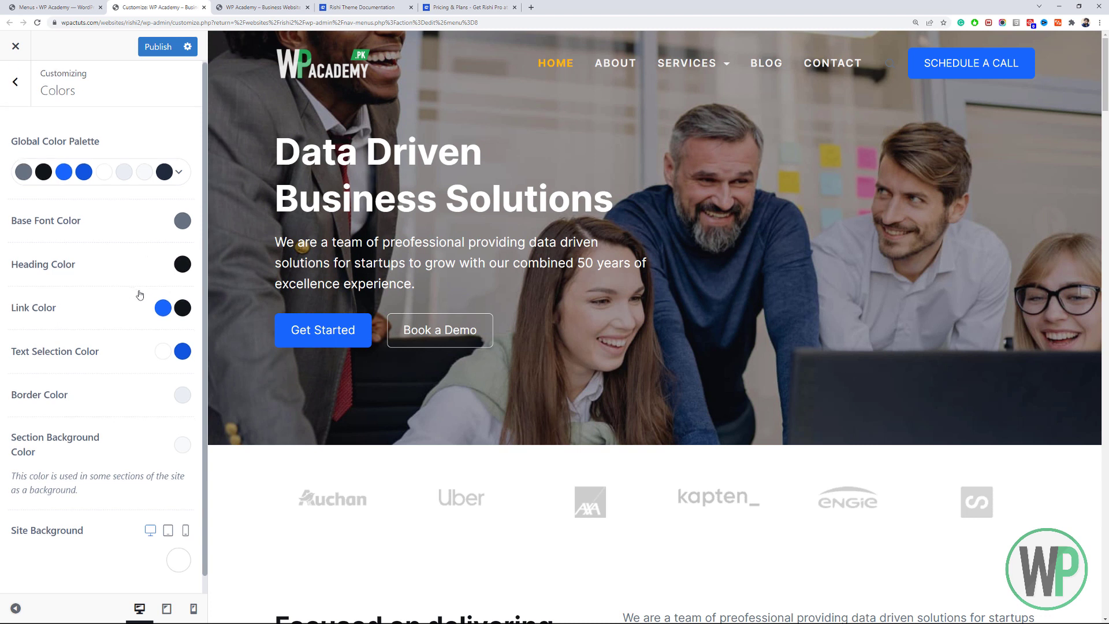
Change the Link Color and Text Selection Color to gold #ffb700.
left_click(178, 175)
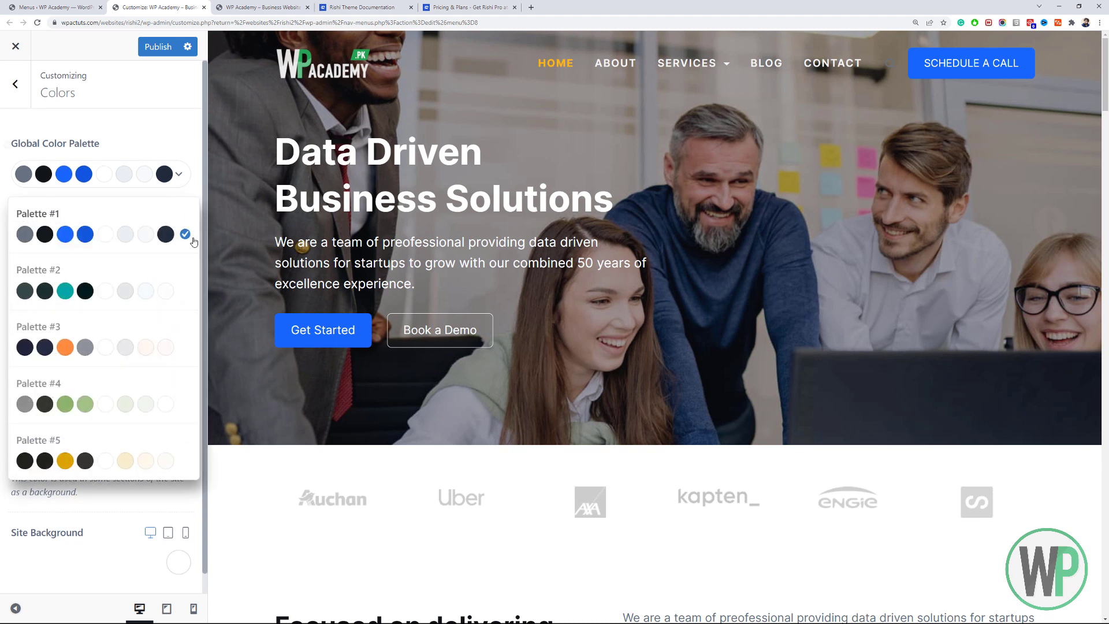
left_click(162, 143)
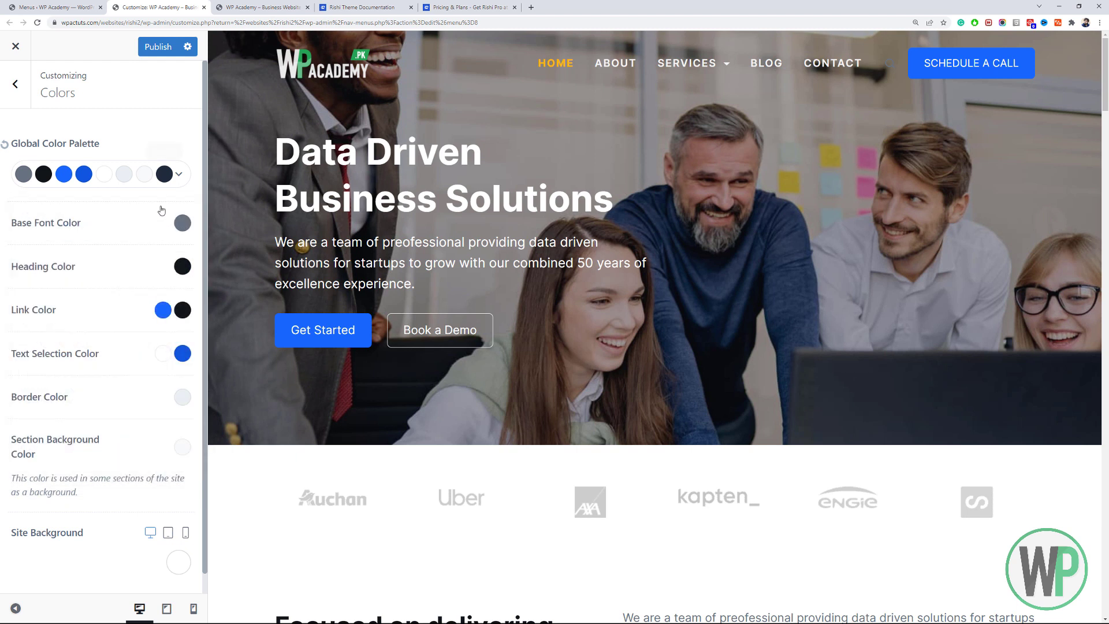
left_click(162, 310)
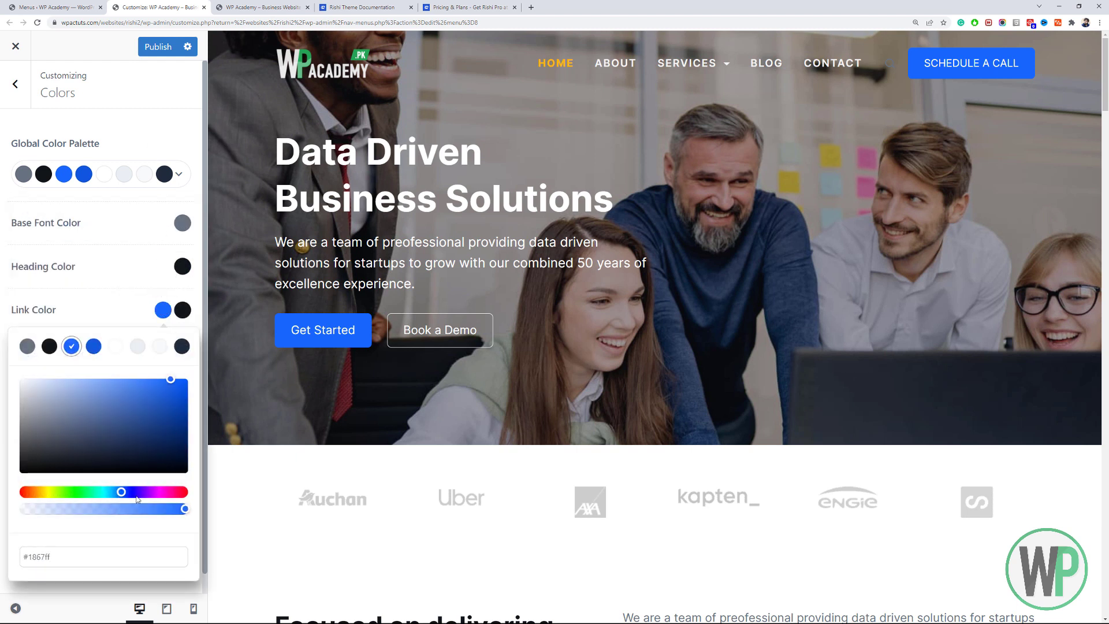
left_click_drag(101, 561, 1, 532)
type("#ffb900")
left_click(89, 309)
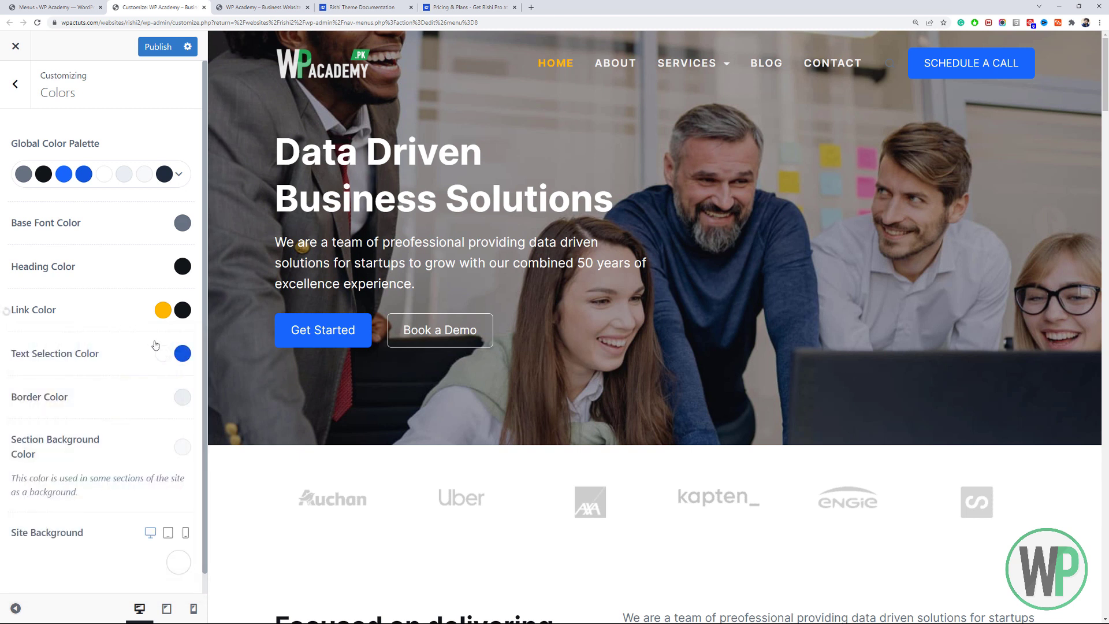
left_click(182, 353)
double_click(101, 595)
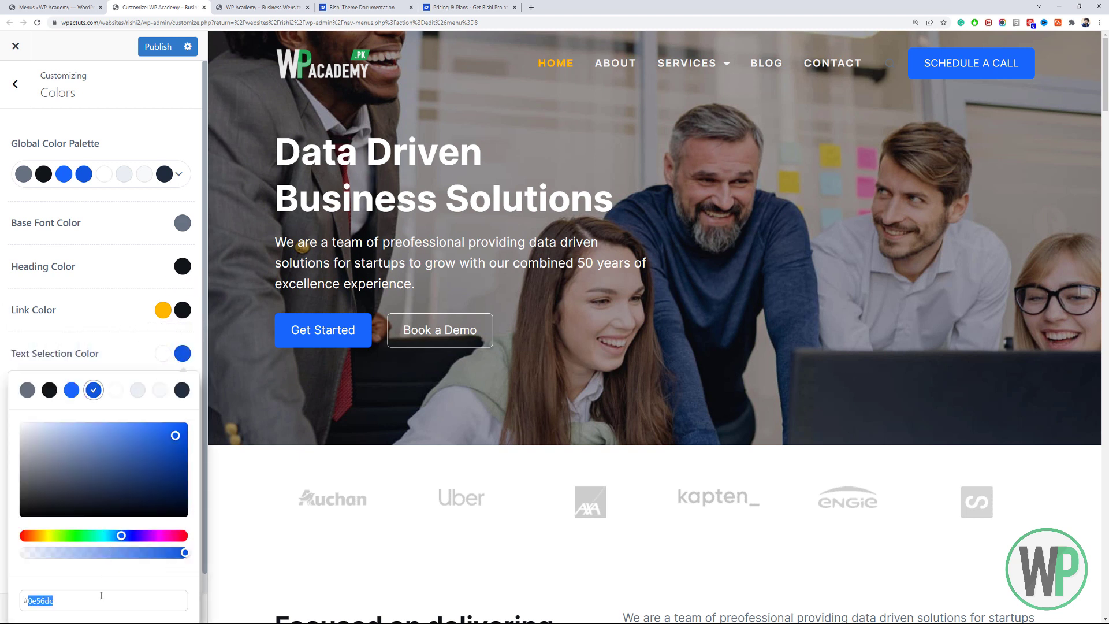
key("ctrl+v")
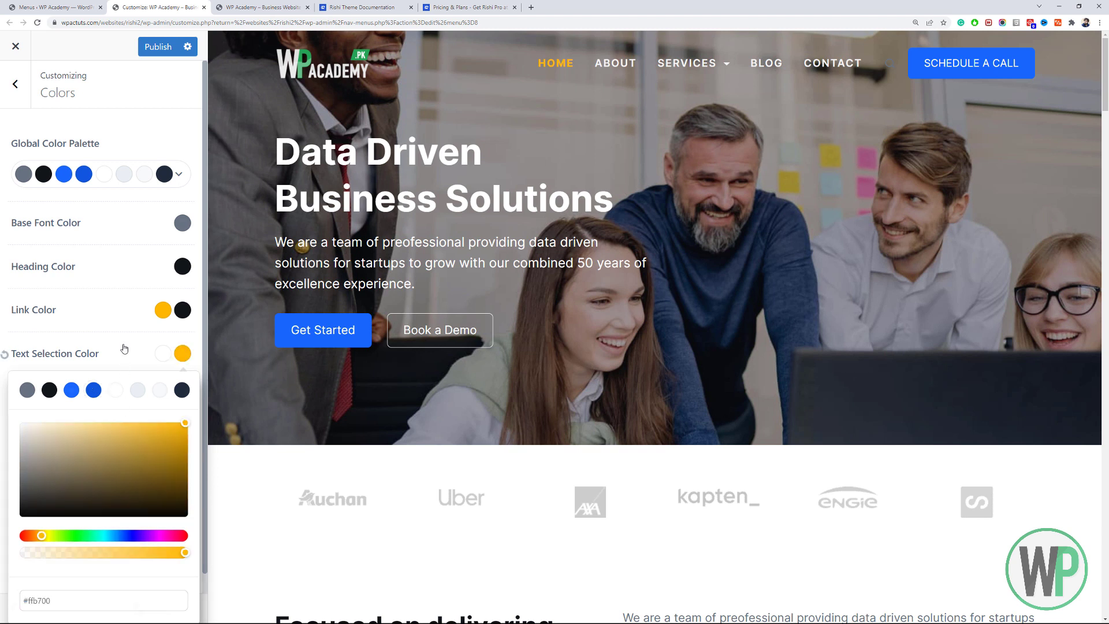
left_click(124, 348)
Set palette Color 3 to #ffb700 and Color 4 to a darker gold #dfa103.
scroll(116, 184, "down", 1)
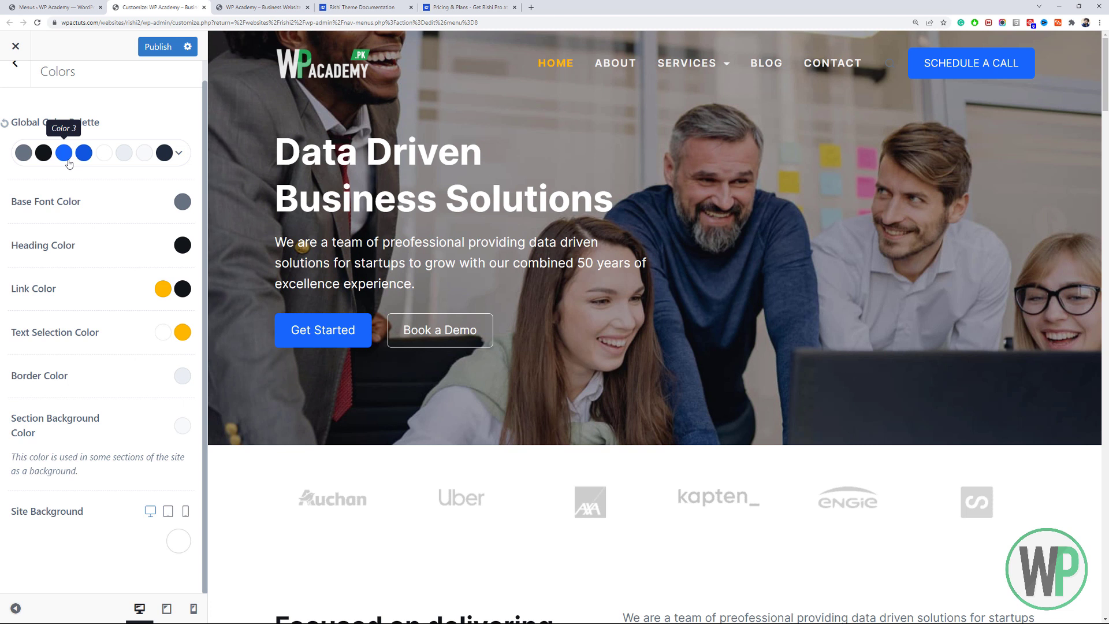
left_click(68, 157)
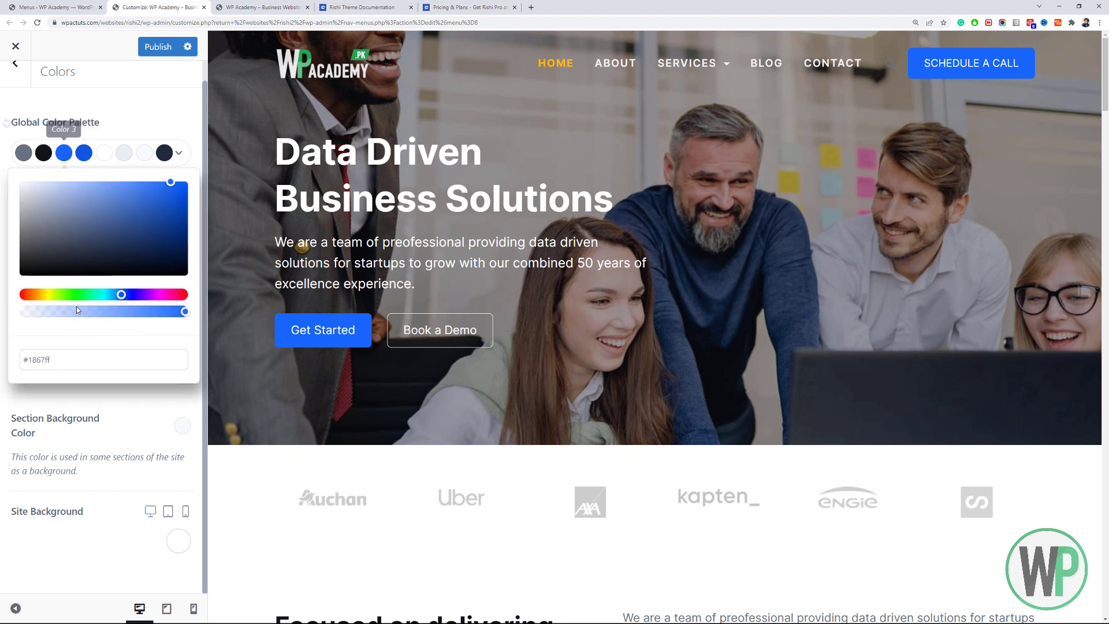
left_click_drag(77, 356, 1, 339)
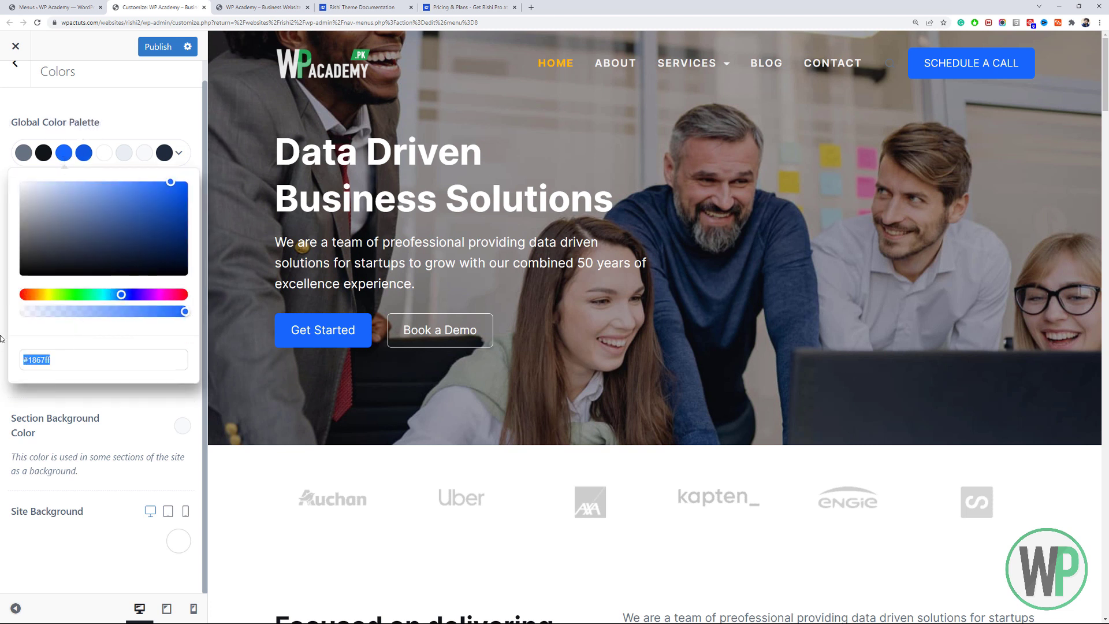
type("#ffb700")
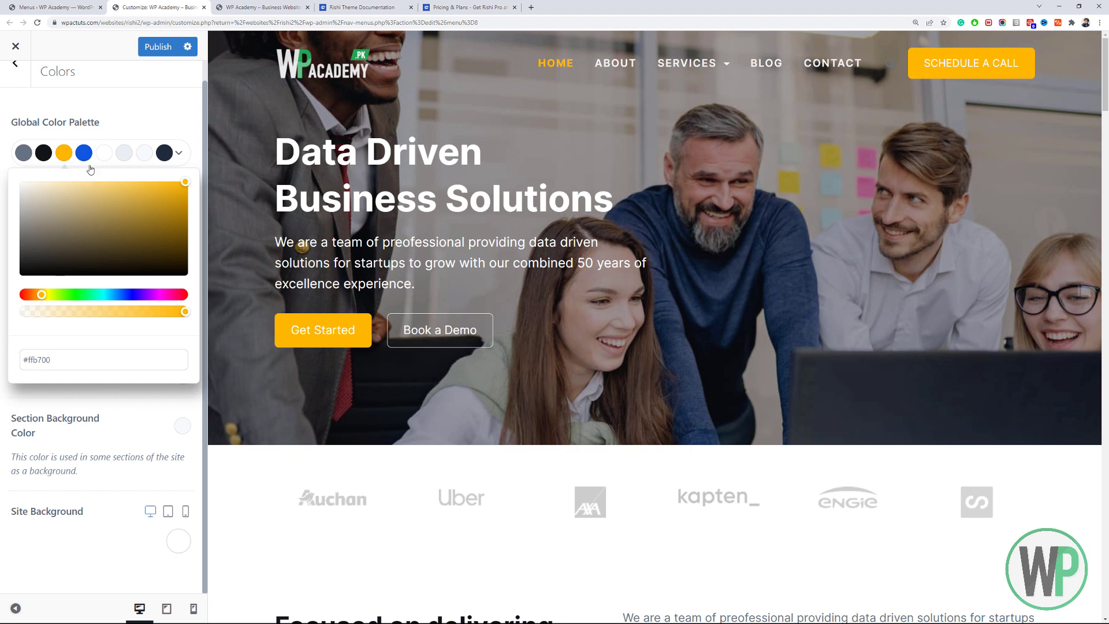
left_click(84, 152)
left_click_drag(91, 357, 21, 351)
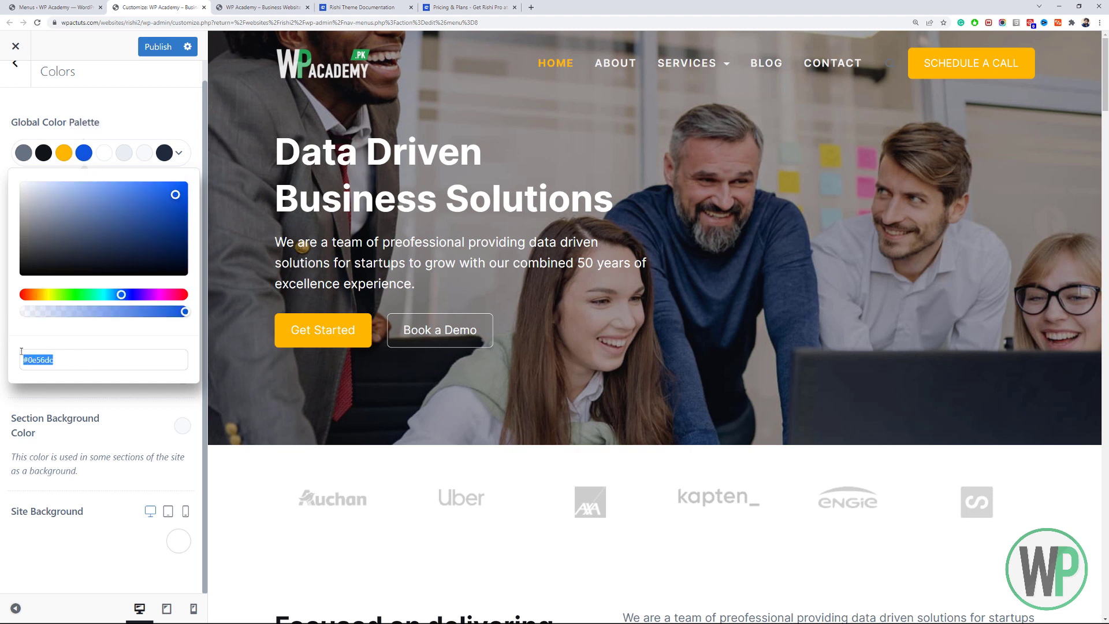
type("#ffb700")
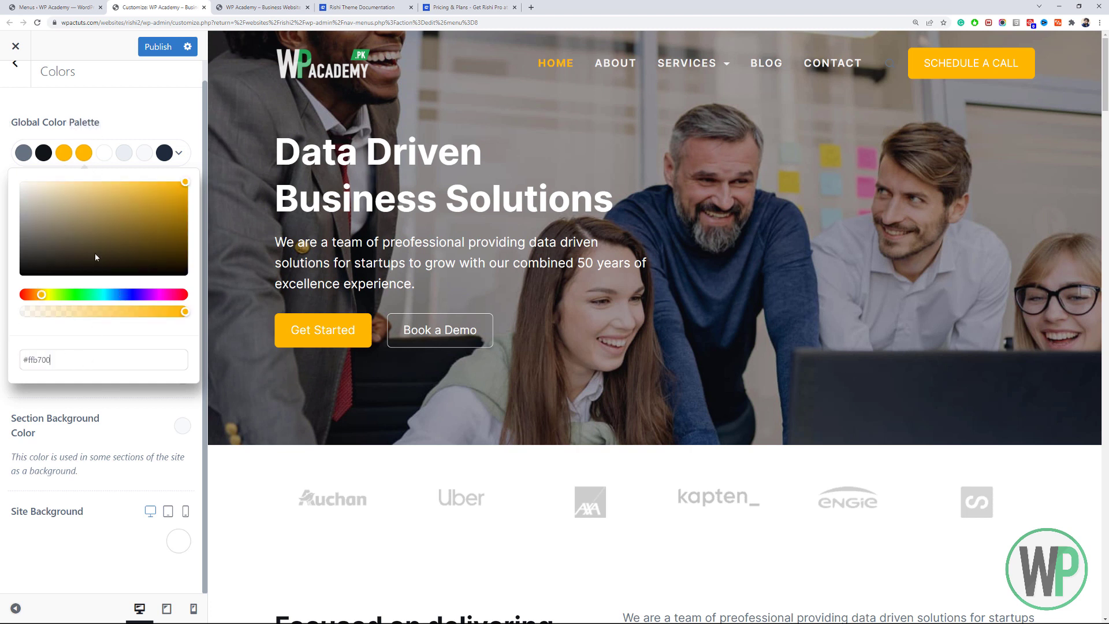
left_click(182, 192)
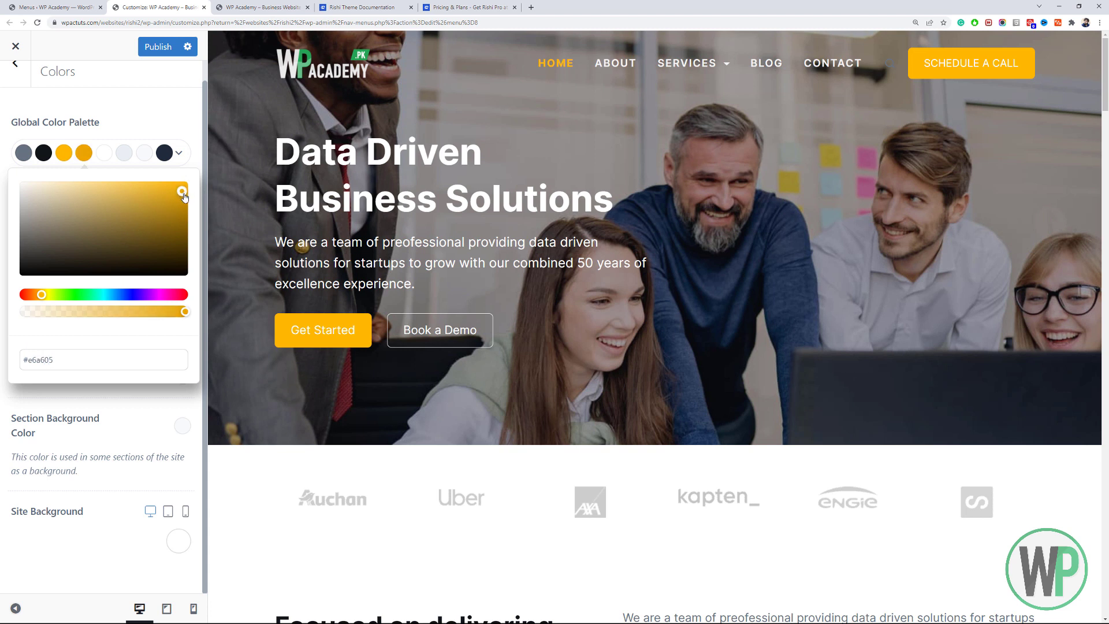
left_click(183, 195)
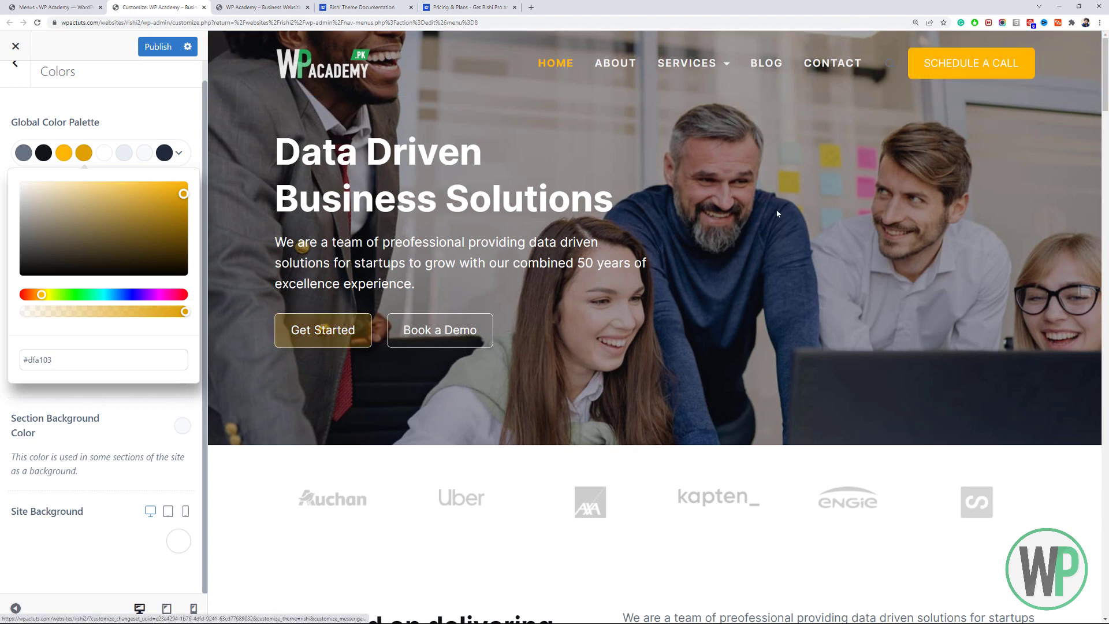
Close the colour picker and go back to the main Customizer menu.
left_click_drag(1105, 72, 1103, 11)
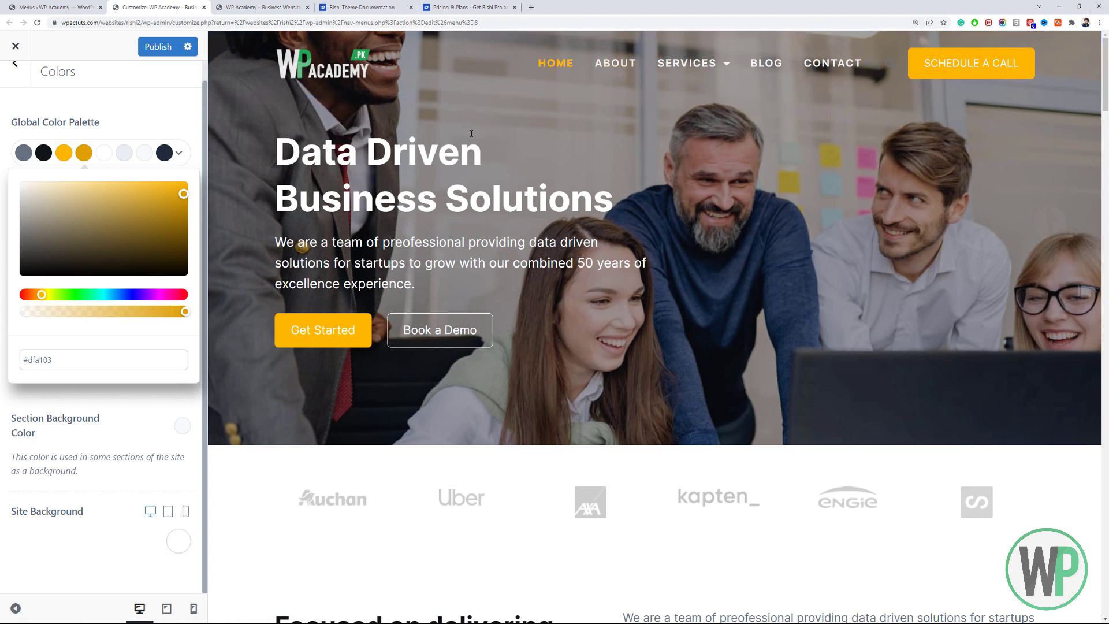
scroll(655, 347, "down", 3)
scroll(655, 347, "down", 1)
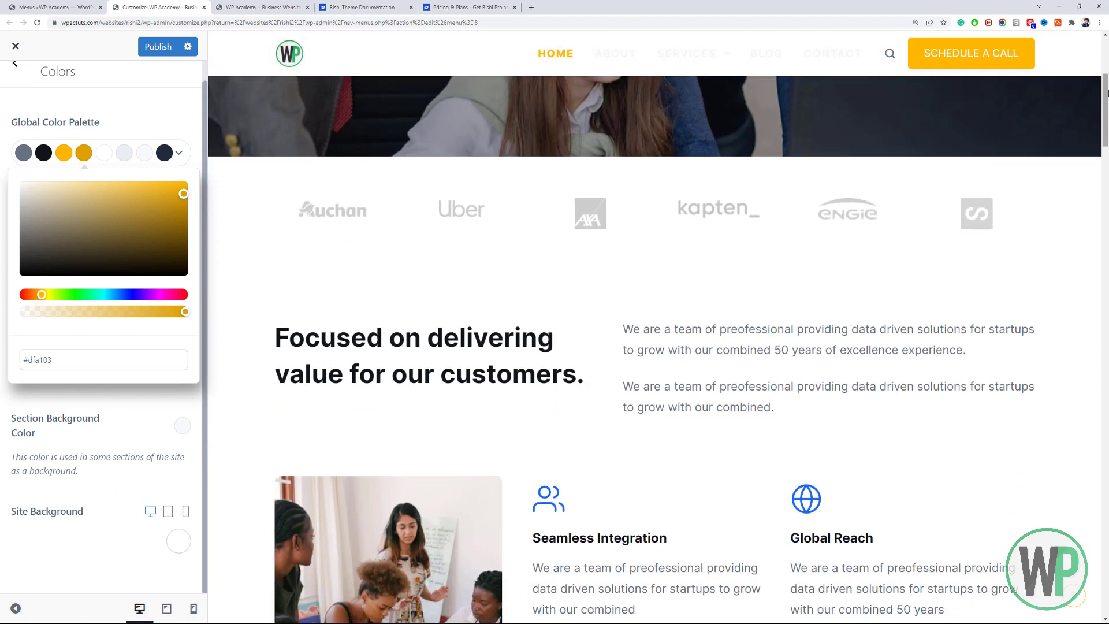
mouse_move(665, 62)
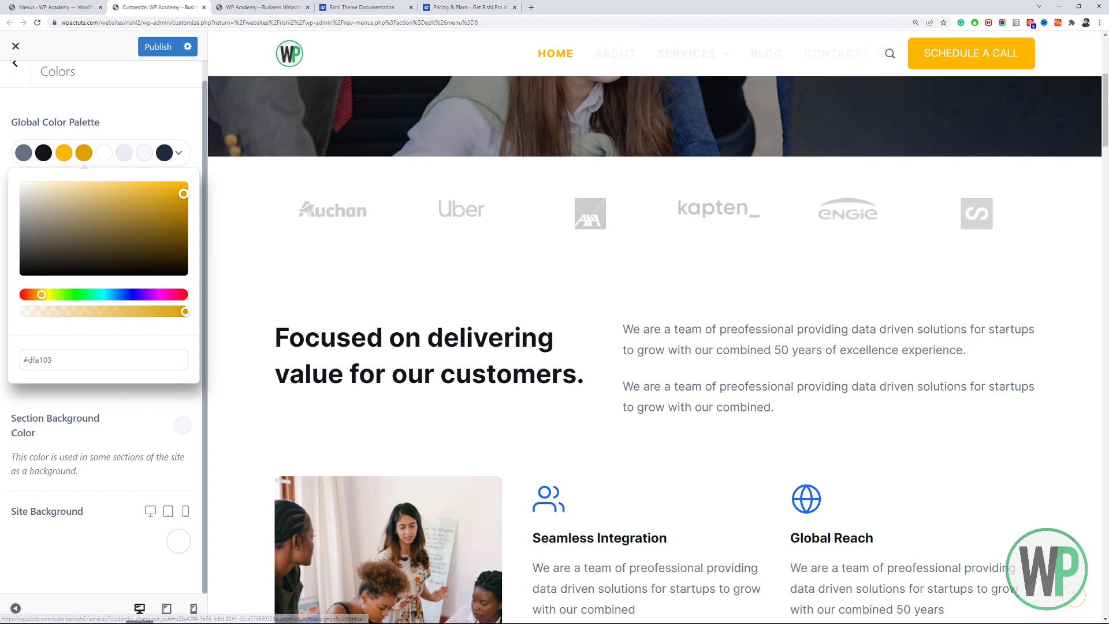
left_click(154, 113)
scroll(81, 141, "up", 1)
left_click(12, 86)
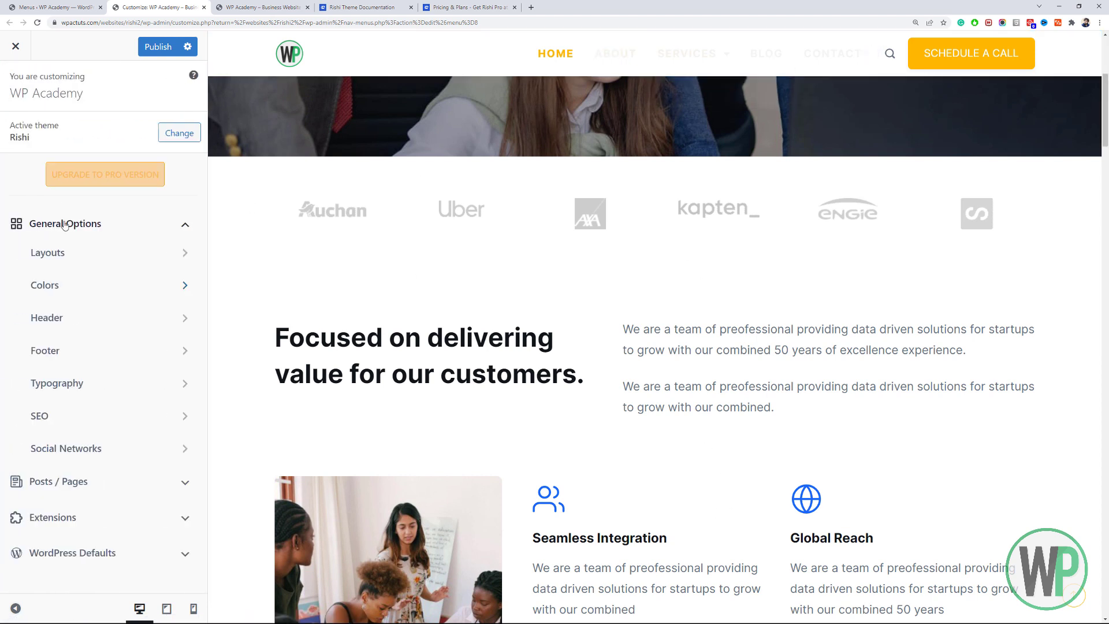
In the header's Menu 1 design settings, make the sticky-state menu text dark navy.
left_click(73, 316)
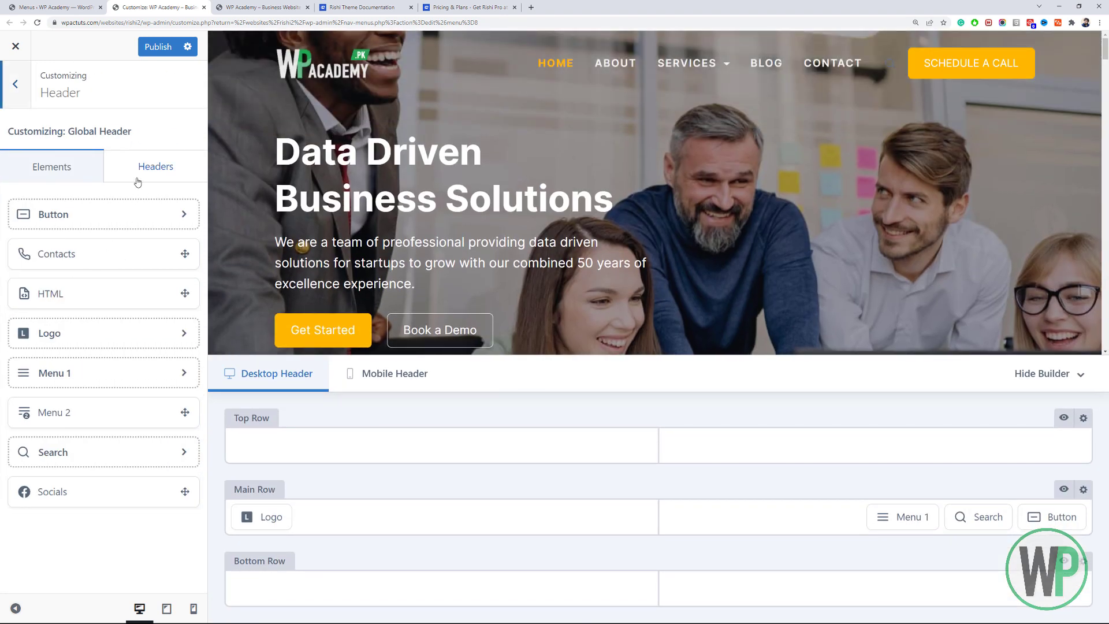
left_click(904, 517)
left_click(154, 263)
scroll(154, 226, "down", 5)
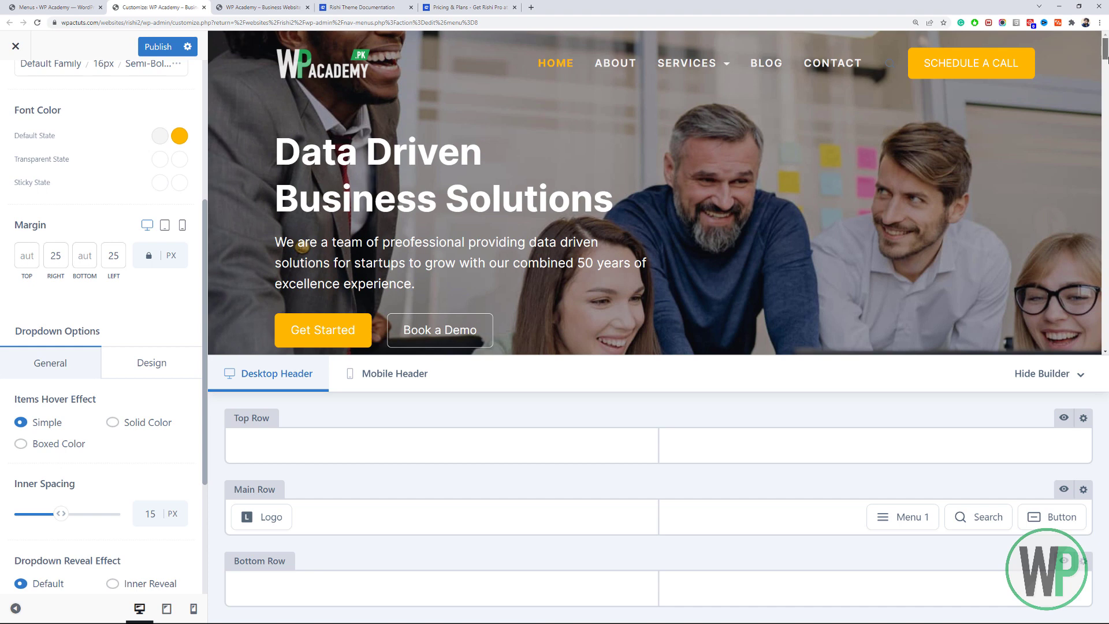
left_click_drag(1105, 57, 1105, 81)
left_click(160, 184)
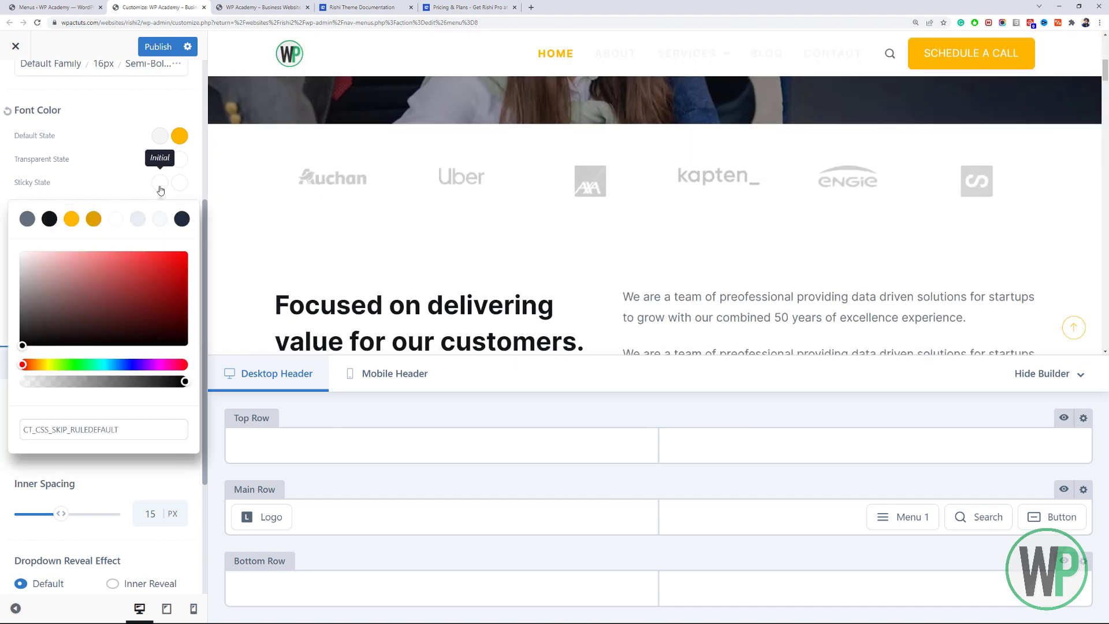
left_click(182, 219)
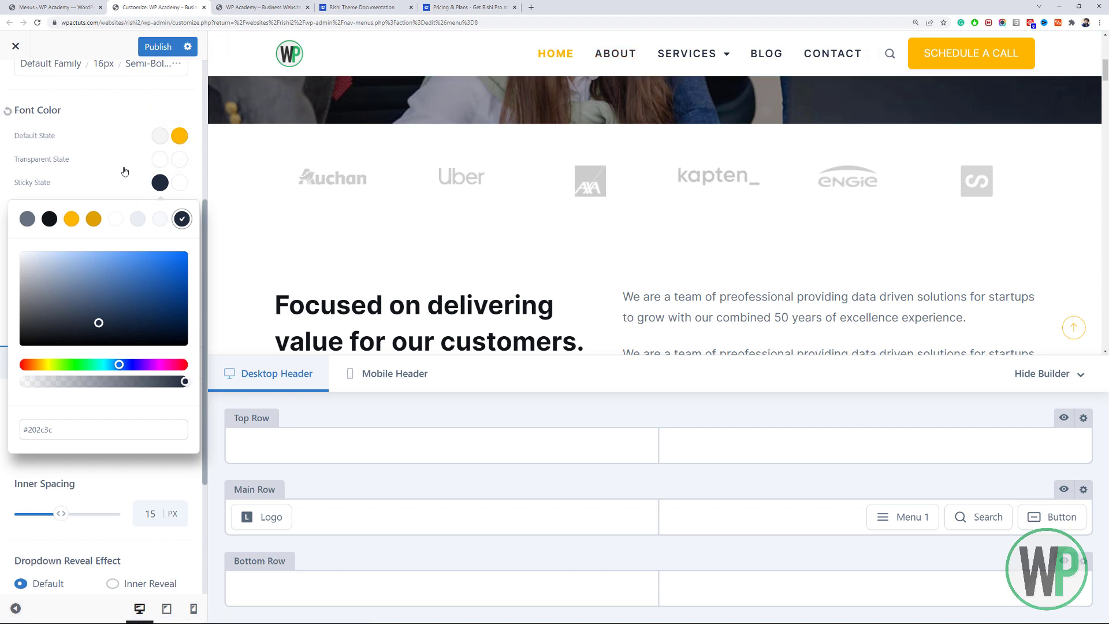
left_click(901, 158)
Switch Menu Styles back to General and return to the Header elements list.
left_click_drag(1106, 68, 1107, 43)
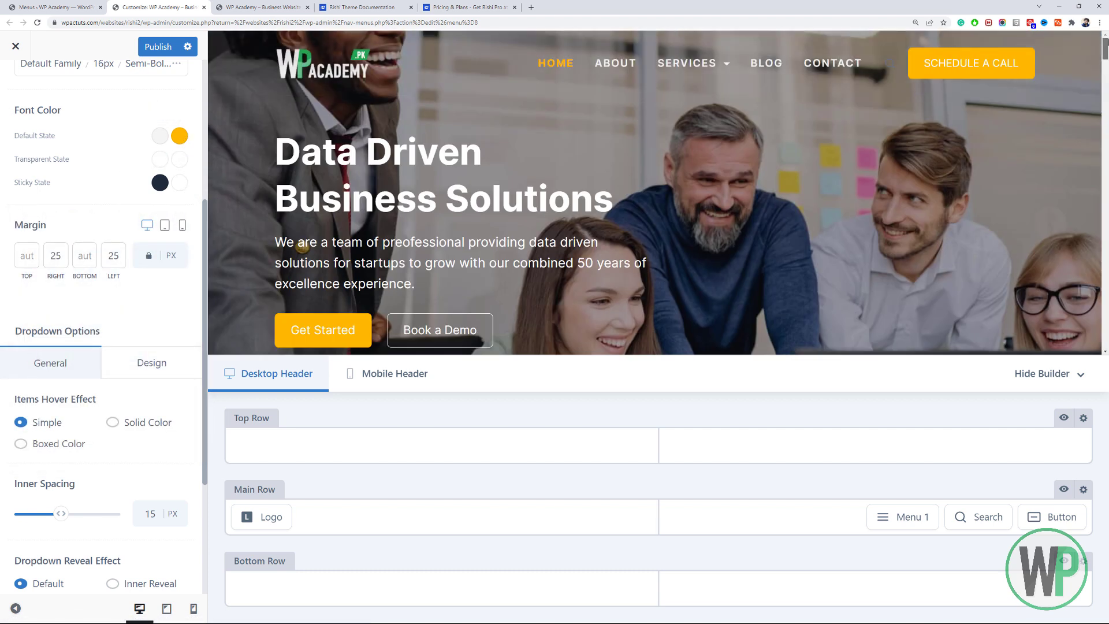
scroll(1106, 42, "down", 1)
scroll(81, 96, "up", 3)
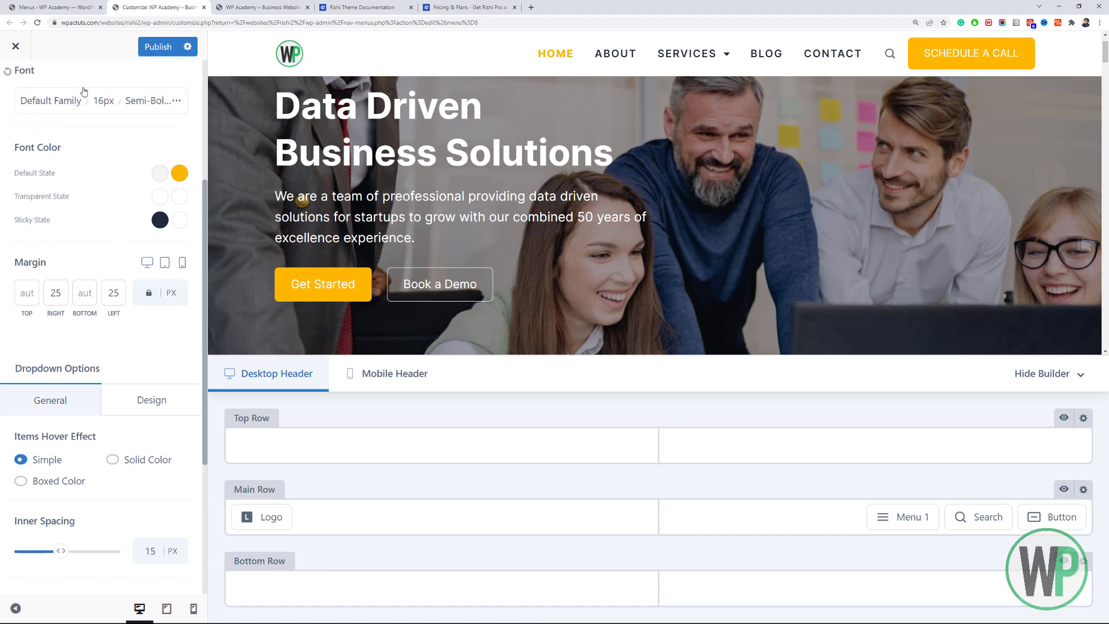
scroll(81, 196, "down", 5)
scroll(86, 202, "up", 5)
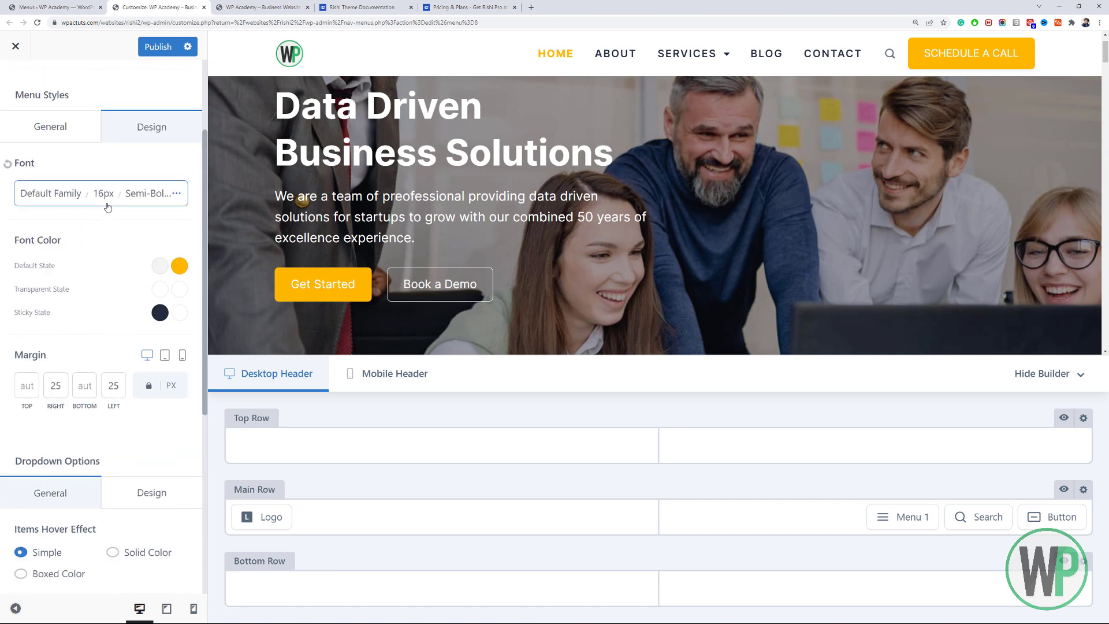
left_click(62, 143)
scroll(98, 252, "down", 7)
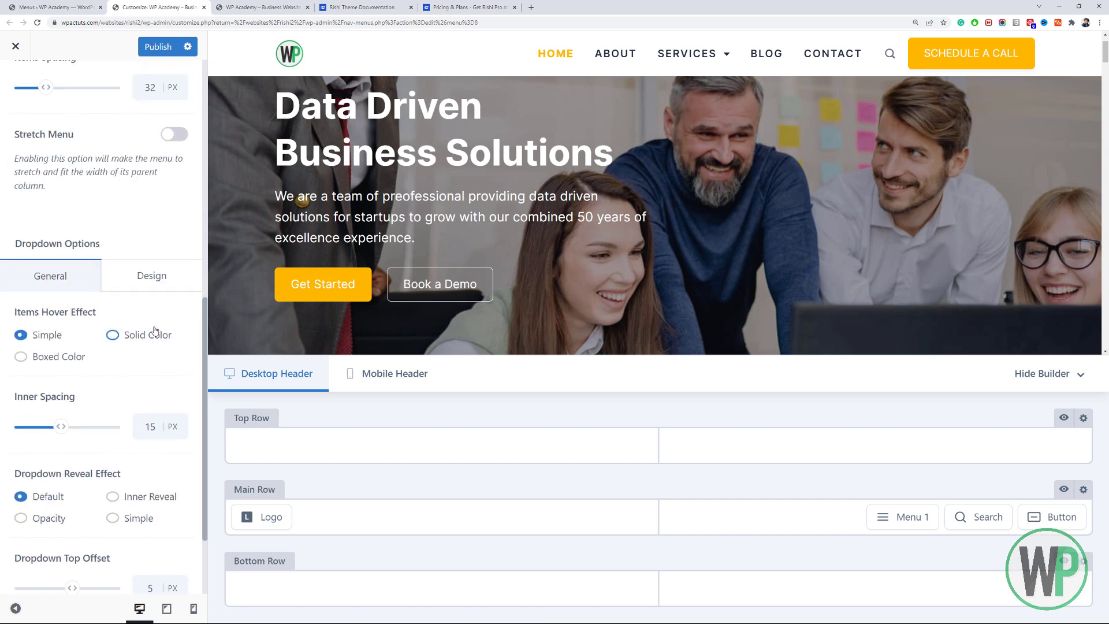
scroll(133, 311, "down", 2)
scroll(110, 289, "up", 10)
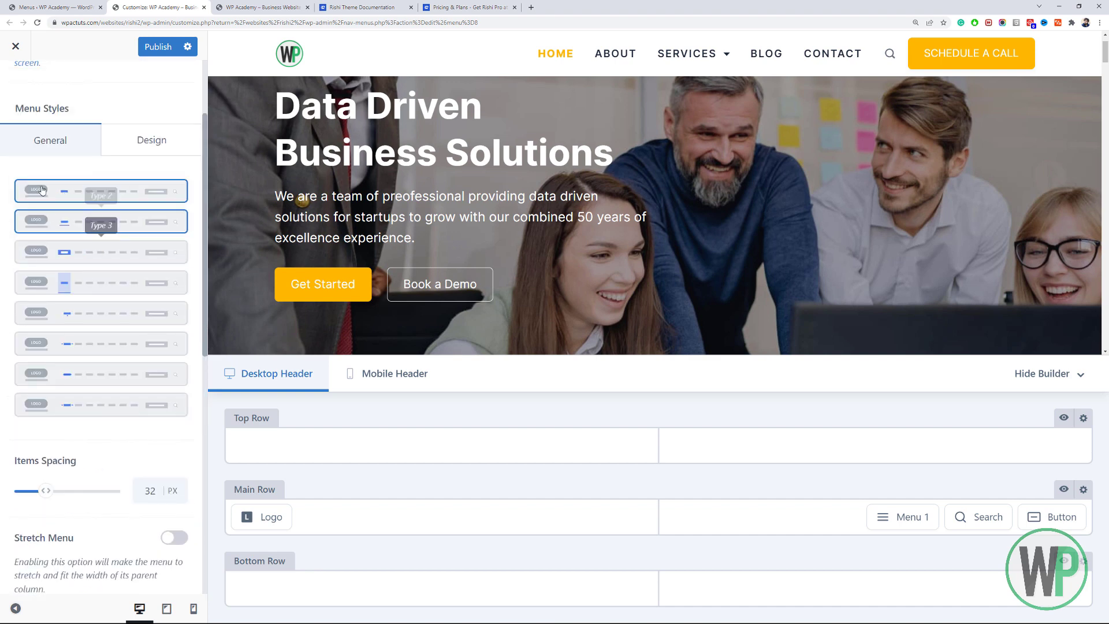
left_click(17, 87)
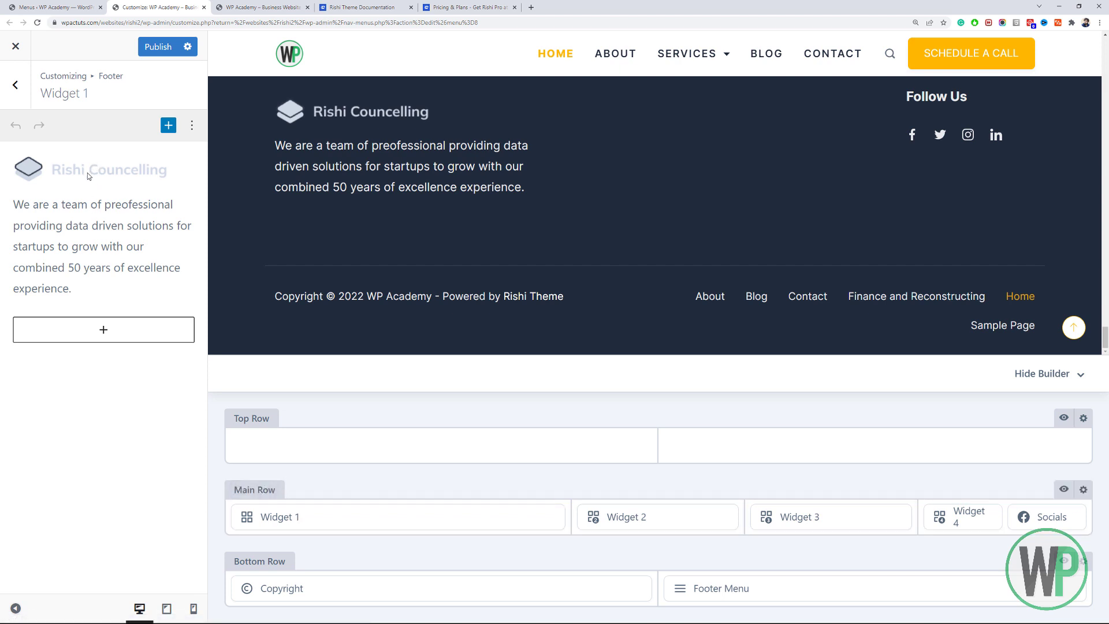
In Footer Widget 1, select the Rishi Councelling logo image and bring up its Replace options.
left_click(24, 167)
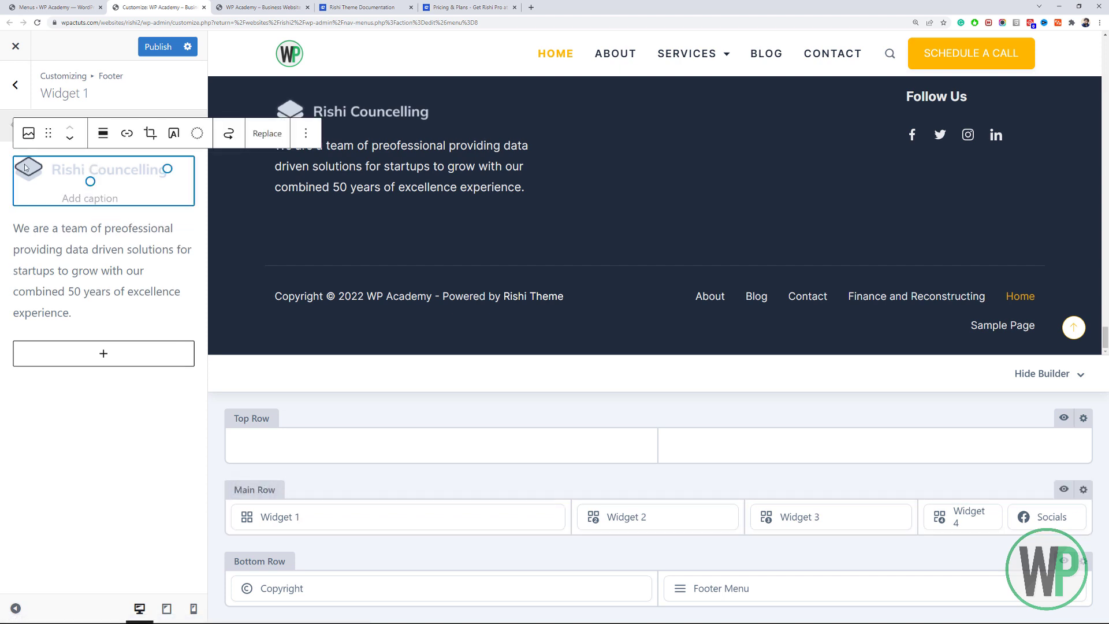
left_click(98, 249)
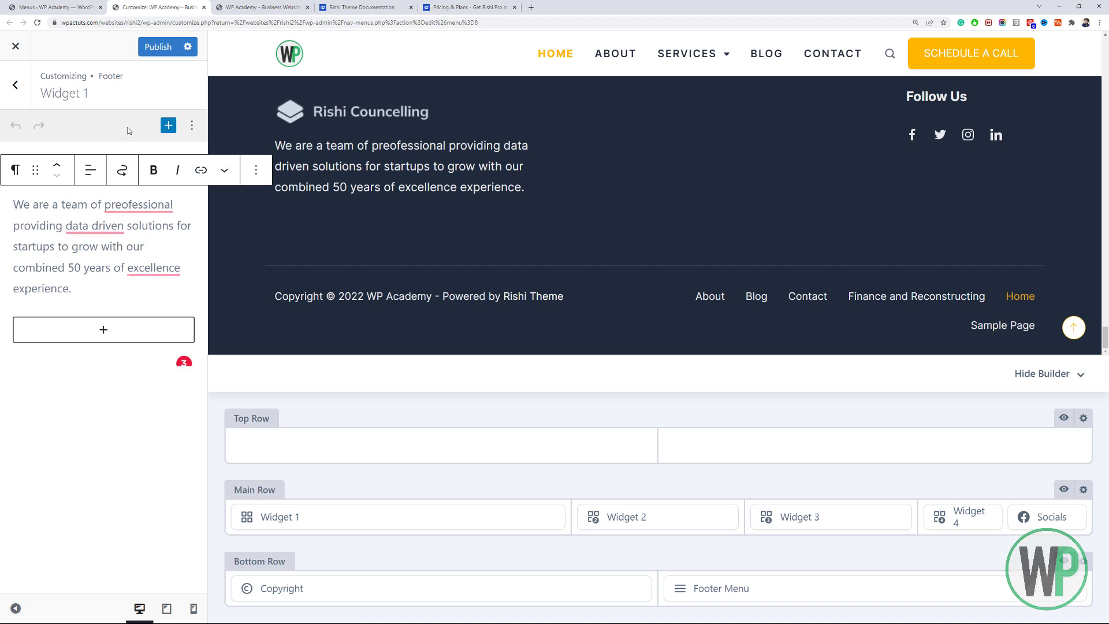
left_click_drag(140, 283, 142, 327)
left_click(132, 396)
left_click(125, 174)
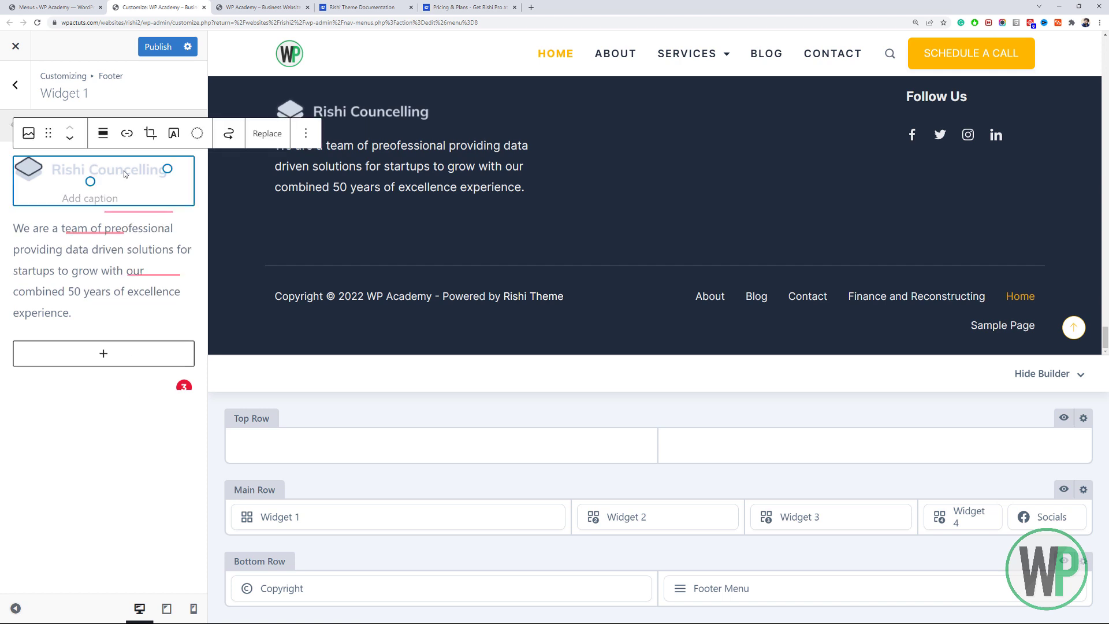
left_click(30, 140)
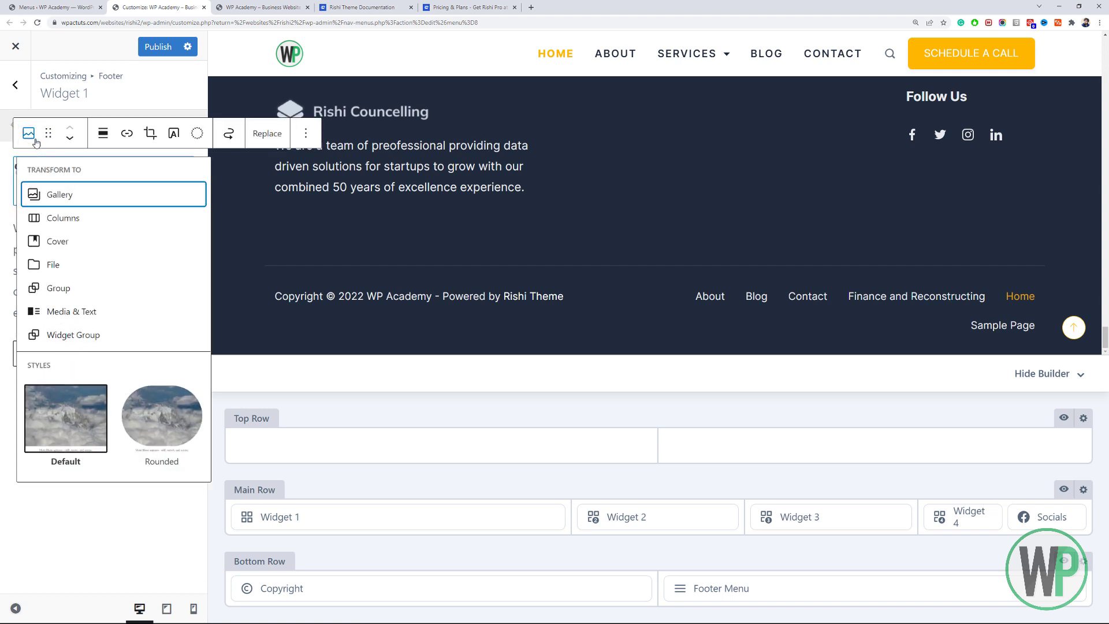
left_click(271, 138)
left_click(271, 137)
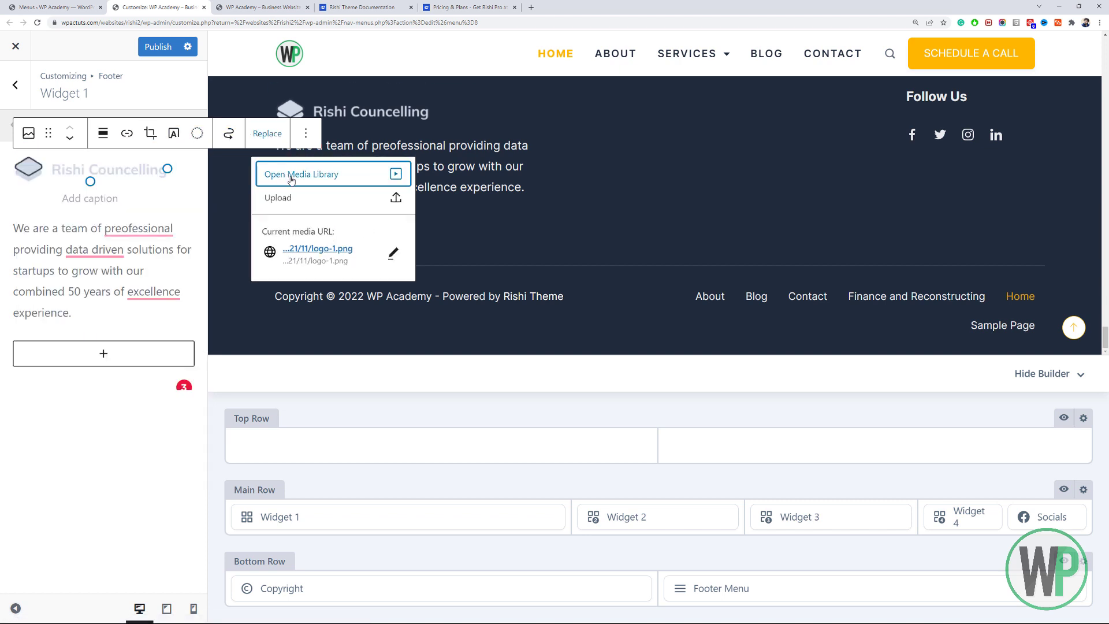
left_click(303, 202)
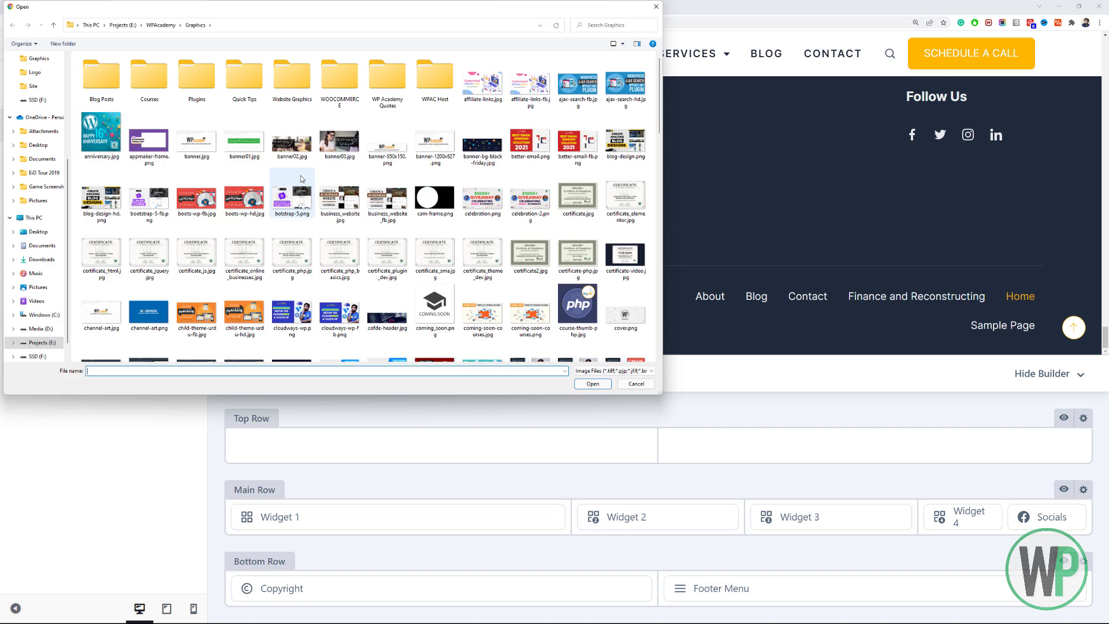
left_click(342, 253)
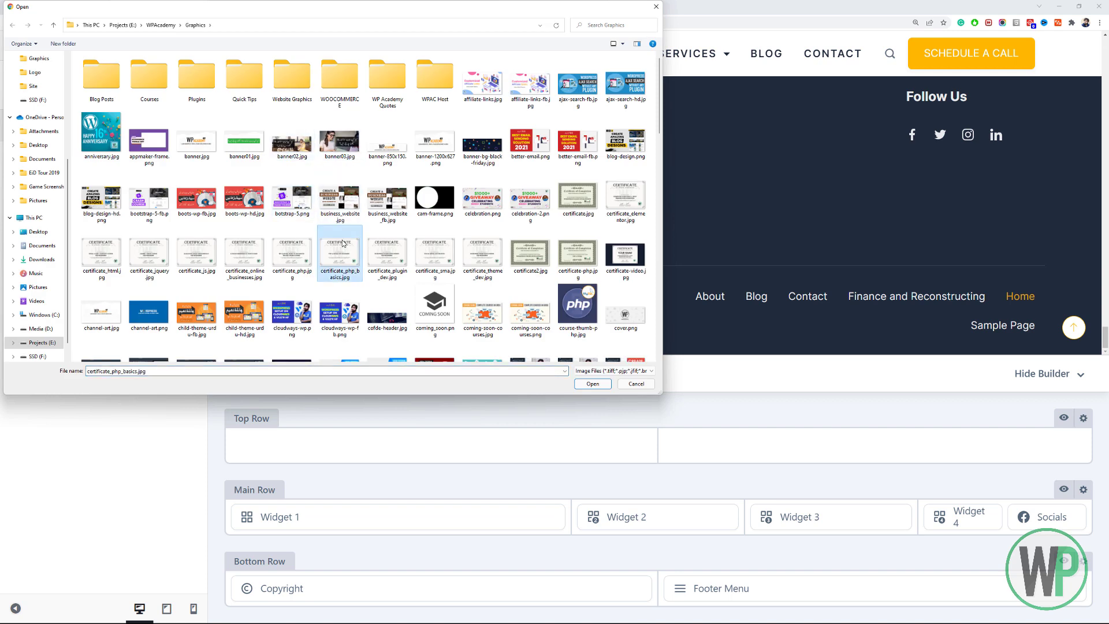
left_click(657, 6)
left_click(267, 139)
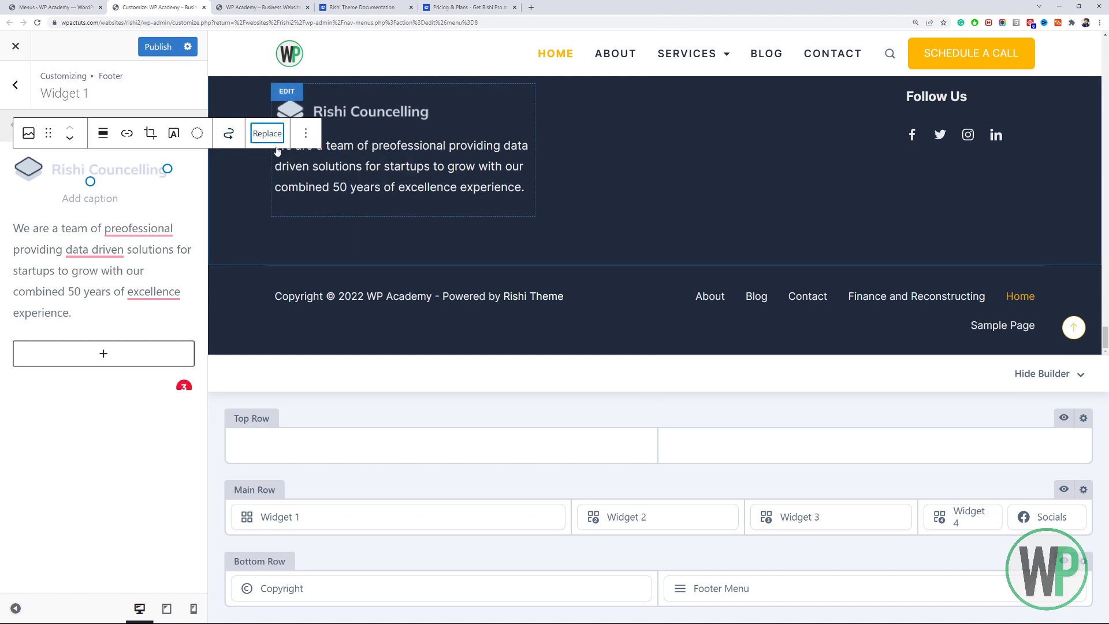
Replace the logo with logo-medium-white from the Media Library and resize it smaller.
left_click(269, 143)
left_click(310, 181)
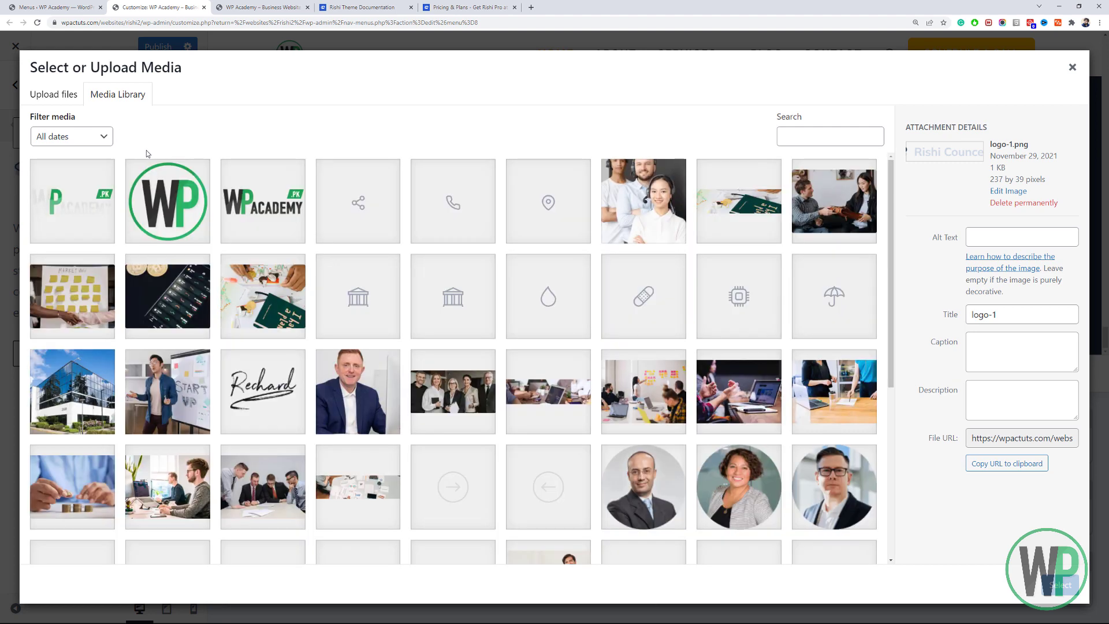
left_click(99, 181)
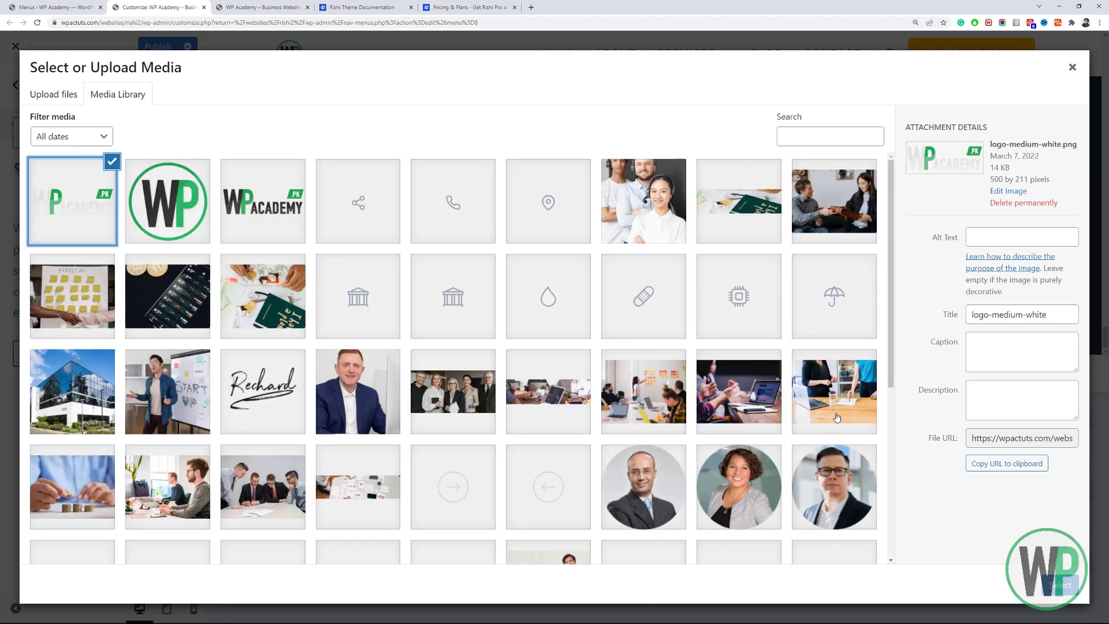
left_click(1061, 585)
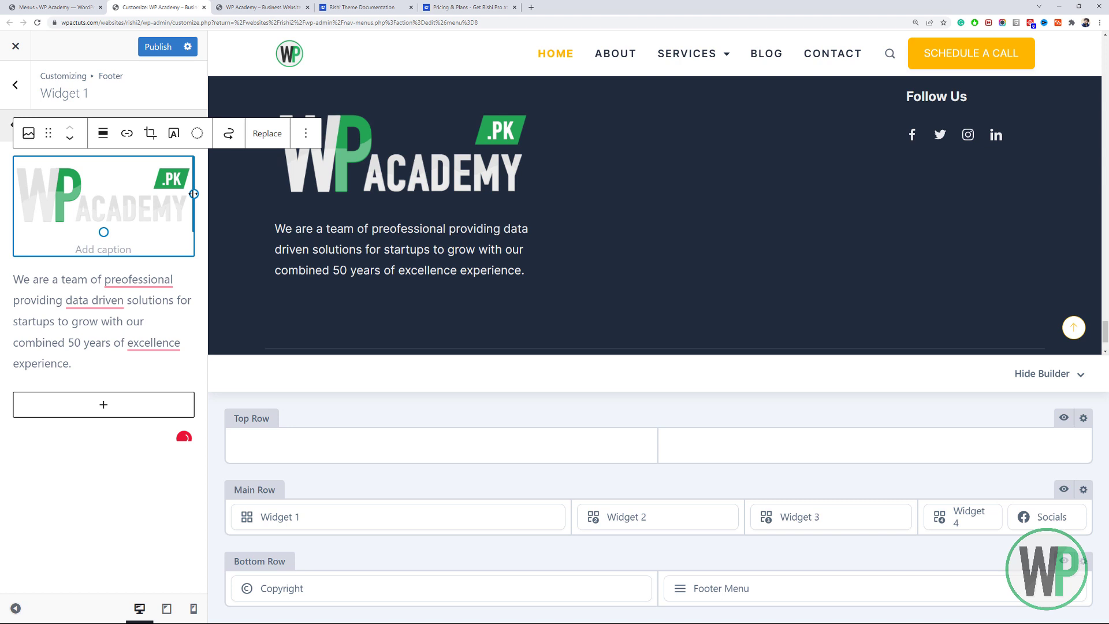
left_click_drag(195, 194, 106, 188)
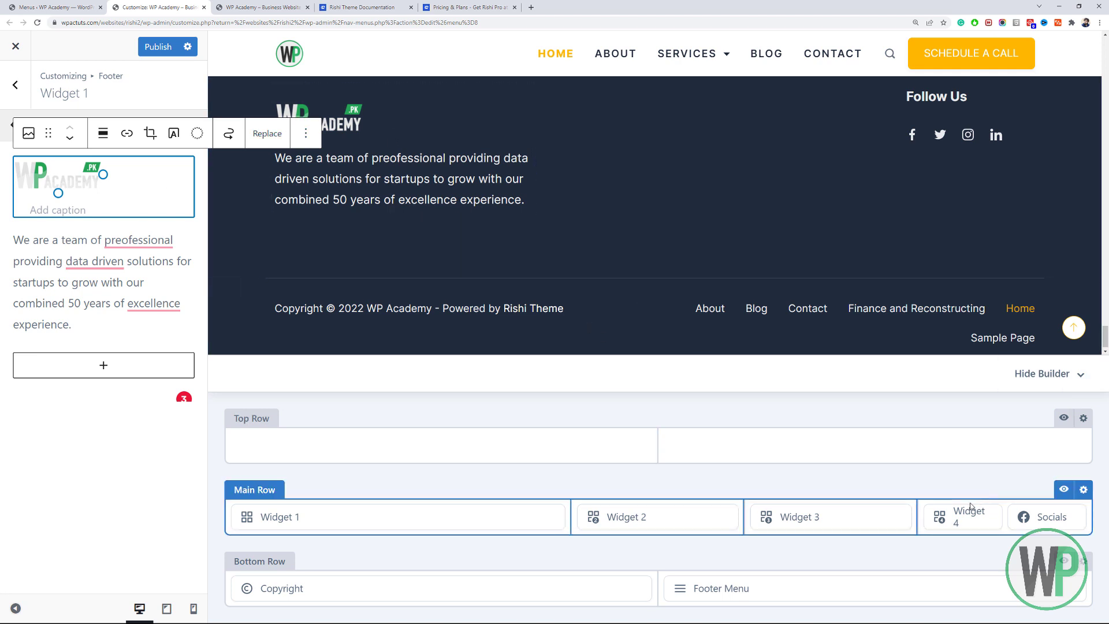
left_click(378, 514)
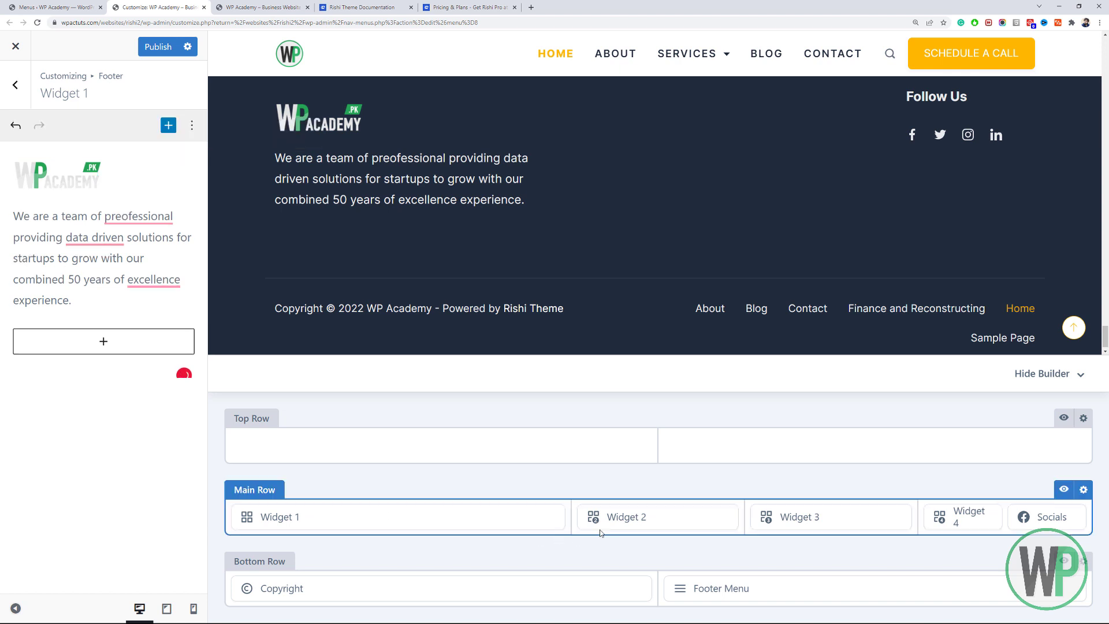
Set the bottom-row Footer Menu to footer-one so it lists About, Services and Contact.
left_click(613, 518)
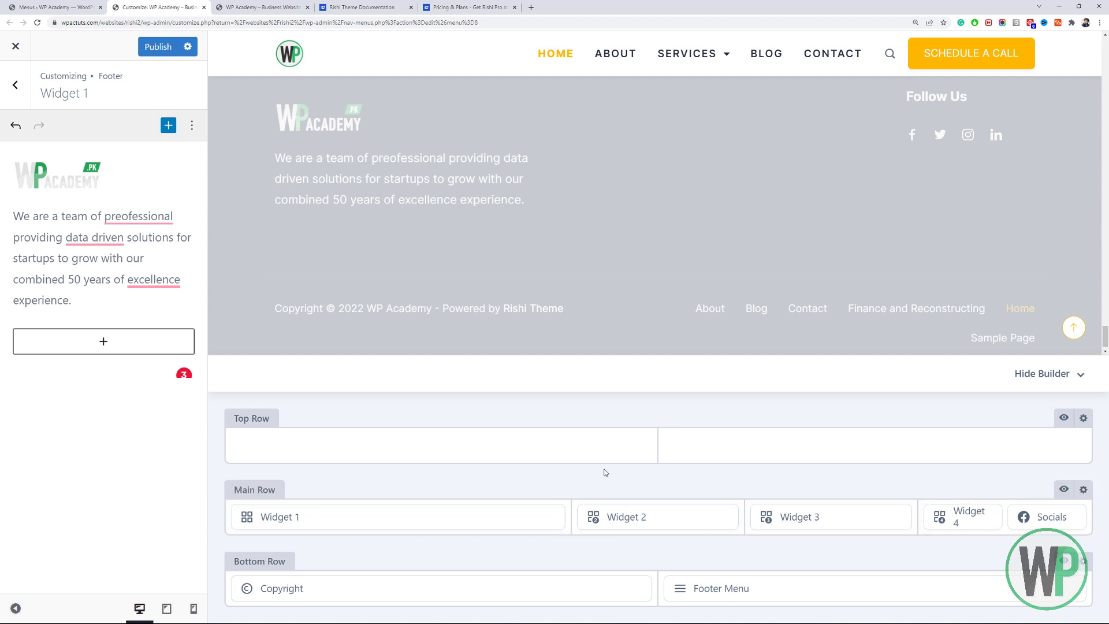
mouse_move(638, 519)
mouse_move(953, 519)
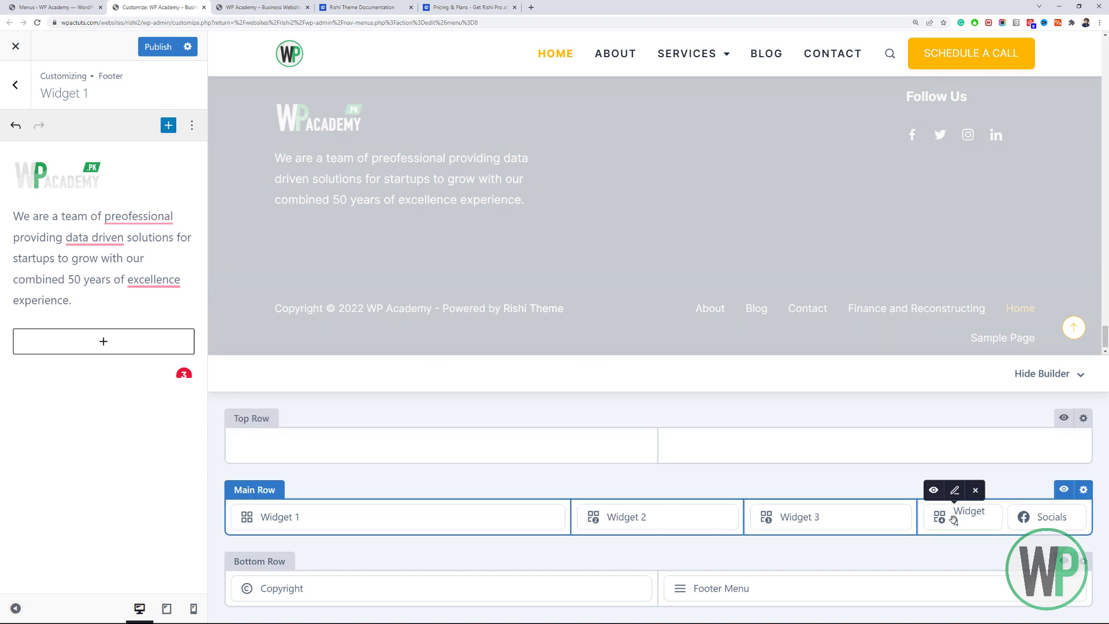
mouse_move(792, 588)
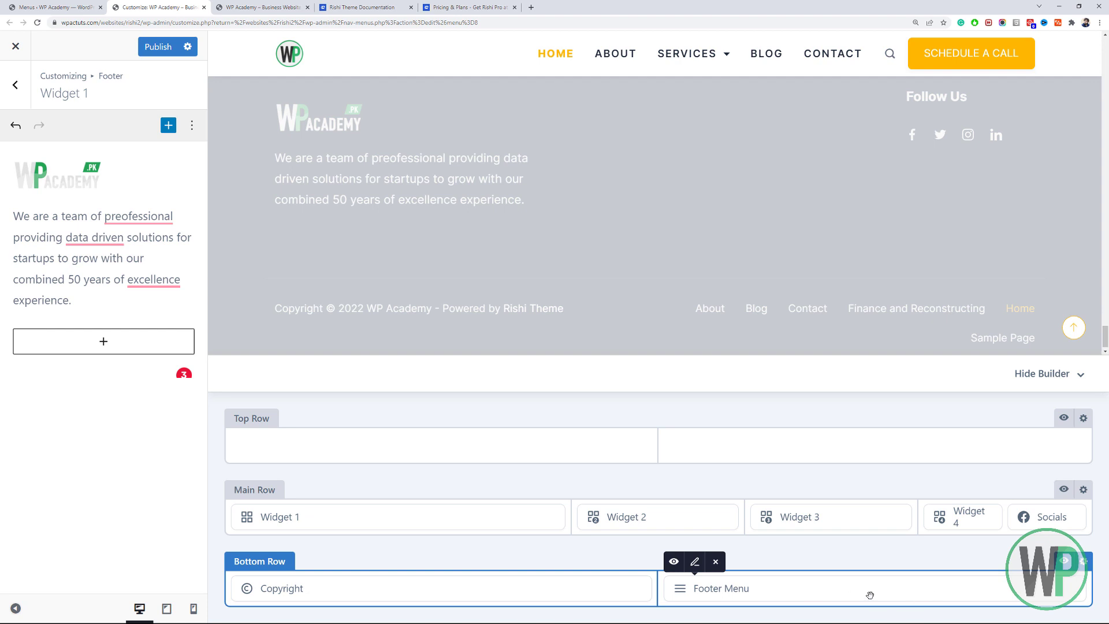
mouse_move(705, 583)
left_click(712, 590)
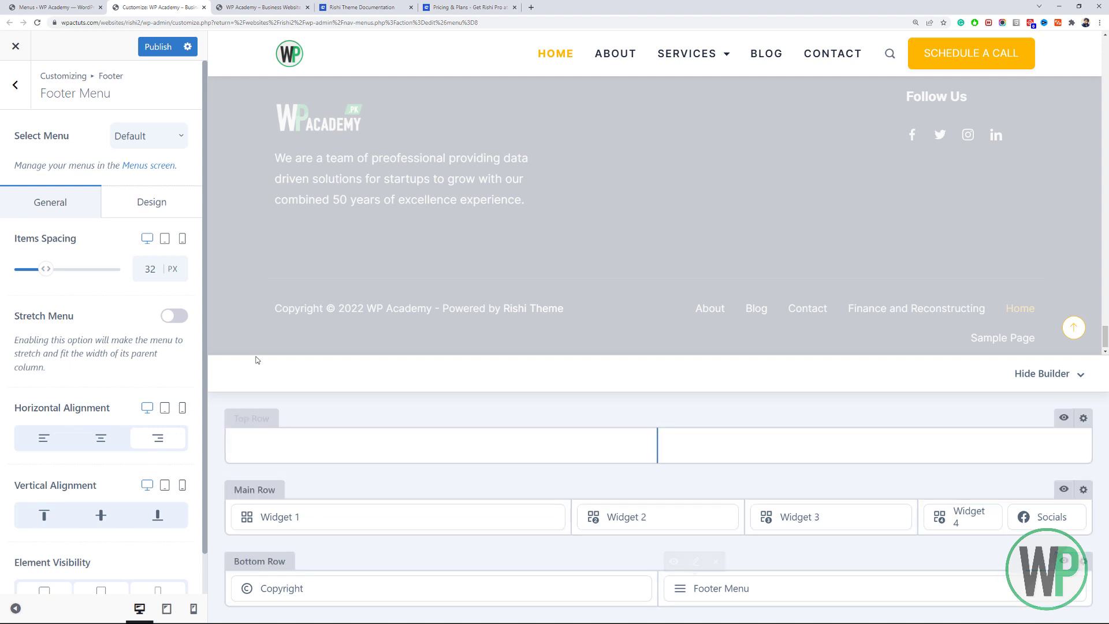
left_click(160, 139)
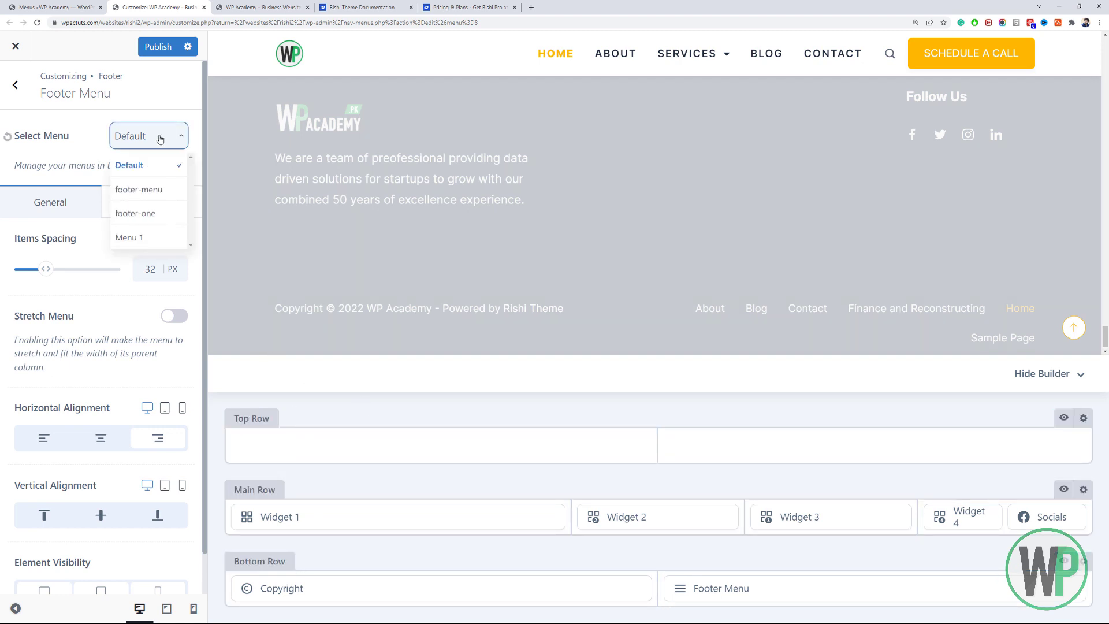
left_click(163, 215)
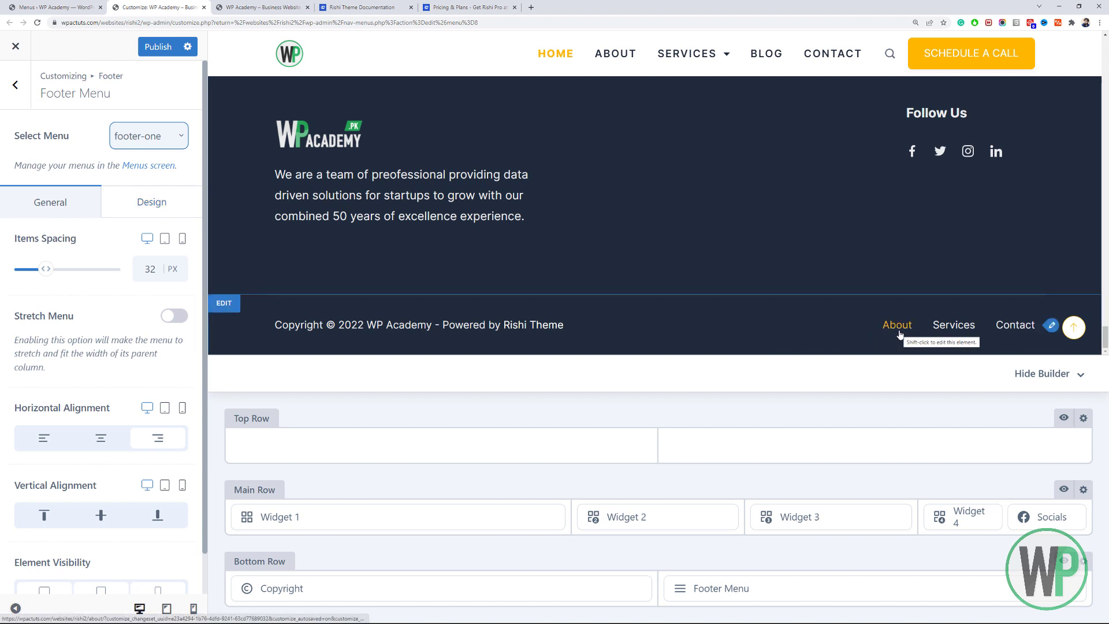
left_click(570, 170, "shift")
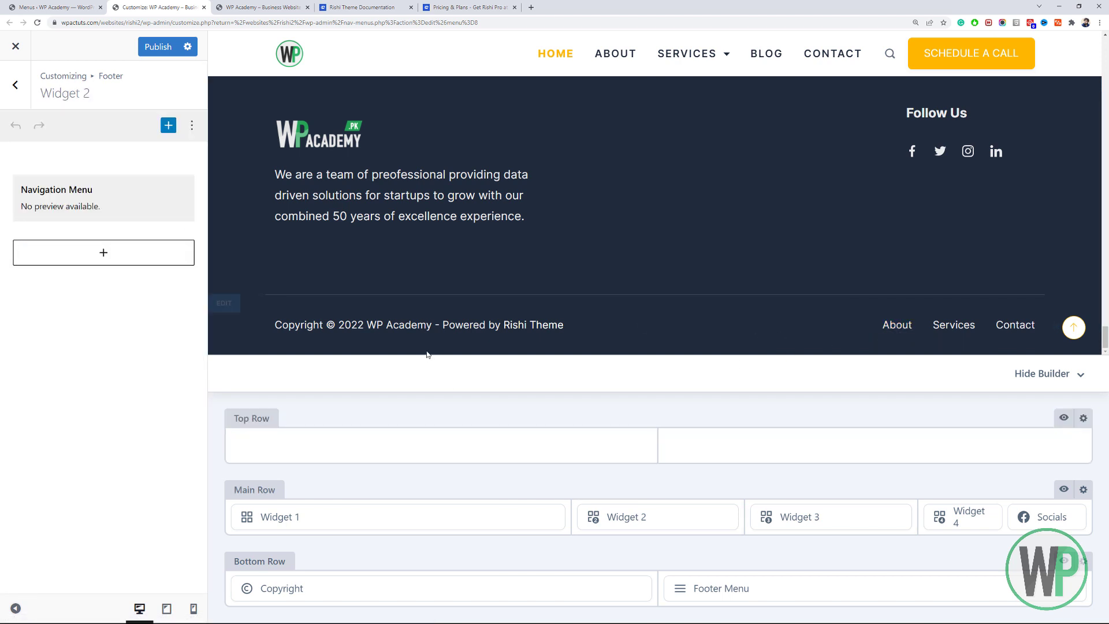
Set Widget 2's Company navigation menu to footer-menu.
left_click(89, 193)
left_click(119, 295)
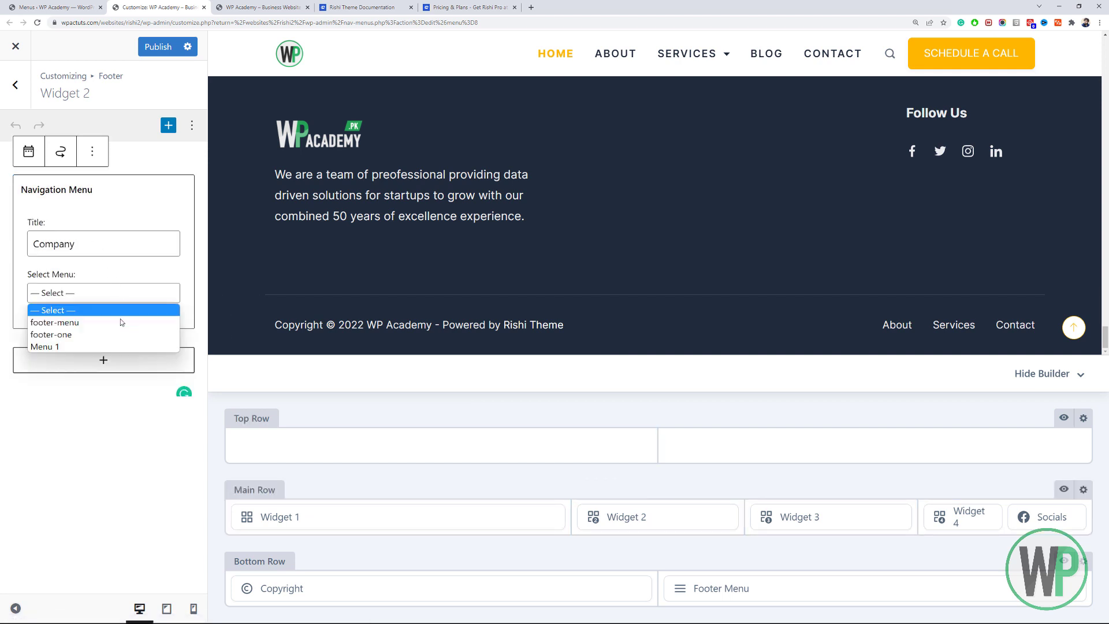
left_click(123, 321)
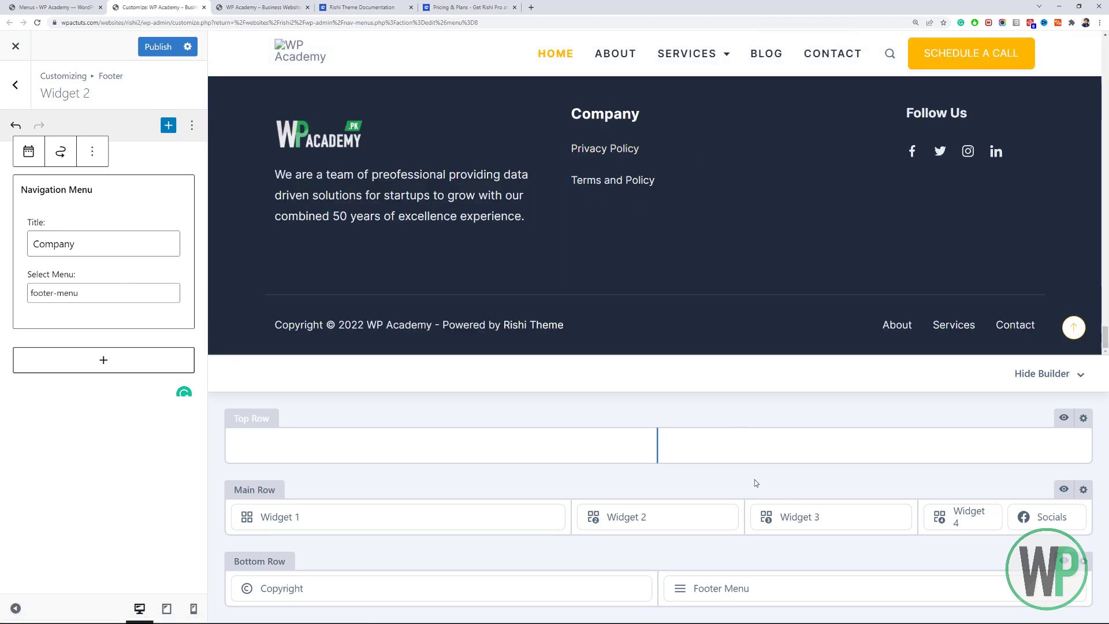
Set Widget 3's Services navigation menu to footer-one, then move to the Menus screen.
left_click(784, 512)
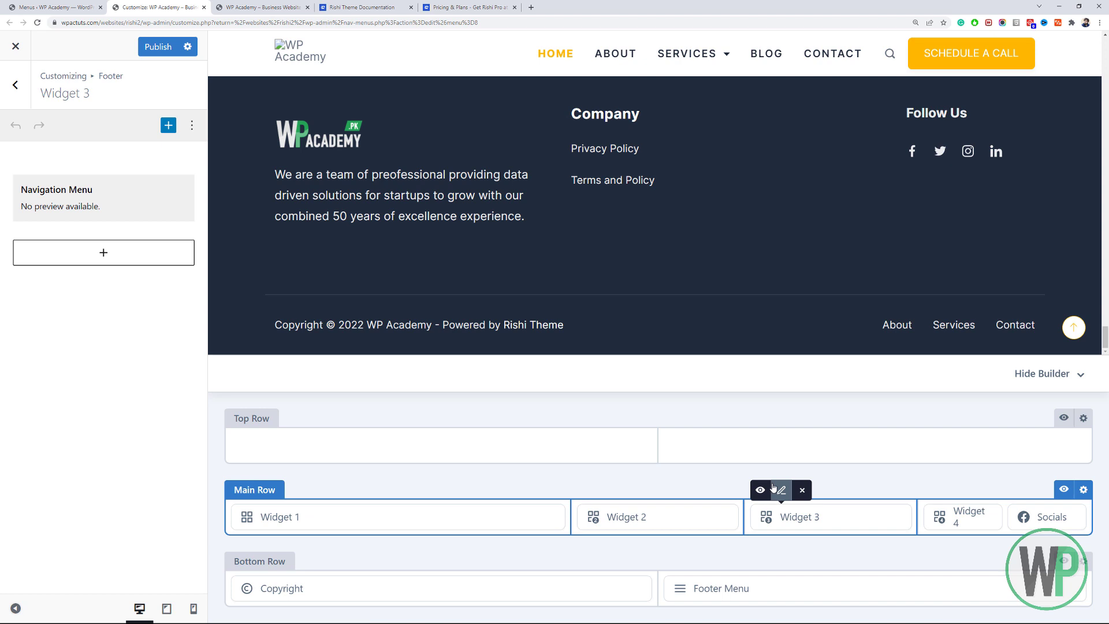
left_click(81, 206)
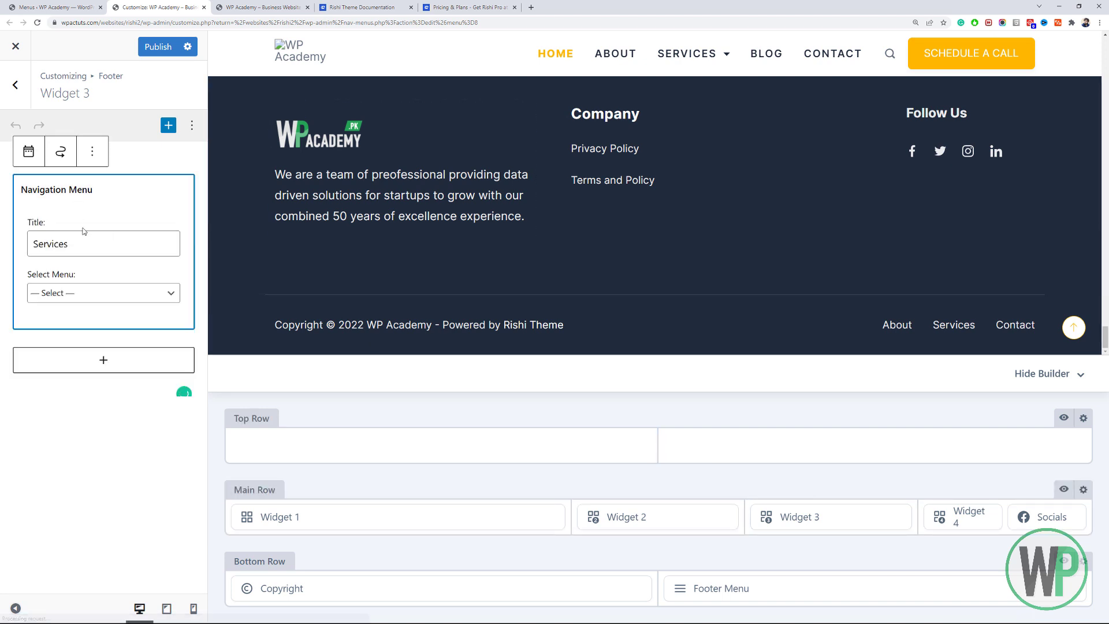
left_click(111, 292)
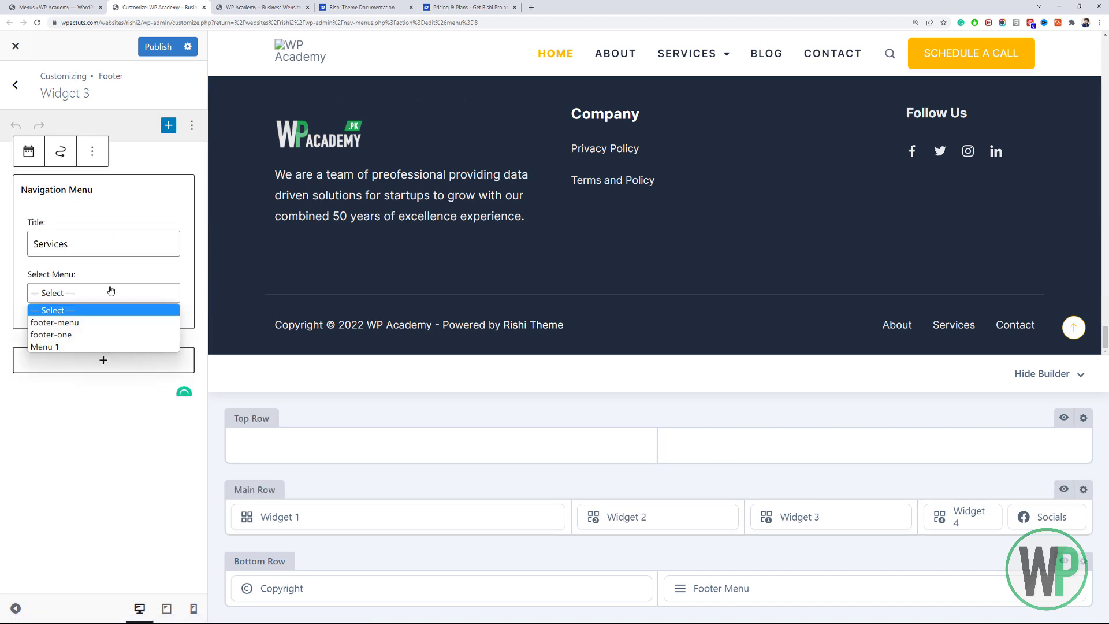
left_click(115, 336)
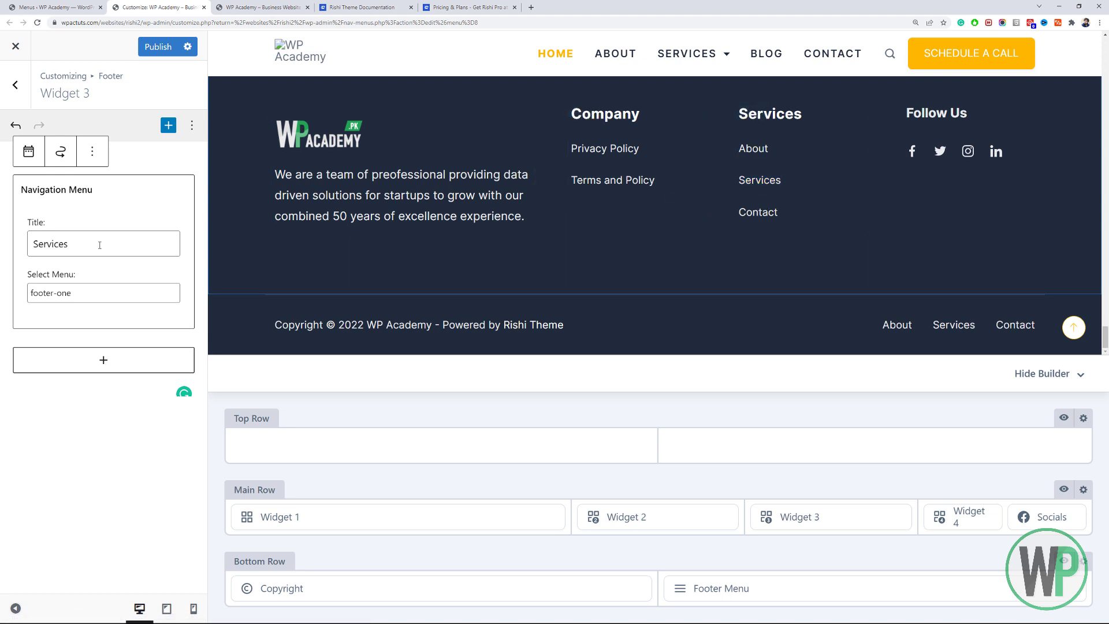
left_click(124, 298)
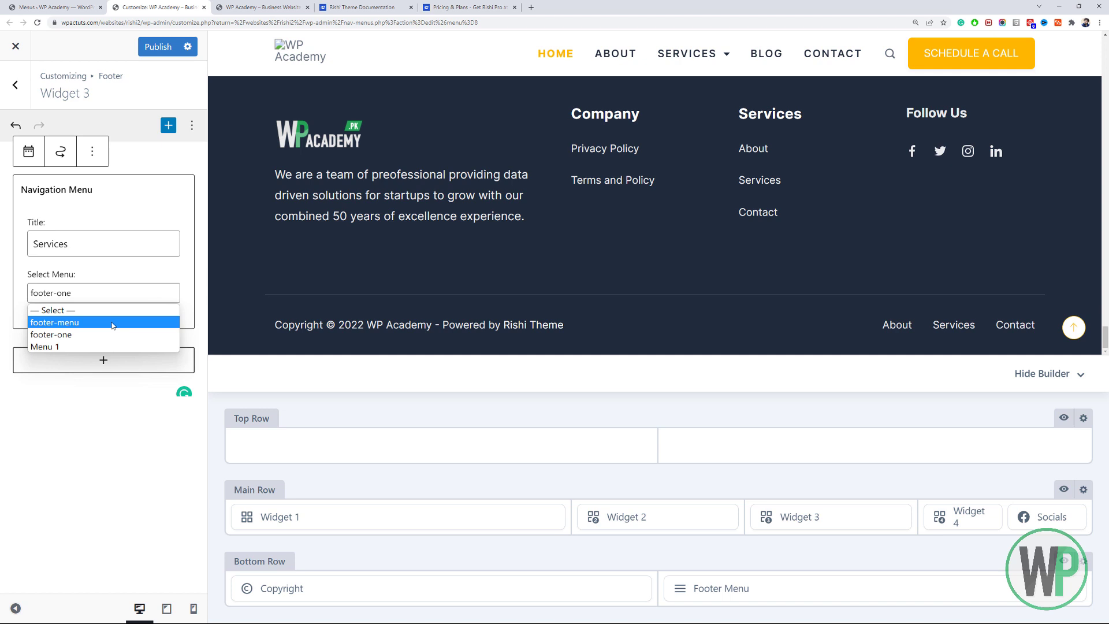
left_click(144, 229)
left_click(69, 7)
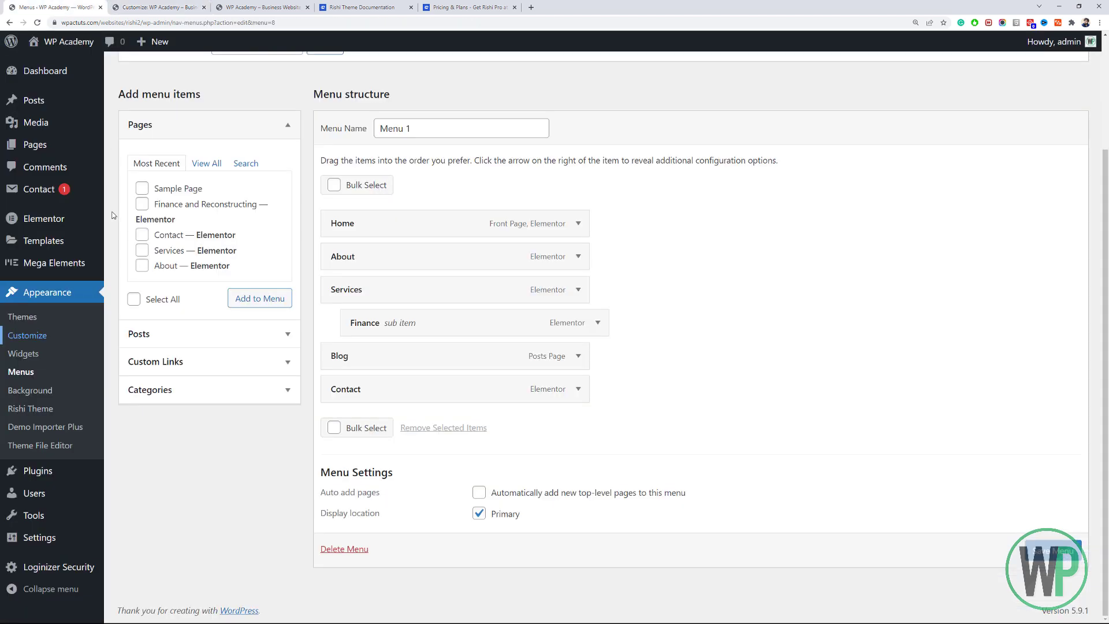
Start a new menu on the Menus page and name it Services.
left_click(78, 373)
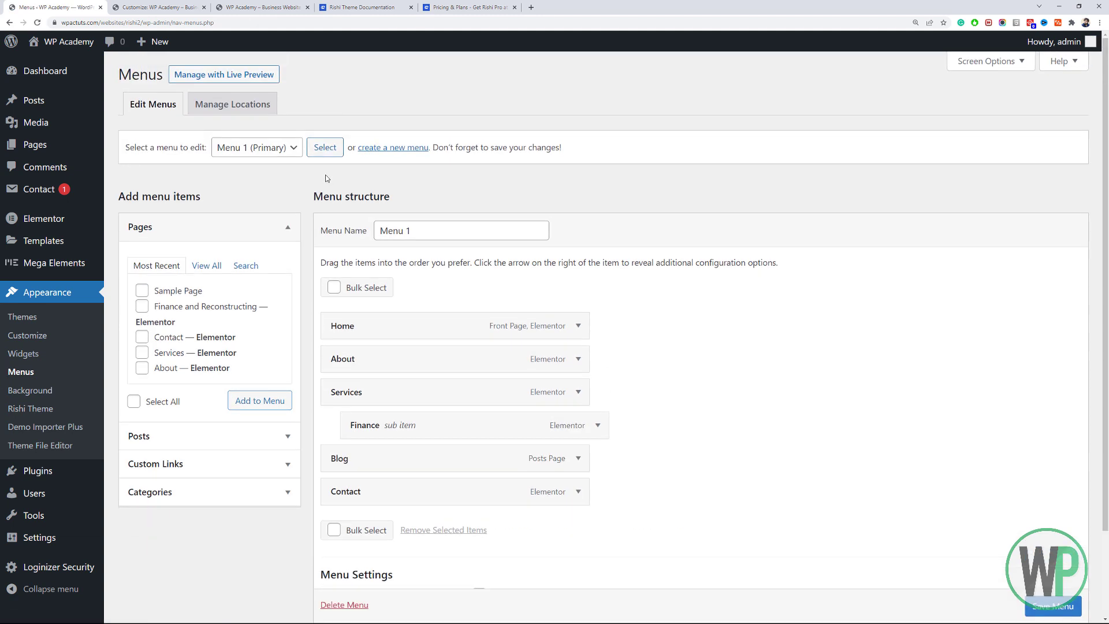
left_click(395, 147)
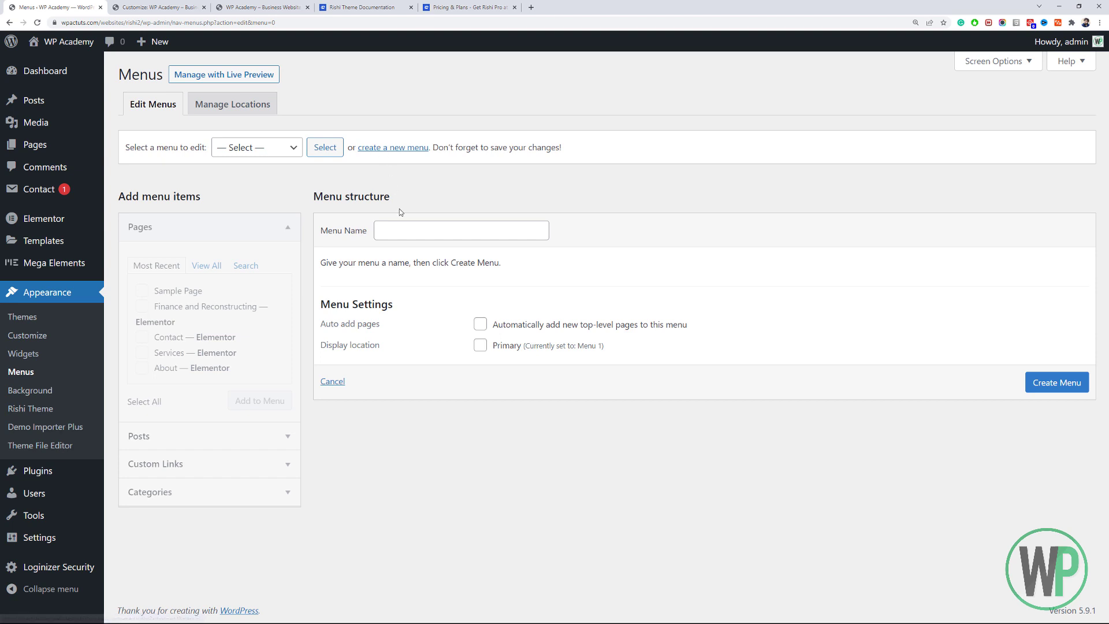
left_click(410, 226)
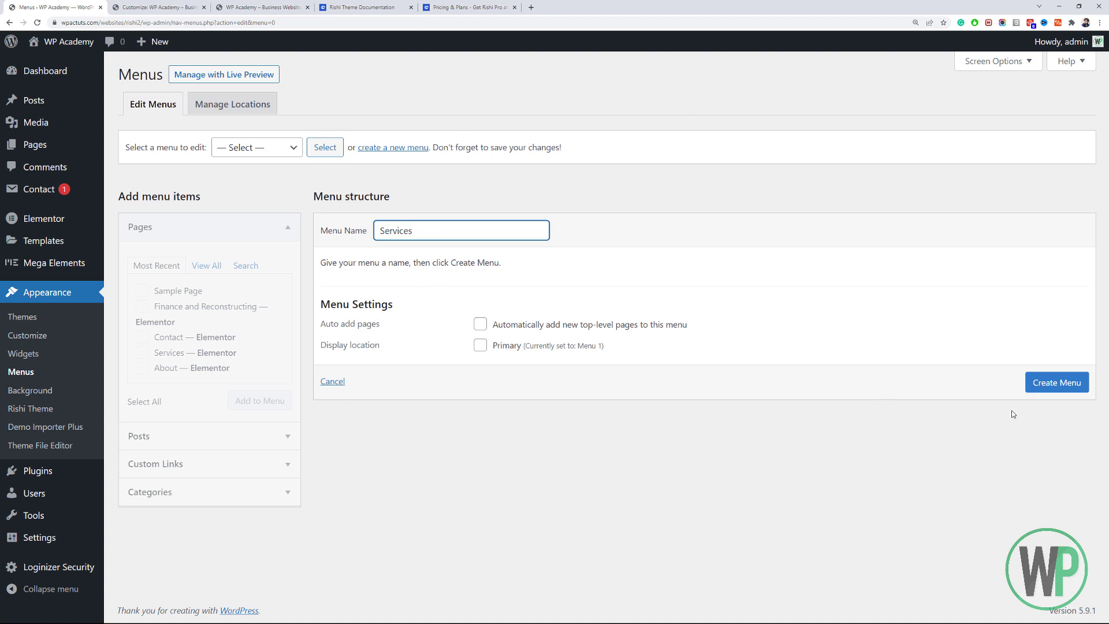
left_click(1067, 383)
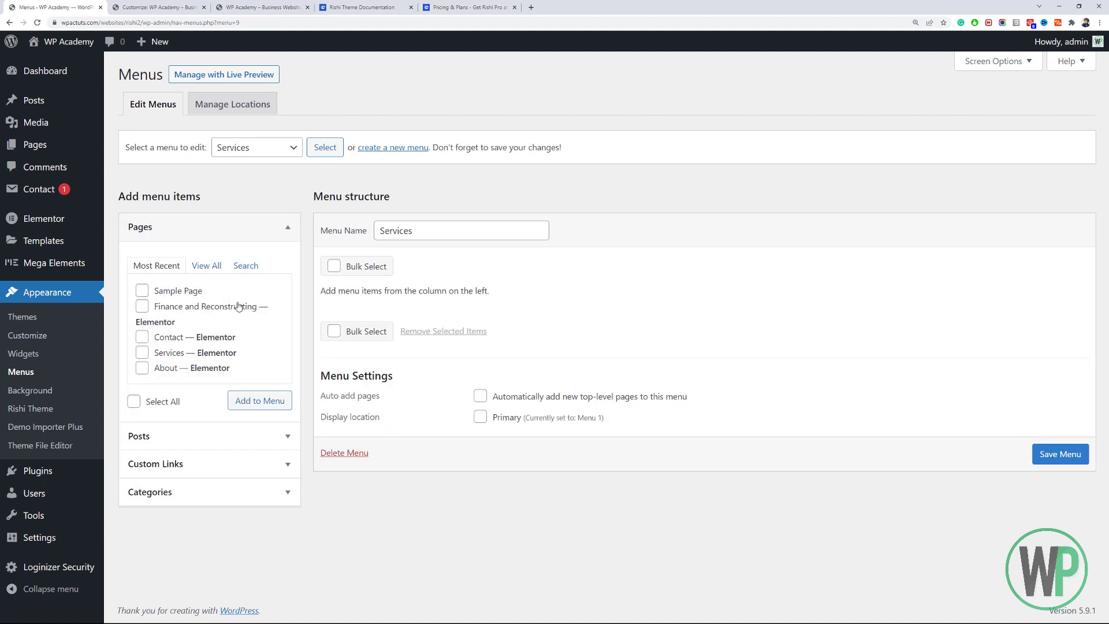
Add a custom link with URL # titled Web Design to the Services menu.
left_click(211, 267)
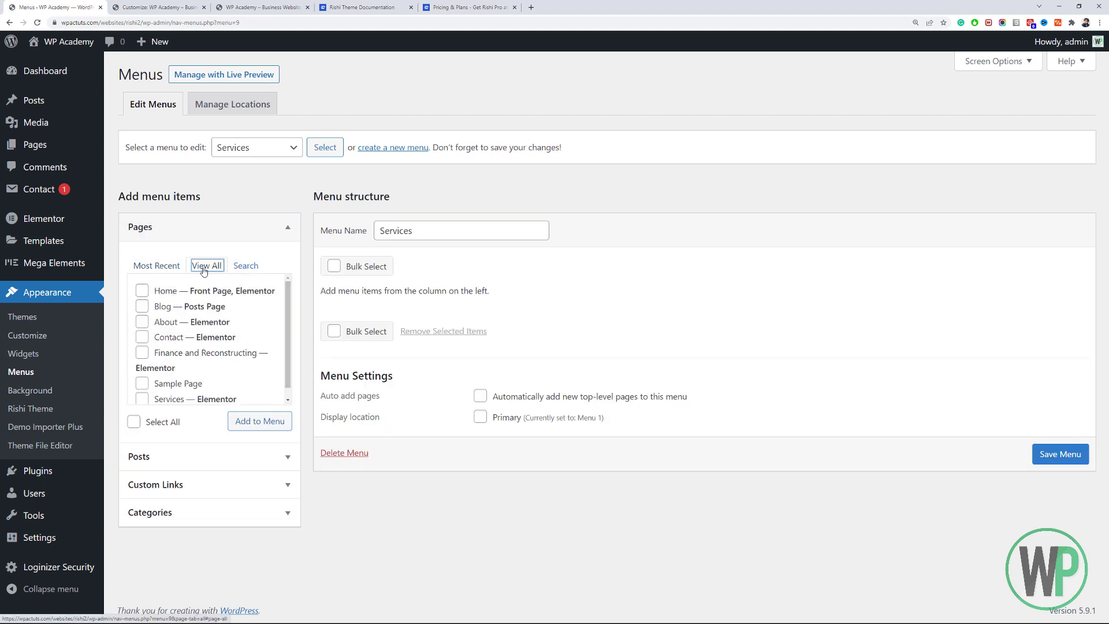
left_click(290, 330)
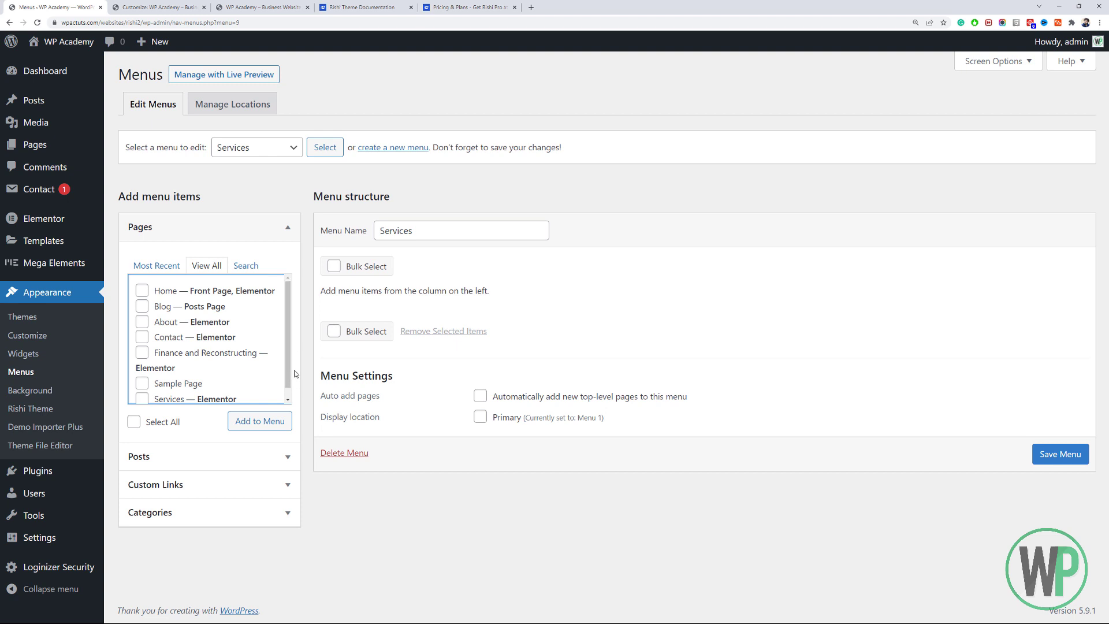
left_click_drag(289, 373, 289, 390)
left_click(155, 484)
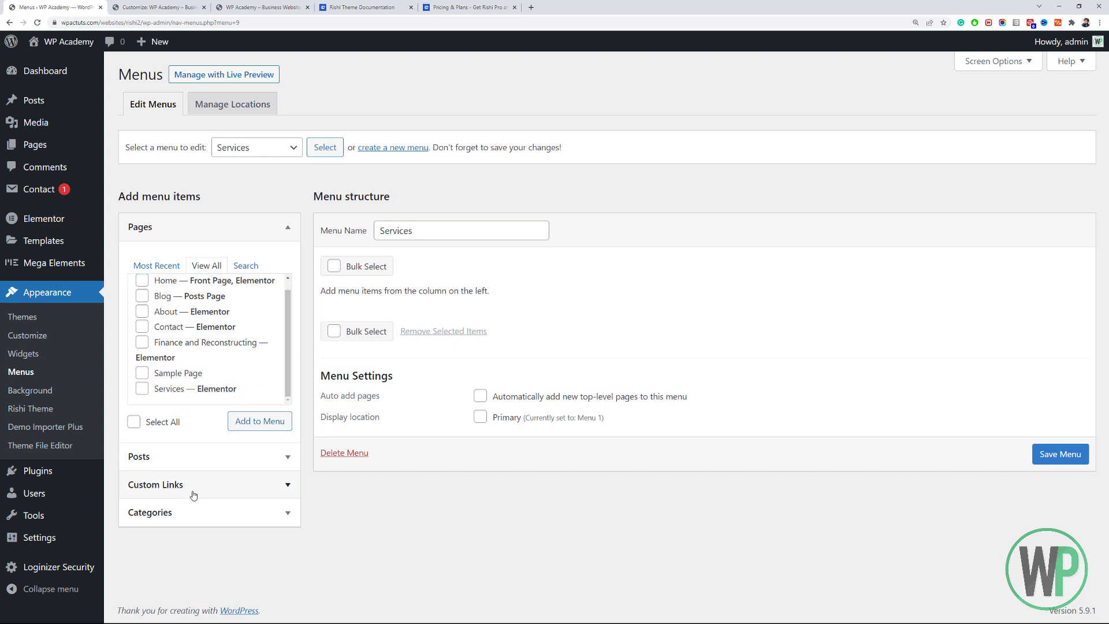
left_click(240, 327)
key("ctrl+a")
type("#")
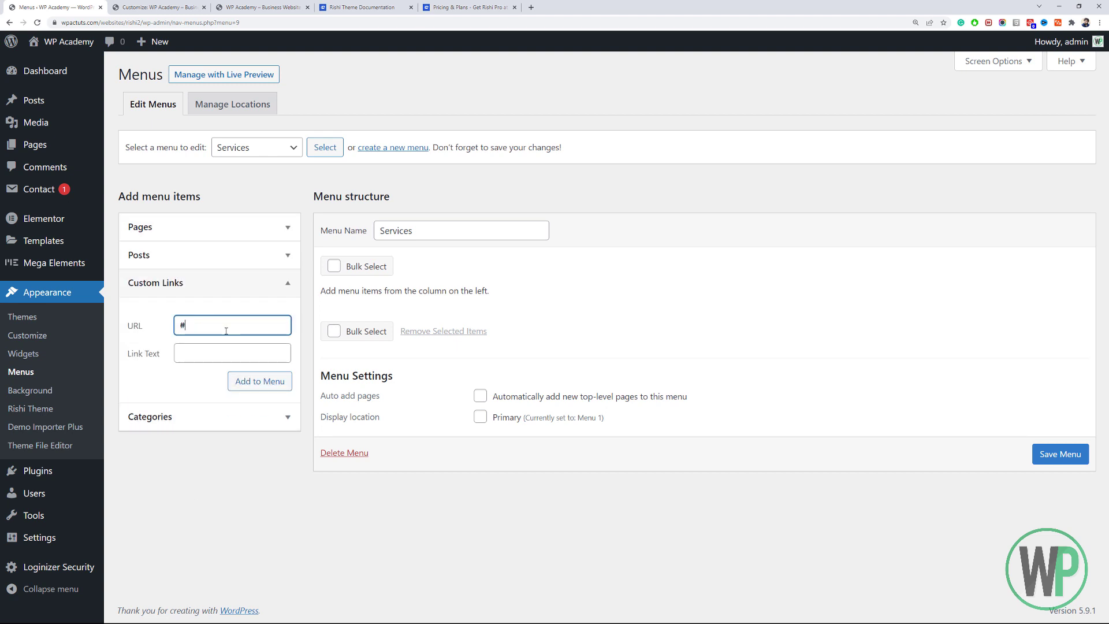
key("Tab")
type("We")
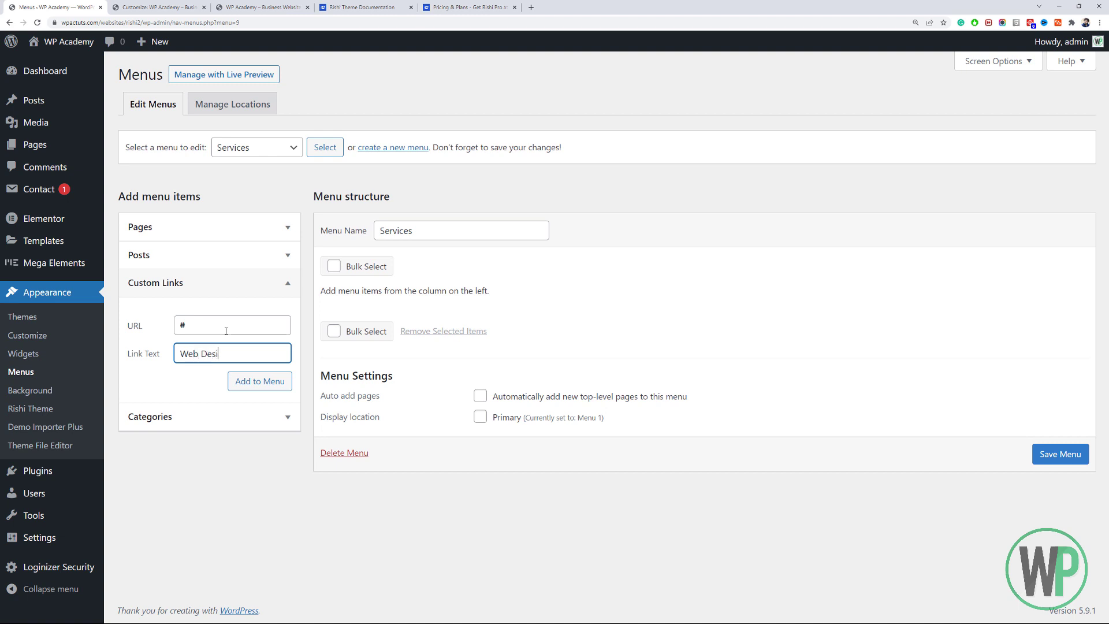
type("b Designb")
key("BackSpace")
left_click(259, 381)
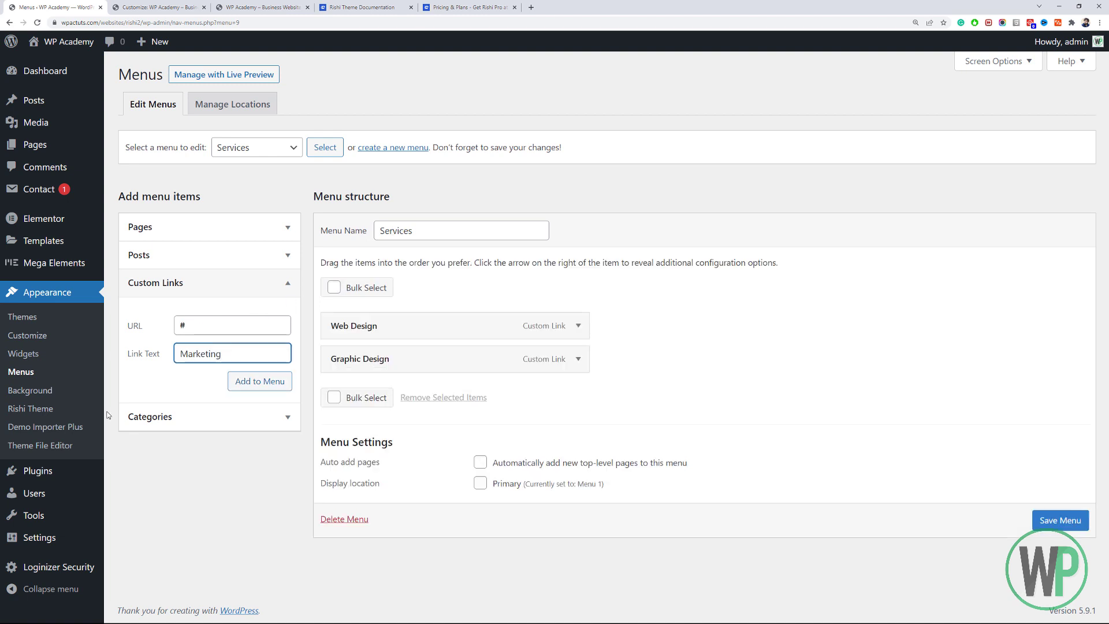
Add the remaining Graphic Design and Marketing links and save the Services menu.
left_click(260, 382)
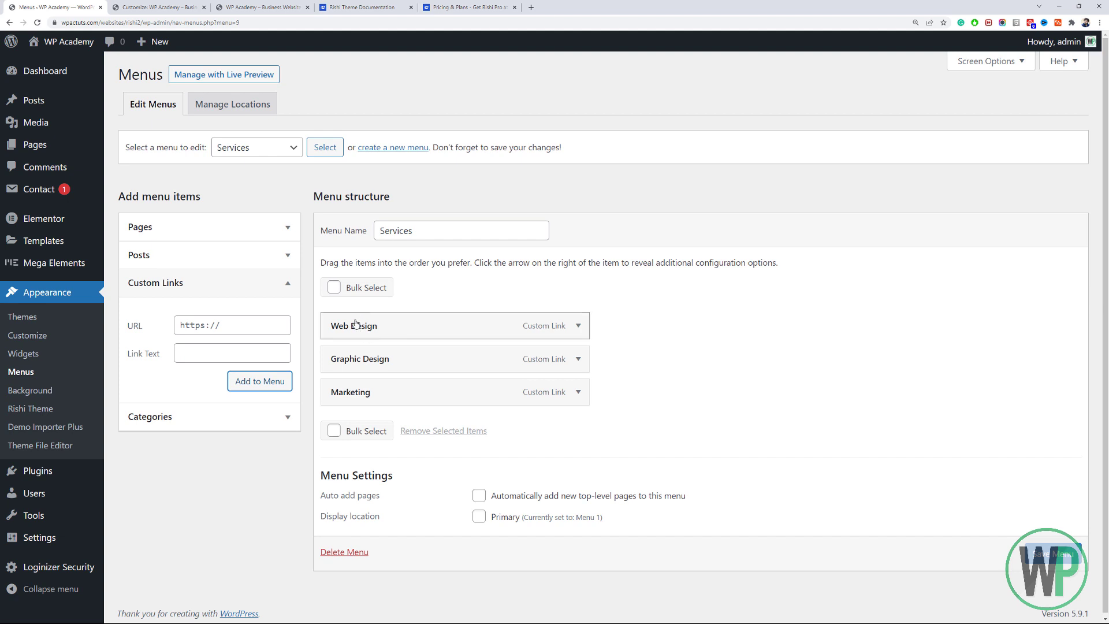
left_click(1052, 554)
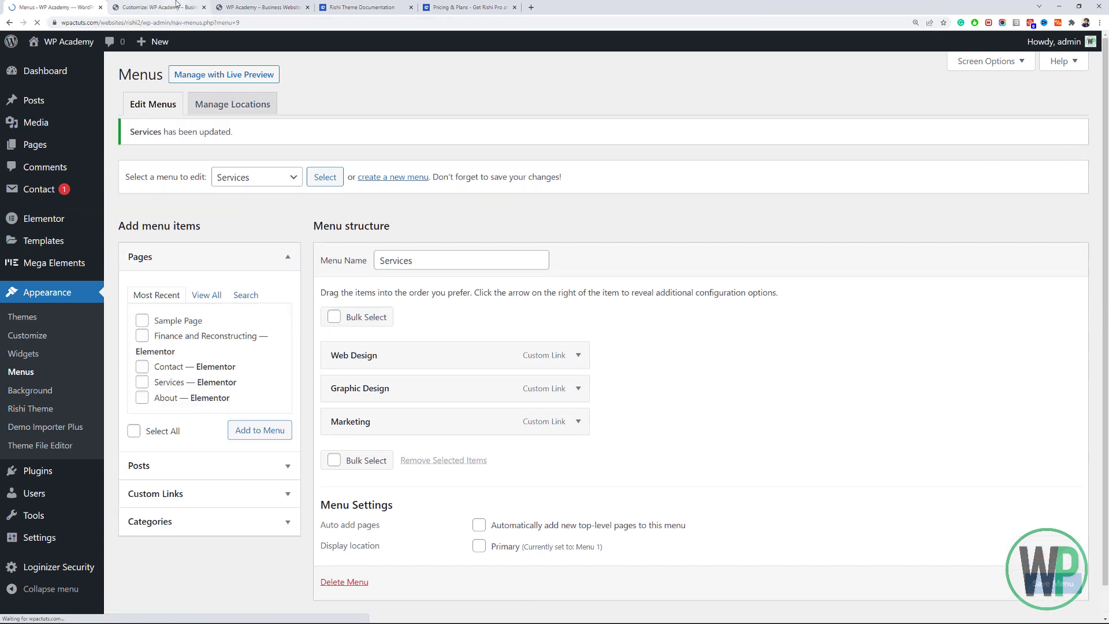
left_click(156, 7)
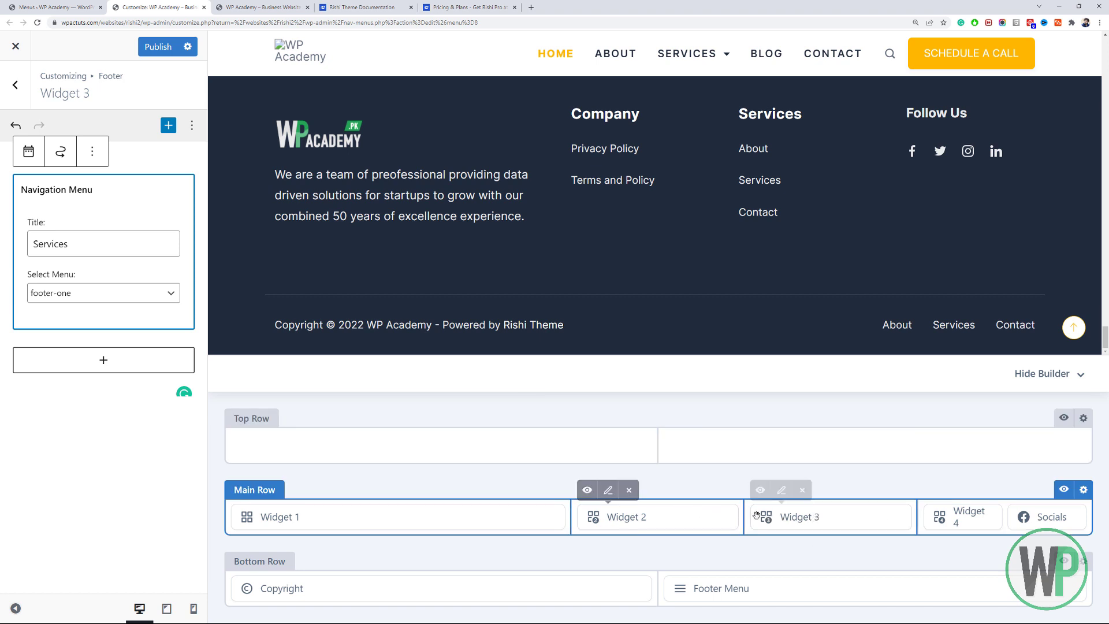
Set the footer Widget 2 Company navigation menu to footer-one.
left_click(608, 490)
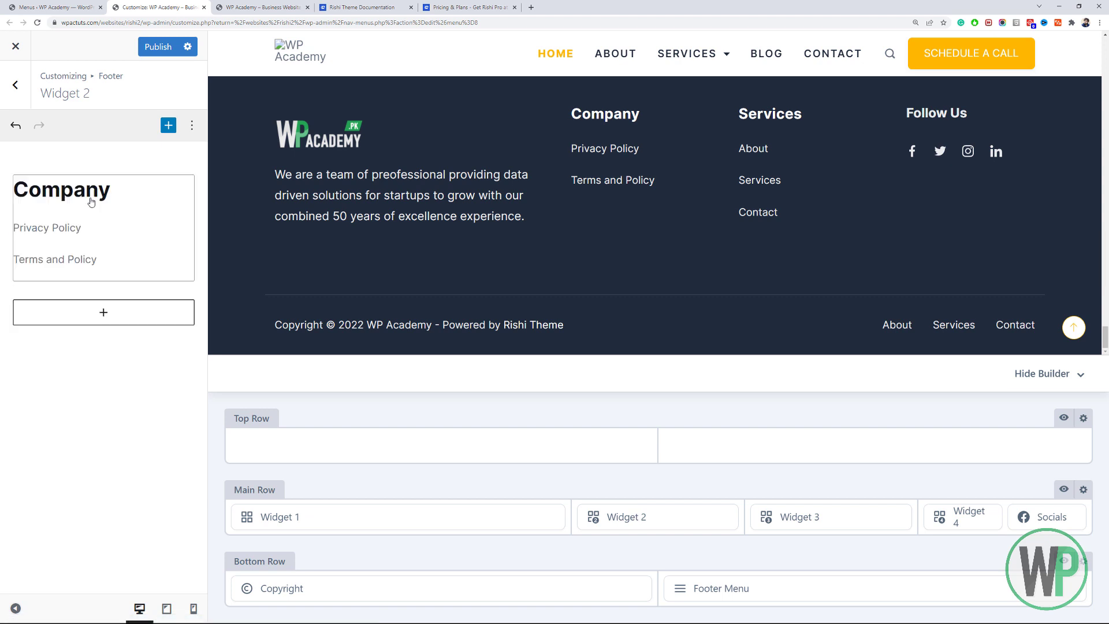
left_click(113, 203)
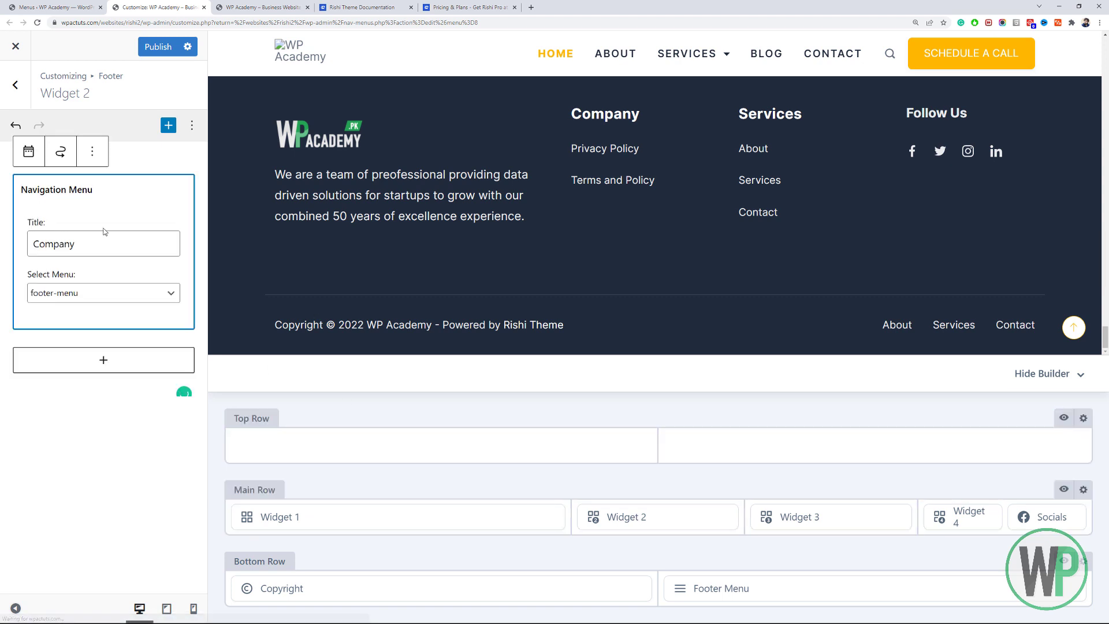
left_click(112, 296)
left_click(113, 312)
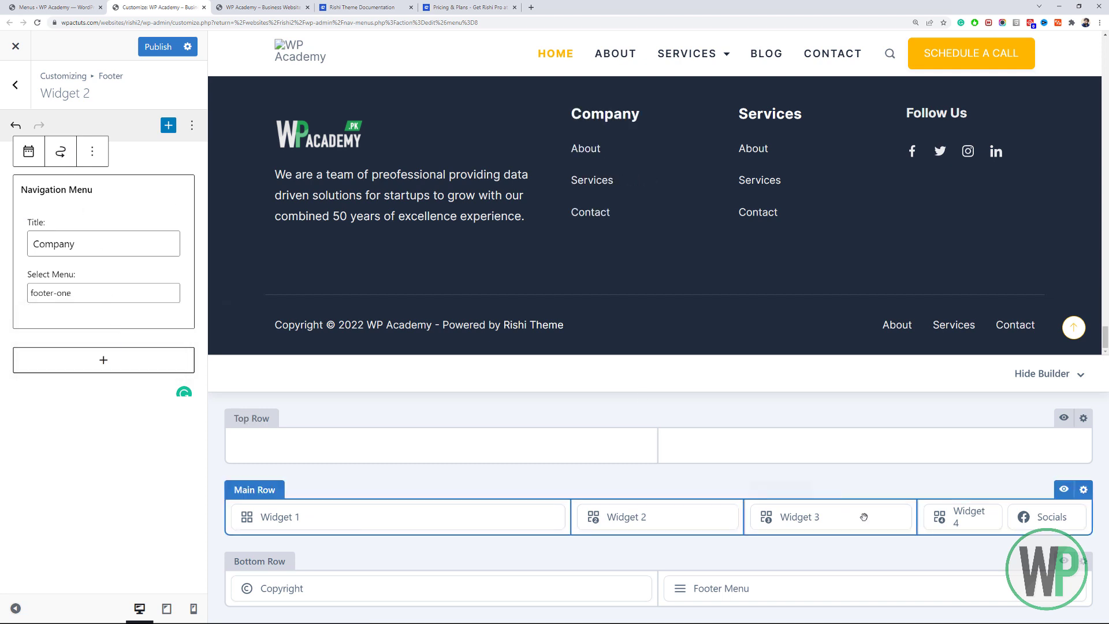
Assign the new Services menu to the footer Widget 3 Services column.
left_click(826, 524)
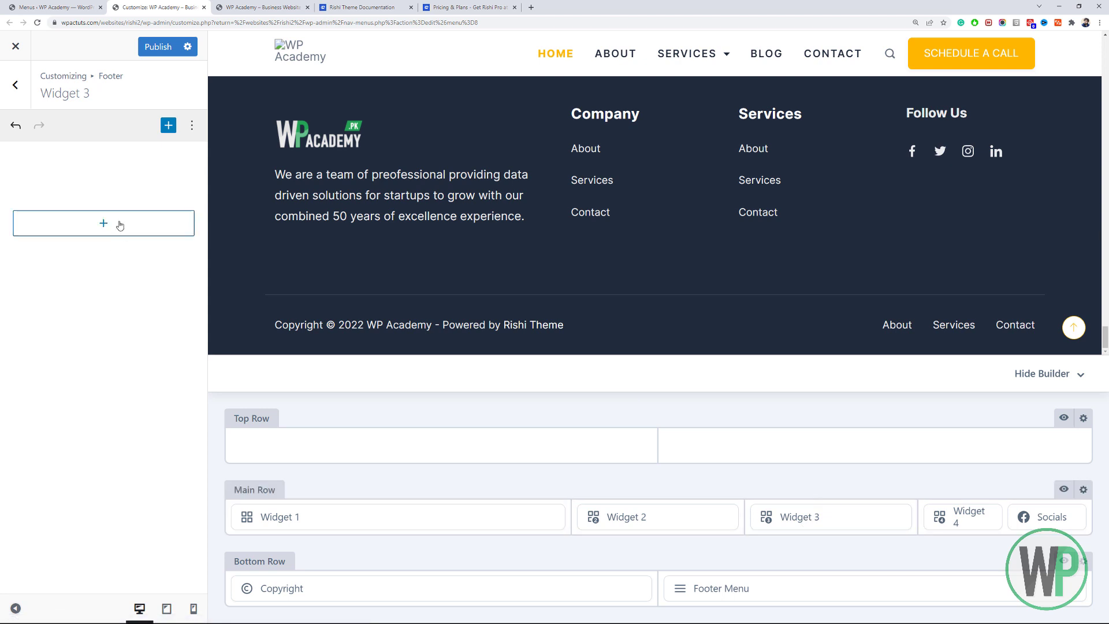
left_click(138, 294)
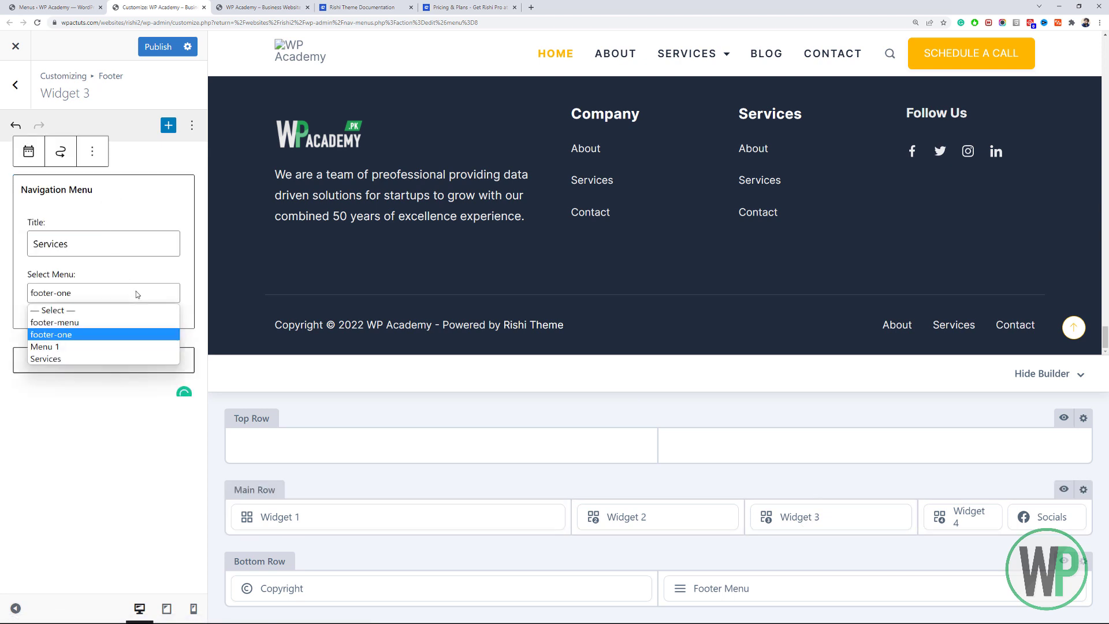
left_click(124, 358)
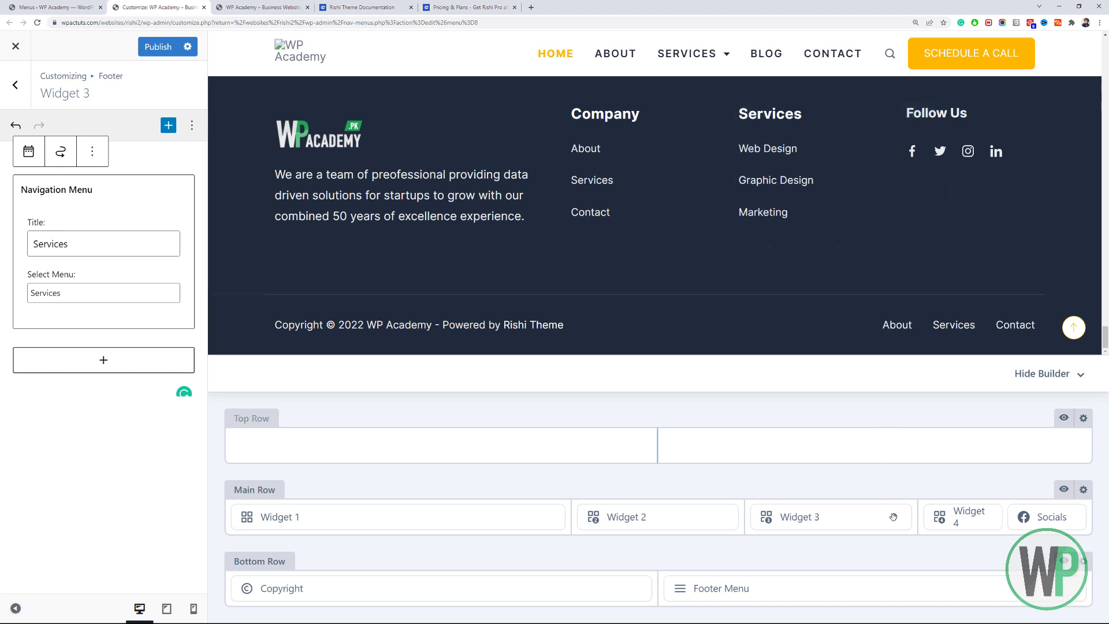
left_click(966, 508)
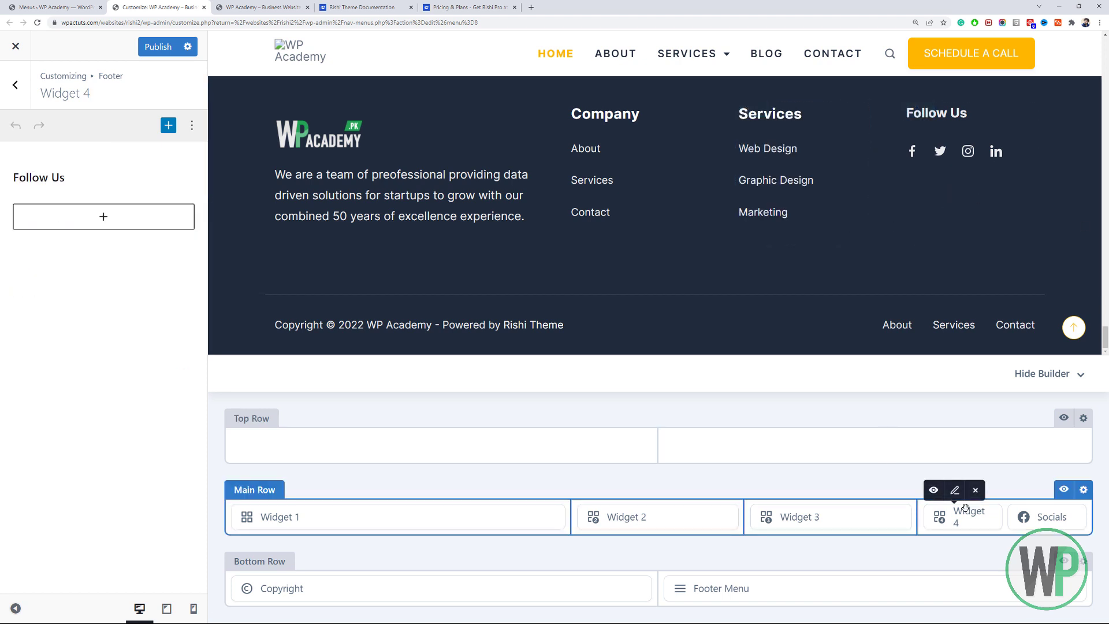
Open the footer Socials element settings and its social network account links.
left_click(59, 177)
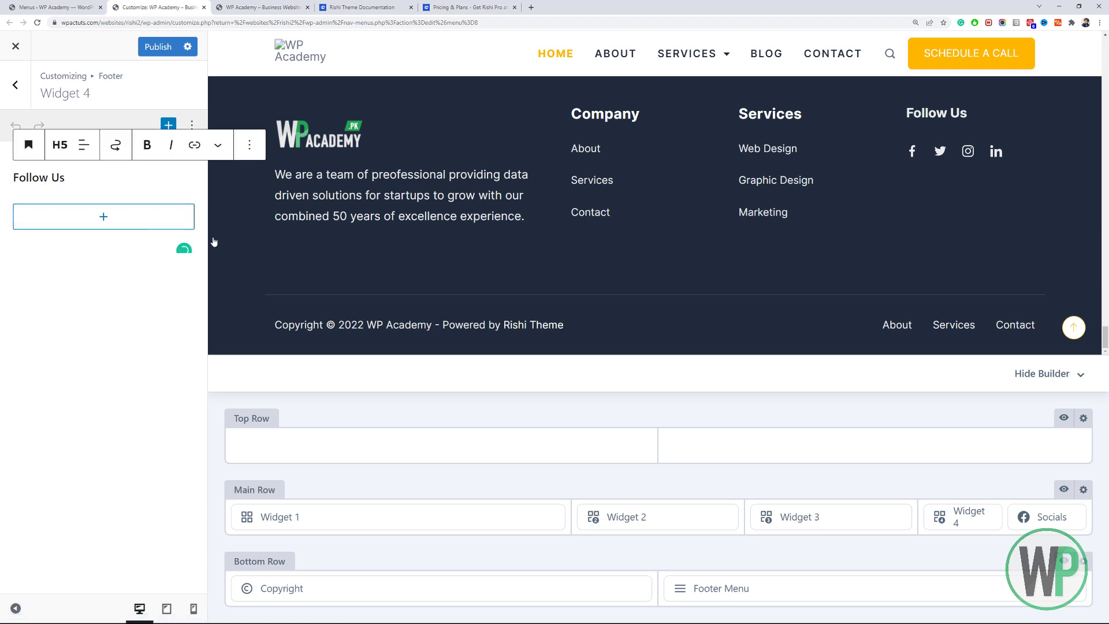
left_click(1023, 516)
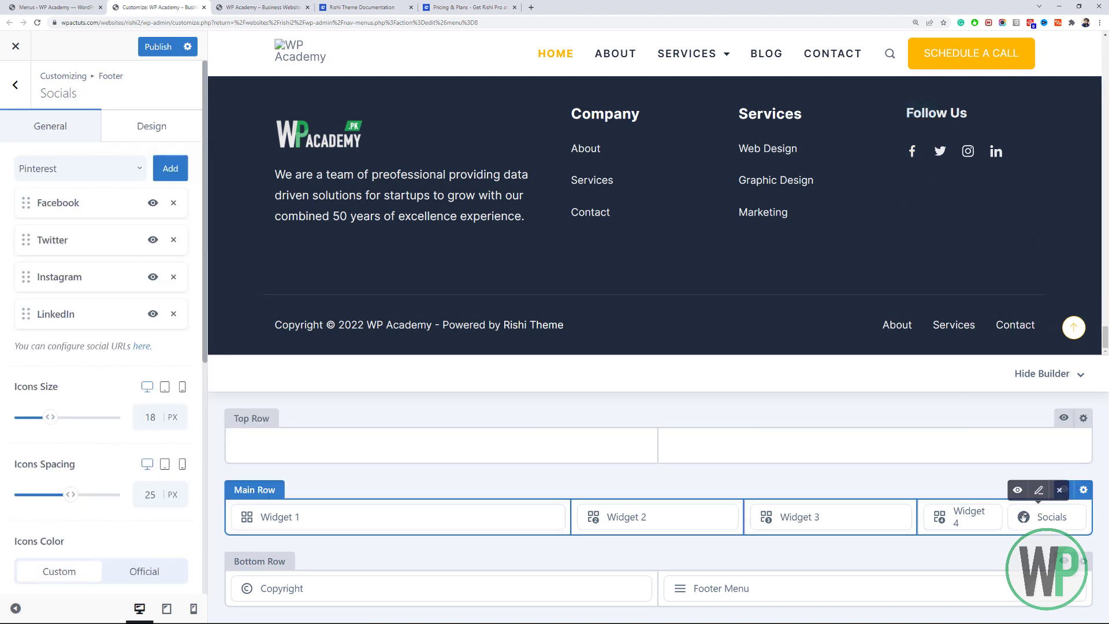
left_click(948, 519)
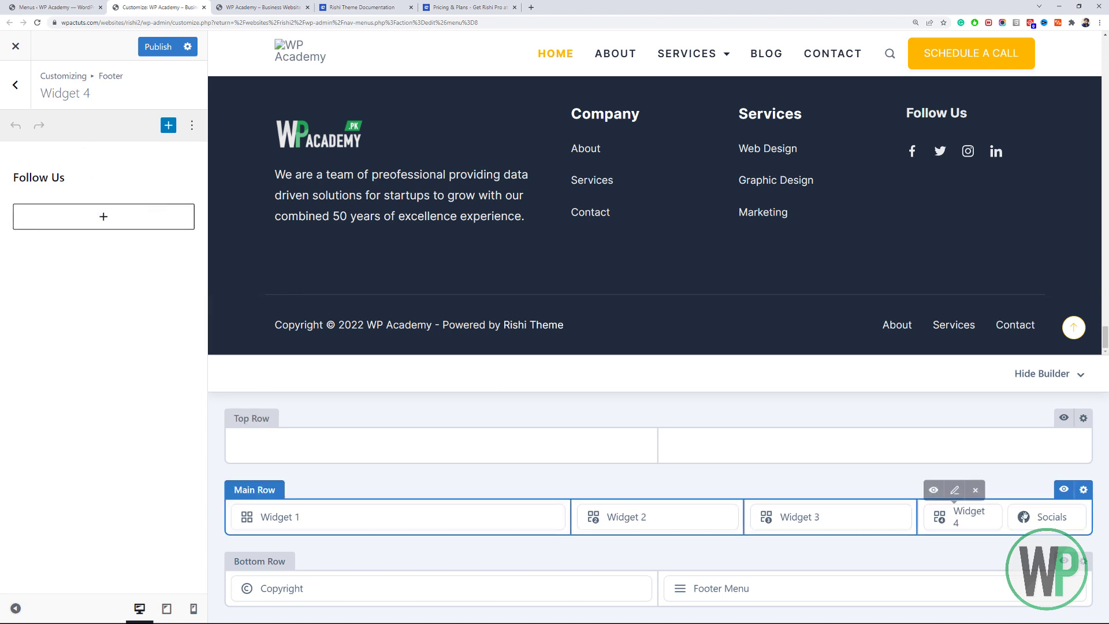
left_click(1038, 516)
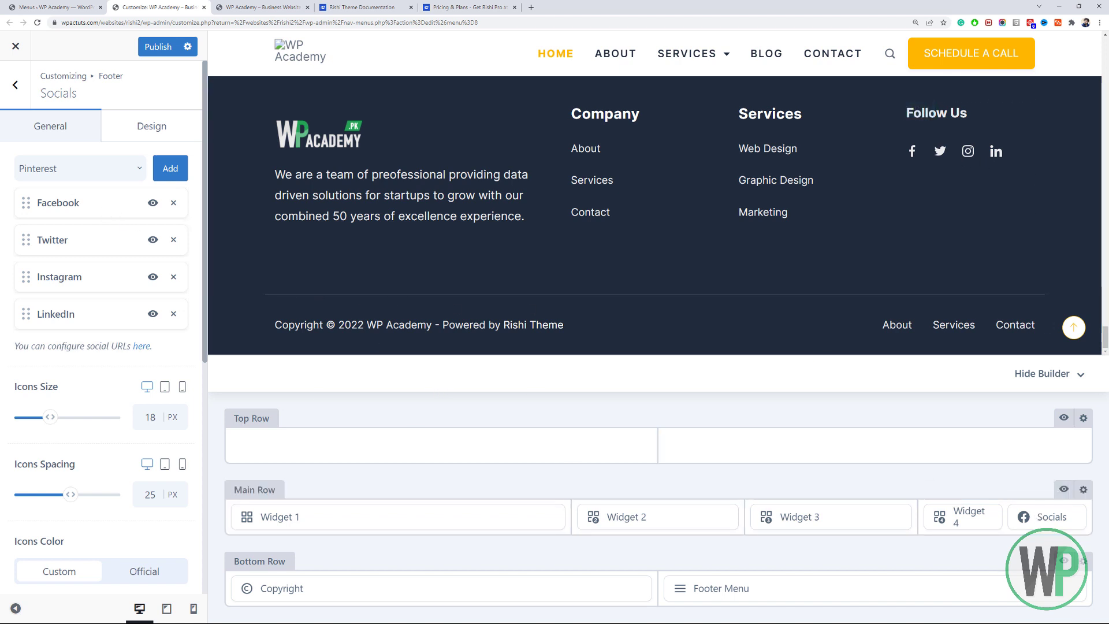
scroll(65, 345, "down", 1)
scroll(66, 345, "down", 6)
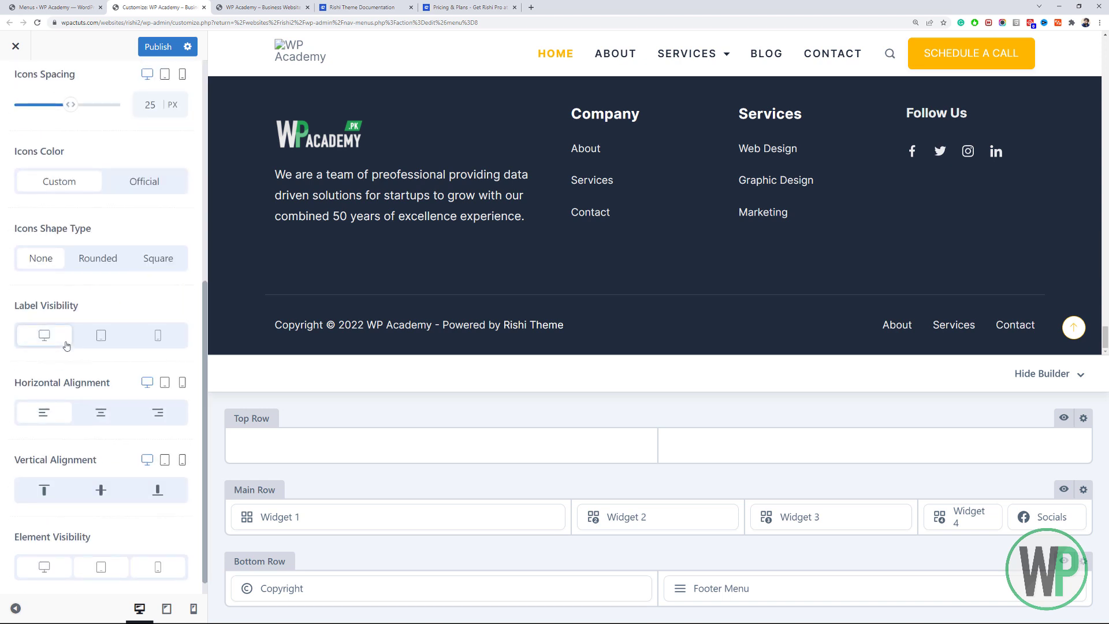
scroll(91, 324, "up", 6)
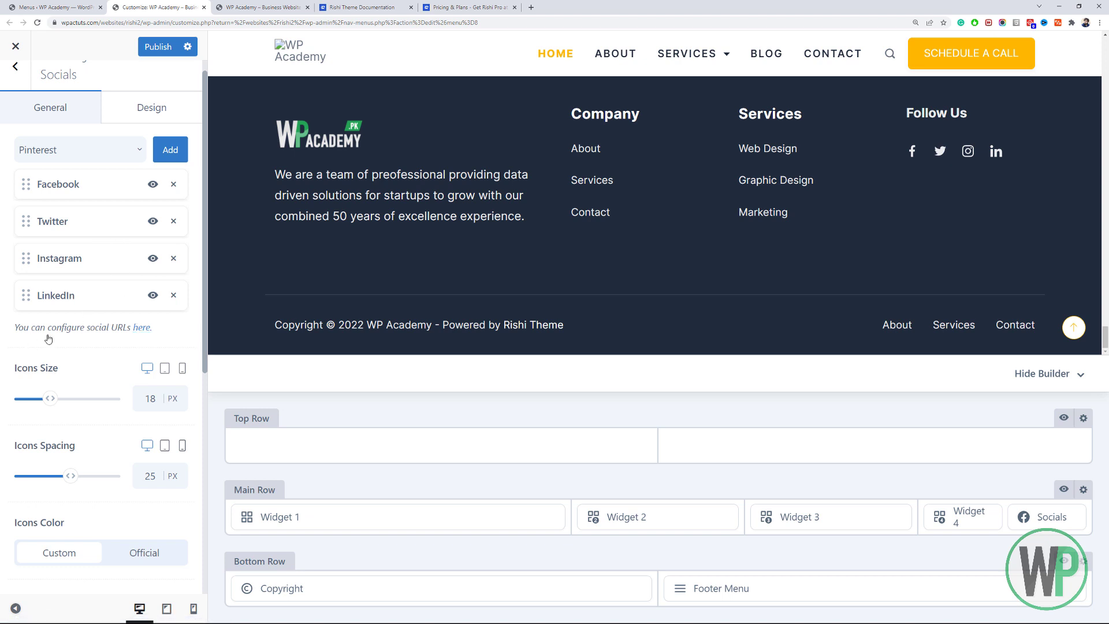
left_click(141, 328)
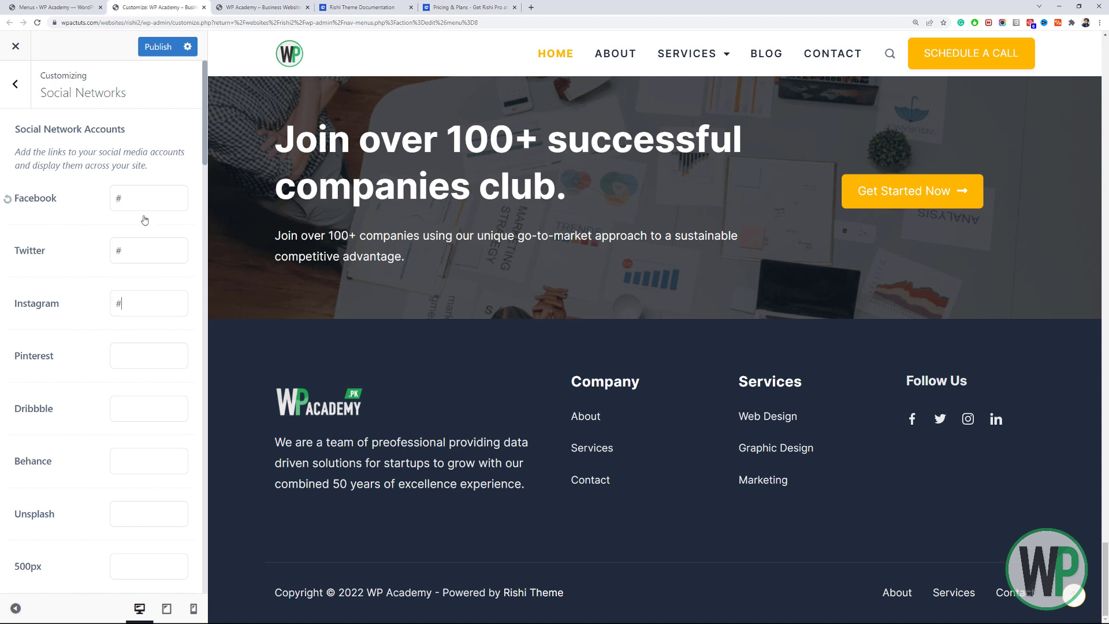
Publish the Customizer changes and go back to the main options list.
left_click(158, 46)
left_click(15, 84)
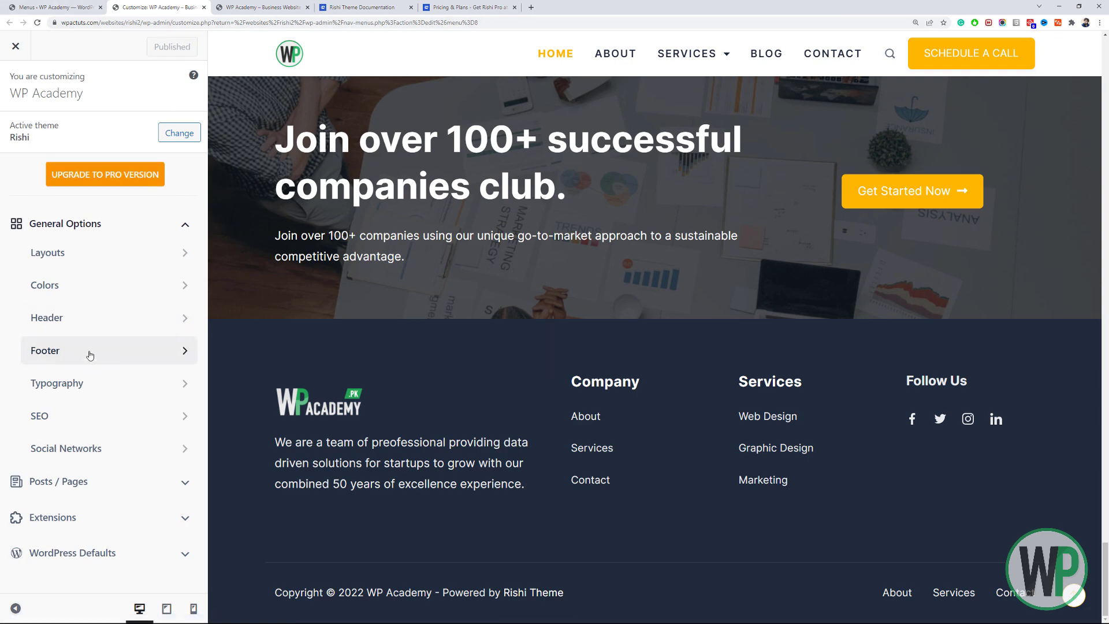
Delete ' - Powered by {theme_author}' from the footer copyright text.
left_click(111, 350)
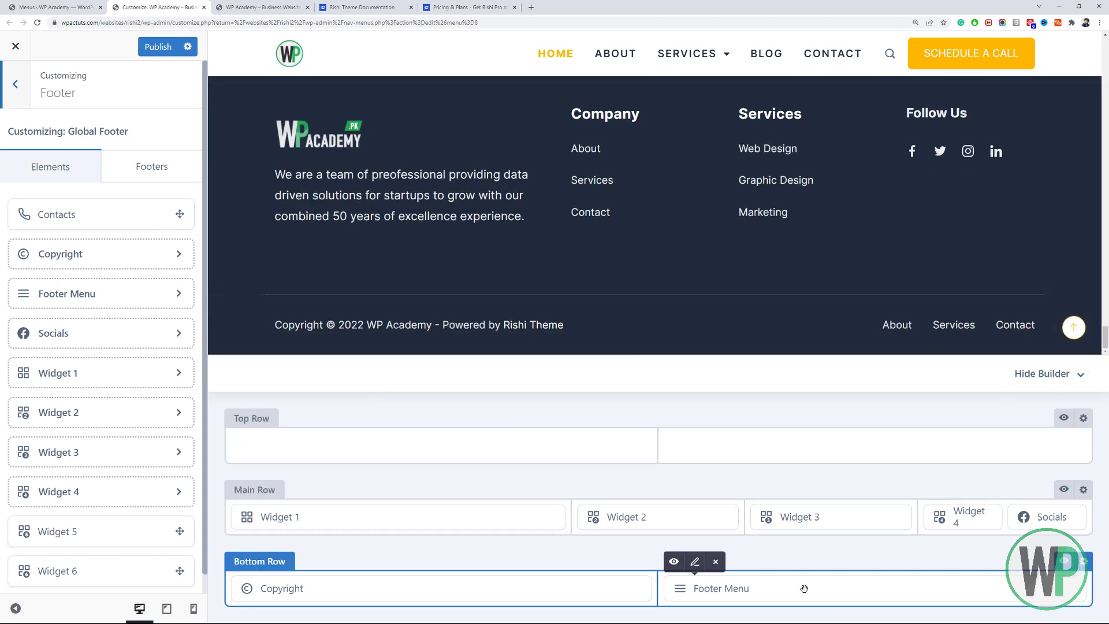
left_click(803, 588)
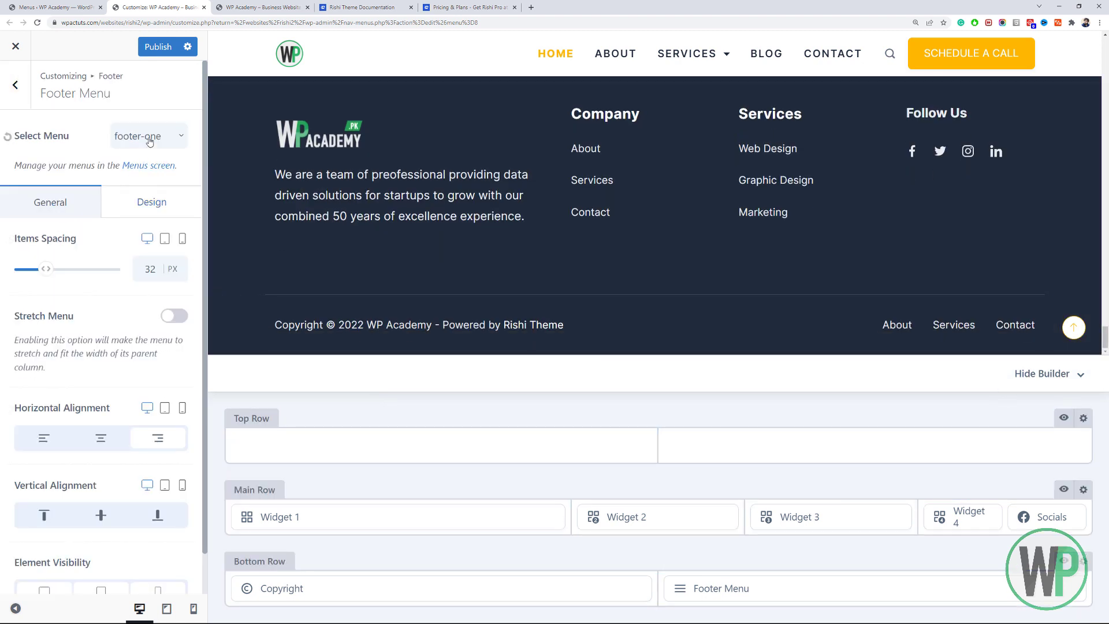
left_click(316, 585)
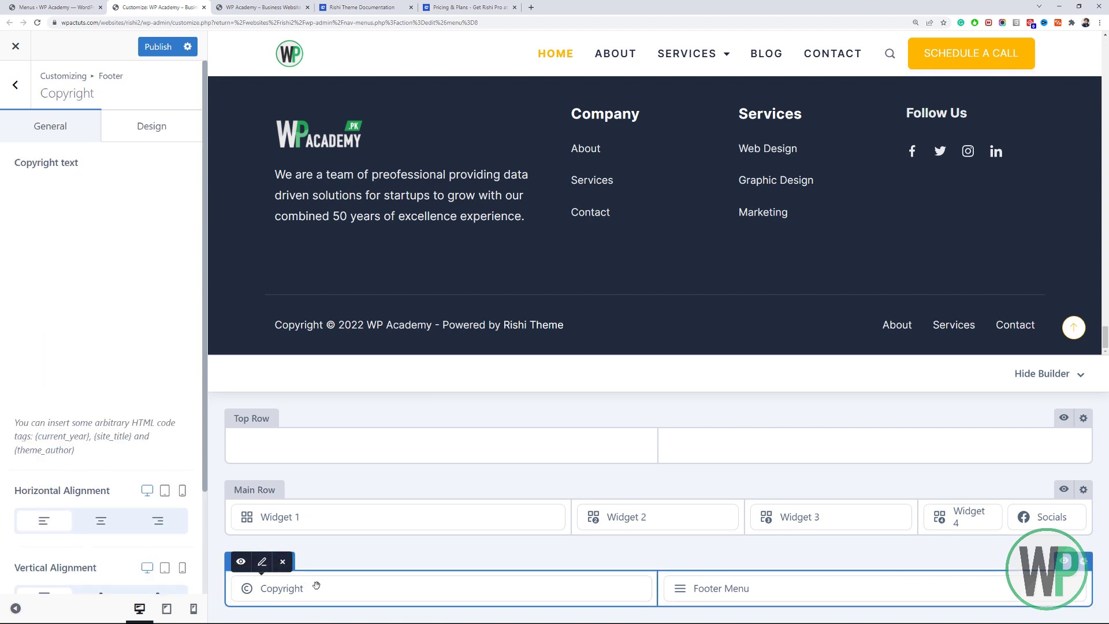
left_click_drag(107, 256, 71, 240)
key("BackSpace")
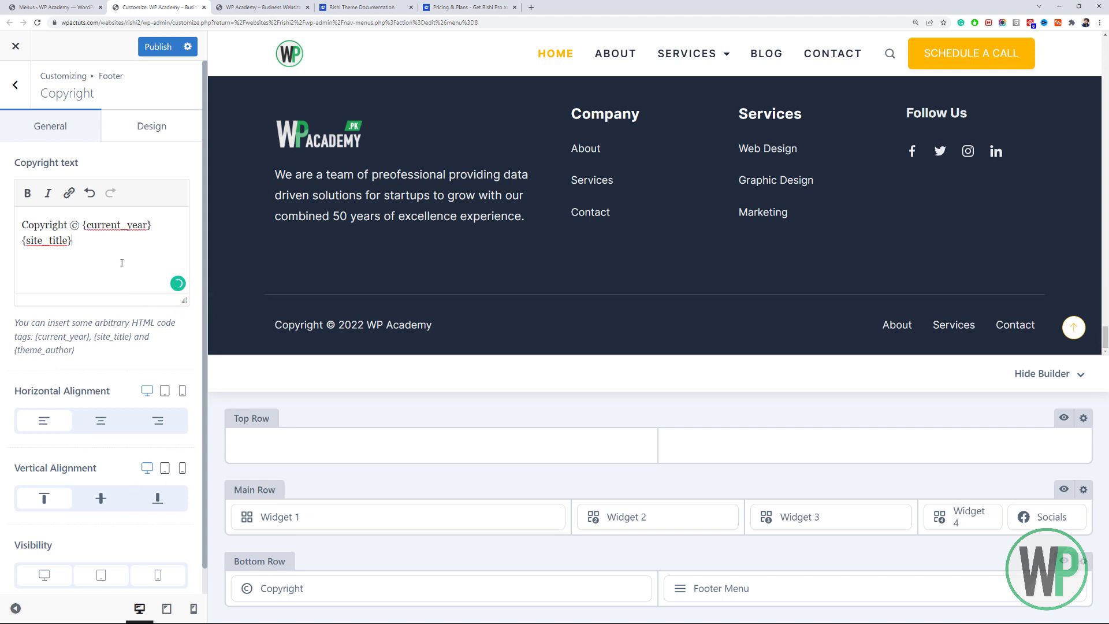
Centre the copyright line vertically in its row and publish the footer changes.
left_click(92, 421)
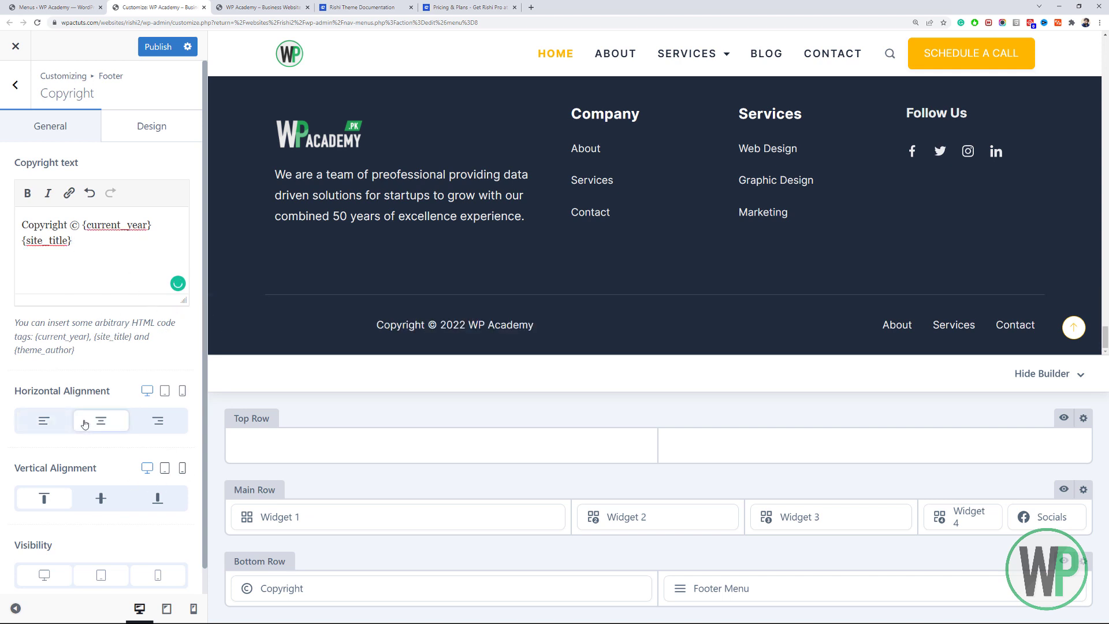
left_click(55, 421)
left_click(90, 496)
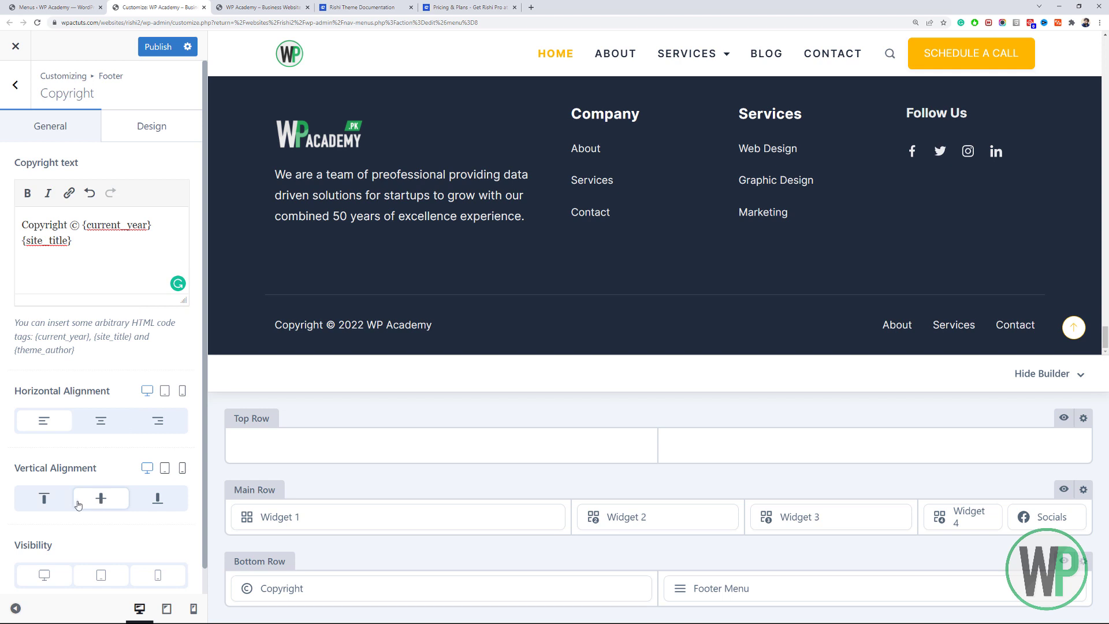
right_click(87, 249)
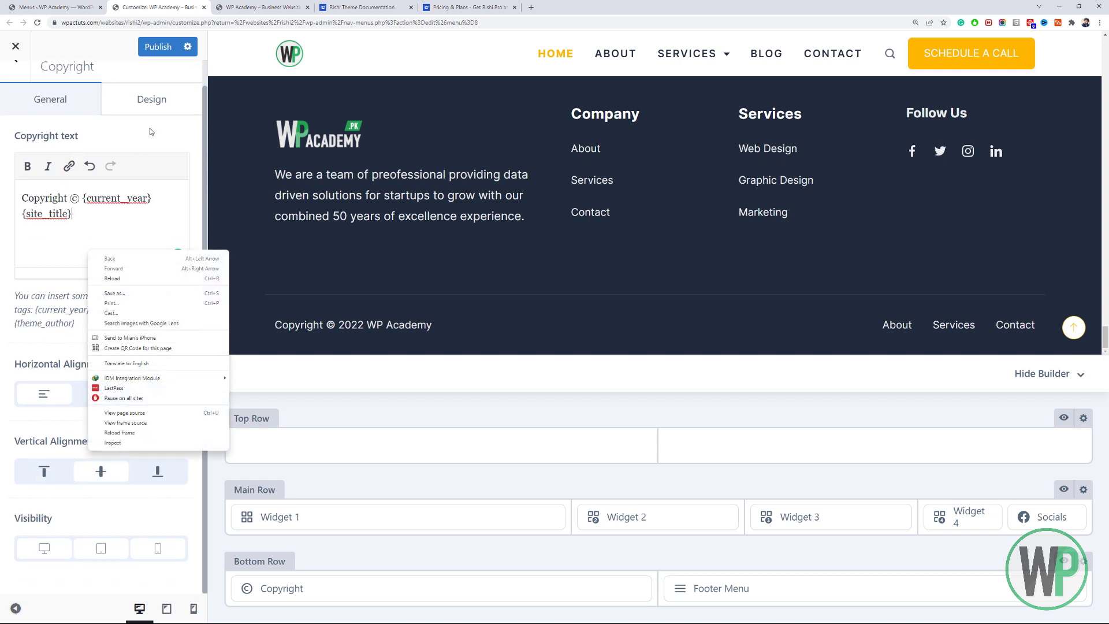
left_click(151, 119)
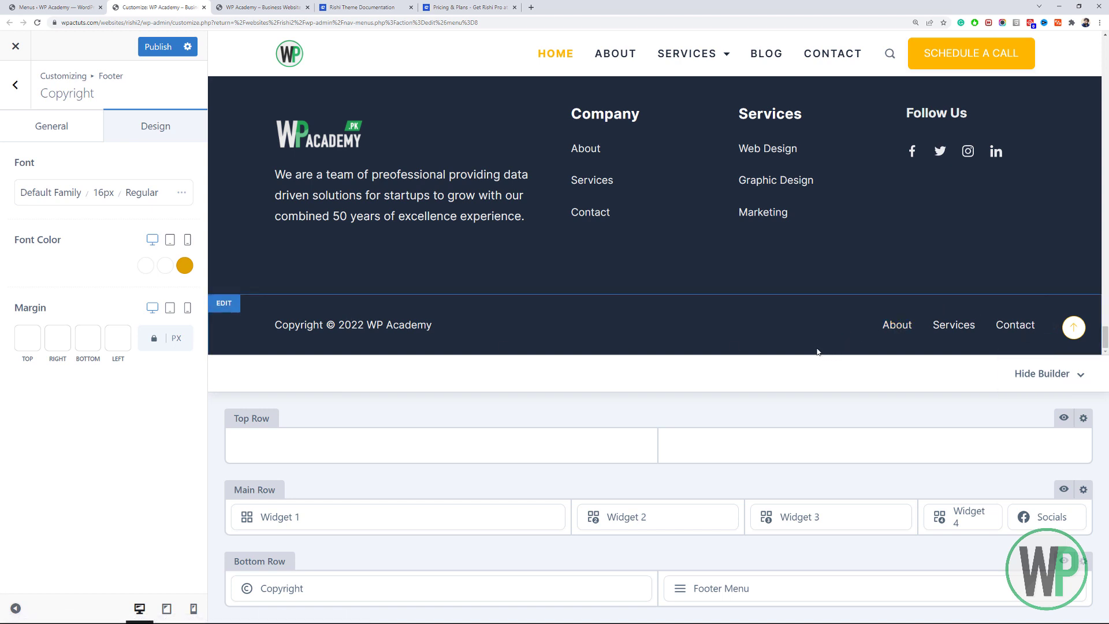
left_click(166, 50)
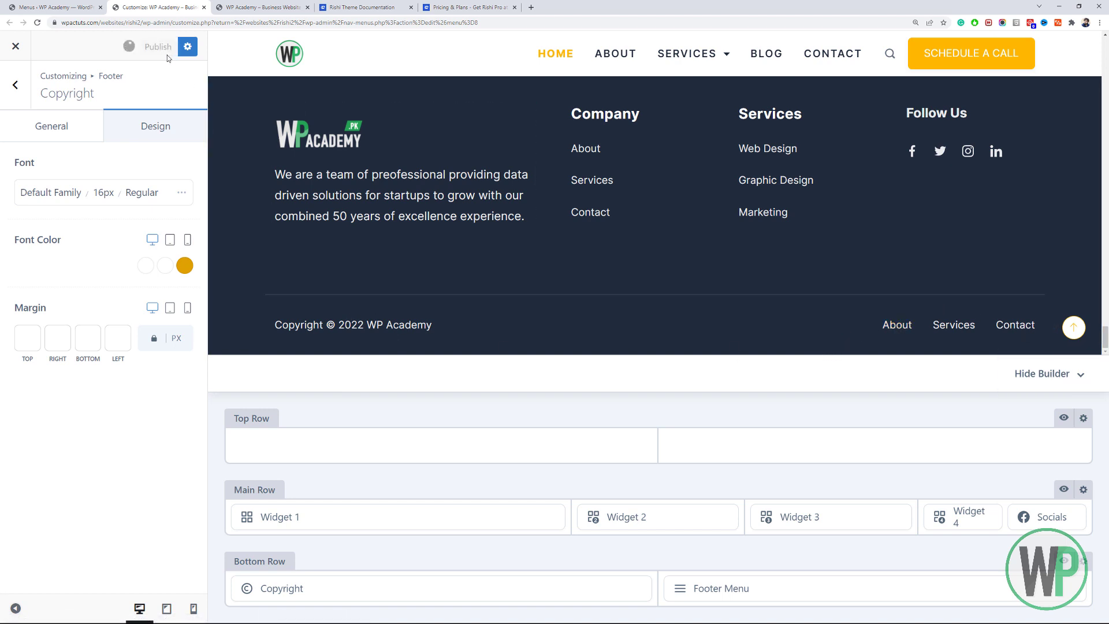
left_click(15, 85)
left_click(15, 88)
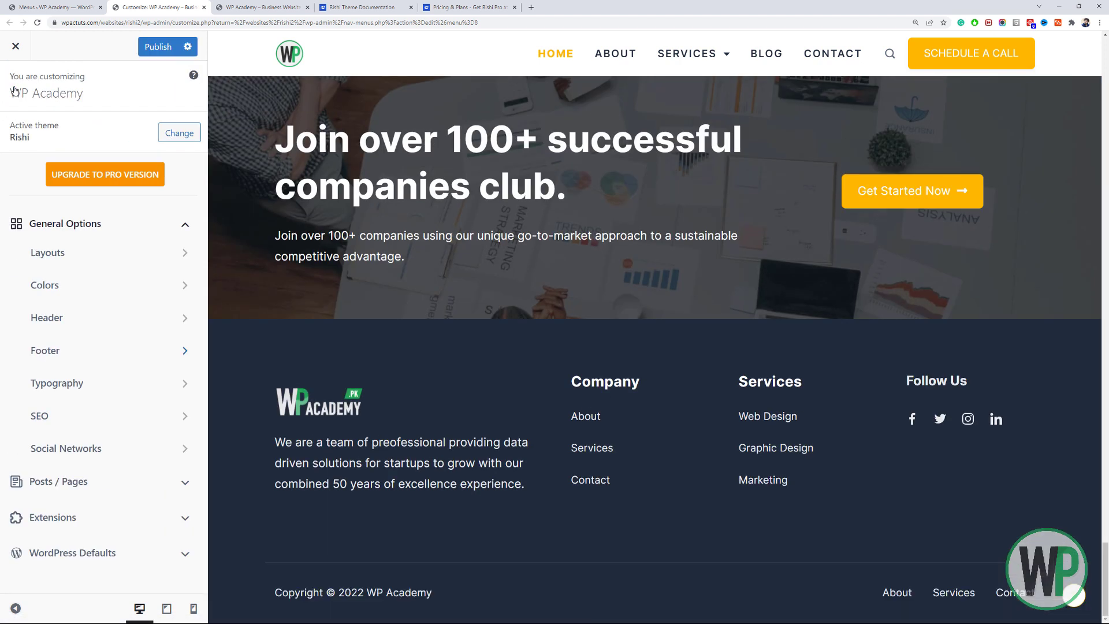
Open General Options > Layouts > Container and review the Unboxed, 800 px container settings.
left_click(129, 254)
left_click(104, 138)
scroll(104, 289, "down", 2)
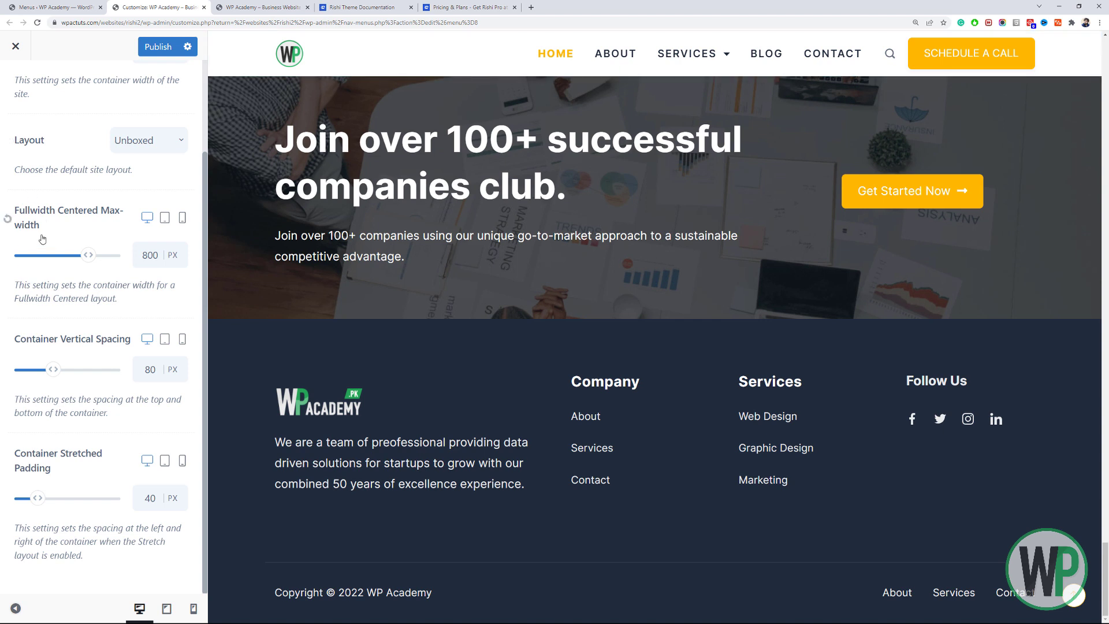
scroll(38, 192, "up", 2)
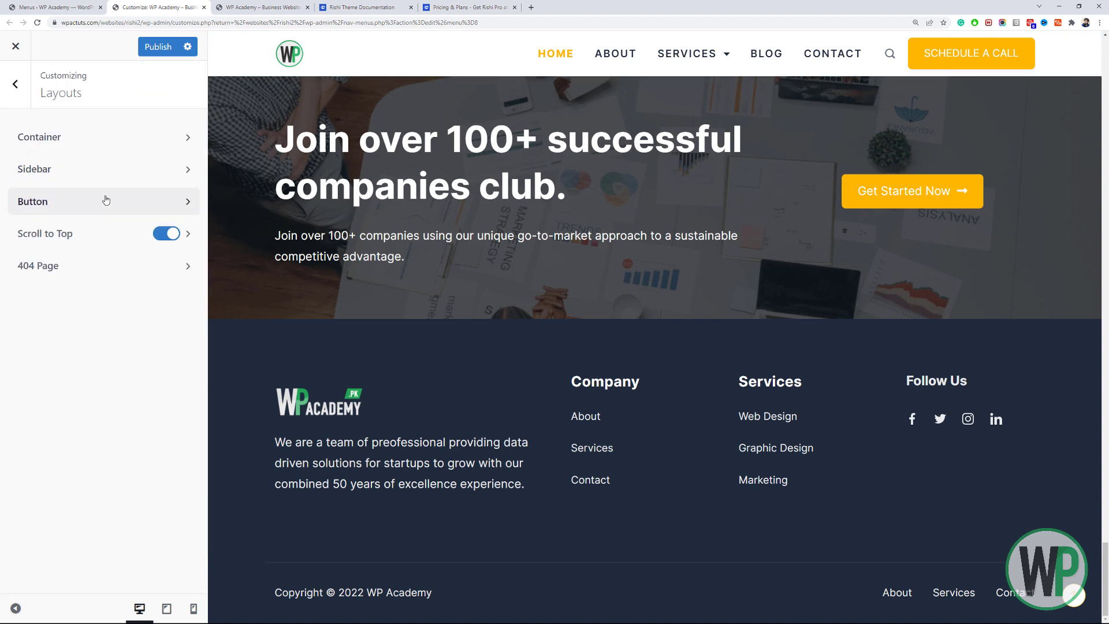
Set the global button Background Hover Color to #000000 and Border Hover Color to black.
left_click(103, 179)
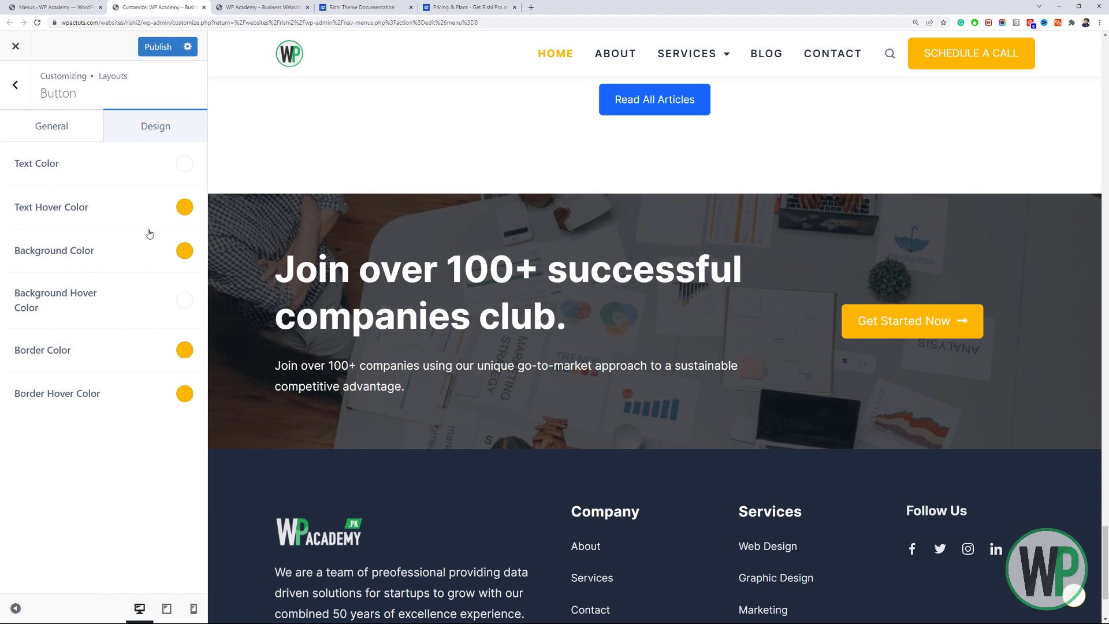
left_click(183, 308)
left_click_drag(74, 426, 10, 473)
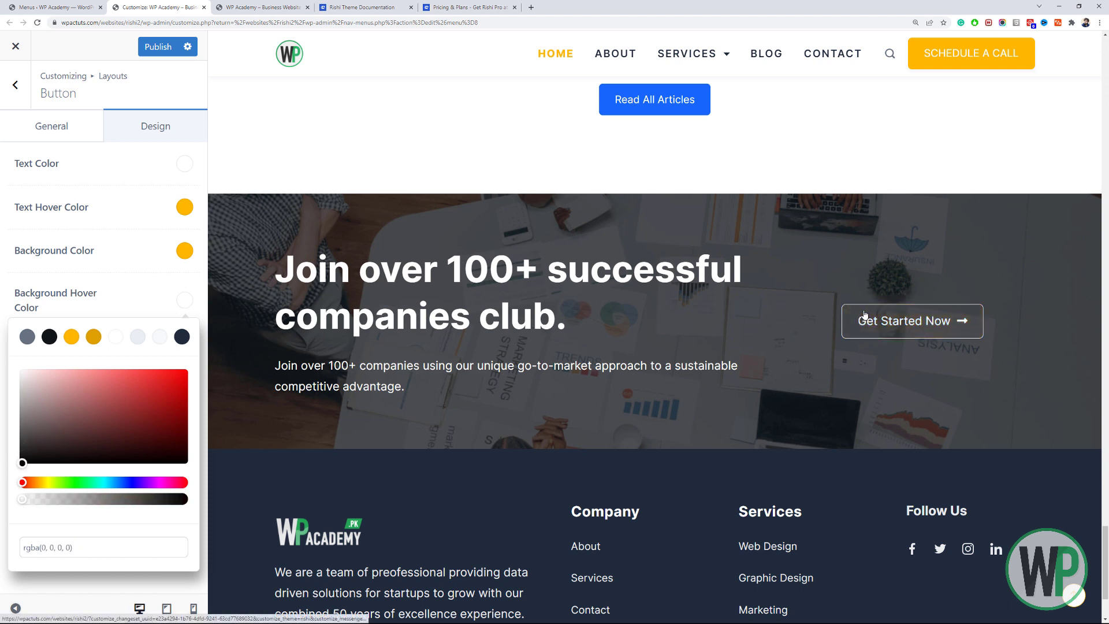
left_click_drag(22, 499, 198, 504)
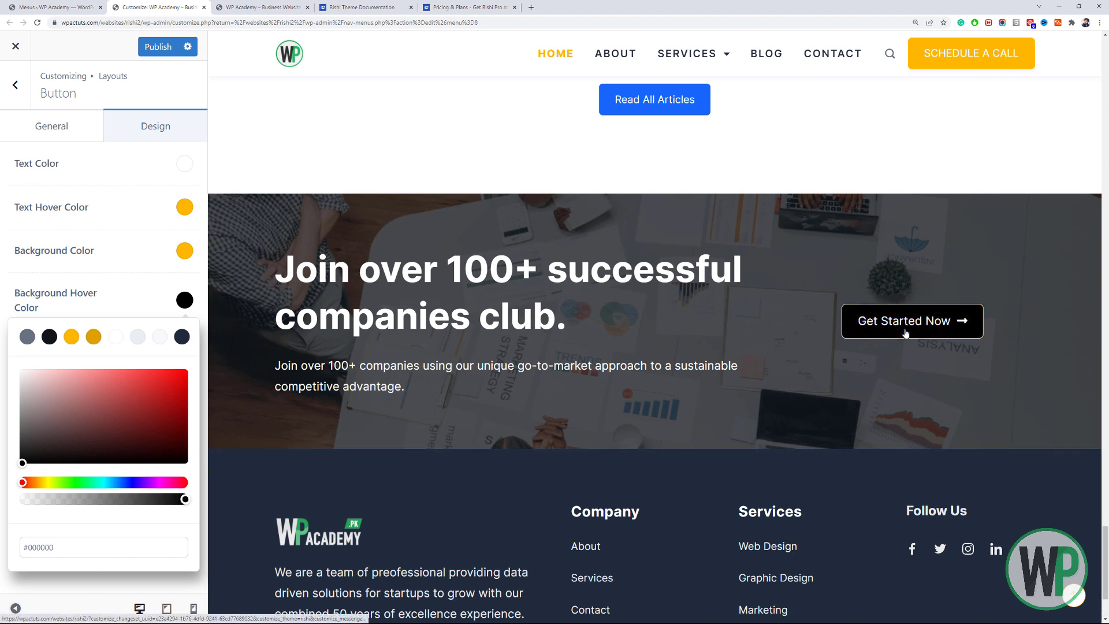
left_click(104, 275)
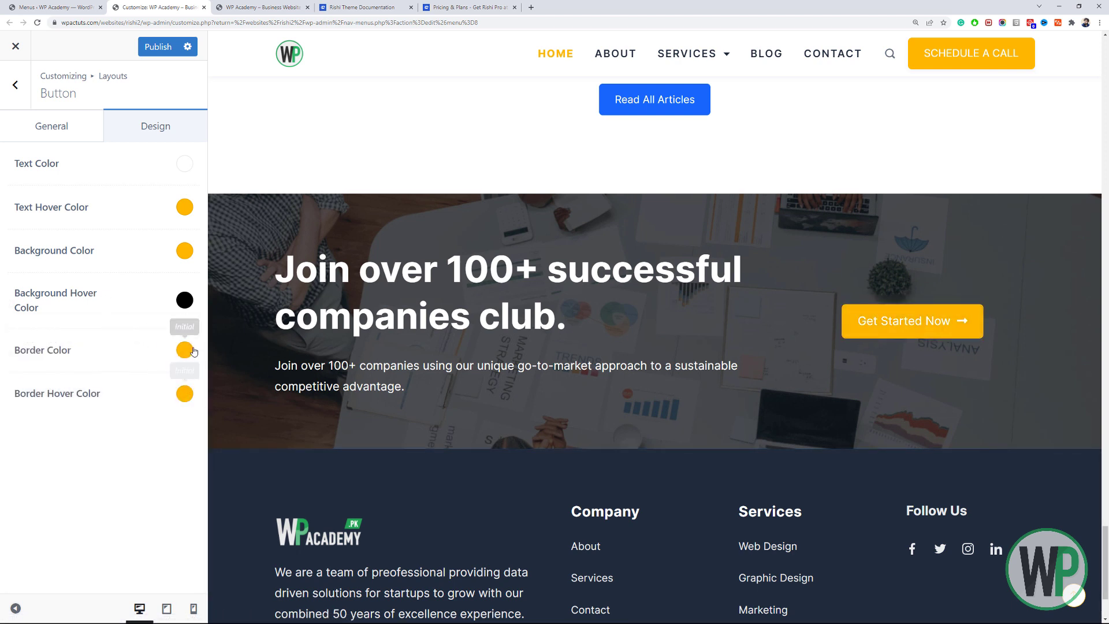
left_click_drag(1105, 563, 1105, 81)
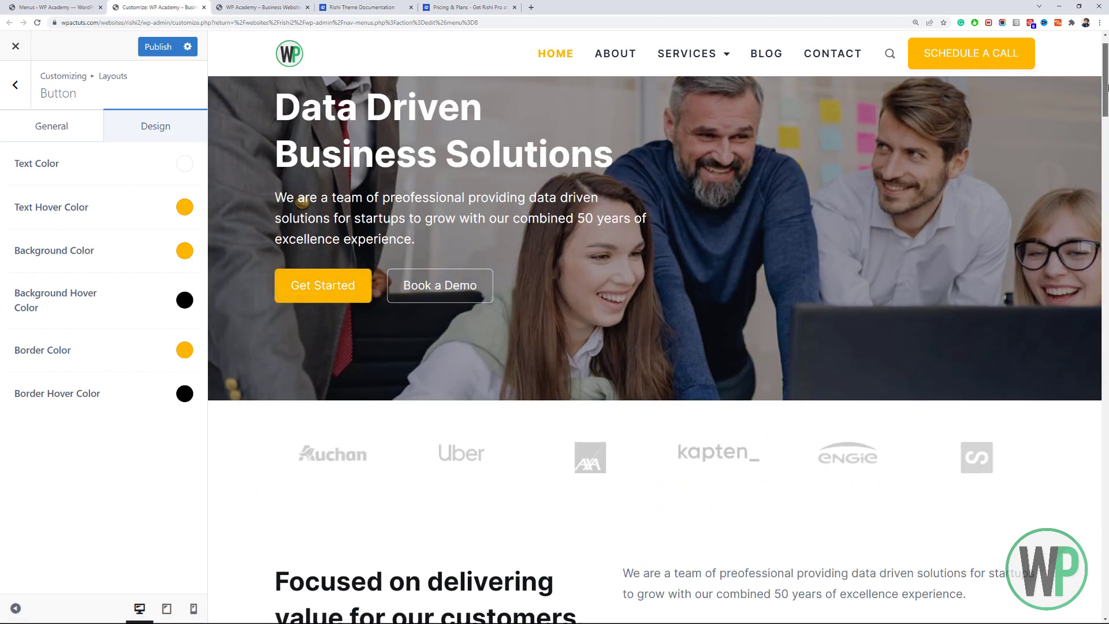
left_click_drag(1105, 110, 1105, 607)
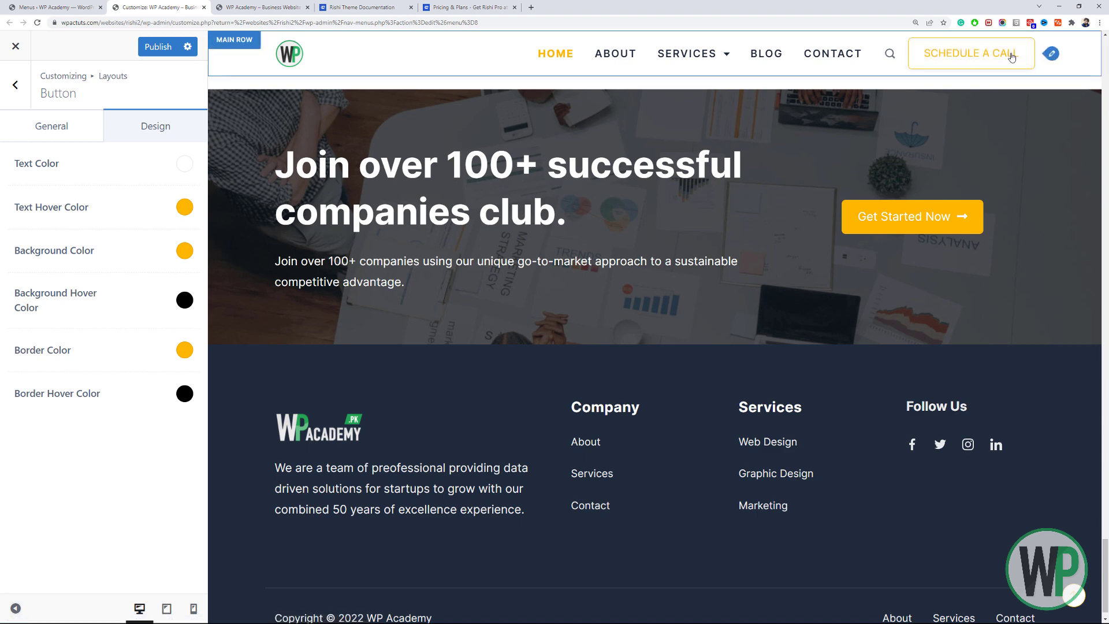
Give the header Schedule a Call button a fully opaque black hover colour.
left_click(1050, 53)
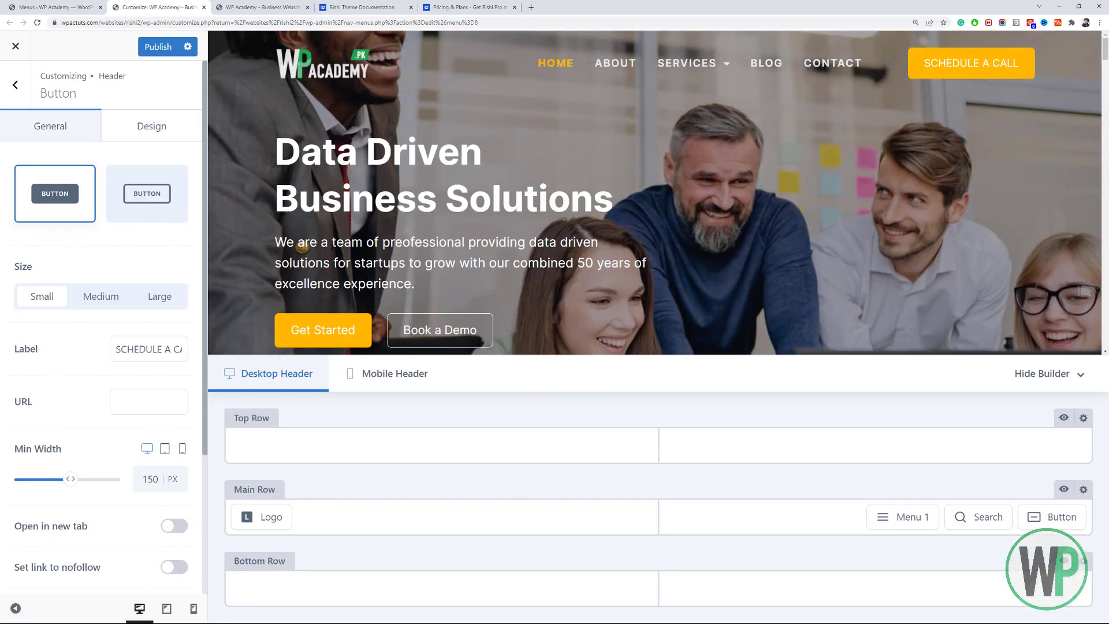
left_click(152, 127)
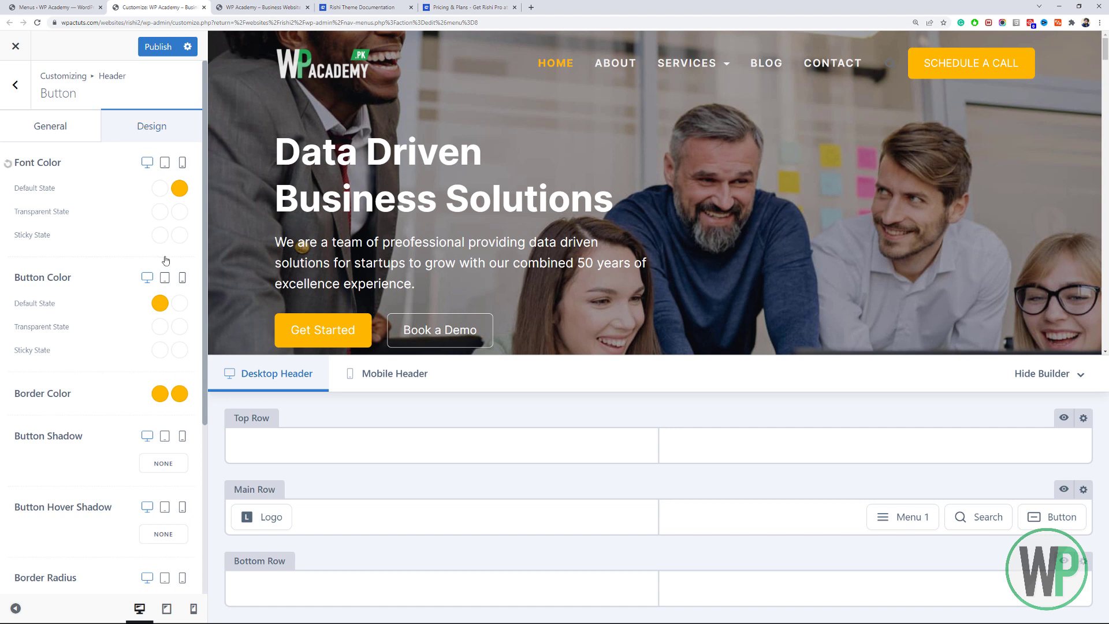
scroll(132, 318, "down", 2)
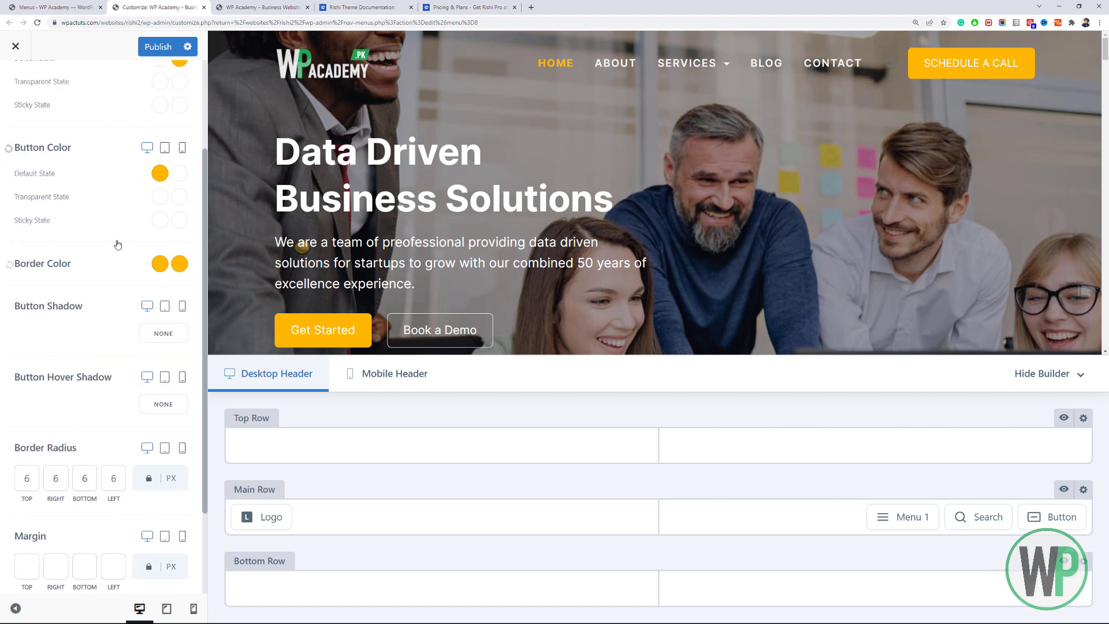
scroll(118, 238, "up", 2)
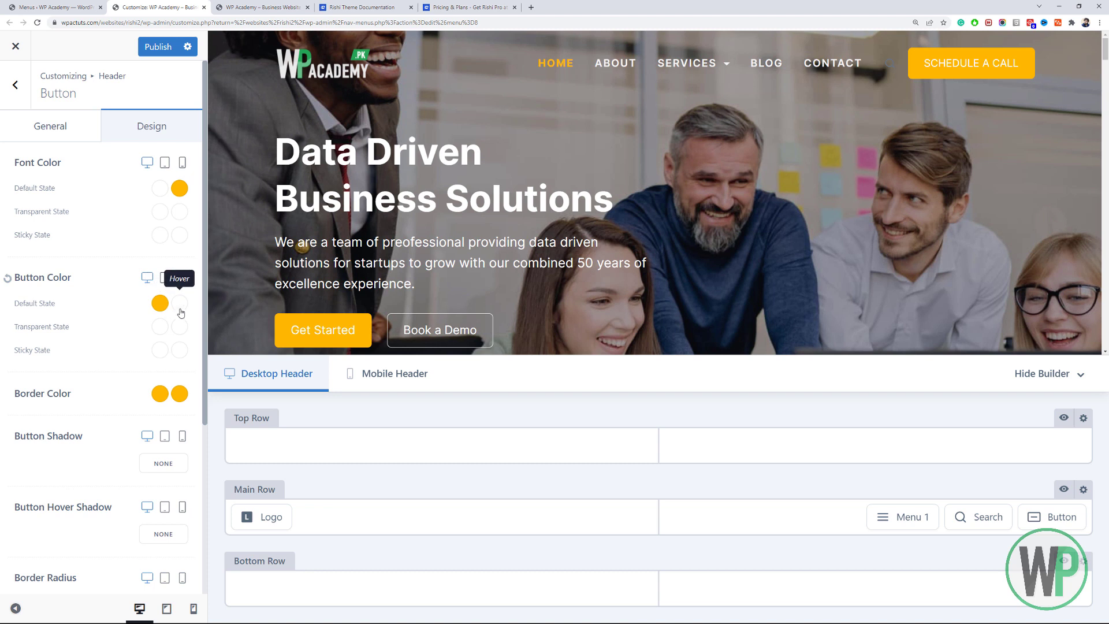
left_click(179, 303)
left_click_drag(116, 398, 13, 476)
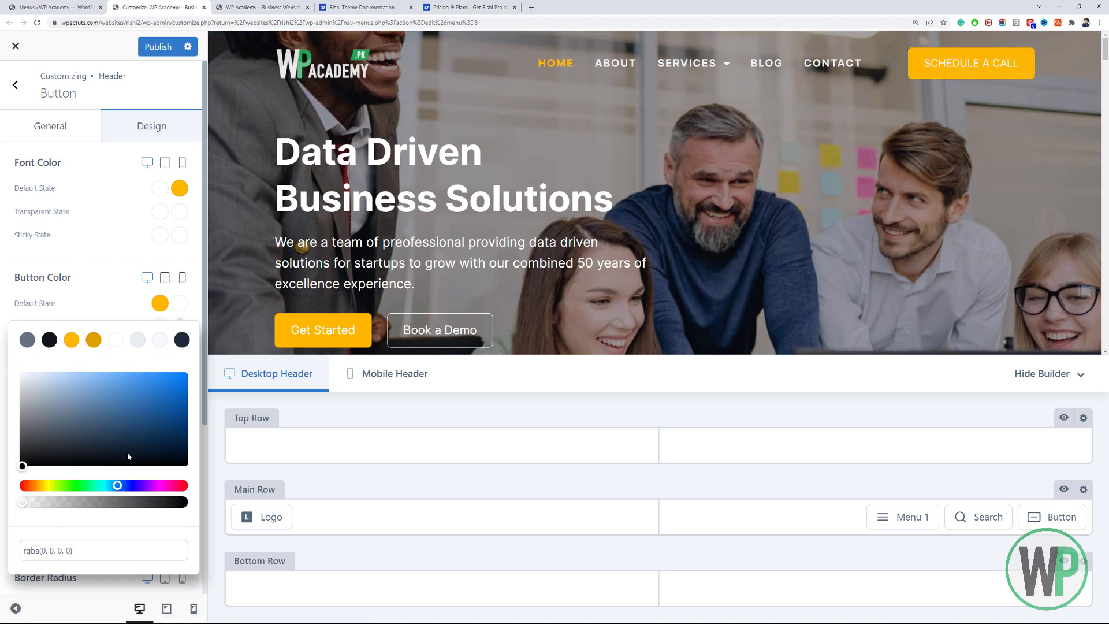
left_click_drag(25, 506, 185, 503)
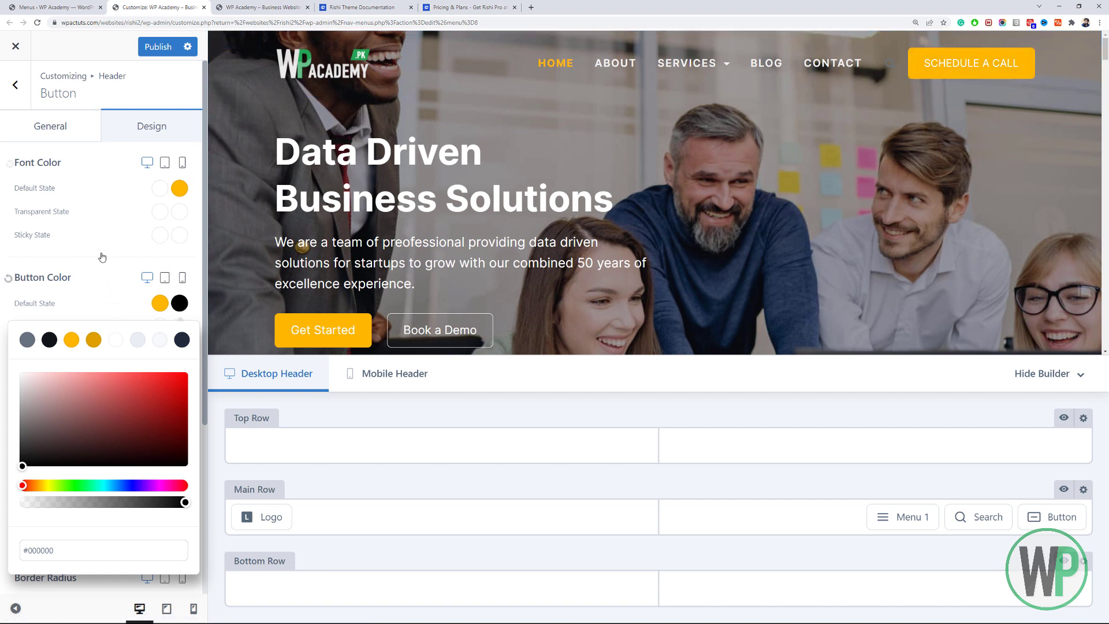
left_click(89, 287)
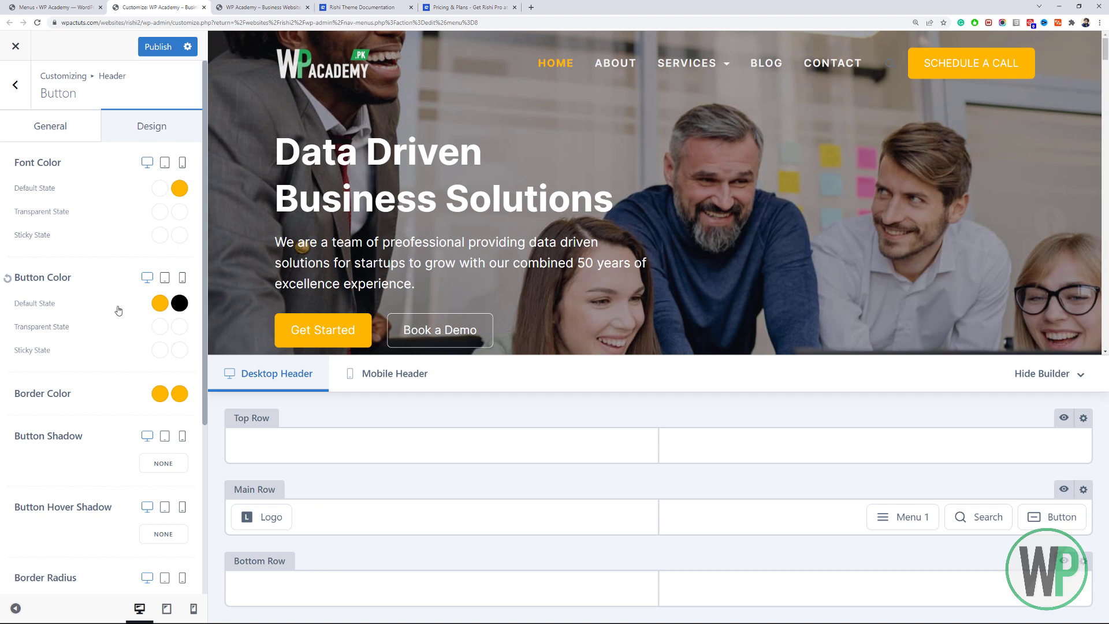
Set the header button's border hover colour to black.
left_click(179, 394)
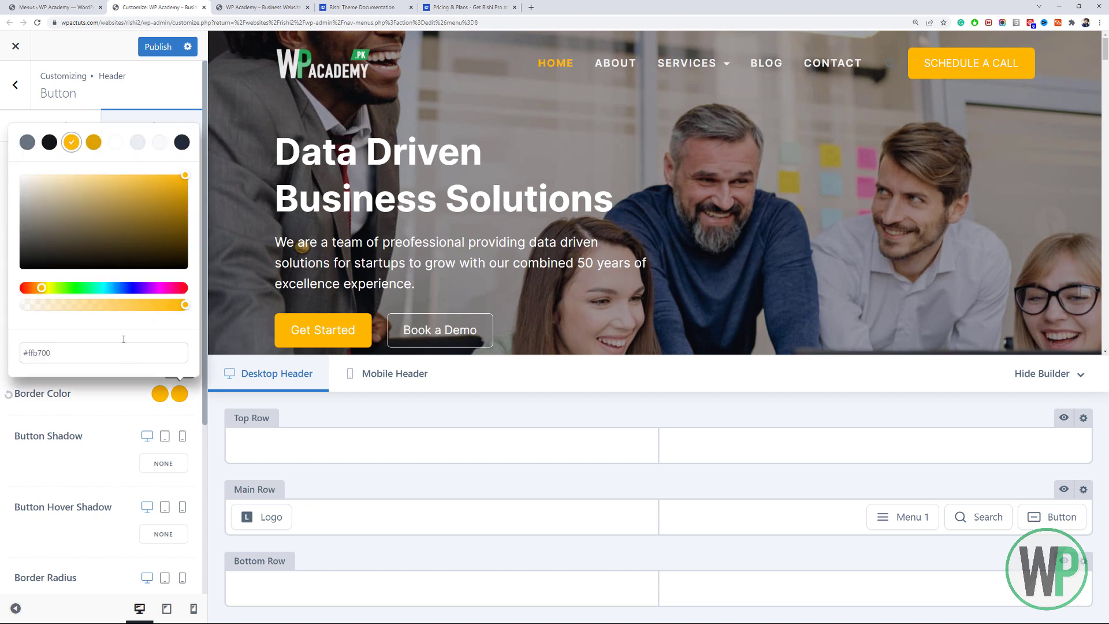
left_click(89, 245)
left_click(21, 269)
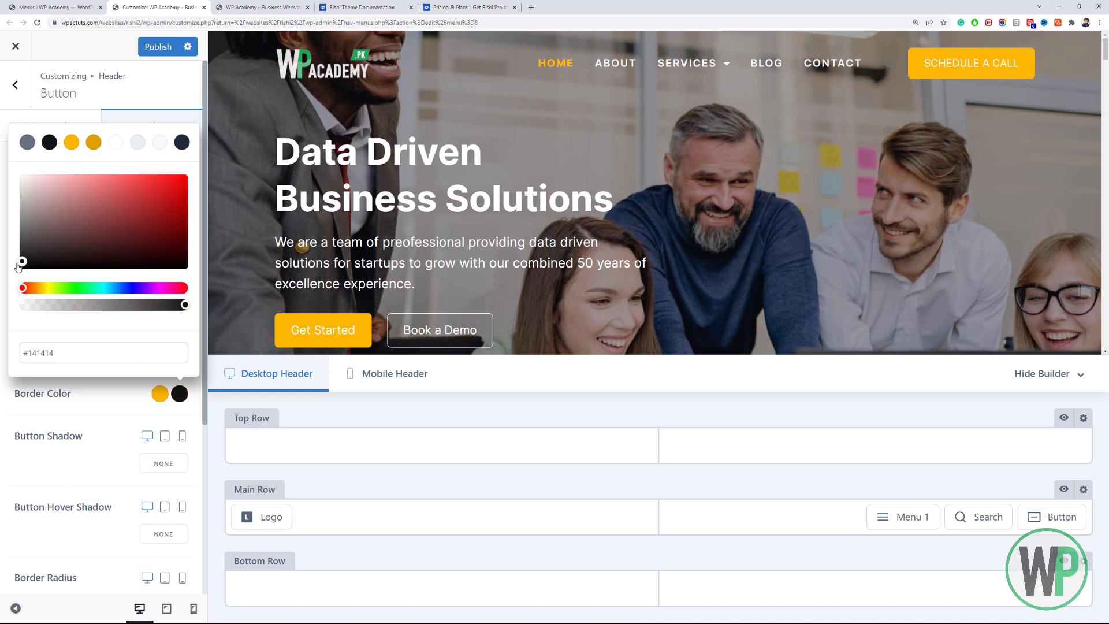
left_click(229, 356)
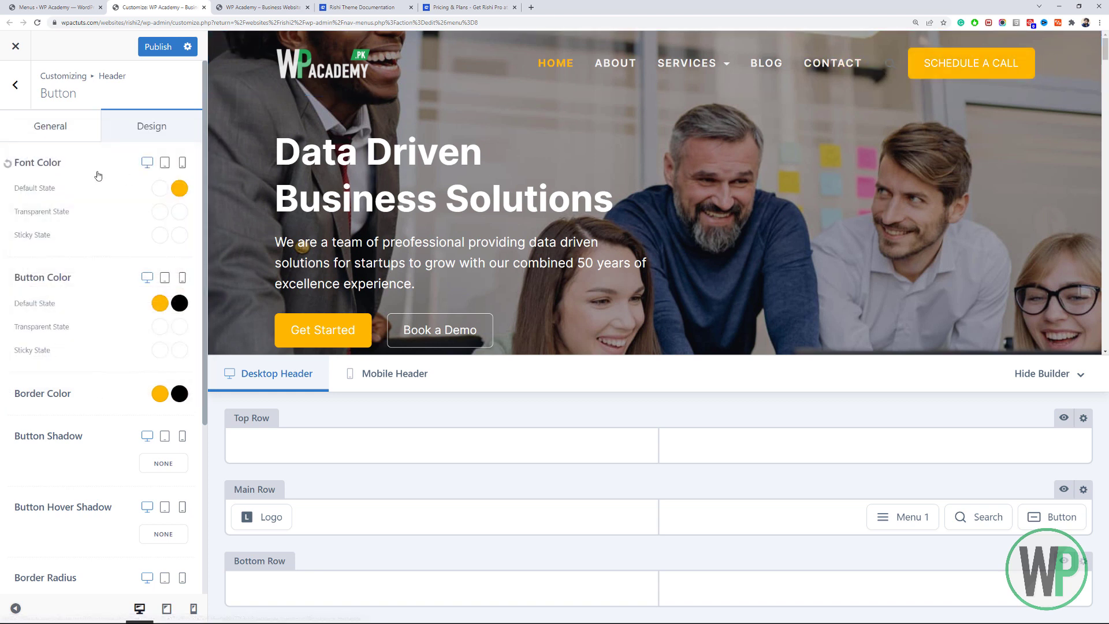
left_click(16, 98)
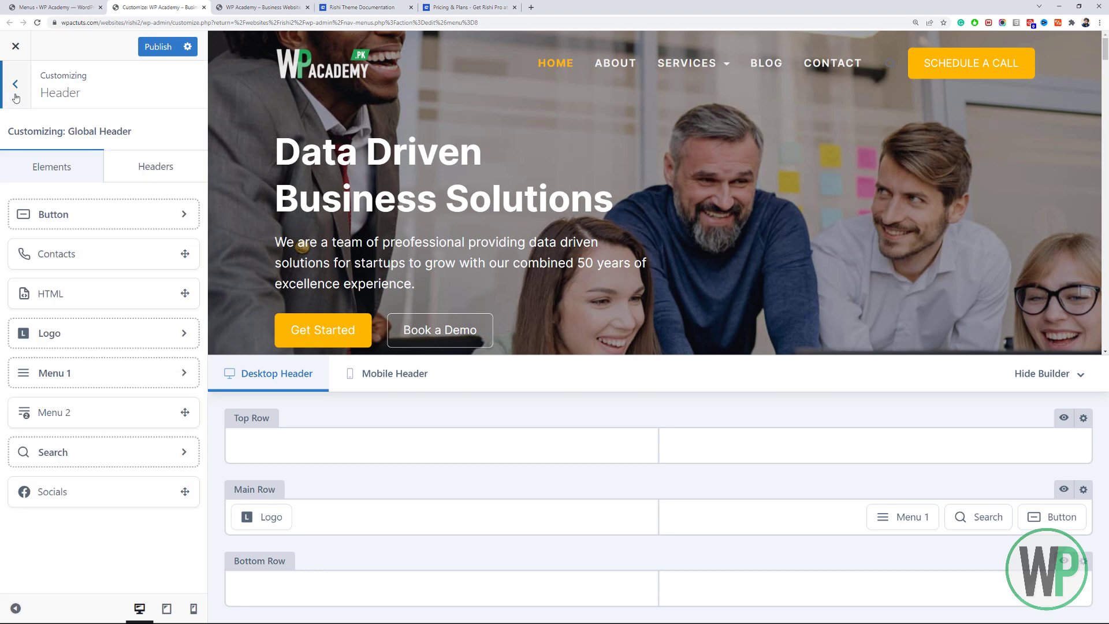
After glancing at the global colours, open Layouts > 404 Page in the Customizer.
left_click(16, 96)
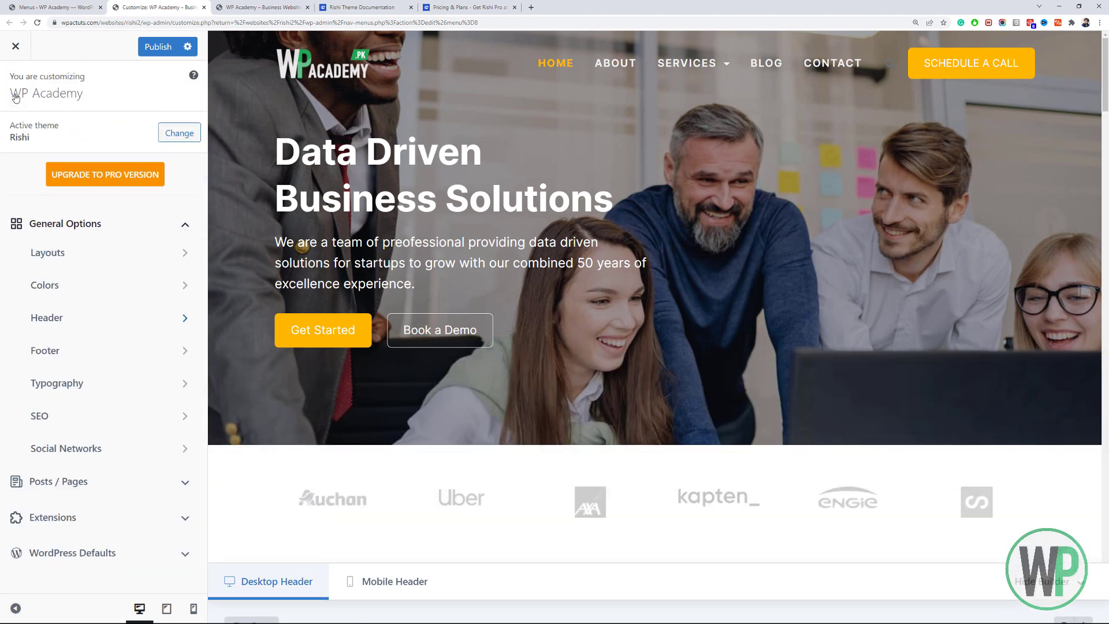
left_click(110, 299)
scroll(109, 277, "down", 1)
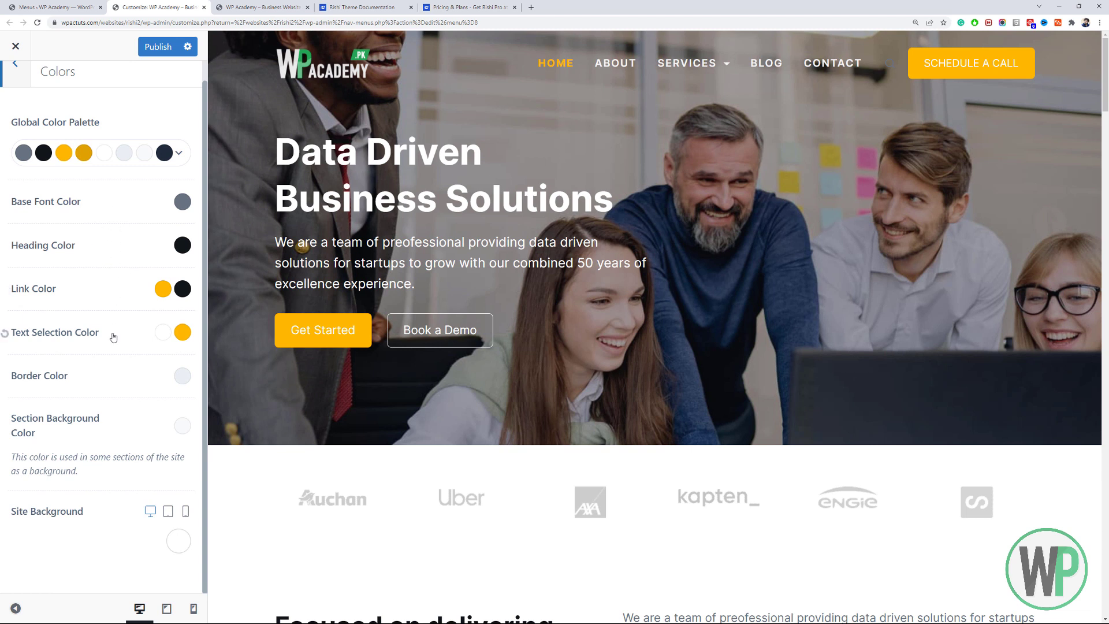
scroll(58, 284, "up", 1)
left_click(29, 98)
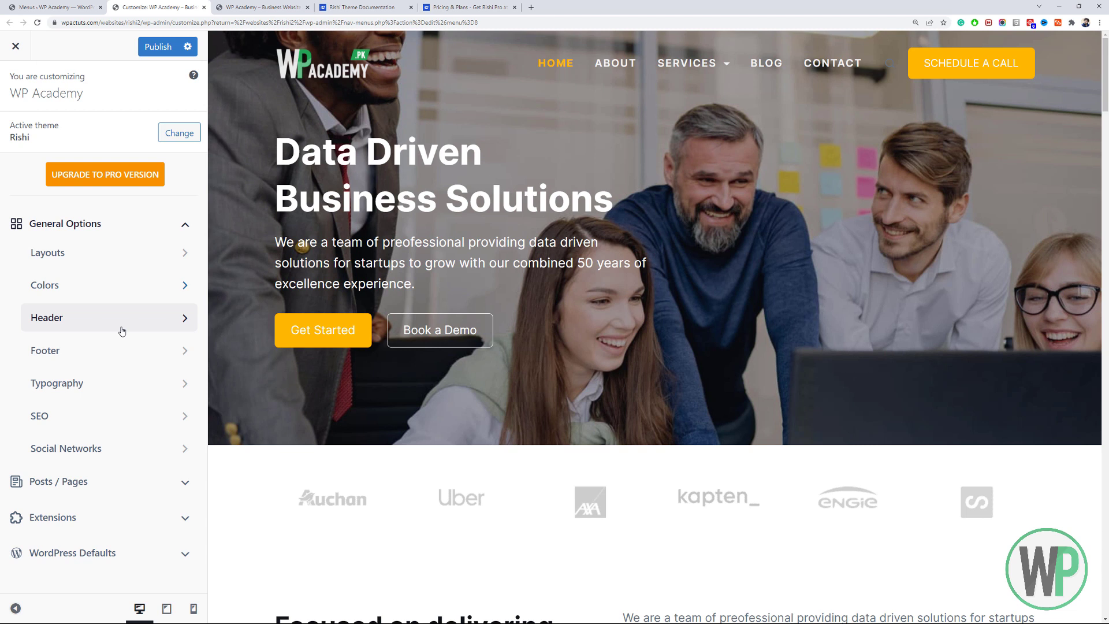
left_click(104, 251)
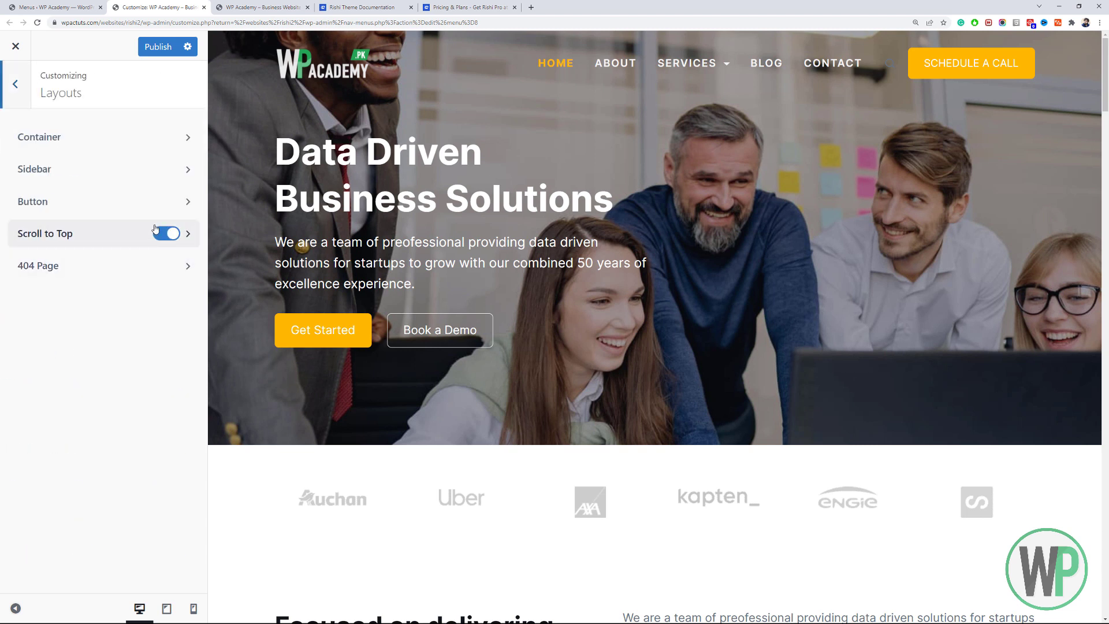
scroll(1076, 599, "down", 15)
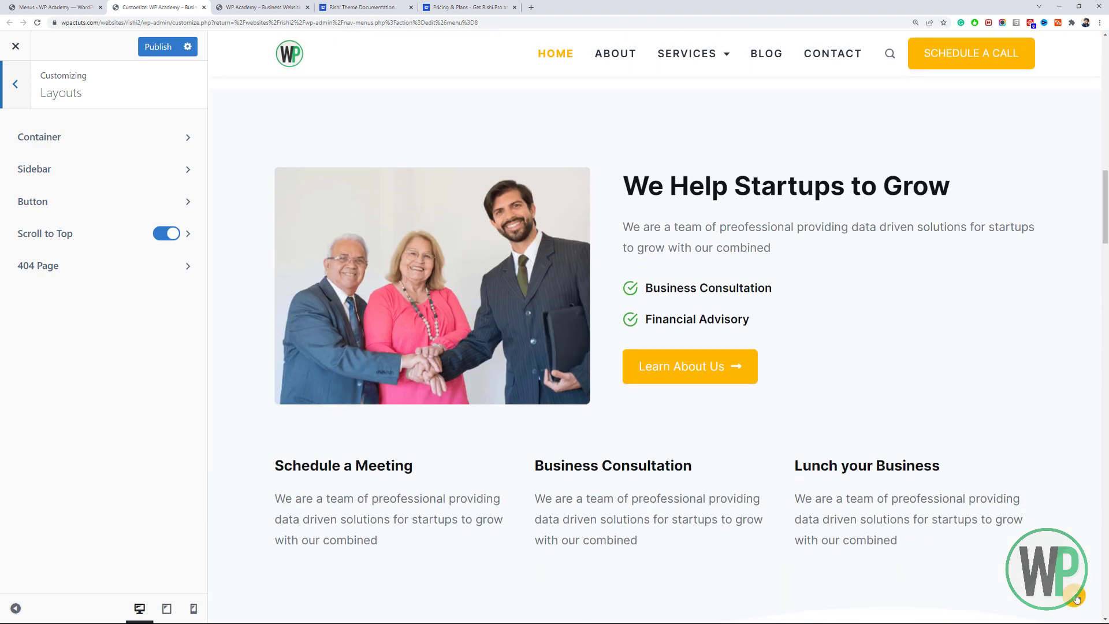
left_click(83, 270)
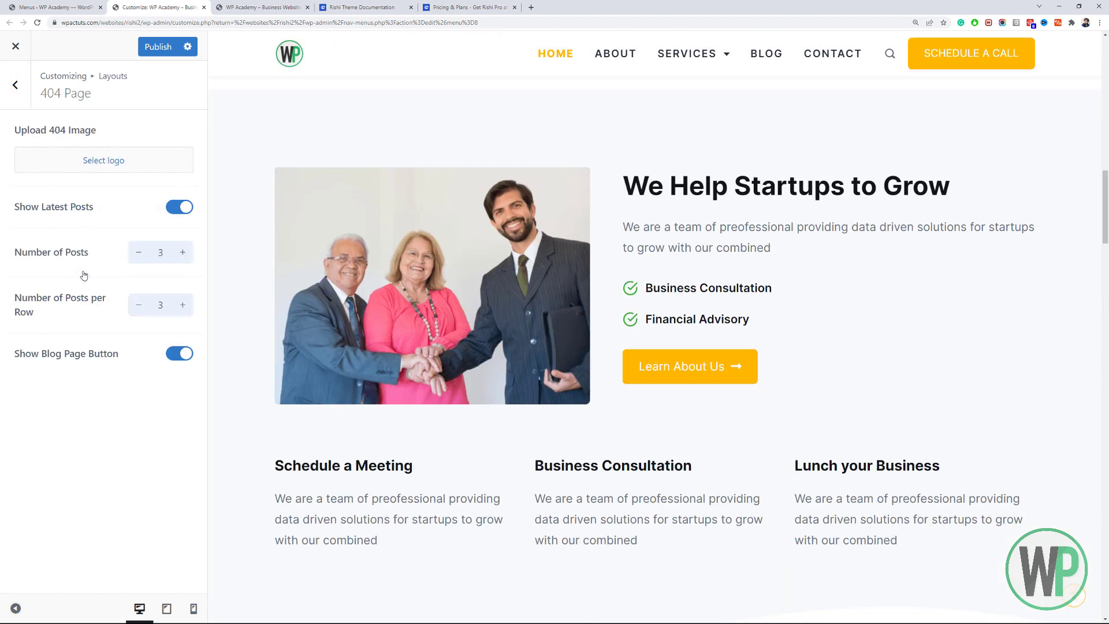
Load a nonexistent page by appending 'kgdg' to the site URL to see the 404 page.
left_click(286, 7)
left_click(311, 22)
left_click(315, 22)
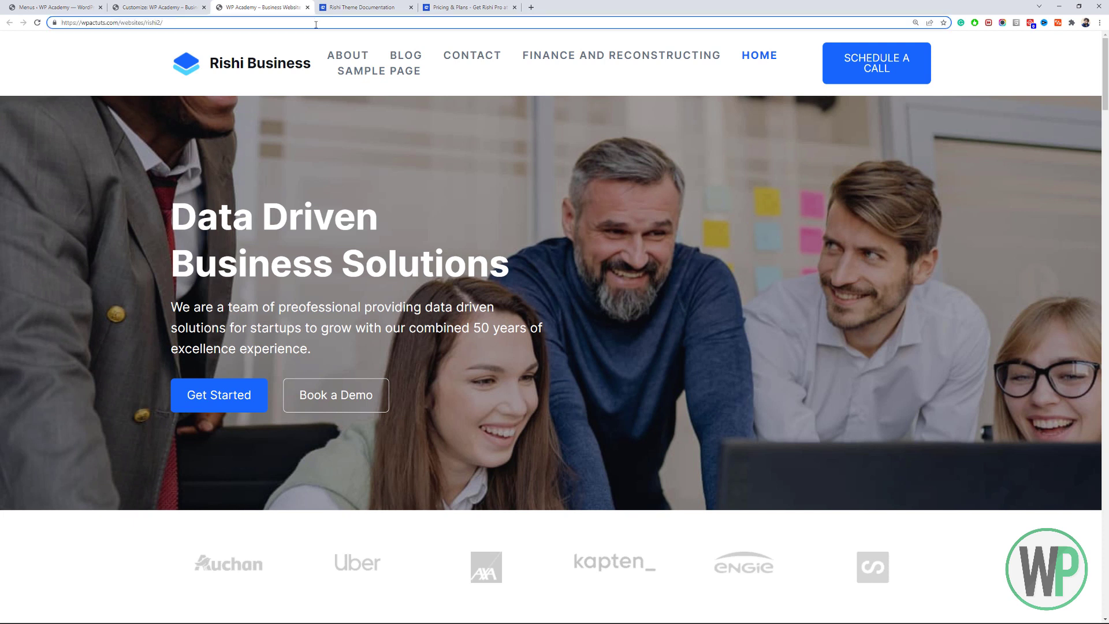
type("kgdg")
key("Return")
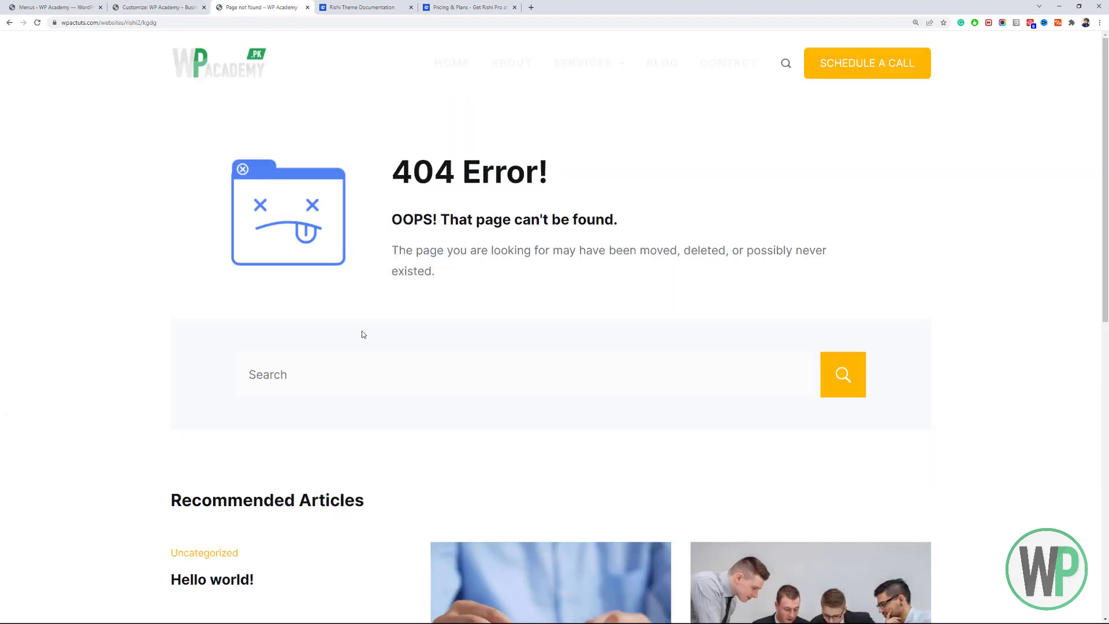
Set the WP circle logo as the 404 page image and publish.
left_click(167, 7)
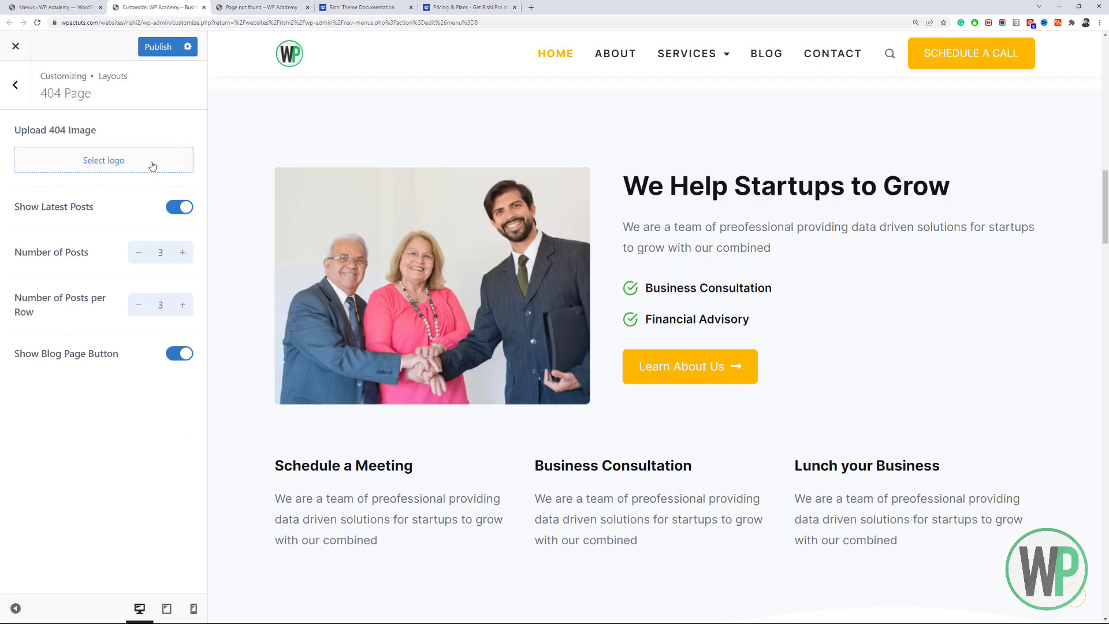
left_click(151, 164)
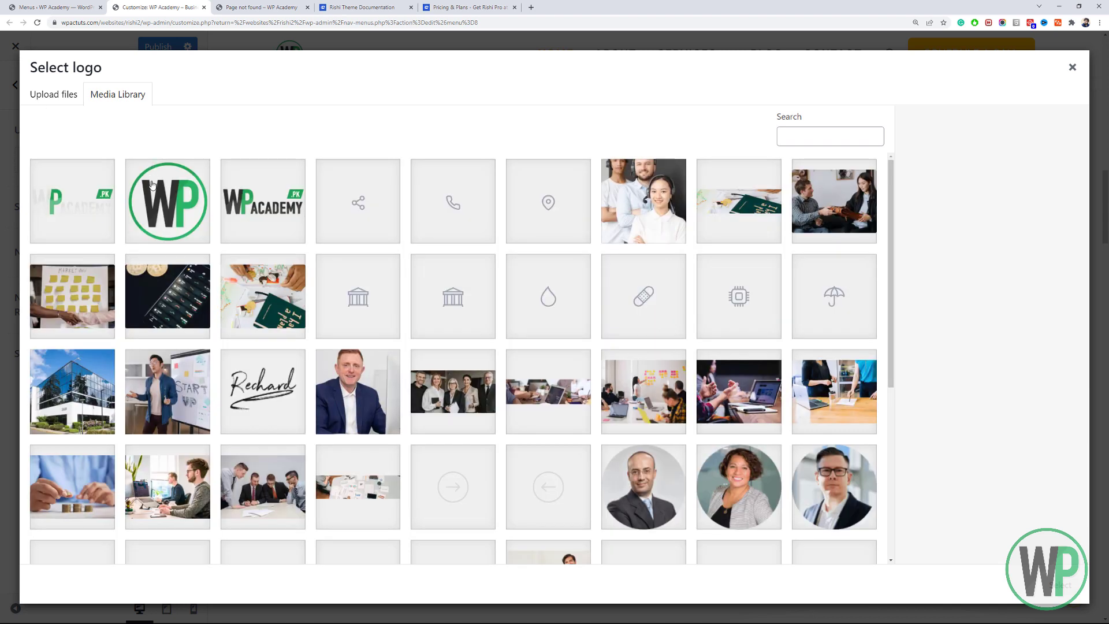
left_click(153, 186)
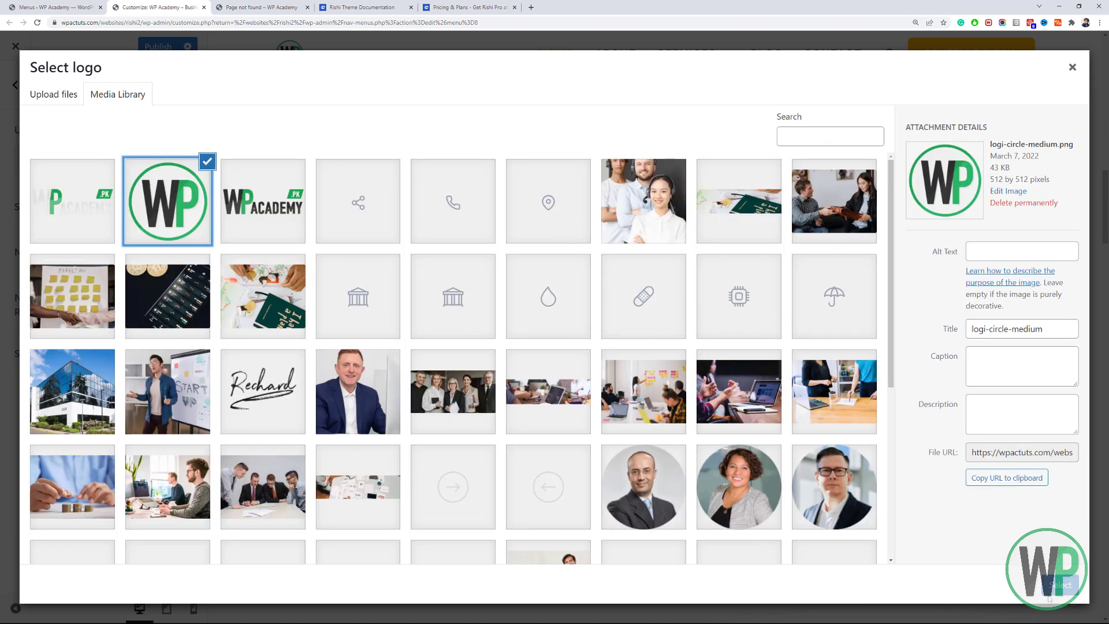
left_click(1052, 590)
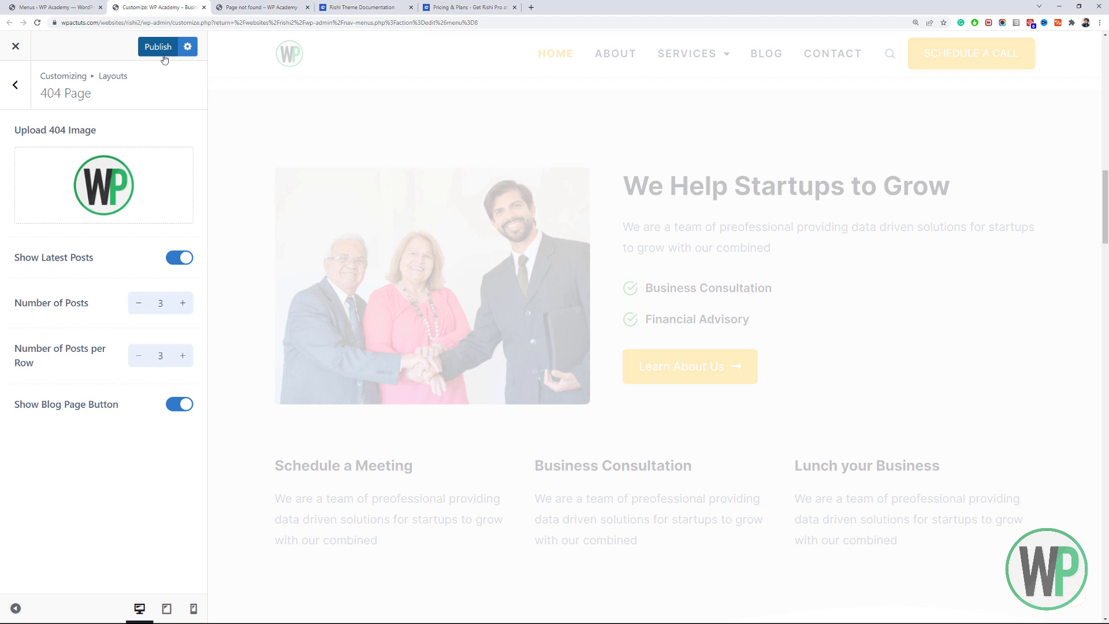
left_click(163, 54)
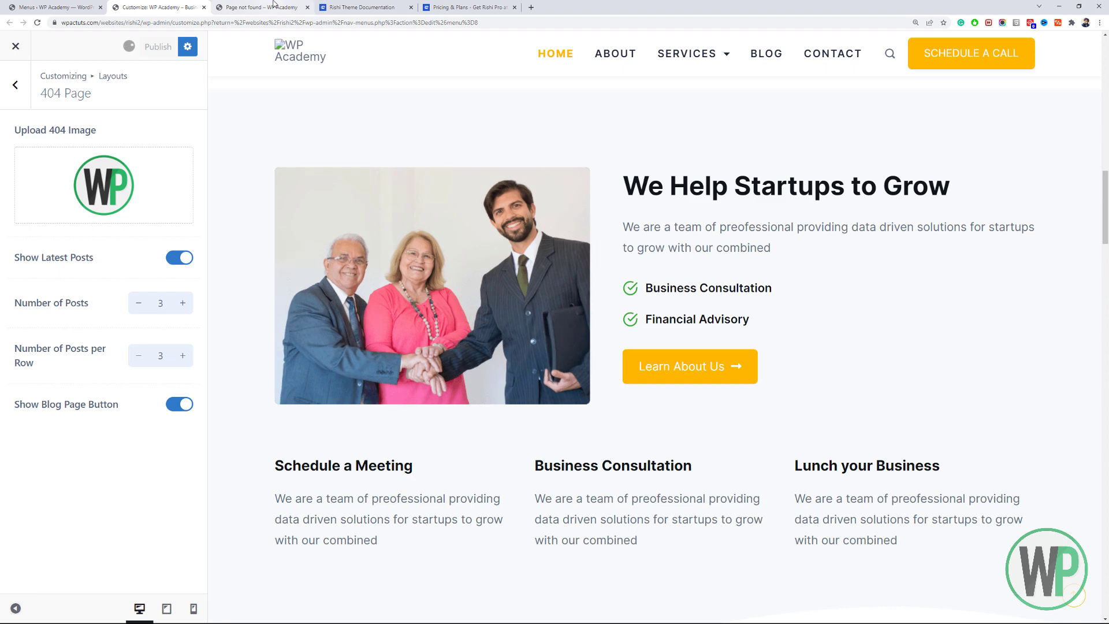
Reload the 404 page to check the logo, then remove the custom 404 image.
left_click(273, 5)
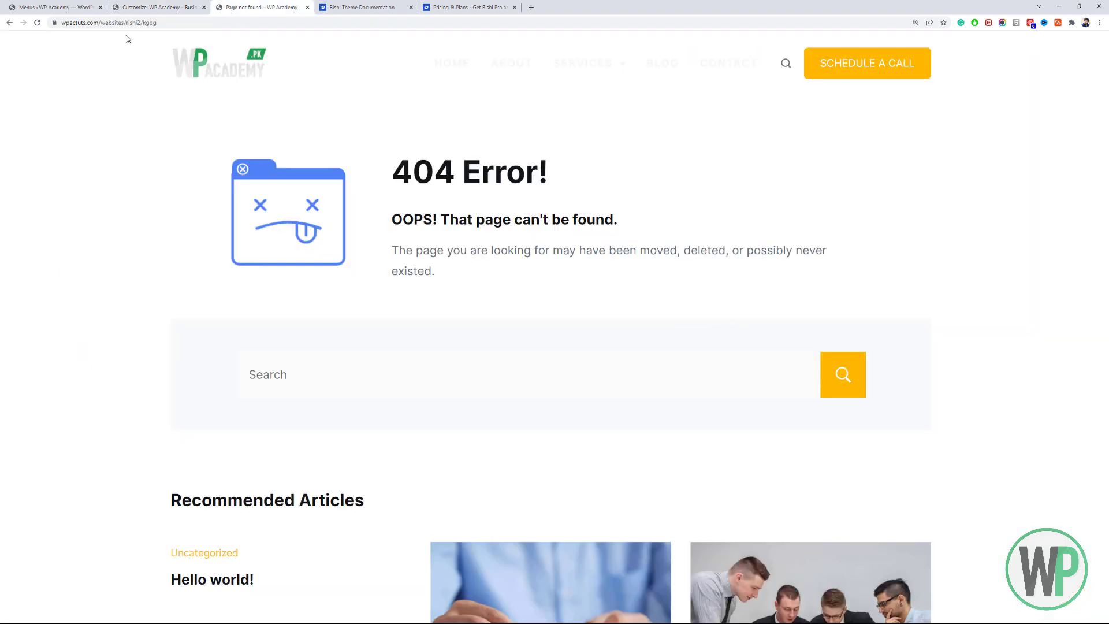
left_click(38, 23)
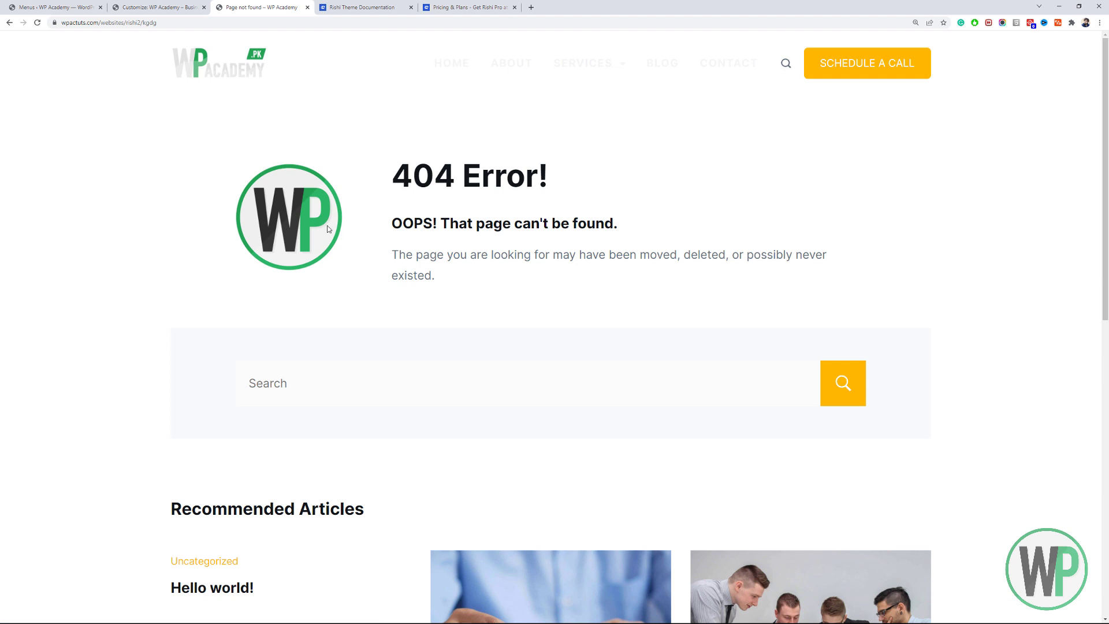
scroll(328, 229, "down", 2)
scroll(323, 254, "up", 2)
left_click(156, 7)
left_click(176, 167)
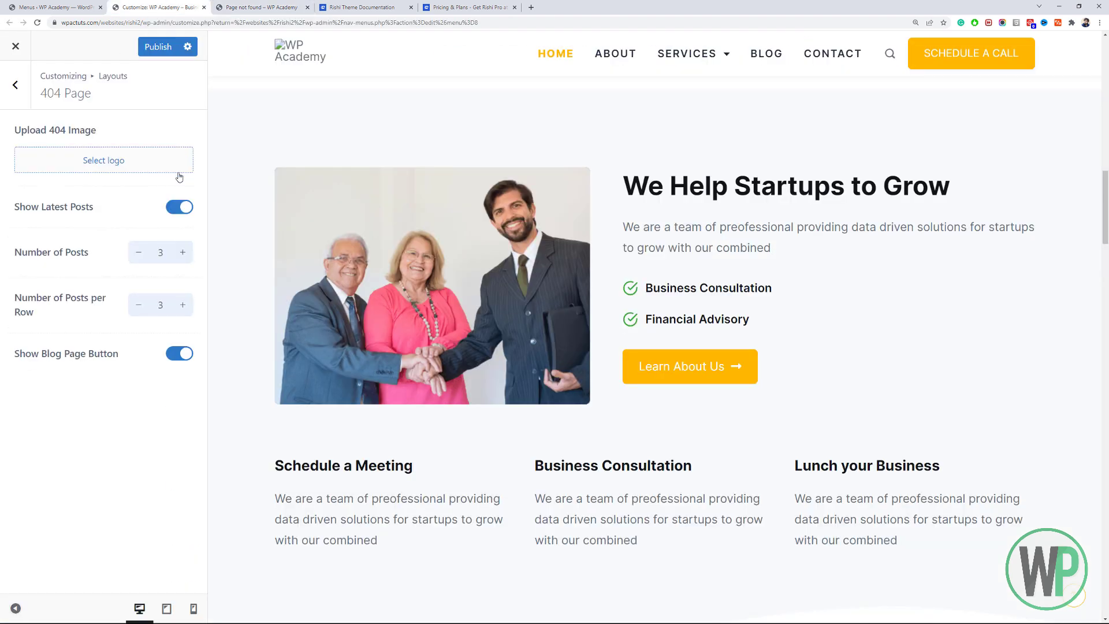
Publish the image removal and reload the 404 page to confirm the default image.
left_click(155, 46)
left_click(257, 7)
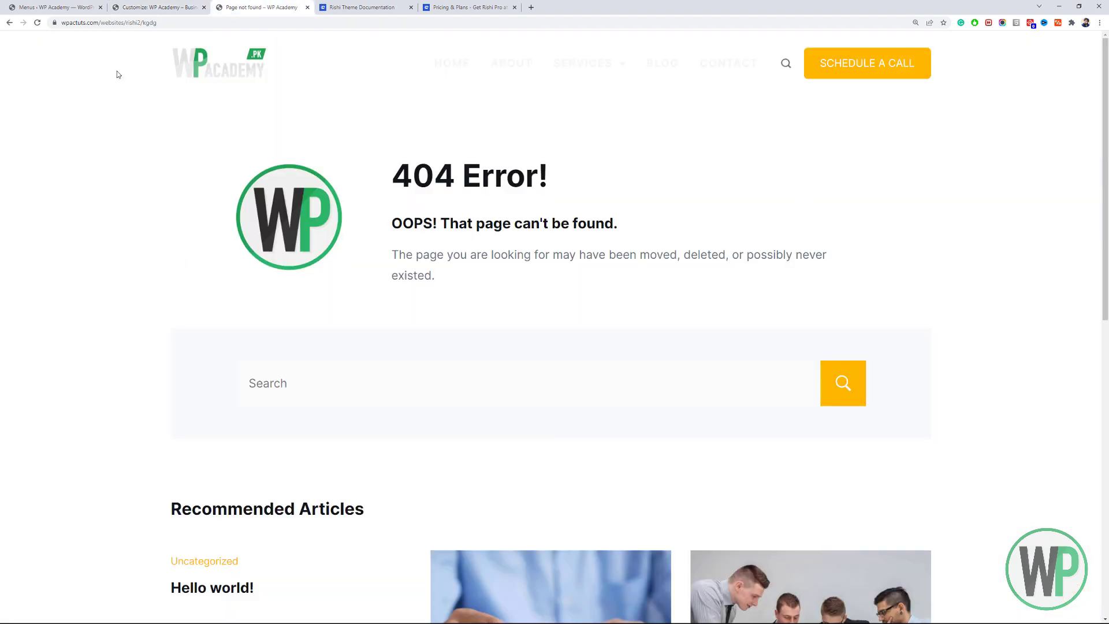
left_click(39, 24)
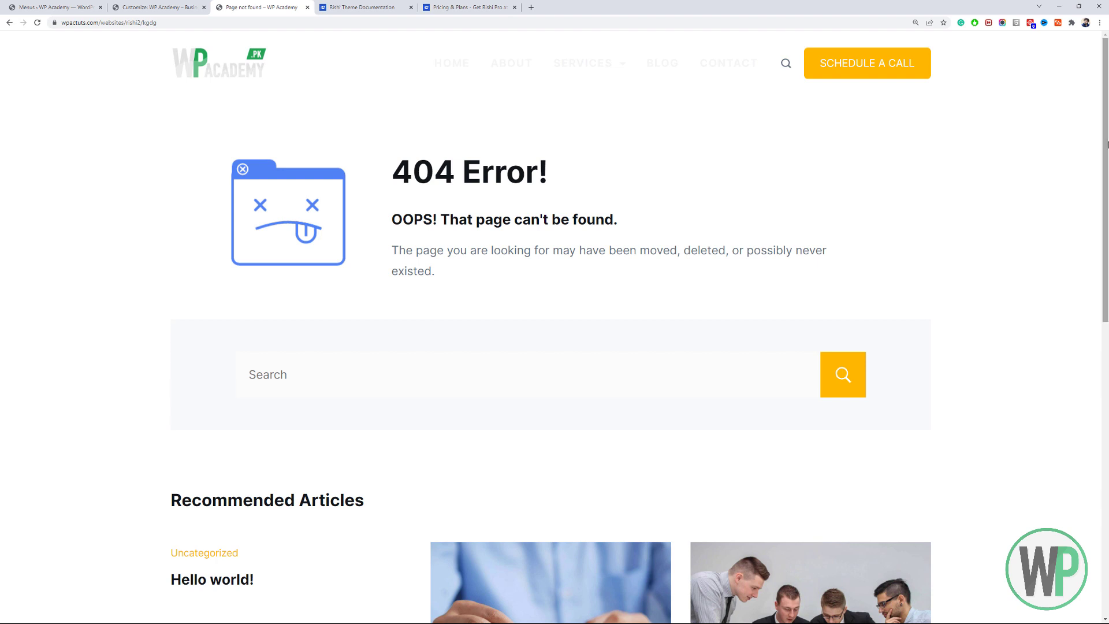
mouse_move(1105, 169)
left_mouse_down()
mouse_move(1107, 391)
mouse_move(1108, 167)
left_mouse_up()
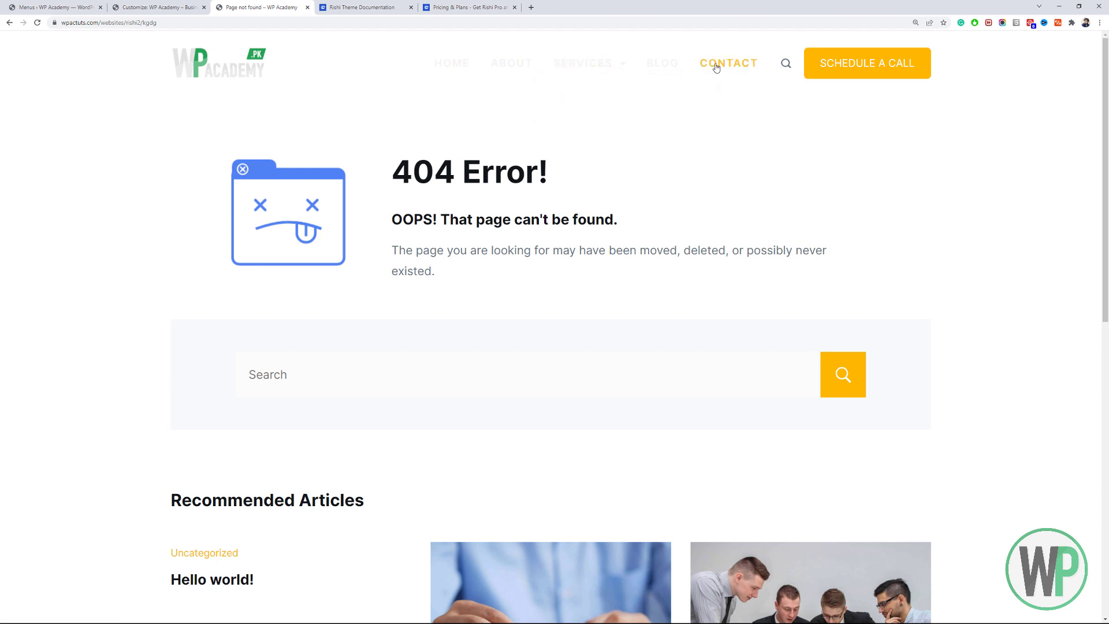
mouse_move(1106, 138)
left_mouse_down()
mouse_move(1106, 266)
mouse_move(1107, 125)
left_mouse_up()
Open Header > Headers > Global Header in the Customizer and scroll its settings.
left_click(42, 7)
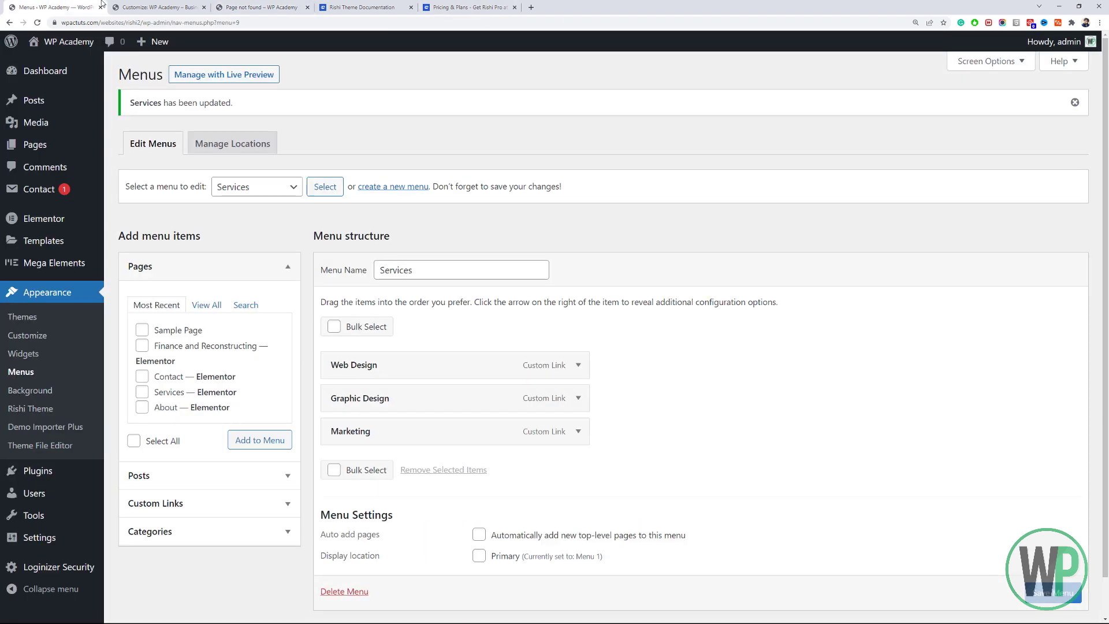
left_click(153, 7)
left_click(25, 100)
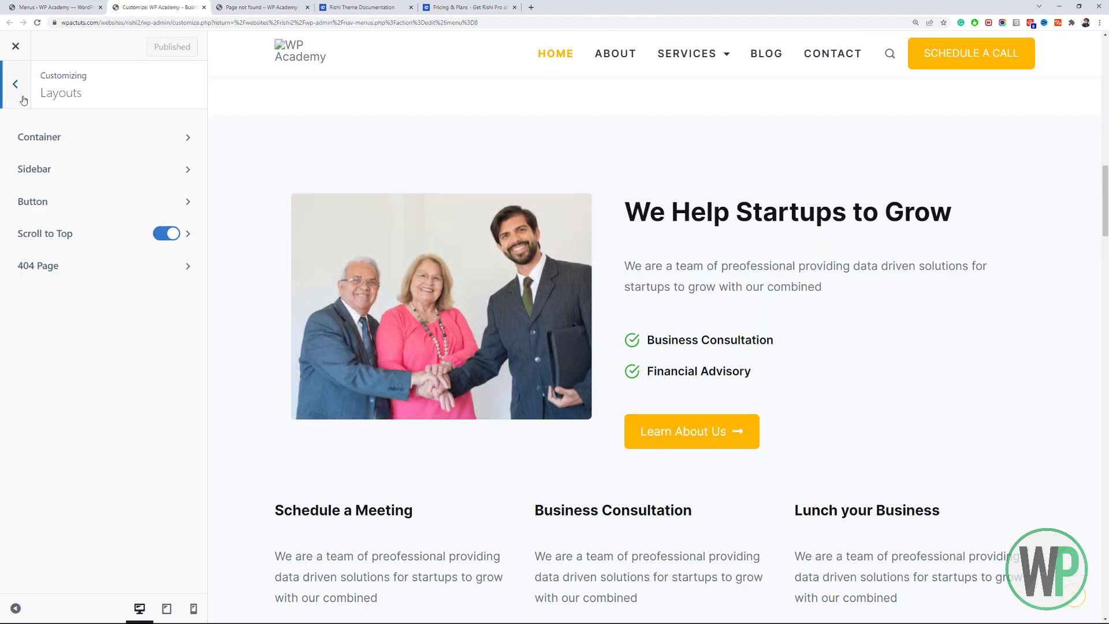
left_click(8, 90)
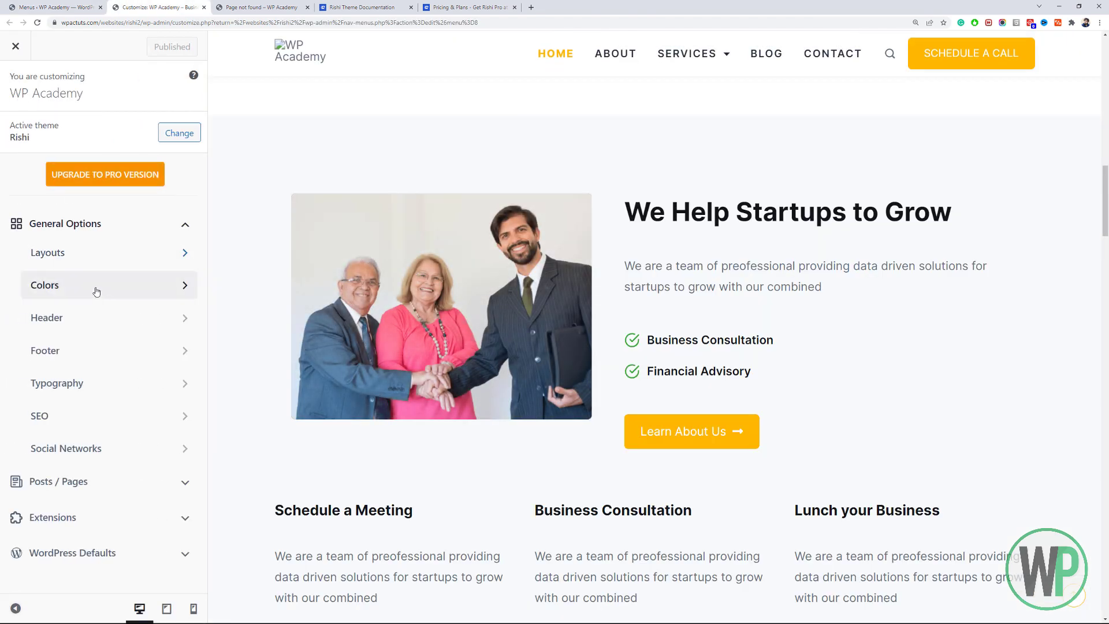
left_click(104, 322)
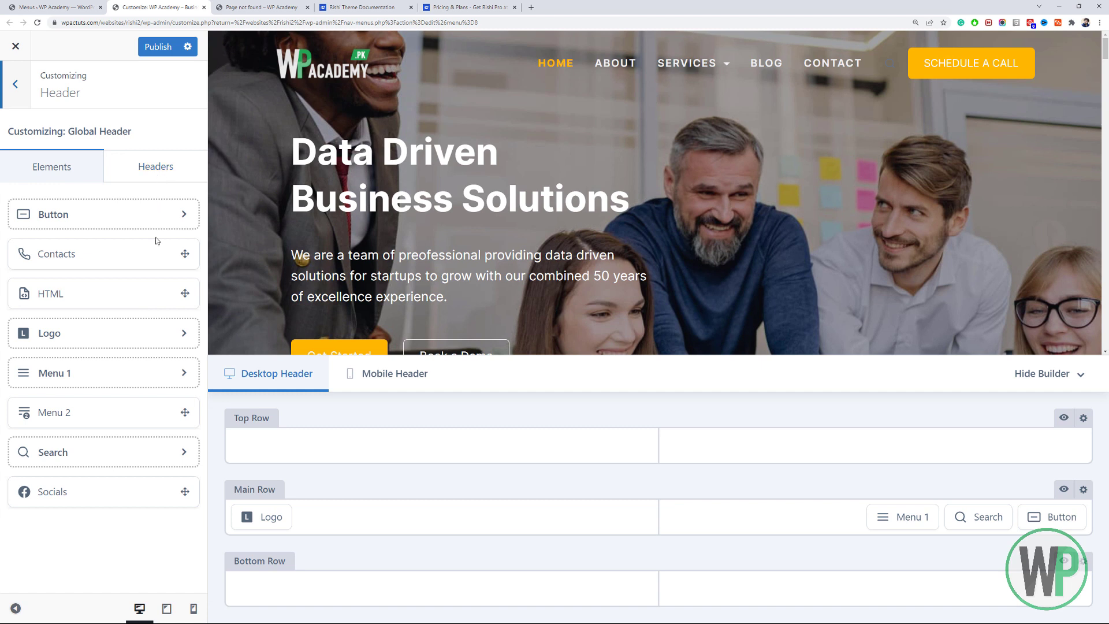
left_click(152, 174)
left_click(139, 227)
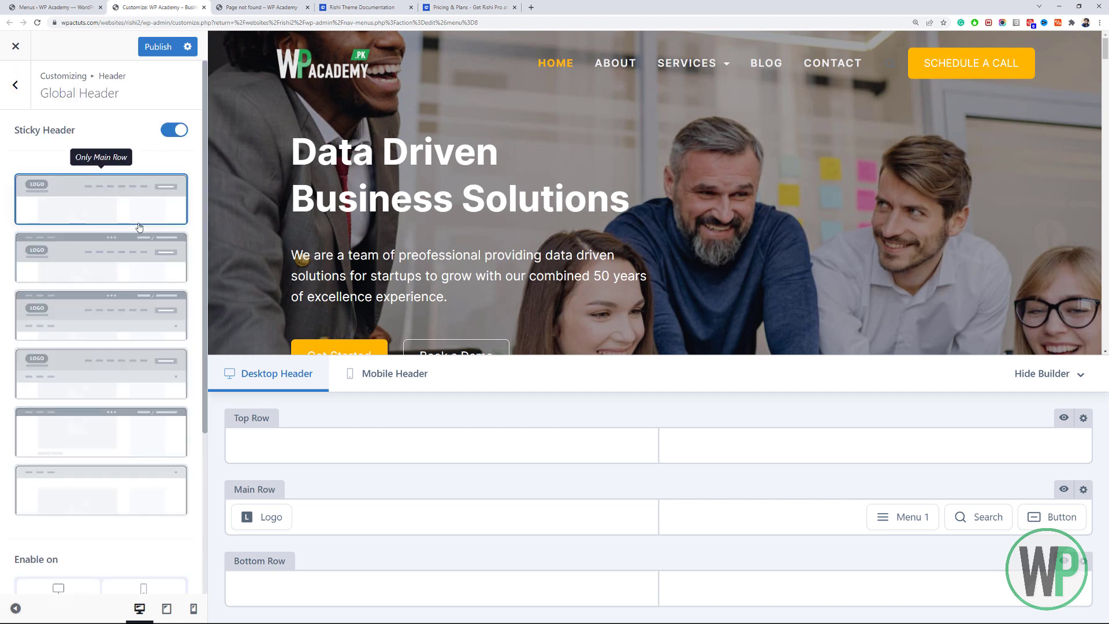
scroll(130, 290, "down", 4)
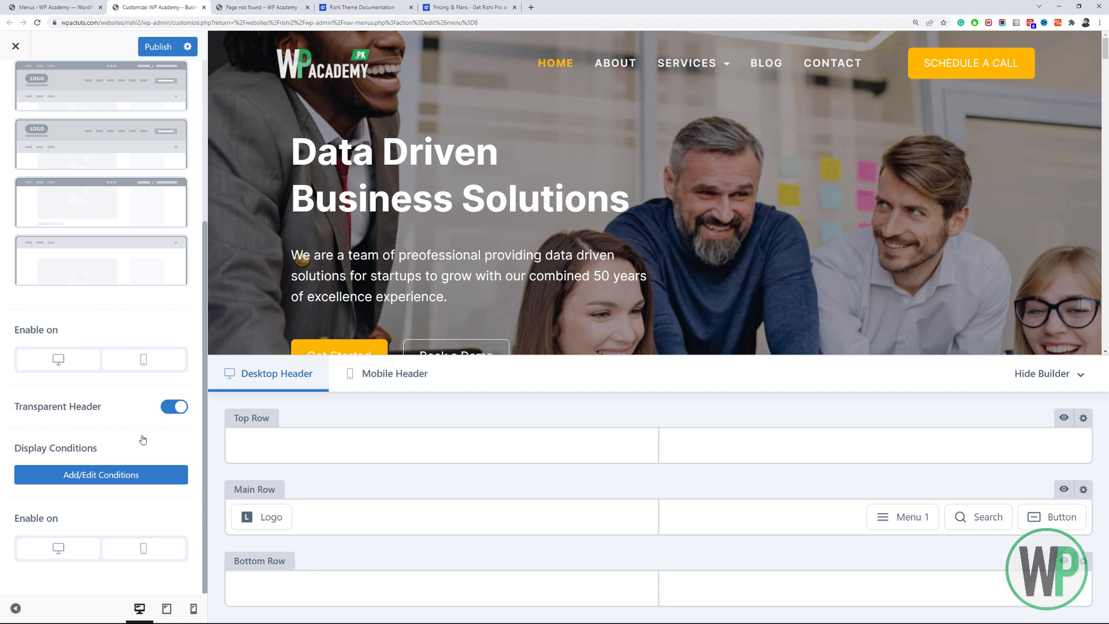
Download Iconfinder's three-linked-people team icon in SVG format.
left_click(94, 484)
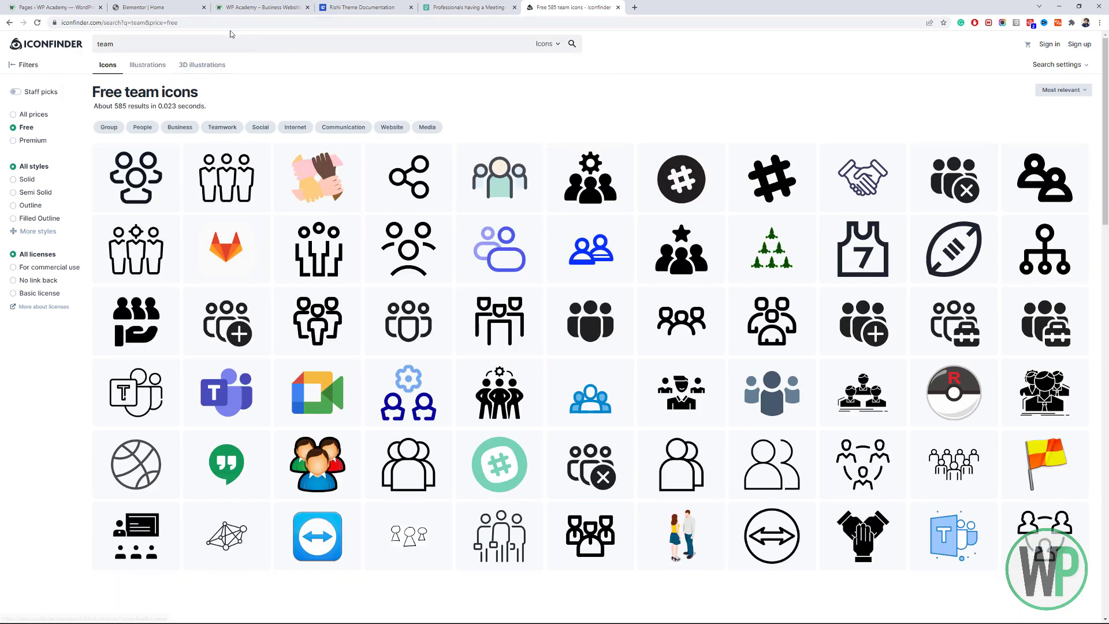
scroll(1103, 277, "down", 2)
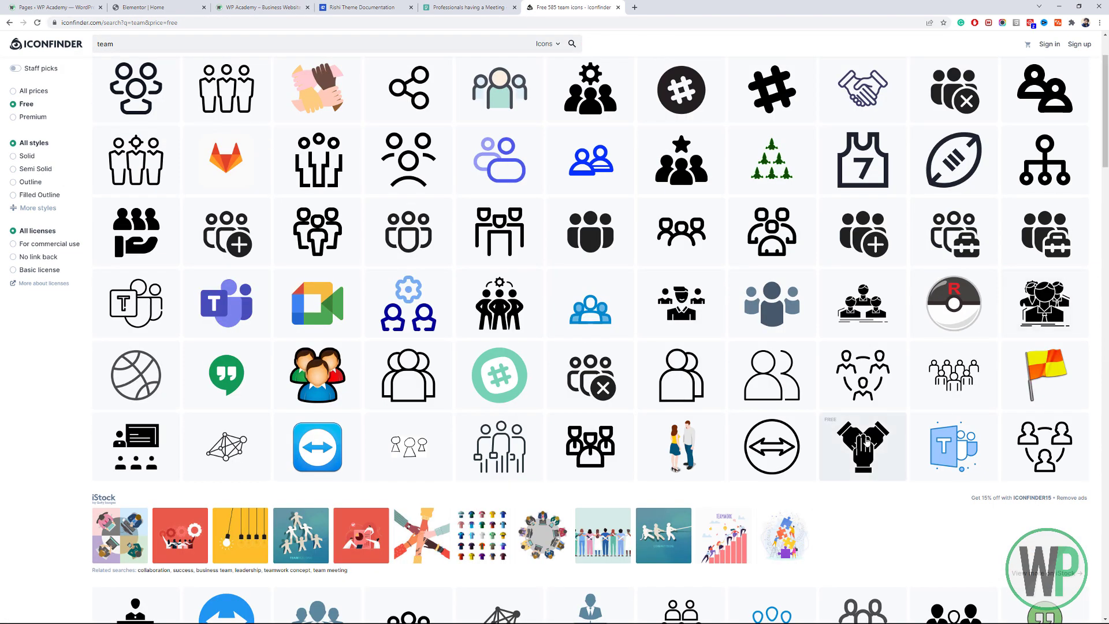
left_click(849, 393)
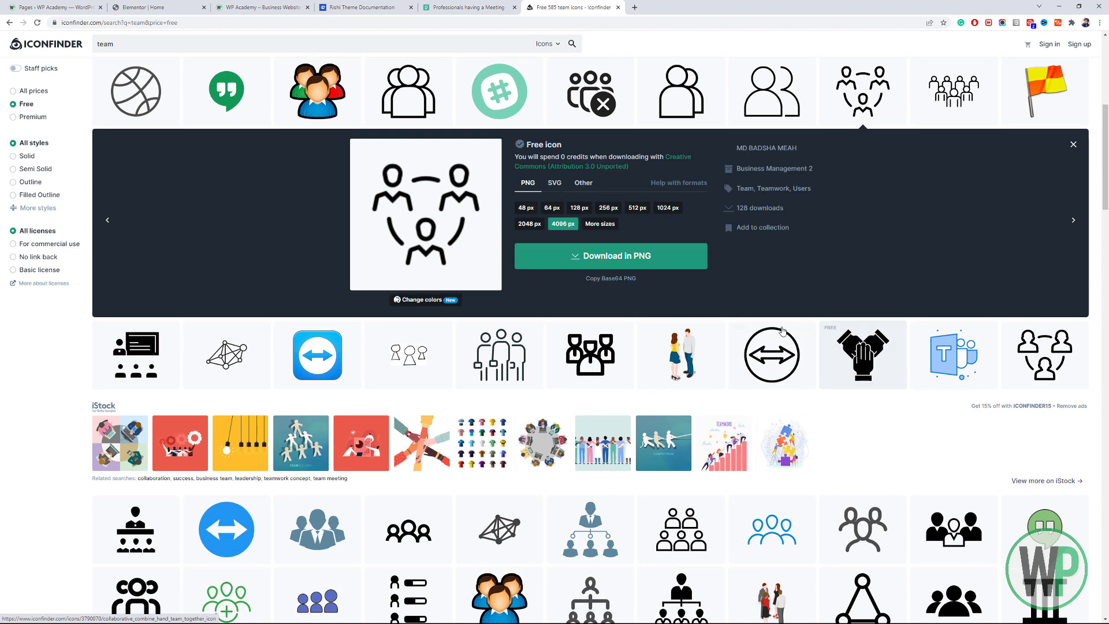
left_click(554, 184)
left_click(565, 211)
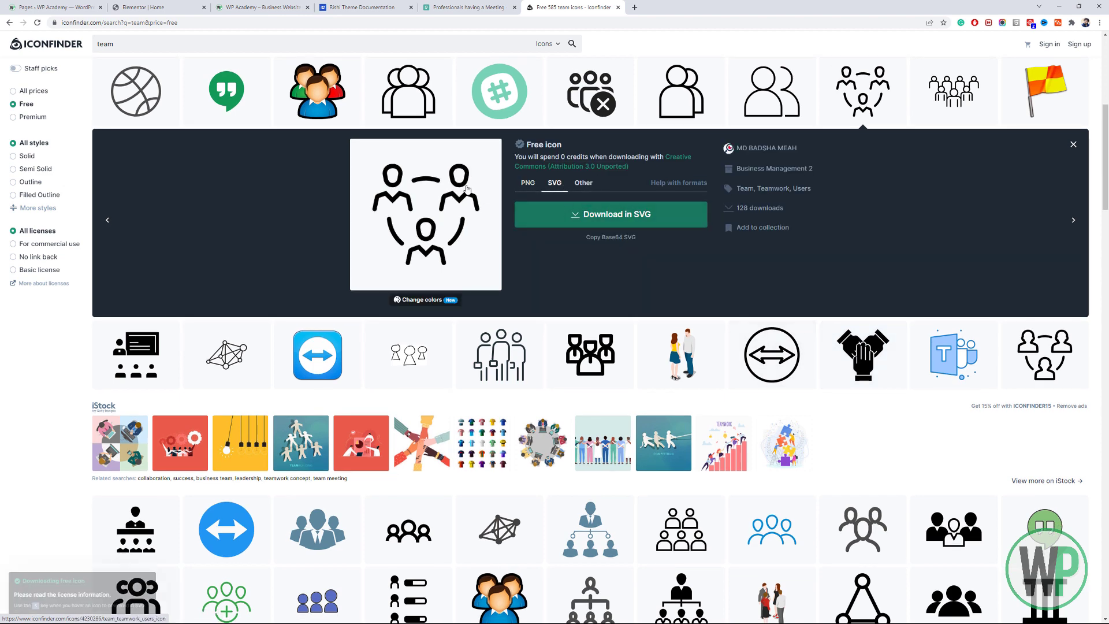
left_click(138, 6)
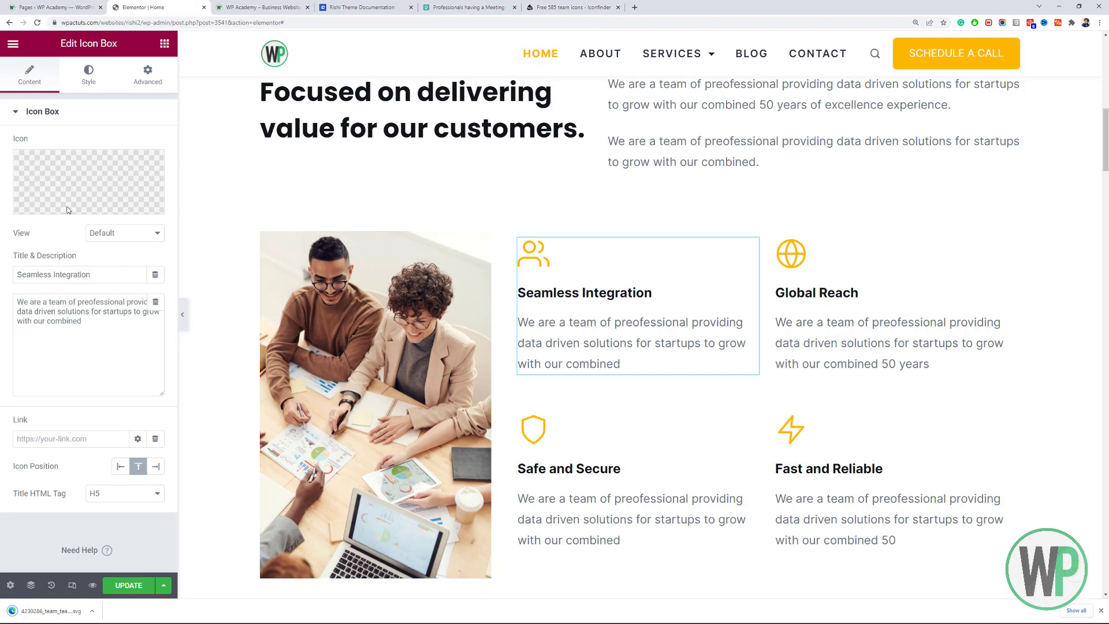
Enable unfiltered uploads, upload the team SVG and insert it as the Seamless Integration icon.
left_click(125, 208)
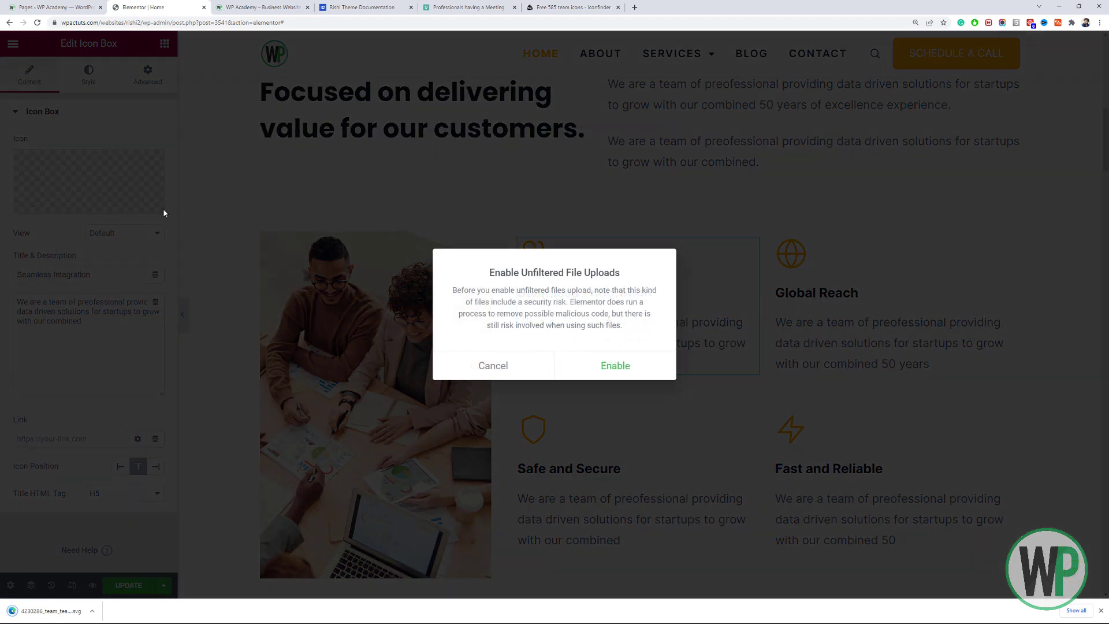
left_click(596, 368)
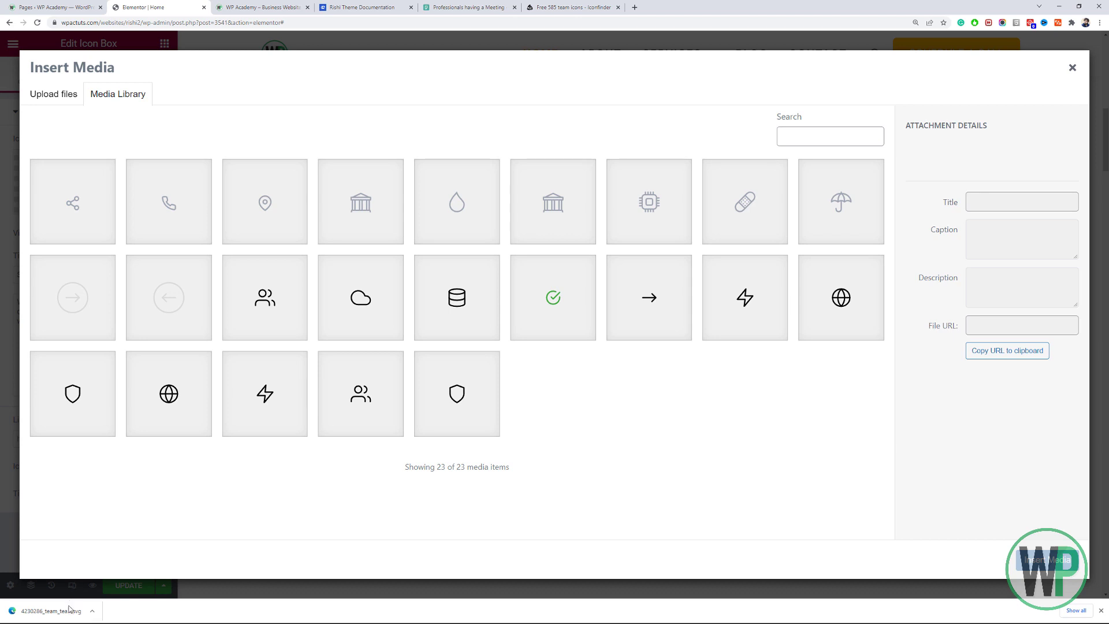
left_click_drag(69, 609, 347, 306)
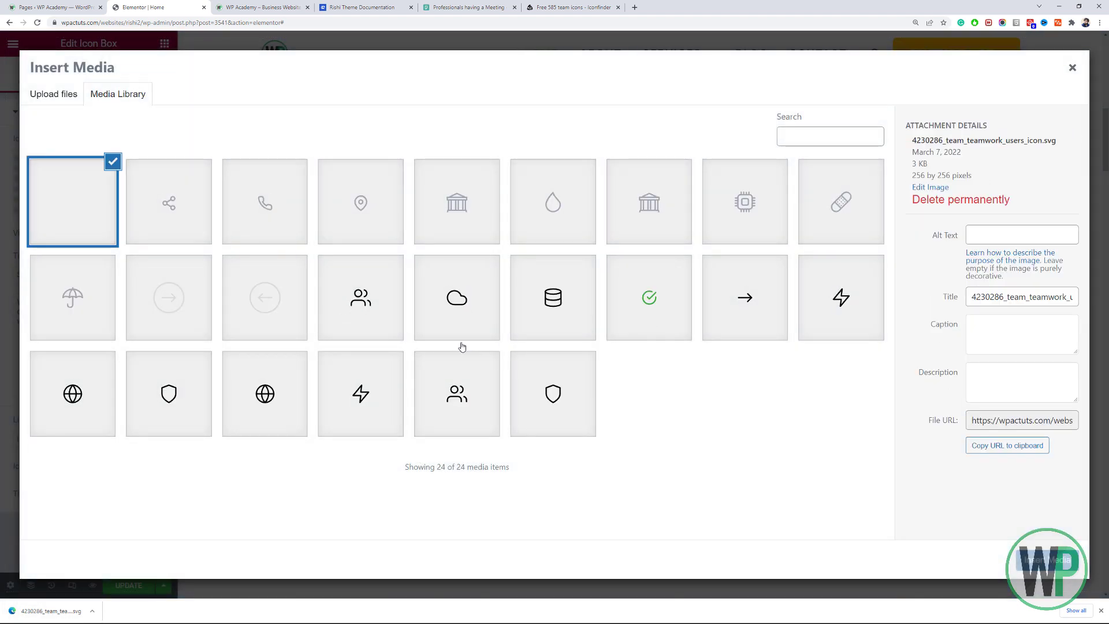
left_click(1049, 559)
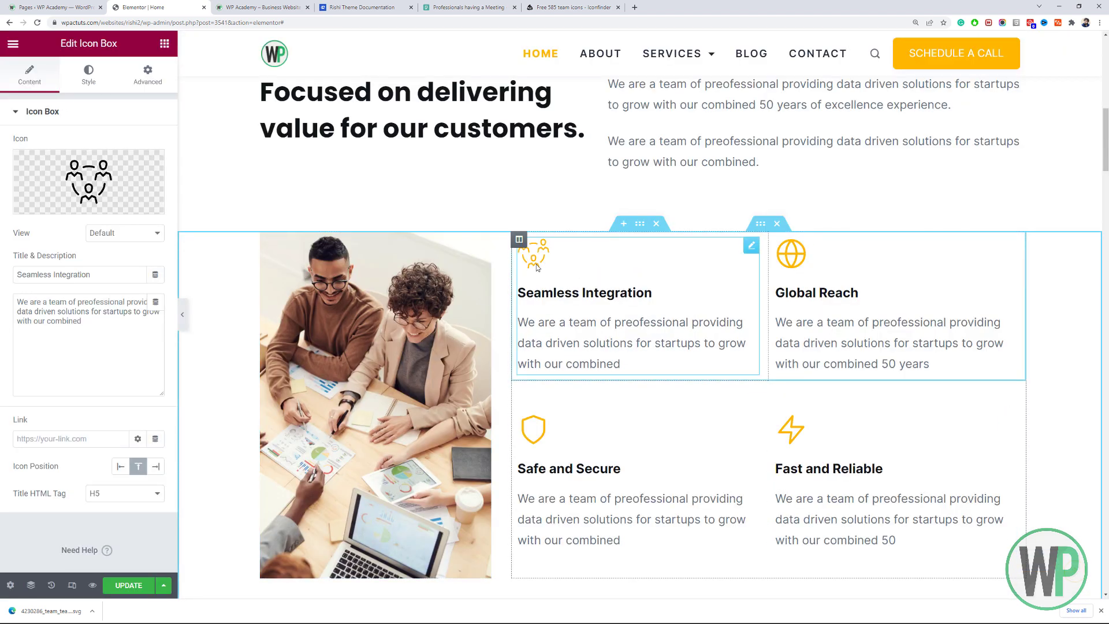
Try various team icon colours in the Primary Color picker, from pale yellow to cyan.
left_click(88, 75)
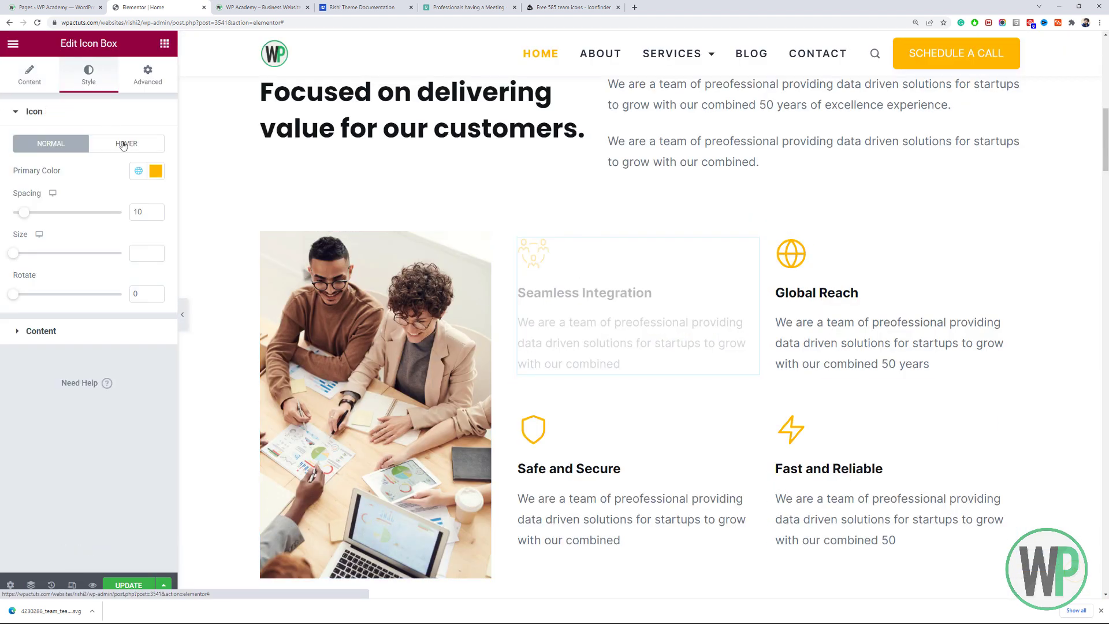
left_click(154, 172)
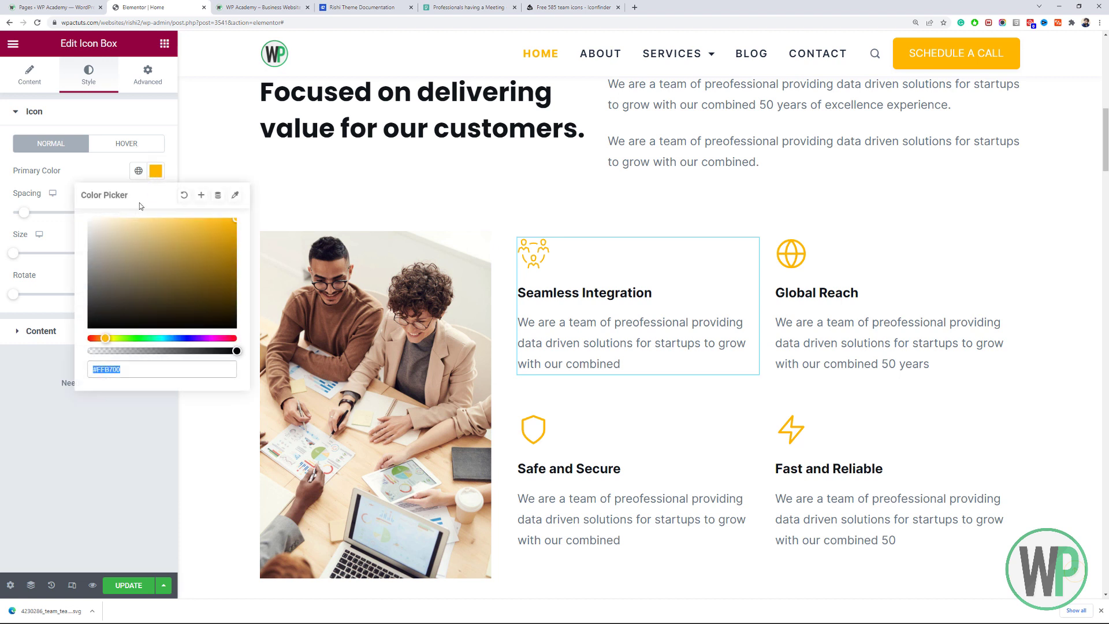
left_click(136, 262)
left_click(154, 224)
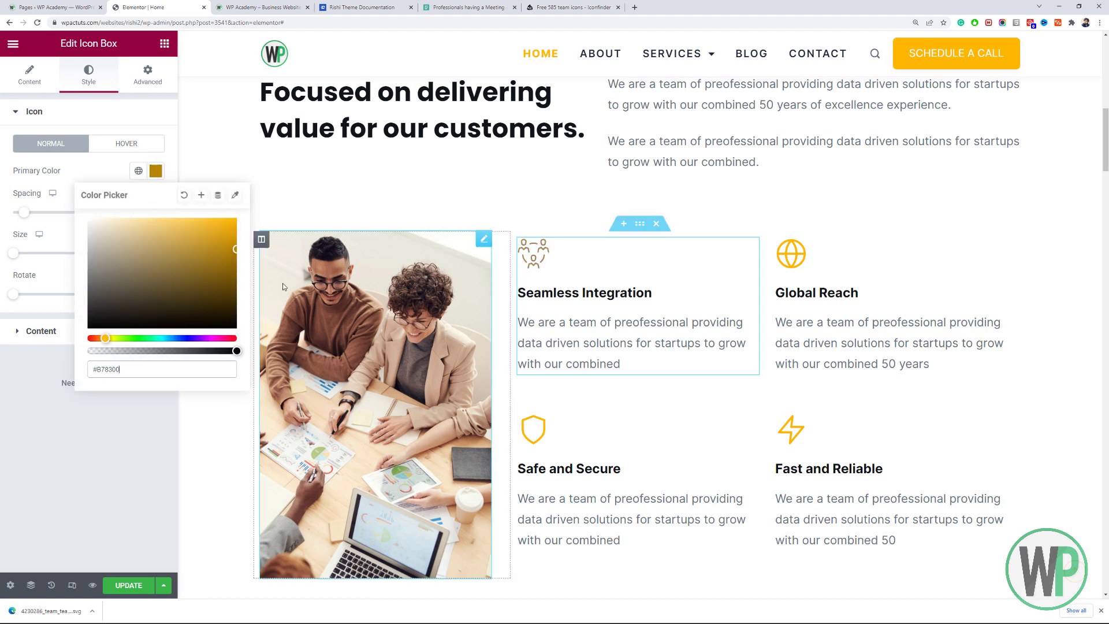
left_click(208, 268)
left_click(219, 252)
left_click_drag(202, 263, 198, 277)
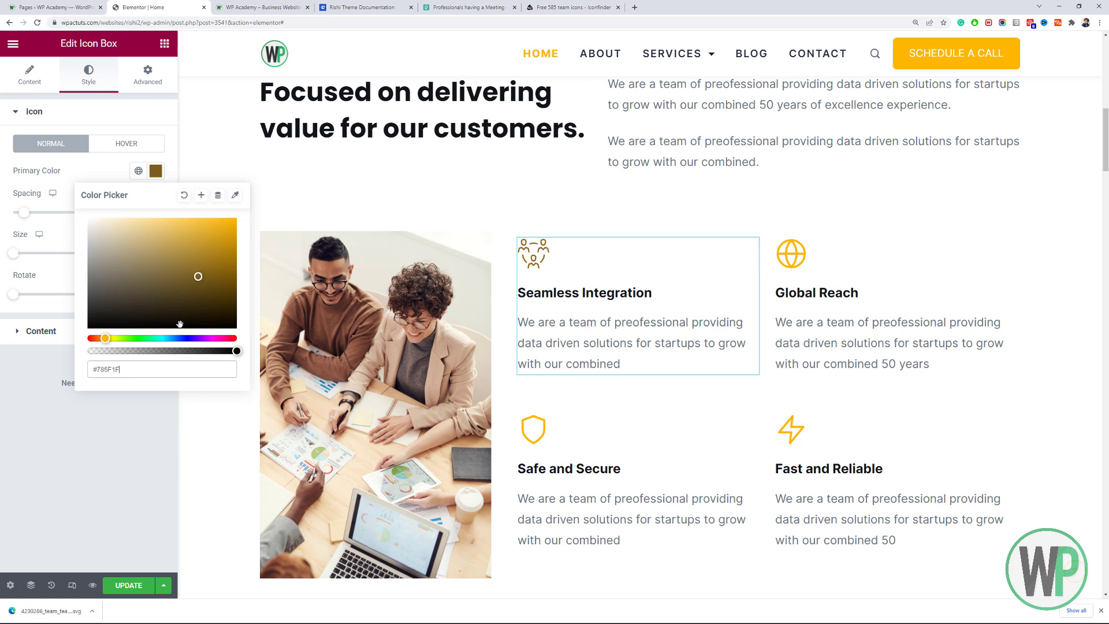
left_click_drag(172, 339, 168, 339)
left_click_drag(225, 242, 241, 213)
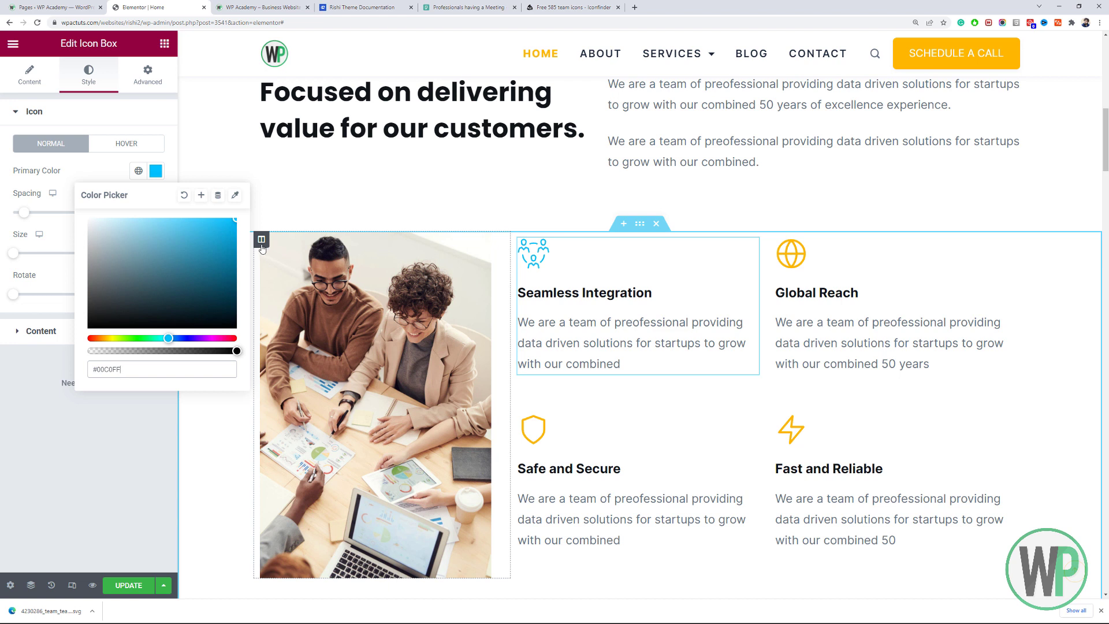
left_click(567, 289)
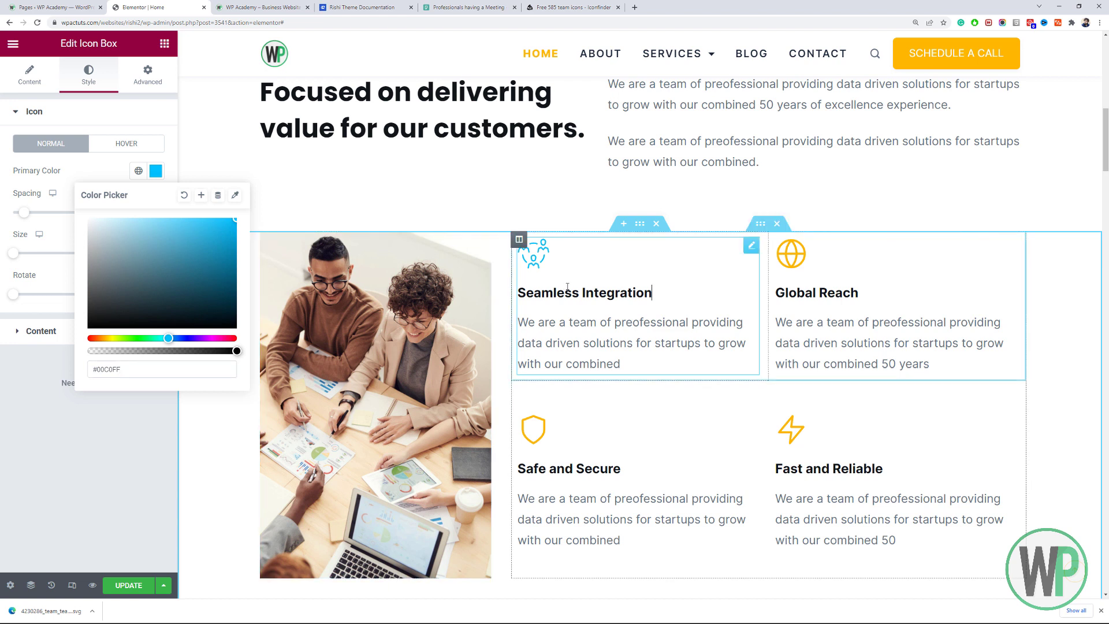
left_click(113, 171)
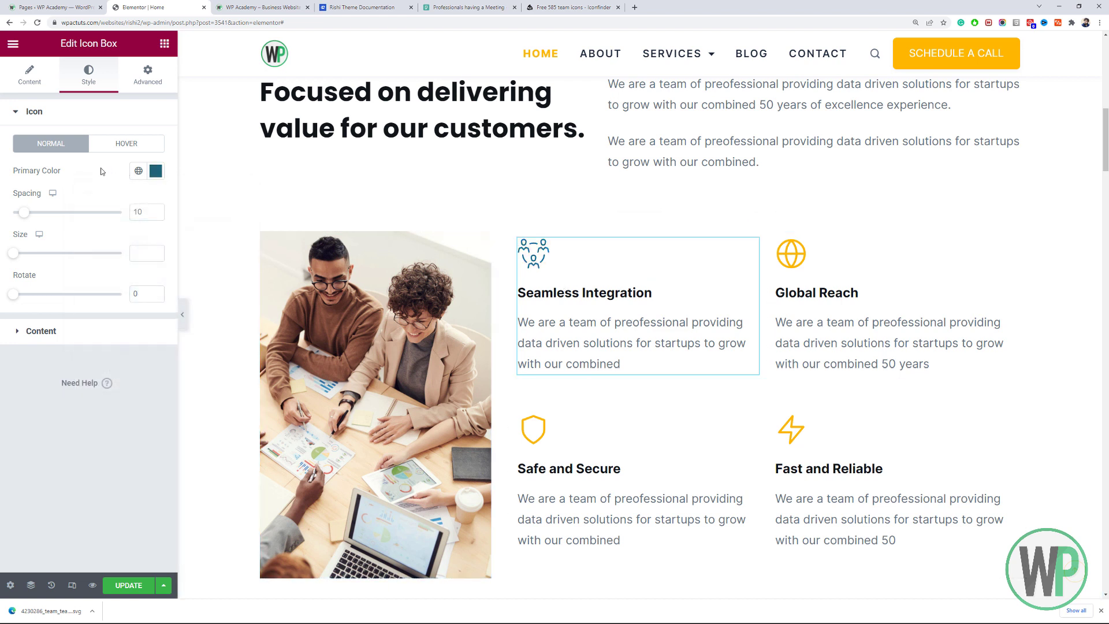
Check the Global Reach icon box's colour value for reference.
left_click(156, 171)
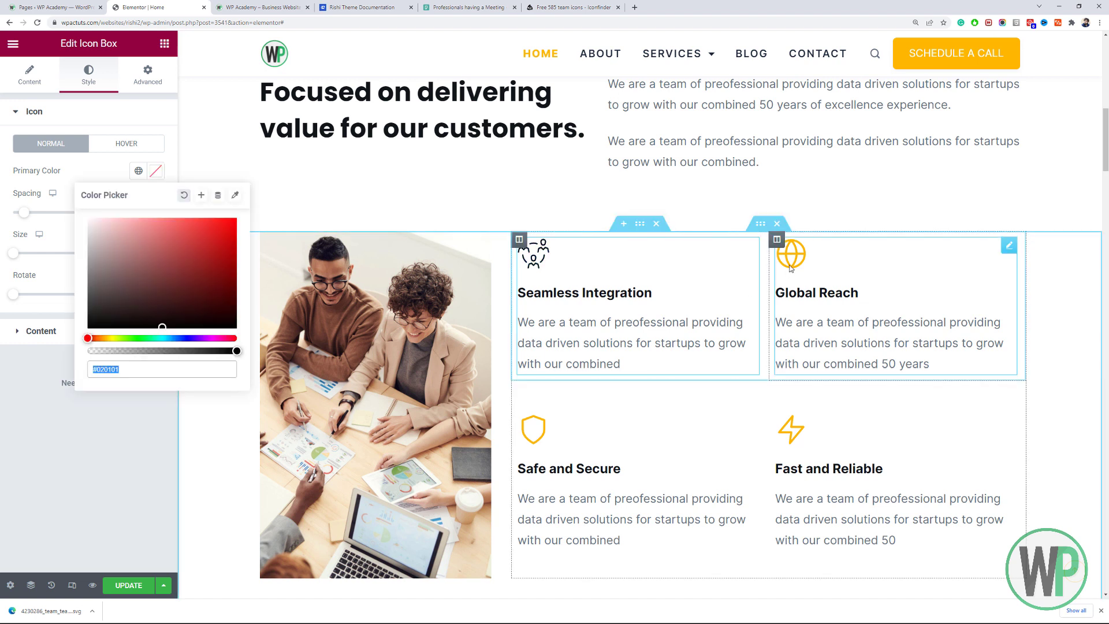
left_click(791, 267)
left_click(88, 75)
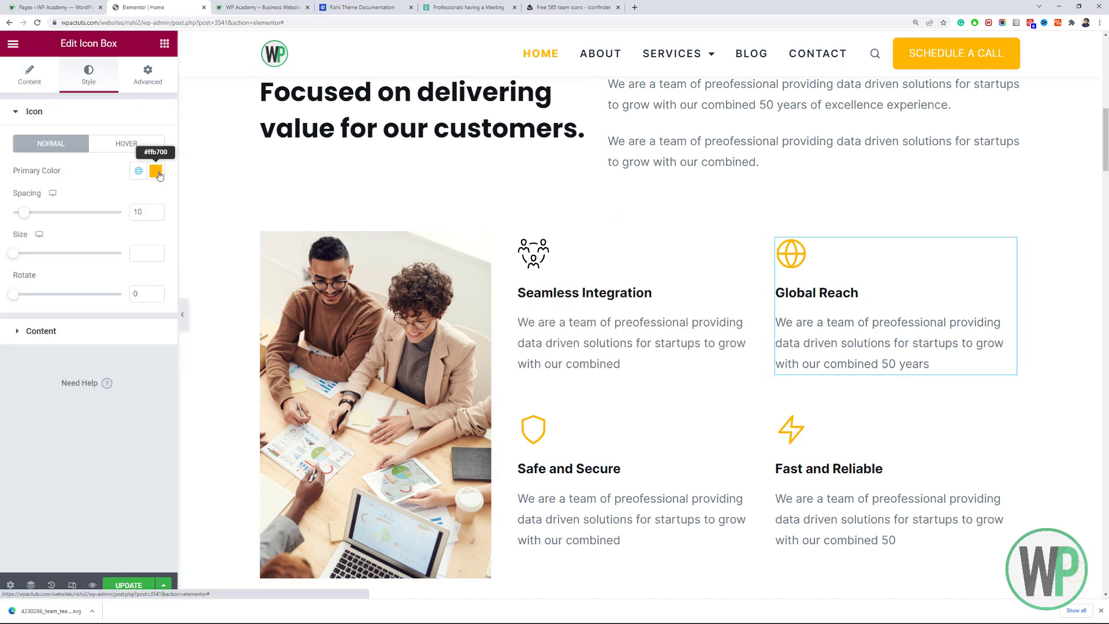
left_click(155, 171)
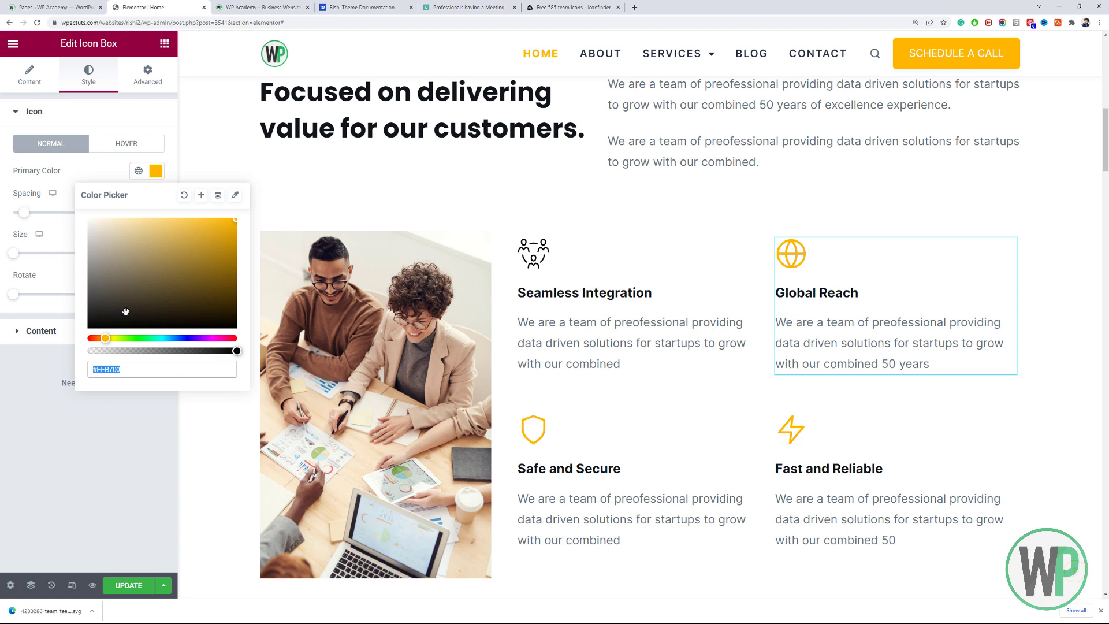
left_click(530, 251)
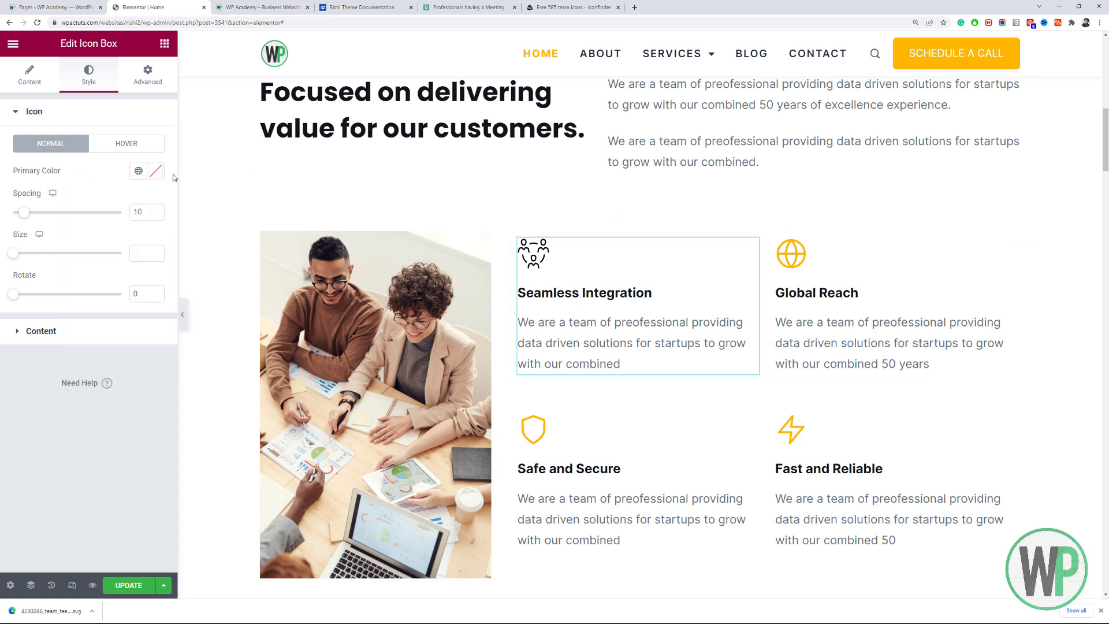
Apply a darker yellow global Theme Color to the Seamless Integration team icon.
left_click(138, 171)
scroll(104, 312, "down", 3)
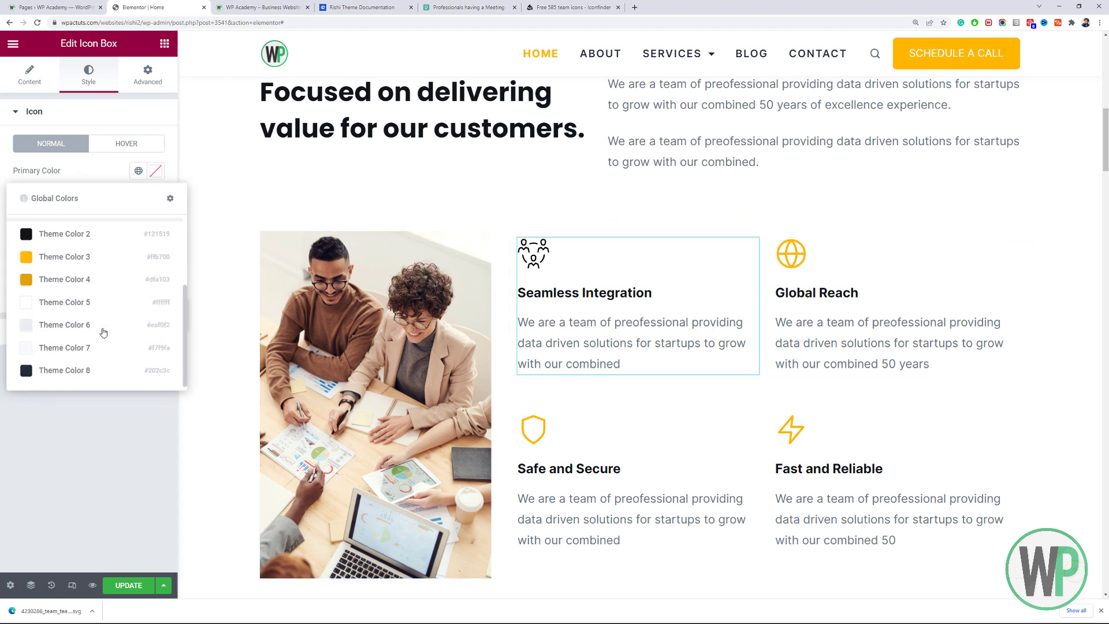
left_click(108, 257)
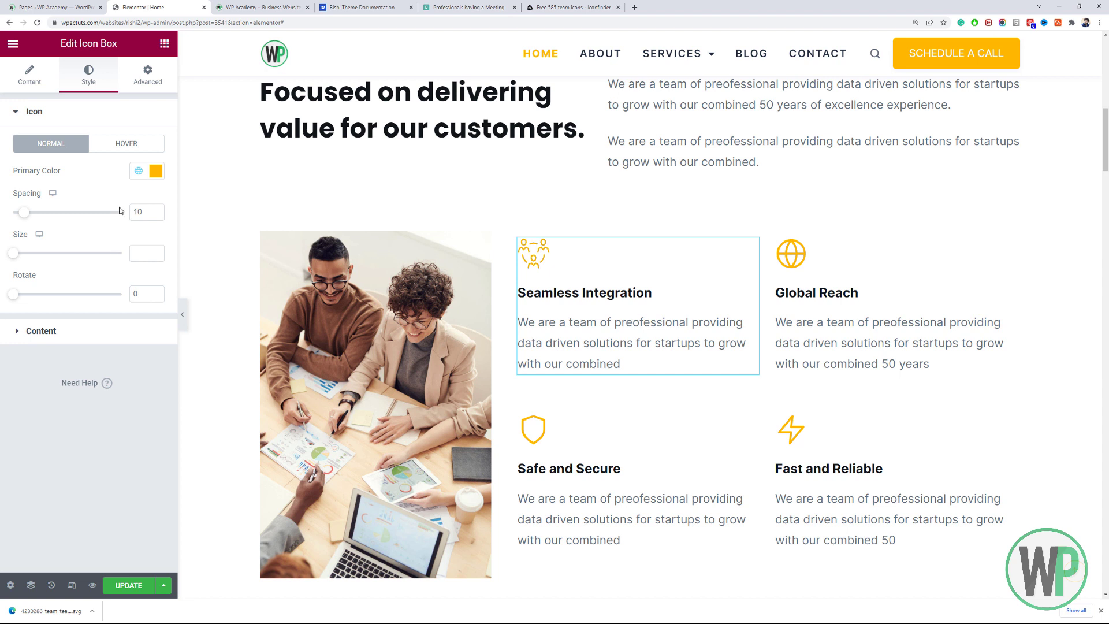
left_click(139, 171)
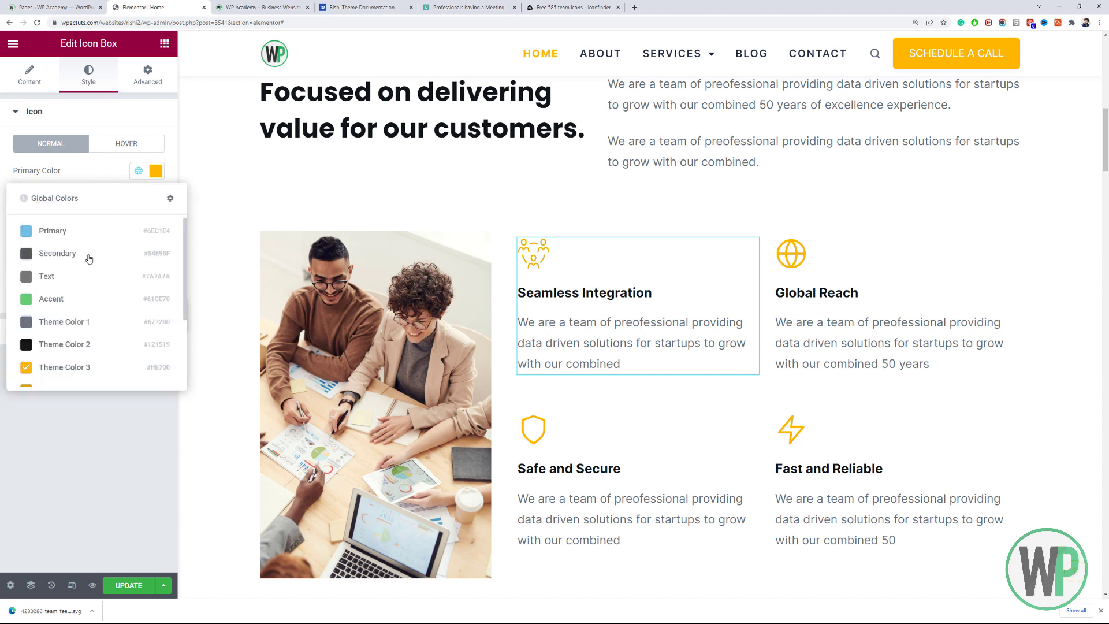
left_click(93, 385)
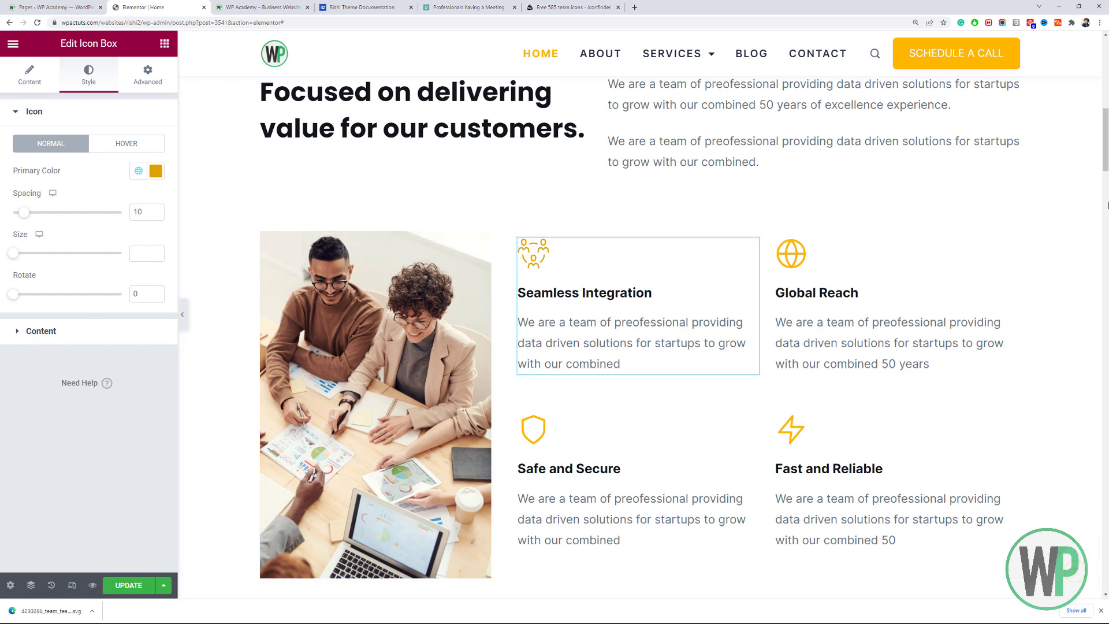
left_click_drag(1106, 160, 1107, 255)
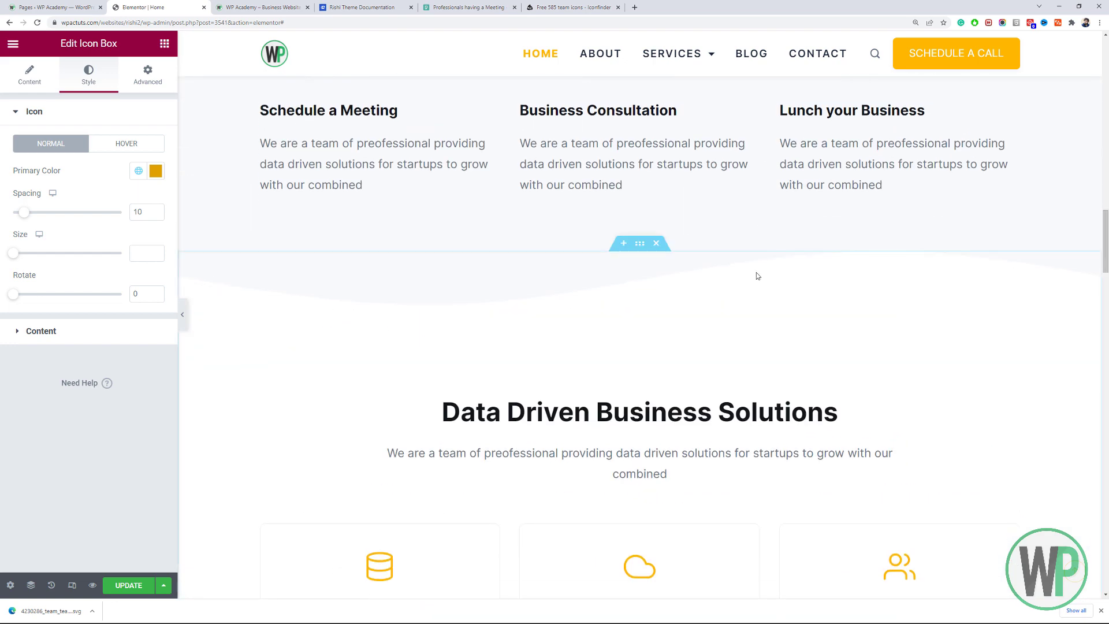
Inspect the wavy section's Style settings, checking its top and bottom shape dividers.
right_click(666, 253)
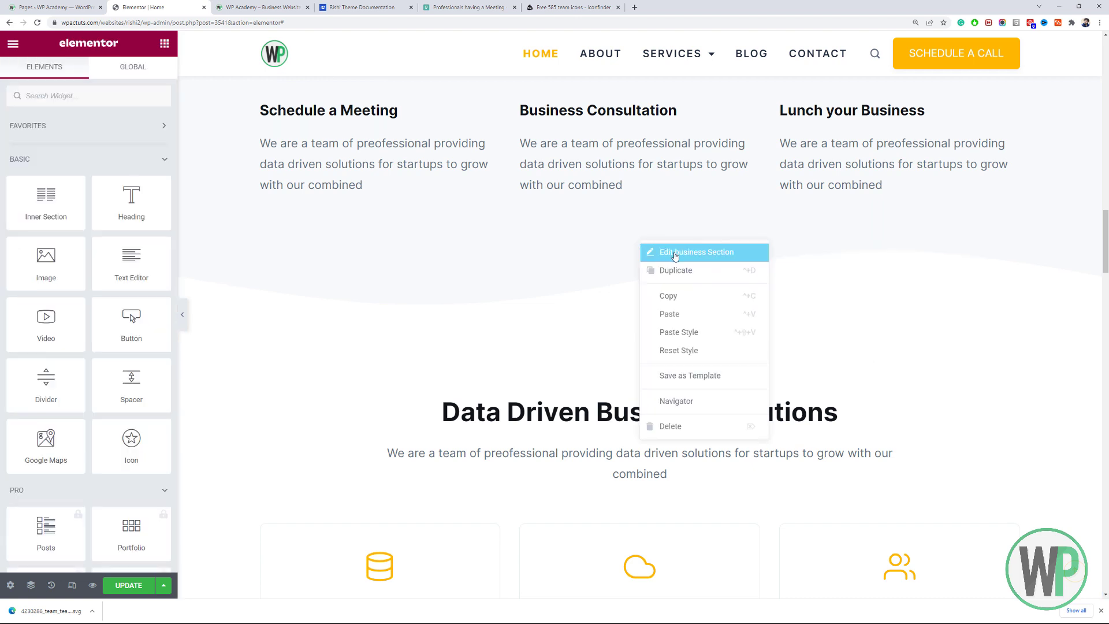
left_click(671, 251)
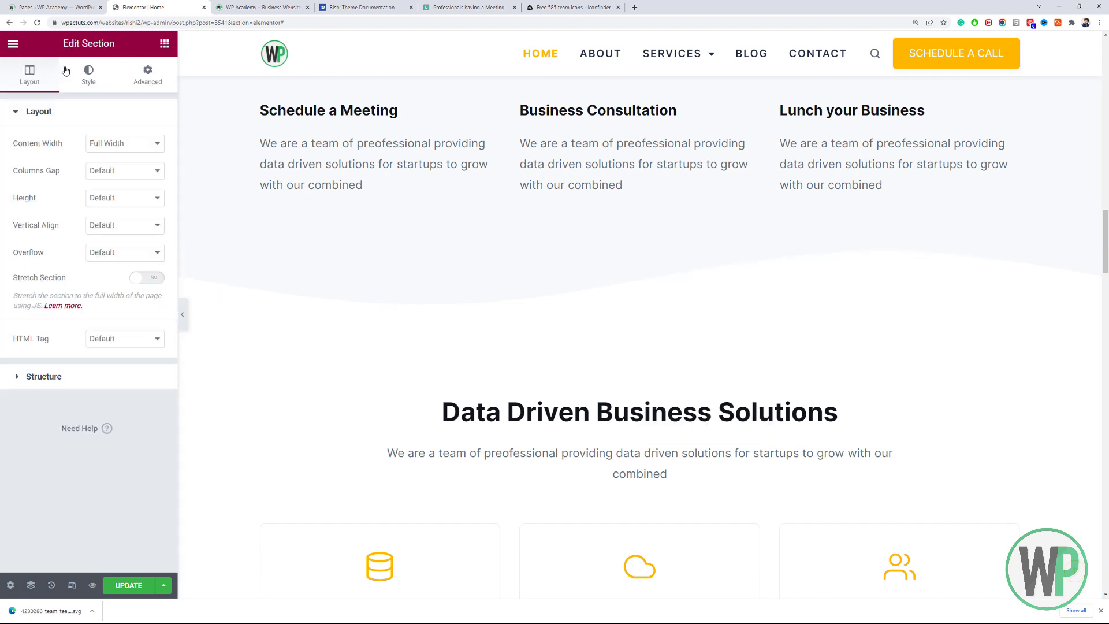
left_click(91, 71)
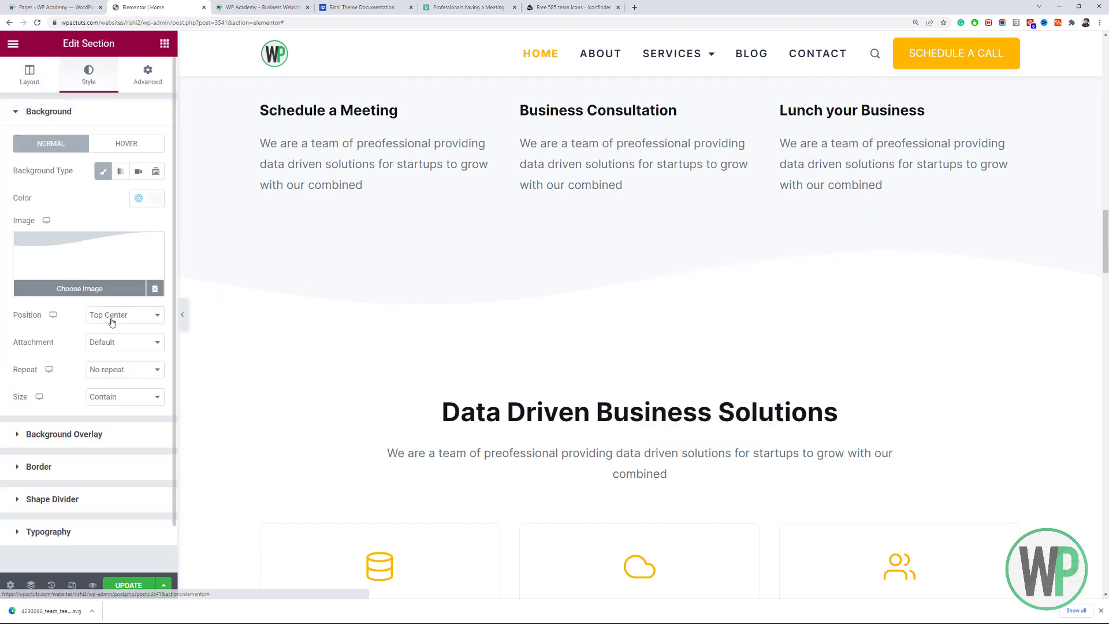
left_click(95, 473)
left_click(79, 353)
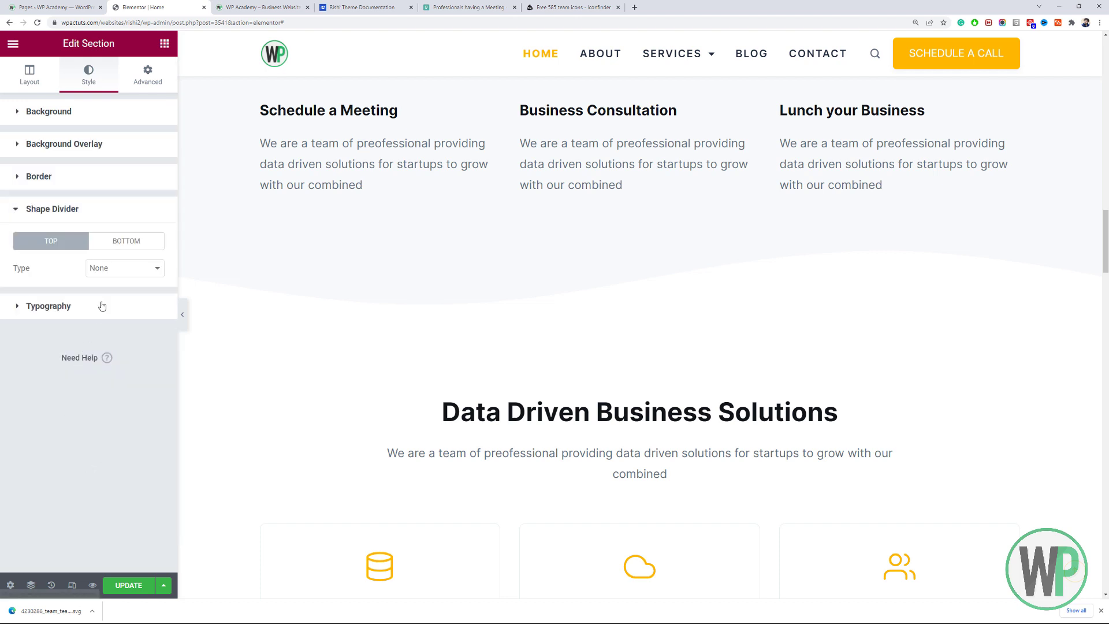
left_click(124, 246)
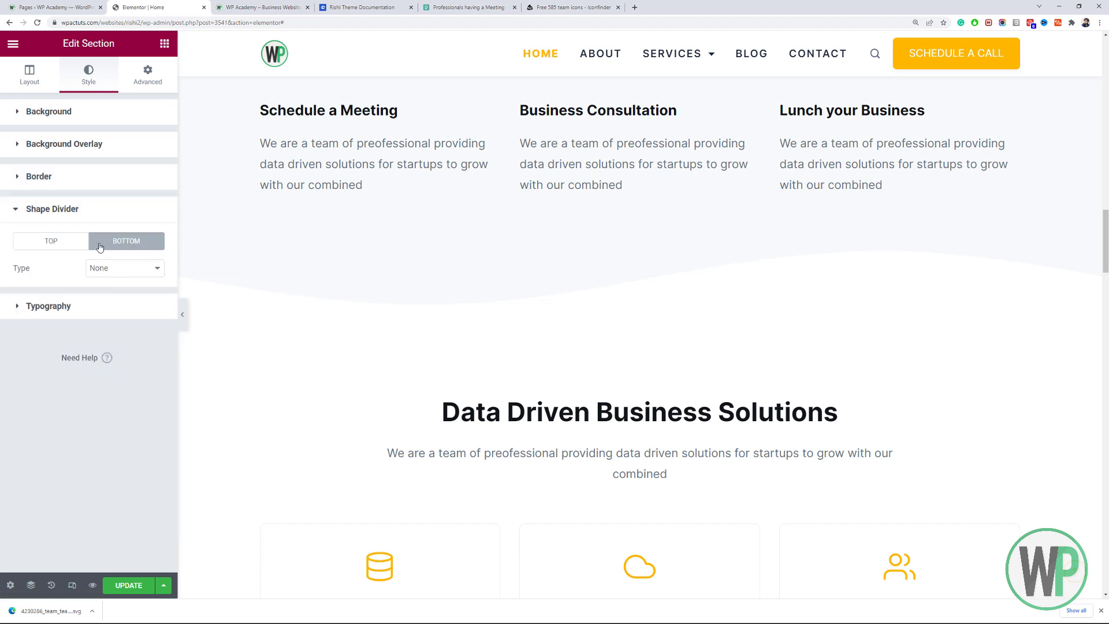
left_click(58, 248)
scroll(307, 245, "down", 10)
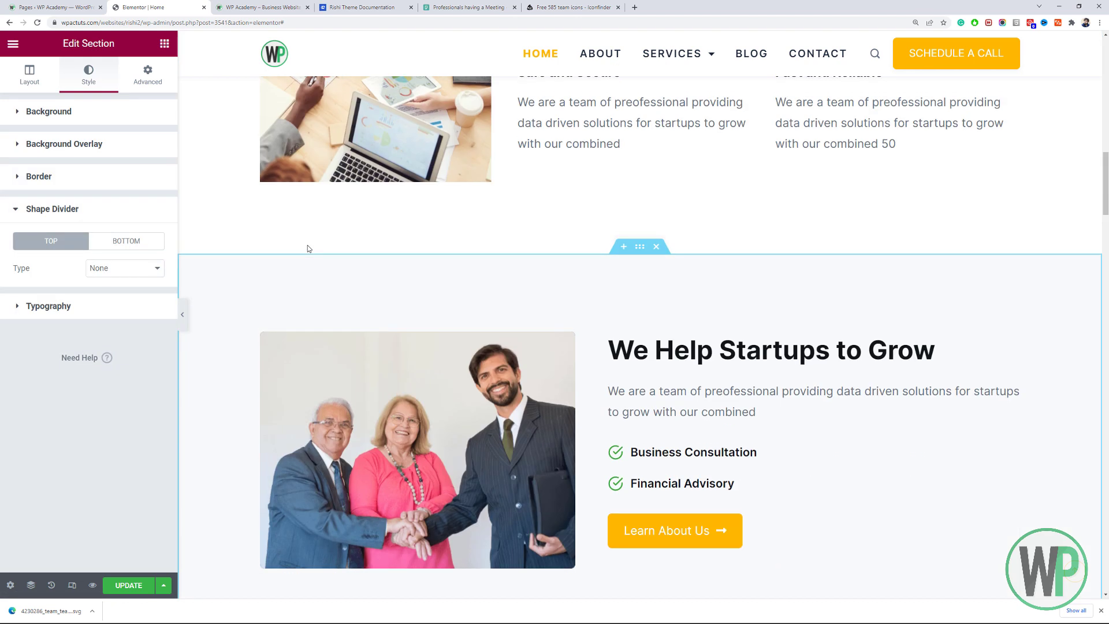
Check the We Help Startups to Grow section's bottom shape divider, leaving its type as None.
right_click(637, 249)
left_click(654, 260)
scroll(520, 306, "down", 6)
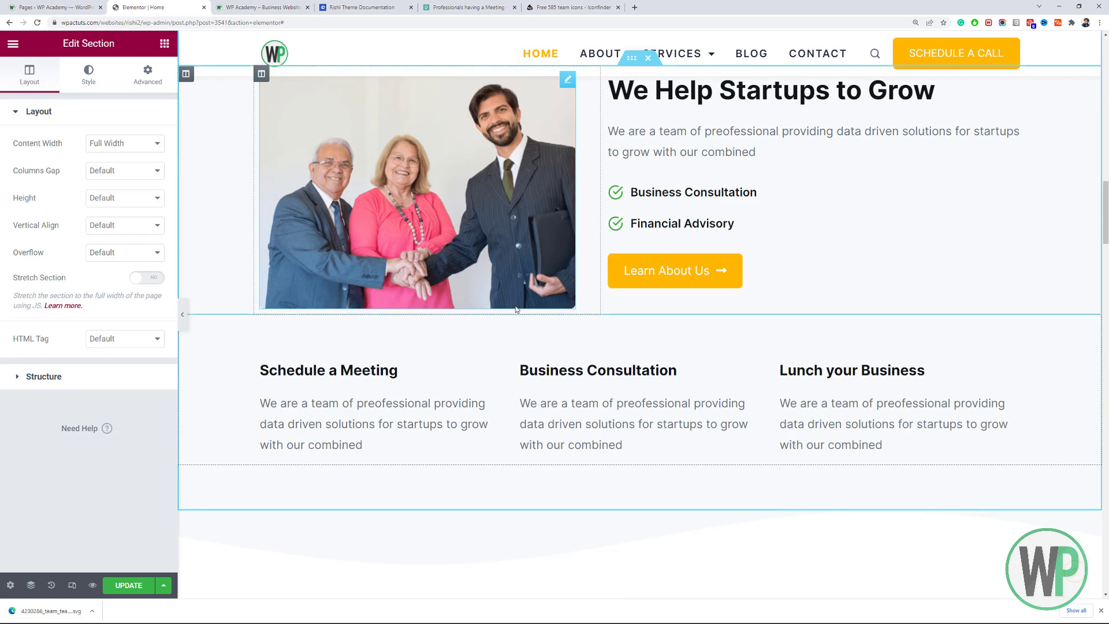
left_click(99, 78)
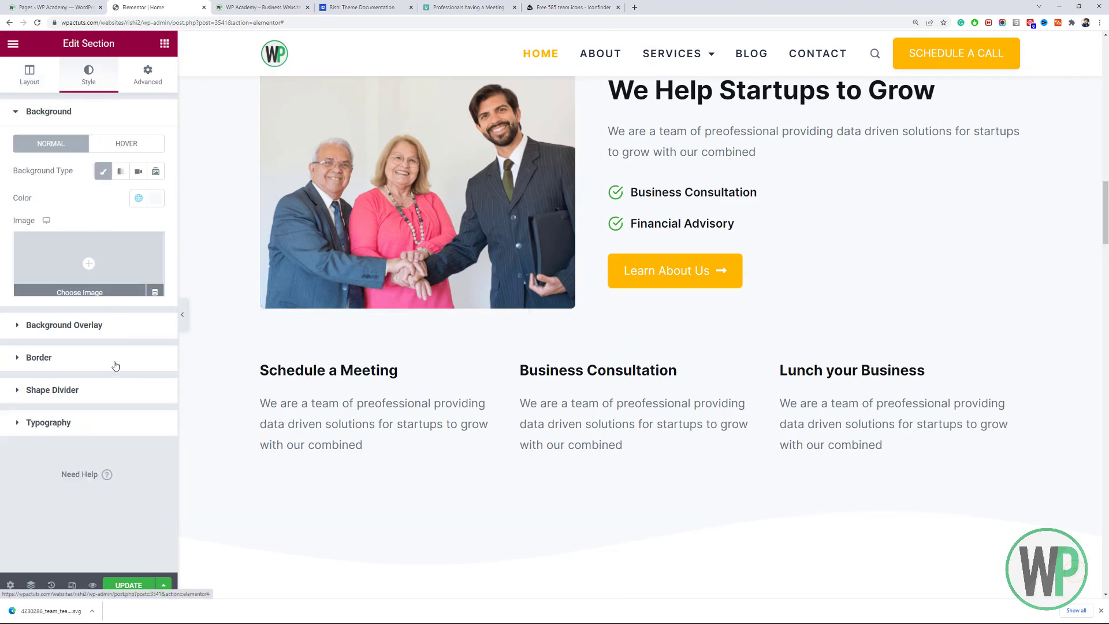
left_click(103, 390)
left_click(127, 241)
left_click(153, 267)
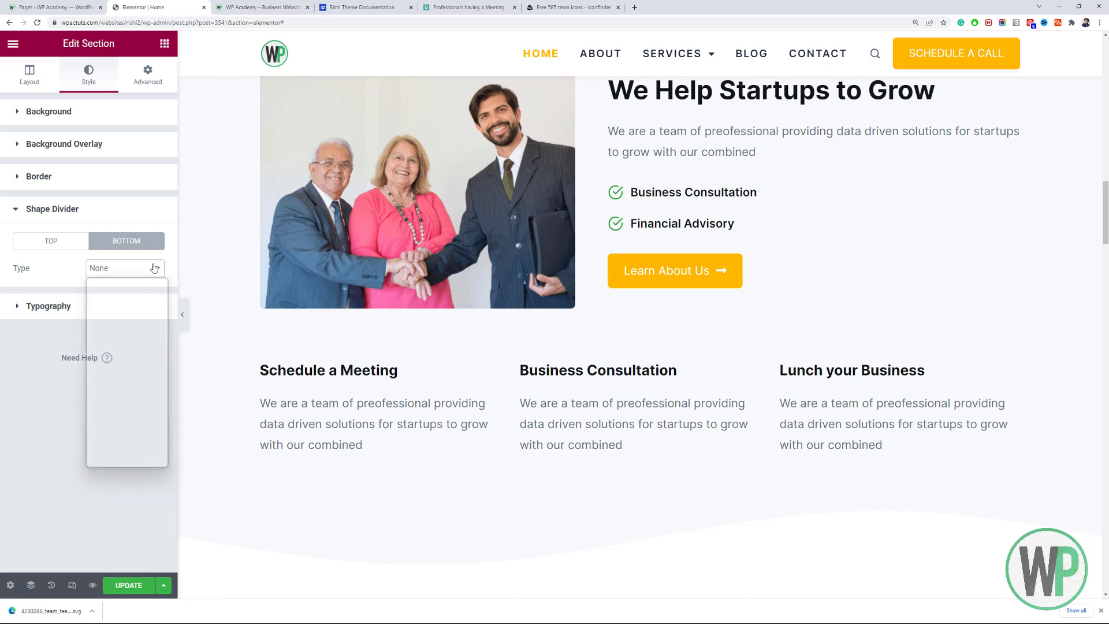
left_click(154, 268)
scroll(374, 396, "down", 2)
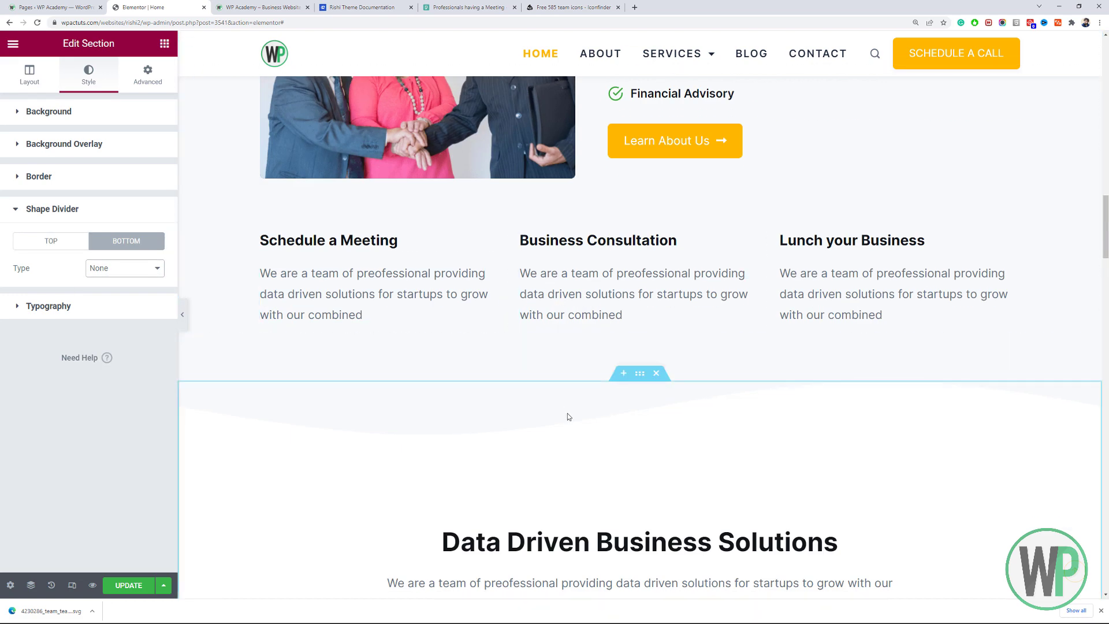
Reopen the wavy section and expand Background to view its wave image.
right_click(640, 377)
left_click(663, 387)
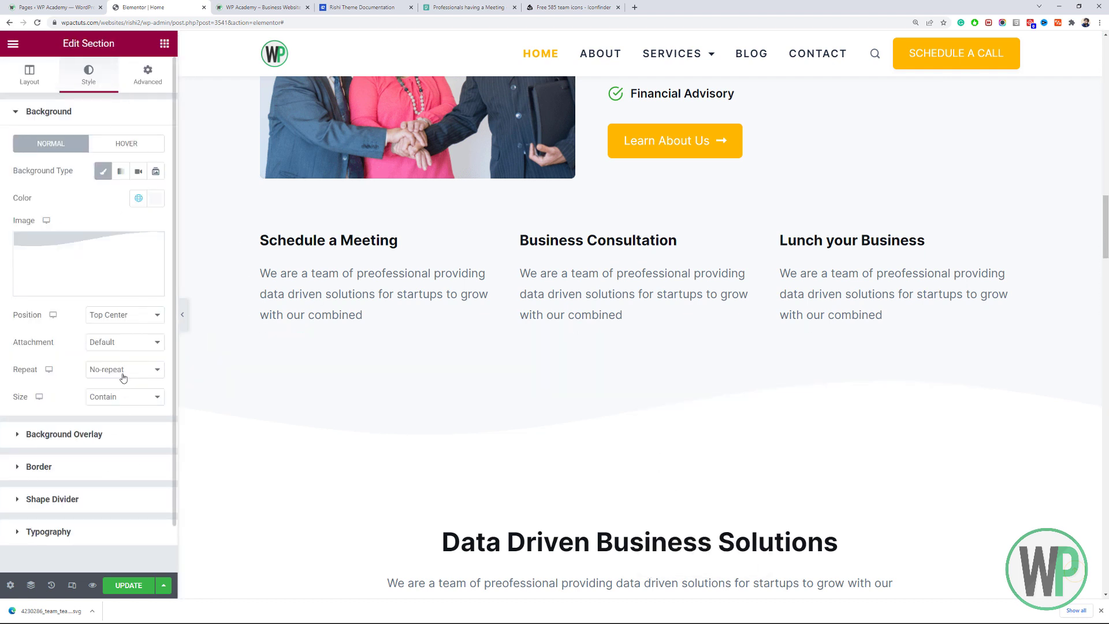
left_click(91, 511)
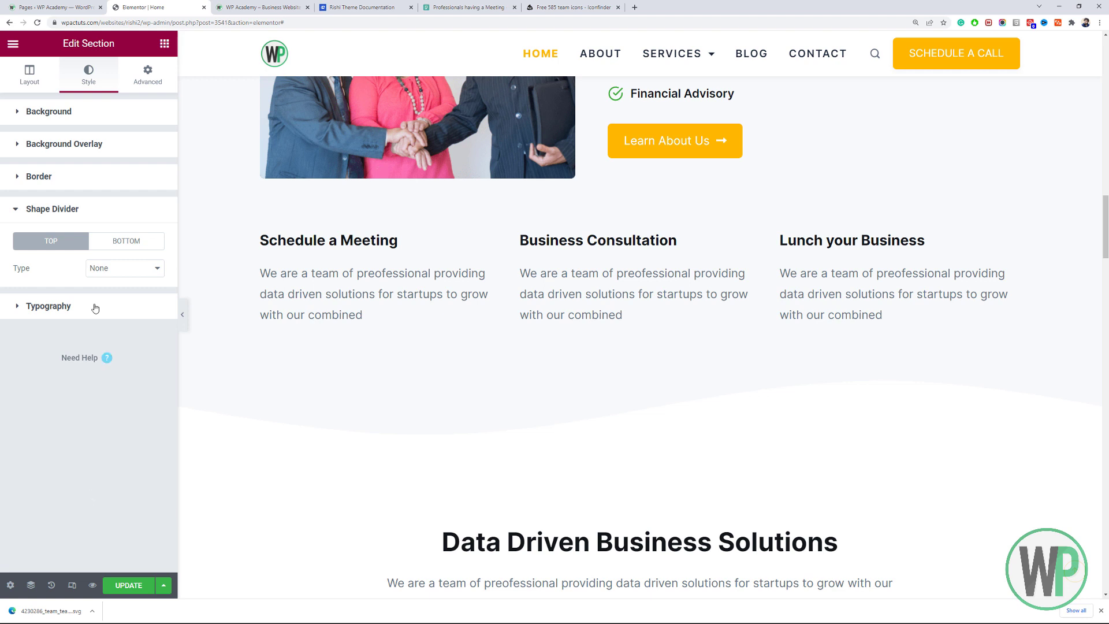
left_click(99, 118)
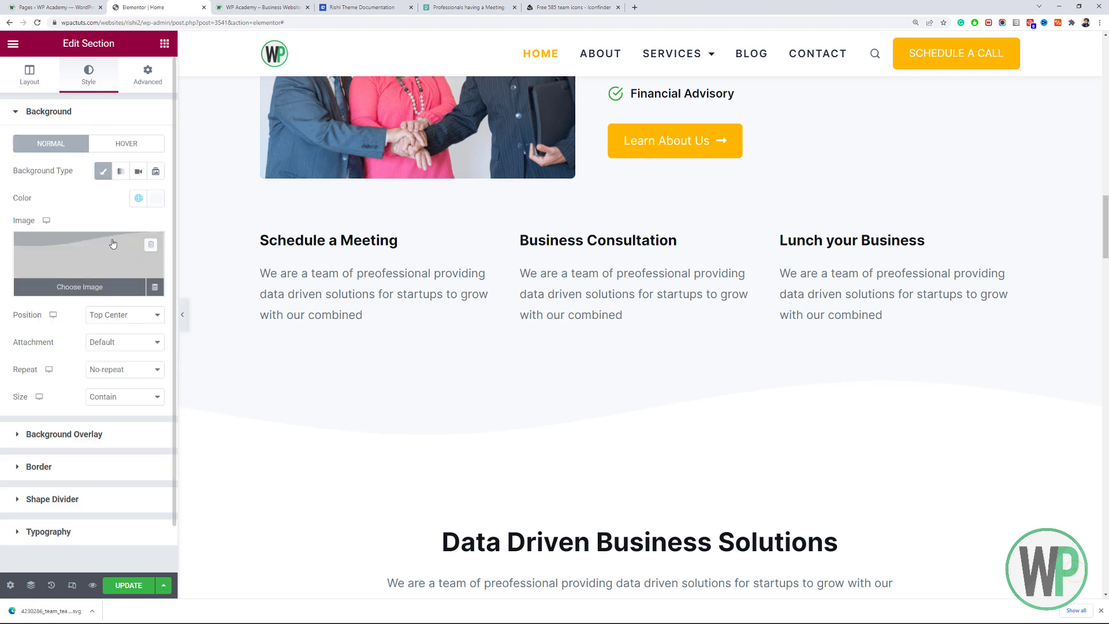
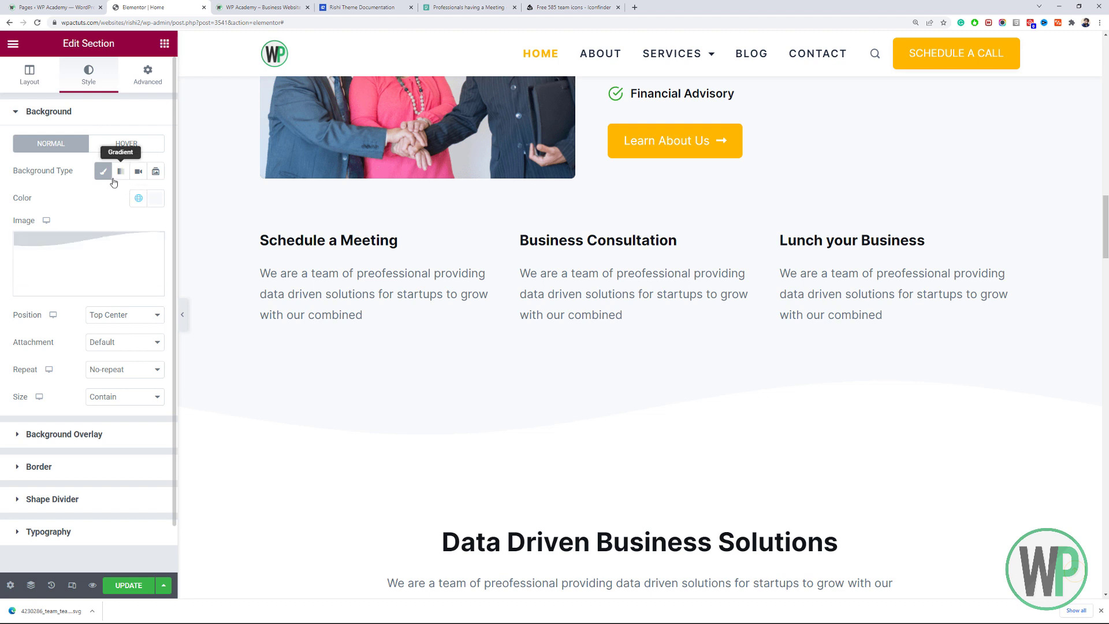
Turn off the section's Classic background.
left_click(155, 198)
key("ctrl+c")
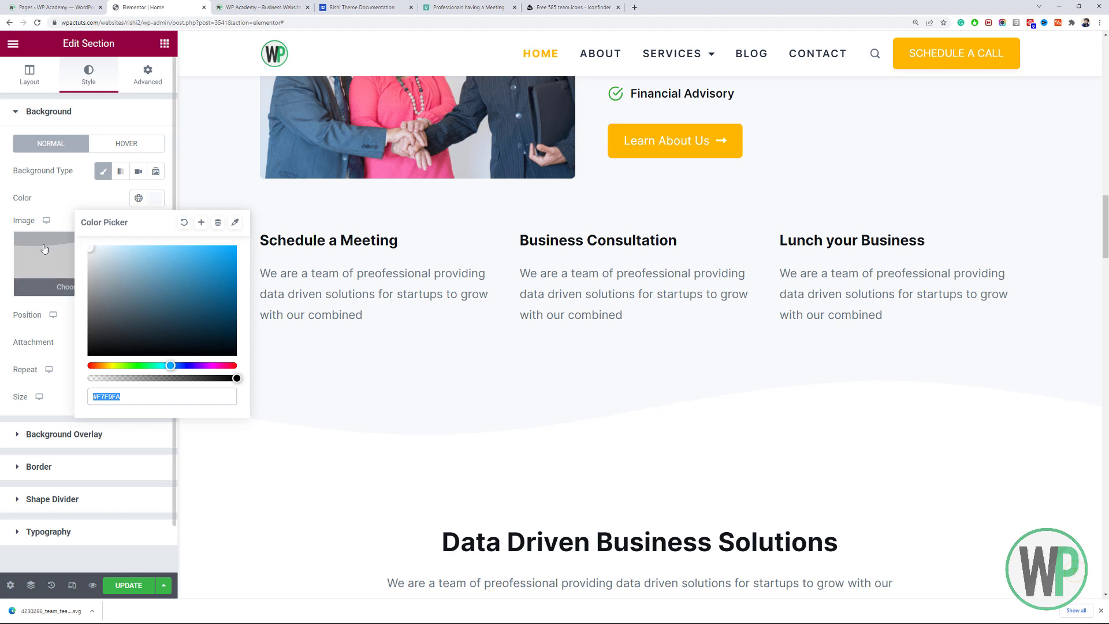
left_click(43, 209)
left_click(102, 171)
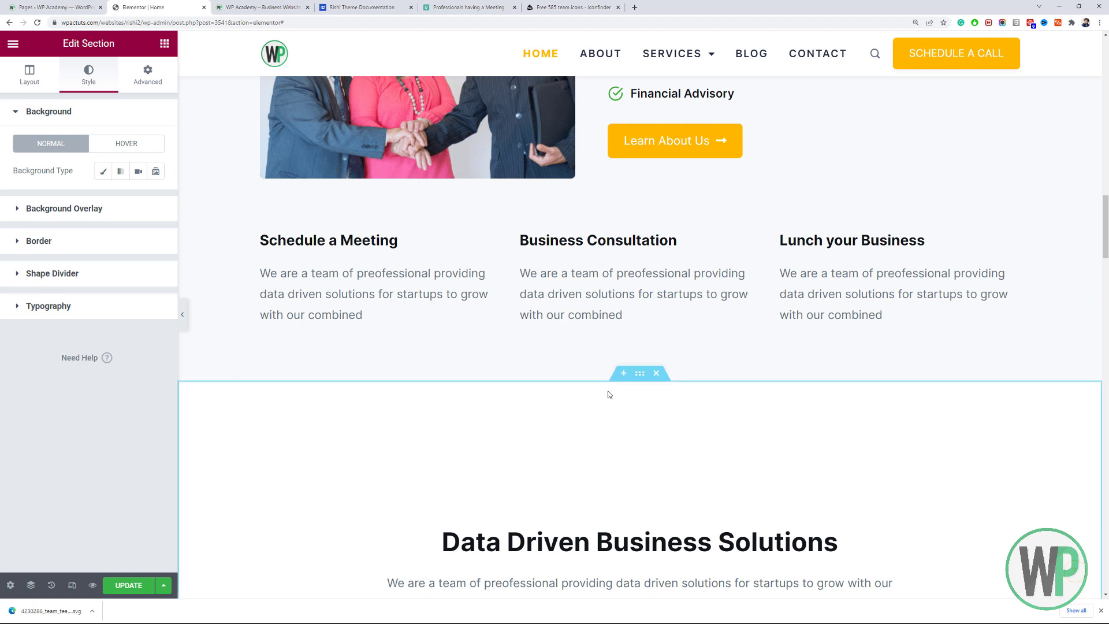
Add a shallow, flipped top Waves shape divider in light grey #F7F9FA.
left_click(75, 276)
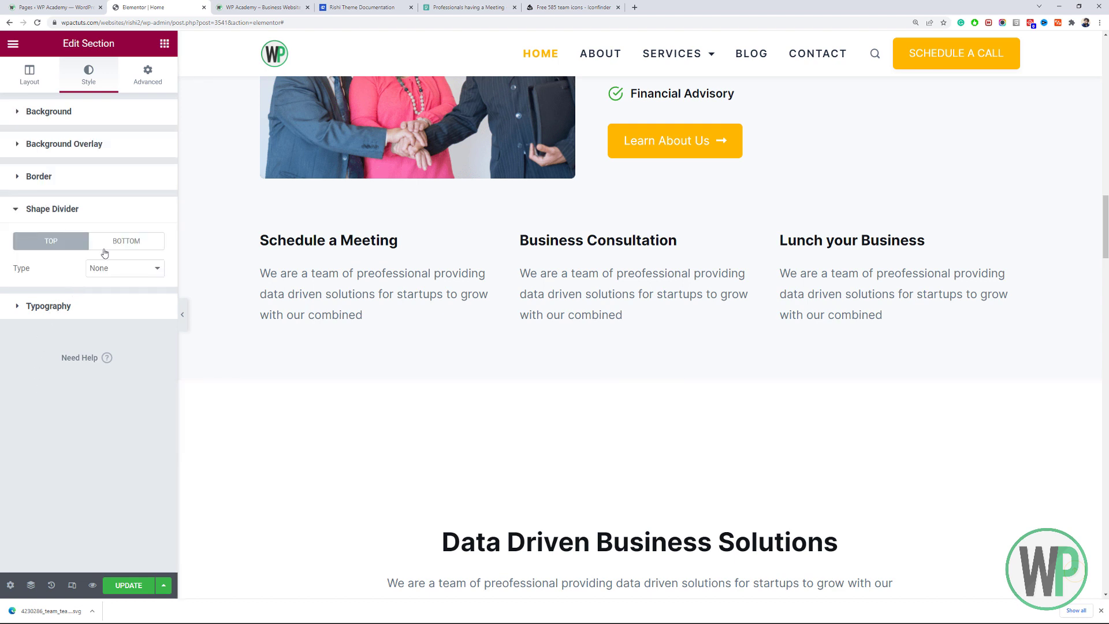
left_click(110, 274)
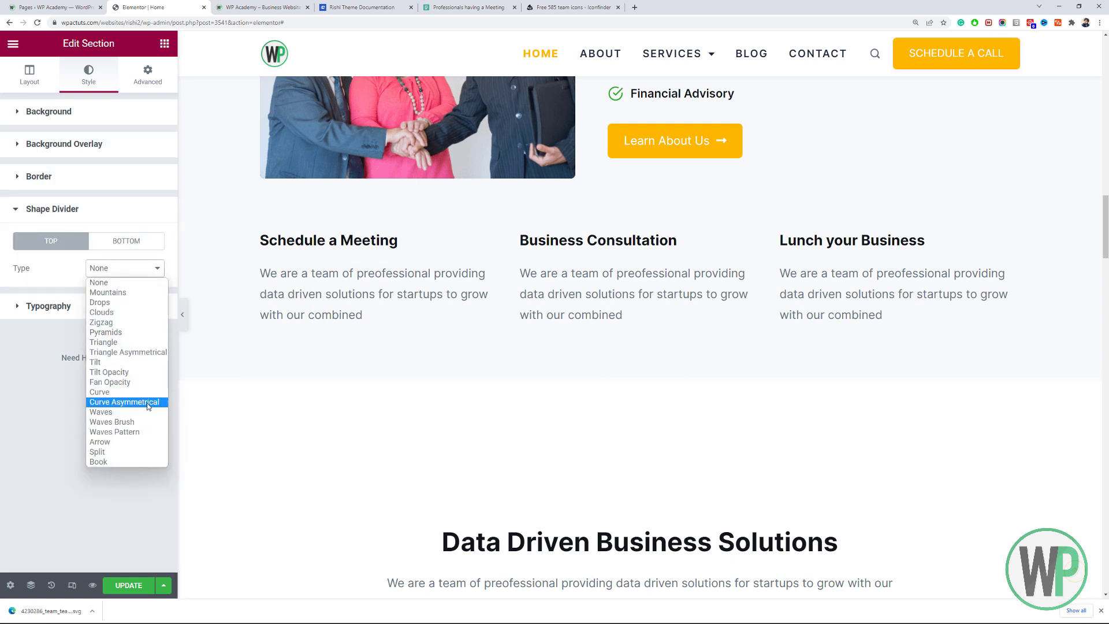
left_click(115, 392)
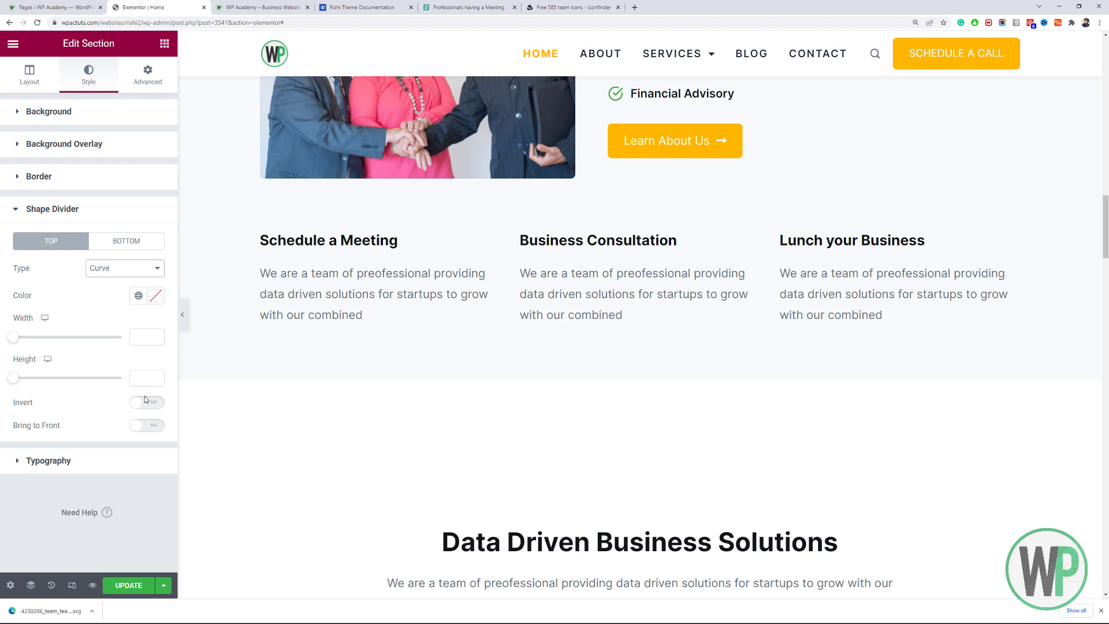
left_click(155, 296)
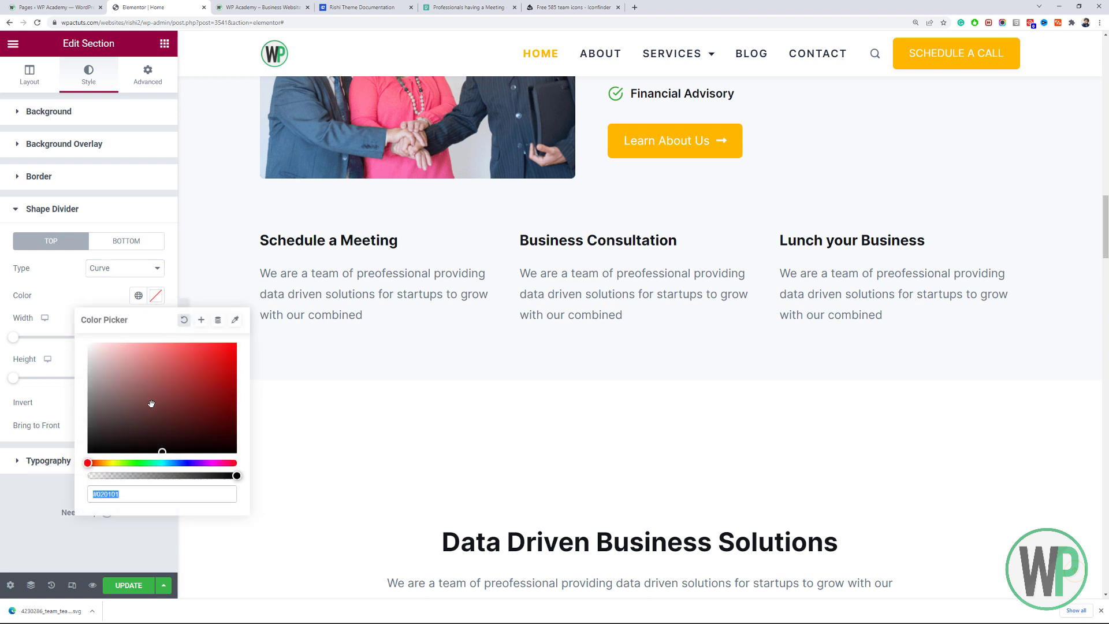
key("ctrl+v")
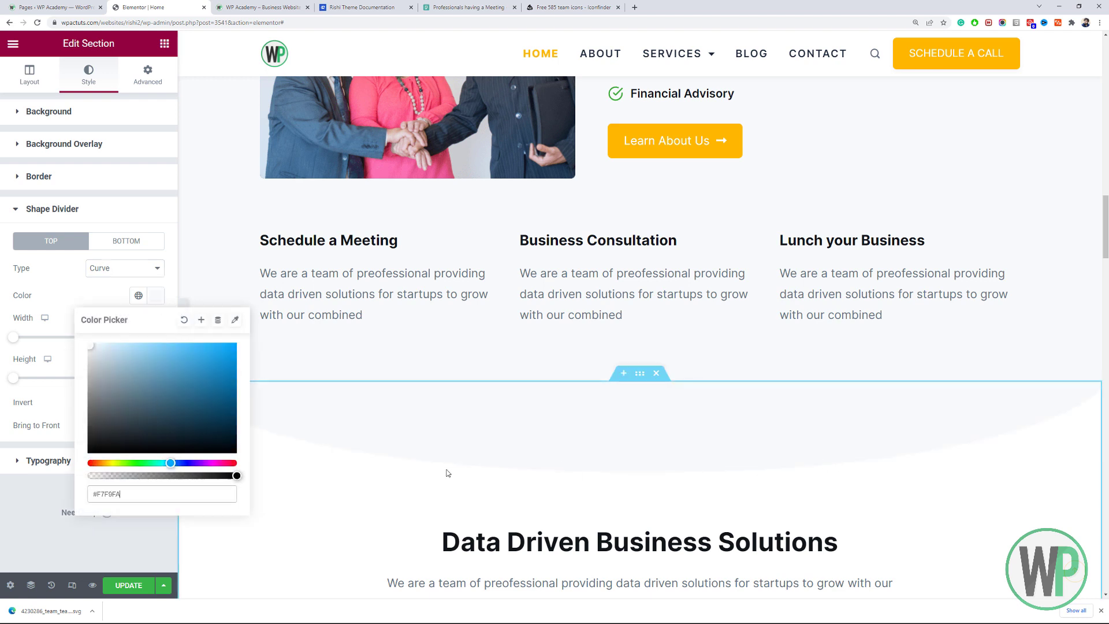
left_click(119, 272)
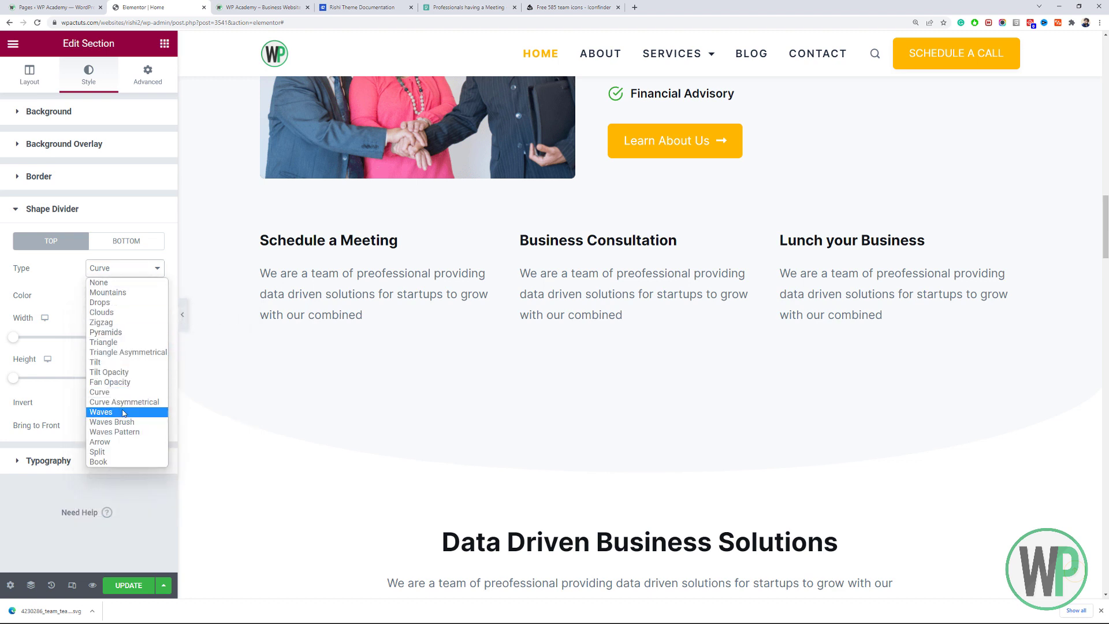
left_click(110, 411)
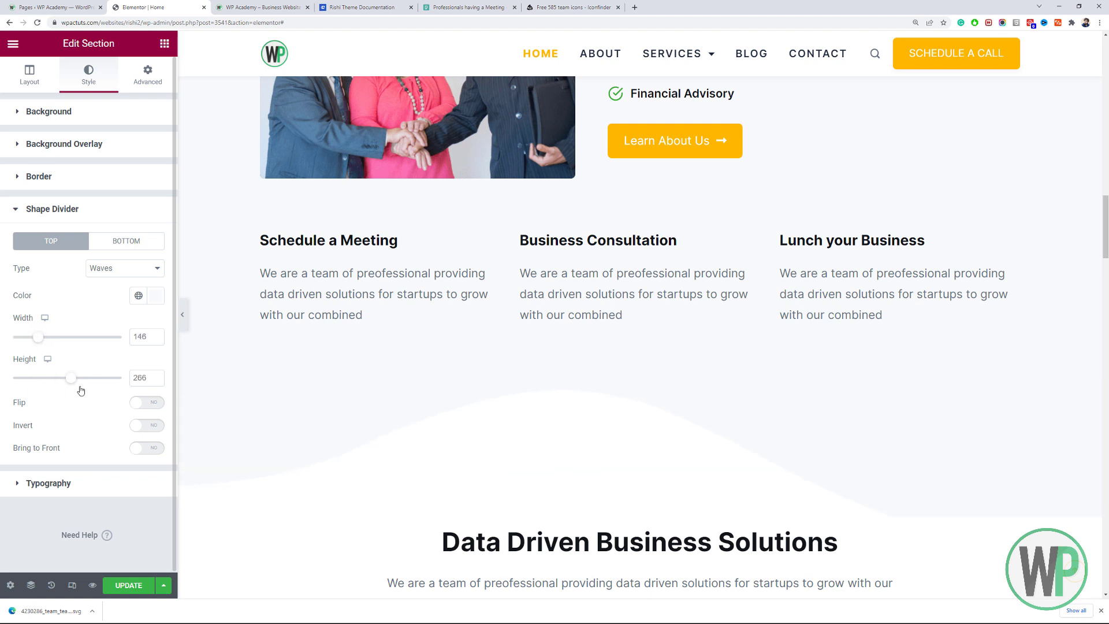
left_click_drag(65, 390, 34, 393)
left_click(159, 405)
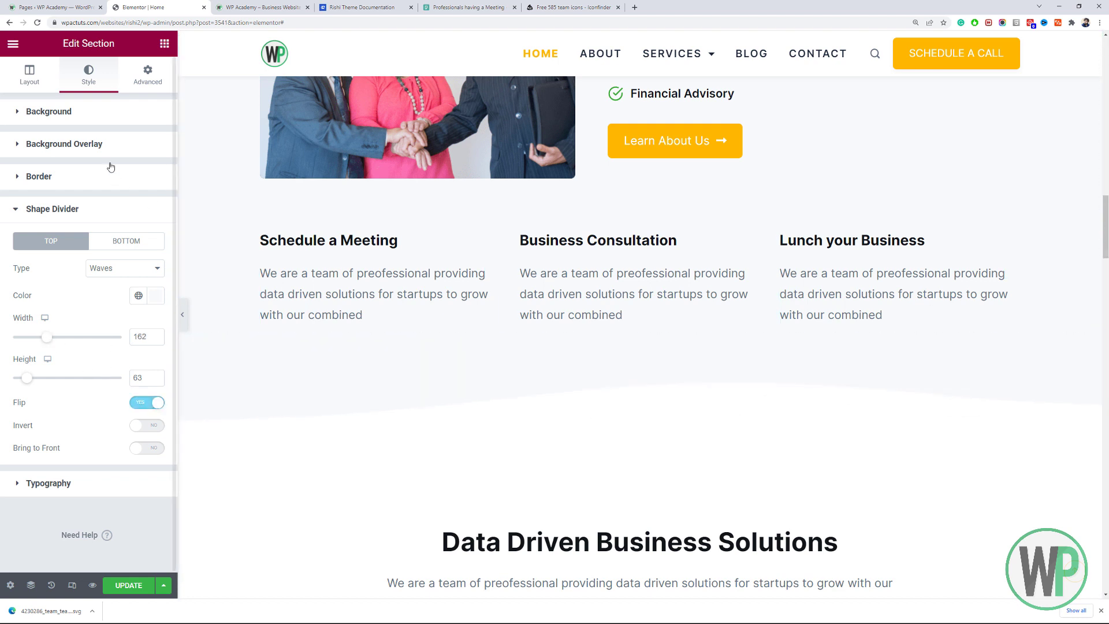
left_click(94, 113)
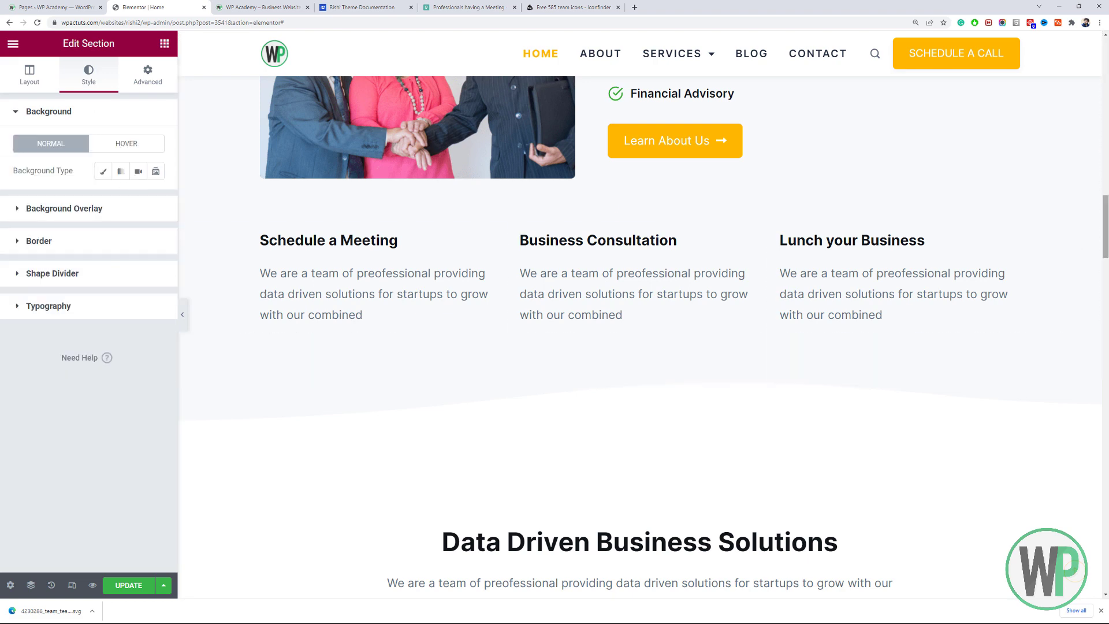
Publish the page changes with Update.
left_click_drag(1105, 212, 1106, 322)
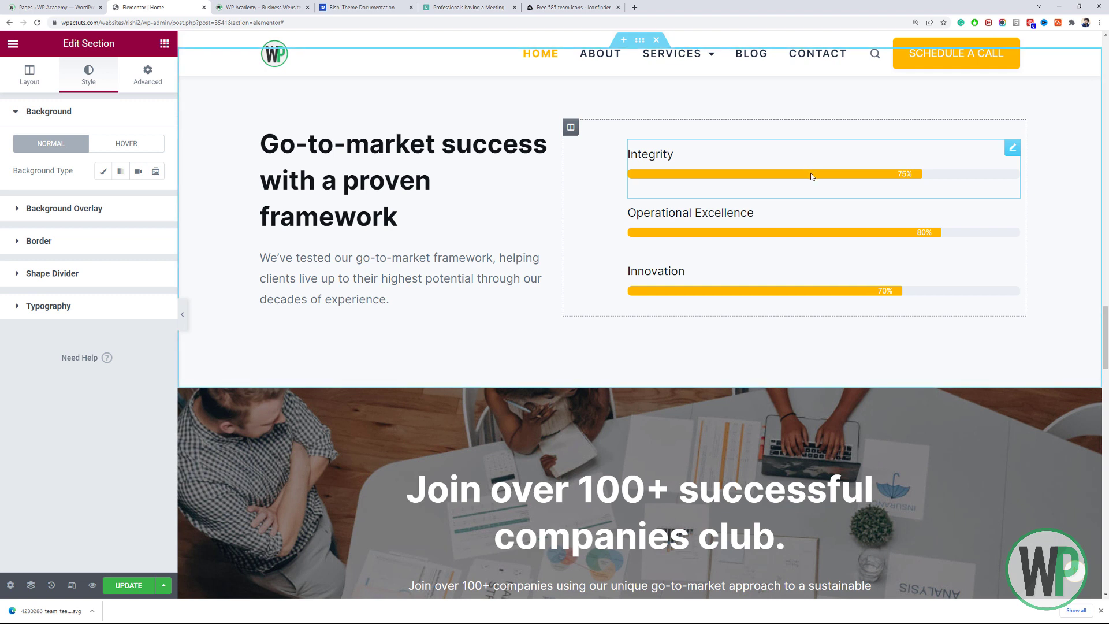
left_click(129, 585)
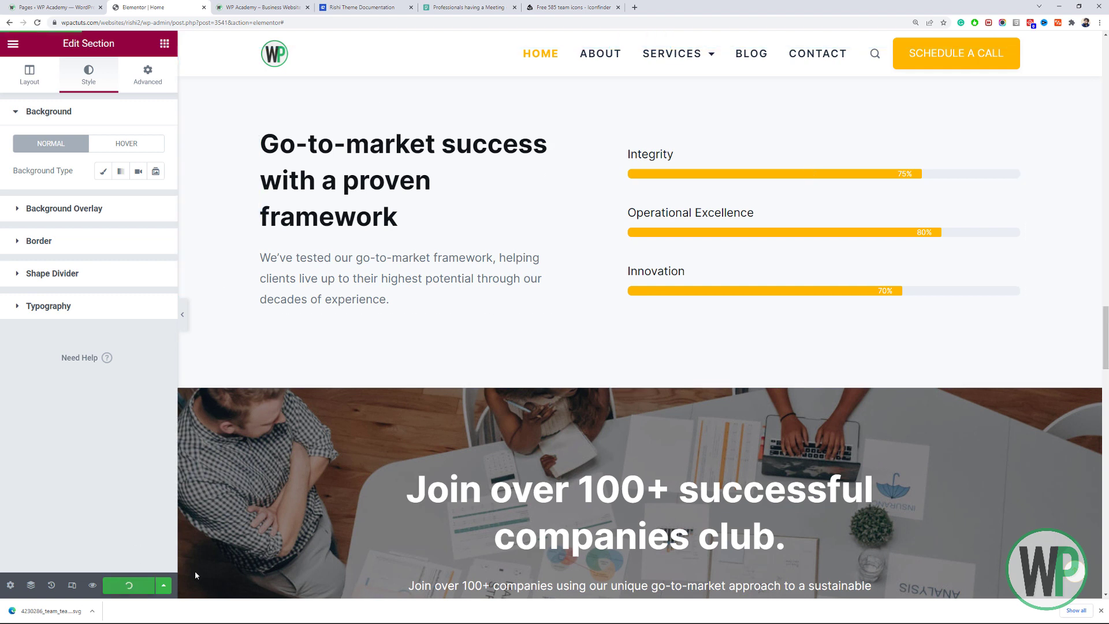
left_click(1101, 611)
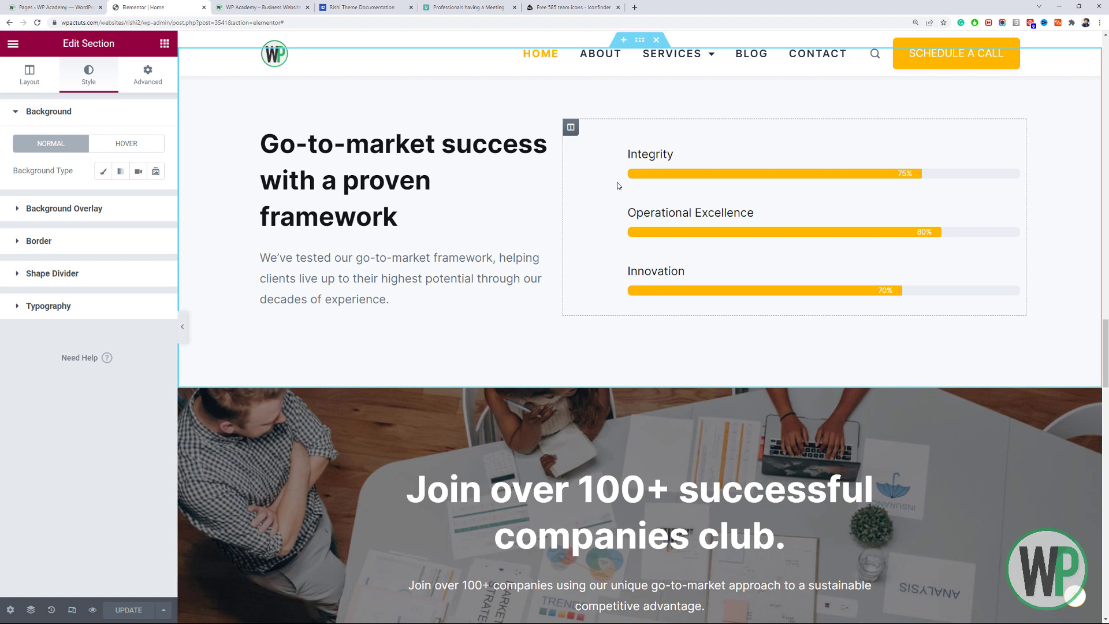
Reload the live WP Academy site to see the updated homepage.
left_click(294, 4)
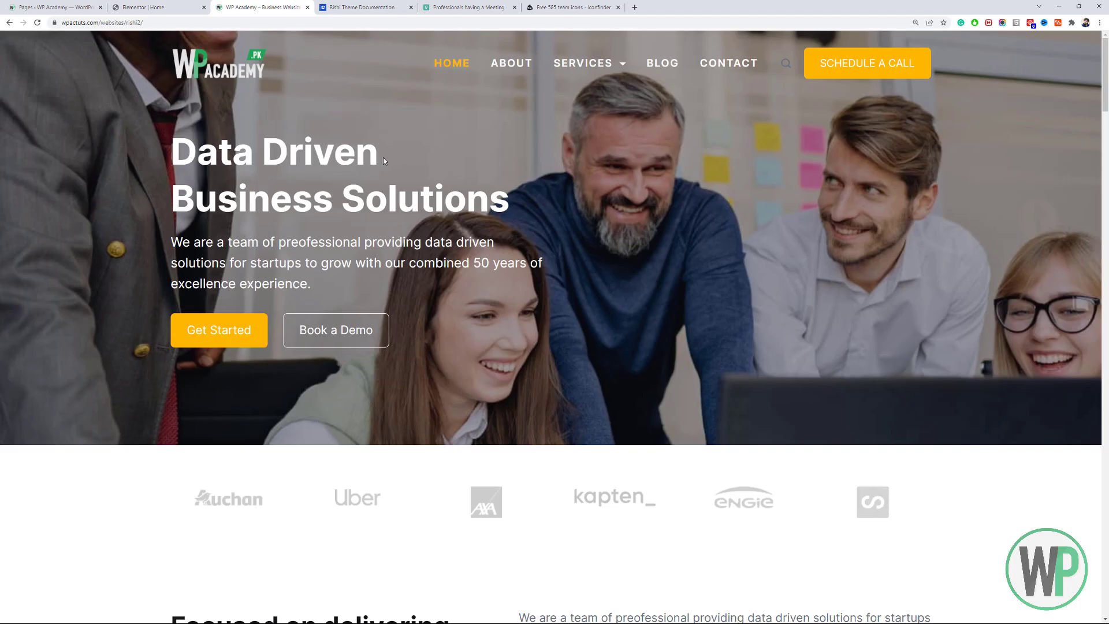
key("F5")
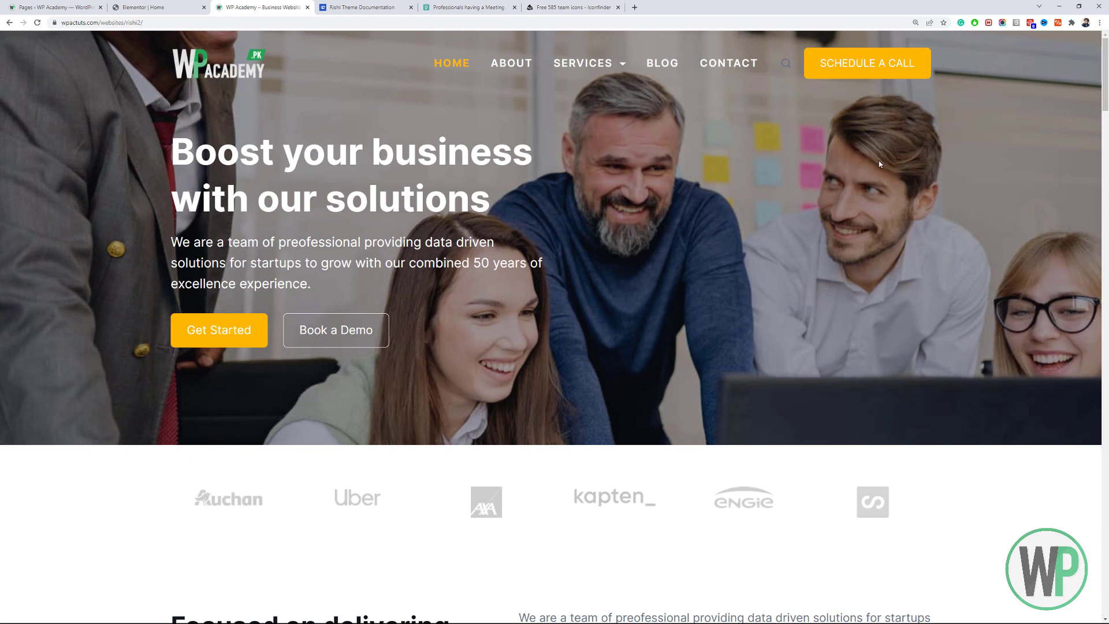
key("ctrl+plus")
key("ctrl+minus")
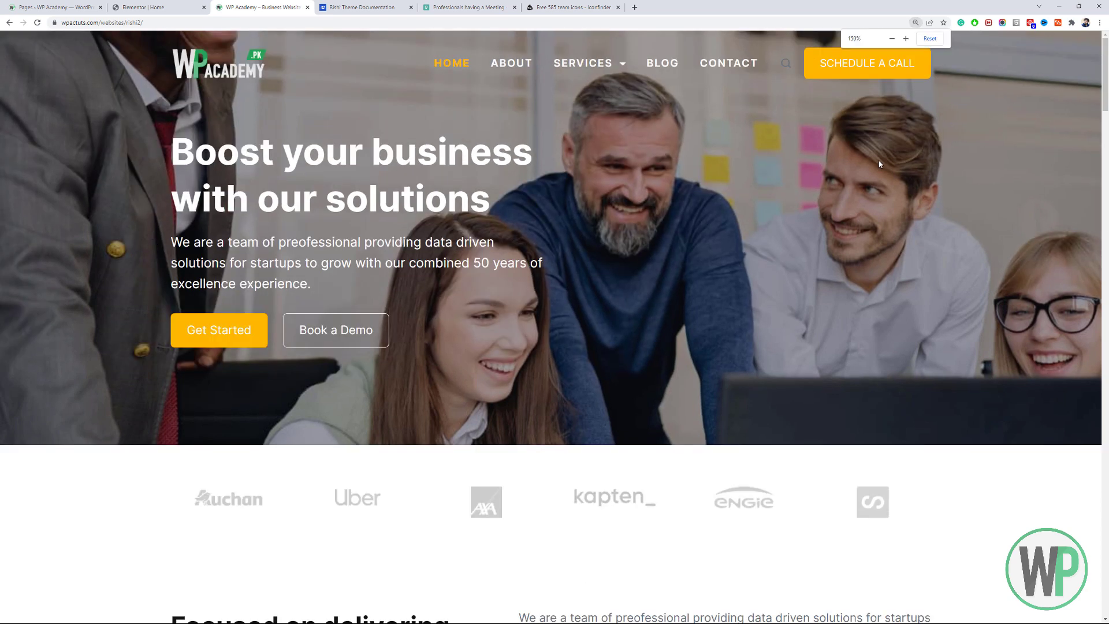
Compare the editor with the live site, reload it again and scroll through the homepage.
left_click(194, 4)
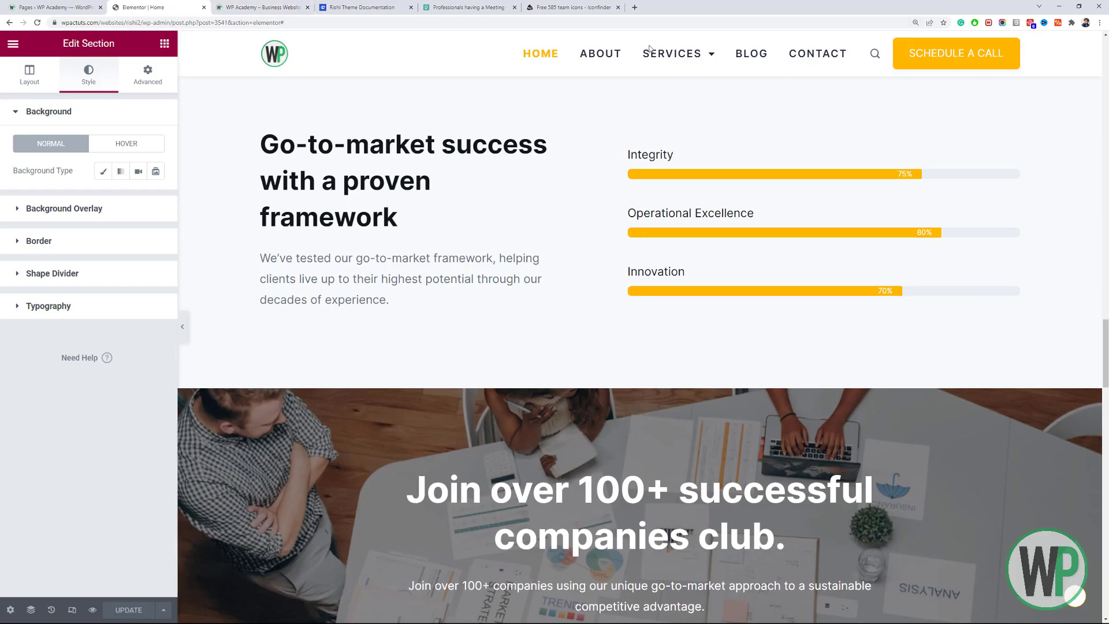
left_click_drag(1107, 329, 1107, 41)
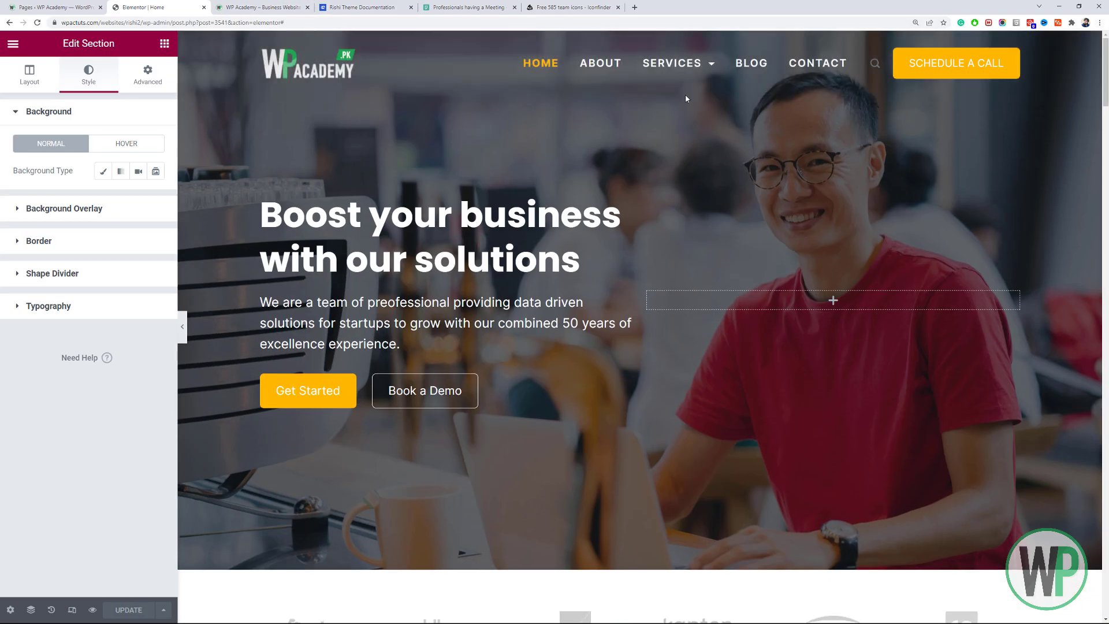
left_click(263, 7)
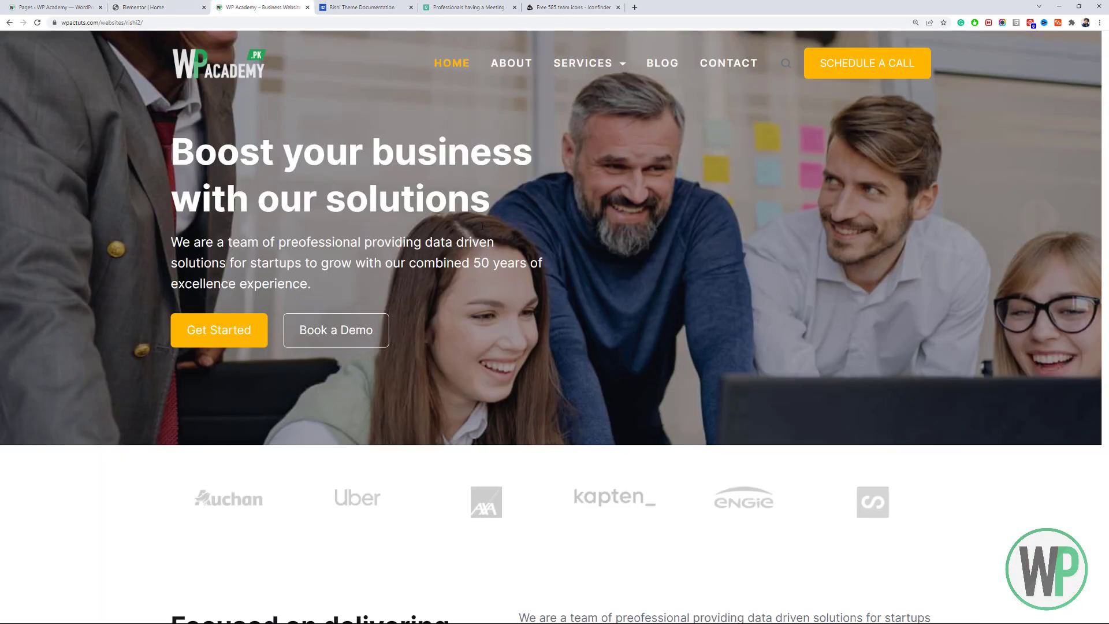
left_click(139, 6)
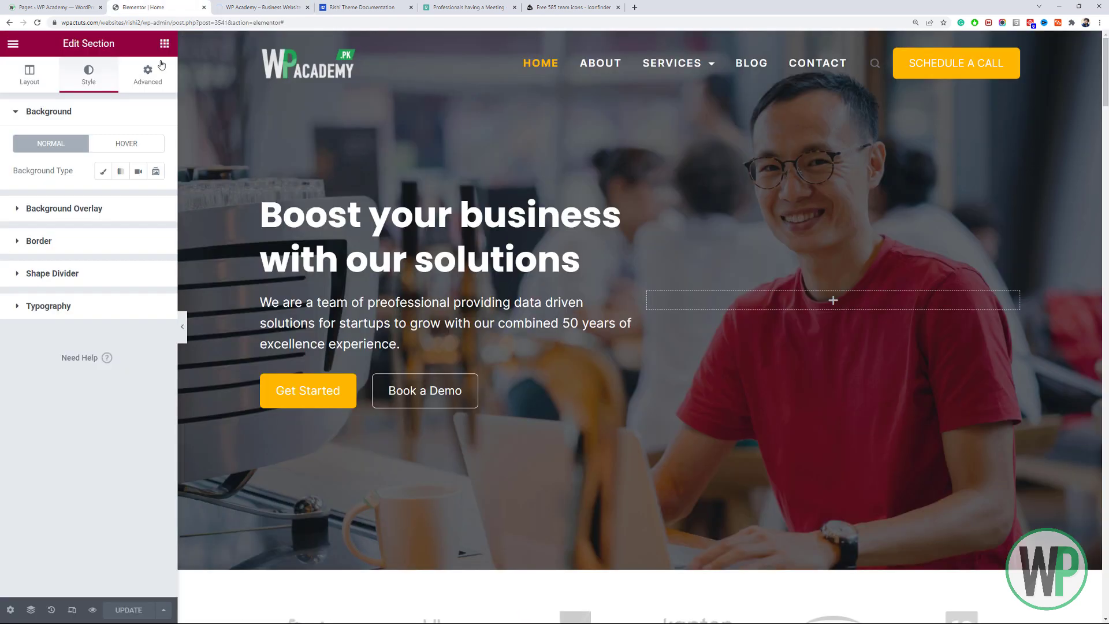
left_click(353, 7)
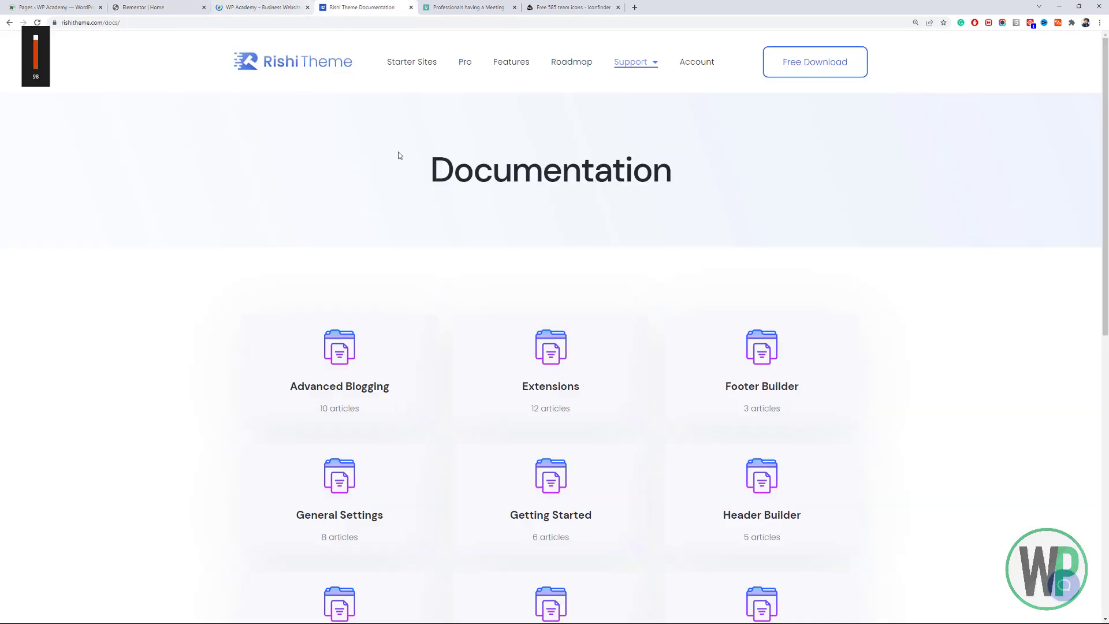
left_click(283, 8)
key("F5")
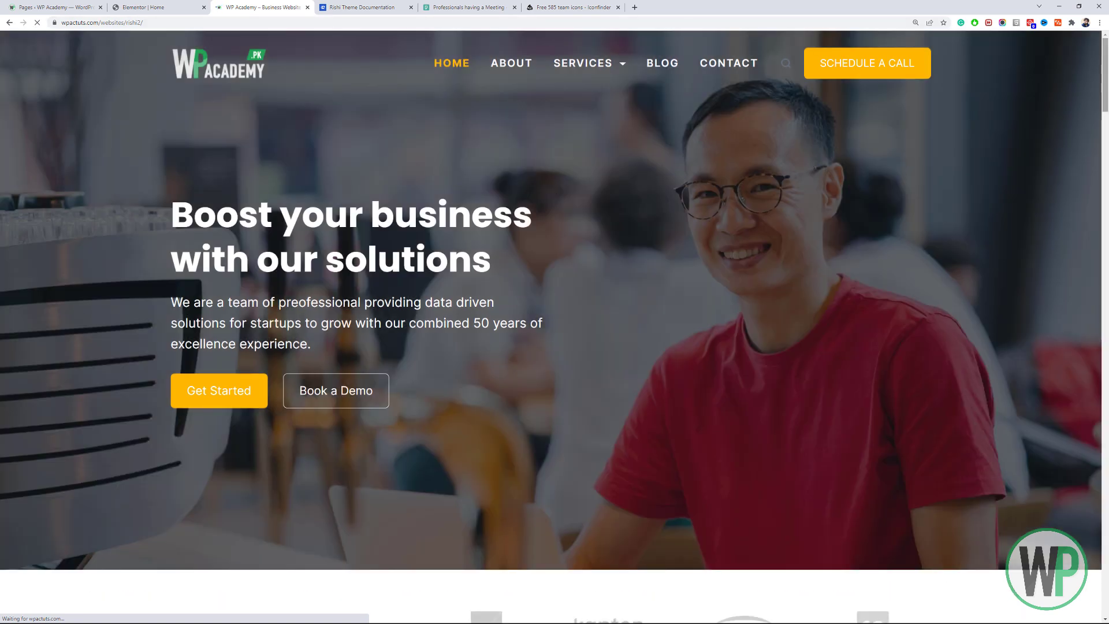
left_click_drag(1105, 62, 1107, 130)
Edit the Seamless Integration icon box and give its icon a theme global colour.
left_click(144, 5)
scroll(508, 297, "down", 15)
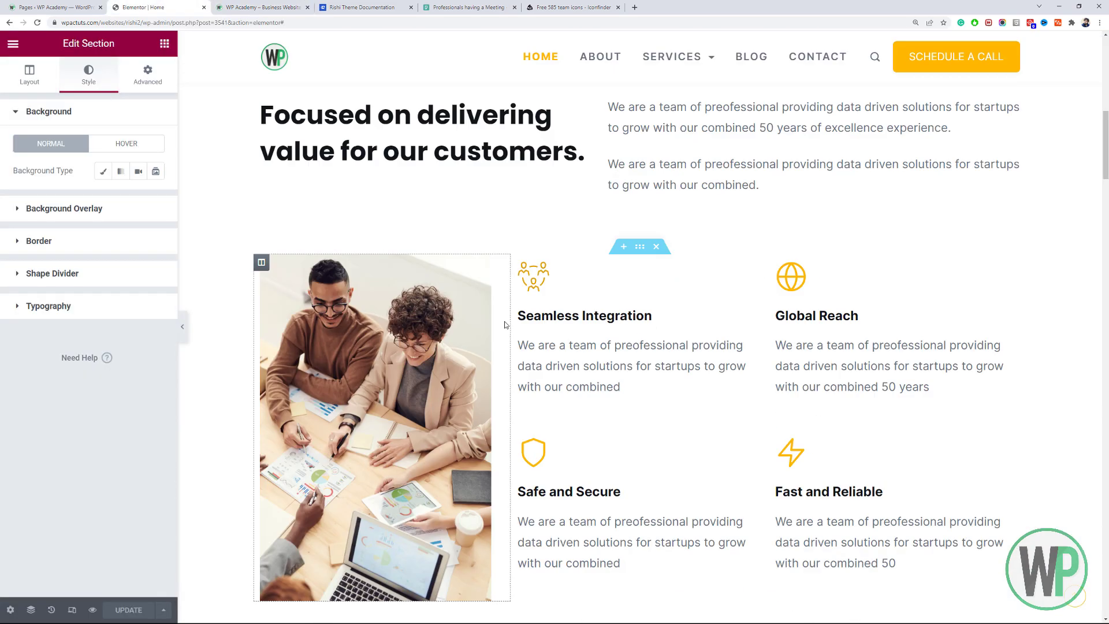
scroll(520, 173, "up", 6)
right_click(537, 143)
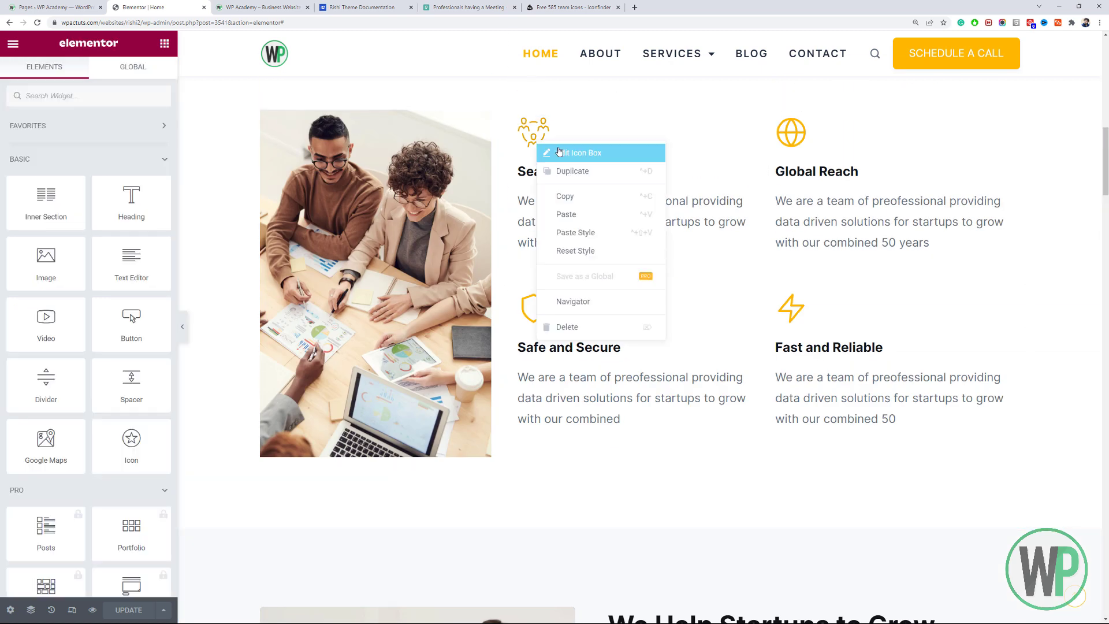
left_click(559, 151)
left_click(143, 171)
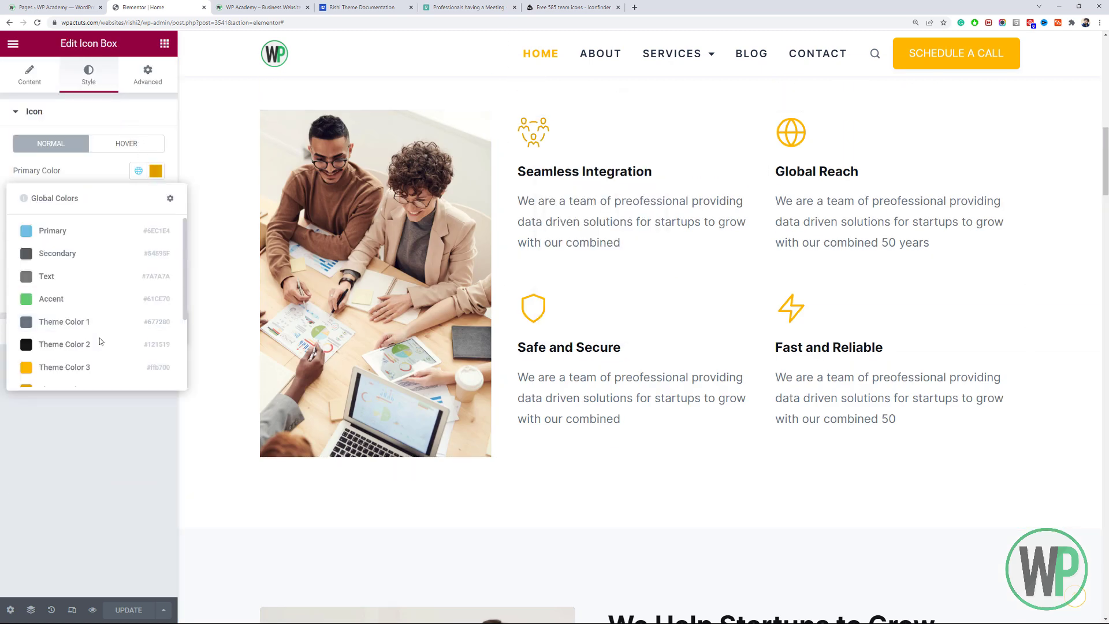
left_click(94, 367)
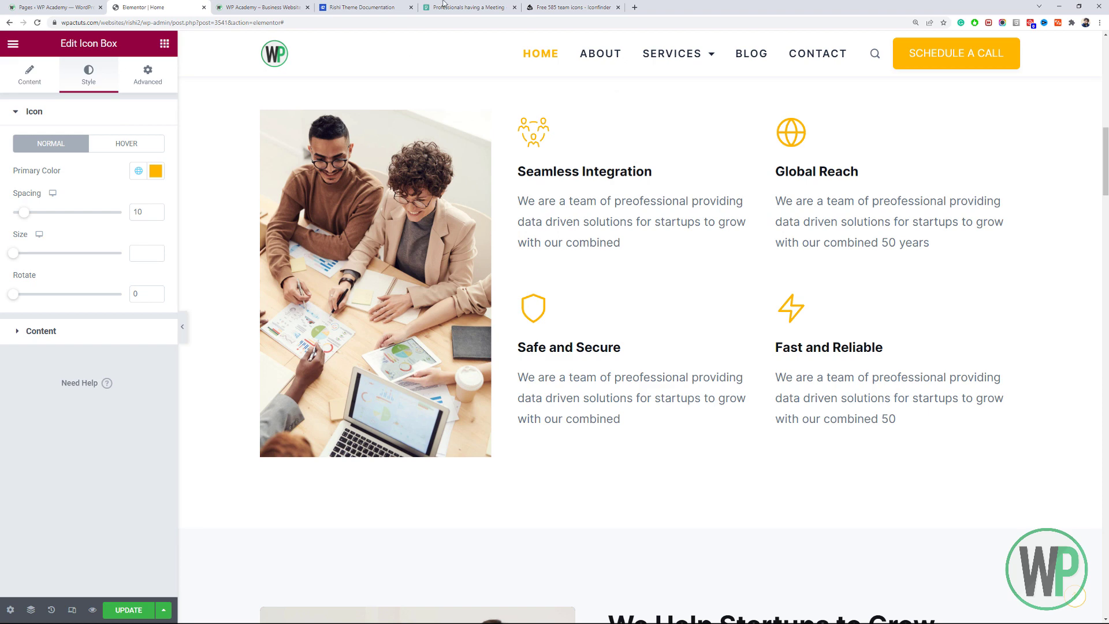
Download the three-person team icon from Iconfinder as an SVG.
left_click(571, 7)
scroll(708, 211, "down", 3)
scroll(708, 211, "down", 1)
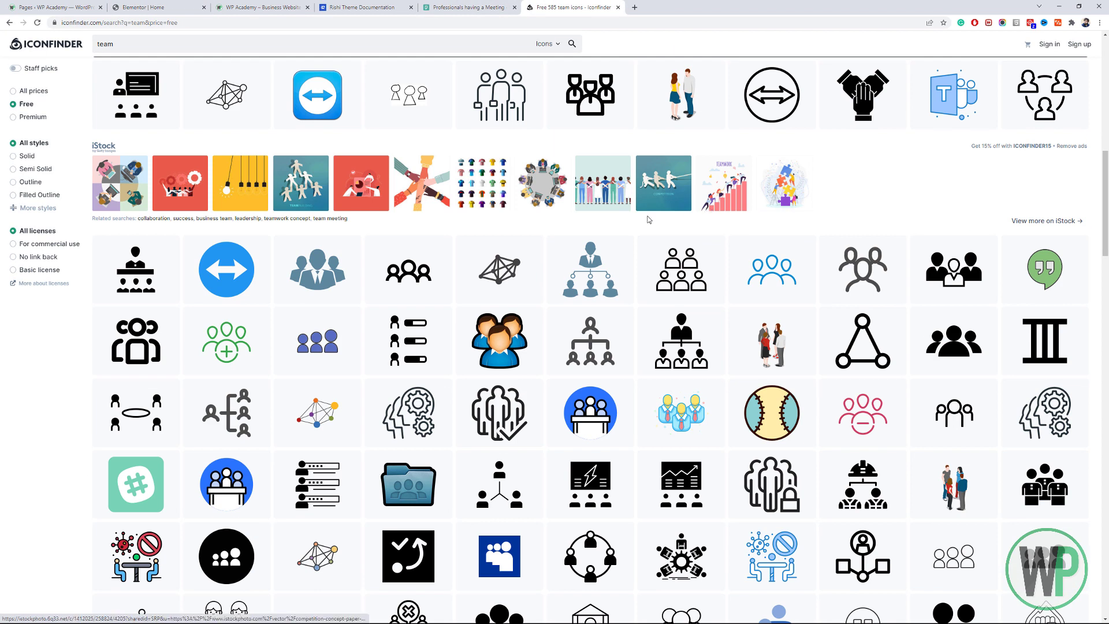
left_click(607, 109)
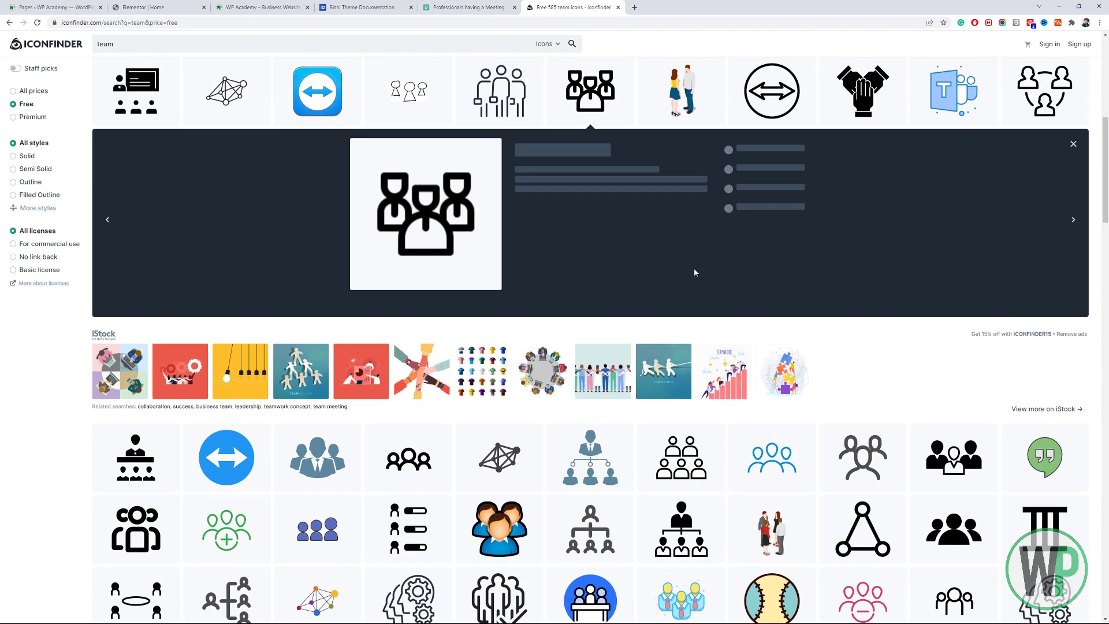
left_click(376, 214)
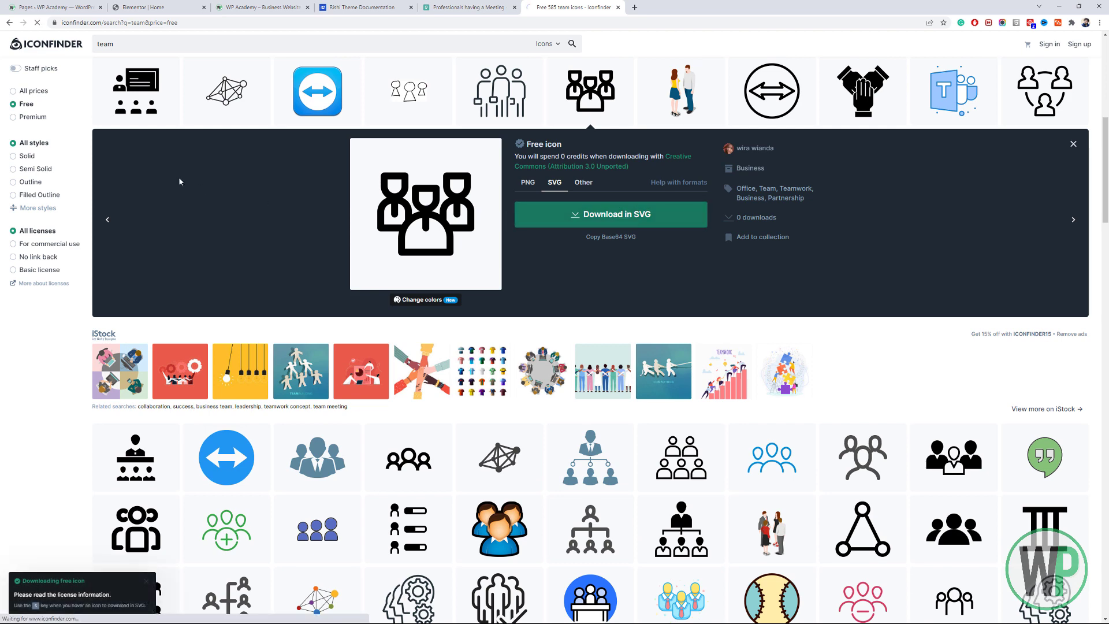
Upload the team SVG through Insert Media and set it as the icon box's icon.
left_click(128, 7)
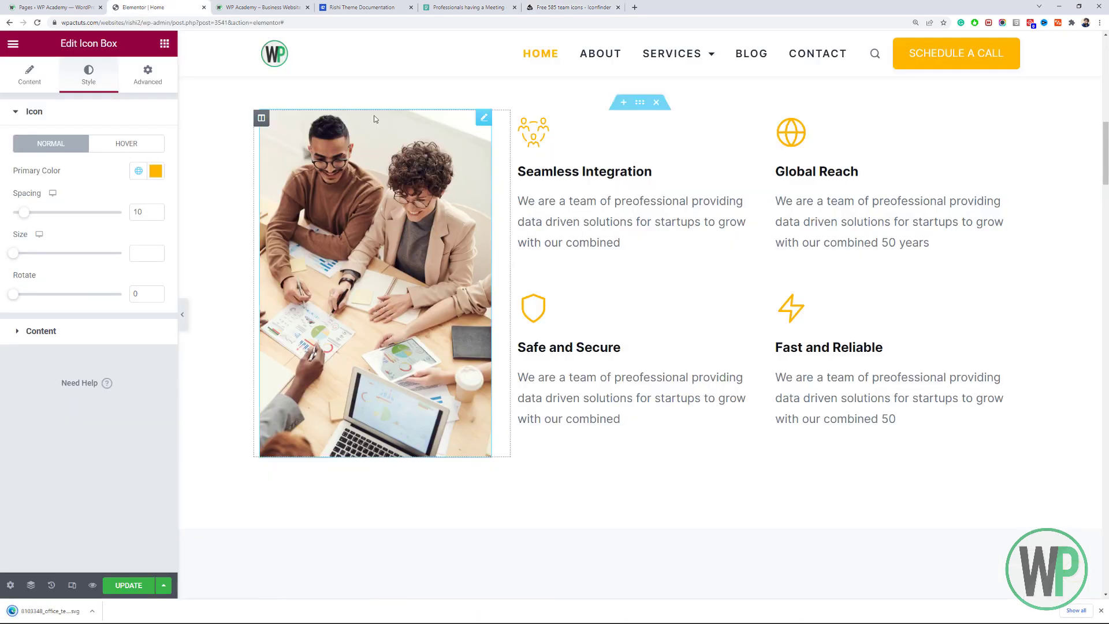
left_click(51, 81)
left_click(127, 213)
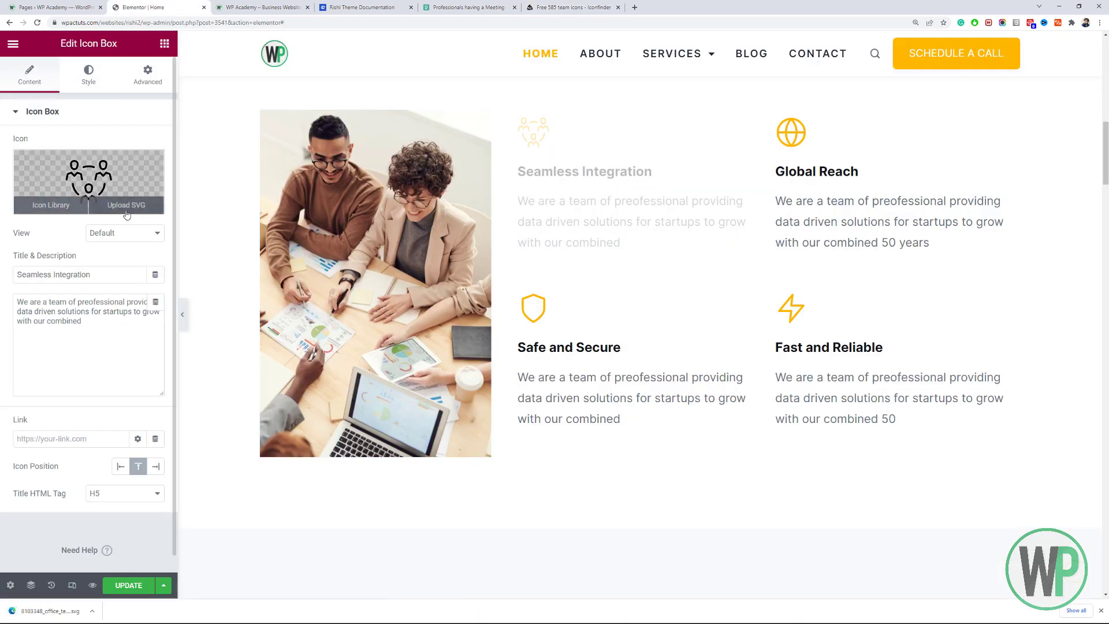
left_click_drag(74, 614, 294, 352)
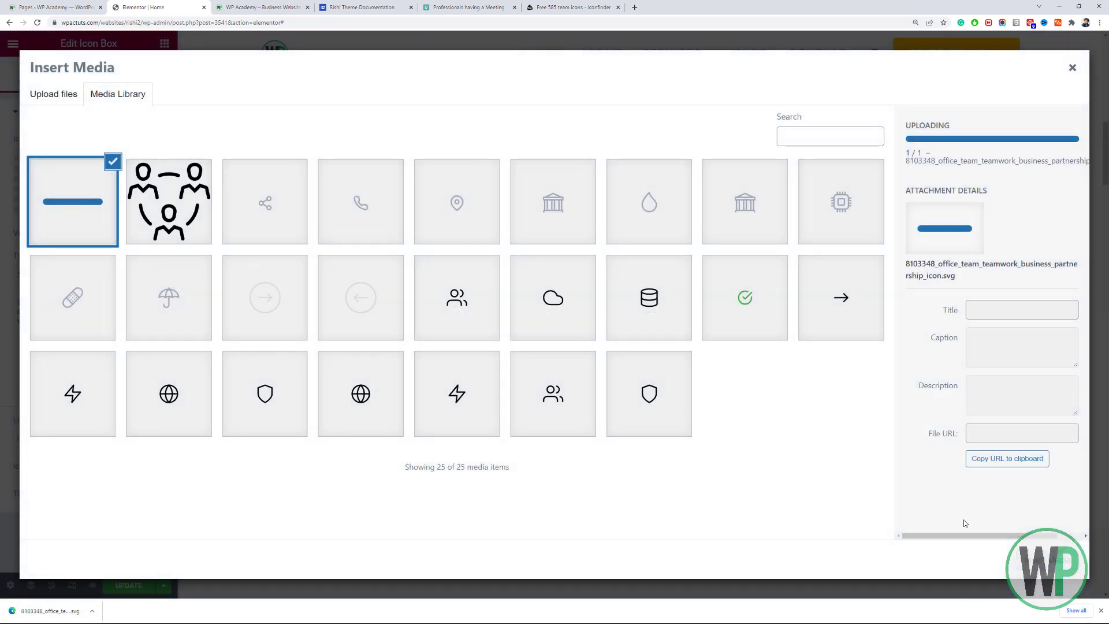
left_click(1045, 564)
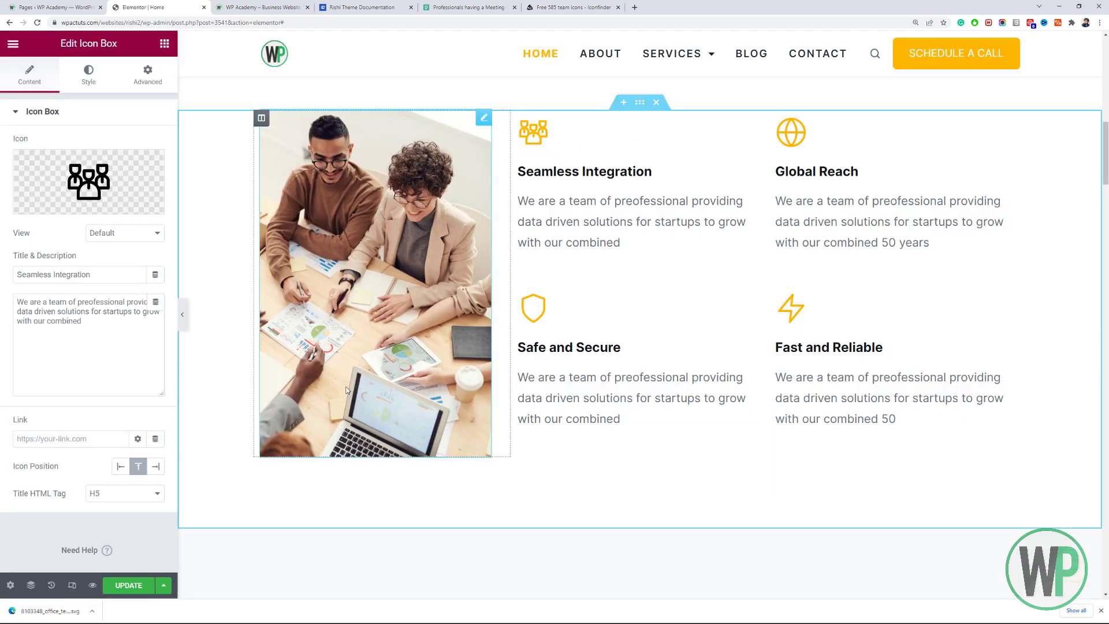
Save the page with Update and scroll to review the result.
left_click(142, 585)
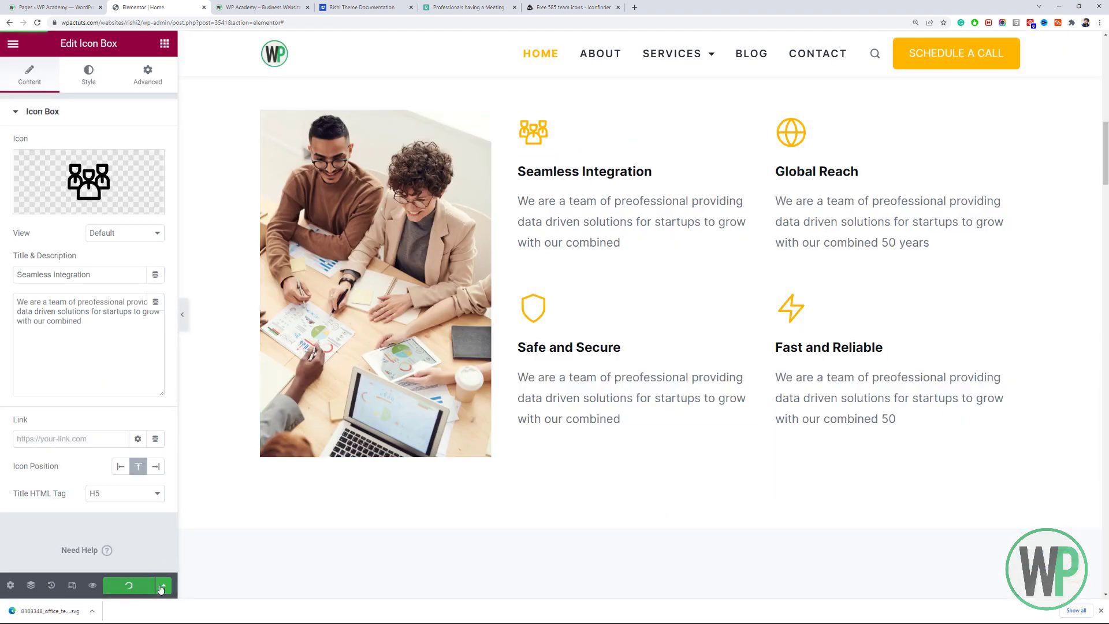
left_click(1099, 611)
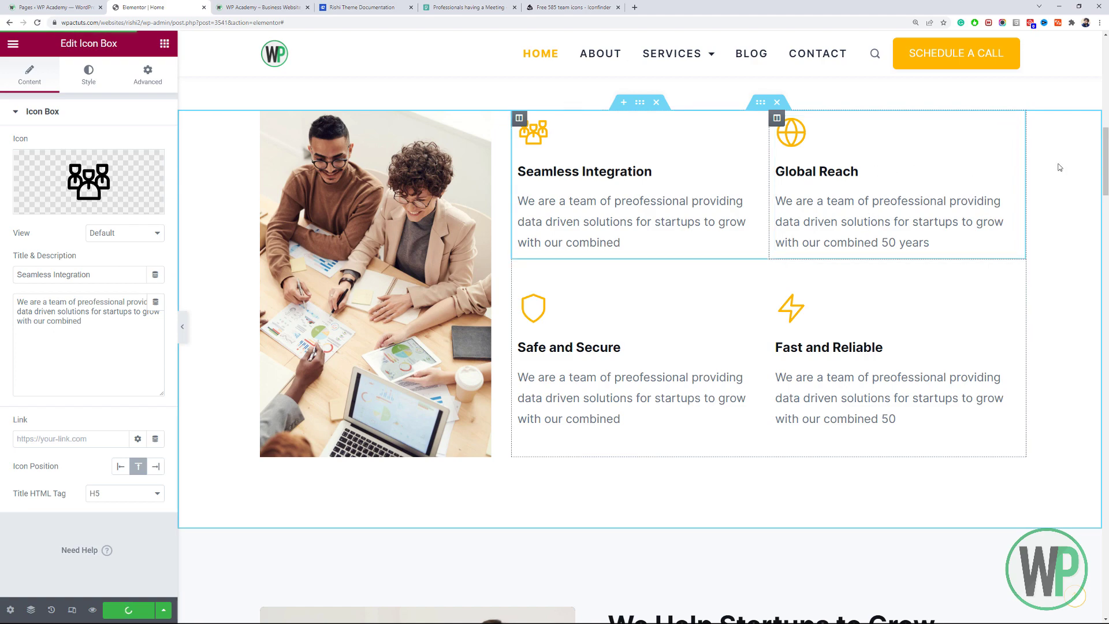
scroll(515, 177, "down", 10)
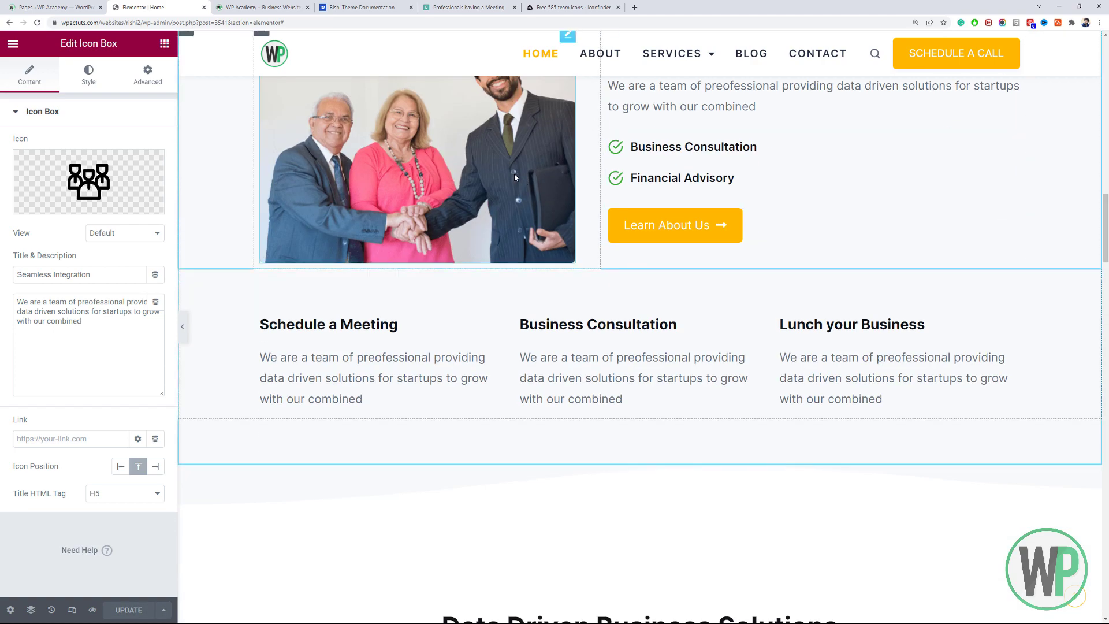
scroll(507, 192, "up", 6)
scroll(514, 200, "down", 6)
left_click_drag(1105, 254, 1105, 471)
left_click(942, 240)
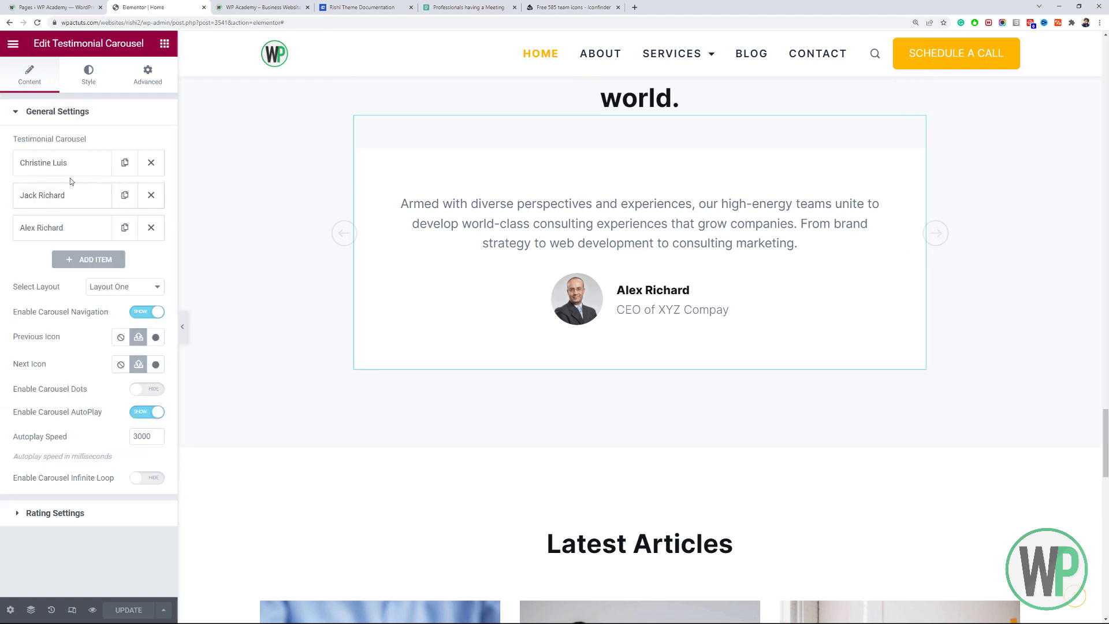
right_click(507, 205)
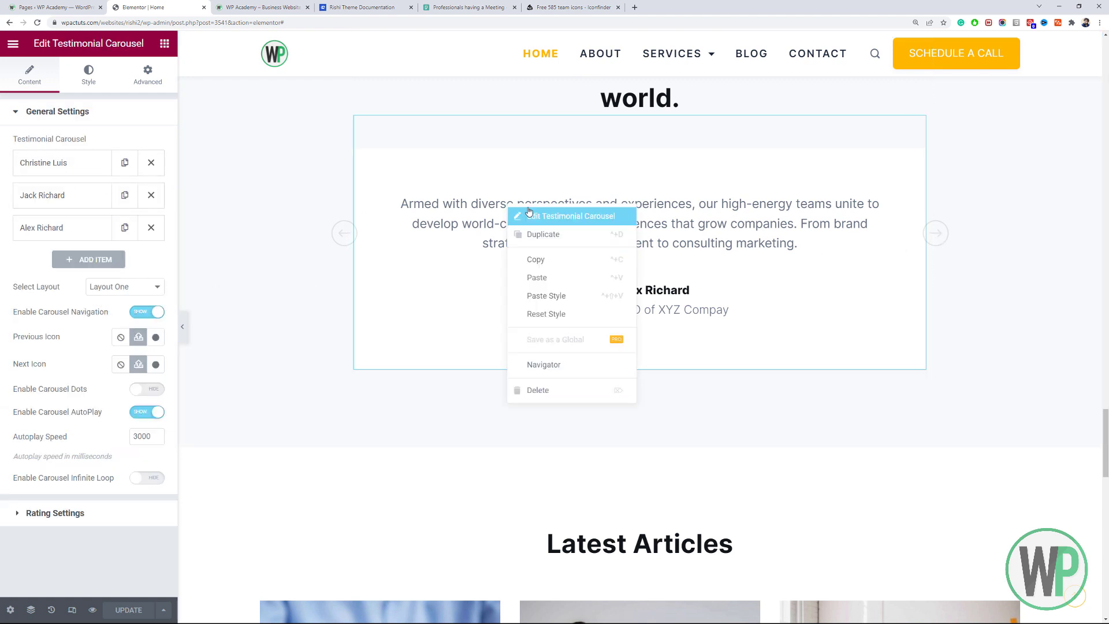
key("Escape")
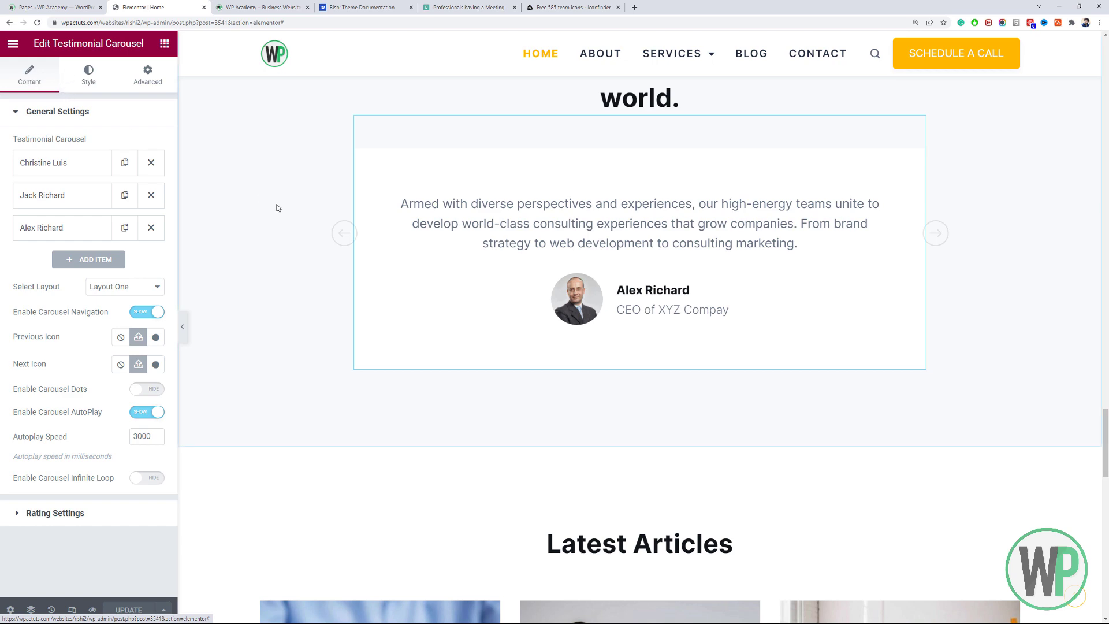
scroll(271, 208, "down", 7)
scroll(266, 207, "up", 5)
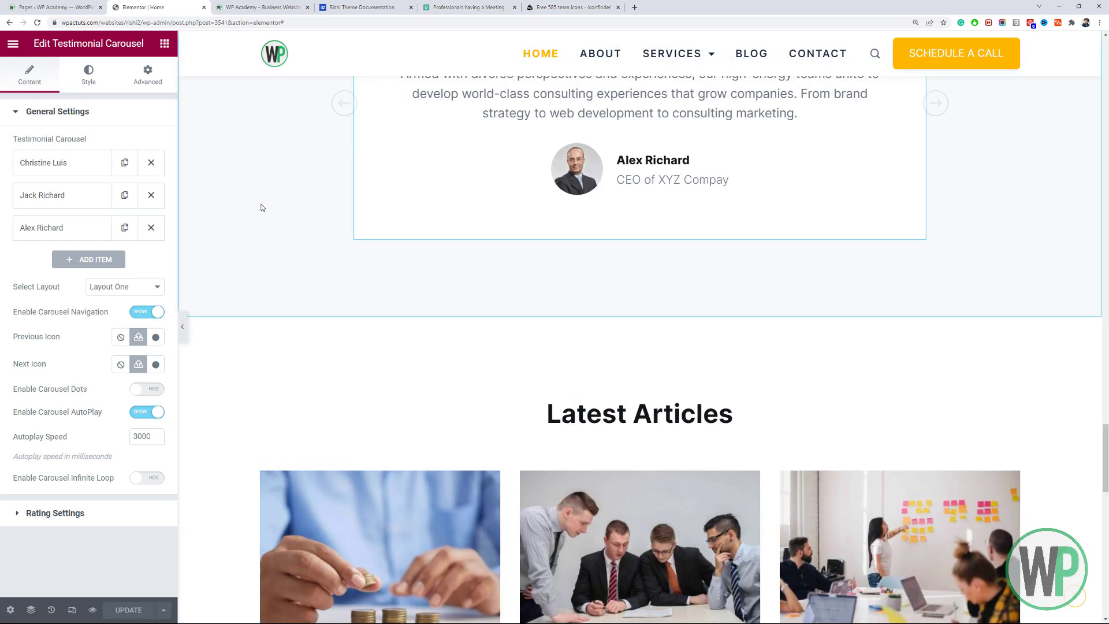
left_click(43, 164)
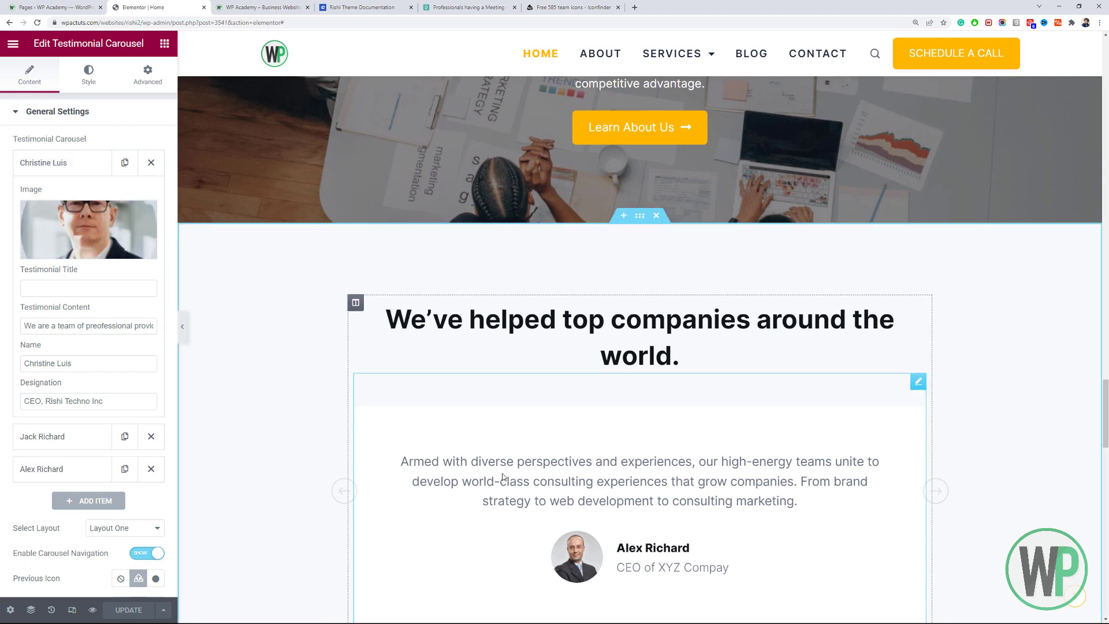
scroll(502, 476, "down", 4)
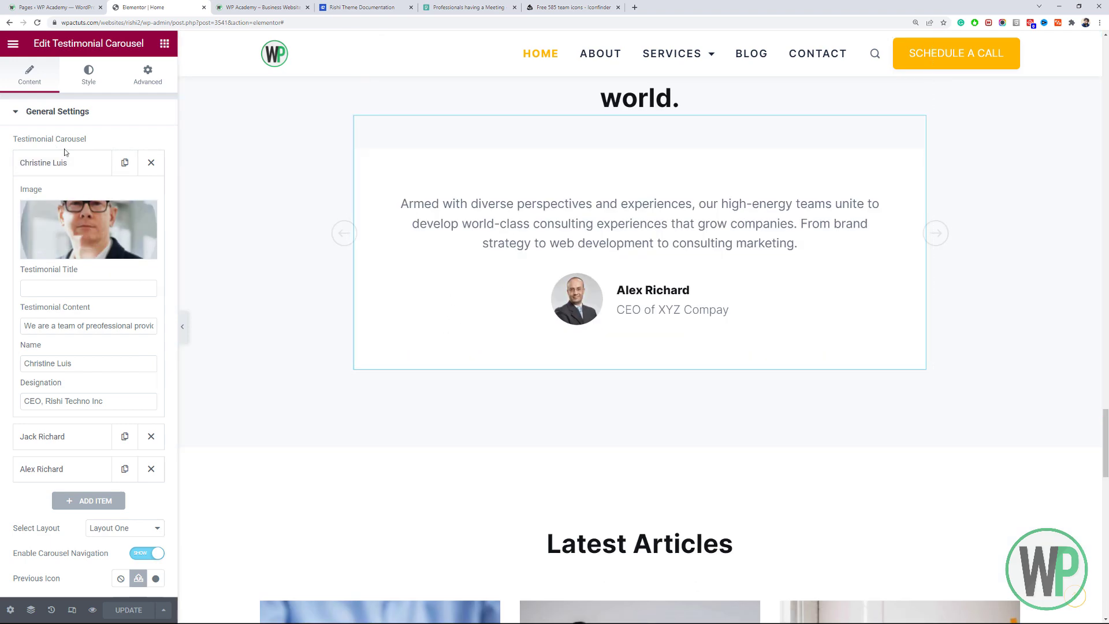
left_click(78, 162)
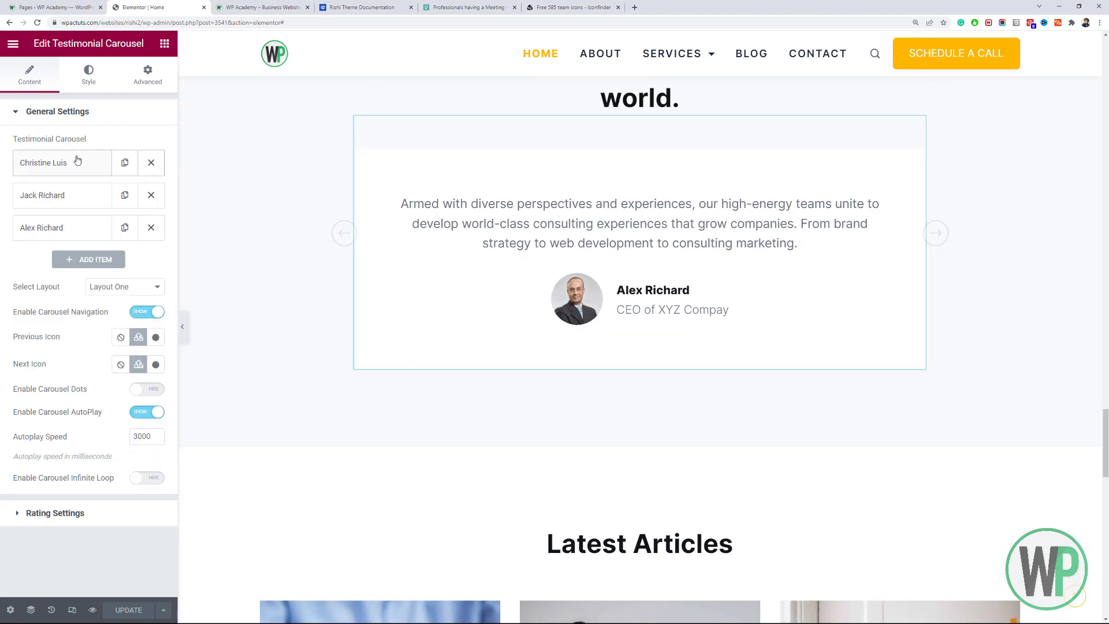
Set the carousel's infinite loop to Show and enable star ratings.
left_click(148, 477)
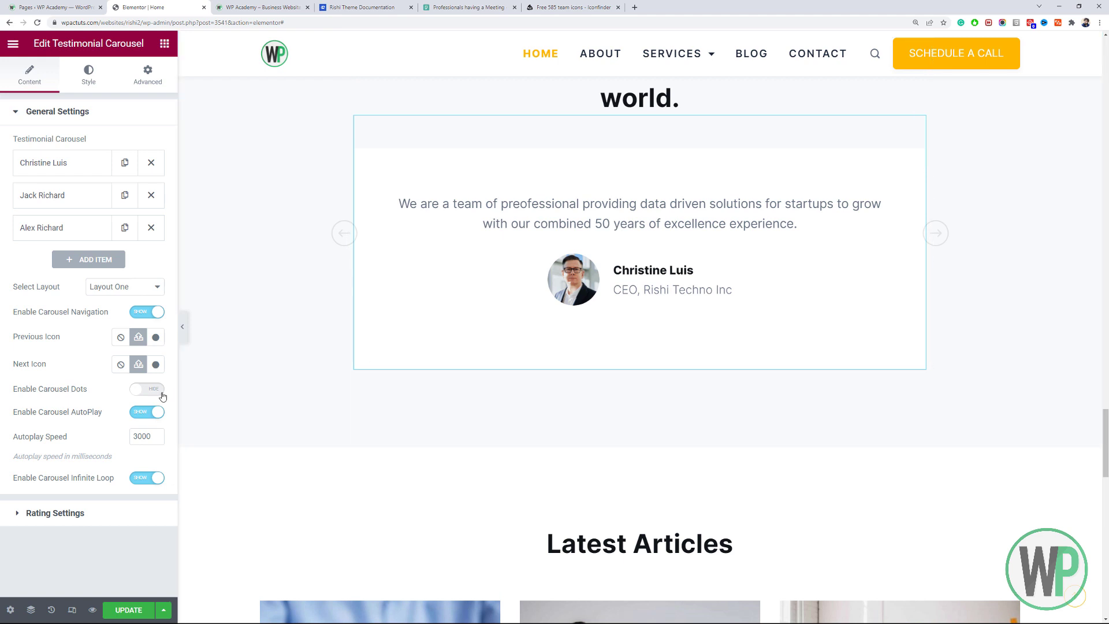
left_click(119, 512)
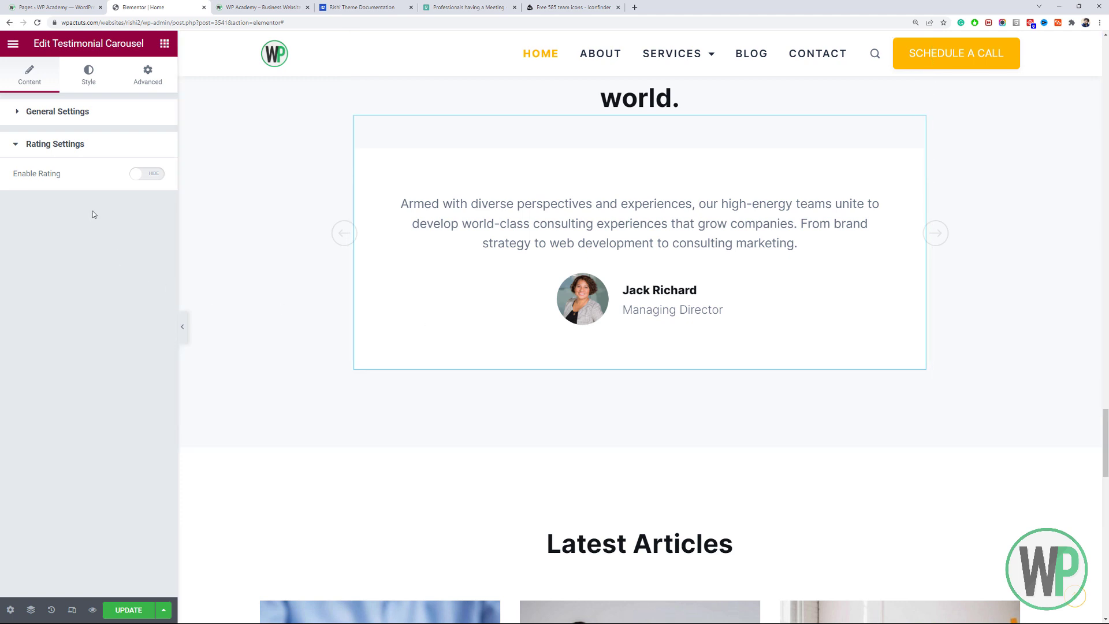
left_click(152, 174)
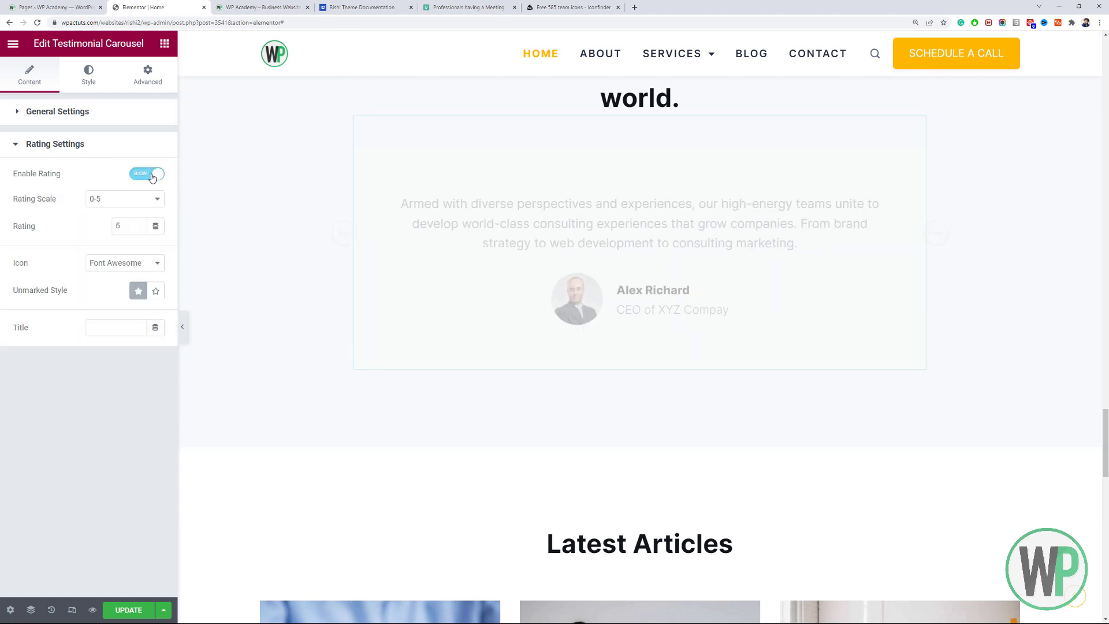
left_click(97, 113)
Delete the duplicate dark 'Join over 100+ successful companies club' section below Latest Articles.
left_click(89, 77)
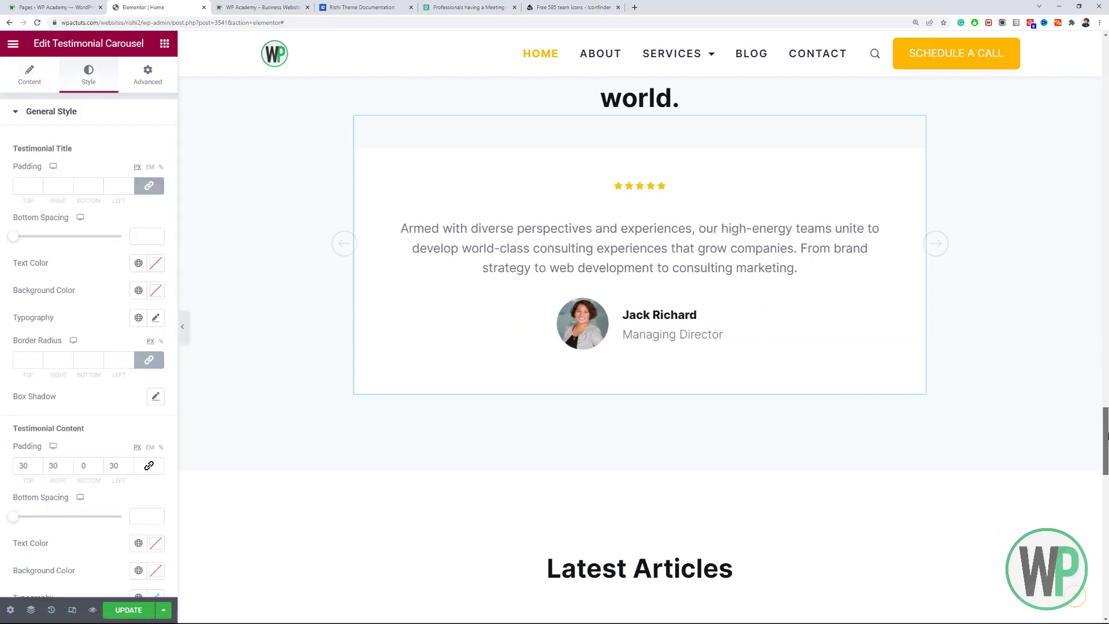
left_click_drag(1105, 432, 1107, 369)
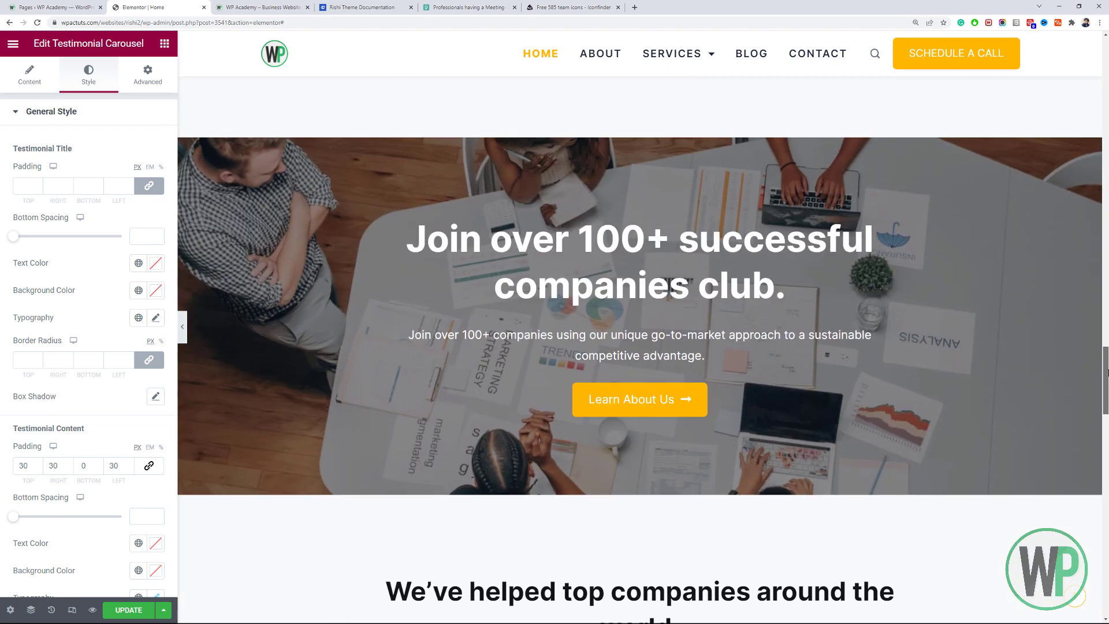
scroll(809, 363, "down", 15)
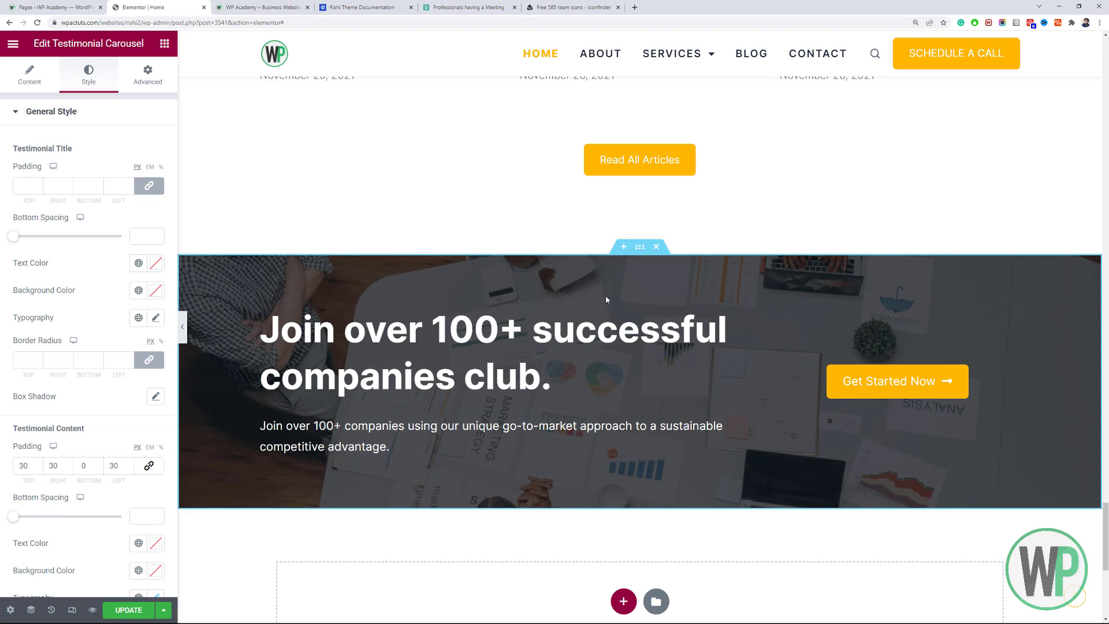
left_click(656, 246)
mouse_move(1107, 546)
left_mouse_down()
mouse_move(1106, 491)
mouse_move(1107, 525)
left_mouse_up()
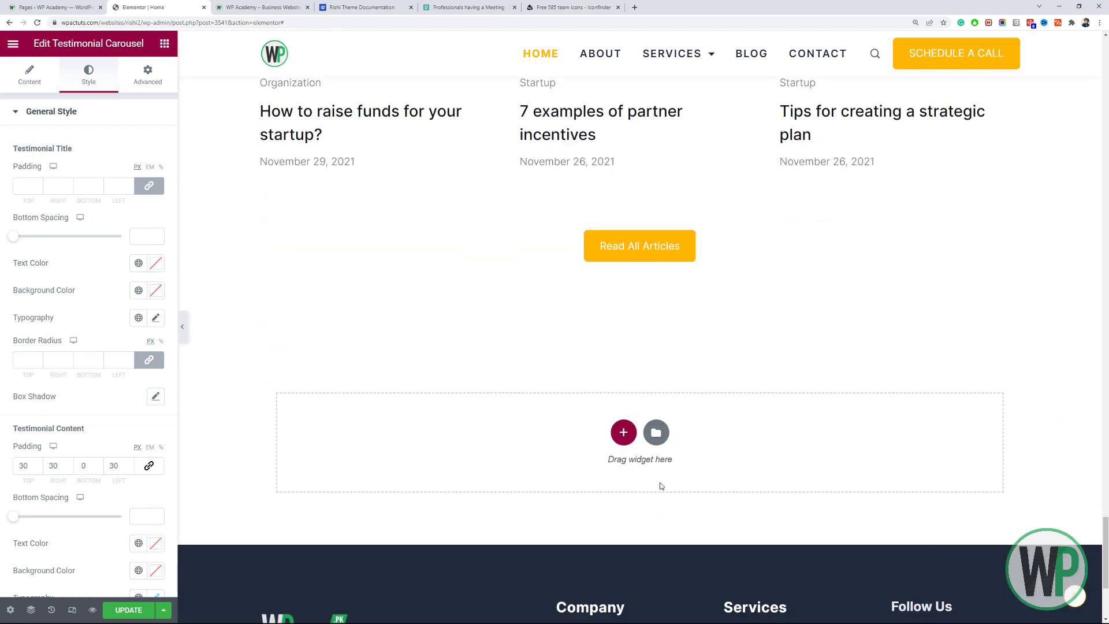
left_click(622, 434)
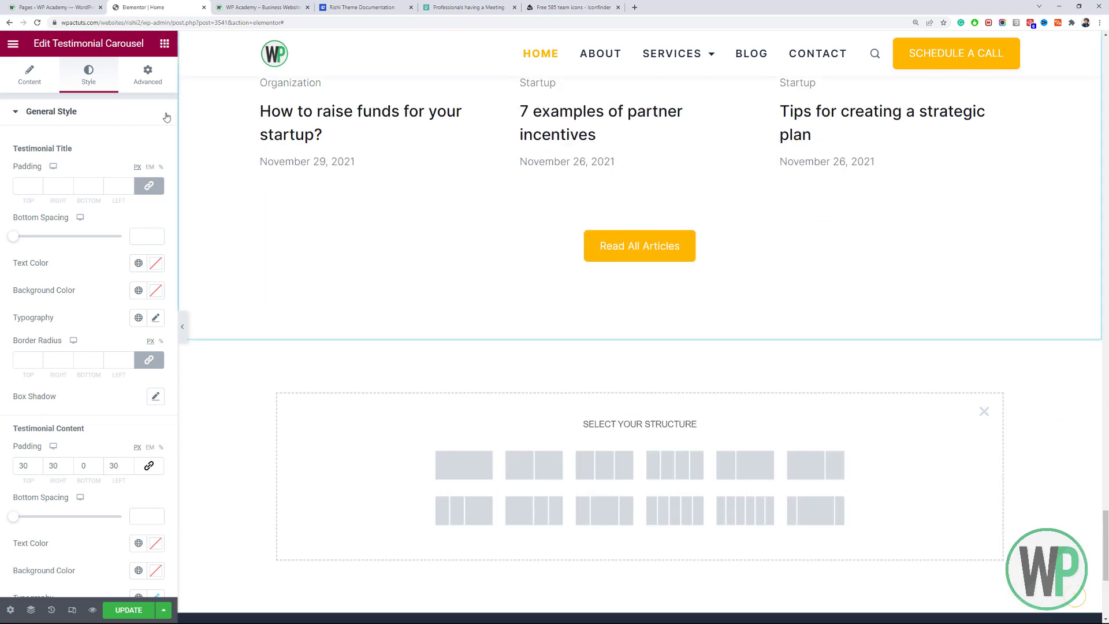
Bring up the widget panel and collapse the PRO widget category.
left_click(165, 44)
scroll(35, 260, "down", 3)
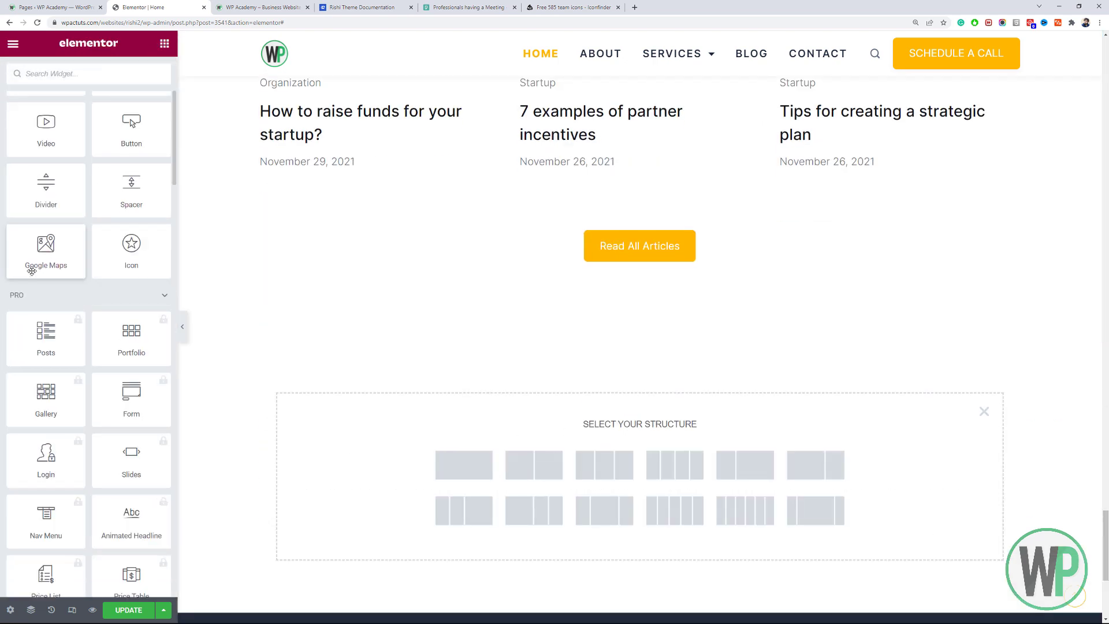
left_click(125, 289)
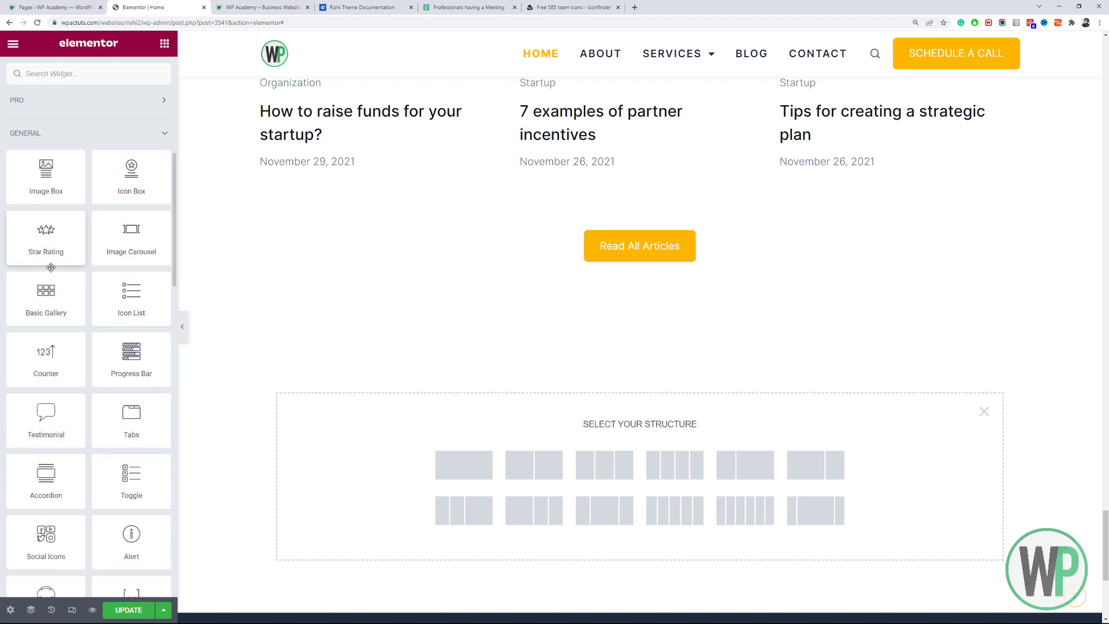
Scroll to the page bottom and close the empty 'Select Your Structure' box above the footer.
scroll(106, 264, "down", 10)
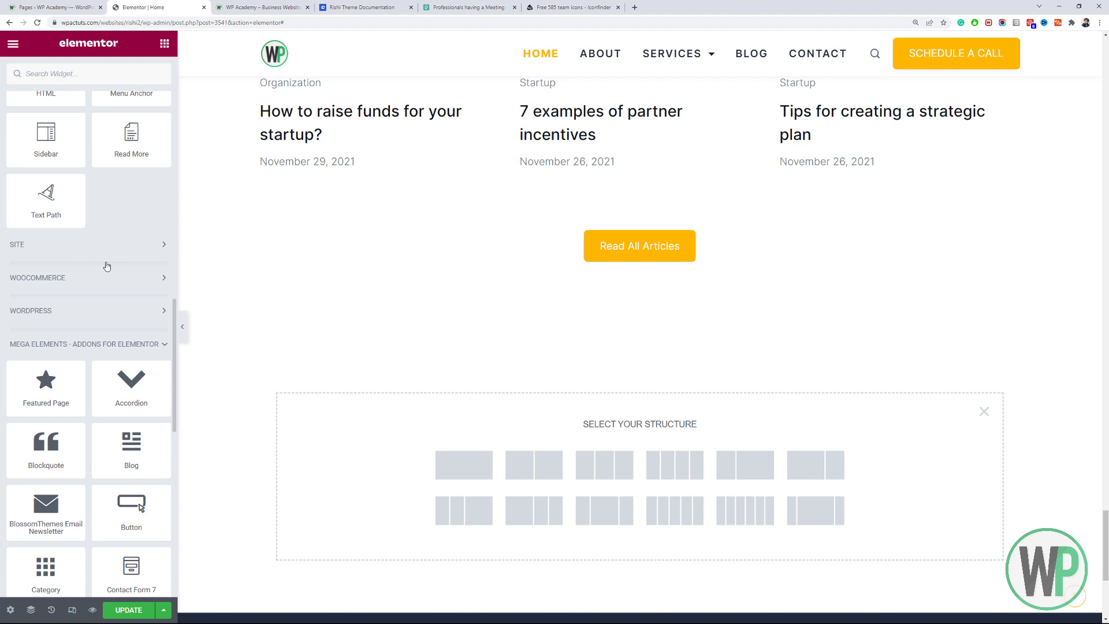
scroll(106, 266, "down", 3)
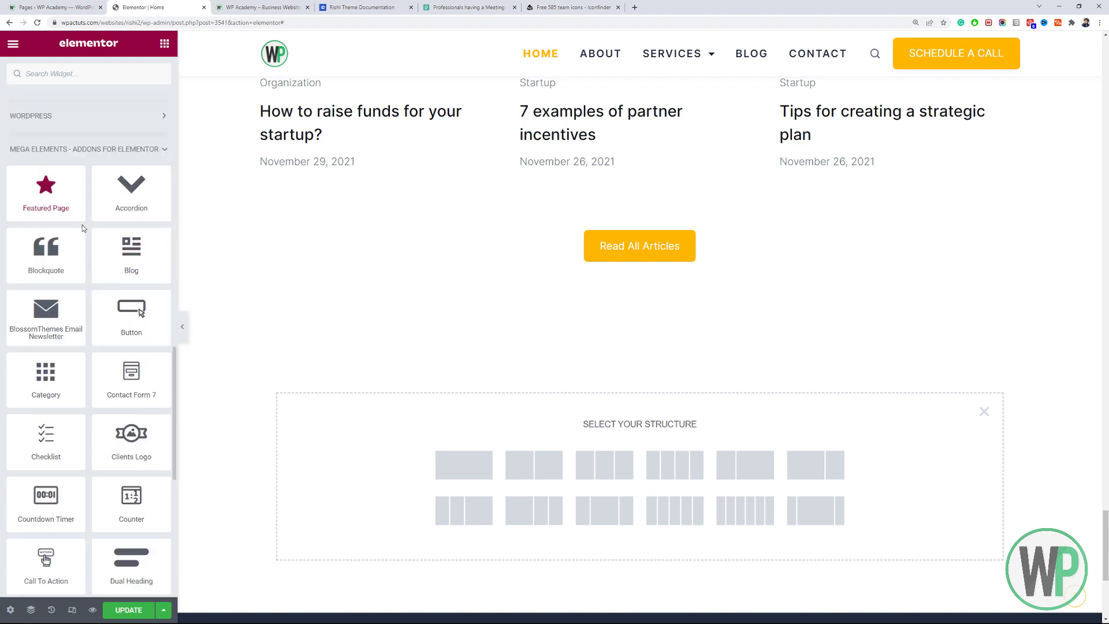
scroll(124, 315, "down", 5)
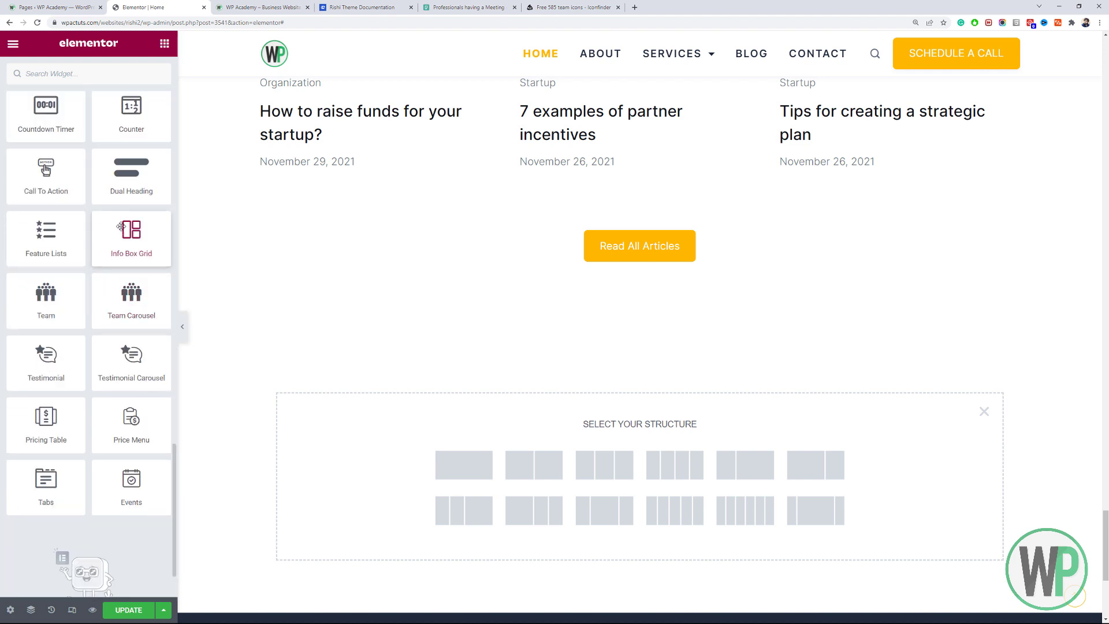
scroll(110, 225, "up", 6)
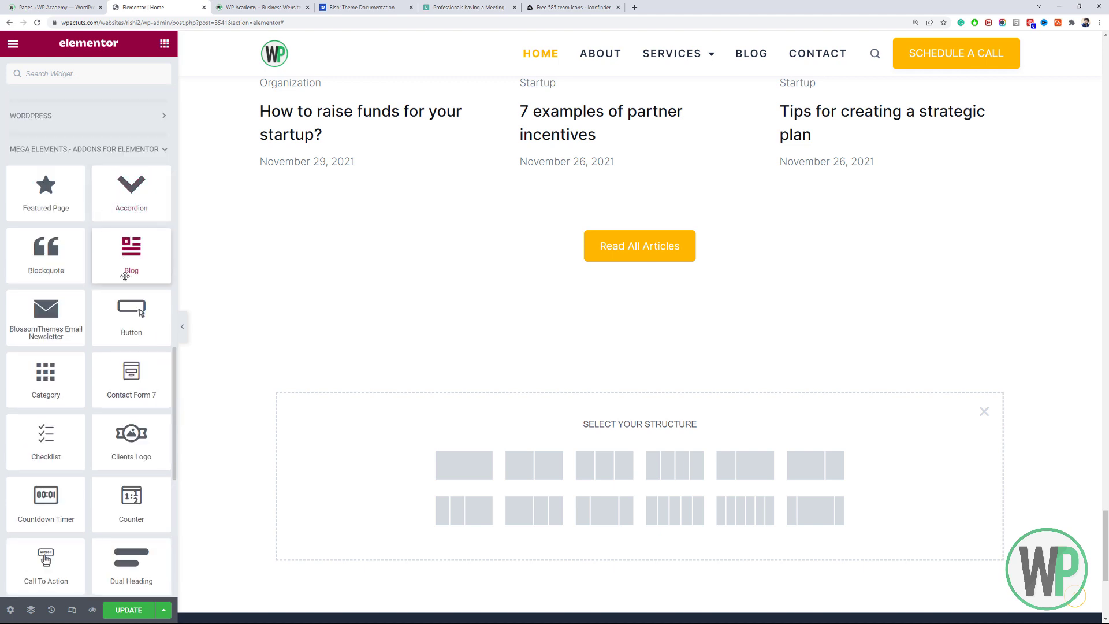
scroll(130, 286, "down", 3)
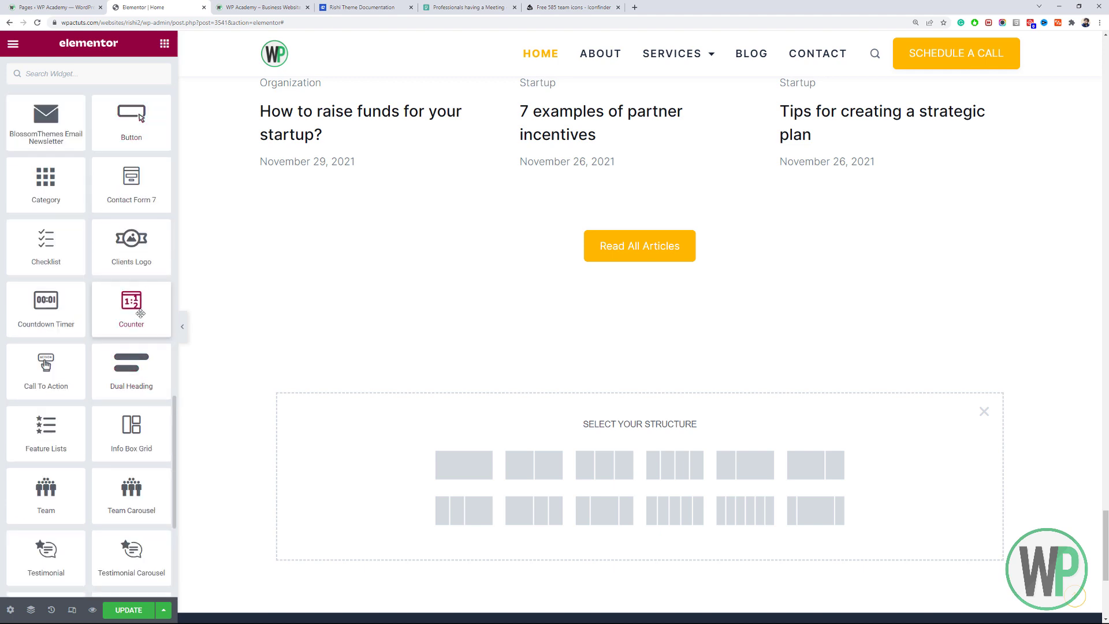
scroll(105, 390, "down", 2)
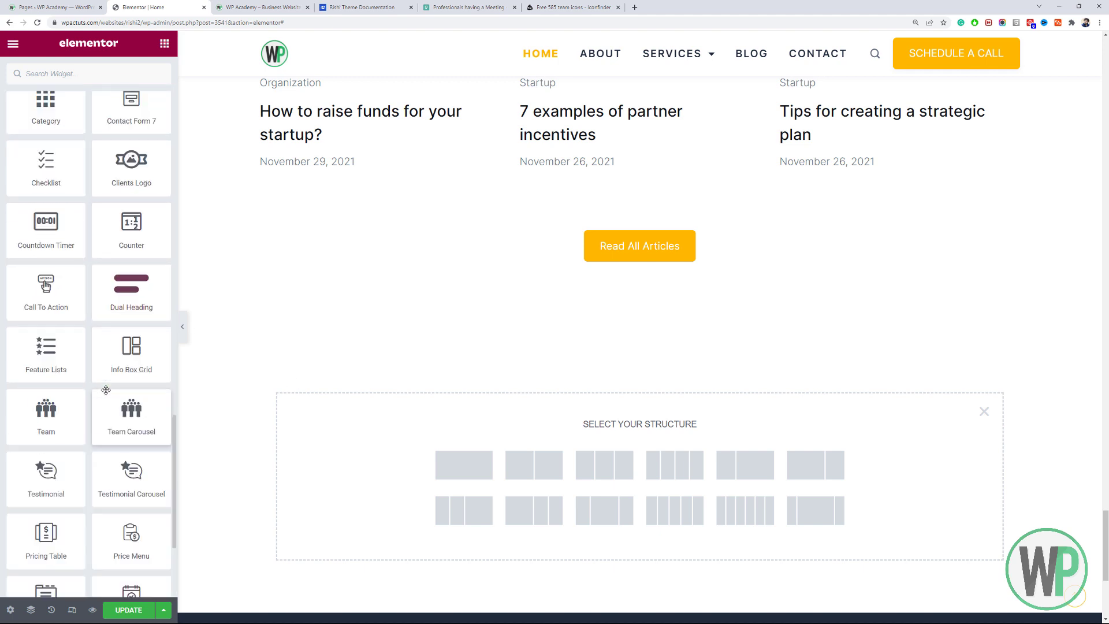
scroll(105, 389, "down", 4)
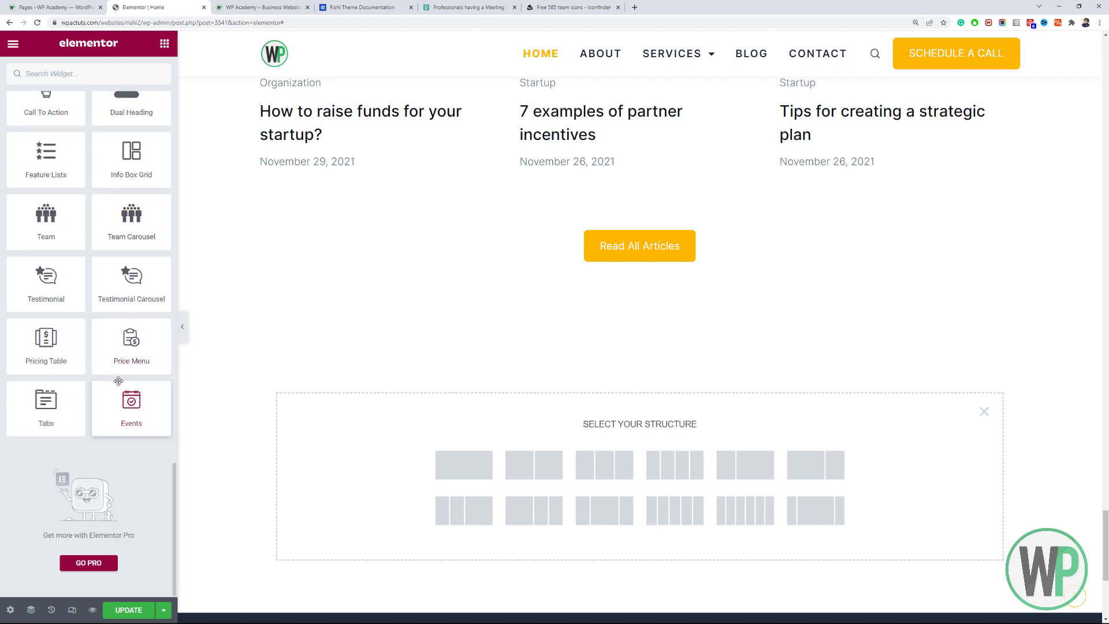
scroll(119, 382, "up", 3)
scroll(92, 404, "down", 4)
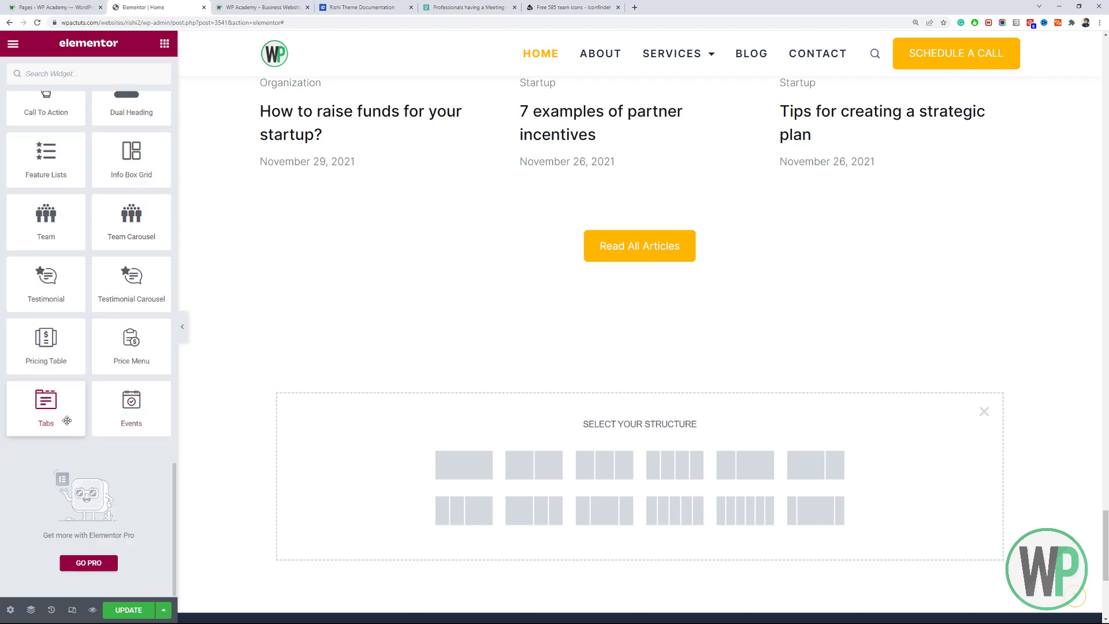
scroll(109, 325, "up", 10)
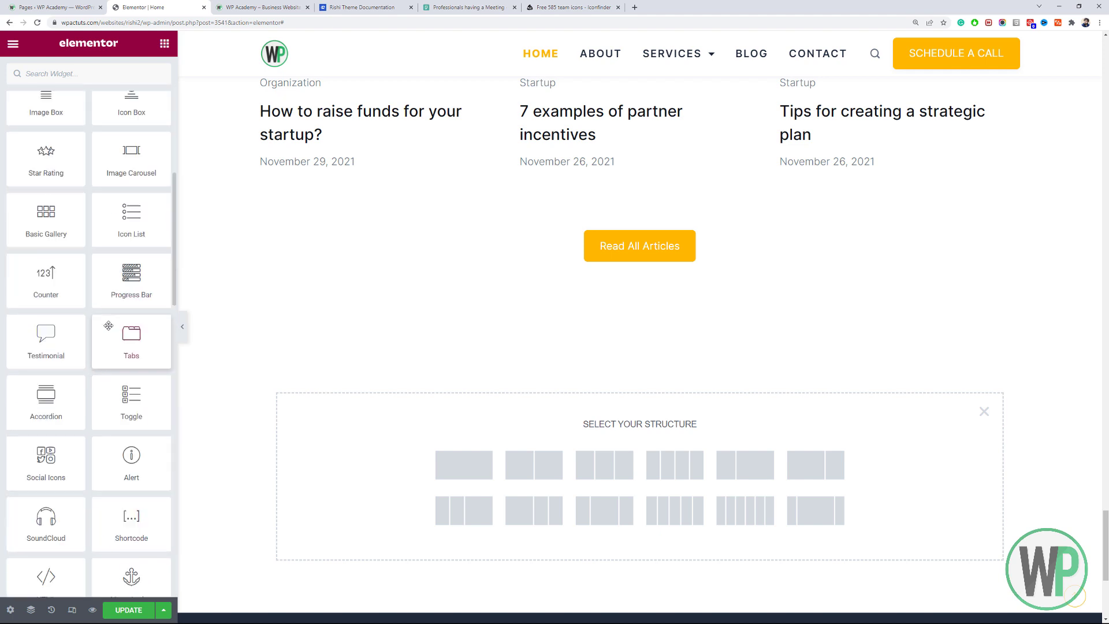
scroll(109, 325, "up", 8)
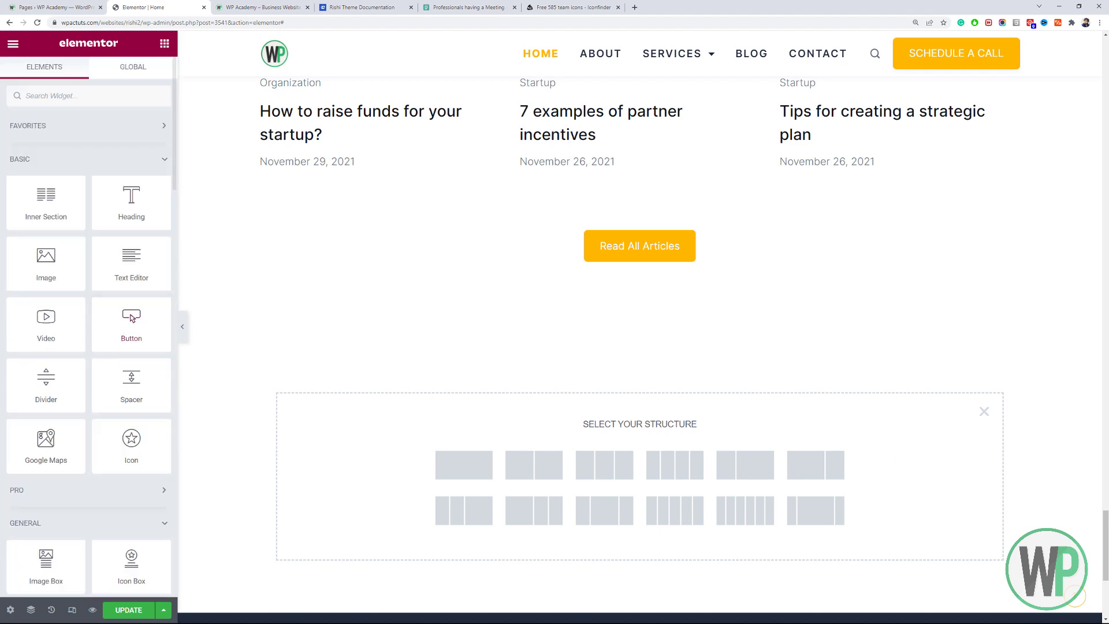
left_click_drag(1106, 542, 1108, 58)
left_click(984, 189)
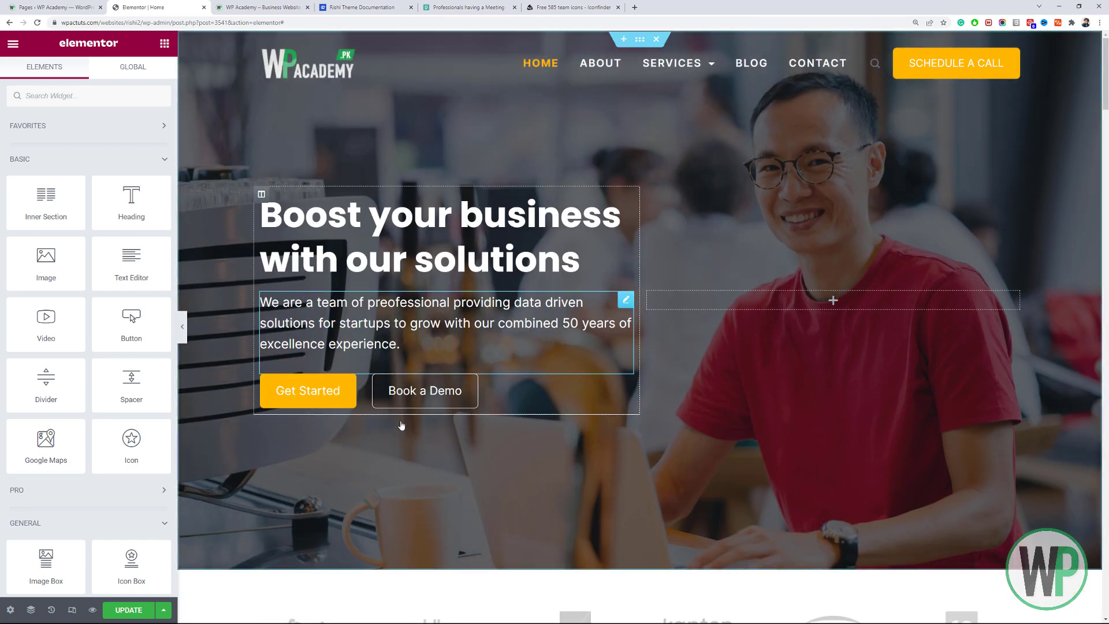
Save the homepage with Ctrl+S, close the Elementor Home tab and return to Pages.
key("ctrl+s")
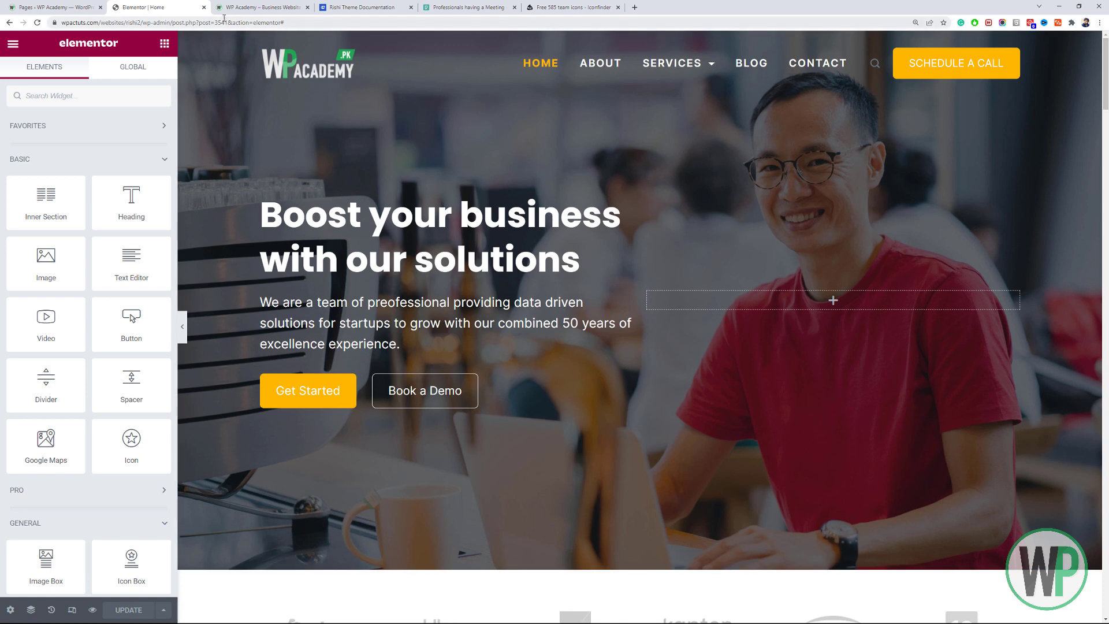
left_click(203, 7)
left_click(55, 7)
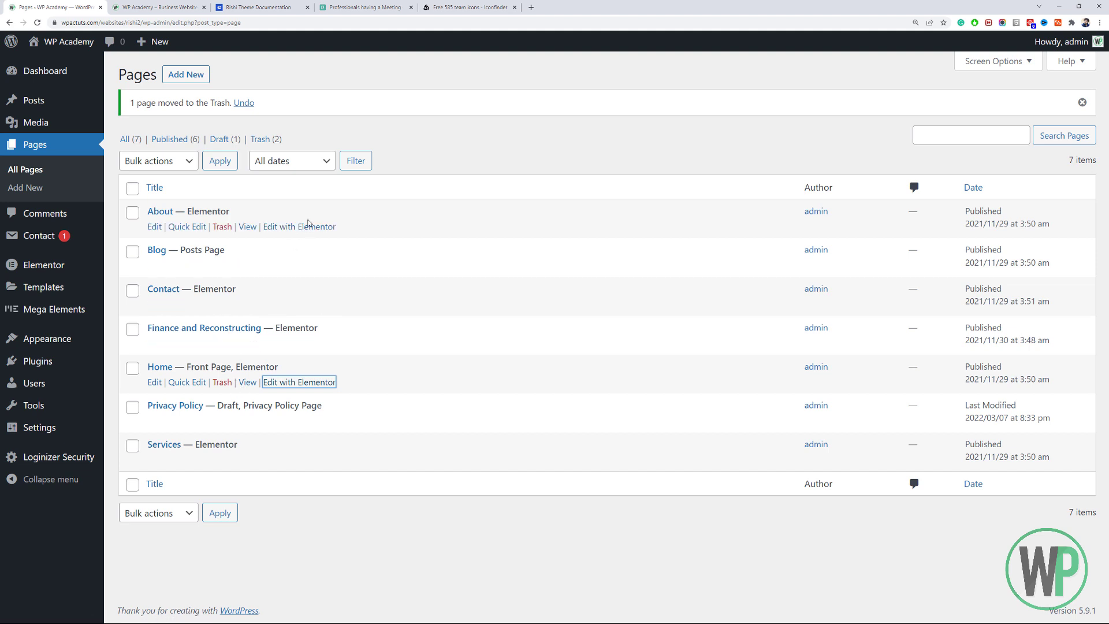
left_click(309, 226)
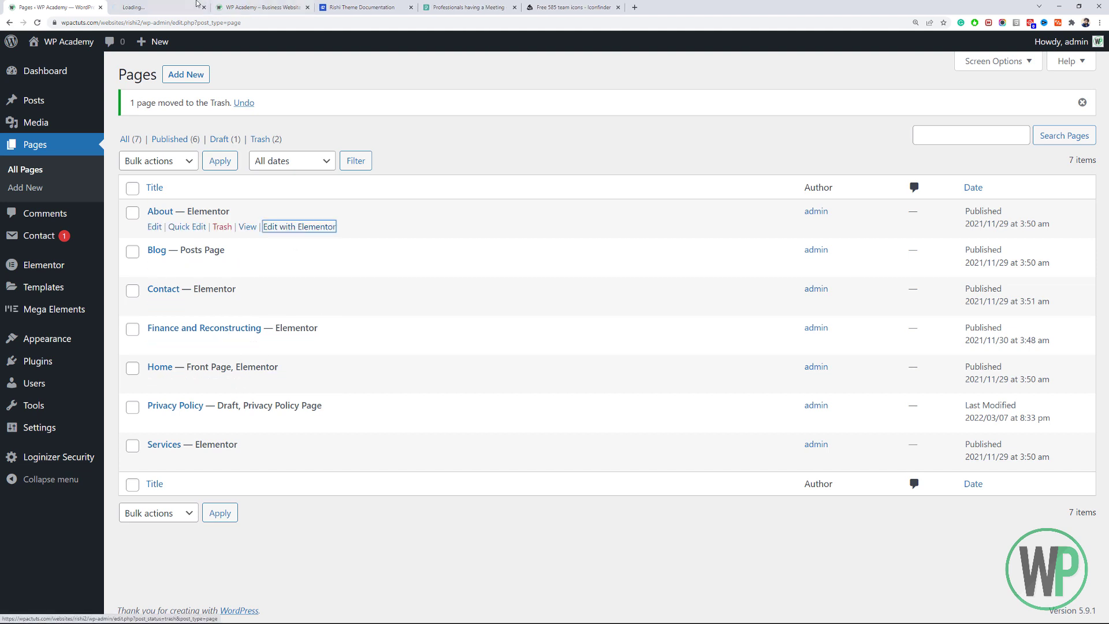
left_click(183, 3)
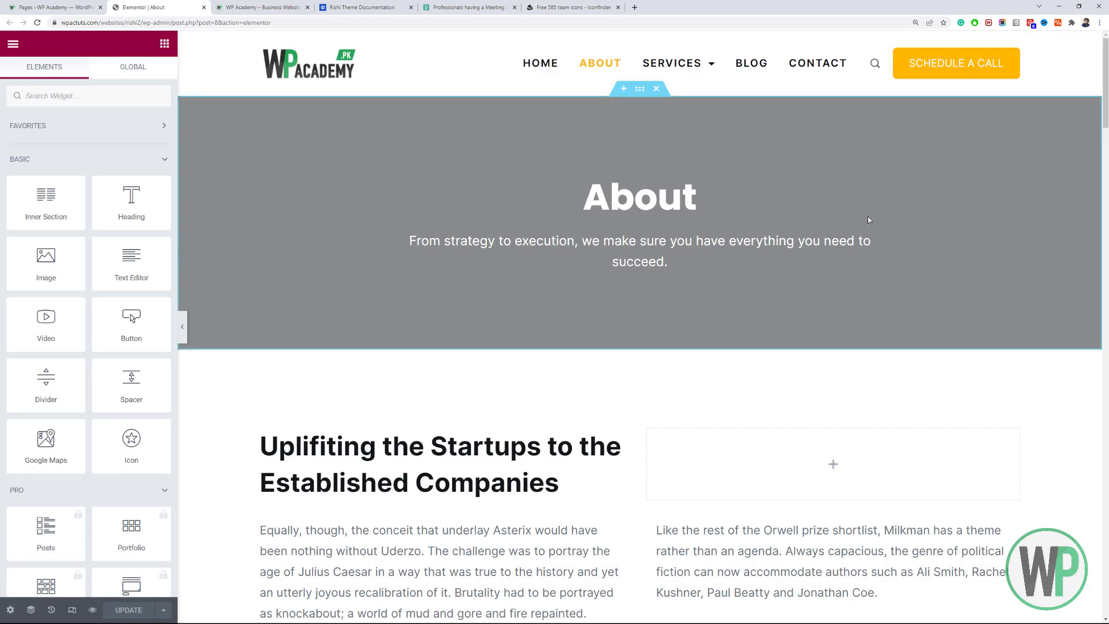
scroll(978, 207, "down", 5)
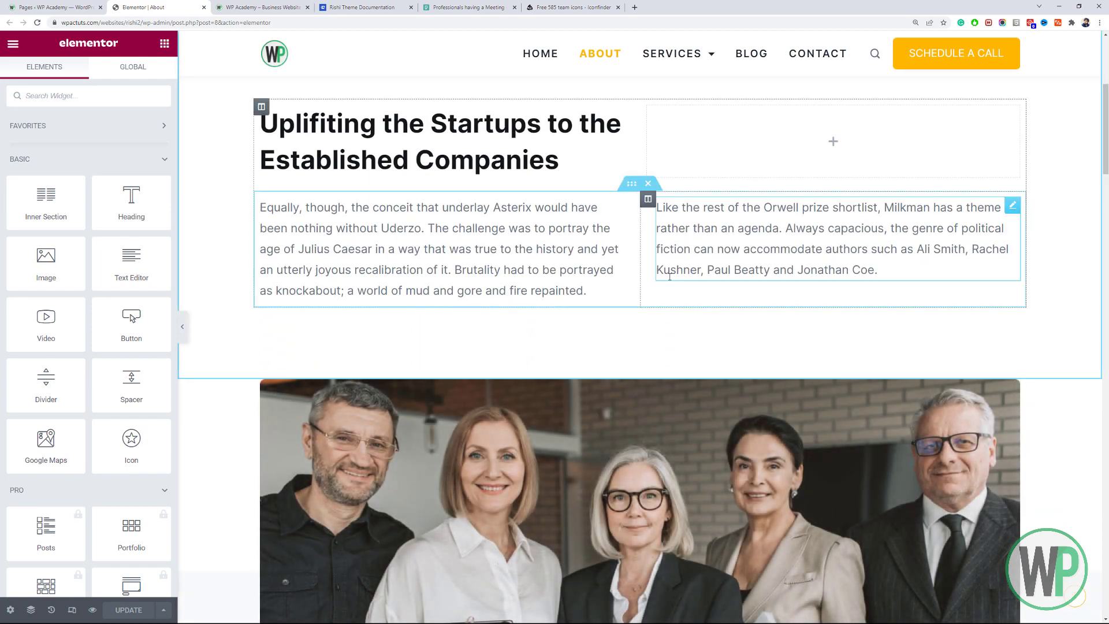
left_click(978, 206)
scroll(978, 207, "down", 1)
left_click_drag(1107, 171, 1098, 108)
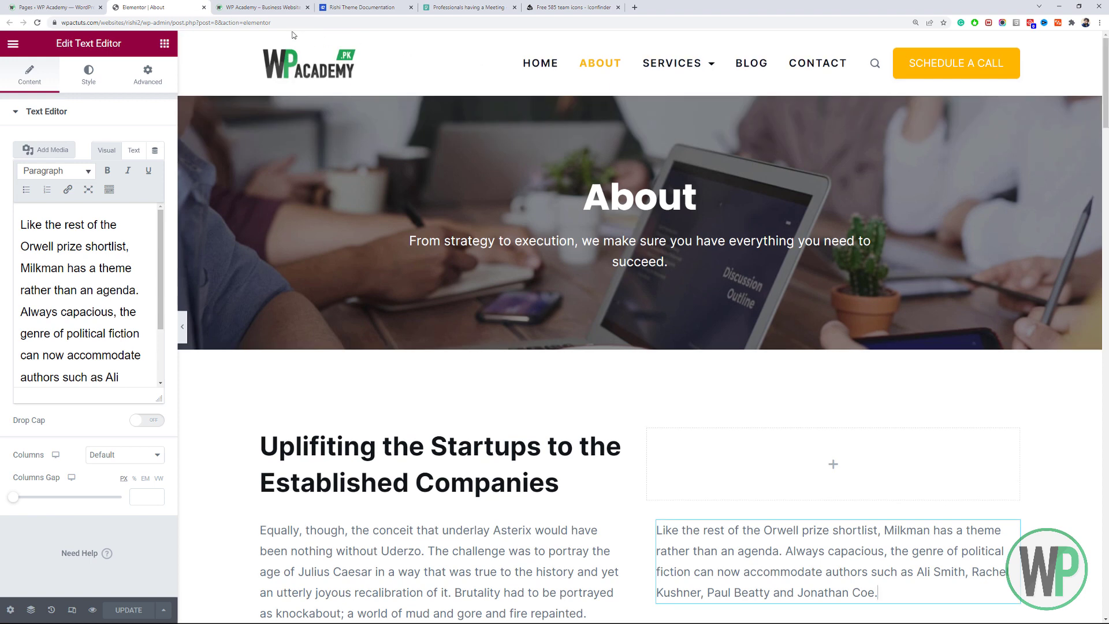
left_click(204, 8)
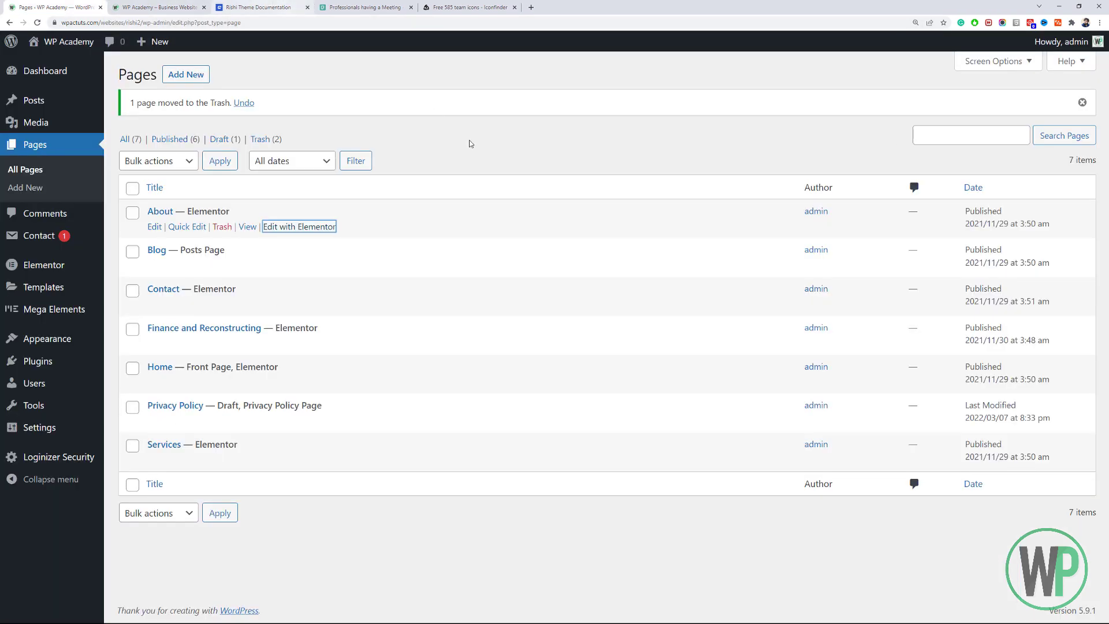
Open the Contact page in Elementor in a new tab and scroll down to its form.
left_click(435, 125)
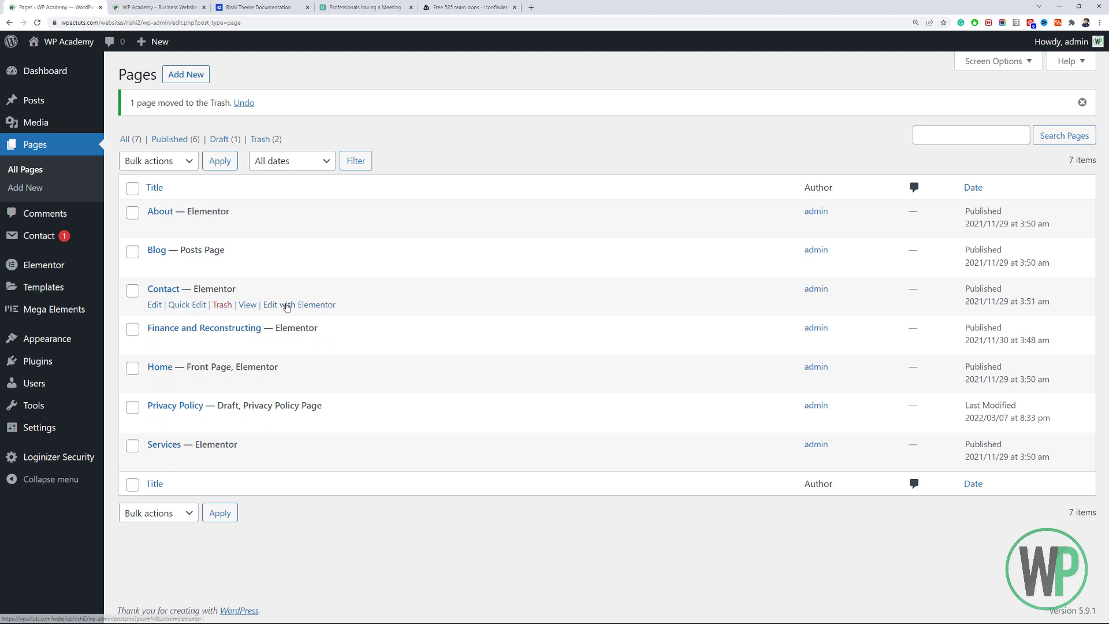
middle_click(288, 307)
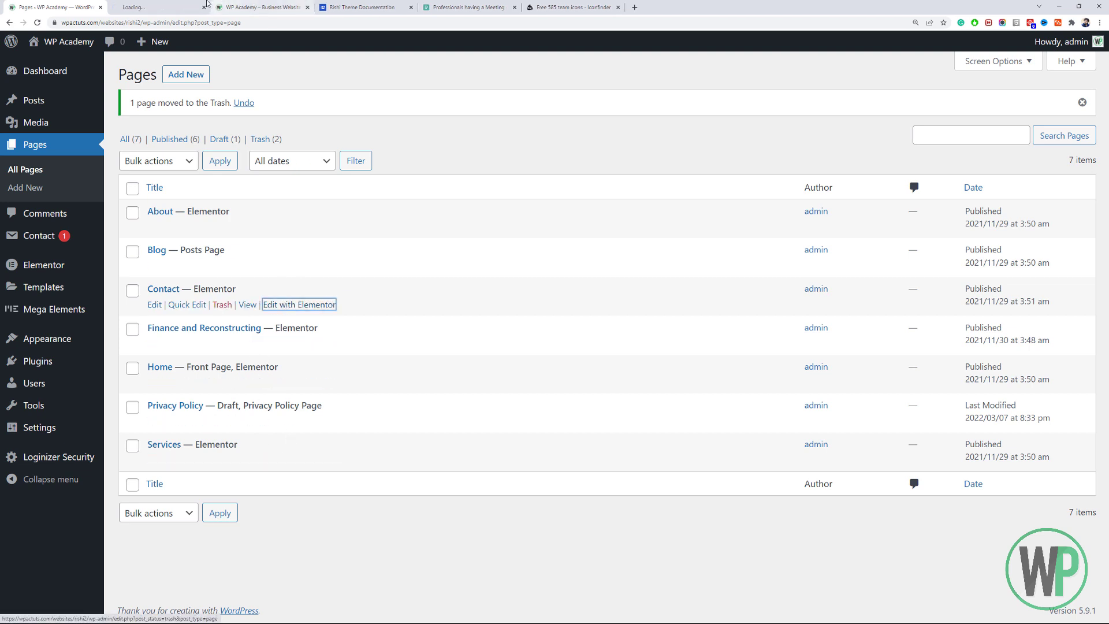
left_click(207, 10)
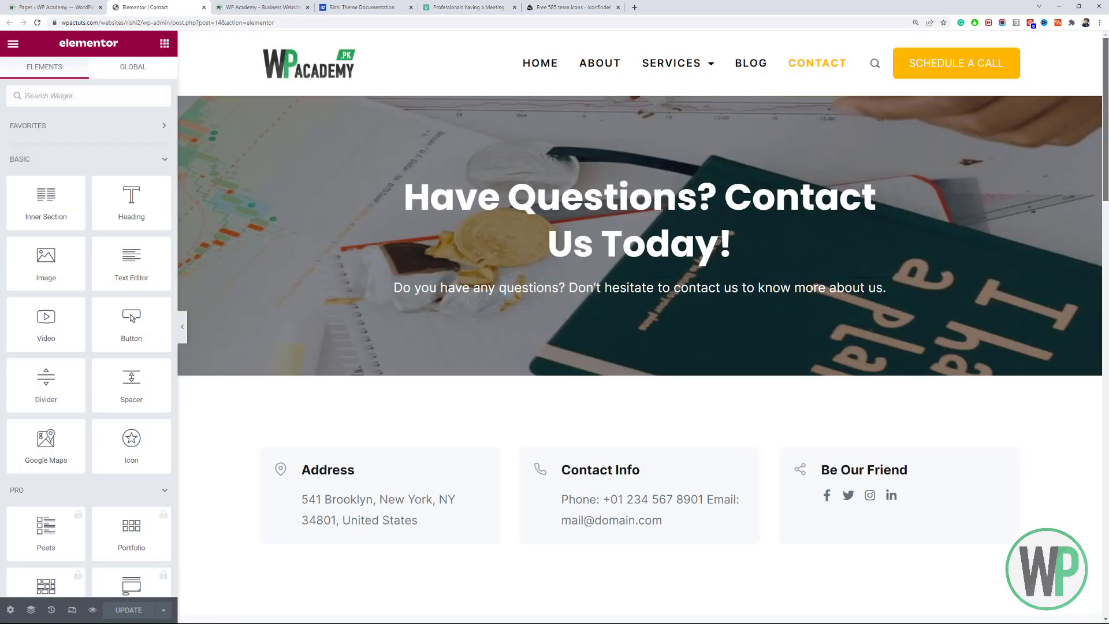
left_click_drag(1106, 122, 1106, 318)
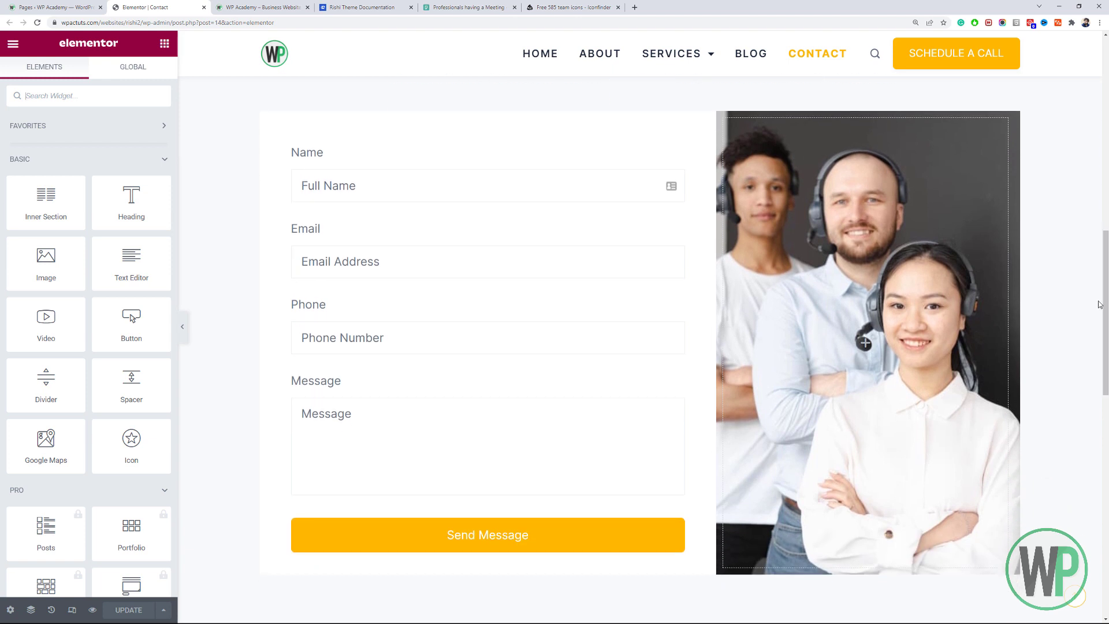
Check the Contact Form 7 widget uses Contact form 1 and review its label styles.
left_click(490, 235)
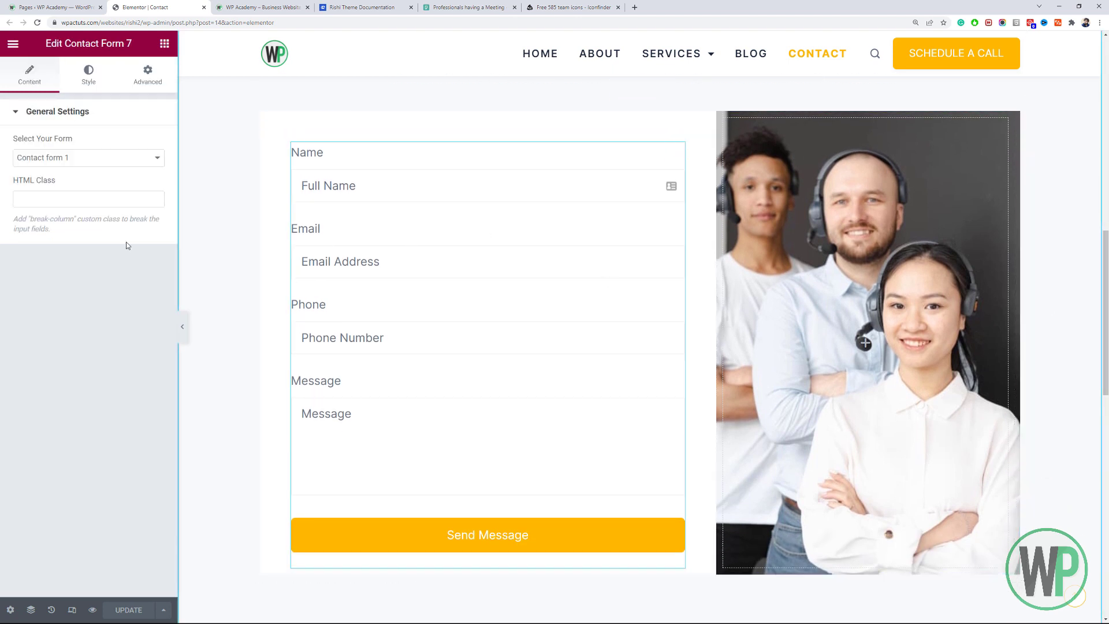
left_click(55, 159)
left_click(55, 159)
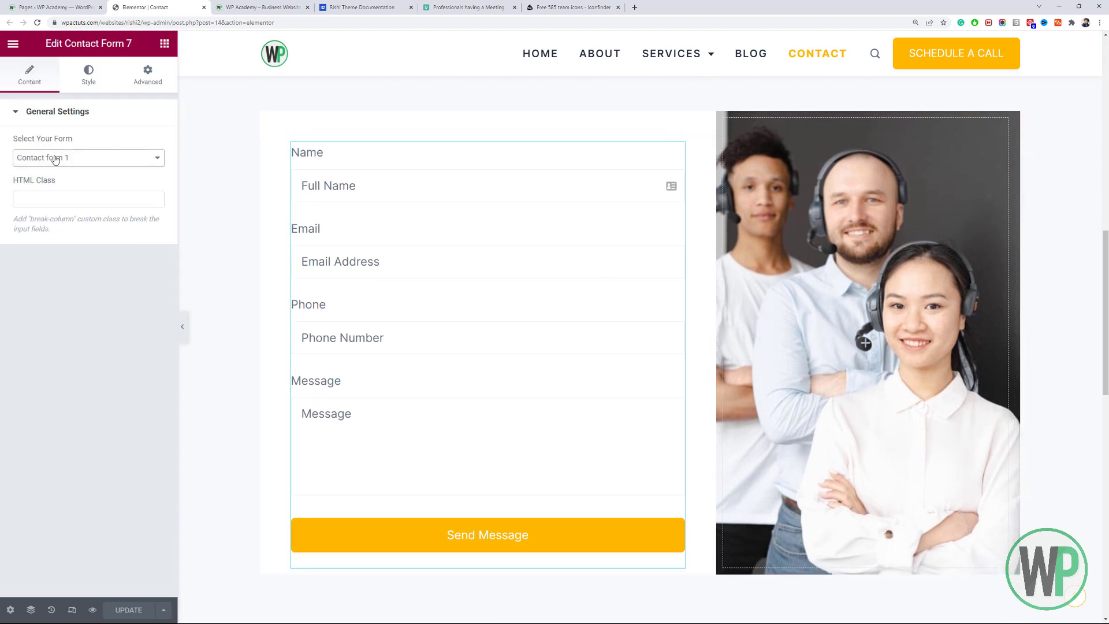
left_click(69, 83)
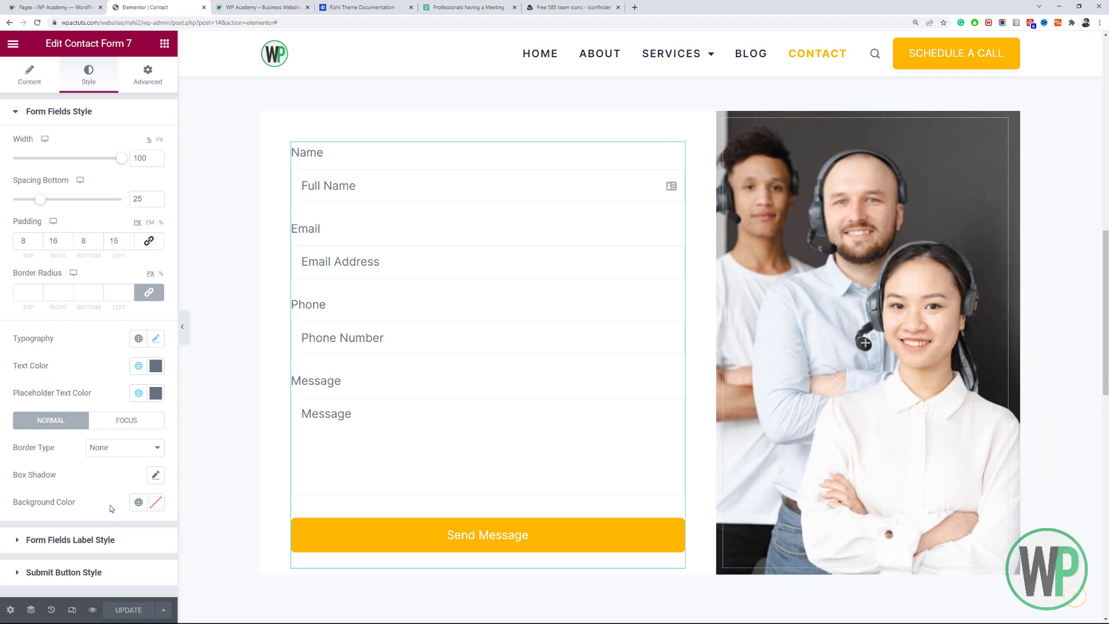
left_click(86, 540)
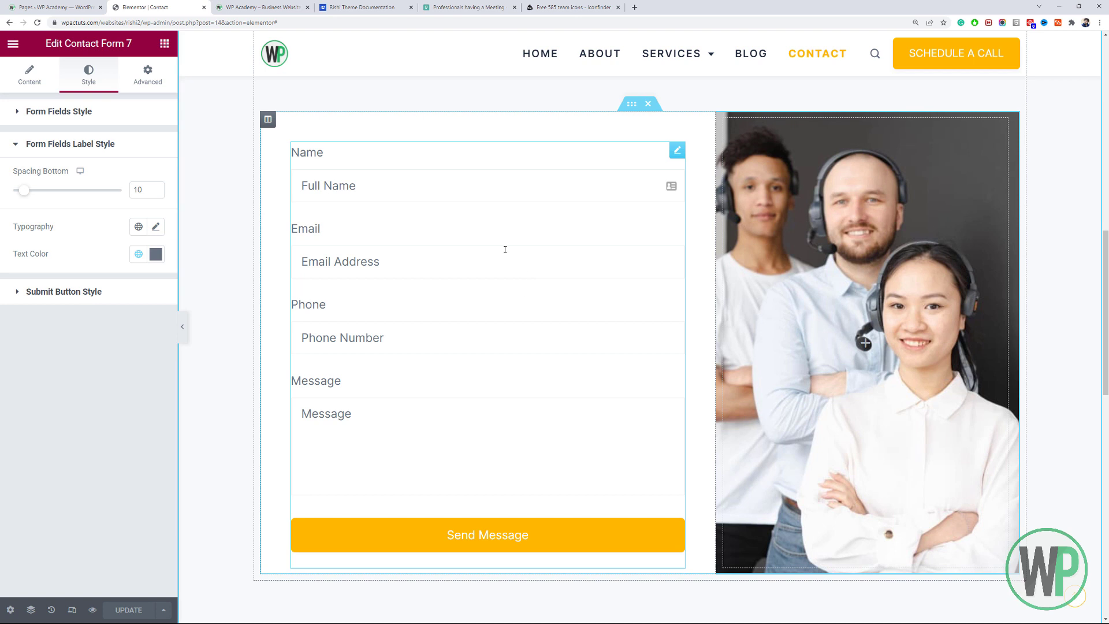
left_click(88, 5)
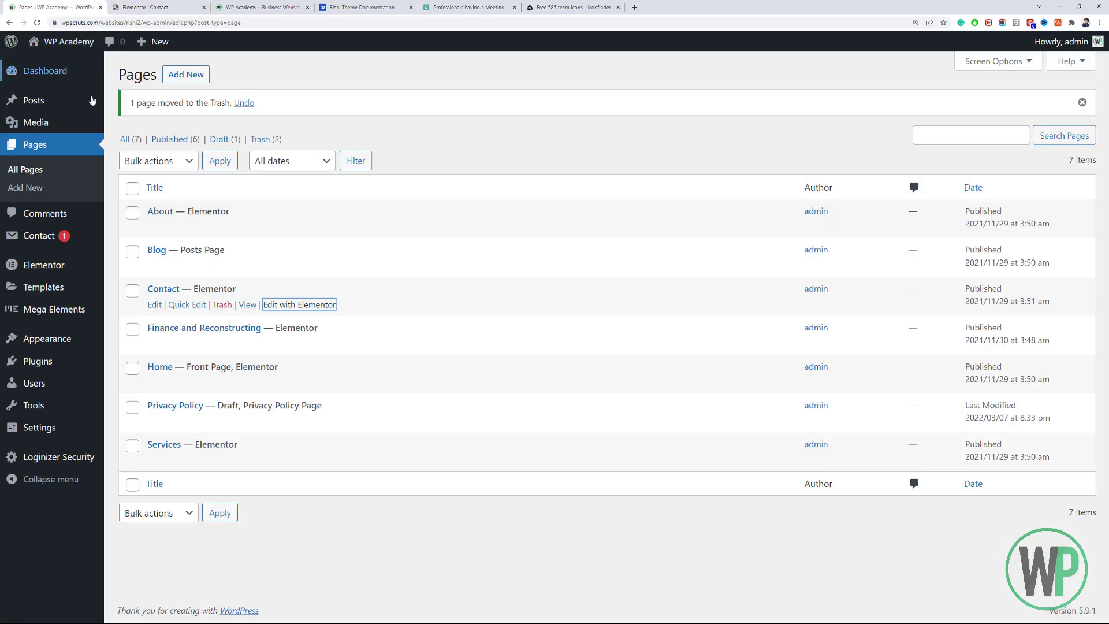
Go to Contact > Contact Forms and open Contact form 1 for editing.
mouse_move(49, 243)
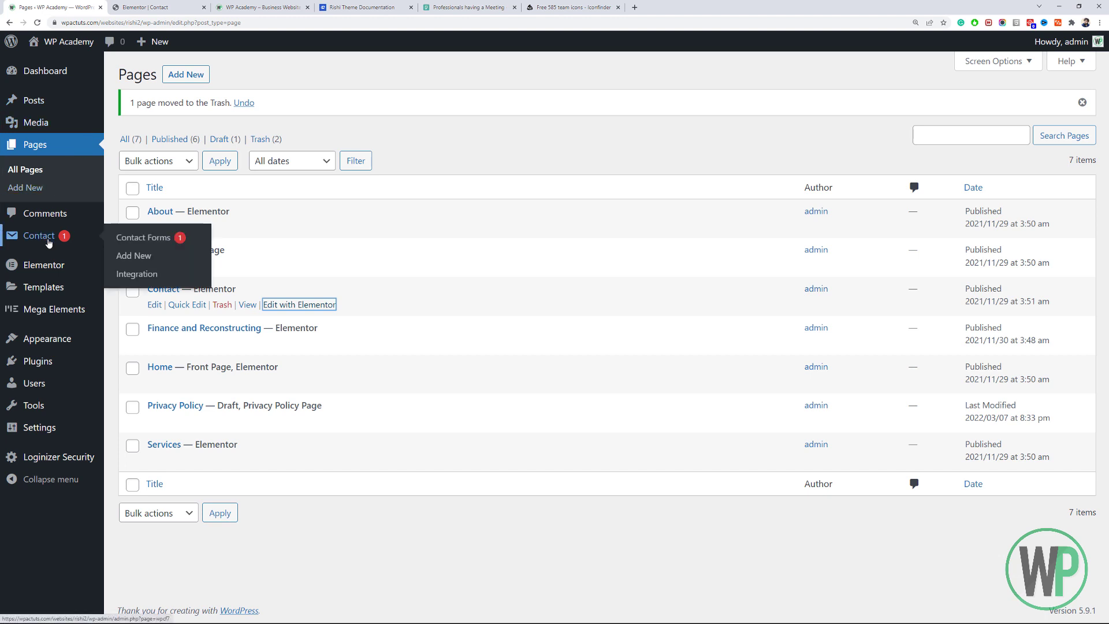
left_click(49, 243)
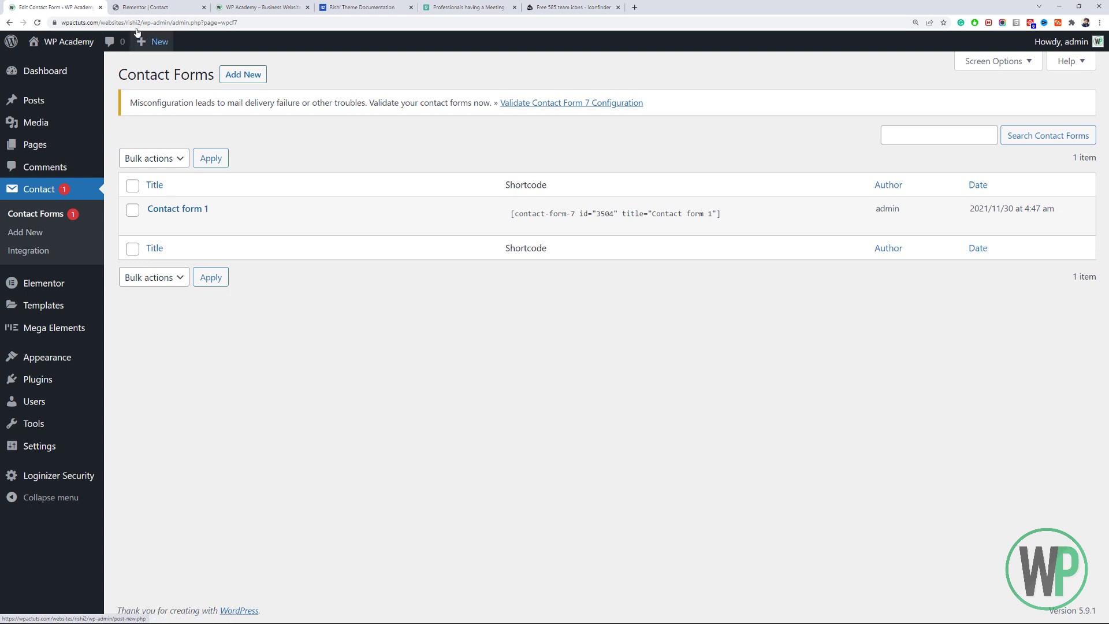
left_click(146, 7)
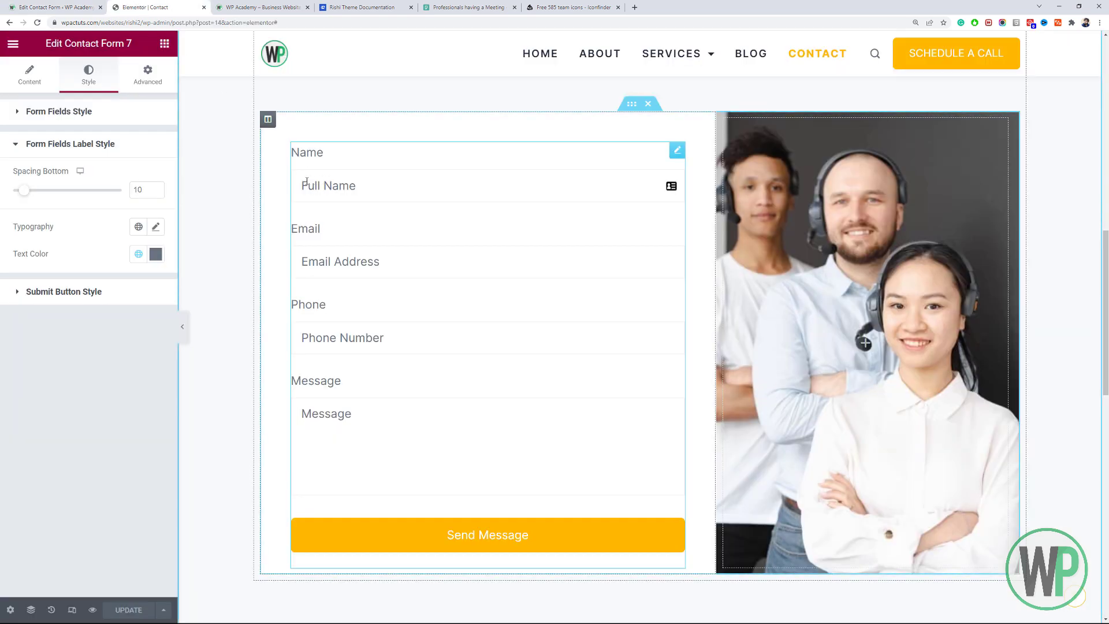
left_click(81, 8)
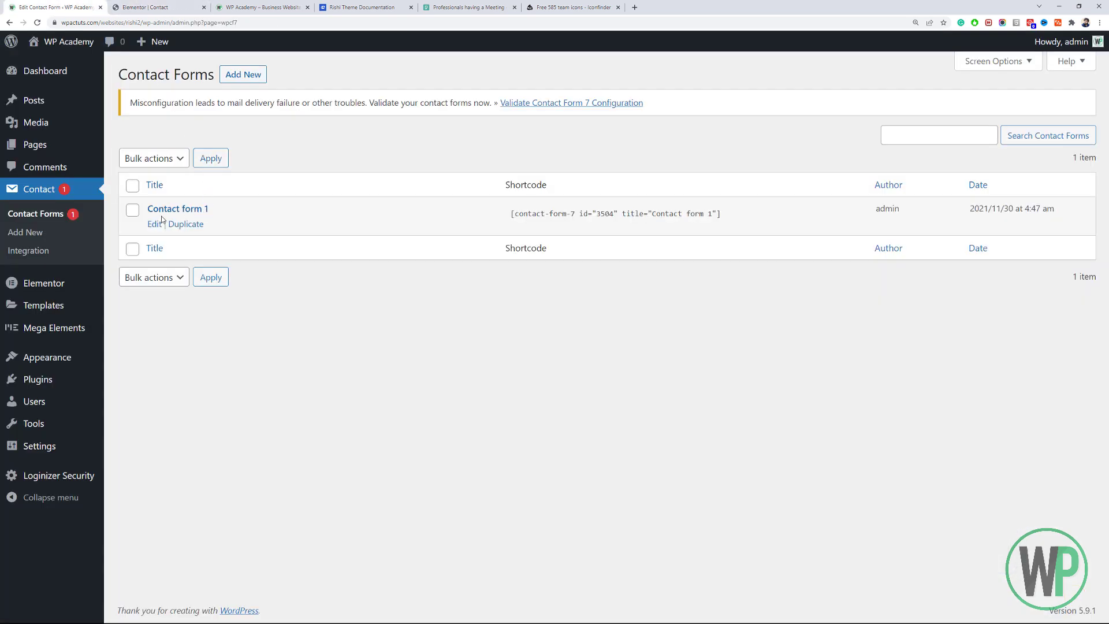
left_click(154, 224)
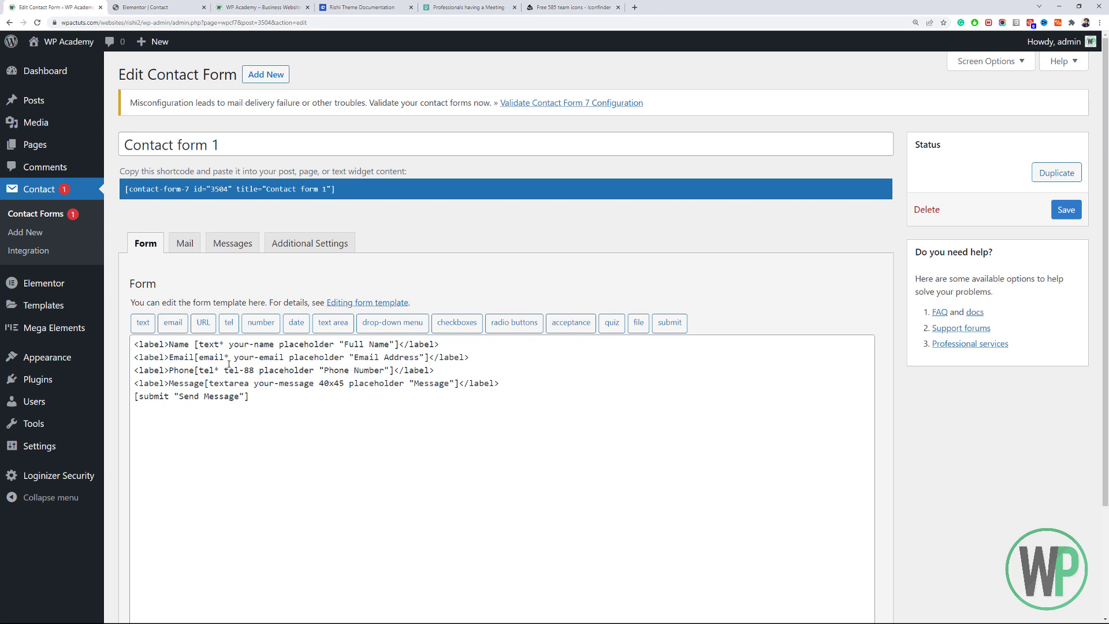
Compare Contact form 1's form template with the rendered form in the page editor.
key("ctrl+Tab")
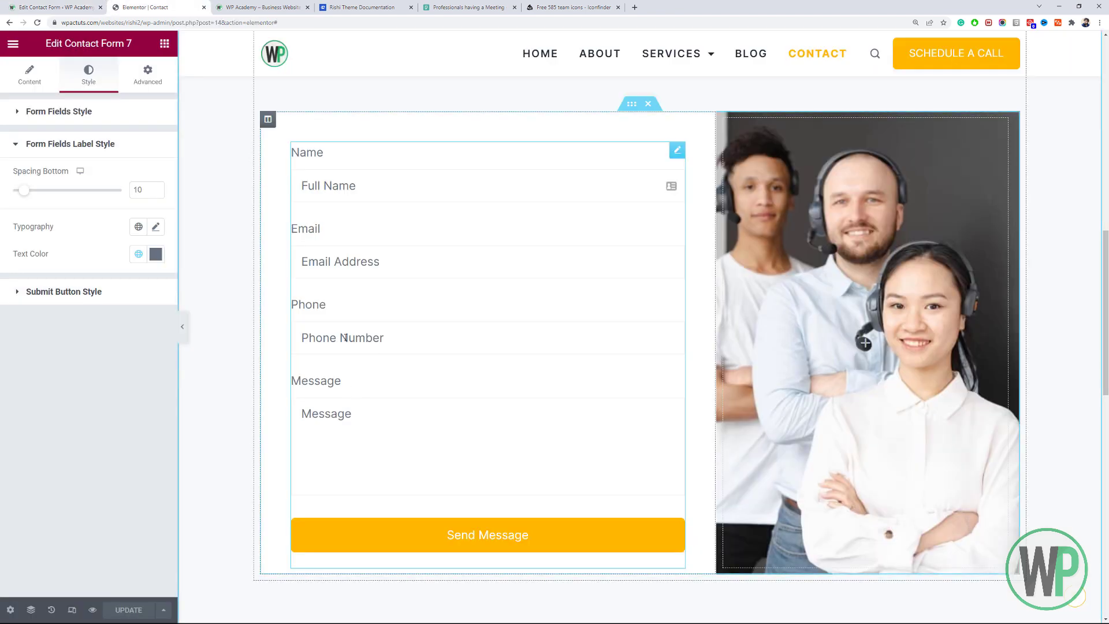
left_click(99, 5)
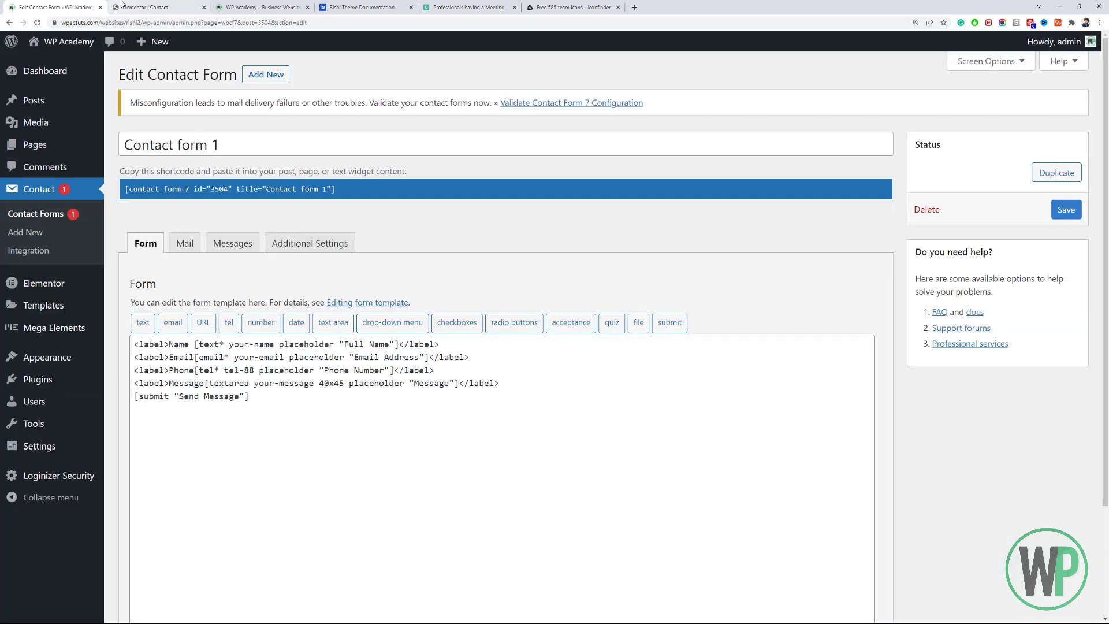
left_click(122, 5)
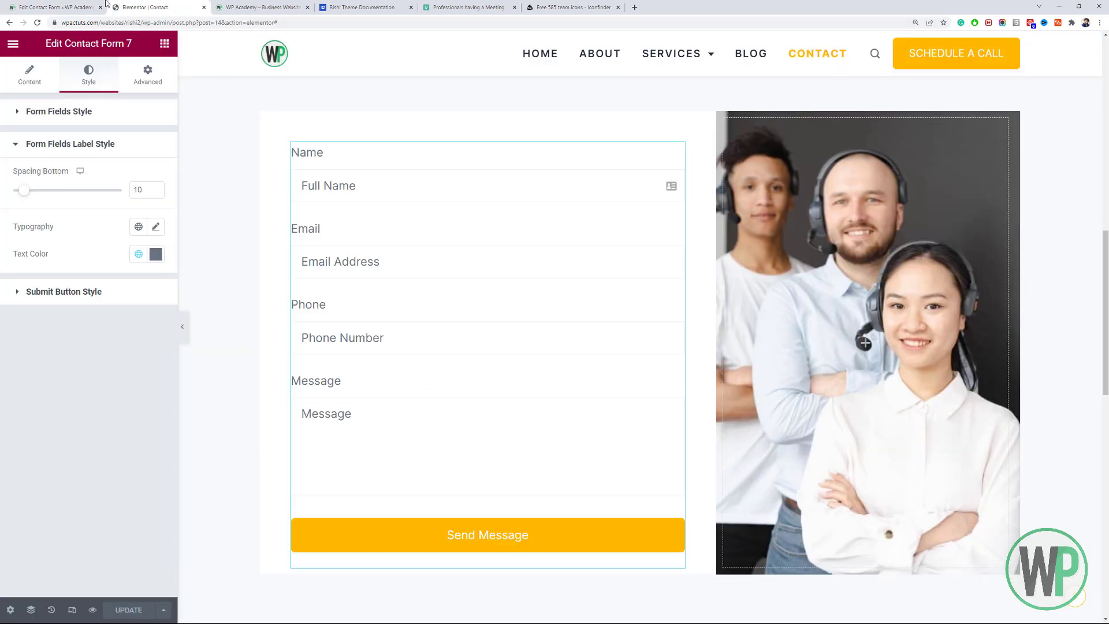
left_click(77, 6)
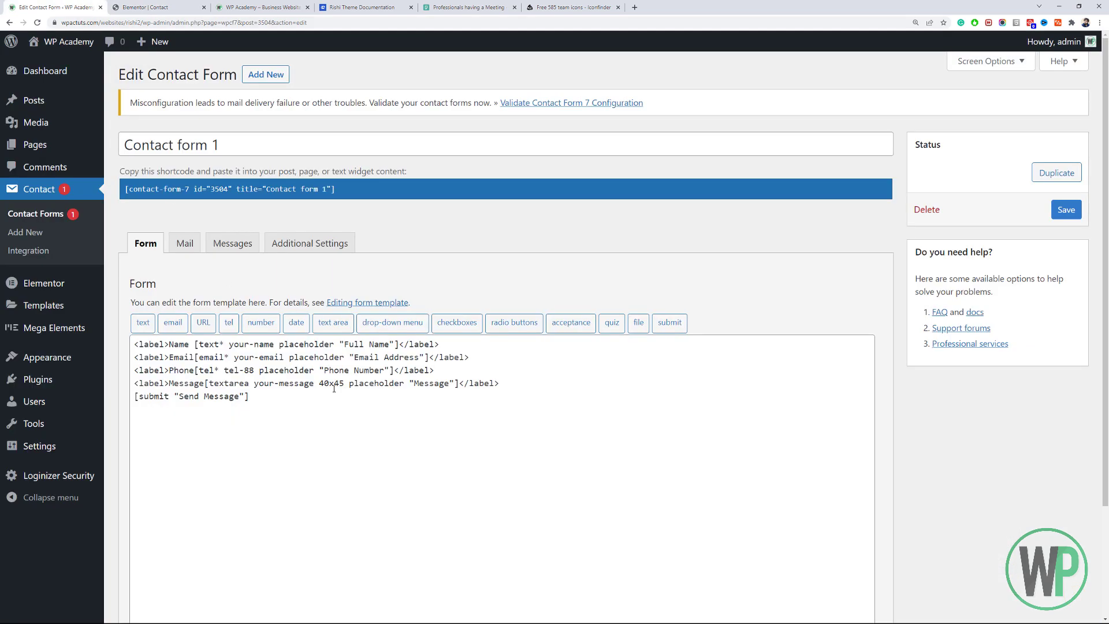
Highlight the Message line in the form template, then bring up the form's Mail settings.
left_click_drag(524, 385, 131, 388)
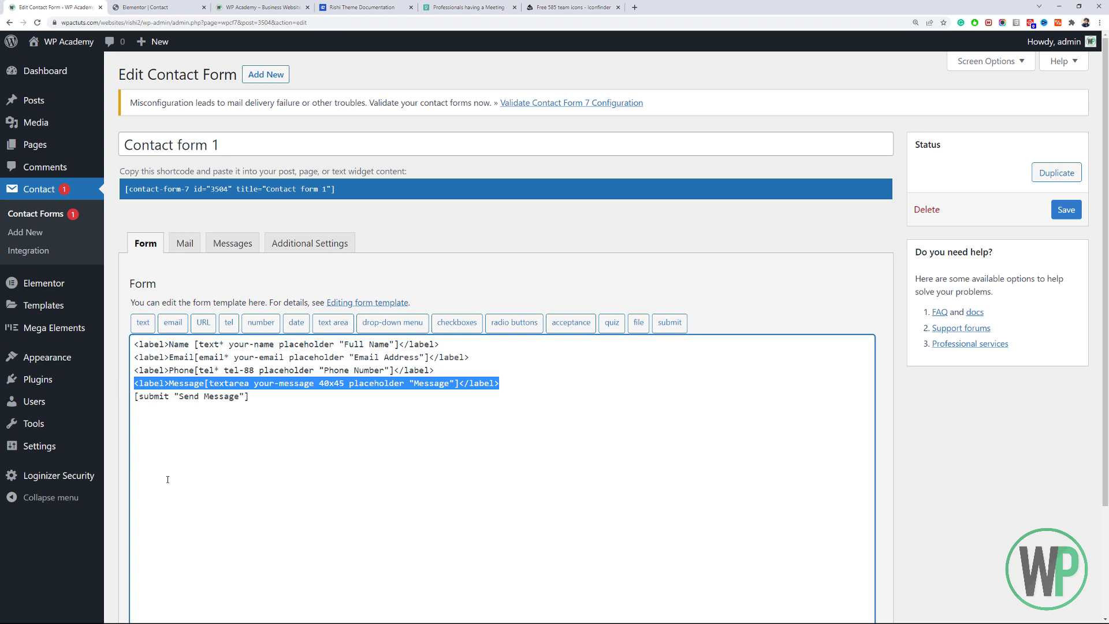
scroll(167, 479, "down", 3)
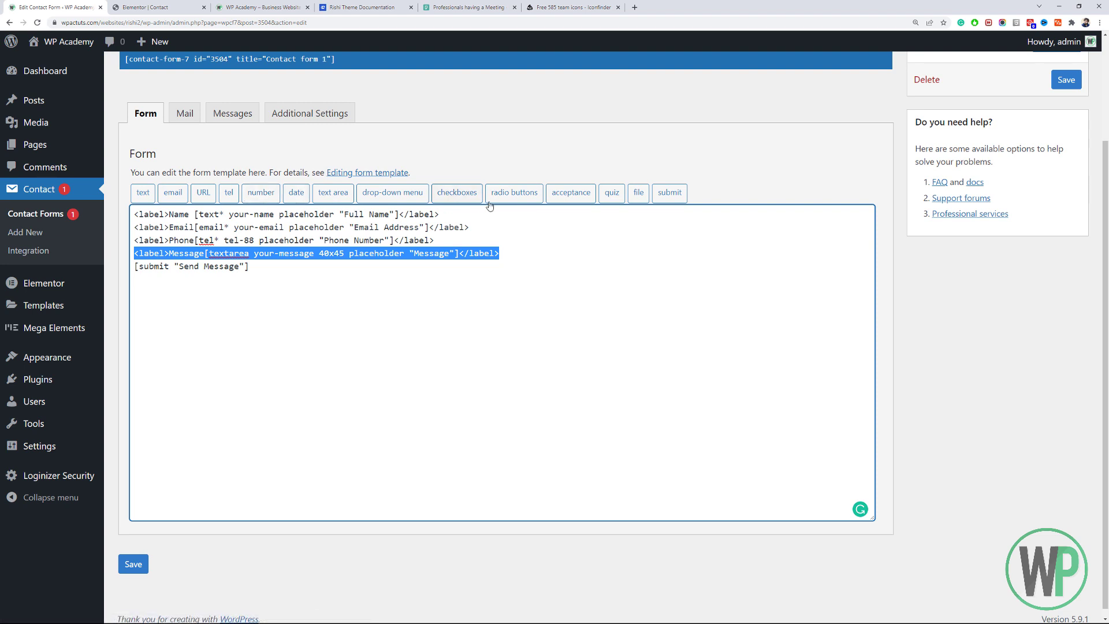
left_click(367, 278)
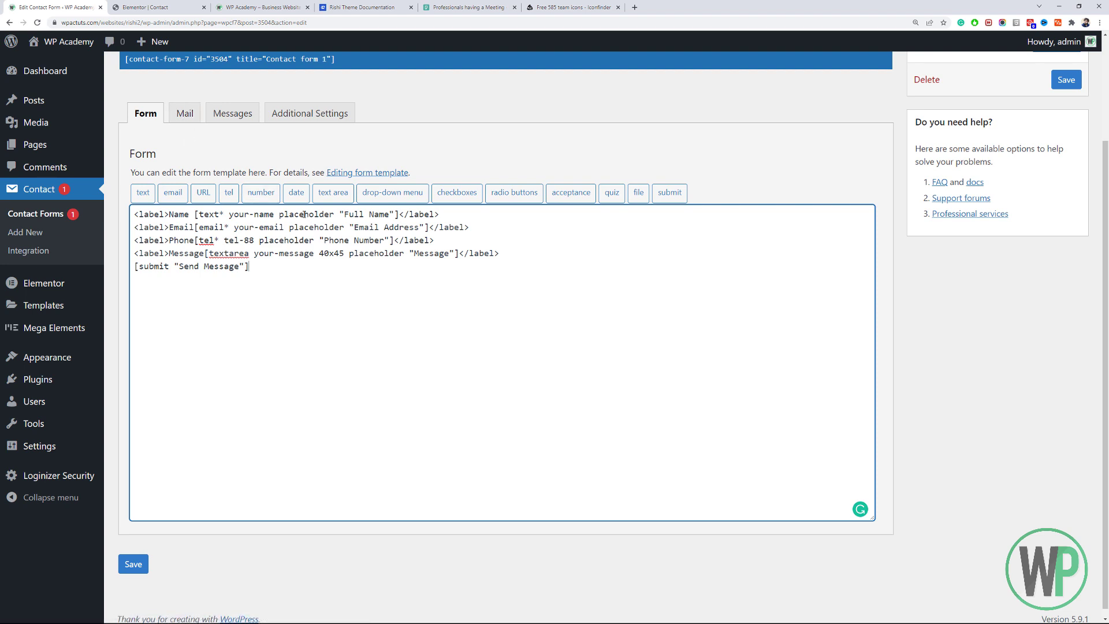
left_click(191, 120)
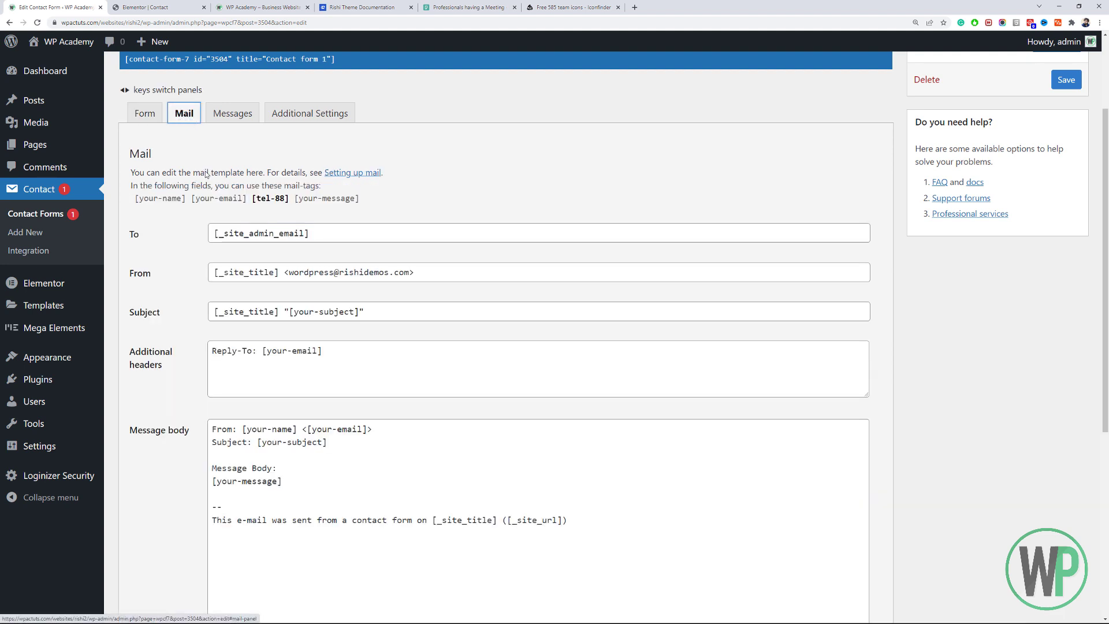
Open Settings > General in a new tab and highlight the Administration Email Address.
left_click_drag(351, 242, 205, 224)
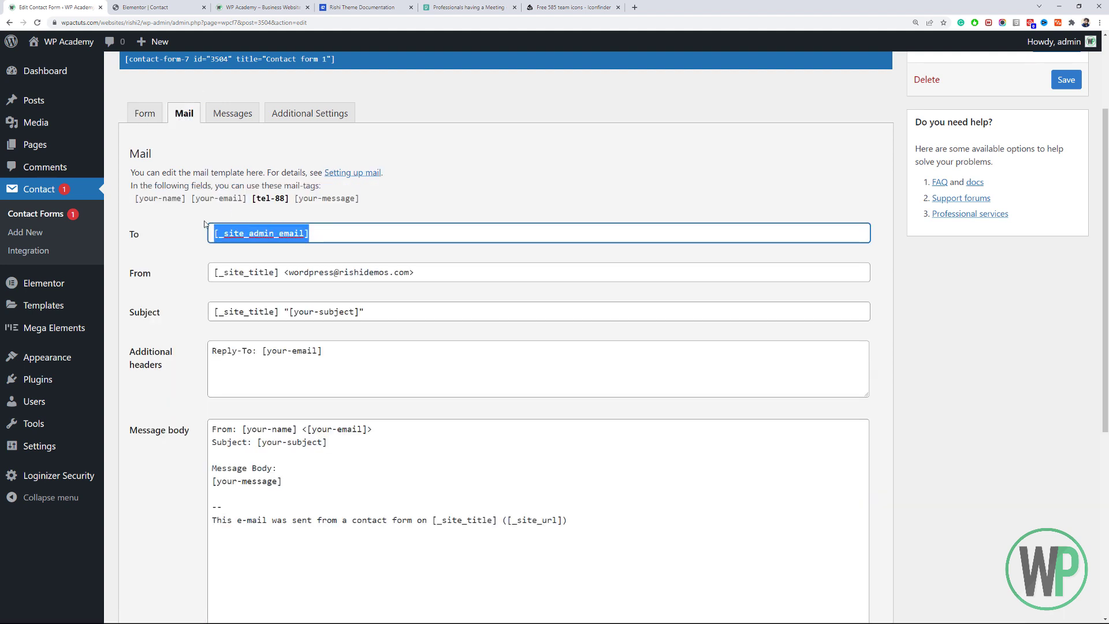
left_click(354, 235)
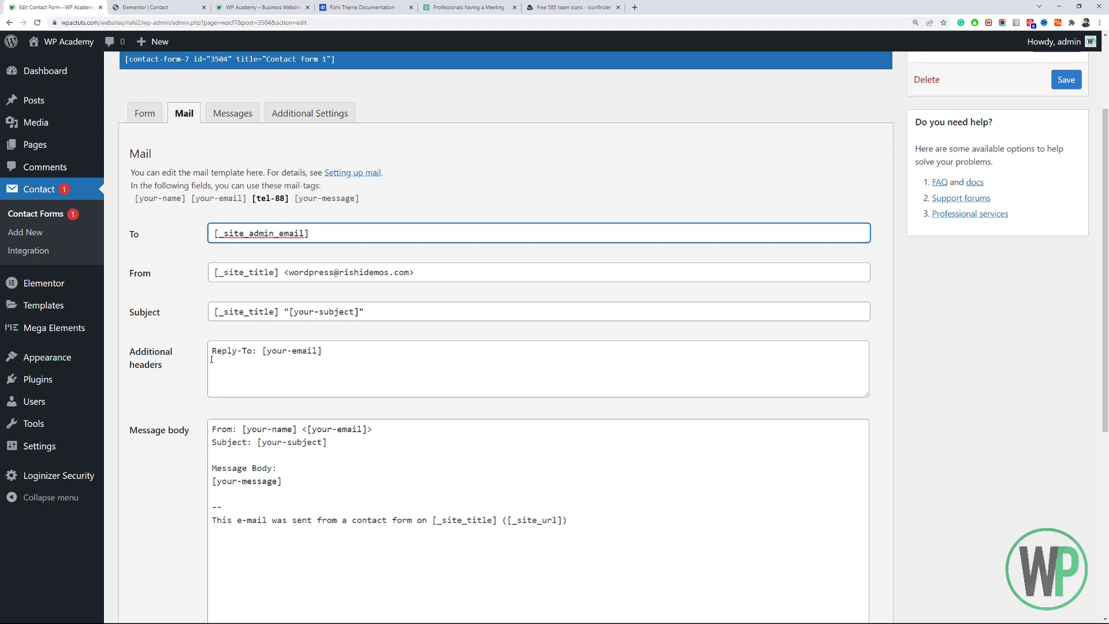
mouse_move(99, 450)
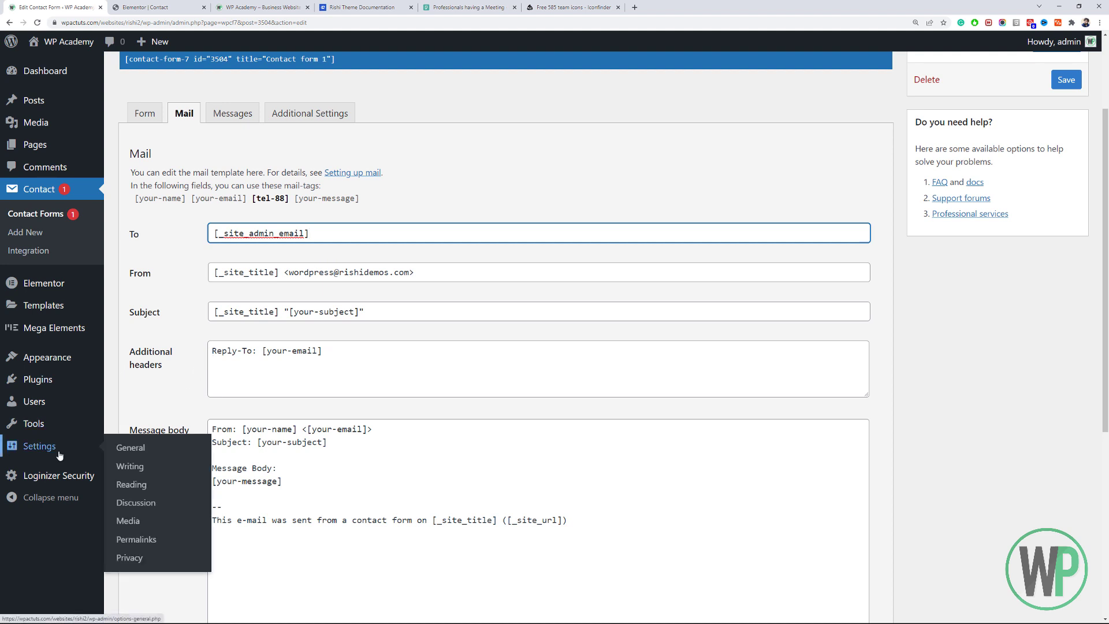
middle_click(141, 457)
left_click(161, 6)
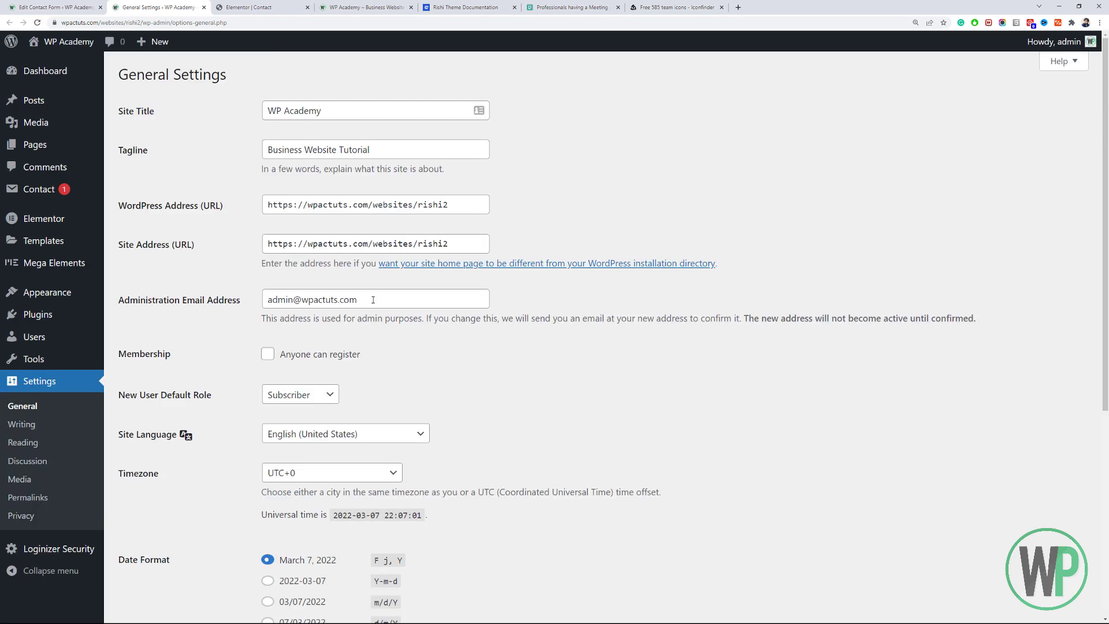
left_click_drag(360, 300, 262, 283)
left_click(53, 5)
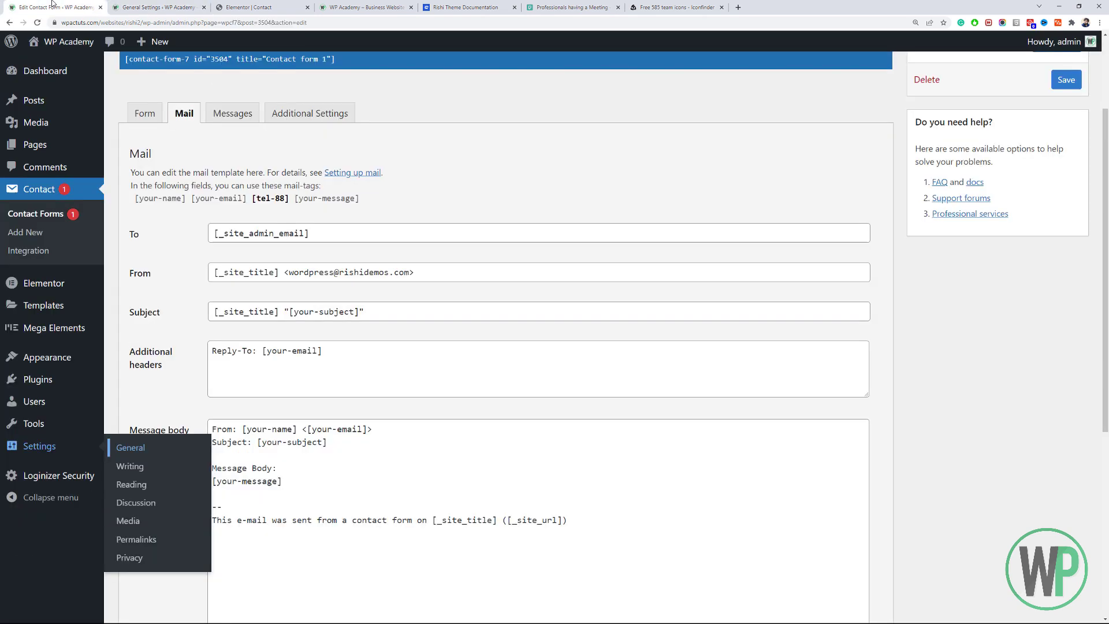
Compare the Mail To field's [_site_admin_email] tag against the Administration Email Address.
left_click_drag(310, 233, 188, 209)
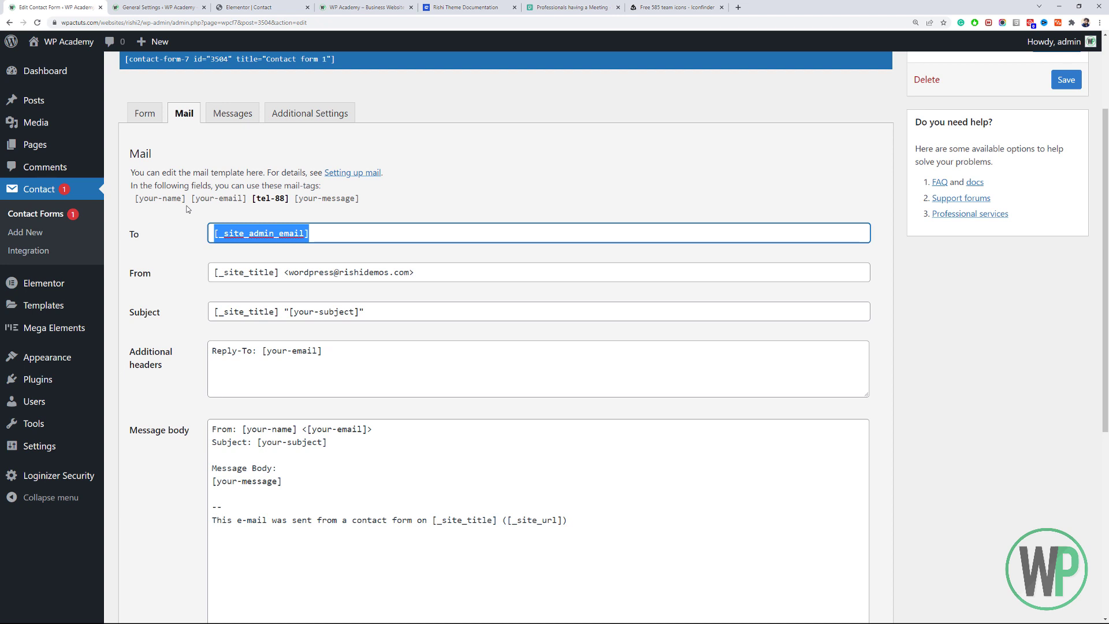
left_click(156, 7)
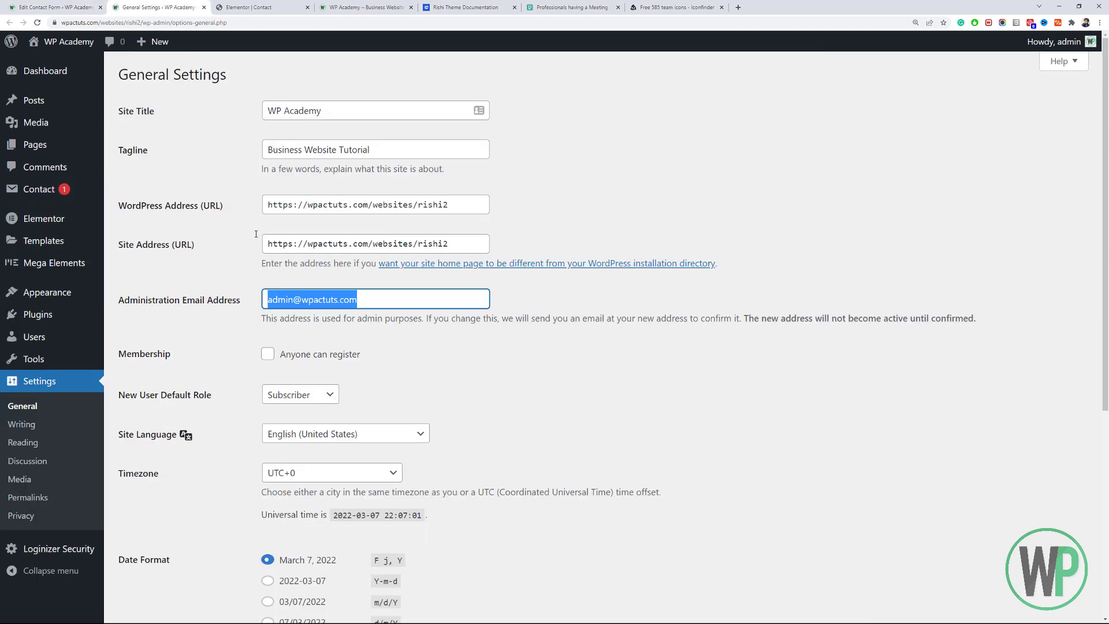
left_click(81, 7)
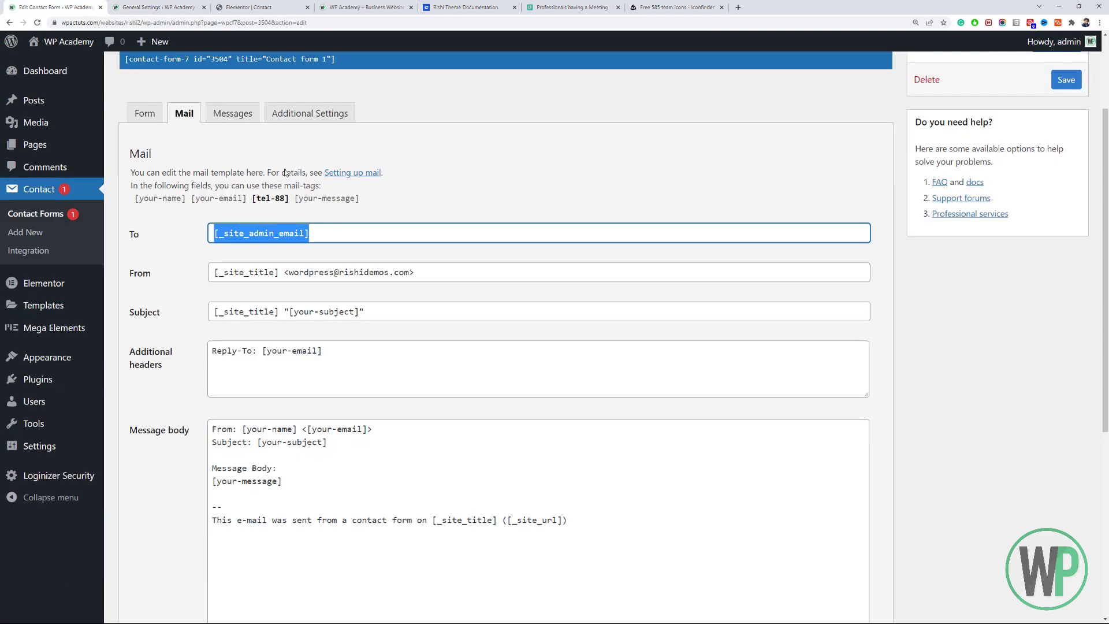
left_click(360, 225)
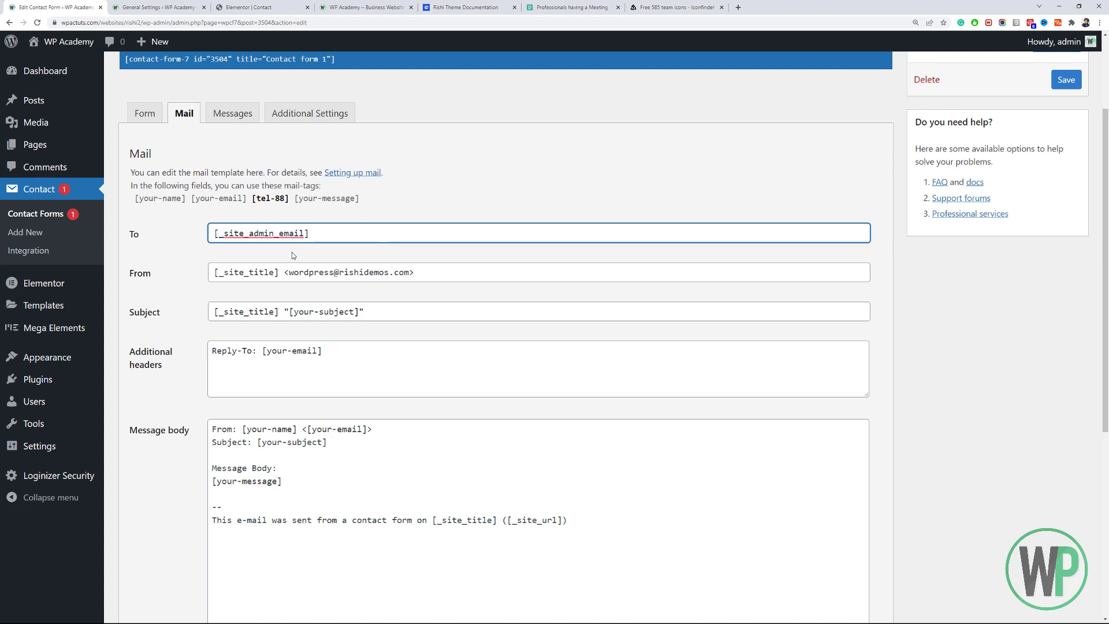
left_click_drag(324, 231, 213, 225)
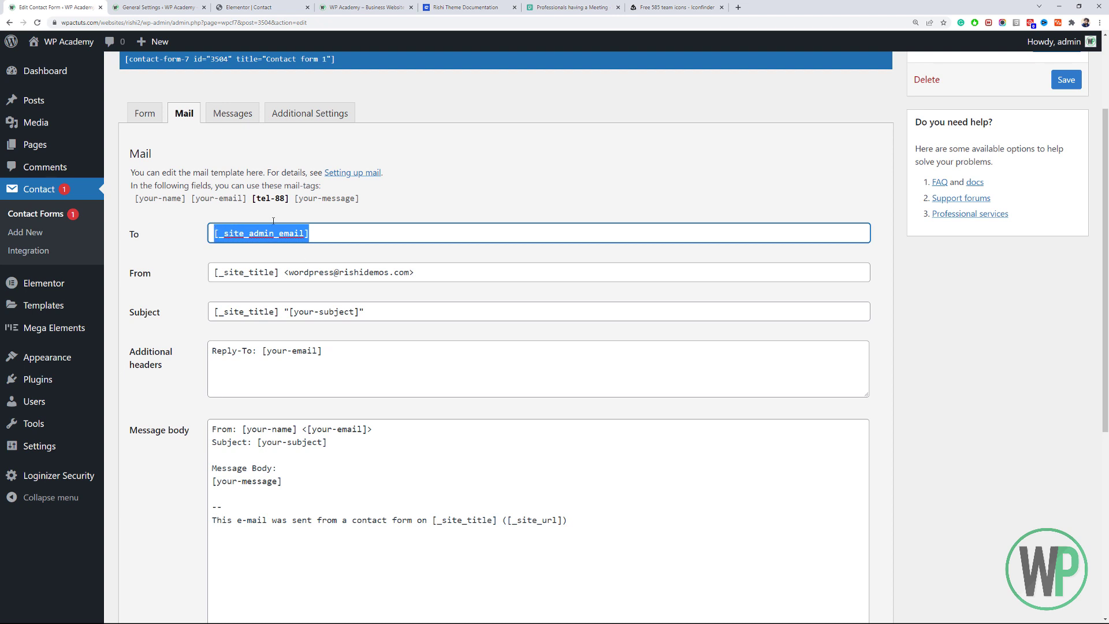
left_click(155, 7)
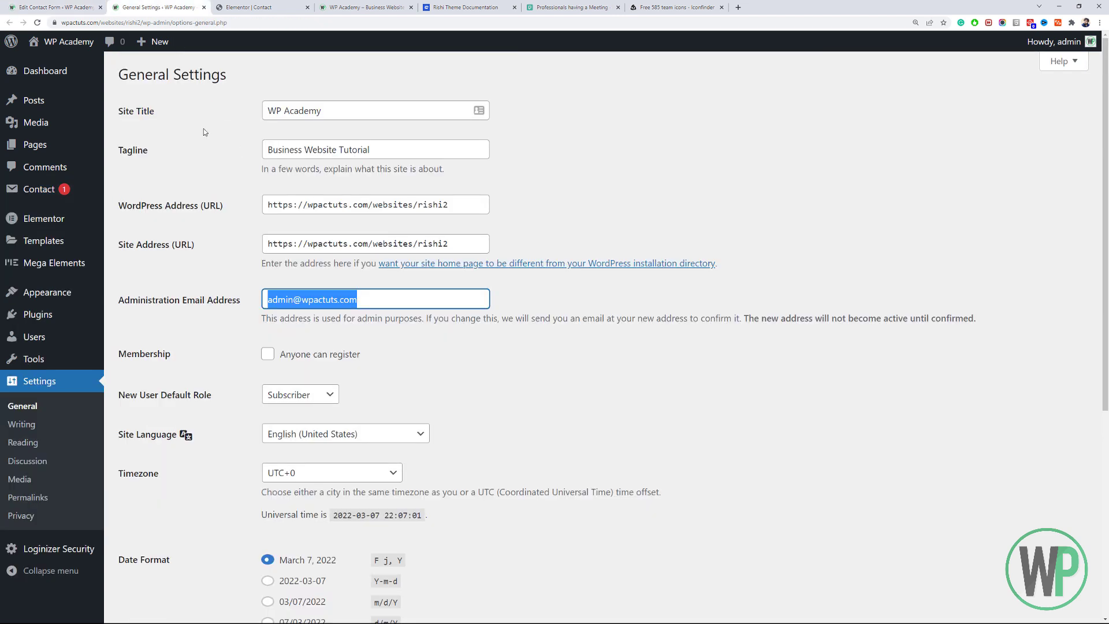
left_click(87, 7)
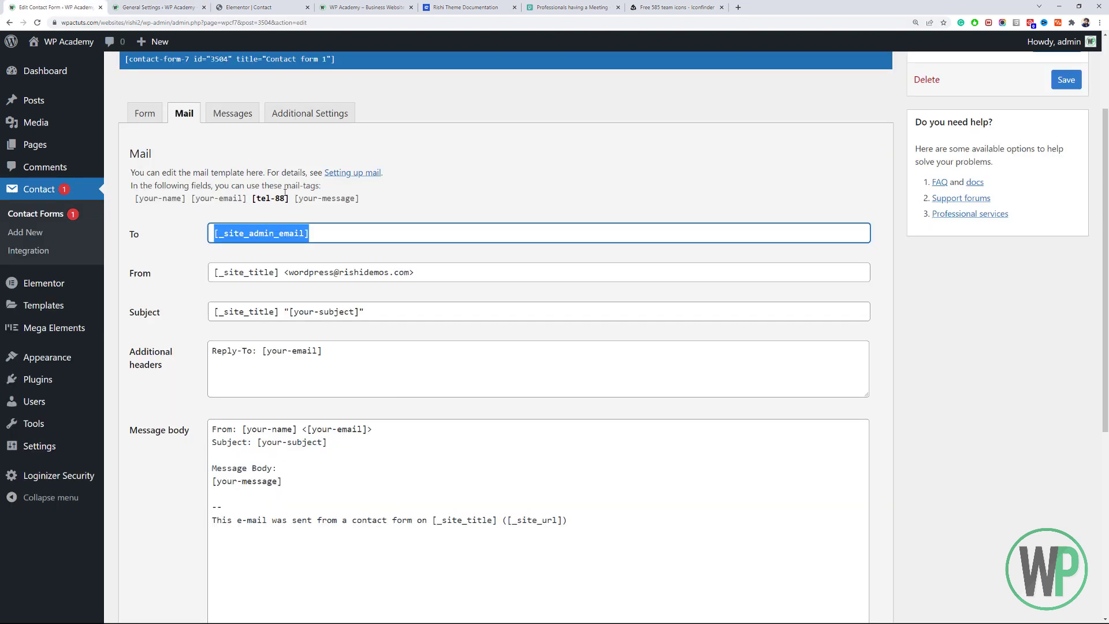
left_click(332, 235)
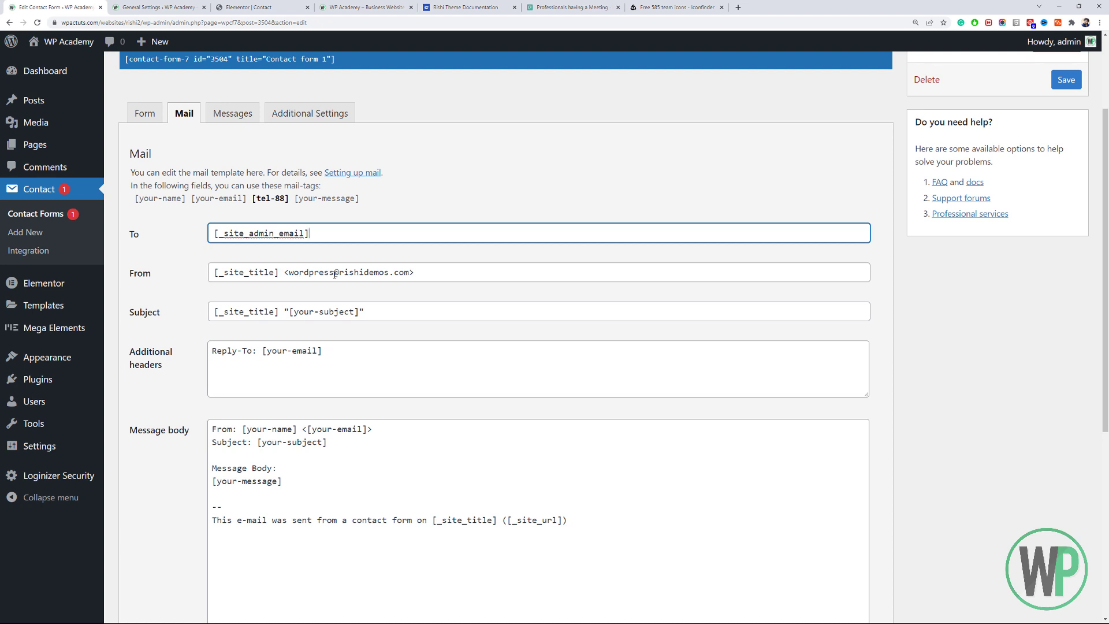
Try 'info' as the sender mailbox and pick out the site's domain from the web address.
left_click_drag(335, 275, 288, 272)
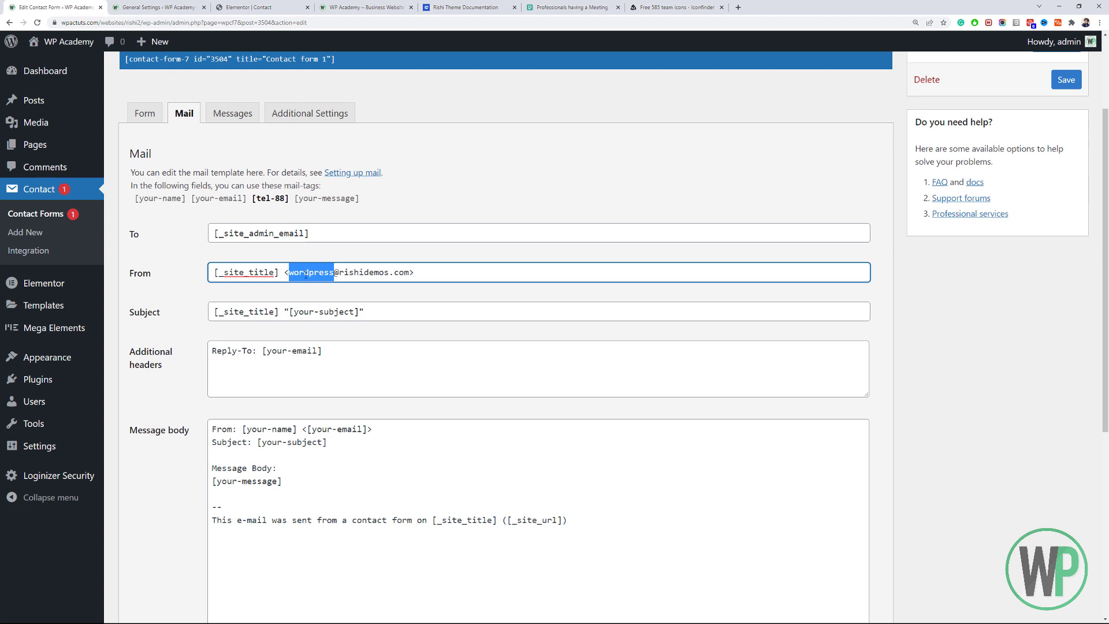
type("info")
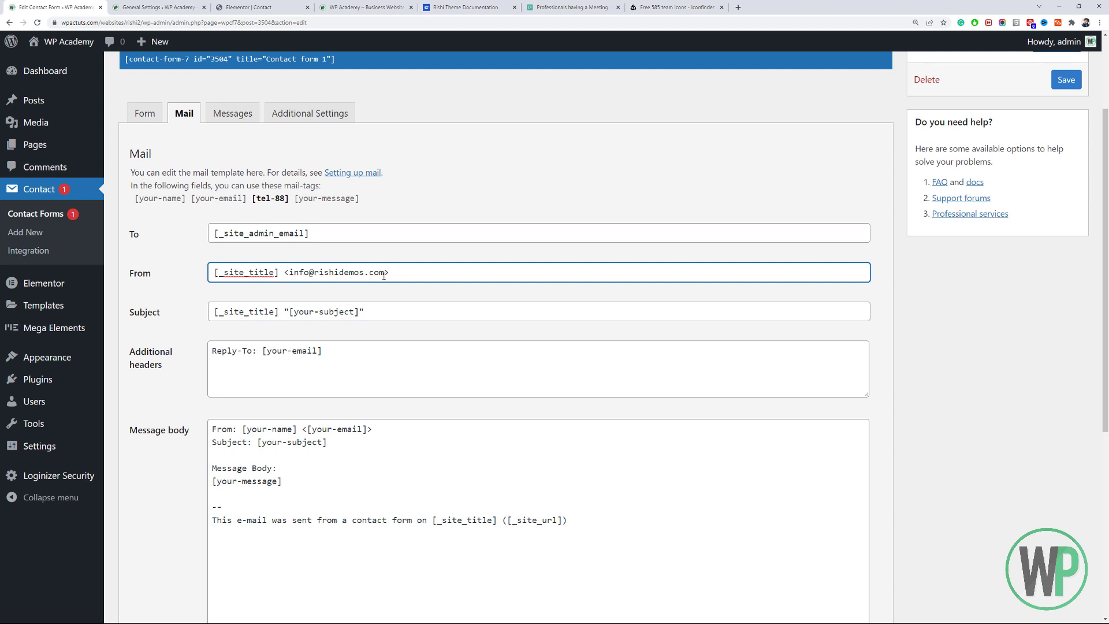
left_click_drag(384, 275, 293, 287)
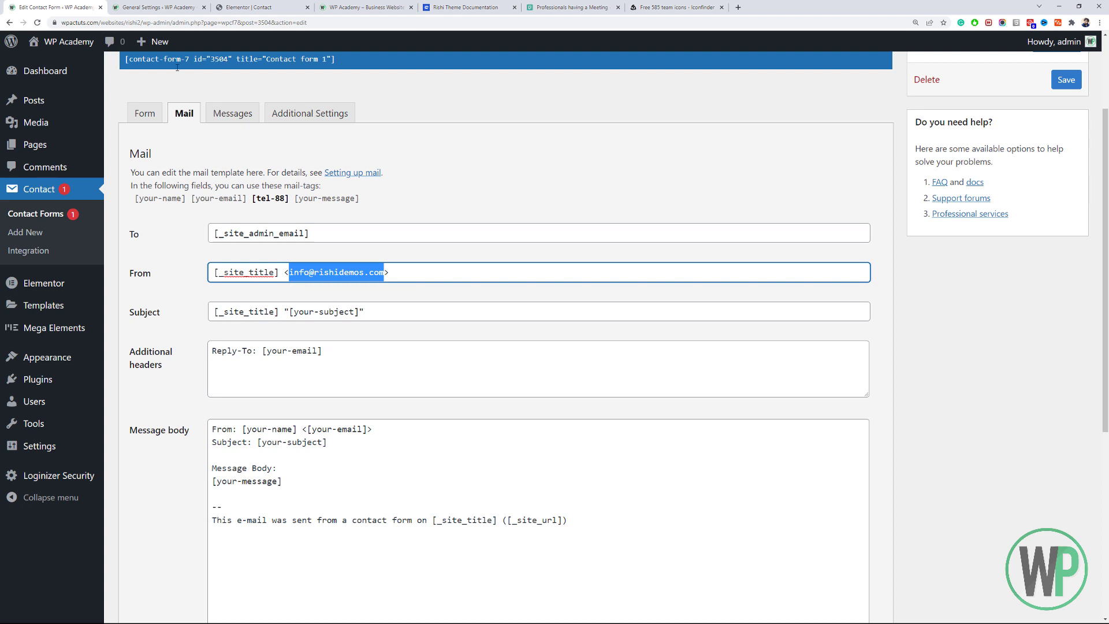
left_click(85, 22)
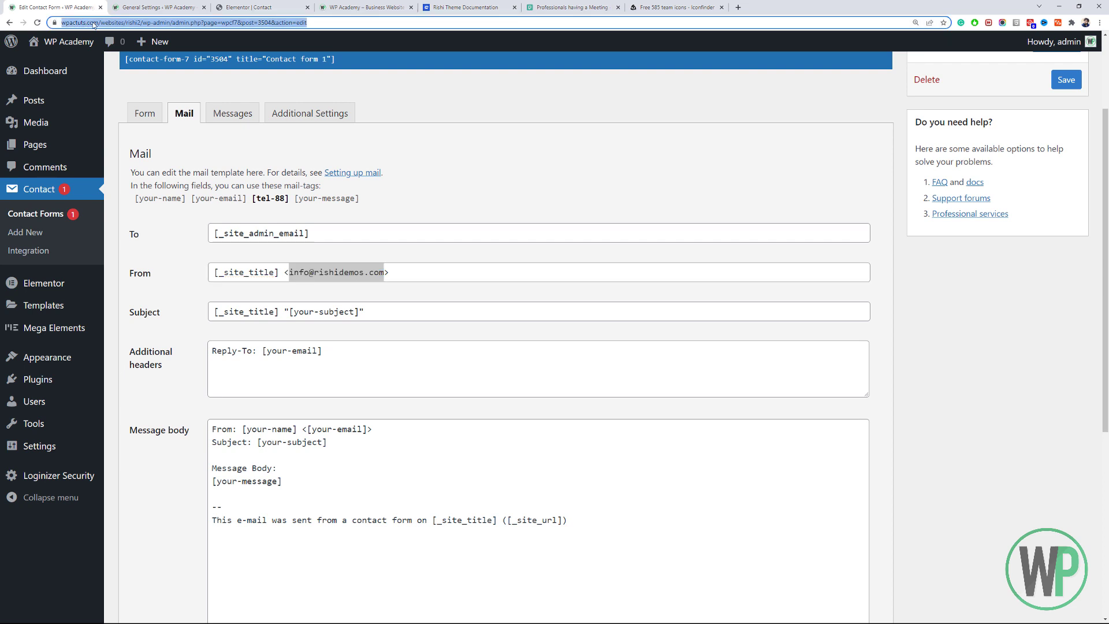
left_click(110, 22)
left_click_drag(118, 22, 82, 23)
key("ctrl+c")
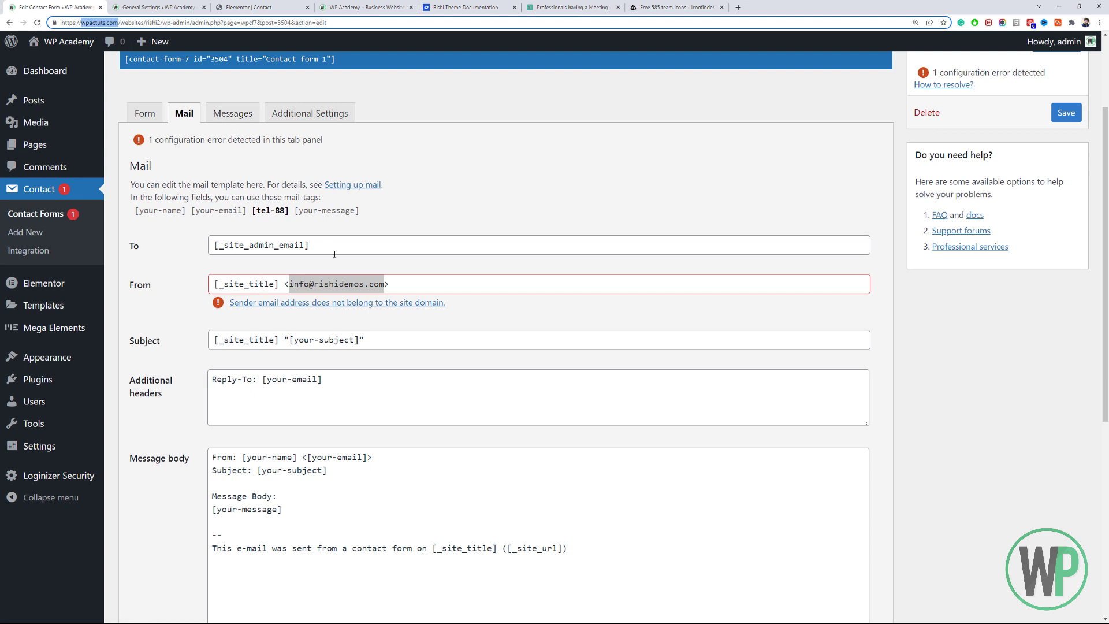
left_click(308, 272)
left_click_drag(310, 282, 290, 283)
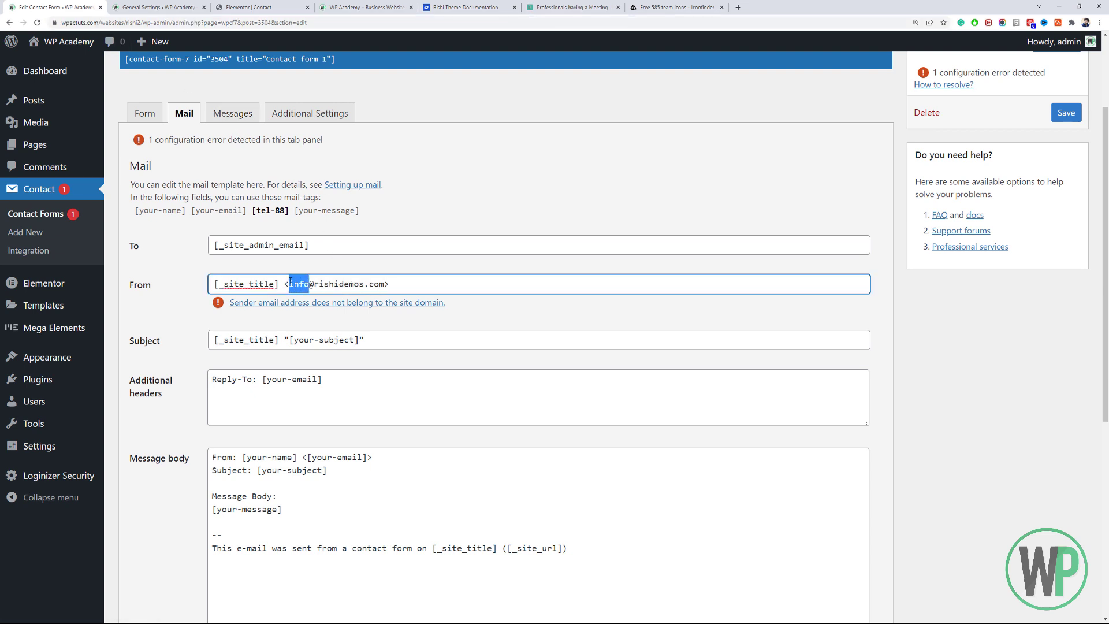
type("admin")
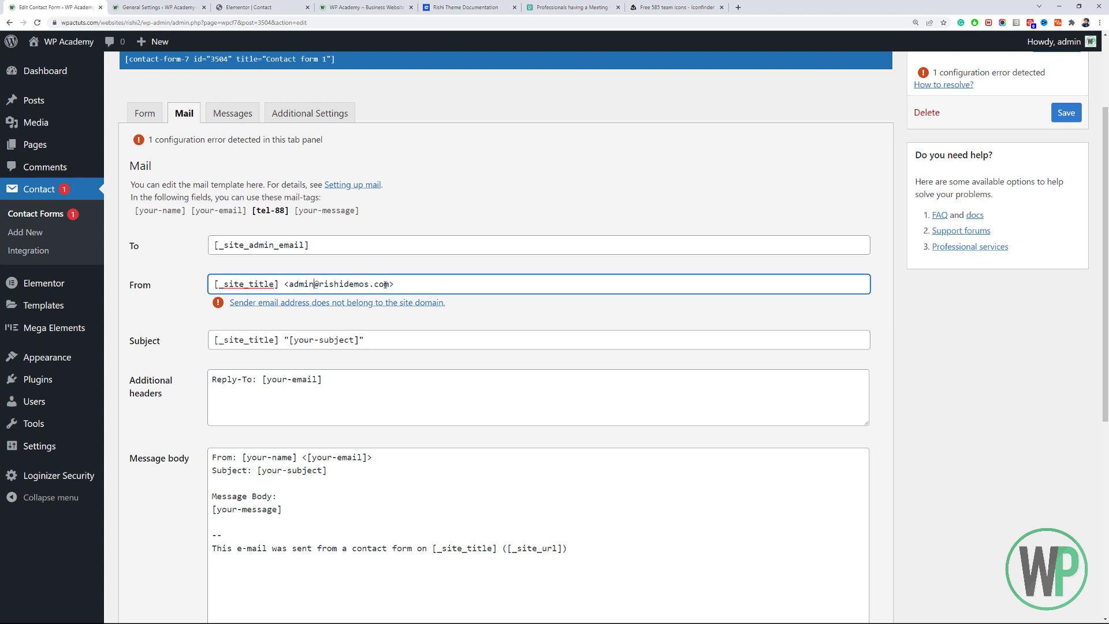
left_click_drag(390, 284, 320, 287)
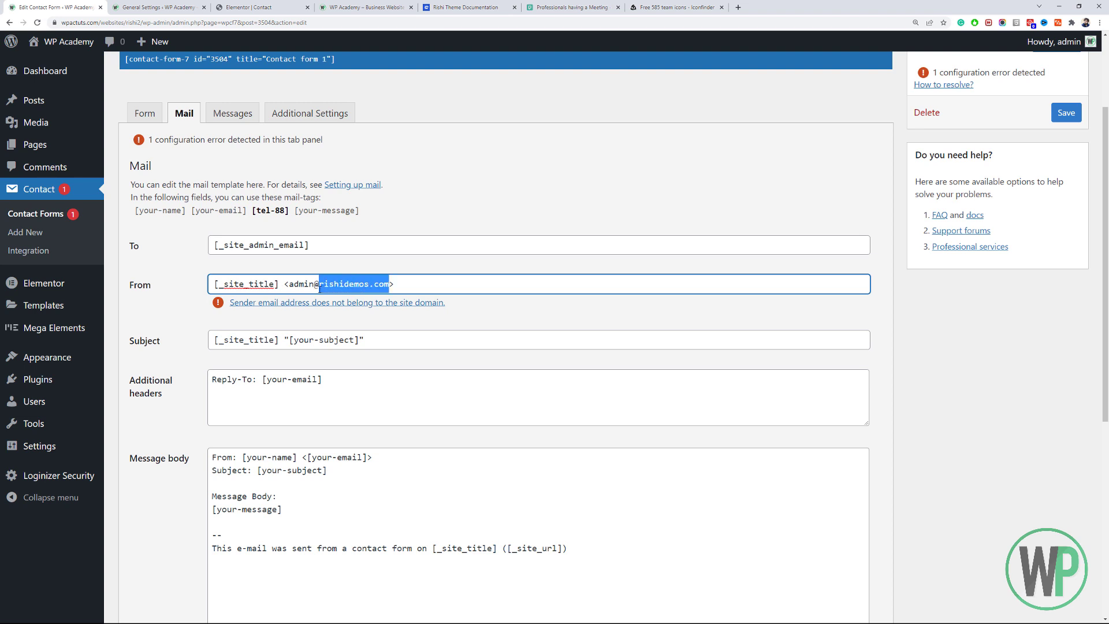
key("ctrl+v")
key("Tab")
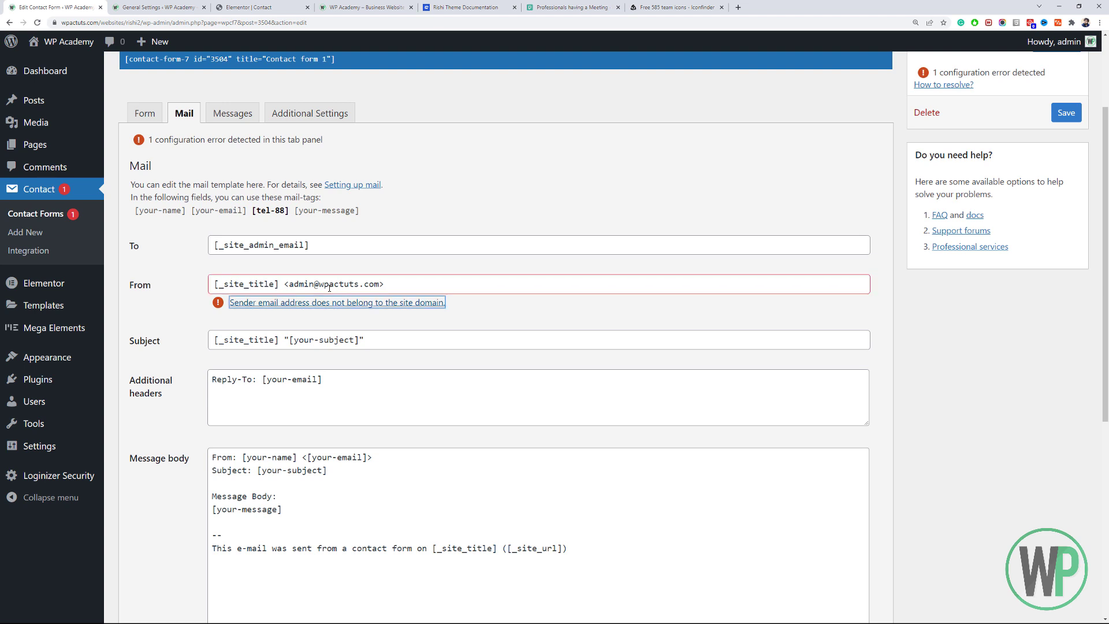
left_click(390, 276)
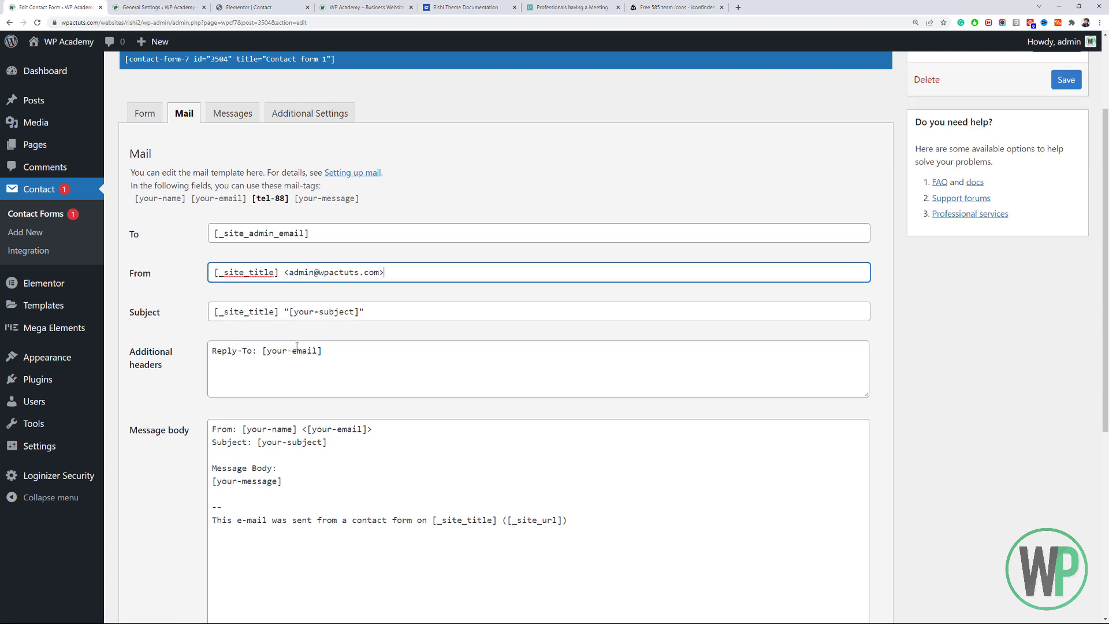
scroll(297, 345, "down", 2)
scroll(292, 370, "up", 4)
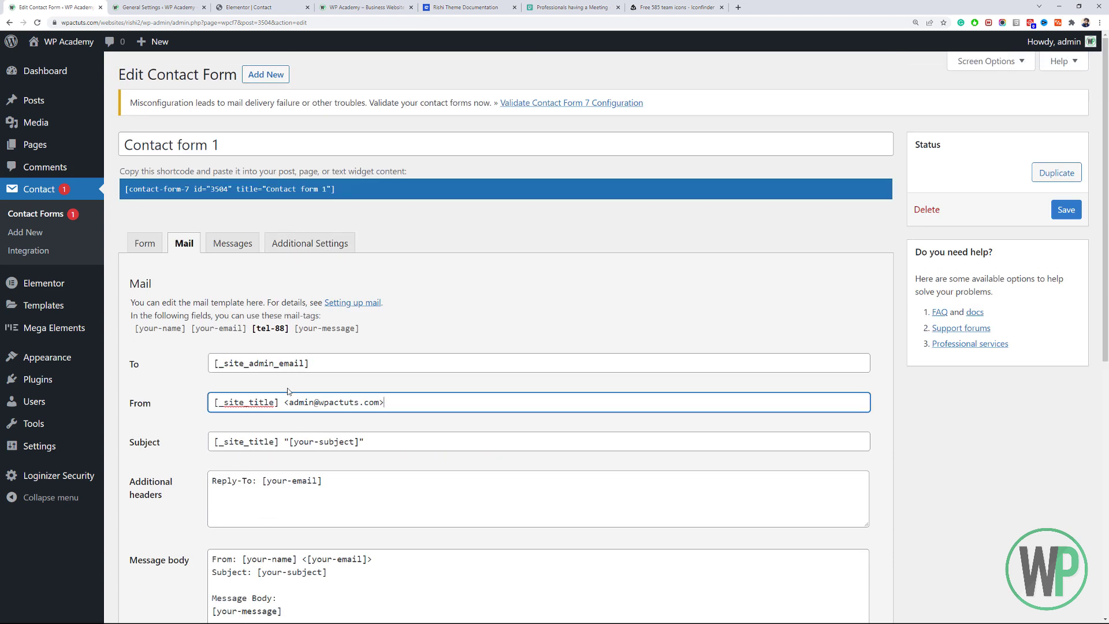
scroll(289, 391, "down", 2)
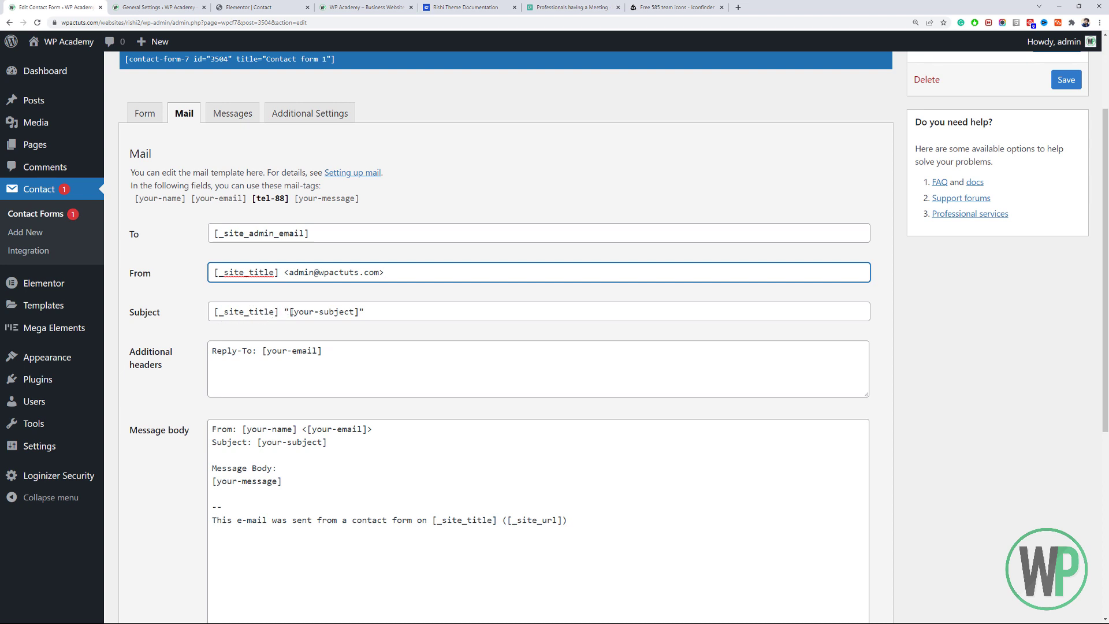
Replace the [your-subject] tag in the mail Subject with 'New Inquiry Recieved'.
left_click_drag(290, 311, 358, 307)
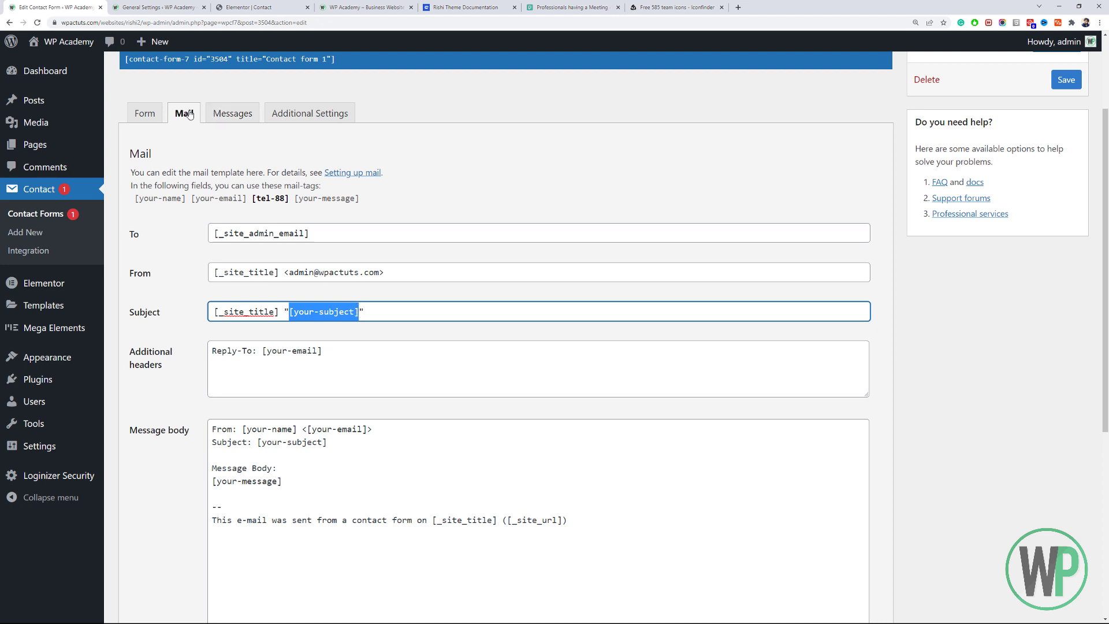
left_click(145, 113)
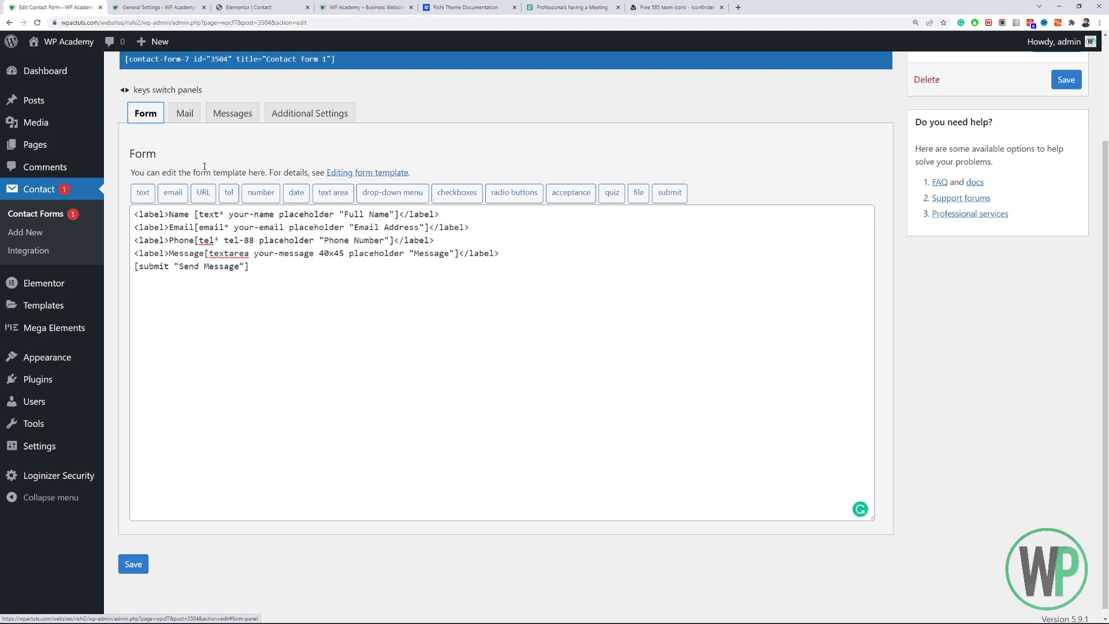
left_click(184, 114)
left_click(350, 313)
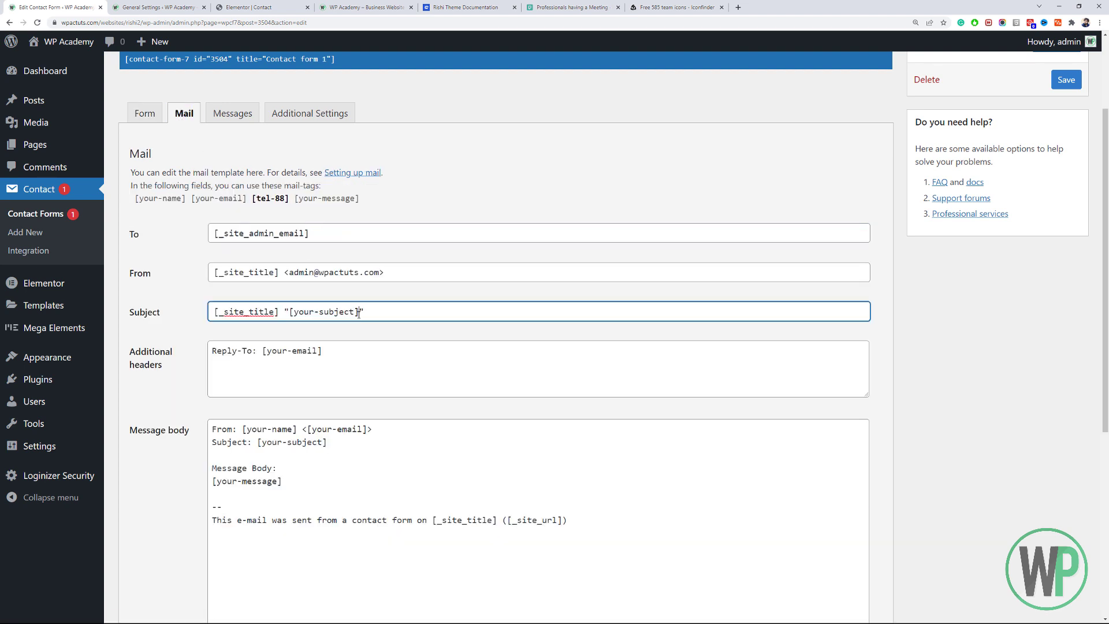
left_click_drag(359, 313, 291, 317)
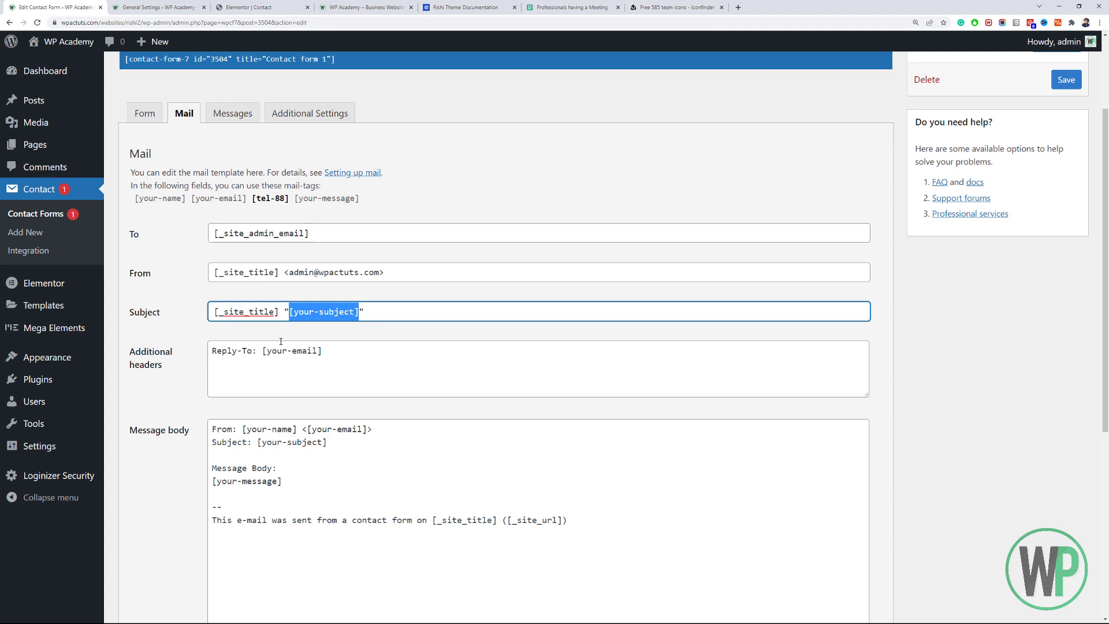
type("New Inq")
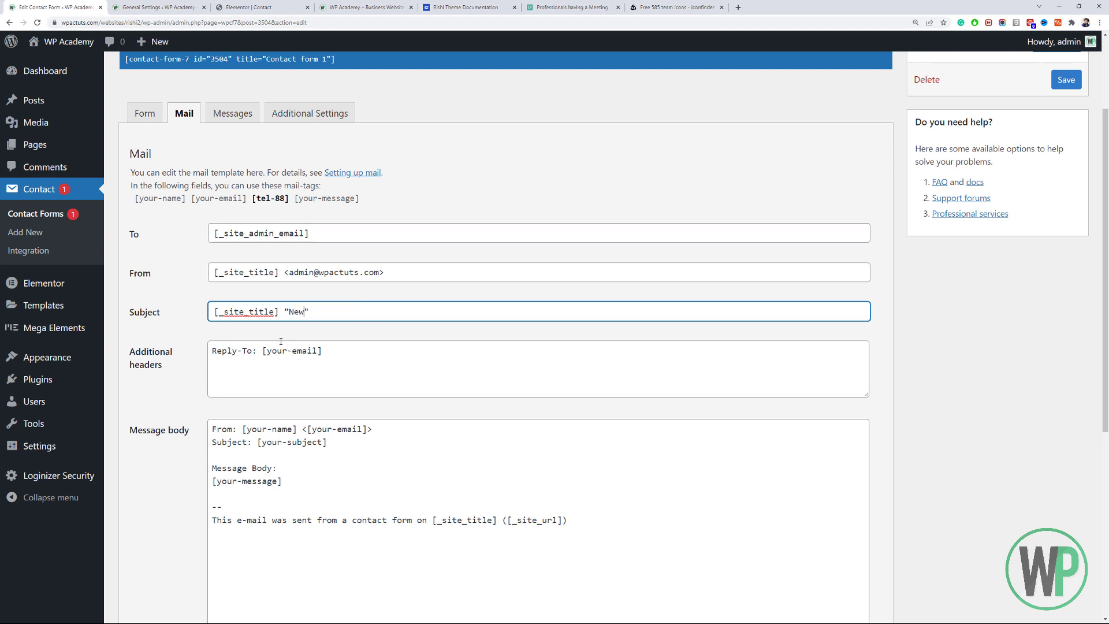
type("uiry Recieved")
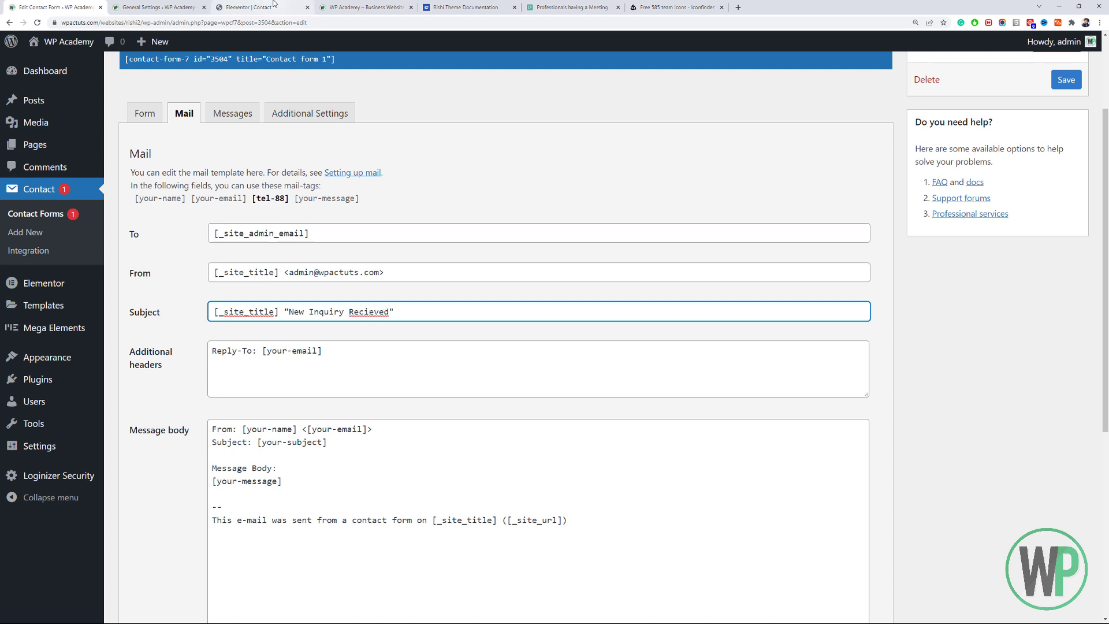
left_click(271, 3)
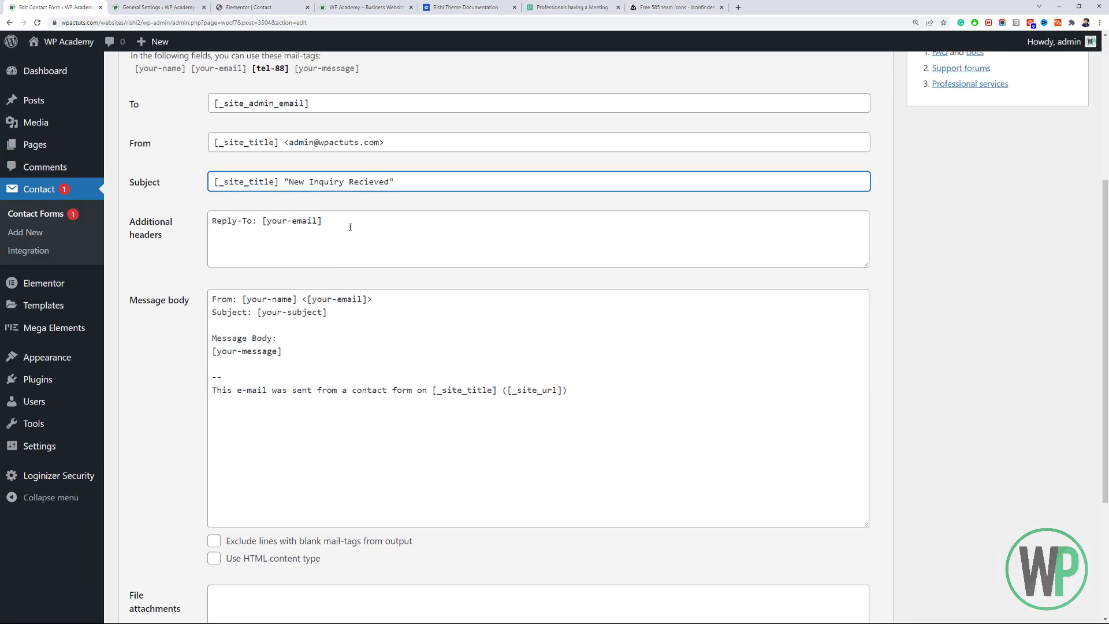
left_click_drag(350, 227, 264, 230)
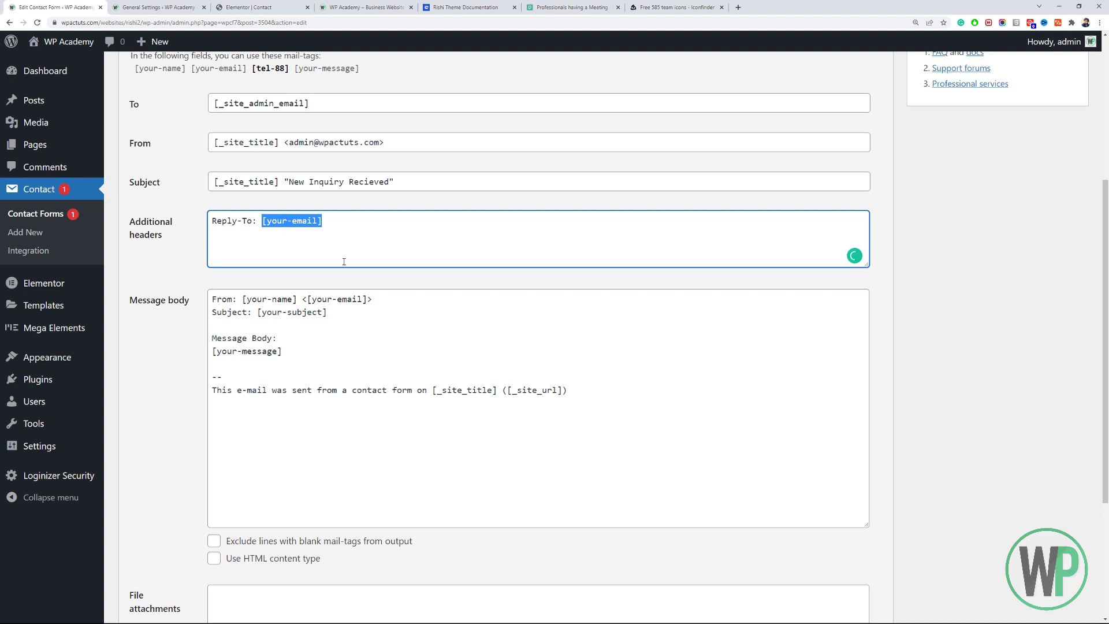
scroll(336, 259, "up", 2)
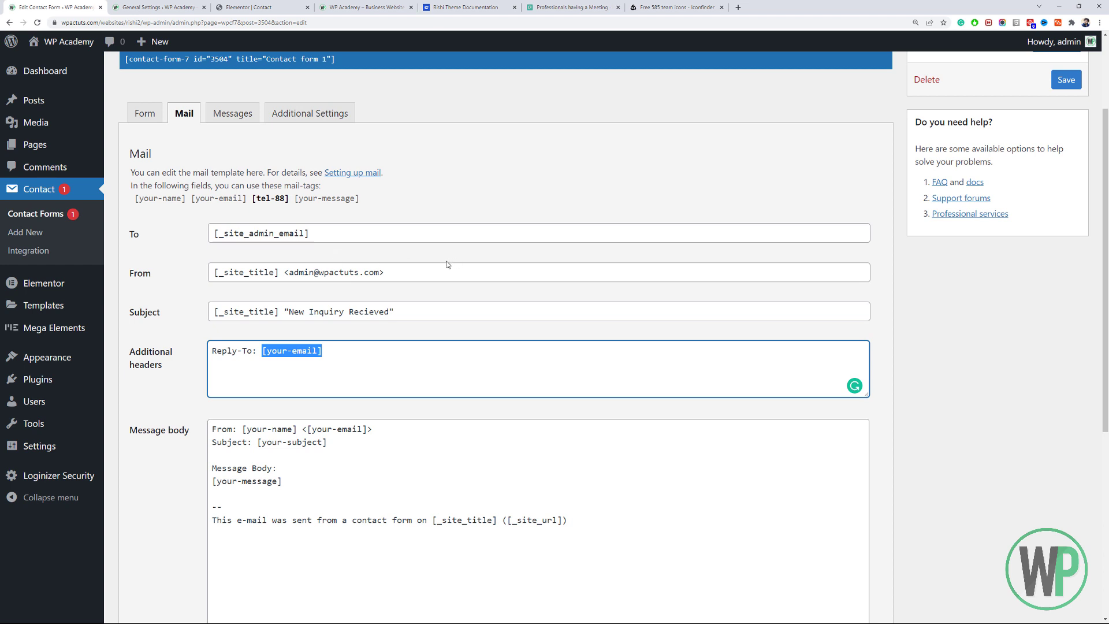
left_click(190, 7)
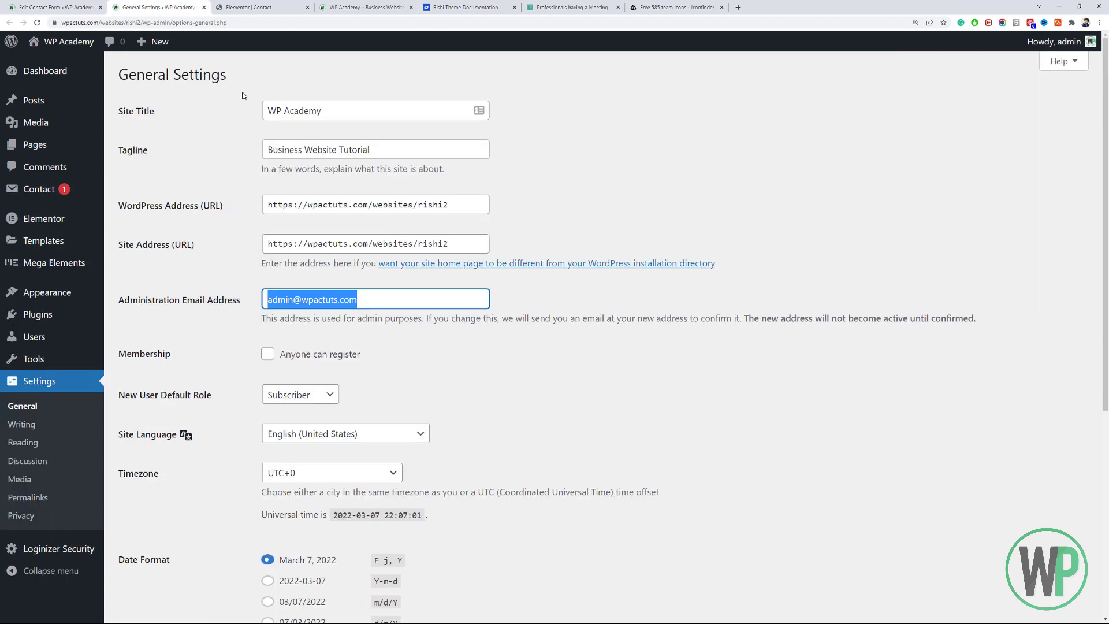
left_click(266, 7)
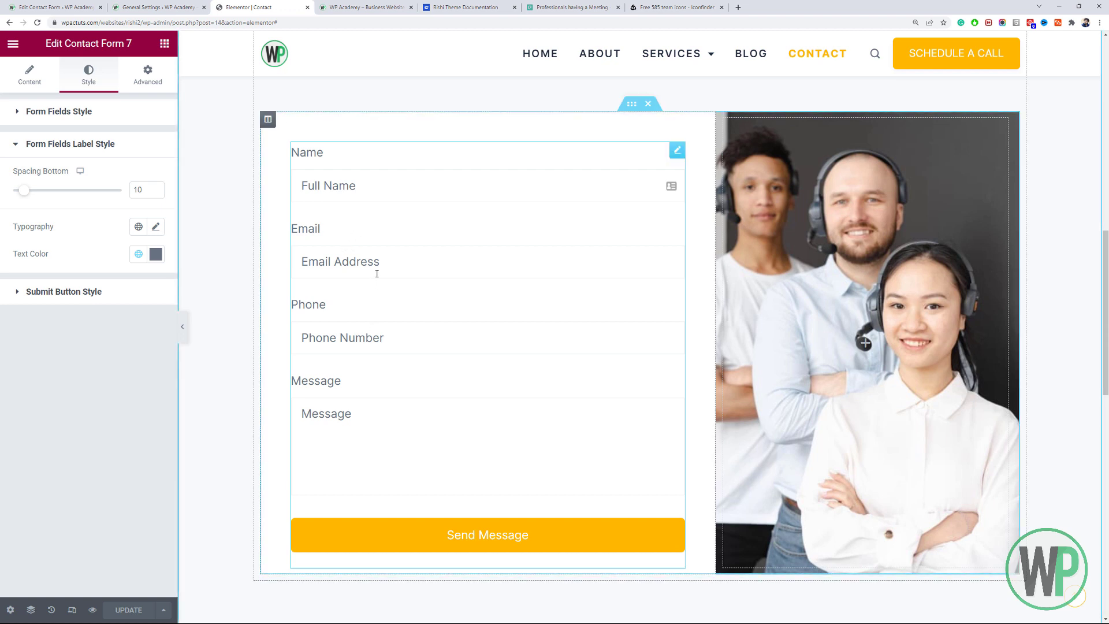
left_click(55, 7)
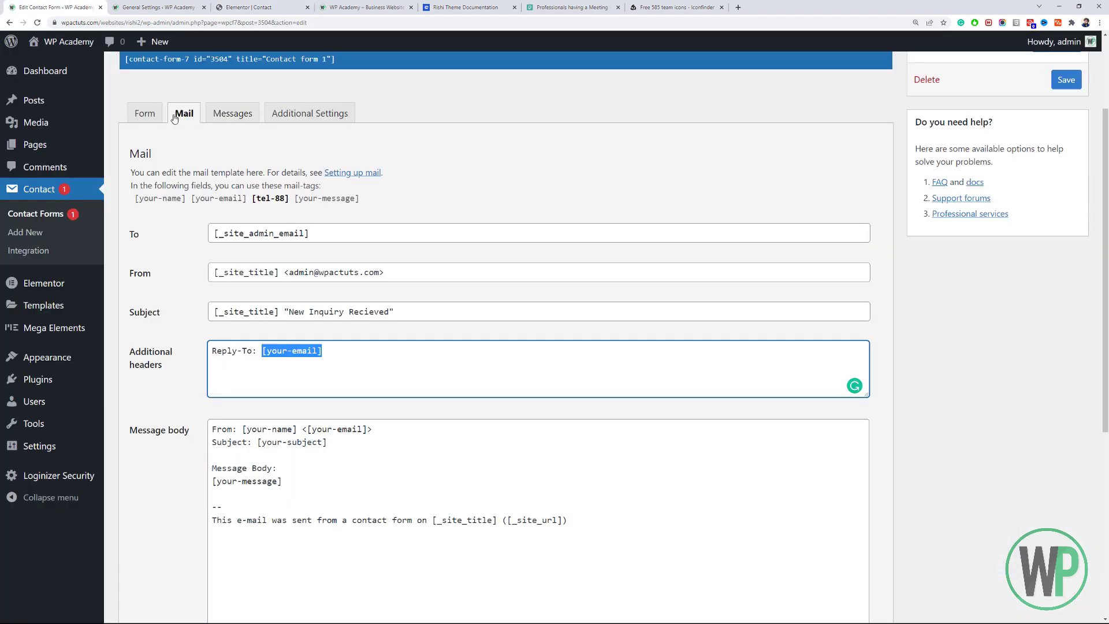
left_click(154, 116)
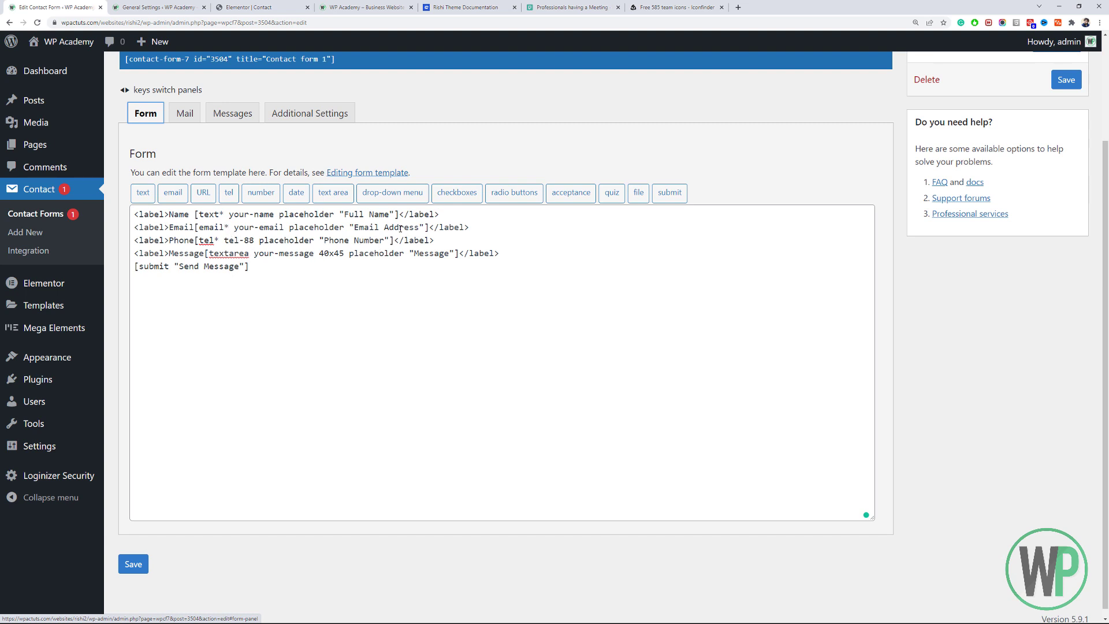
left_click(243, 238)
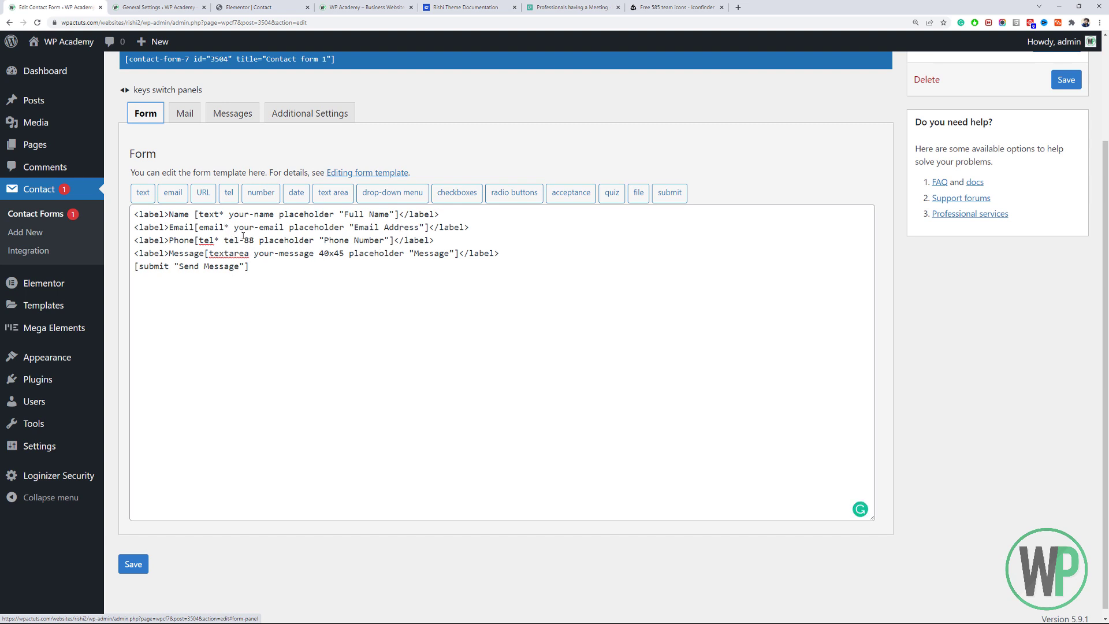
left_click(208, 230)
left_click_drag(225, 227, 198, 227)
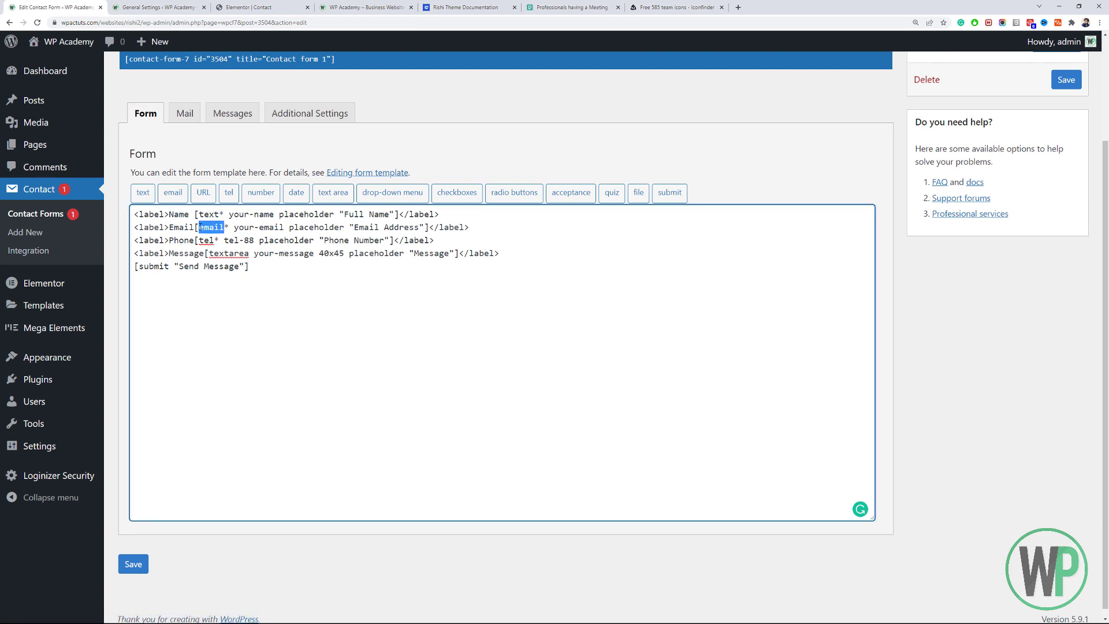
left_click(303, 230)
left_click_drag(284, 230, 220, 227)
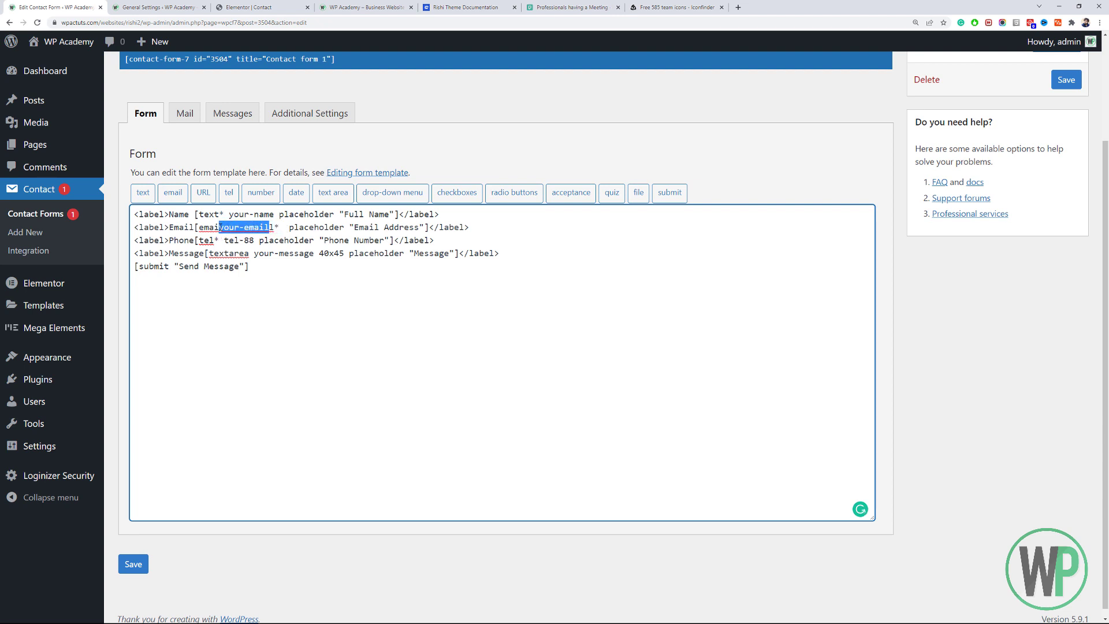
key("ctrl+z")
left_click(248, 240)
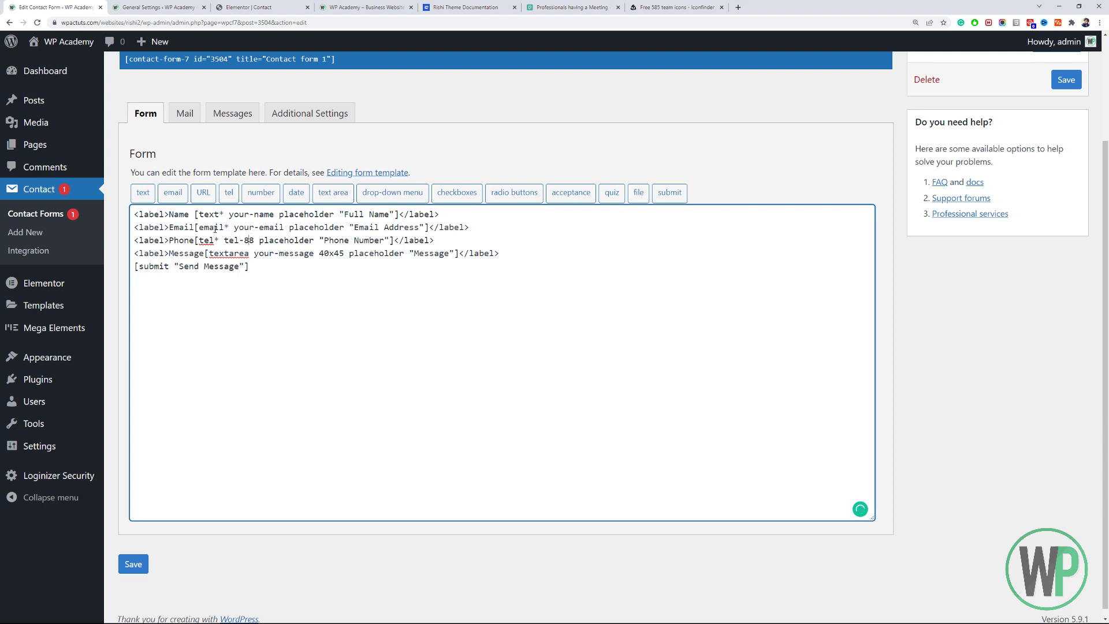
left_click_drag(229, 227, 205, 226)
left_click(231, 226)
left_click_drag(274, 214, 232, 229)
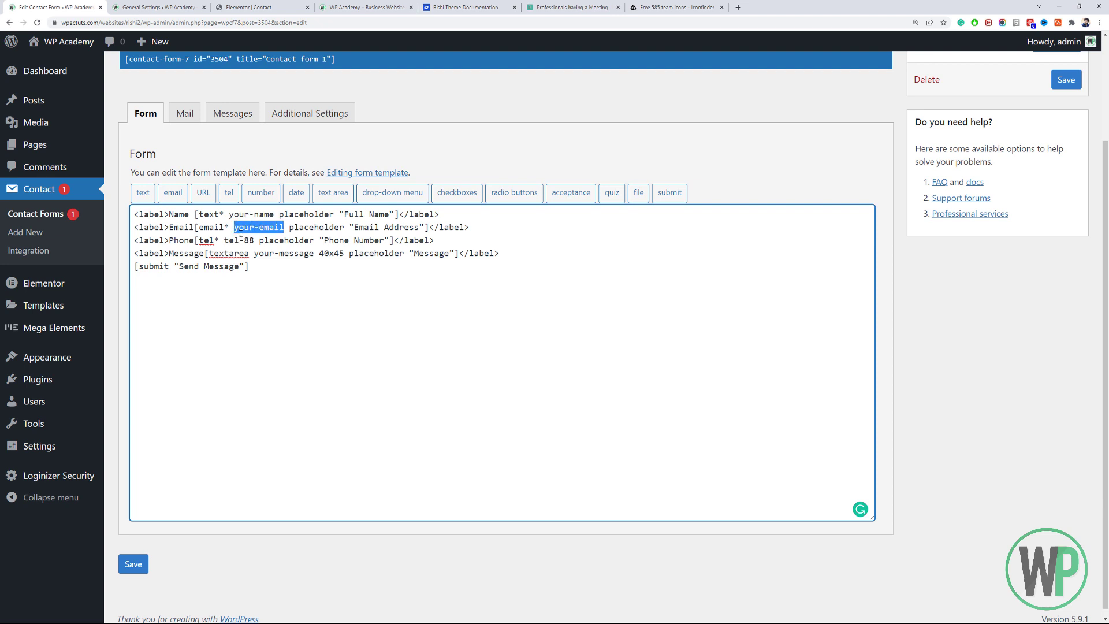
left_click(168, 6)
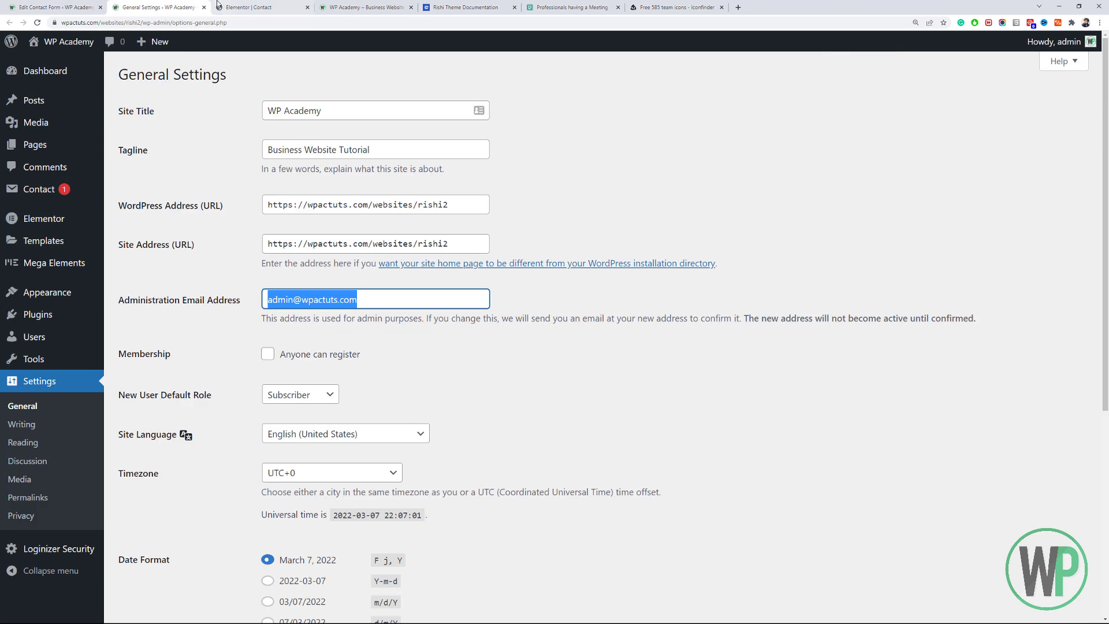
left_click(55, 7)
left_click(184, 113)
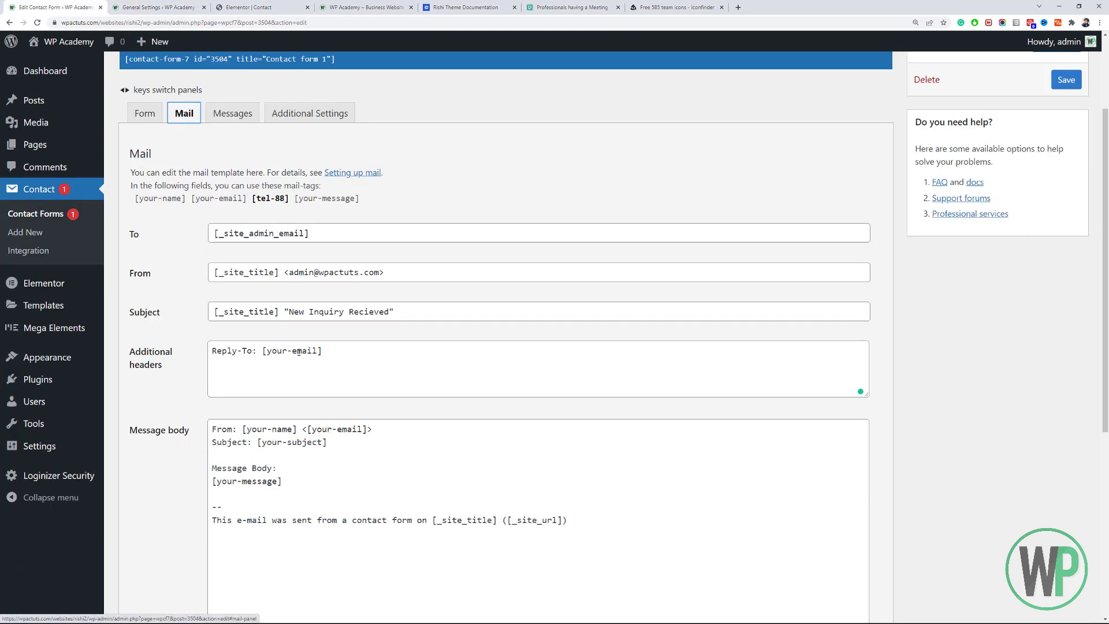
left_click_drag(317, 352, 269, 358)
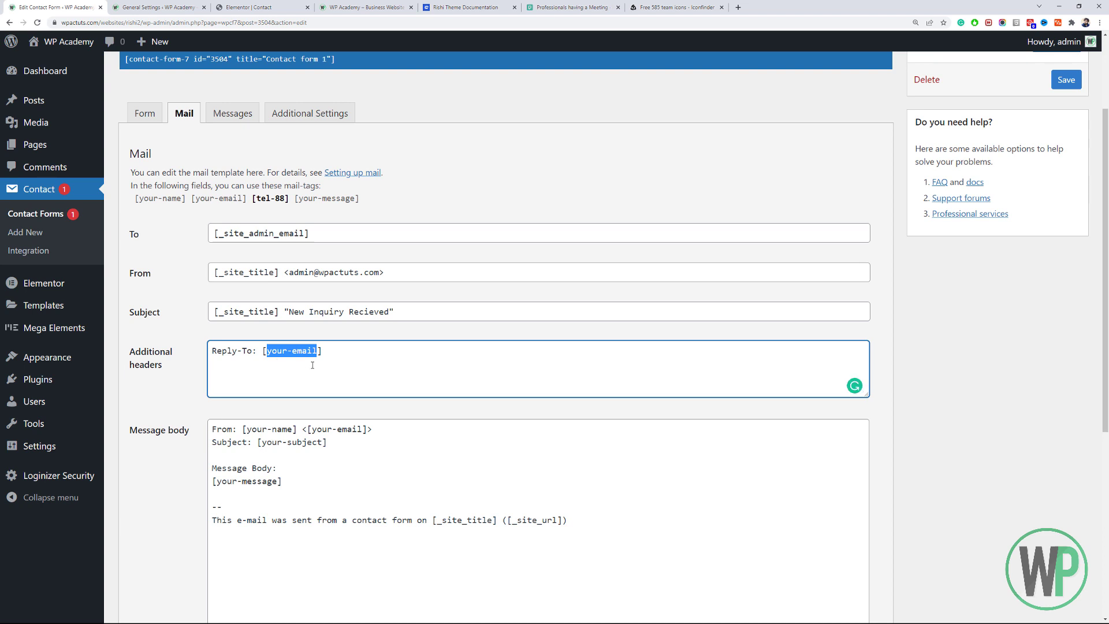
scroll(312, 365, "down", 4)
left_click(301, 212)
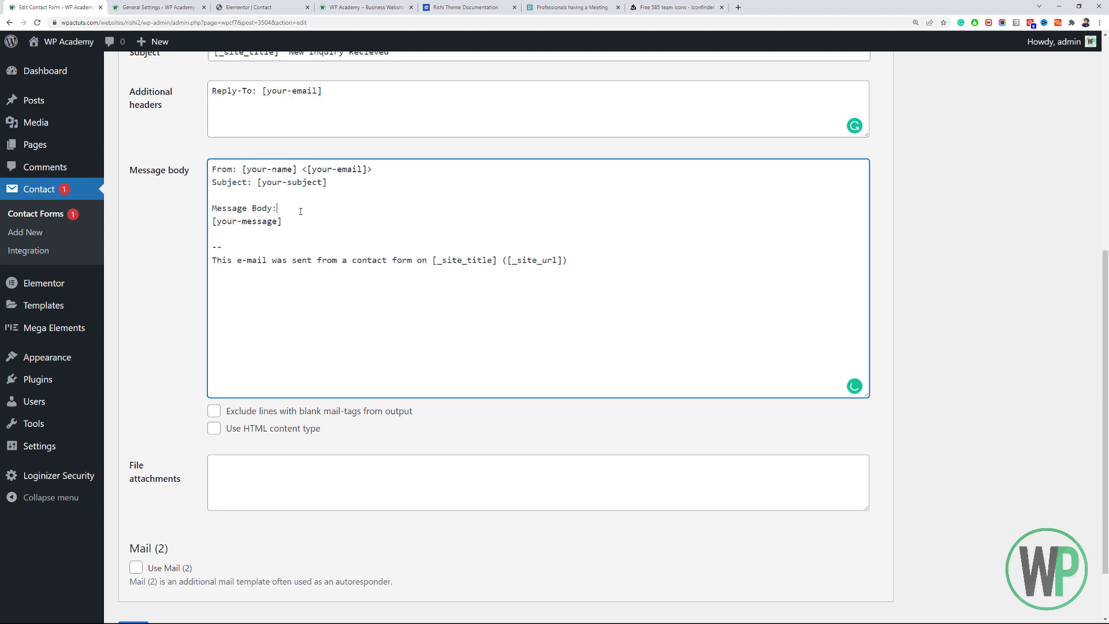
scroll(312, 344, "up", 2)
left_click(312, 342)
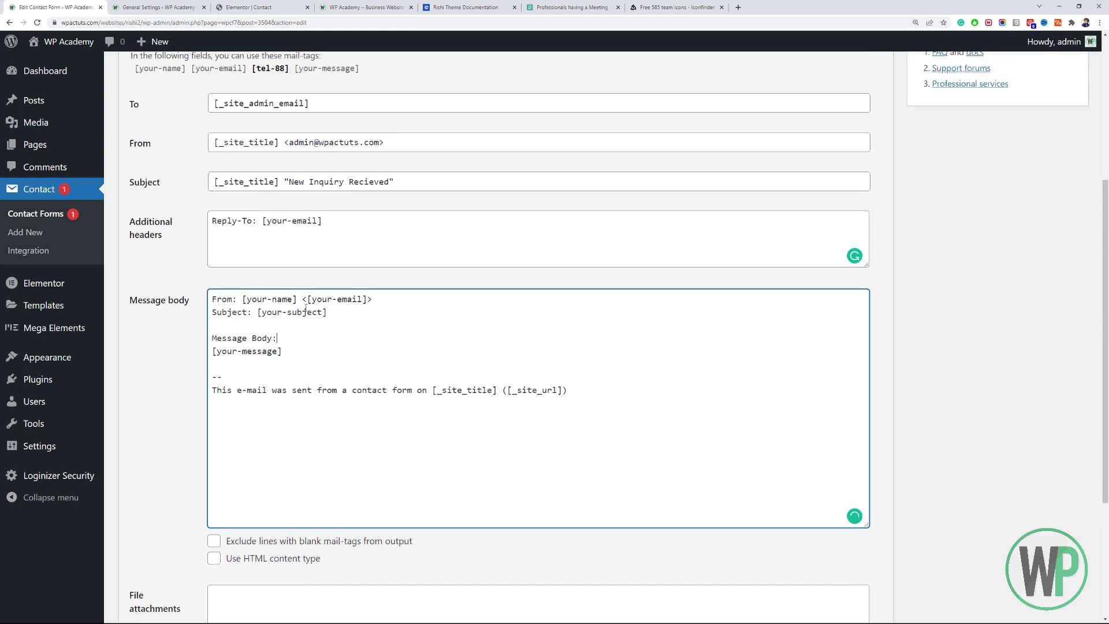
scroll(280, 327, "up", 4)
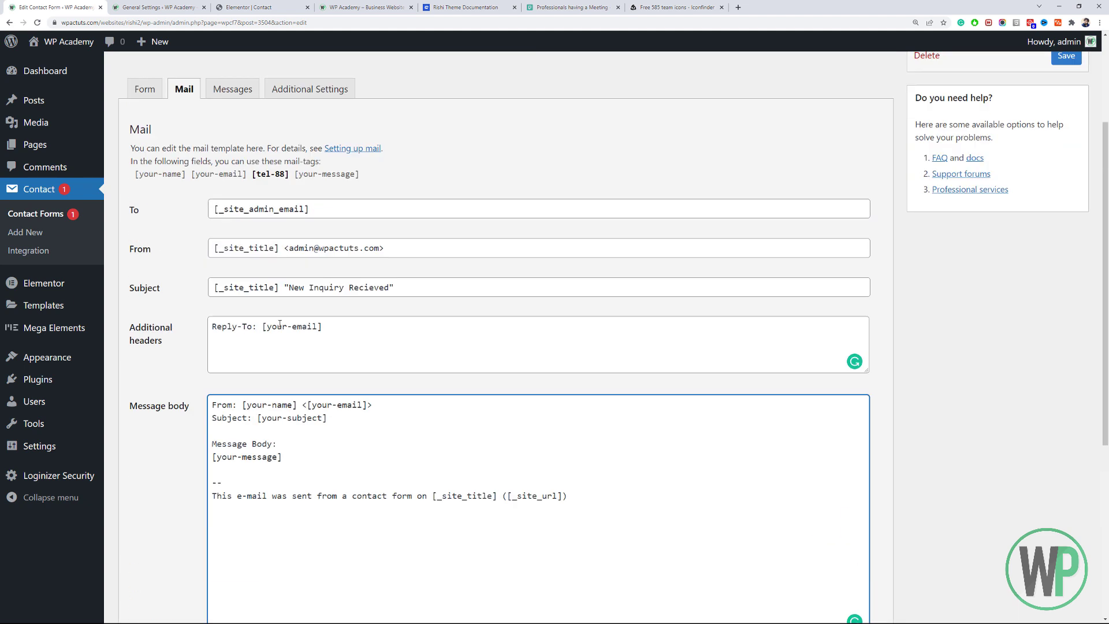
scroll(216, 204, "down", 2)
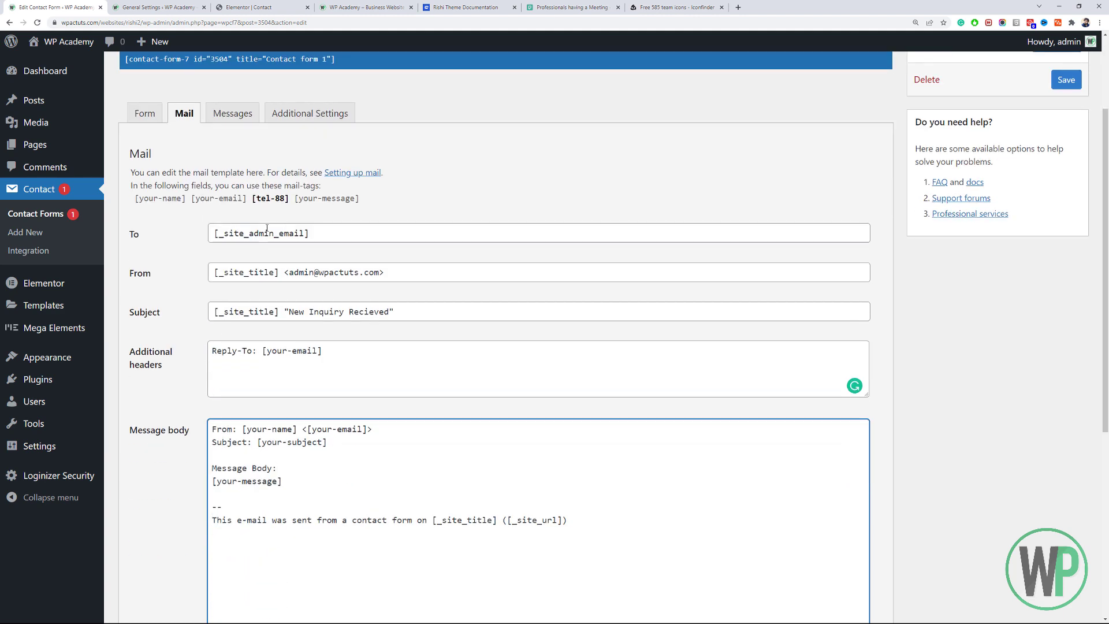
scroll(268, 228, "down", 2)
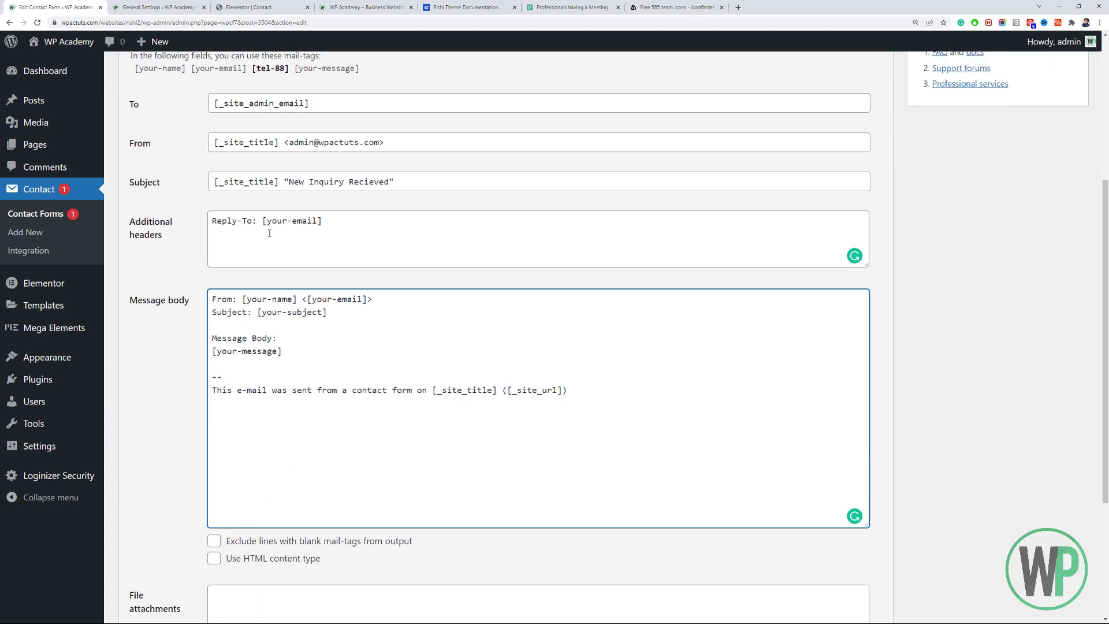
Add a 'Person Phone: [tel-88]' line to the mail message body and save the form.
left_click(300, 352)
key("Return")
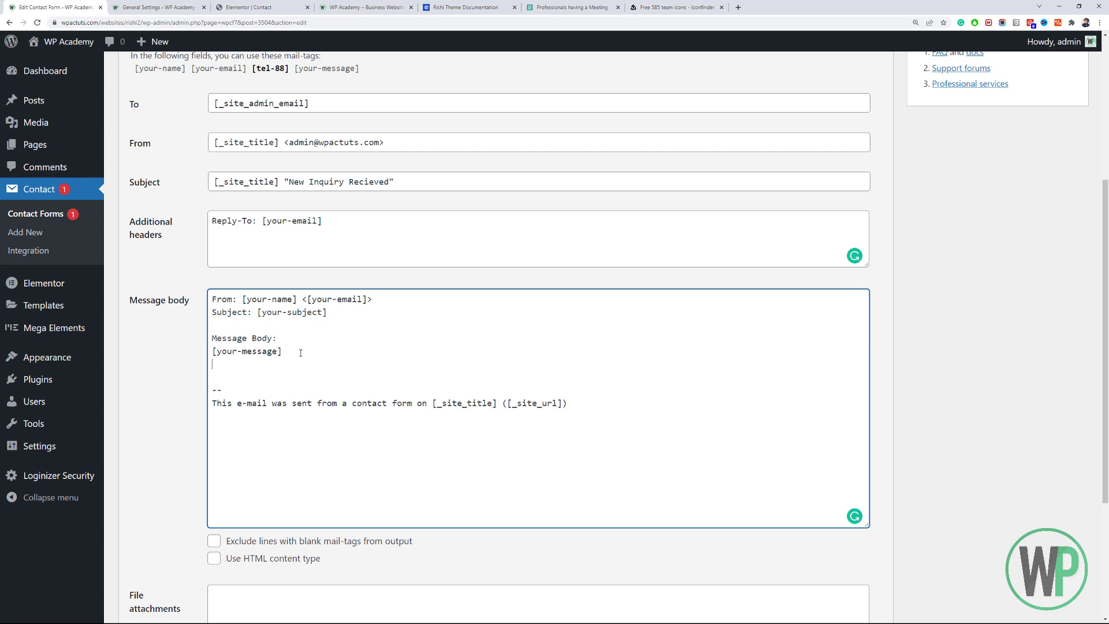
left_click(278, 68)
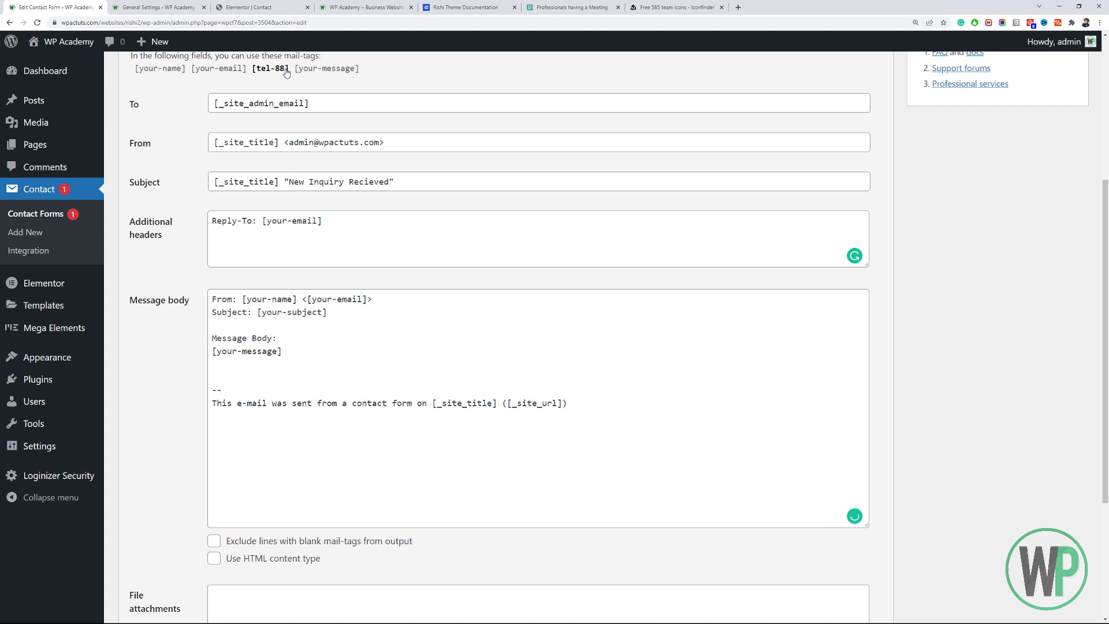
left_click_drag(290, 69, 253, 70)
key("ctrl+c")
left_click(283, 360)
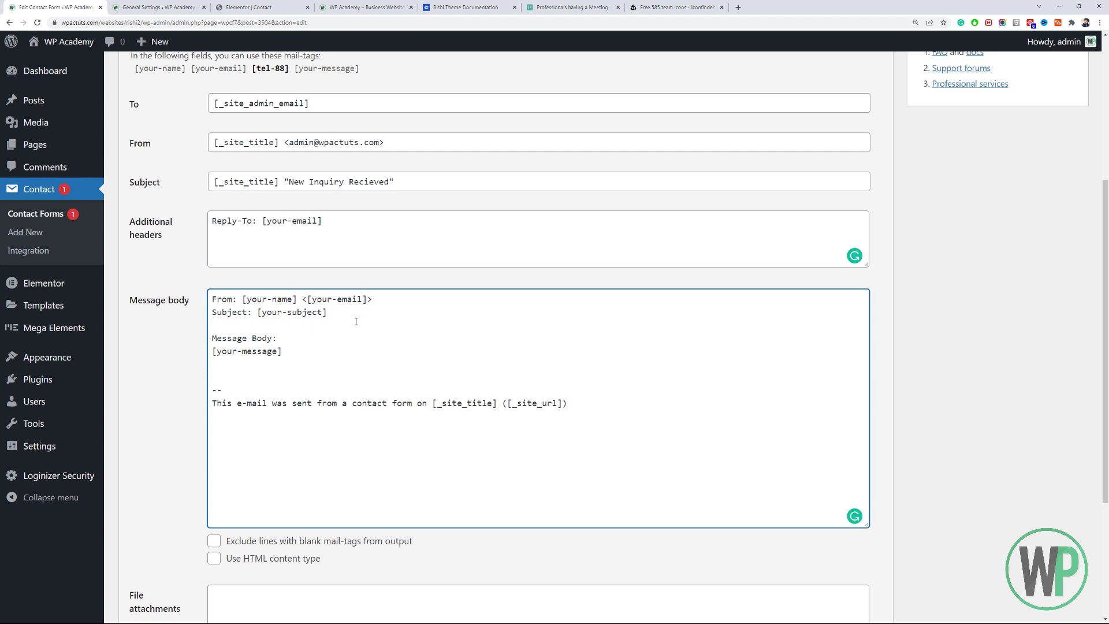
type("Person Phone:")
key("ctrl+v")
scroll(387, 364, "up", 2)
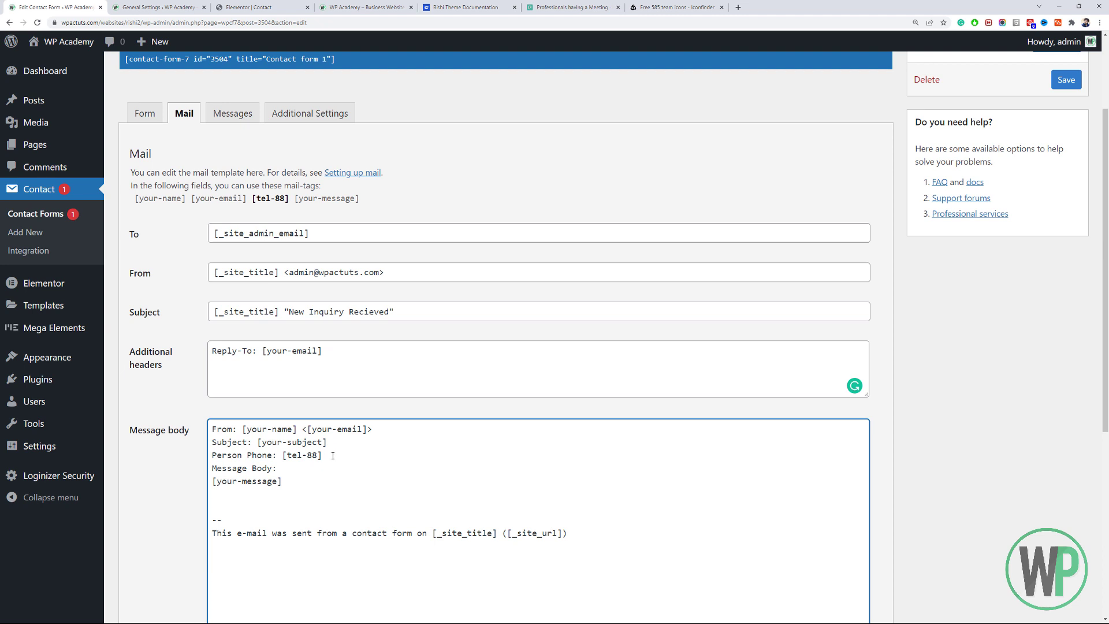
left_click(1066, 82)
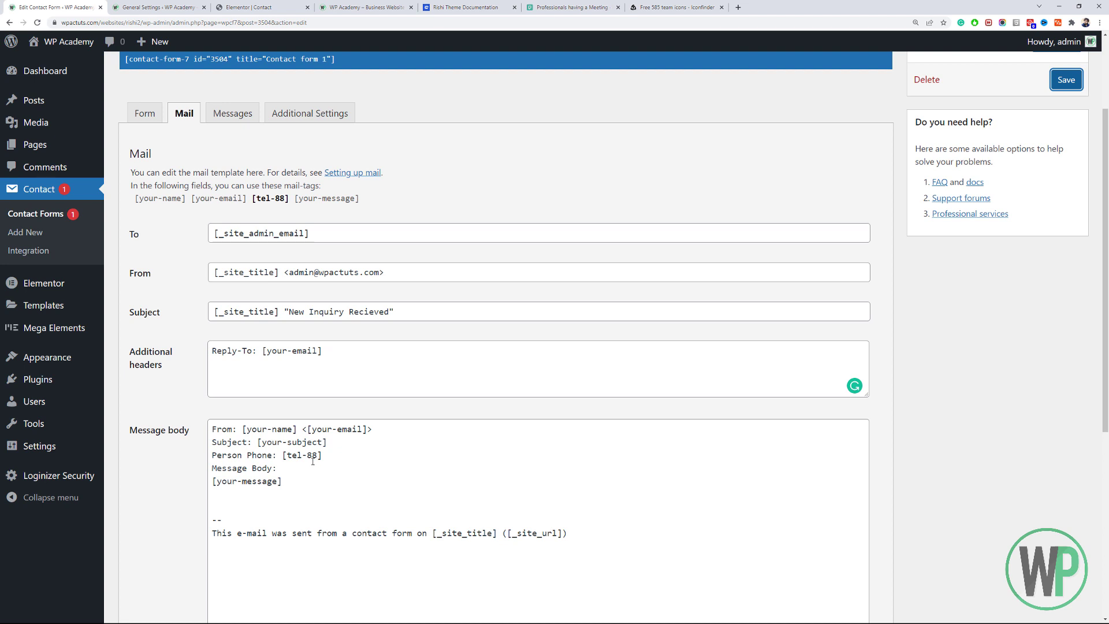
right_click(365, 177)
left_click(399, 185)
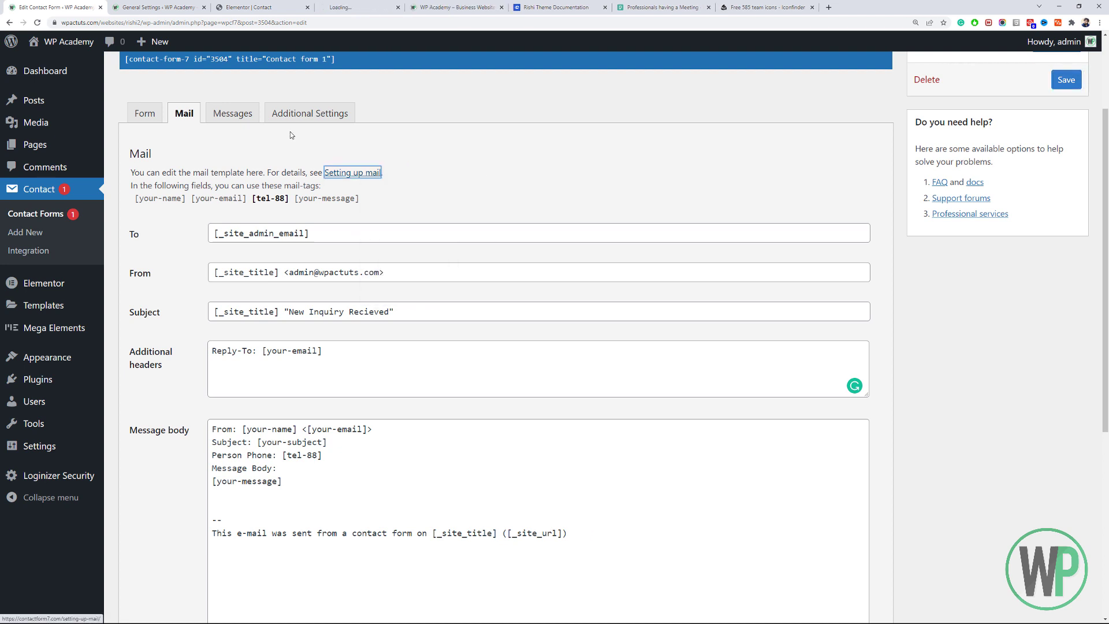
left_click(358, 7)
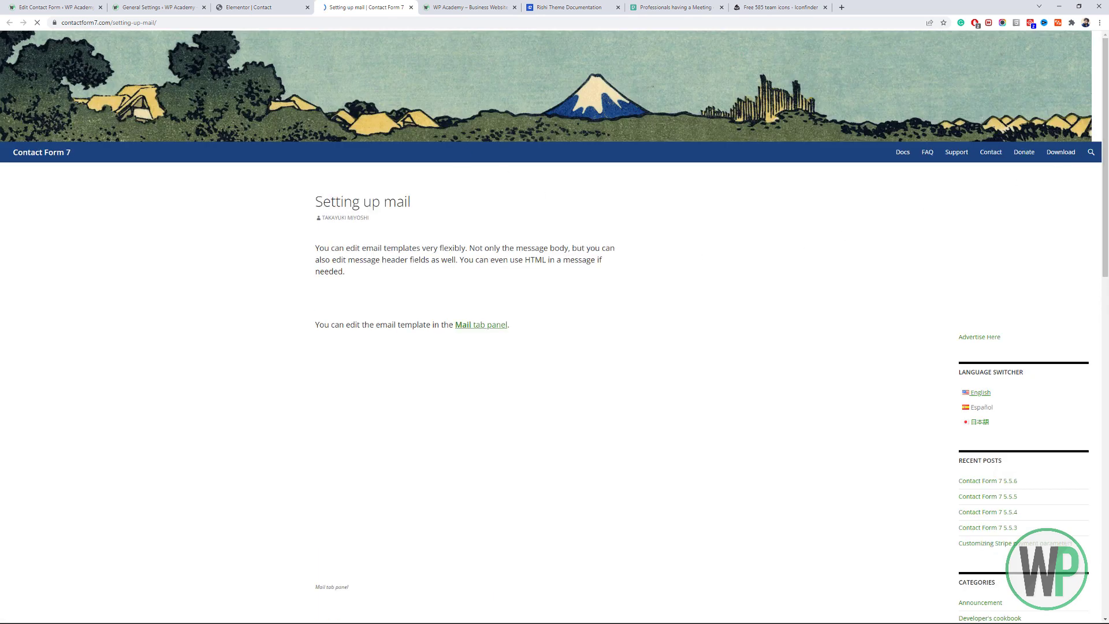
scroll(1107, 226, "down", 7)
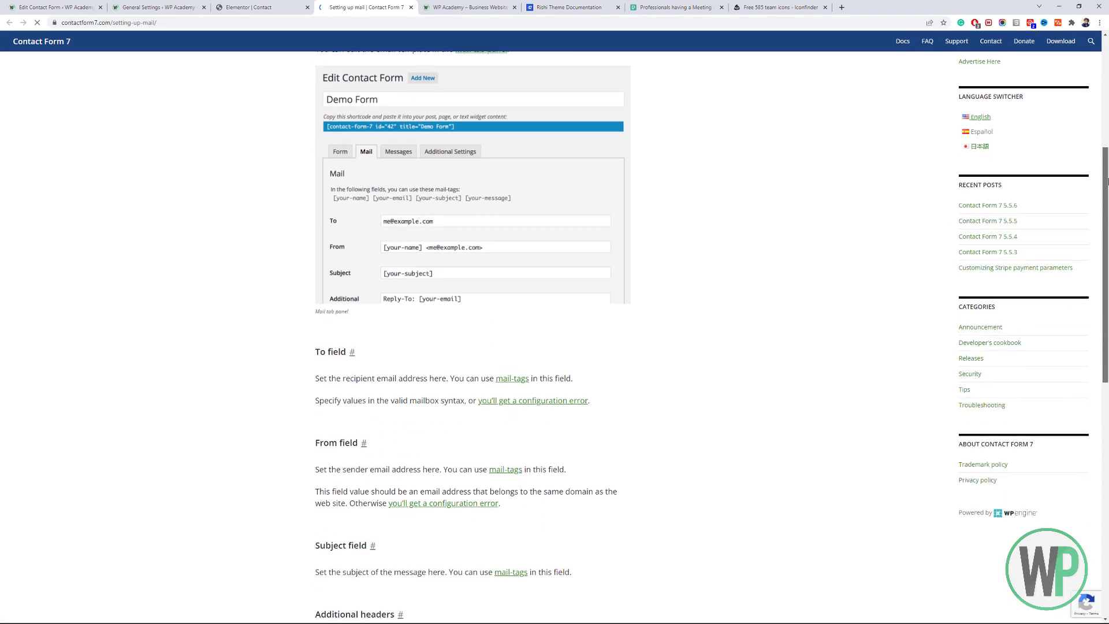
left_click(411, 6)
left_click(55, 7)
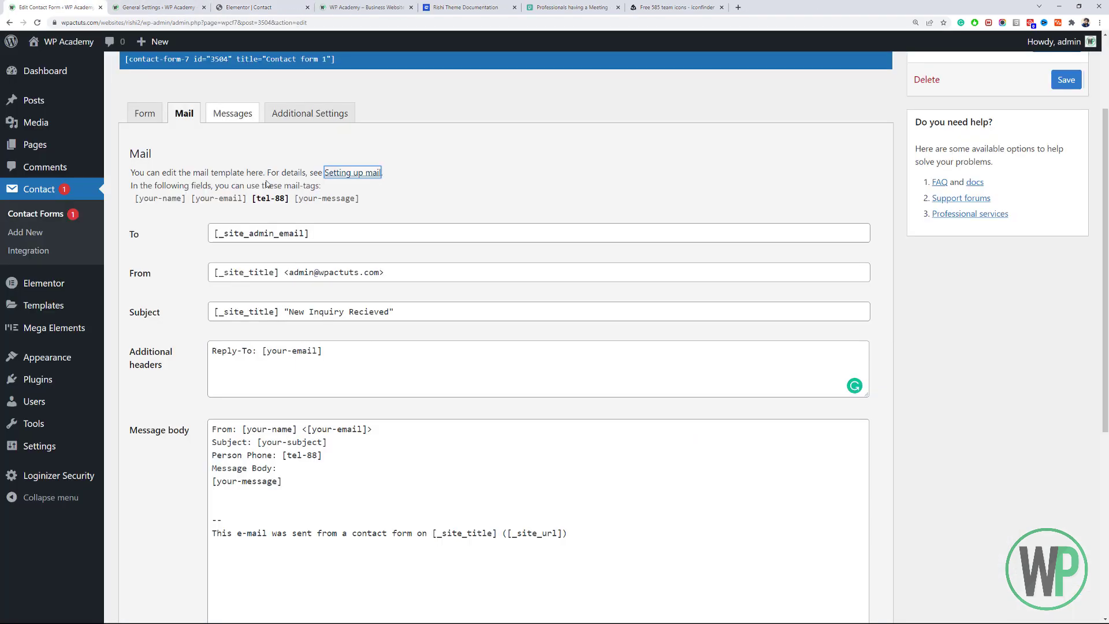
scroll(335, 275, "up", 2)
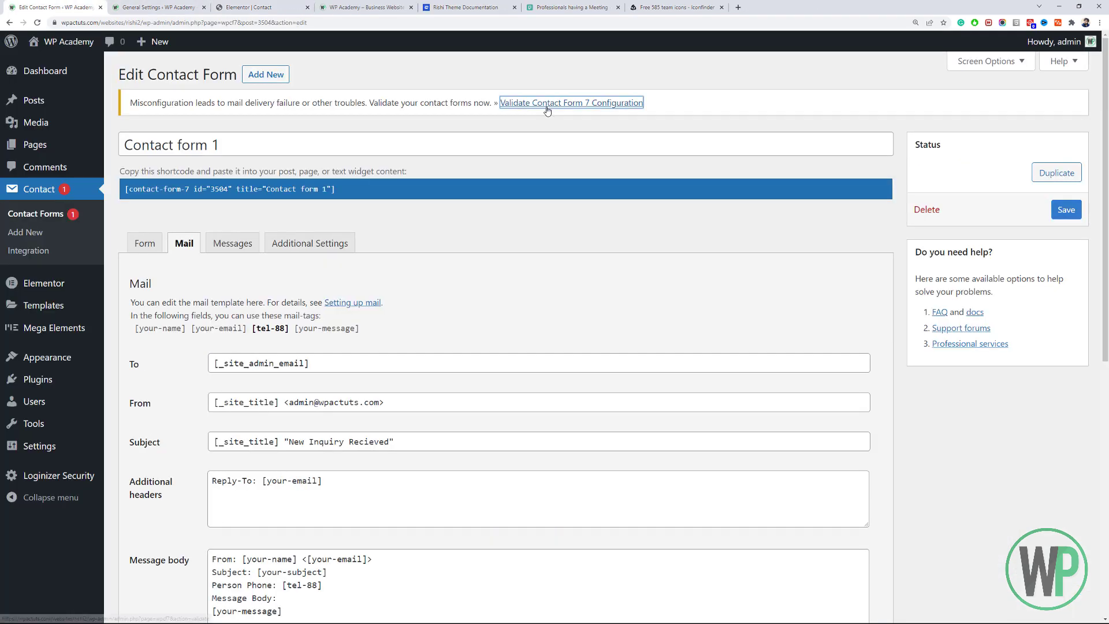
Save the form, review its Messages and Additional Settings, and open the configuration validator.
left_click(1066, 210)
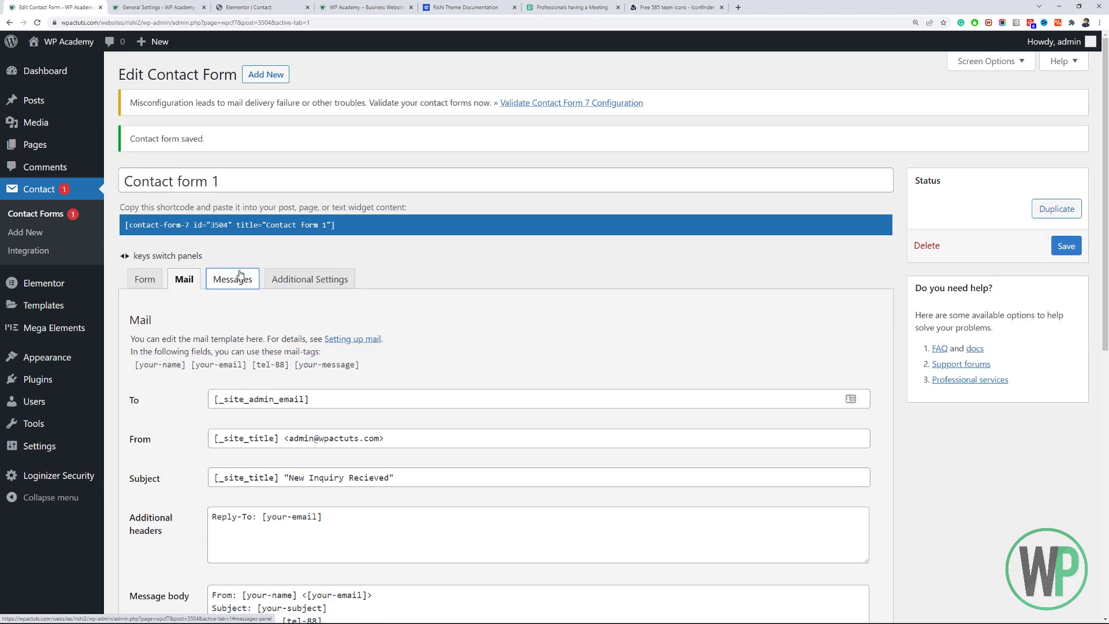
left_click(234, 279)
scroll(386, 288, "down", 12)
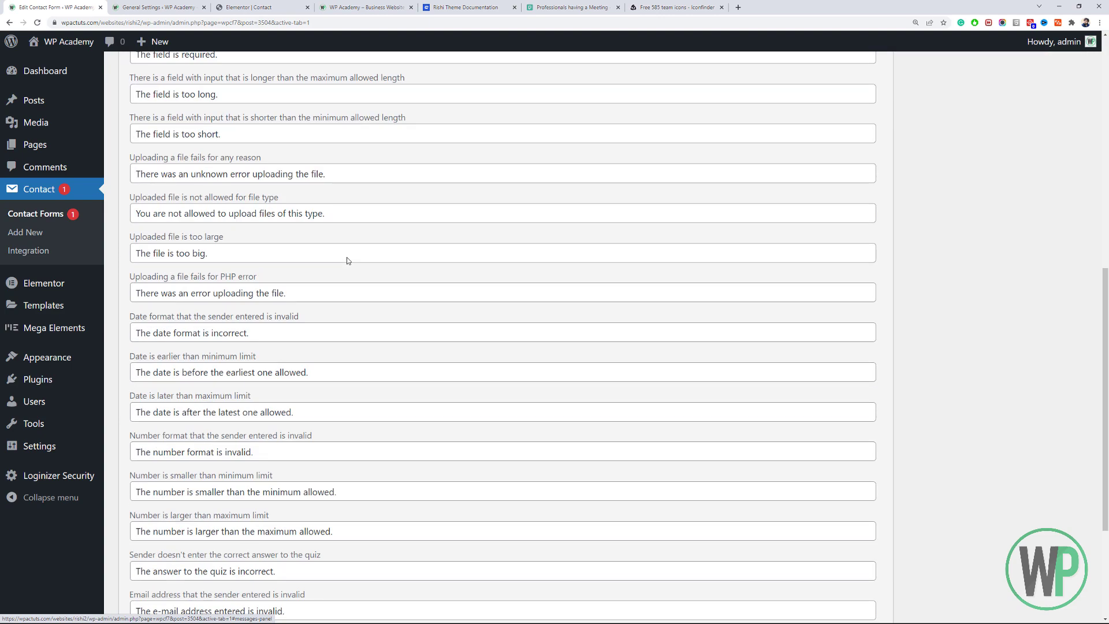
scroll(347, 257, "up", 12)
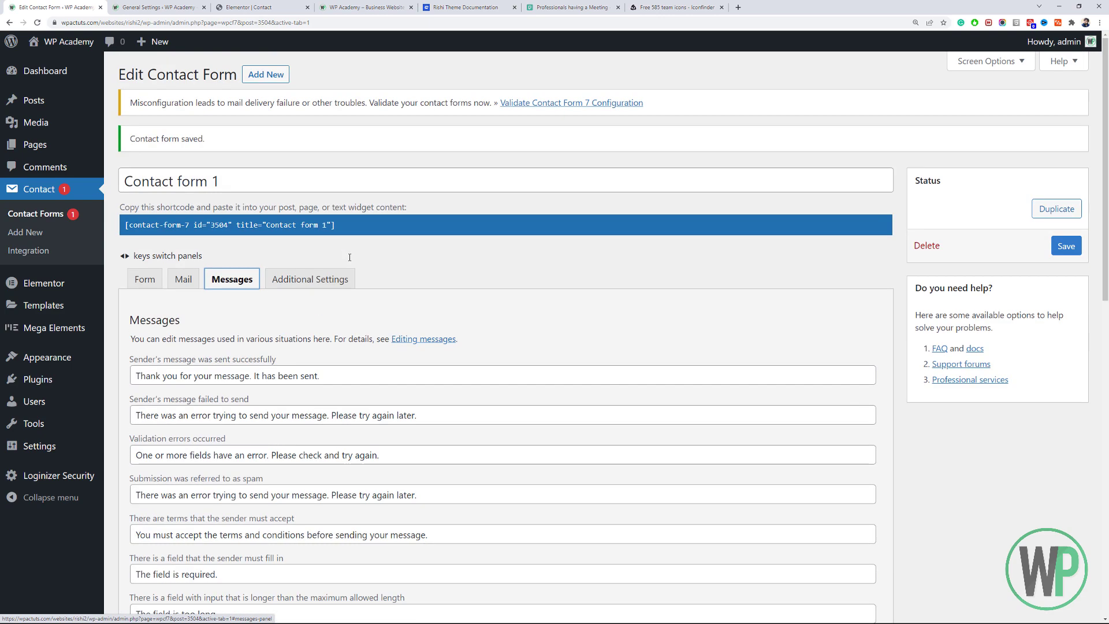
scroll(349, 260, "down", 4)
scroll(349, 260, "up", 4)
left_click(340, 284)
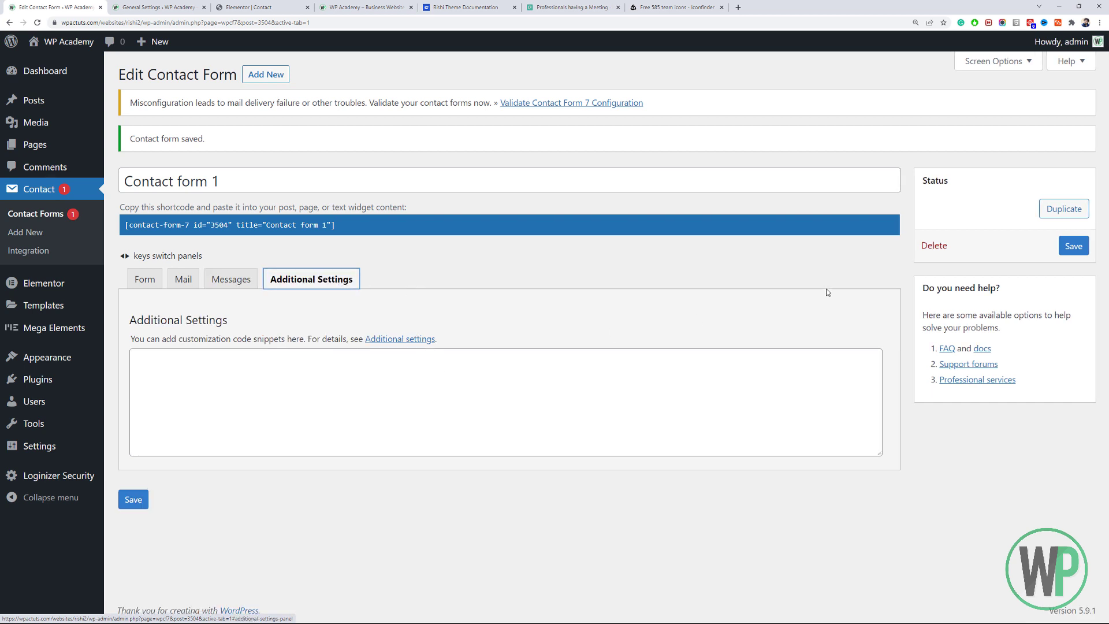
left_click(528, 104)
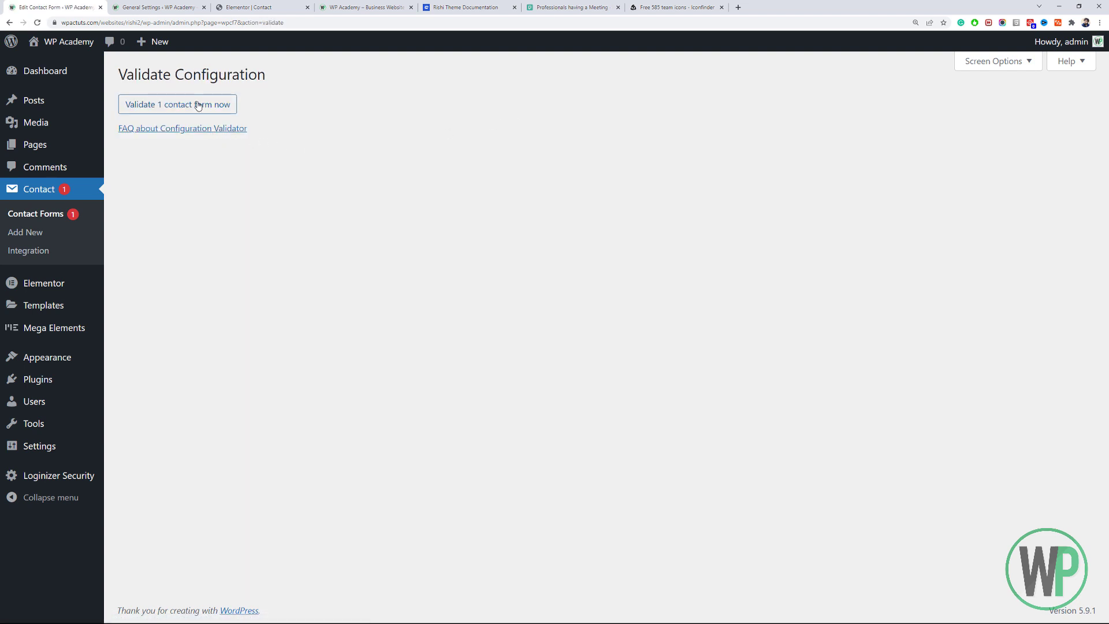
Validate the one contact form, then browse the Contact > Integration options.
left_click(198, 104)
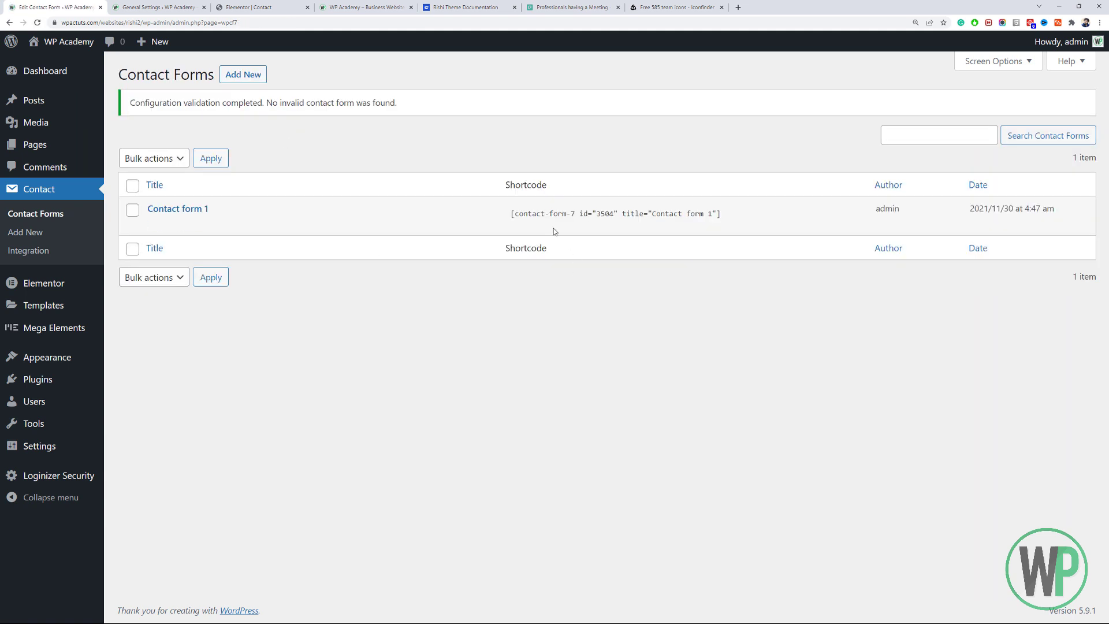
mouse_move(325, 222)
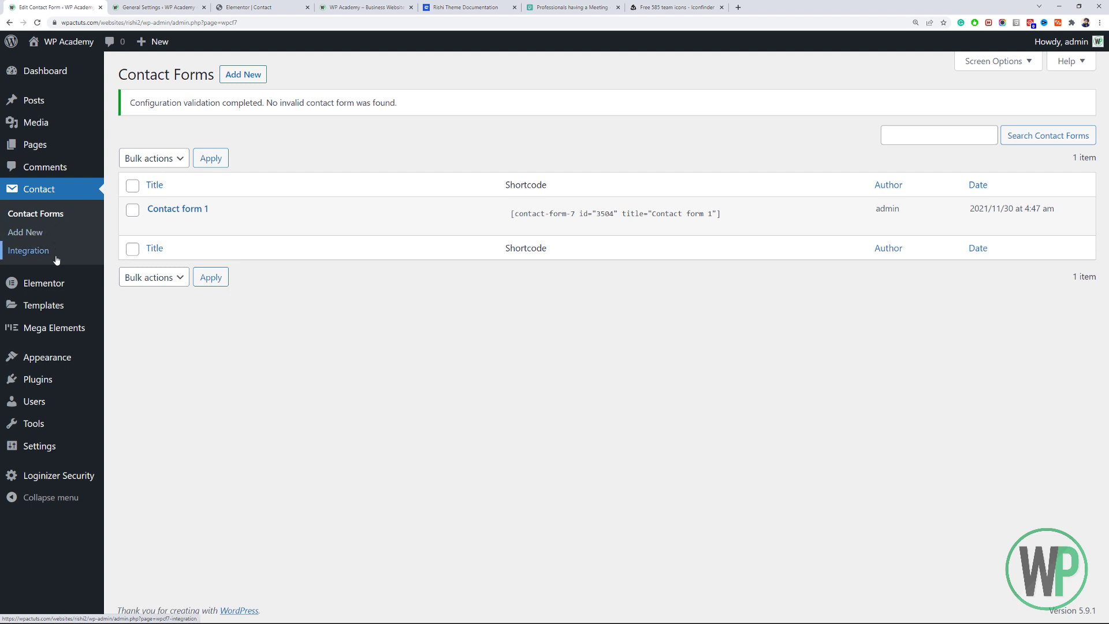
left_click(49, 241)
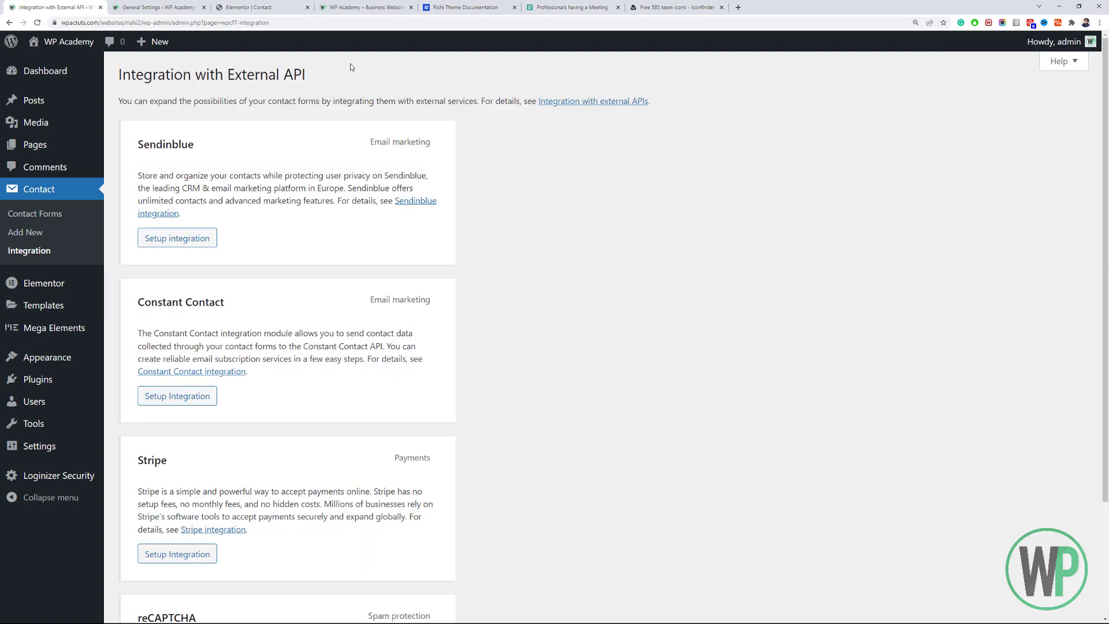
scroll(365, 102, "down", 3)
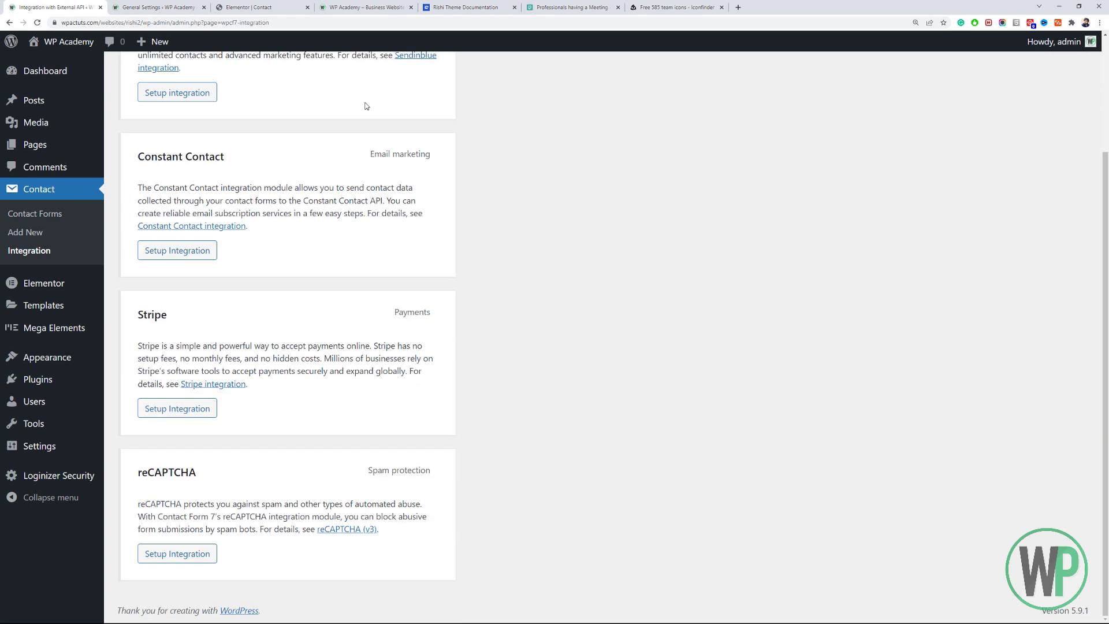
scroll(1105, 347, "up", 3)
scroll(1105, 346, "down", 3)
scroll(189, 490, "up", 3)
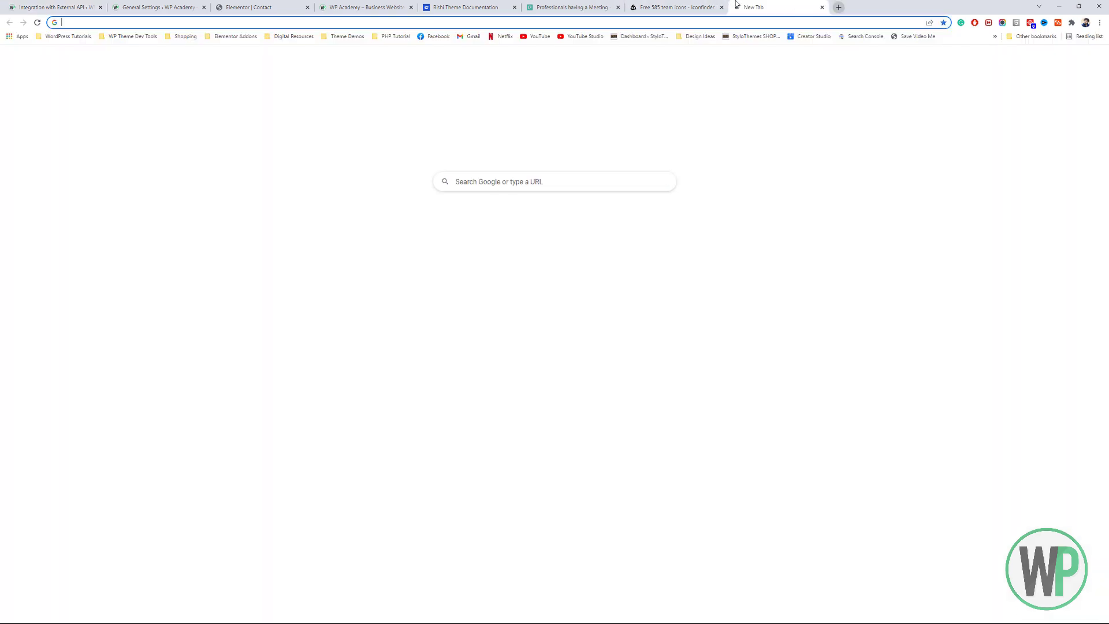
Search Google for 'contact form db' and open the CFDB7 plugin page on WordPress.org.
left_click(737, 7)
type("con")
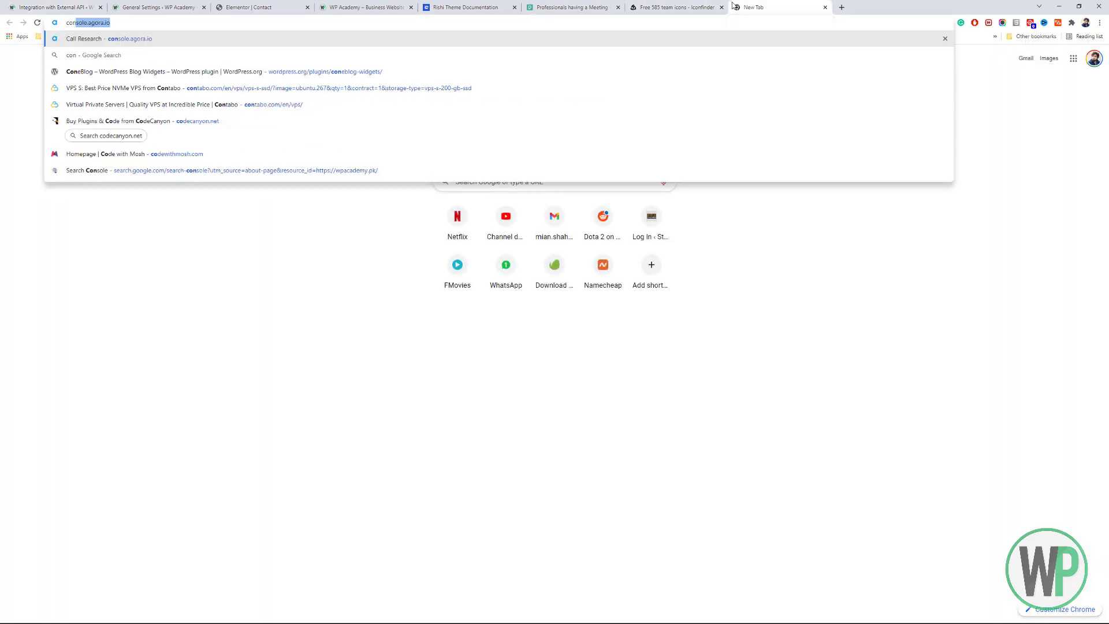
type("tact form ")
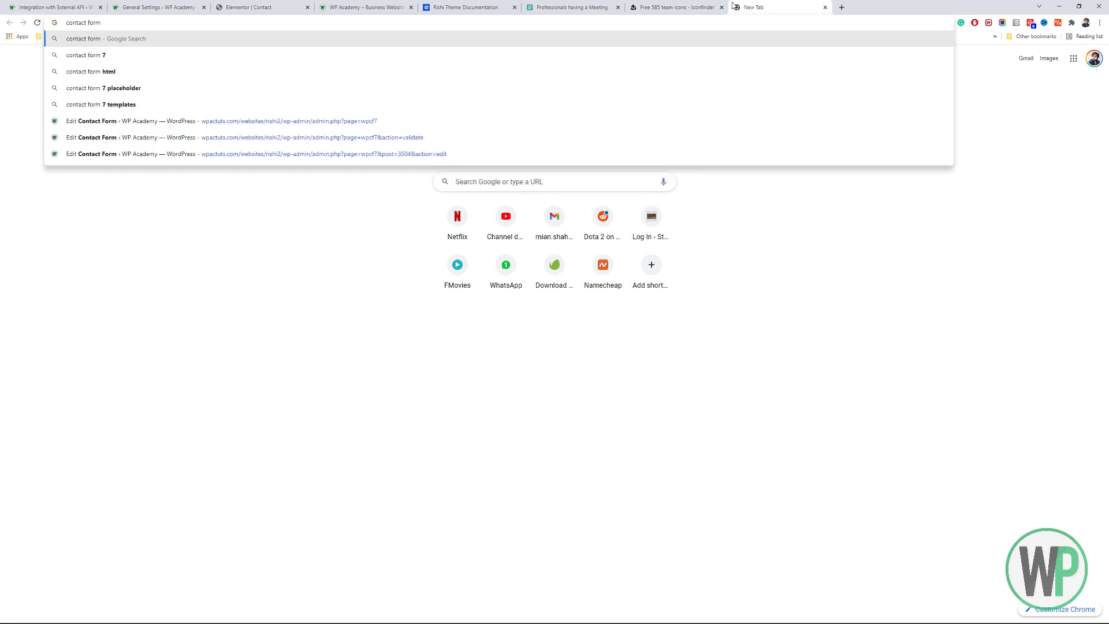
type("db")
key("Return")
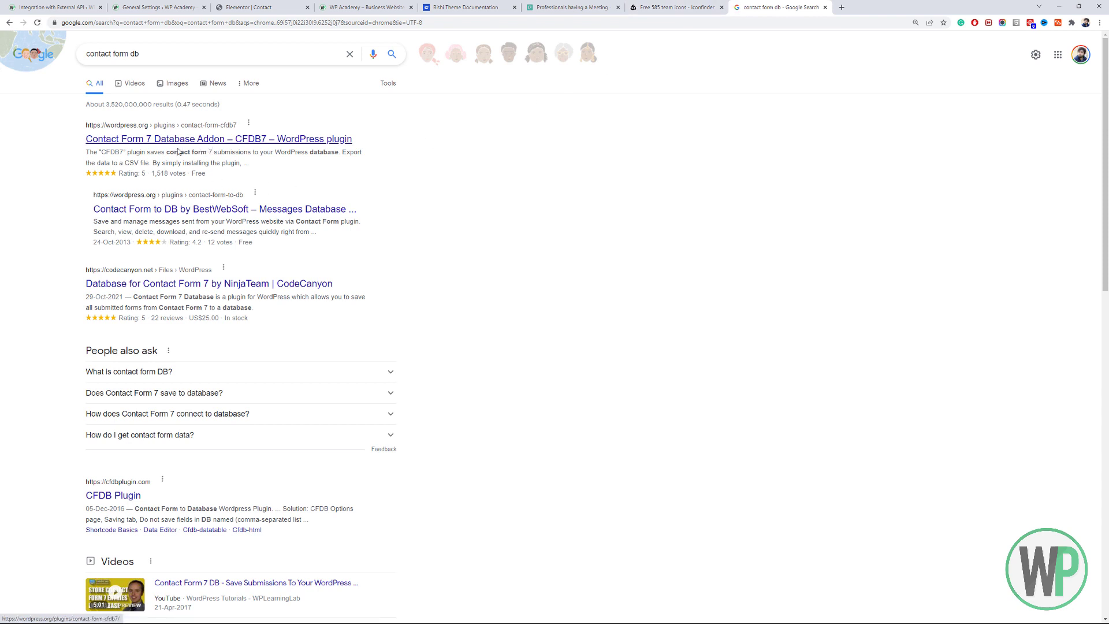
left_click(187, 145)
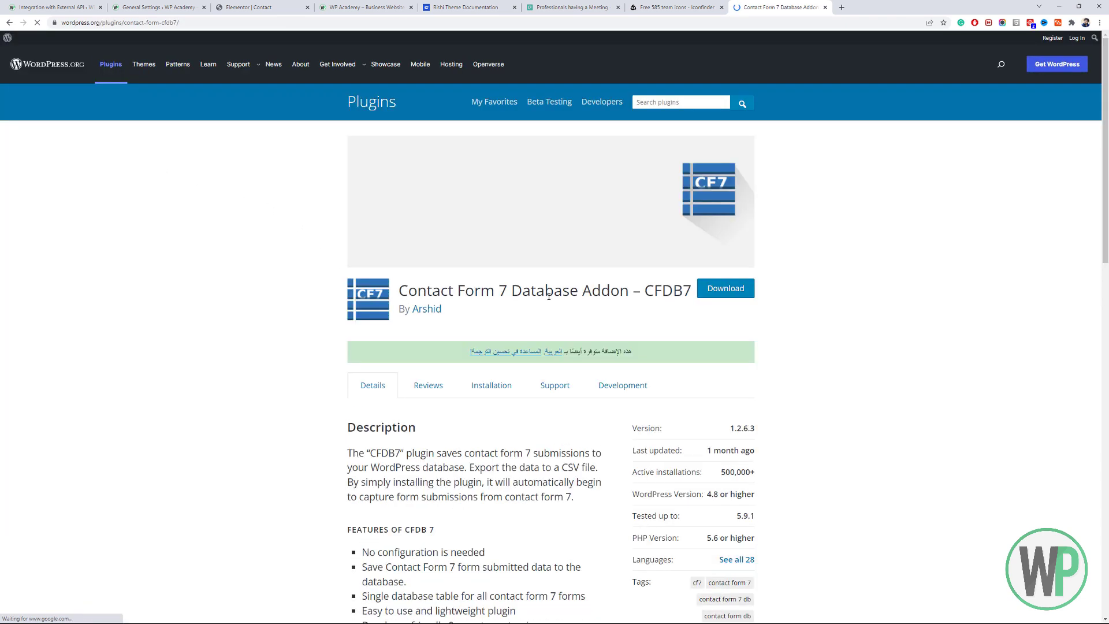
Copy the plugin name 'Contact Form 7 Database Addon – CFDB7' and return to WordPress admin.
scroll(290, 315, "down", 5)
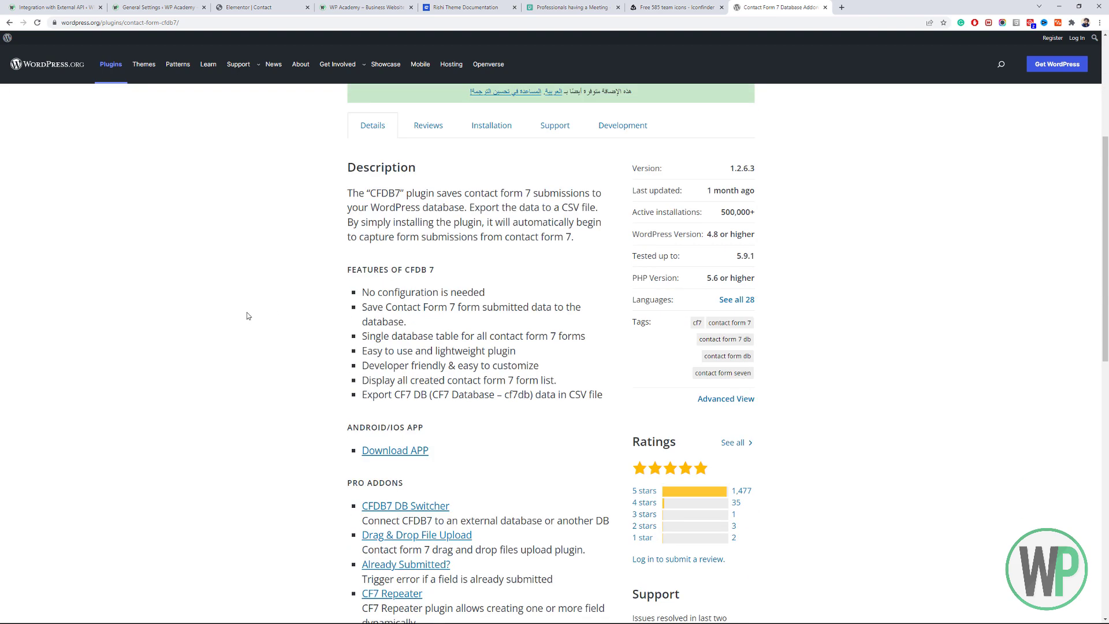
scroll(248, 312, "down", 11)
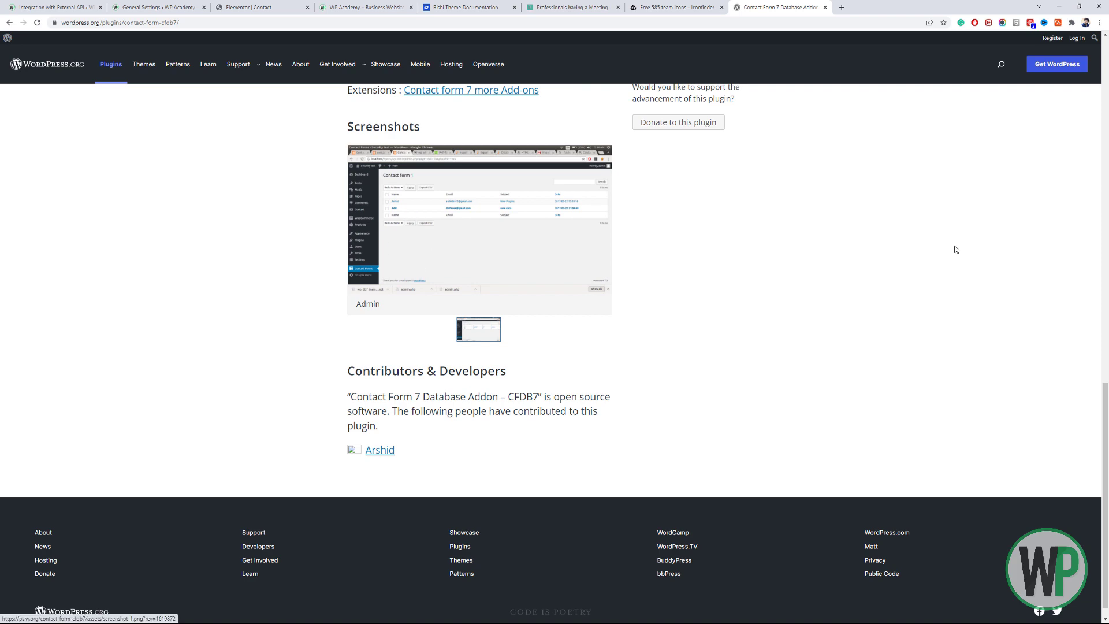
left_click(1106, 225)
left_click_drag(1105, 225, 1108, 69)
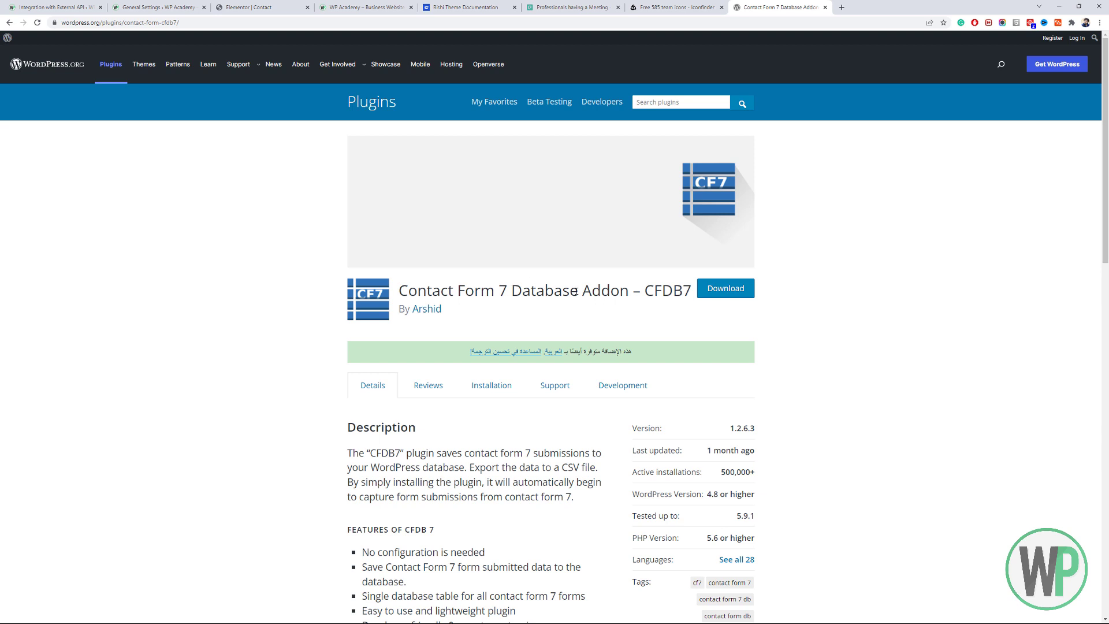
left_click_drag(576, 291, 397, 298)
key("ctrl+c")
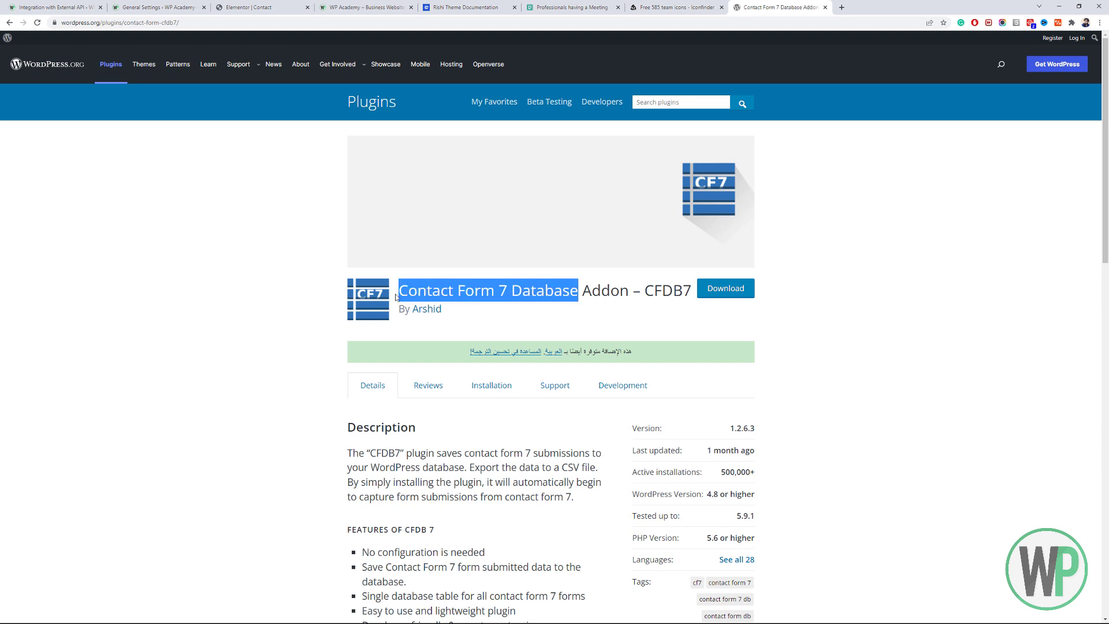
left_click(52, 7)
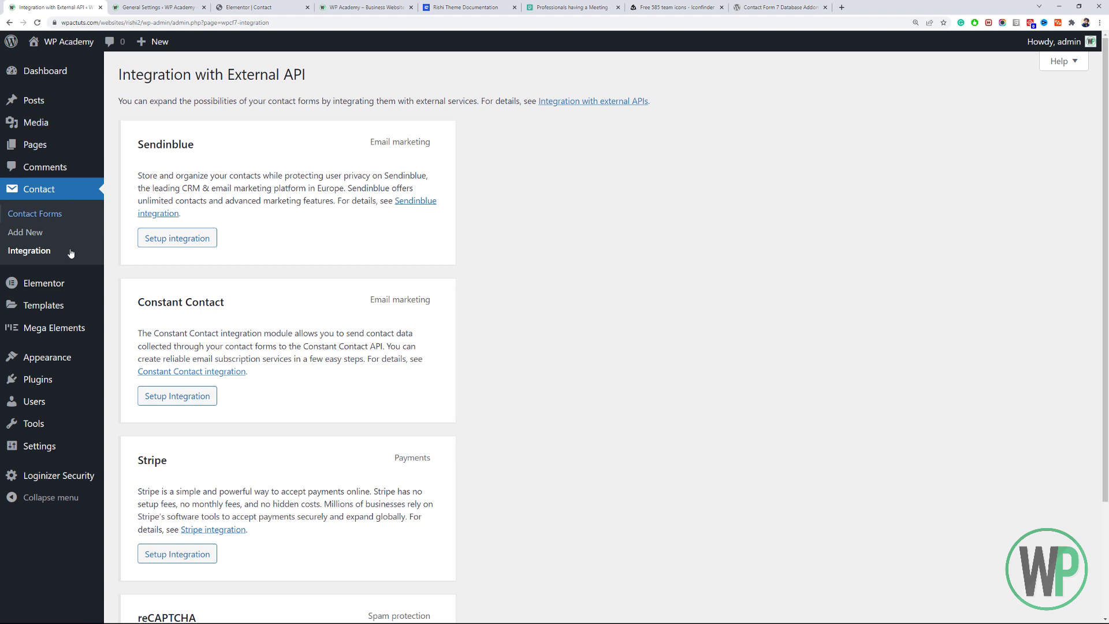
Search Plugins > Add New for the pasted 'Contact Form 7 Database' name.
mouse_move(87, 379)
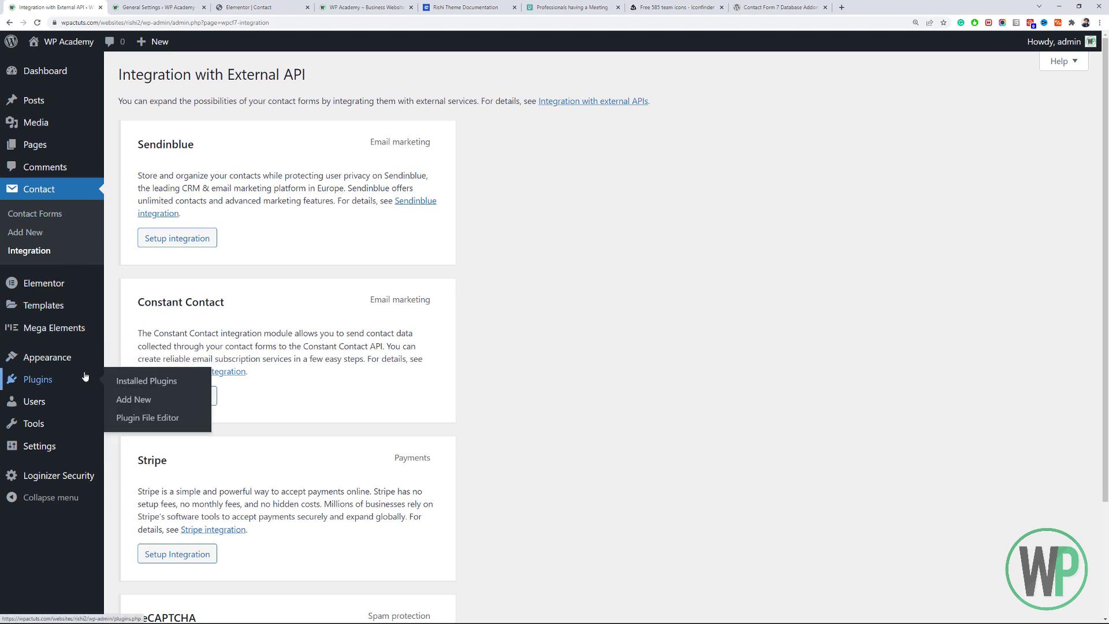
left_click(138, 398)
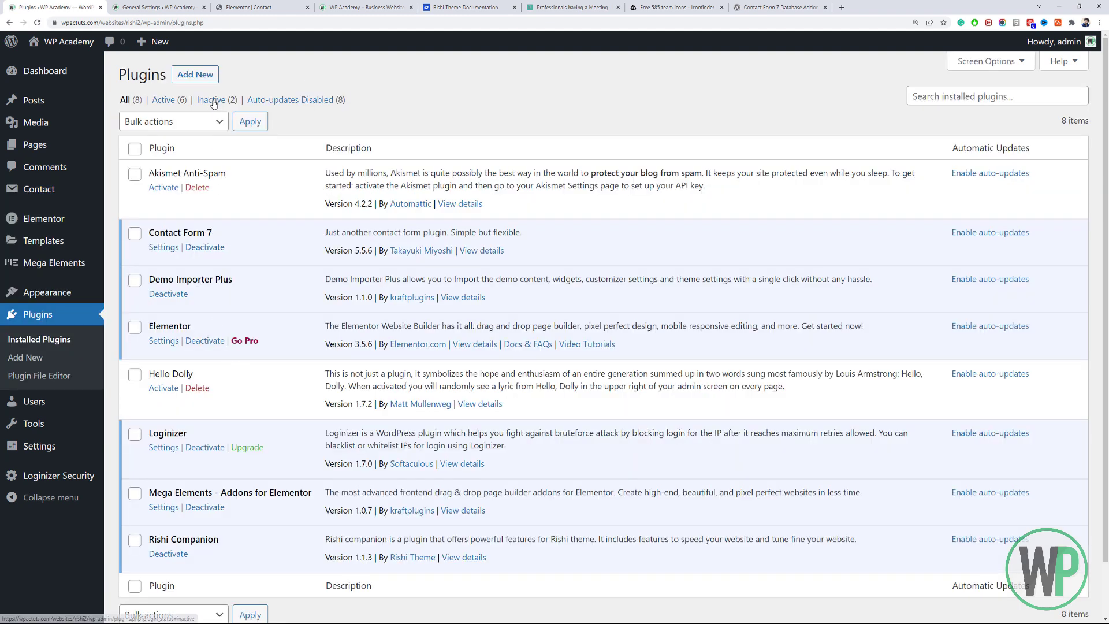
left_click(213, 80)
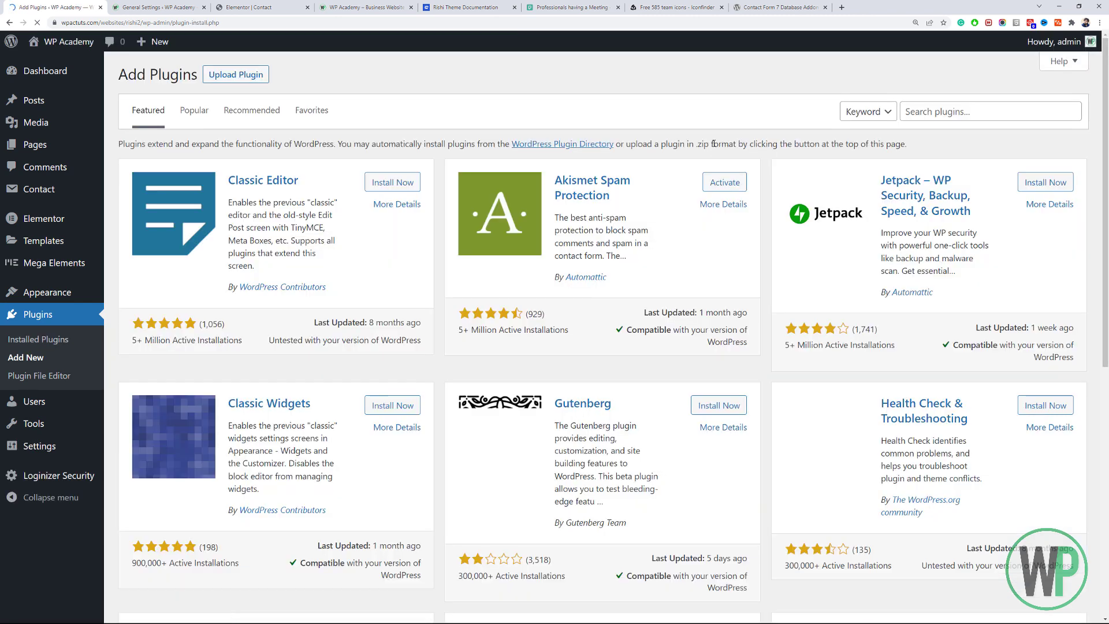
left_click(927, 107)
key("ctrl+v")
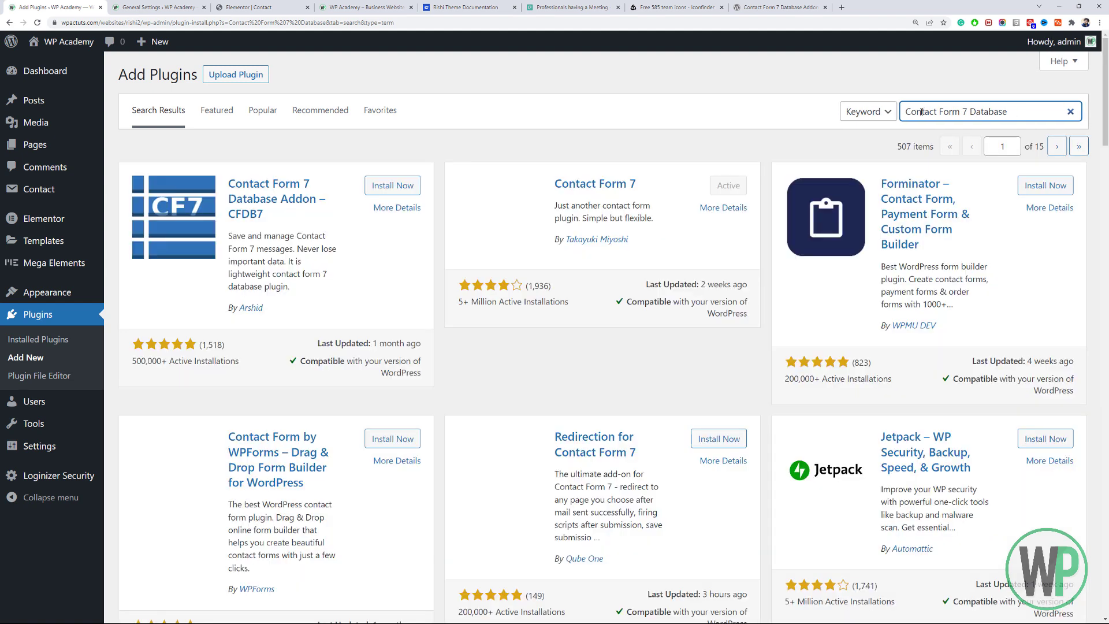
Install and activate the Contact Form 7 Database Addon – CFDB7 plugin.
left_click(390, 193)
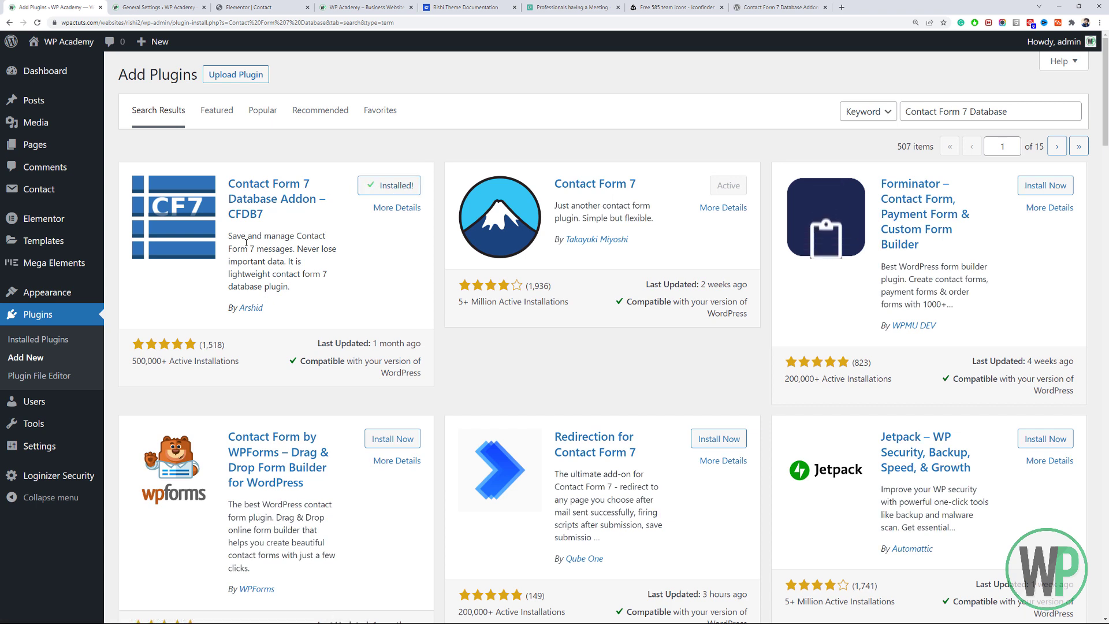
left_click(411, 185)
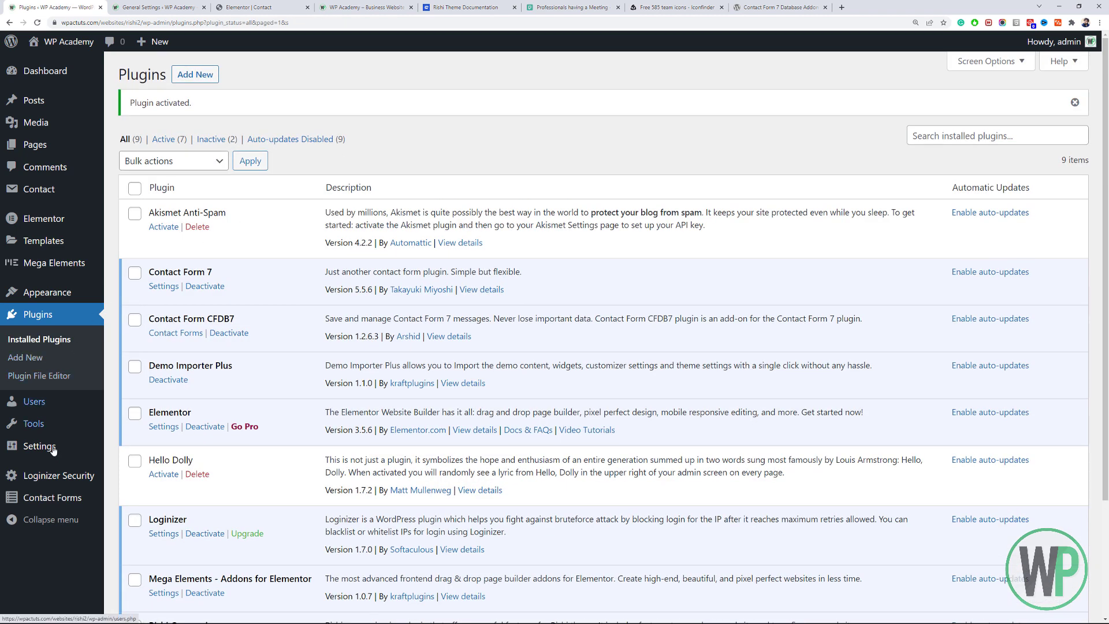
mouse_move(68, 504)
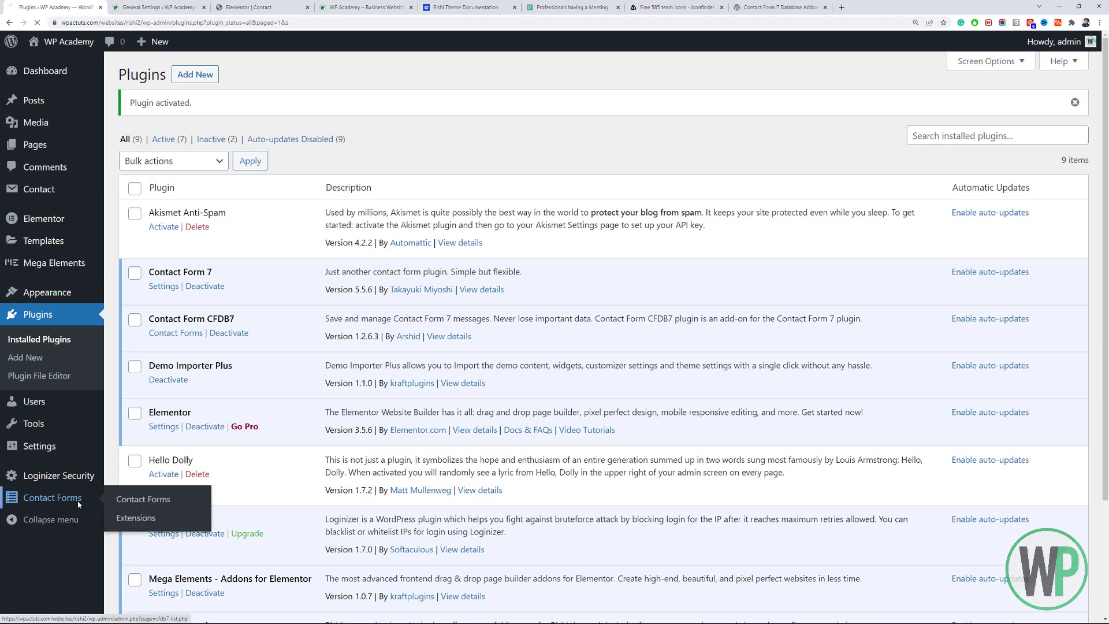
Send a test message from the site's CONTACT page, then view CFDB7's Contact Forms list.
left_click(345, 6)
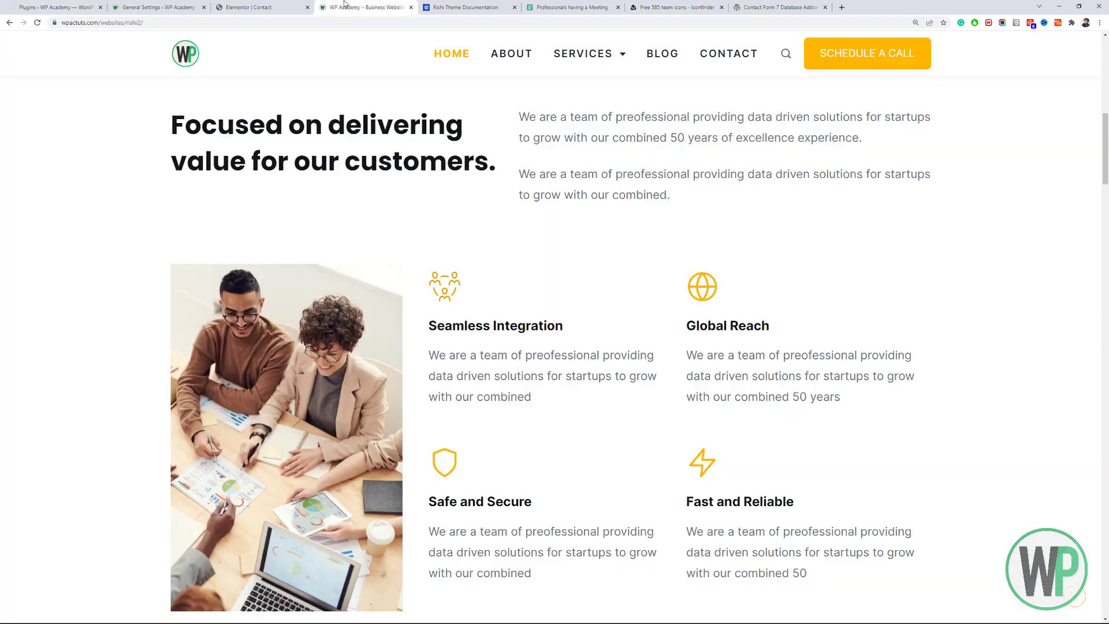
left_click(701, 53)
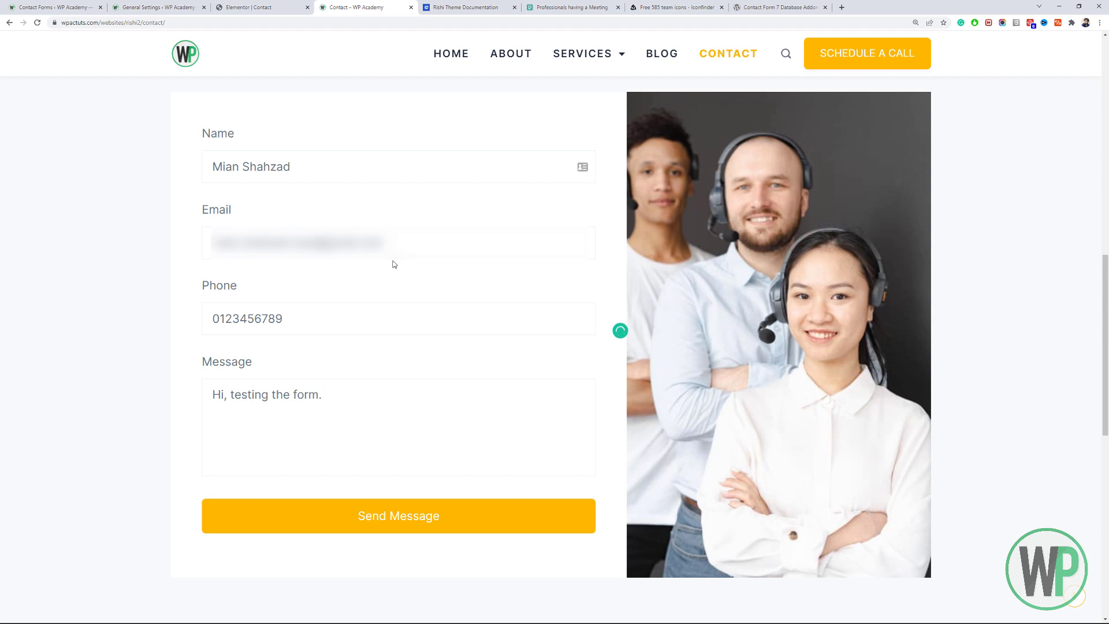
left_click(396, 515)
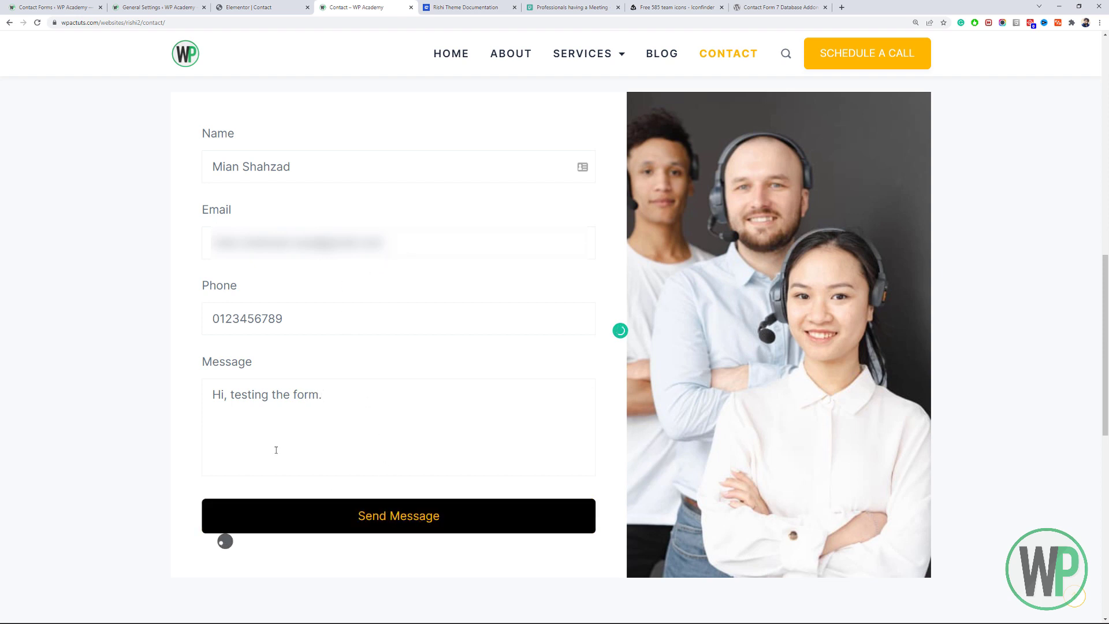
scroll(158, 374, "up", 2)
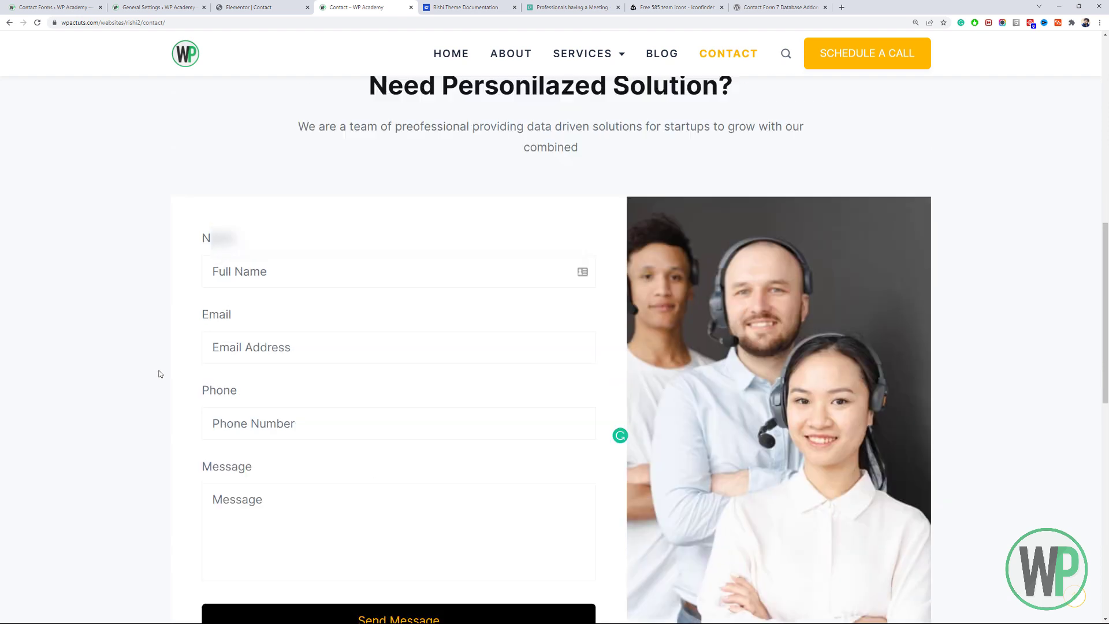
scroll(208, 341, "down", 4)
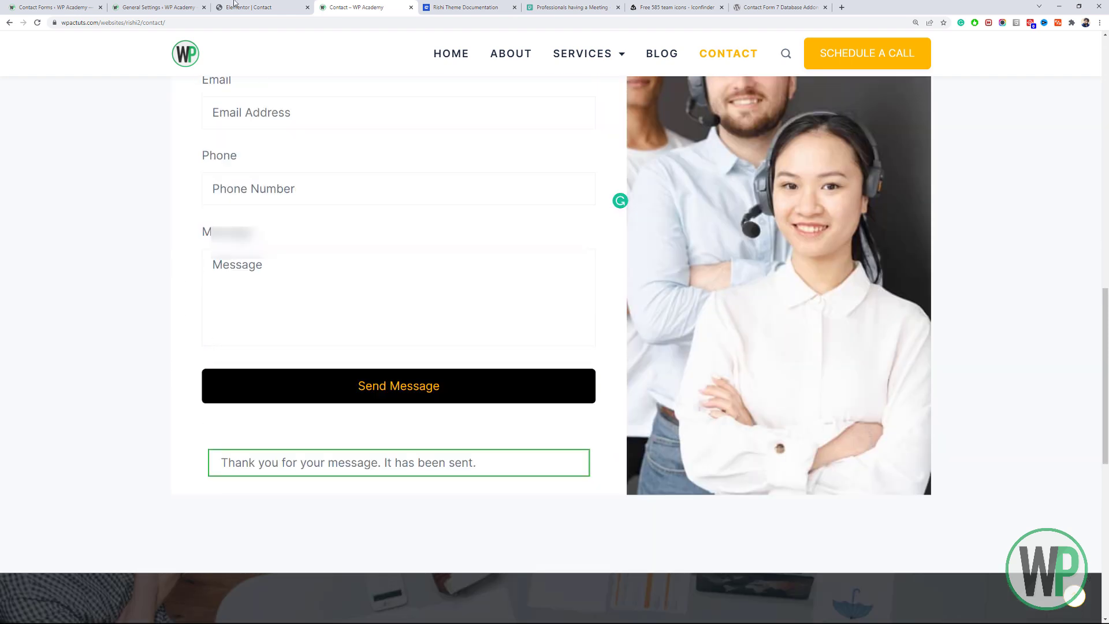
left_click(95, 7)
left_click(73, 456)
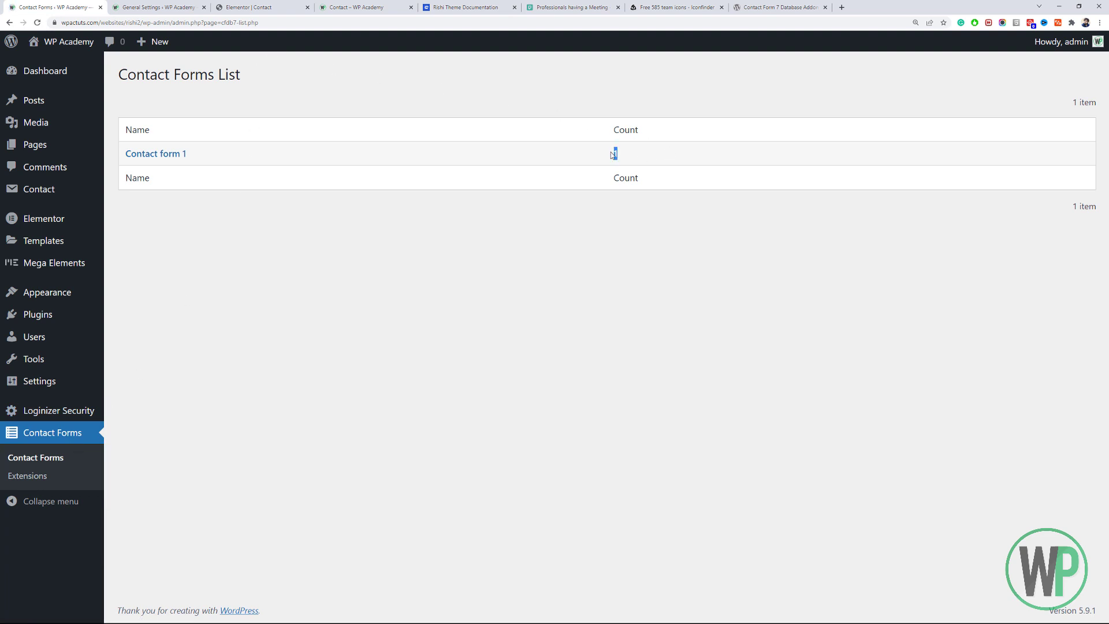
Review Contact form 1's test entry (Tel 88, 'Hi, testing the form.') and return to its entries list.
left_click(211, 229)
left_click(173, 161)
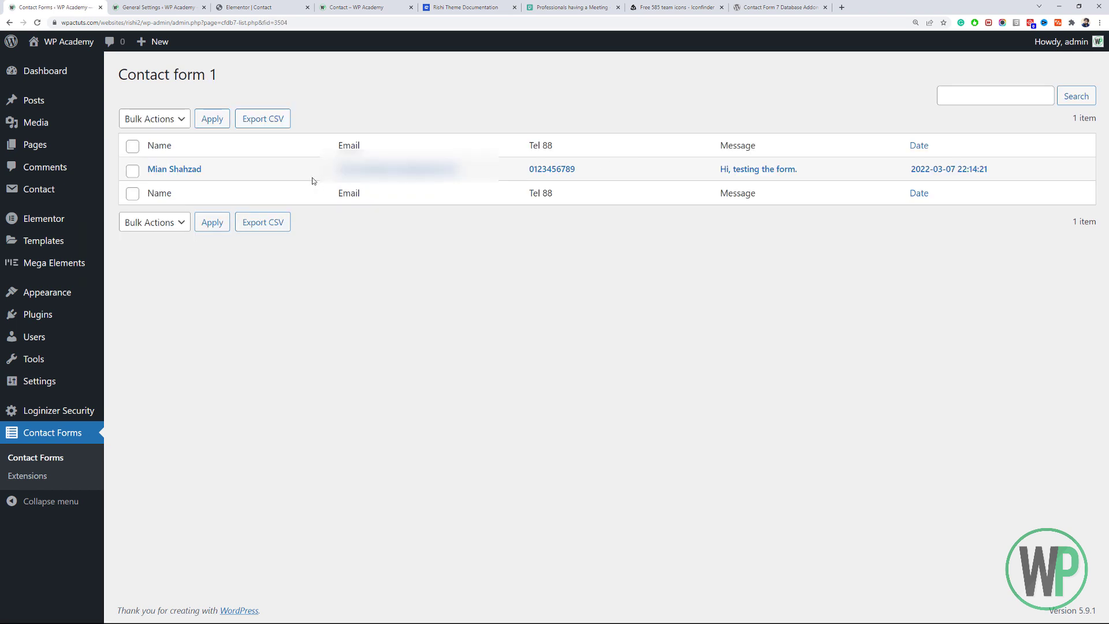
left_click_drag(996, 182, 295, 165)
left_click(296, 165)
left_click(197, 174)
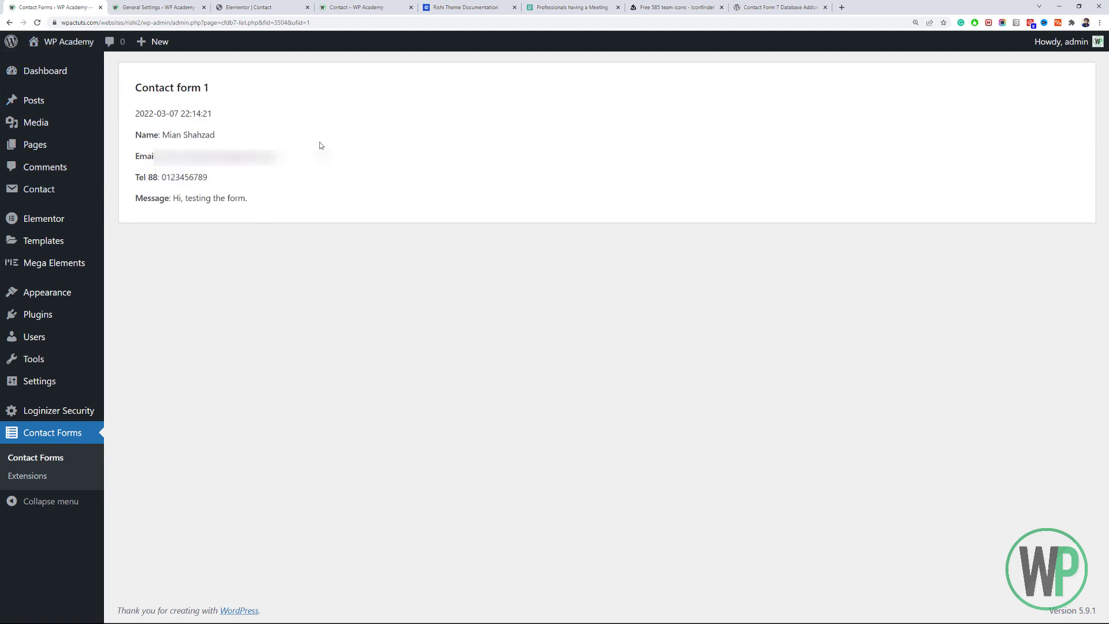
left_click(9, 22)
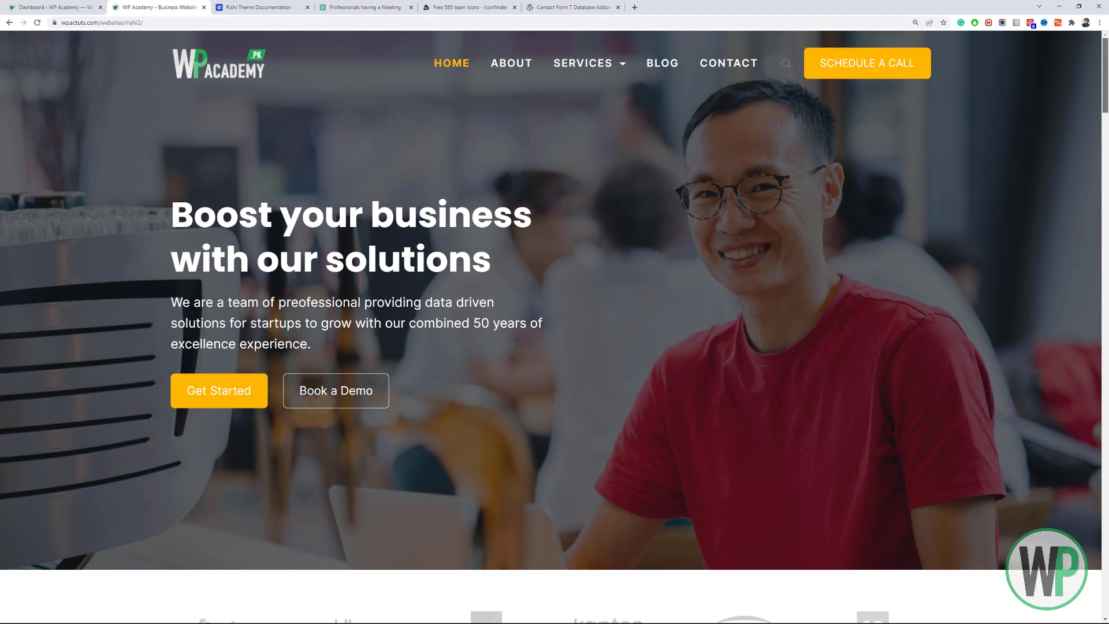
Browse the live site's Services page, then go back to the homepage.
scroll(1107, 85, "down", 1)
left_click_drag(1108, 86, 1107, 36)
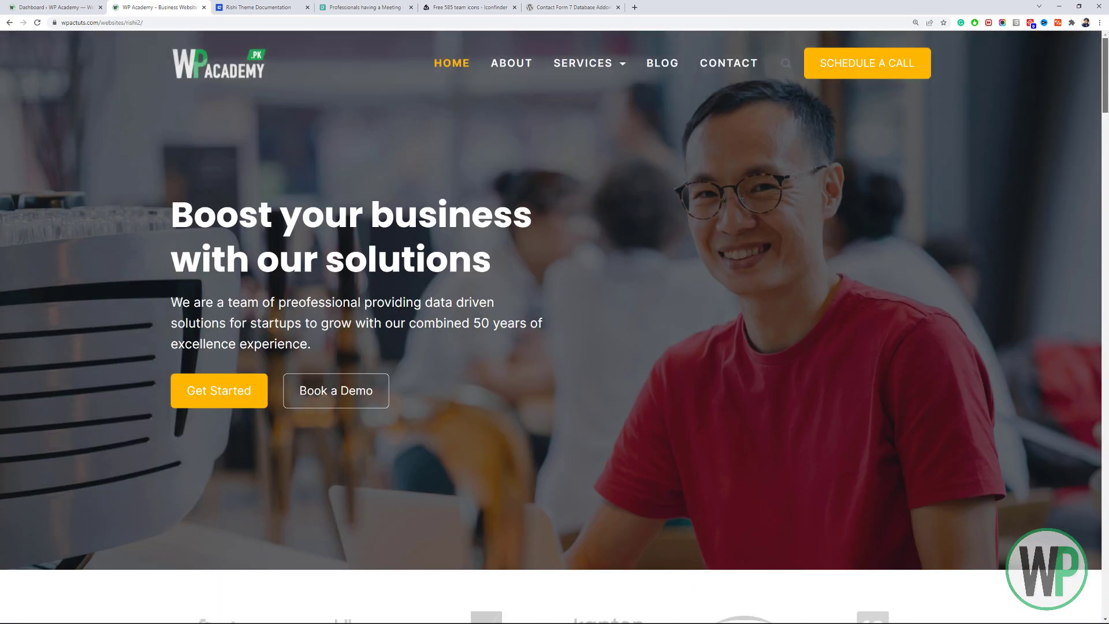
left_click(581, 69)
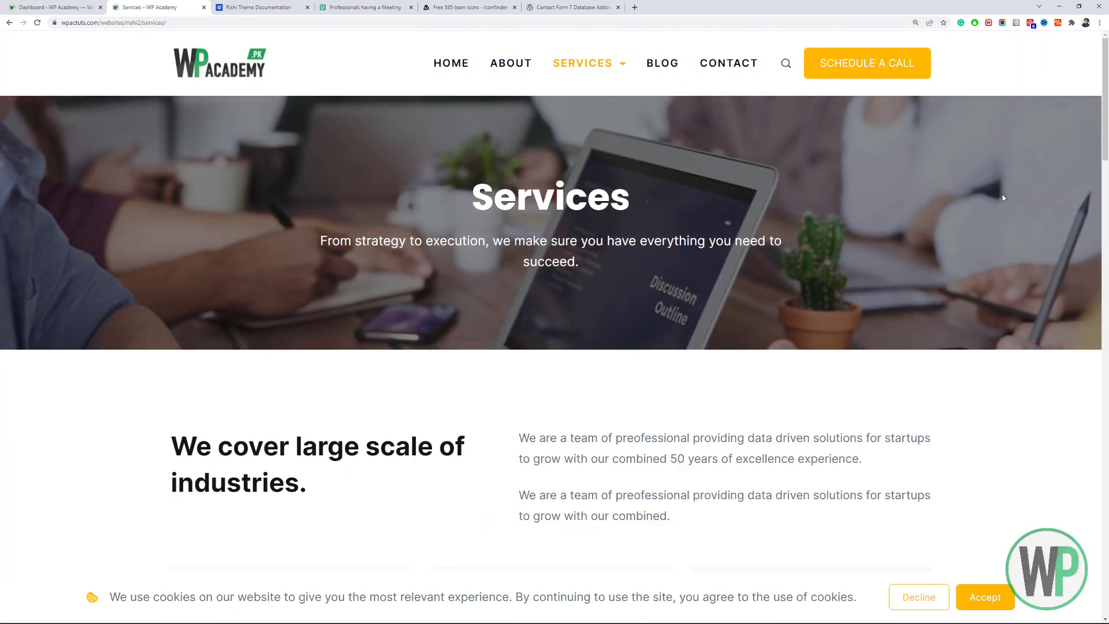
scroll(525, 156, "down", 5)
left_click_drag(1108, 207, 1107, 152)
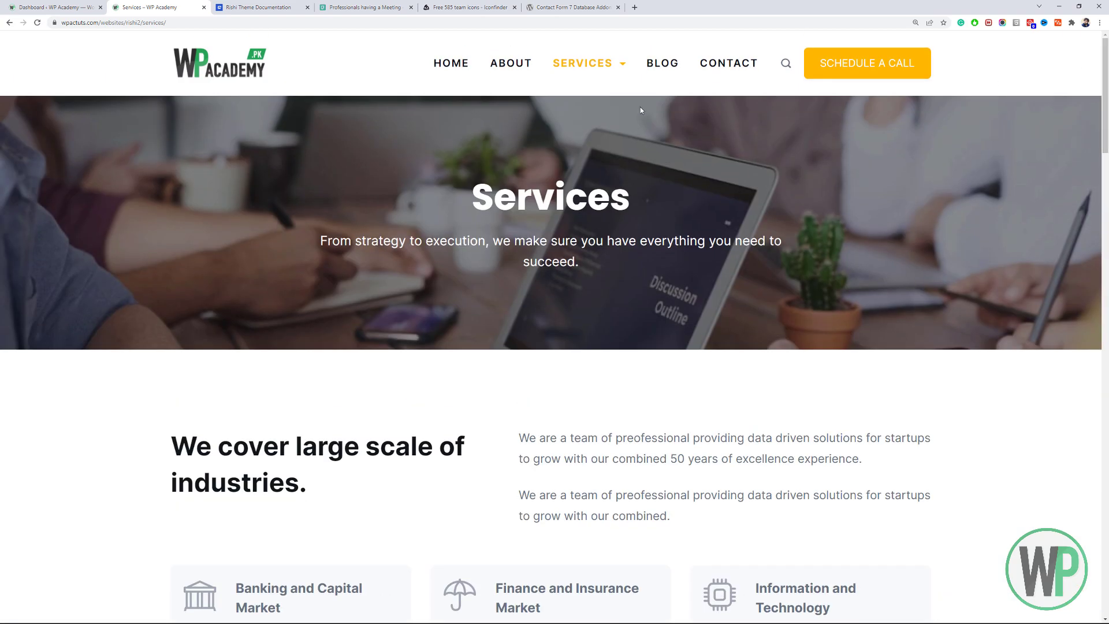
left_click(436, 65)
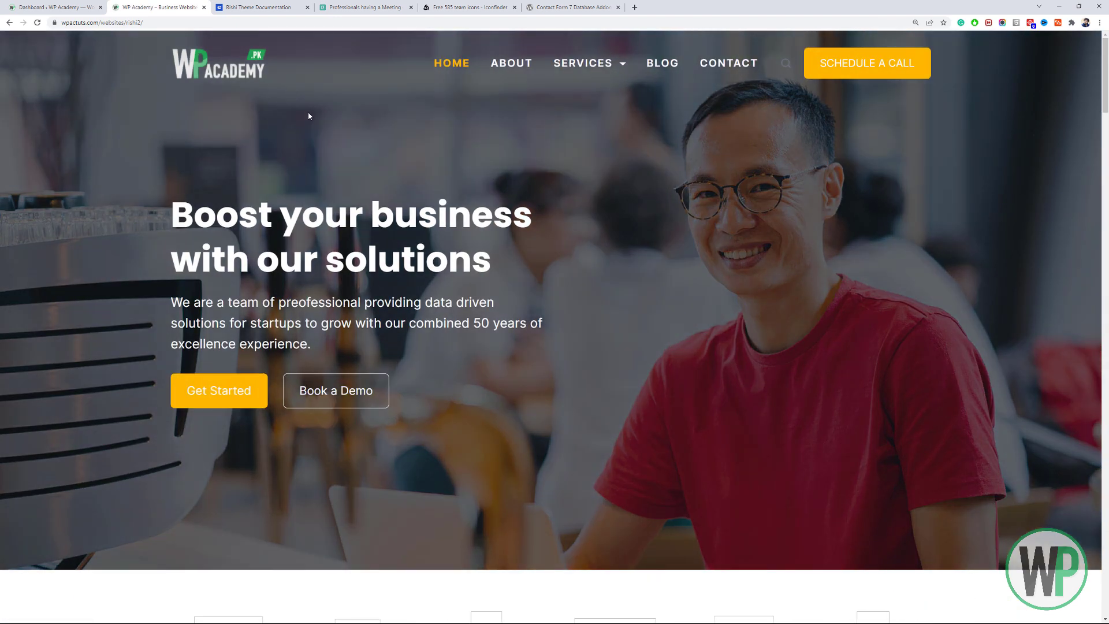
mouse_move(1107, 82)
left_mouse_down()
mouse_move(1108, 101)
mouse_move(1107, 79)
left_mouse_up()
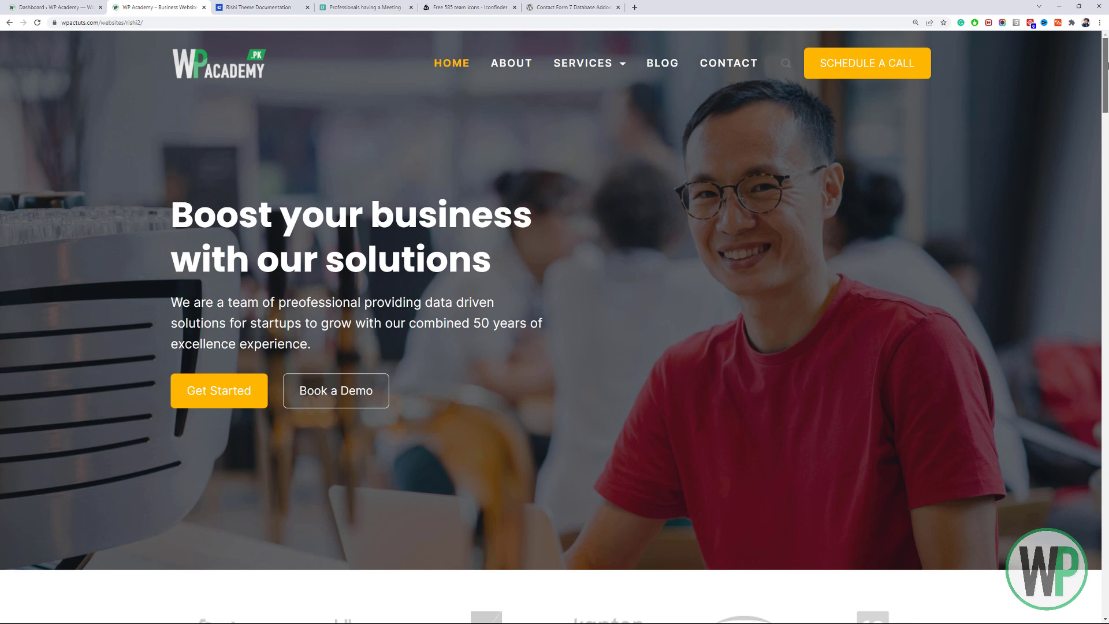
Open Appearance > Customize from the dashboard in a new tab and switch to it.
left_click(58, 7)
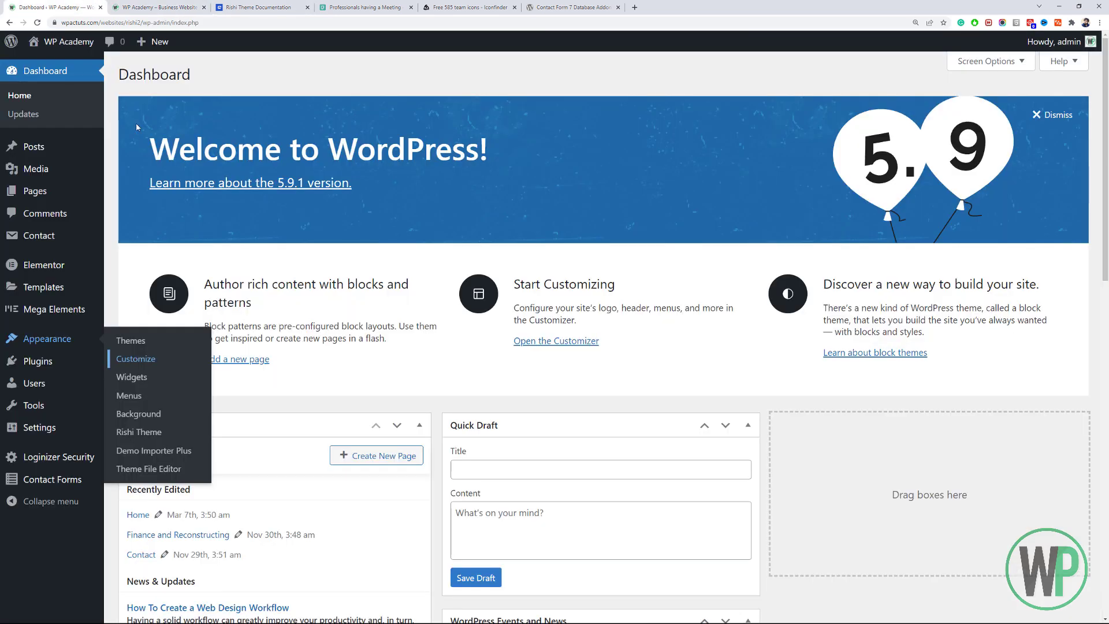
middle_click(120, 361)
left_click(260, 7)
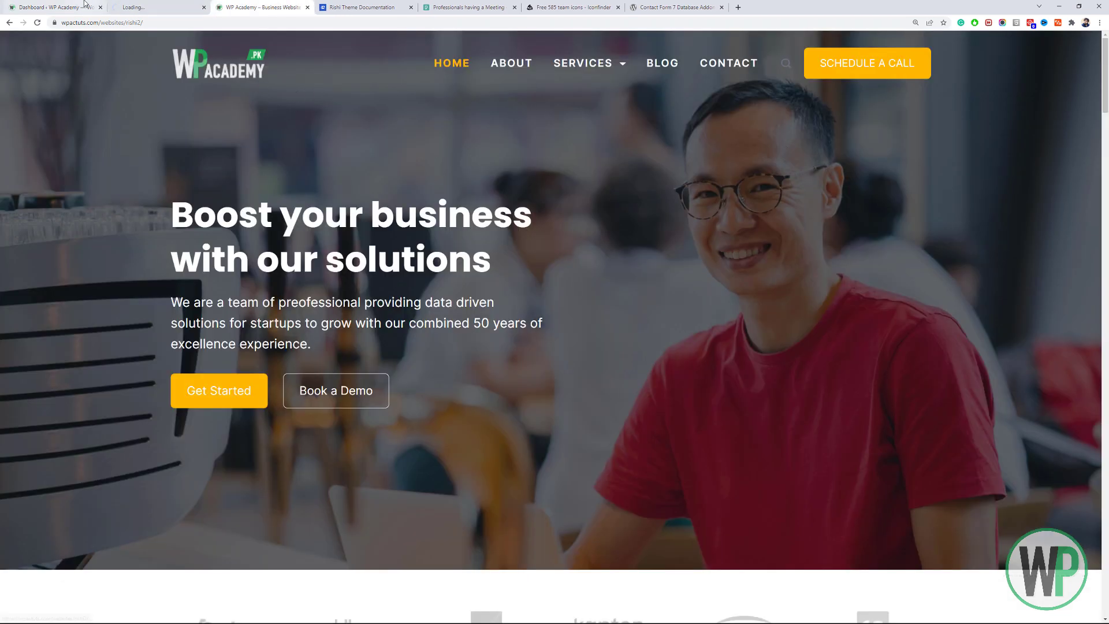
left_click(139, 5)
left_click(228, 7)
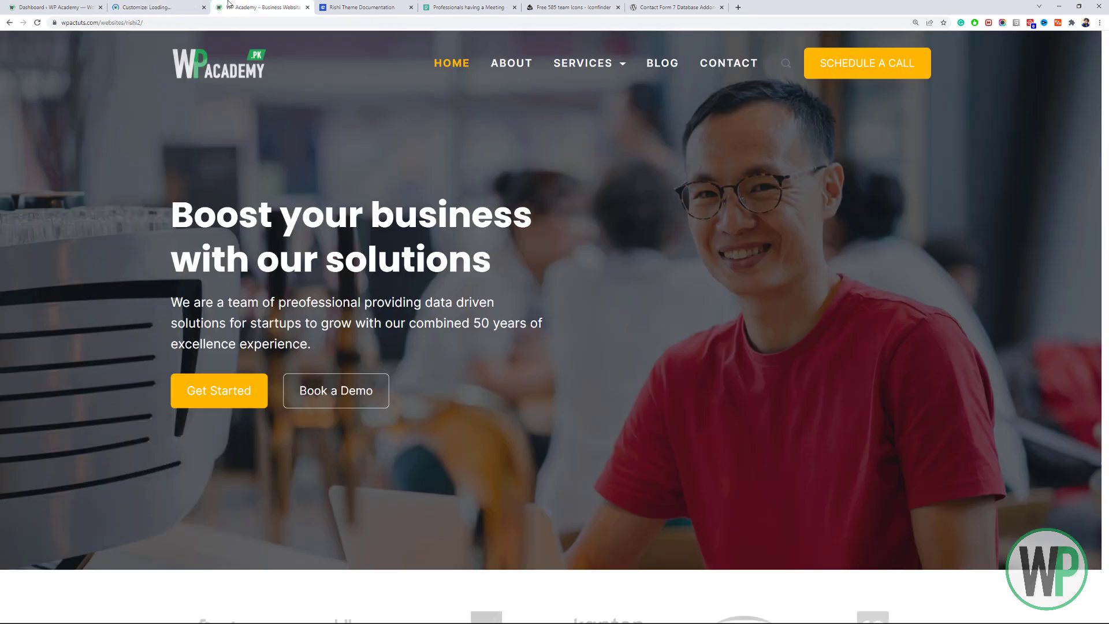
left_click(150, 7)
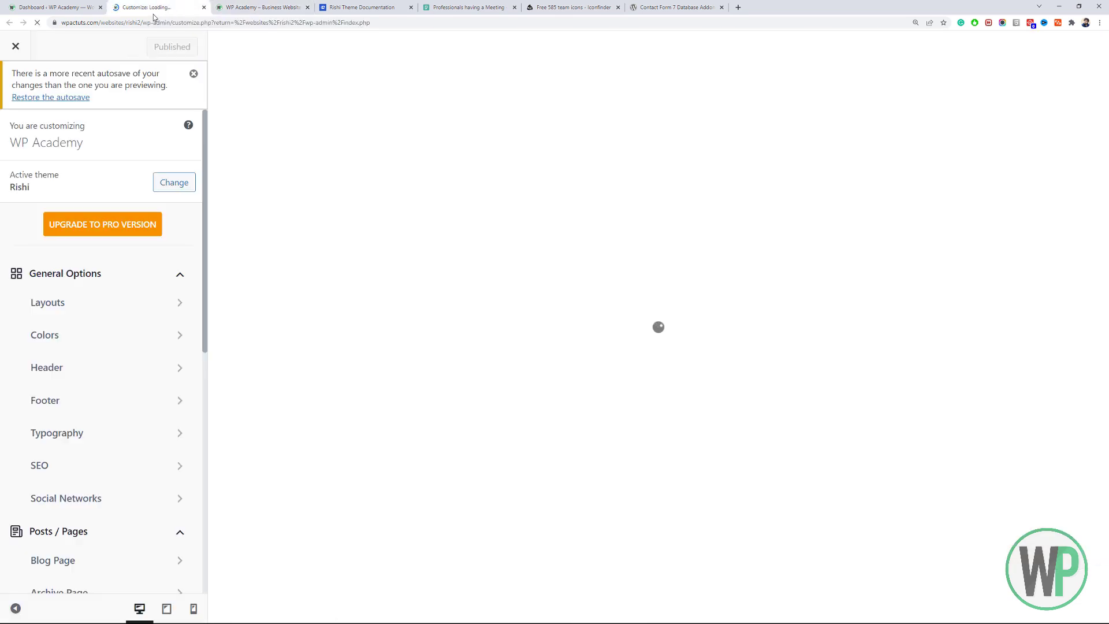
Set Header > Logo max width to 130 px, close the Customizer, and return to the Dashboard.
left_click(107, 308)
left_click(27, 152)
left_click(193, 73)
left_click(140, 327)
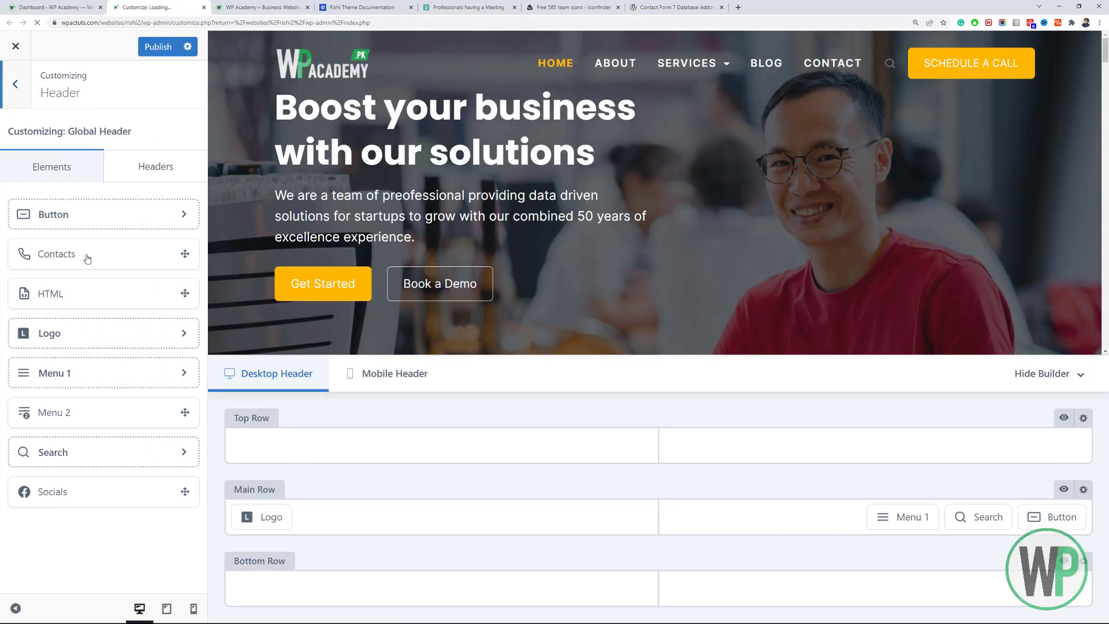
left_click(277, 512)
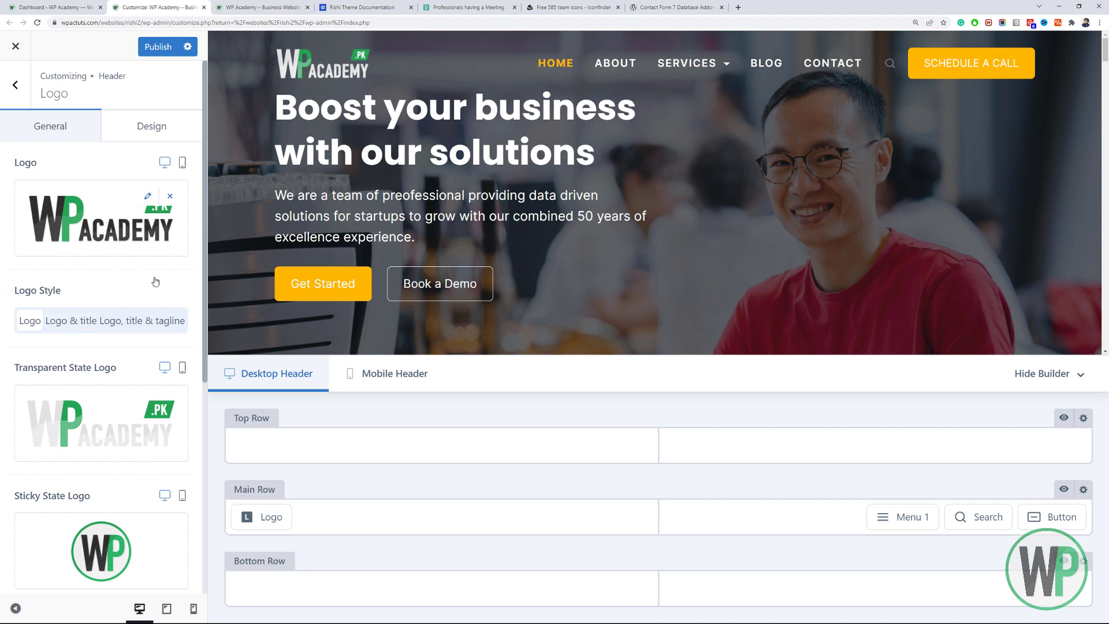
mouse_move(157, 402)
scroll(156, 399, "down", 6)
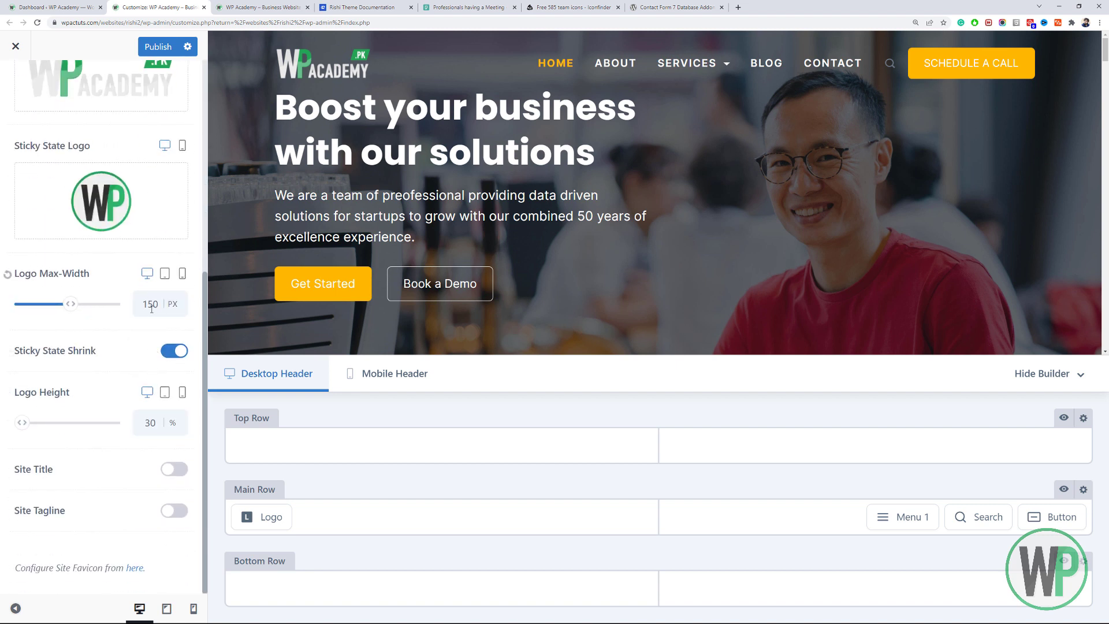
type("3")
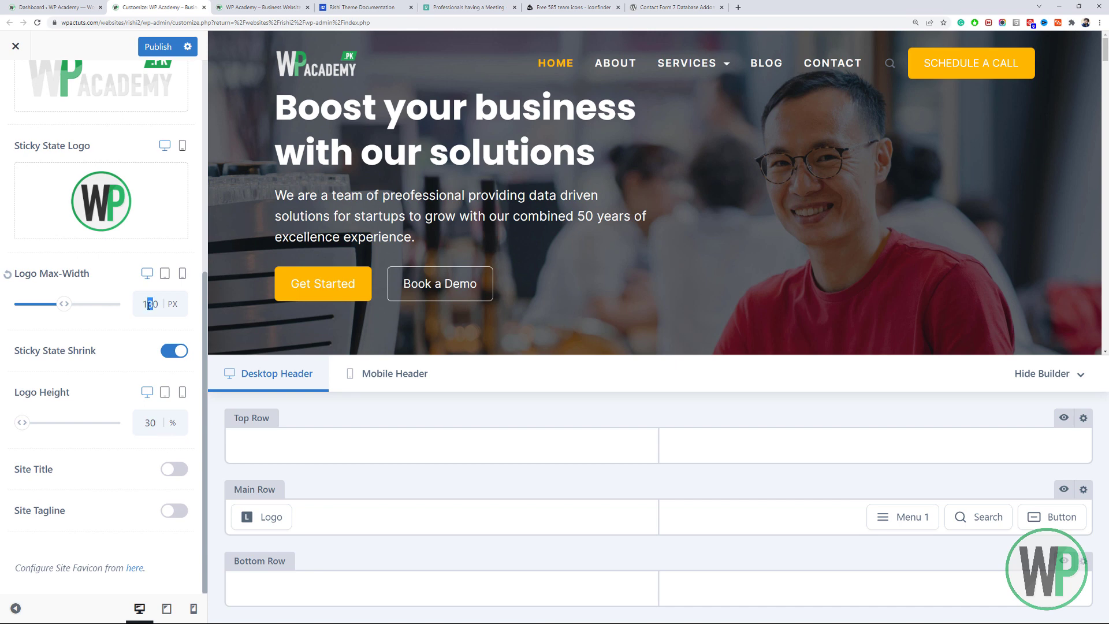
left_click(203, 7)
left_click(64, 7)
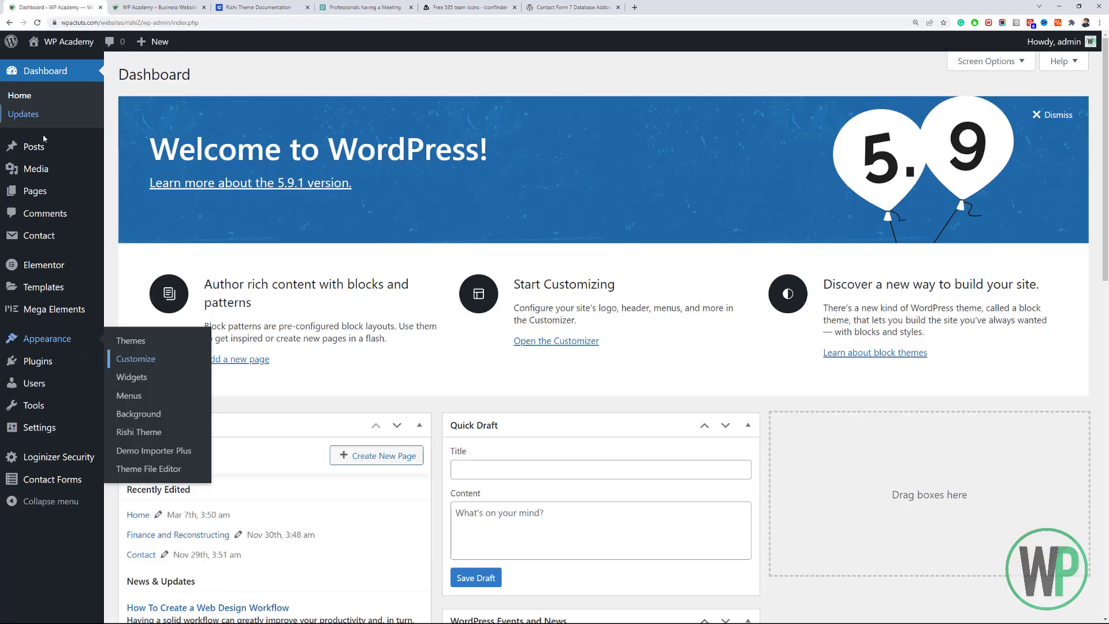
Open the Pages list in a new tab, then filter the Pexels business photos to Horizontal.
middle_click(58, 198)
left_click(261, 7)
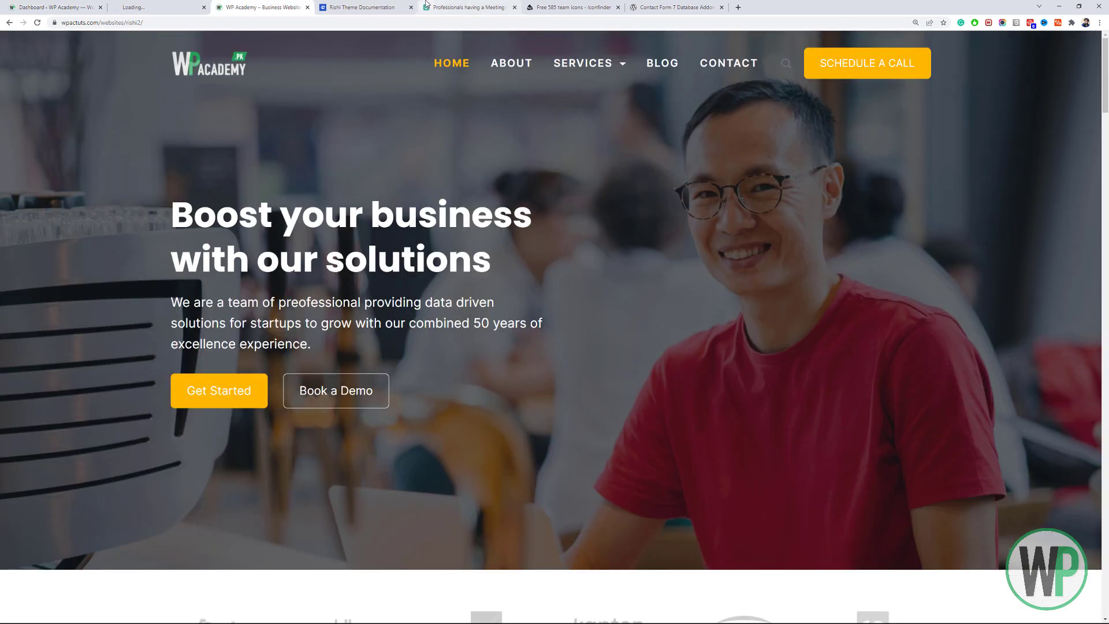
left_click(426, 5)
left_click(961, 110)
left_click(1021, 91)
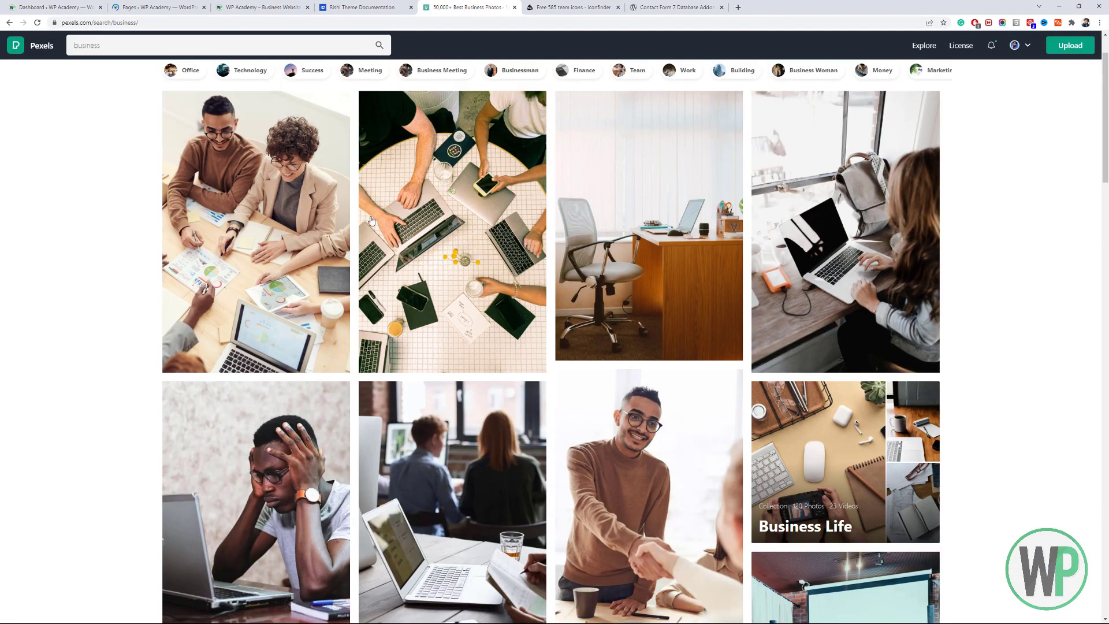
scroll(853, 77, "up", 2)
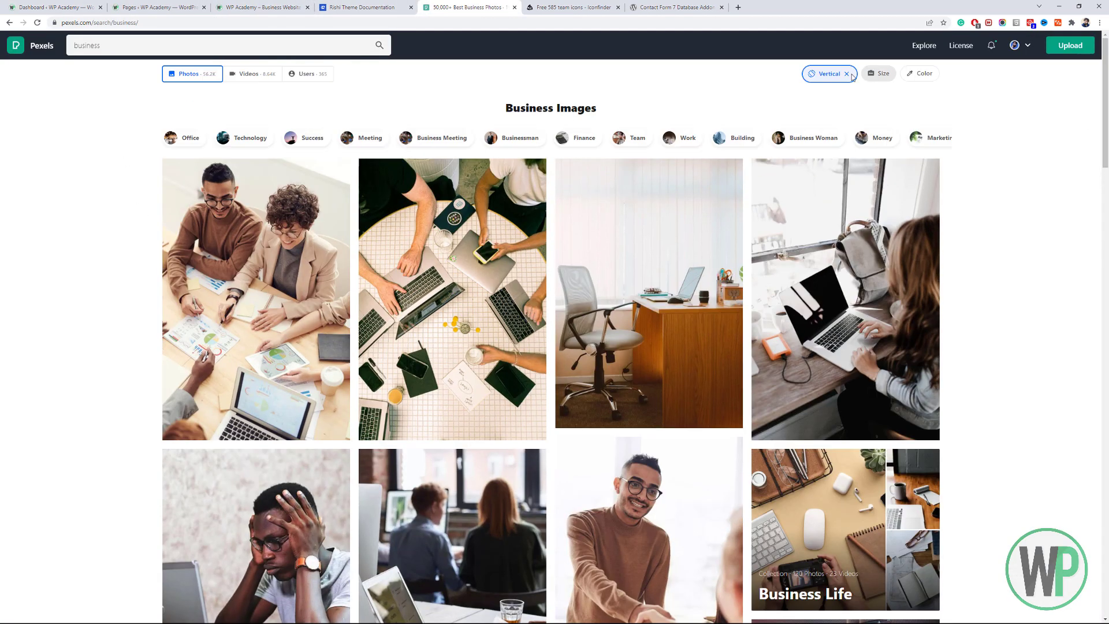
left_click(851, 77)
left_click(836, 116)
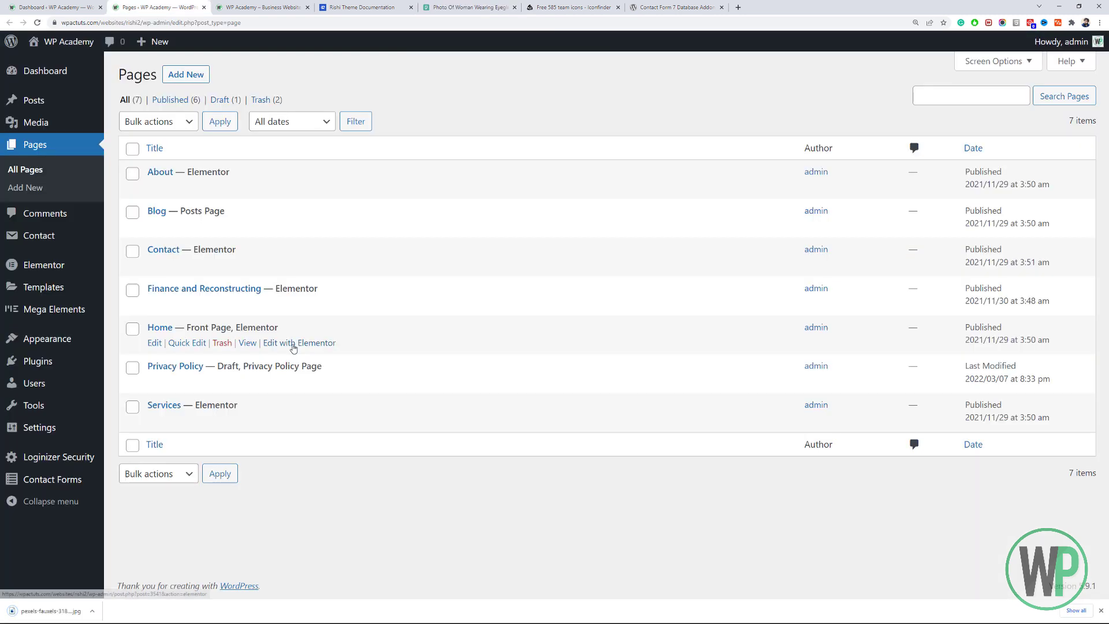
Launch Edit with Elementor for the Home page and switch to the editor tab.
left_click(291, 343)
left_click(284, 5)
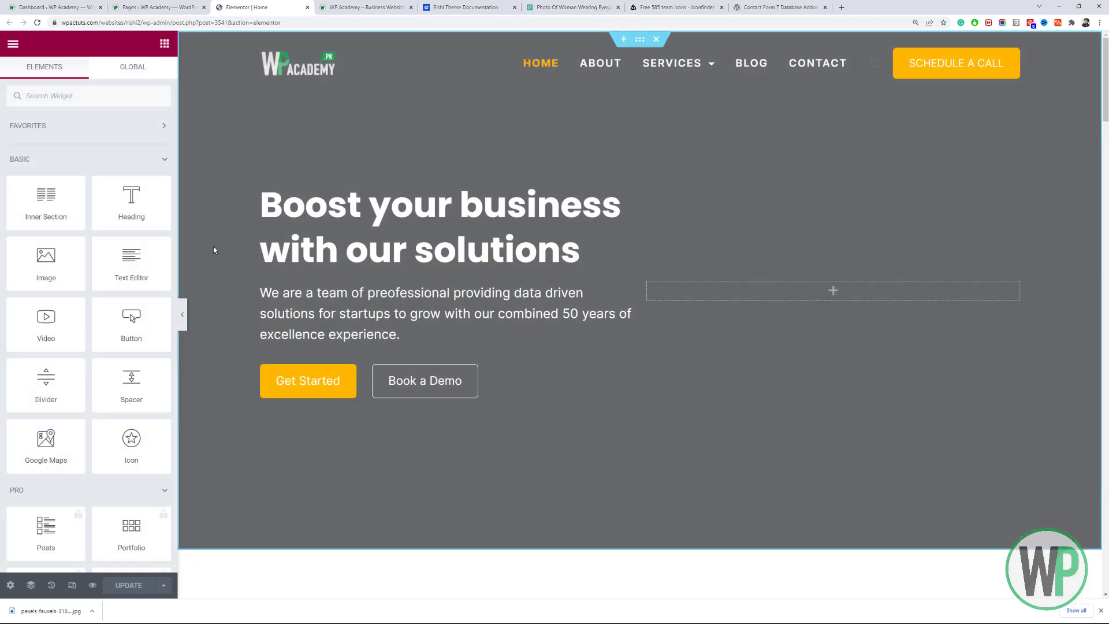
right_click(213, 247)
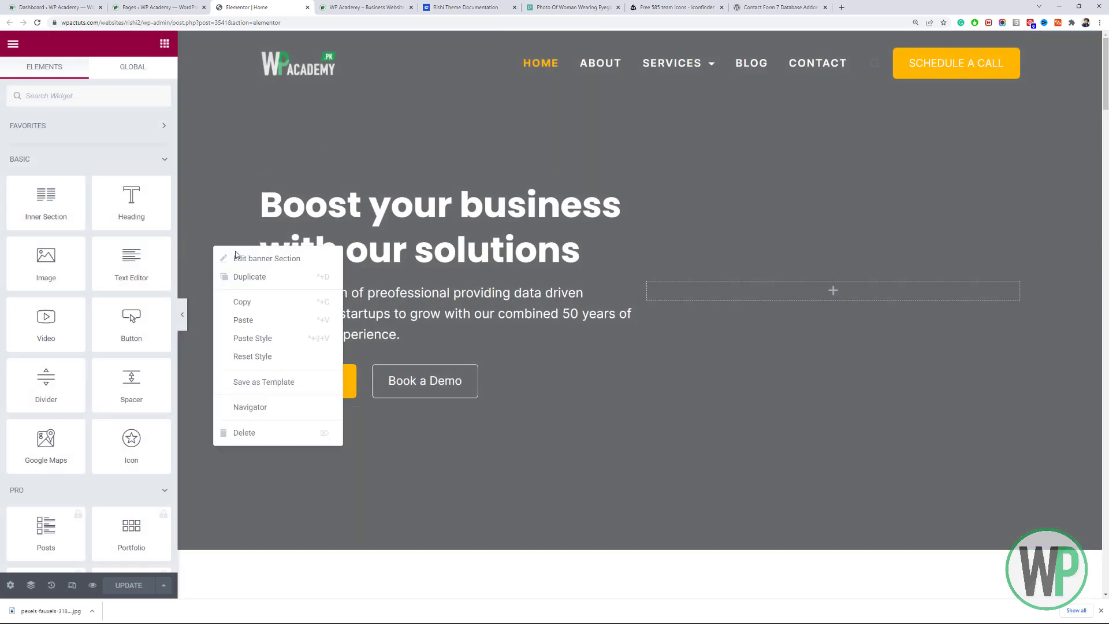
Set the banner section's Style > Background type to Slideshow, after trying Gradient and Video.
left_click(241, 255)
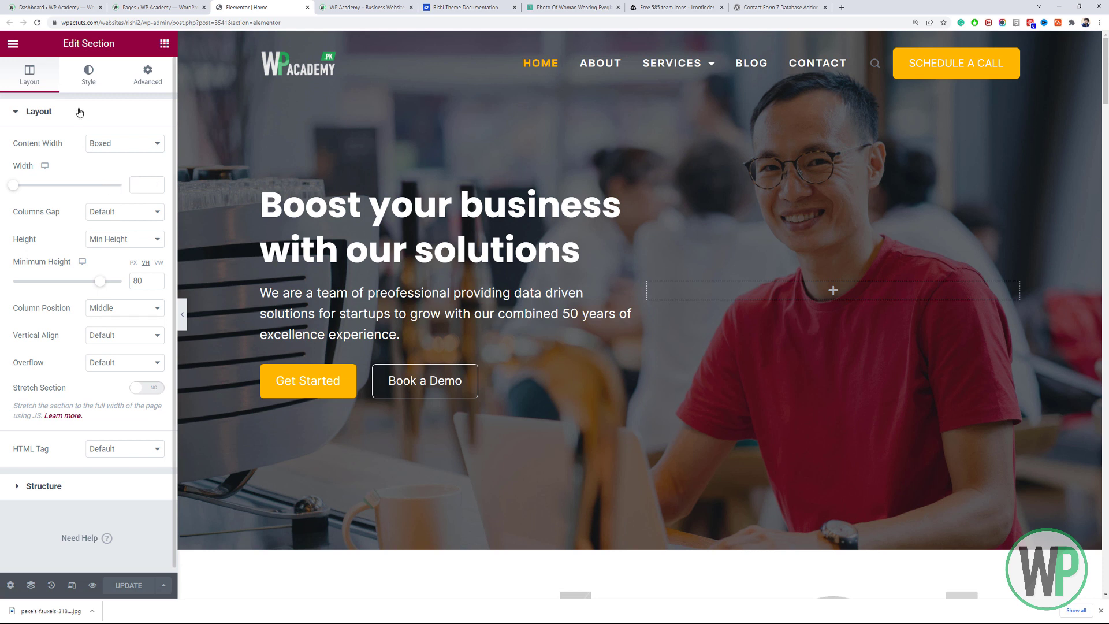
left_click(81, 85)
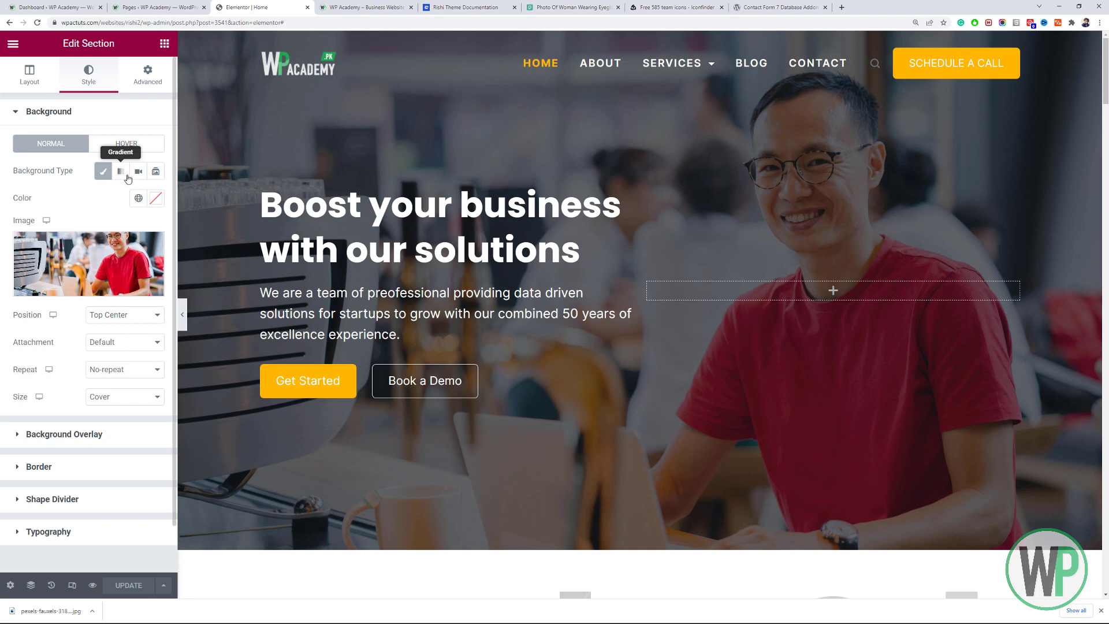
left_click(122, 172)
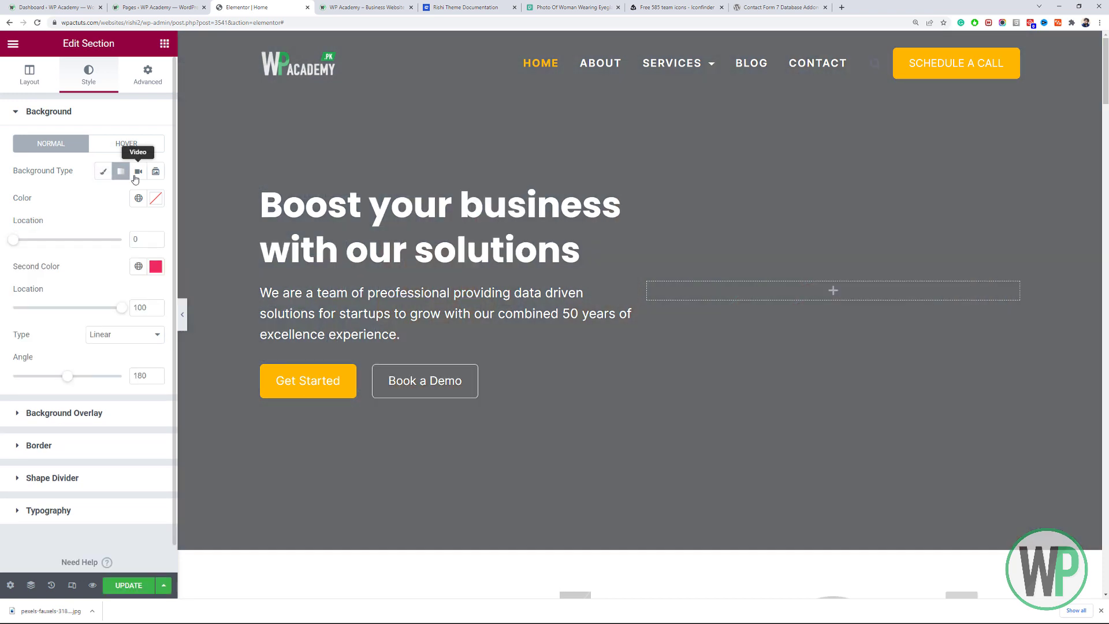
left_click(138, 172)
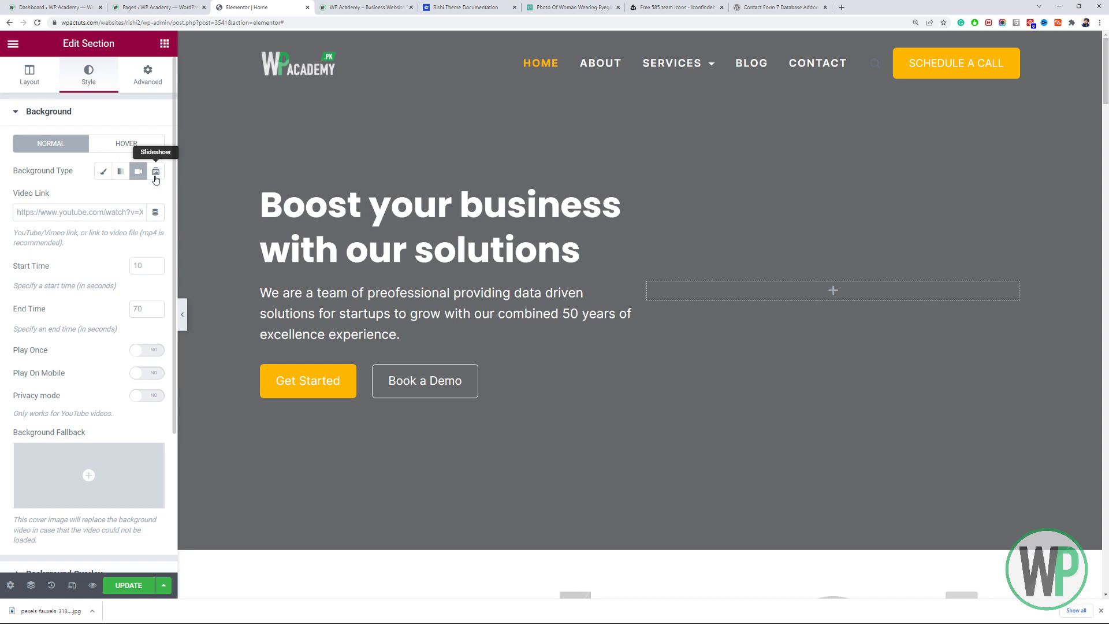
left_click(155, 173)
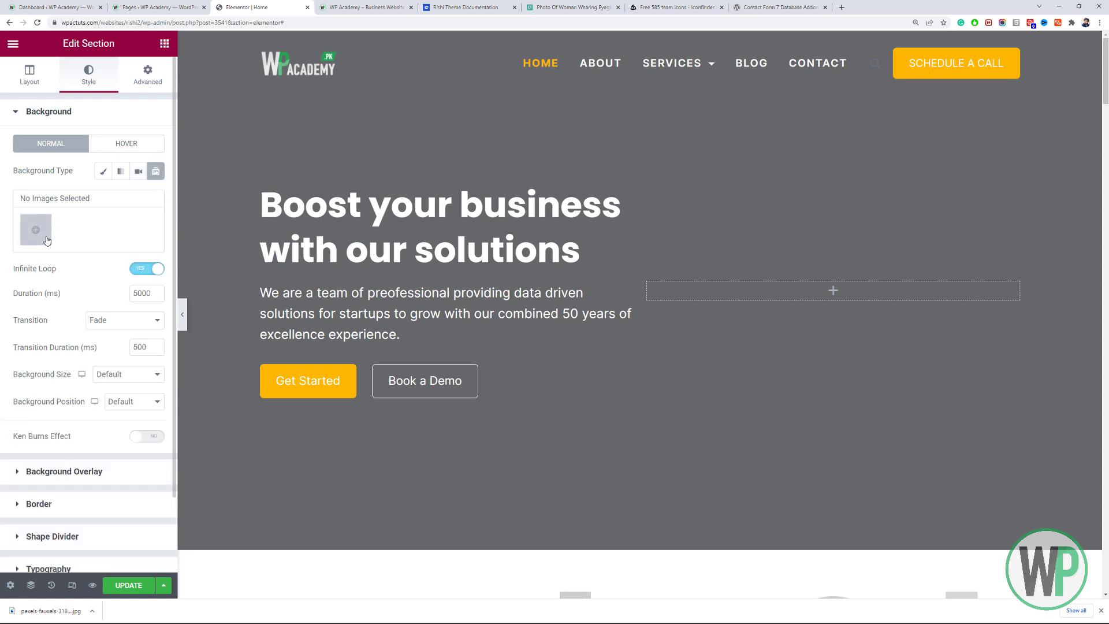
left_click(36, 230)
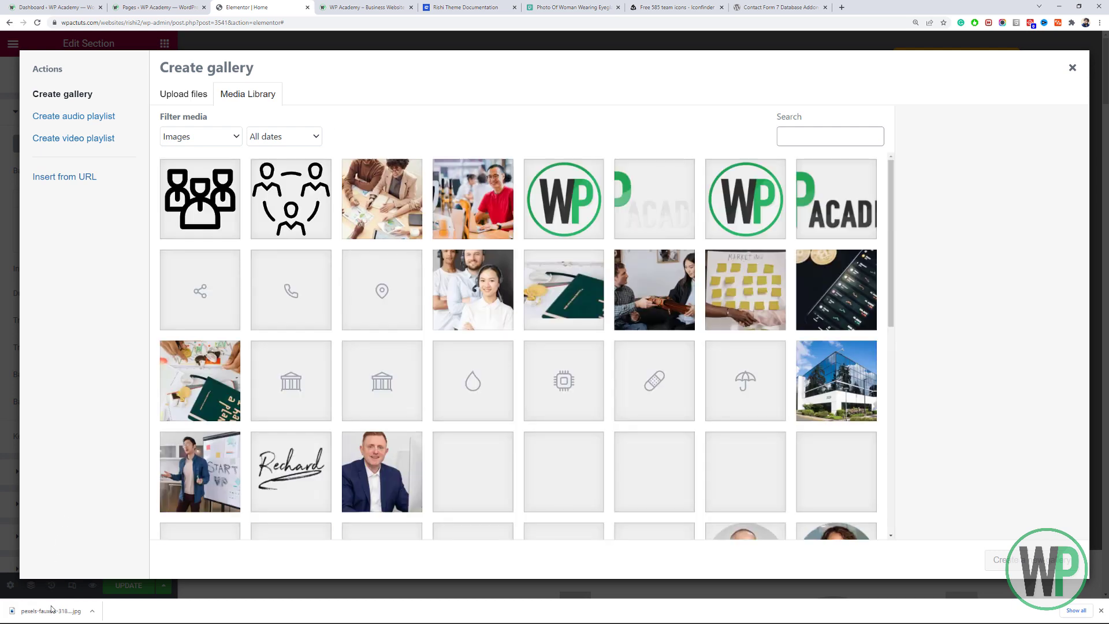
Select the red-shirt man photo and upload the downloaded Pexels photo into the picker.
left_click(463, 202)
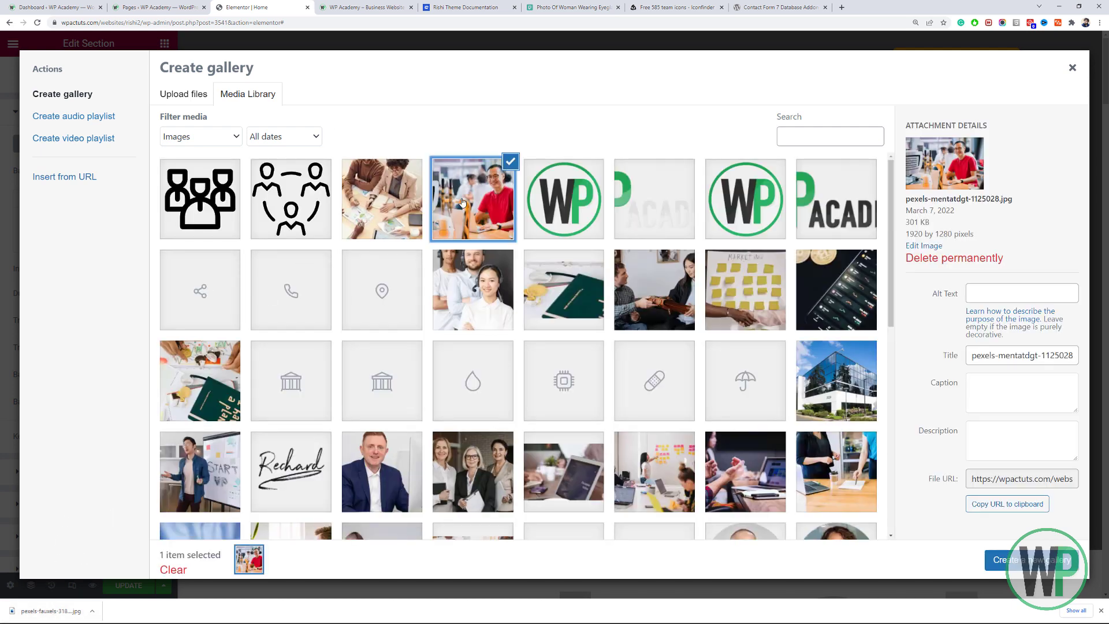
left_click_drag(58, 621, 274, 378)
left_click(193, 96)
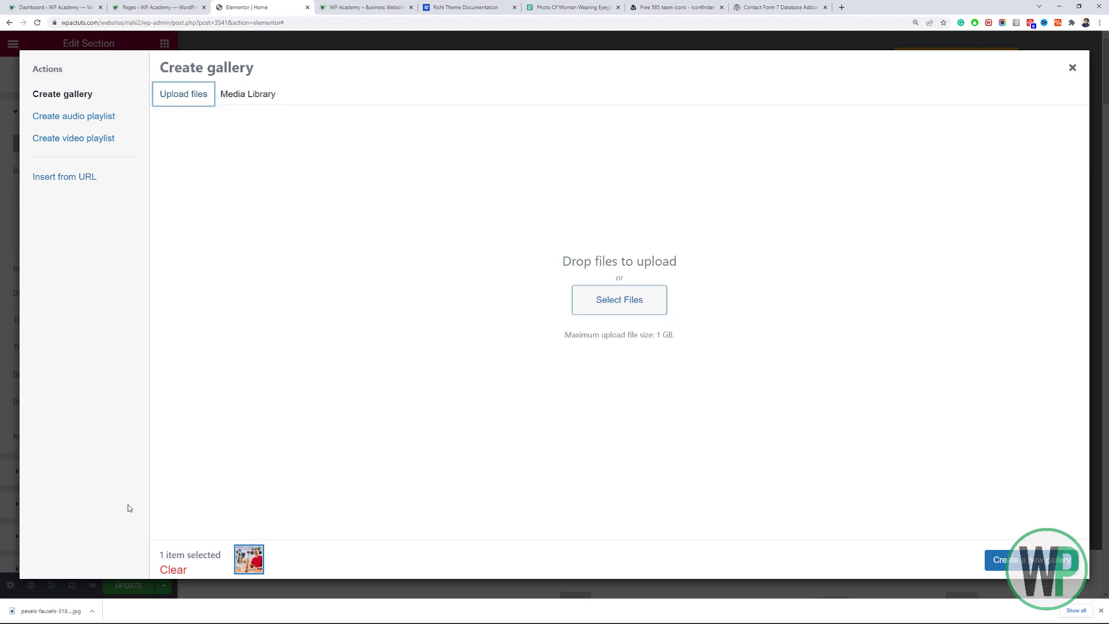
left_click_drag(76, 612, 428, 137)
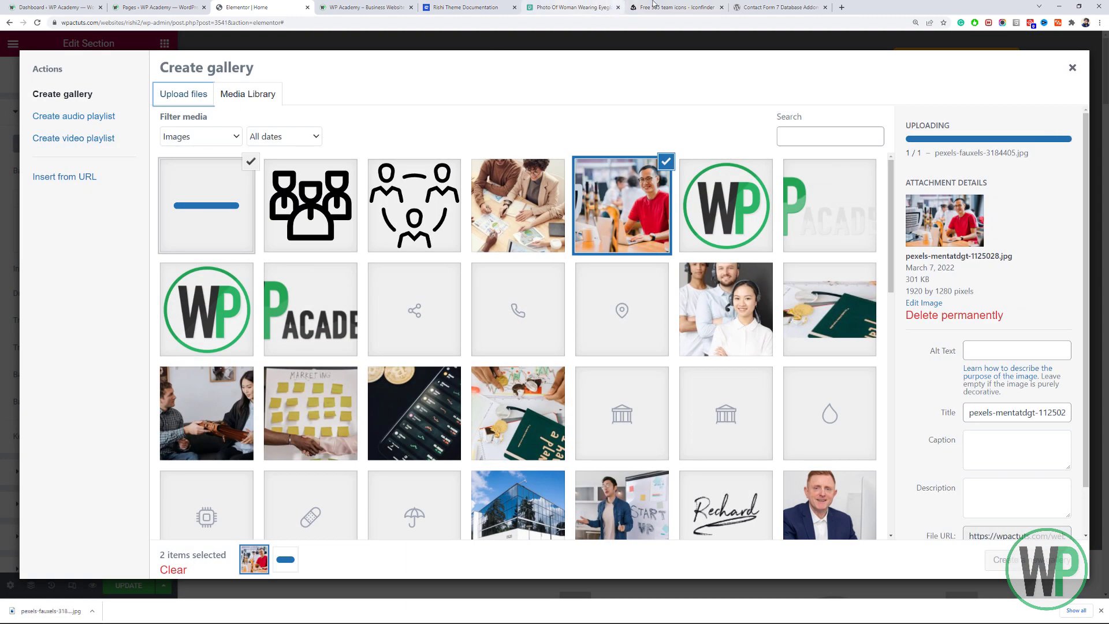
Download the office meeting photo from Pexels and upload it into the gallery picker.
left_click(607, 7)
left_click(1003, 137)
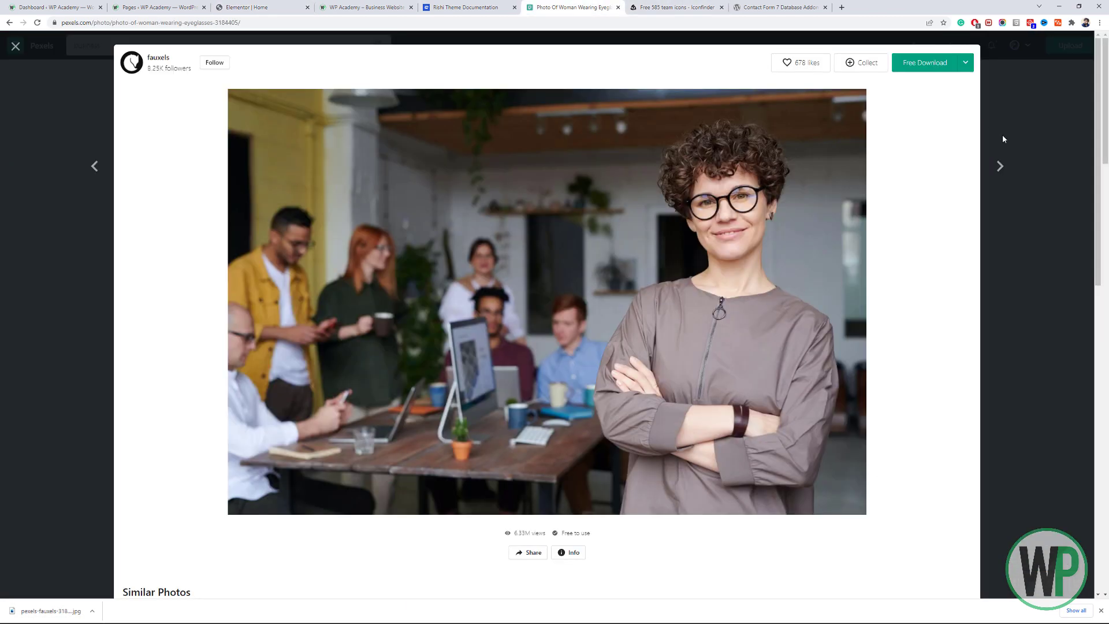
left_click(1006, 138)
left_click(881, 185)
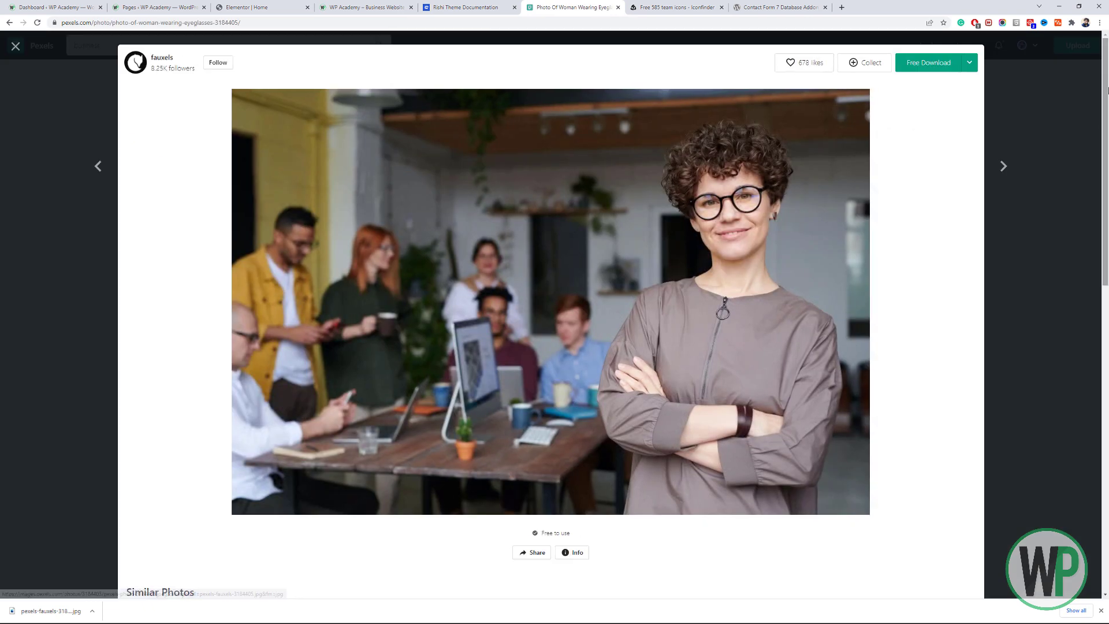
left_click(813, 224)
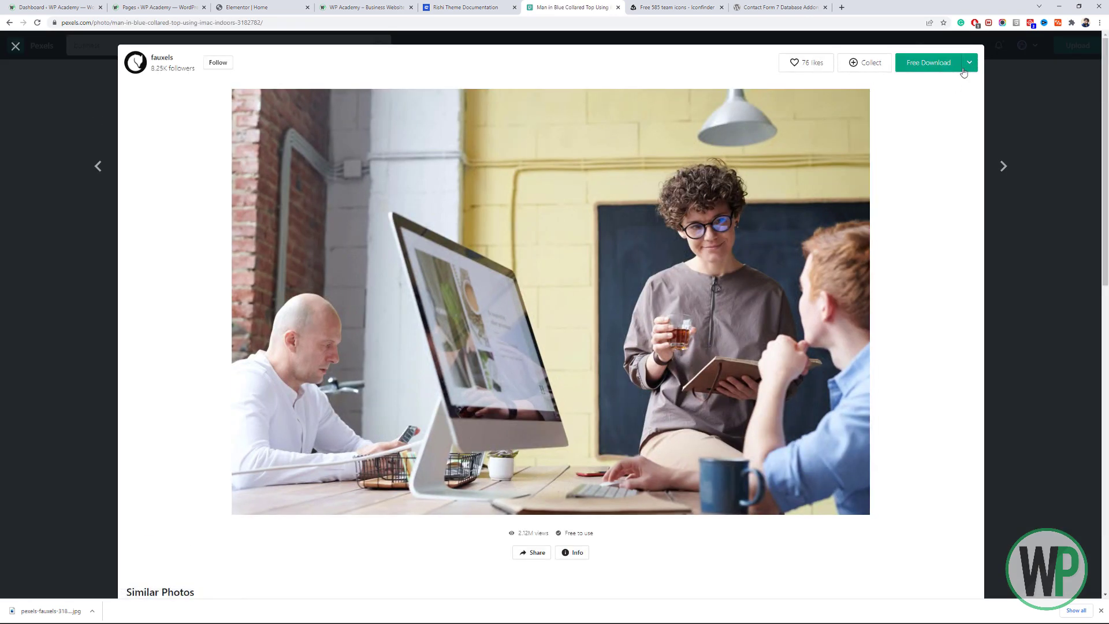
left_click(969, 64)
left_click(932, 223)
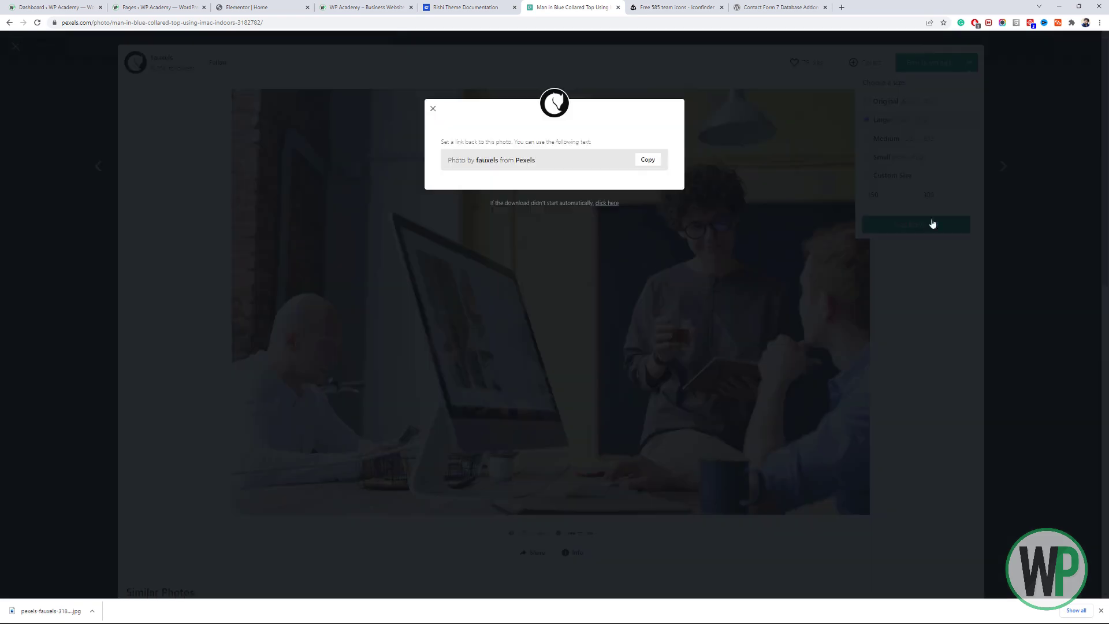
left_click(247, 7)
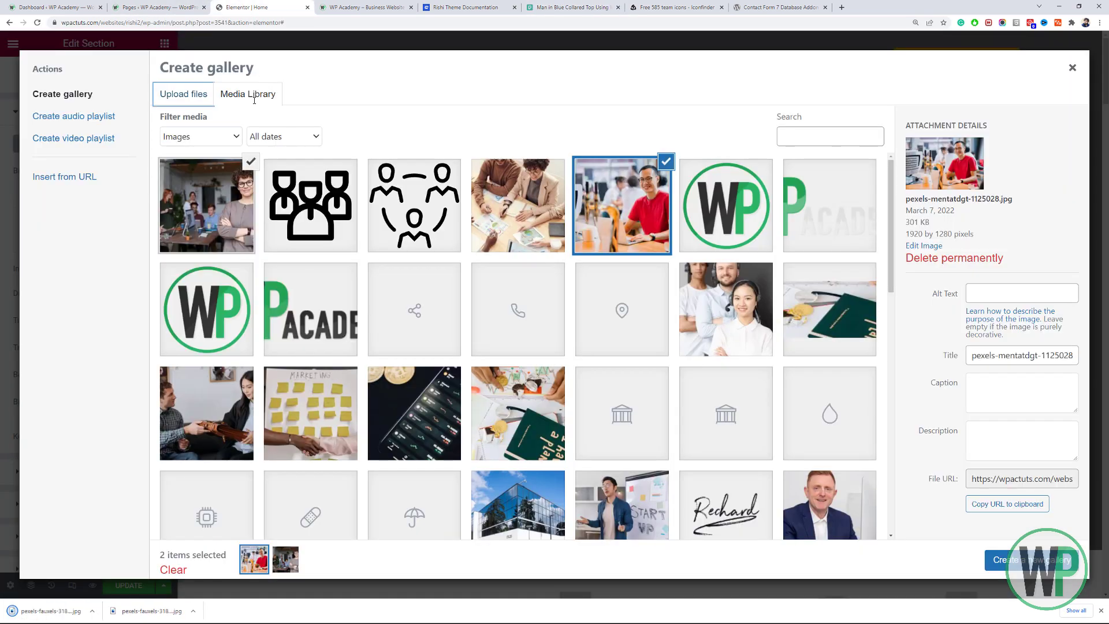
left_click_drag(61, 600, 434, 76)
Return to the Pexels business photo results and browse for another image.
left_click(673, 8)
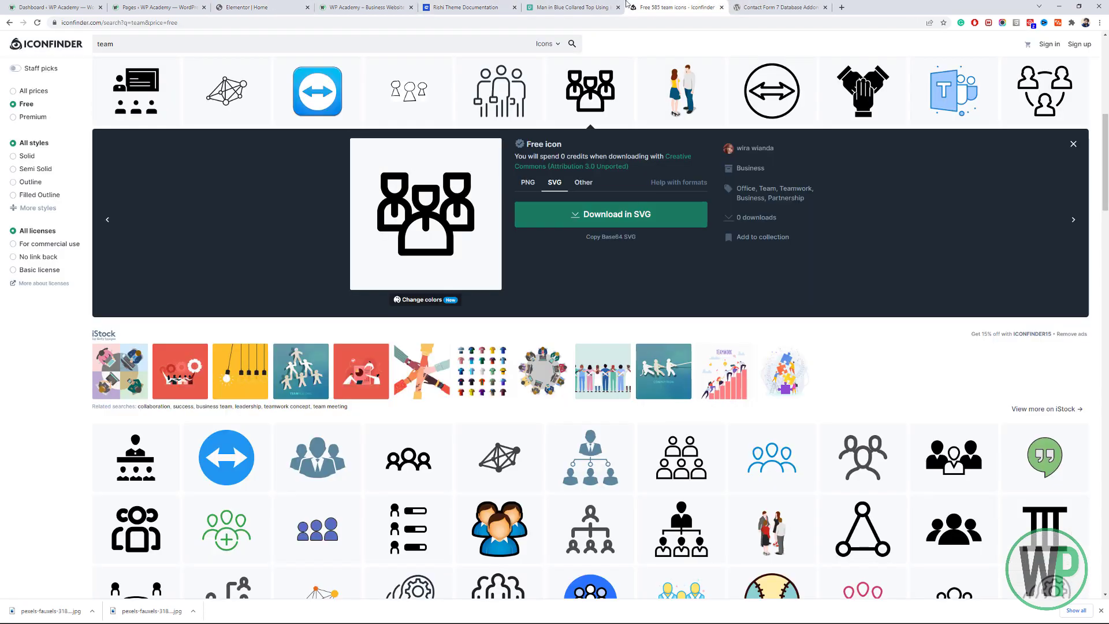
left_click(595, 7)
left_click(1021, 211)
scroll(1022, 233, "down", 5)
scroll(1023, 233, "up", 6)
scroll(1023, 232, "down", 5)
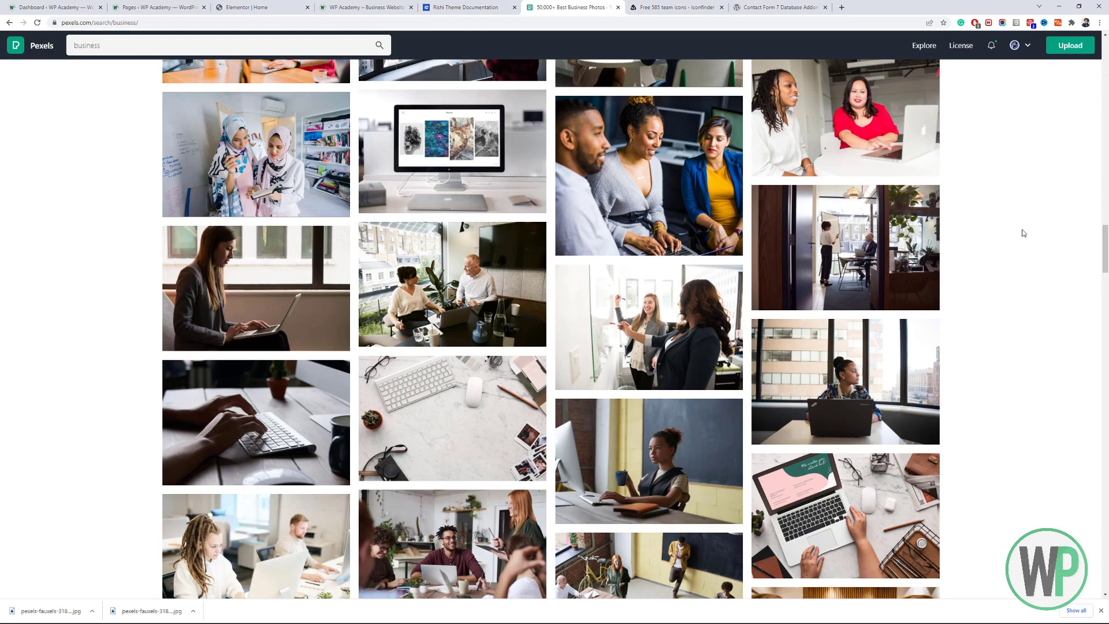
scroll(979, 242, "down", 7)
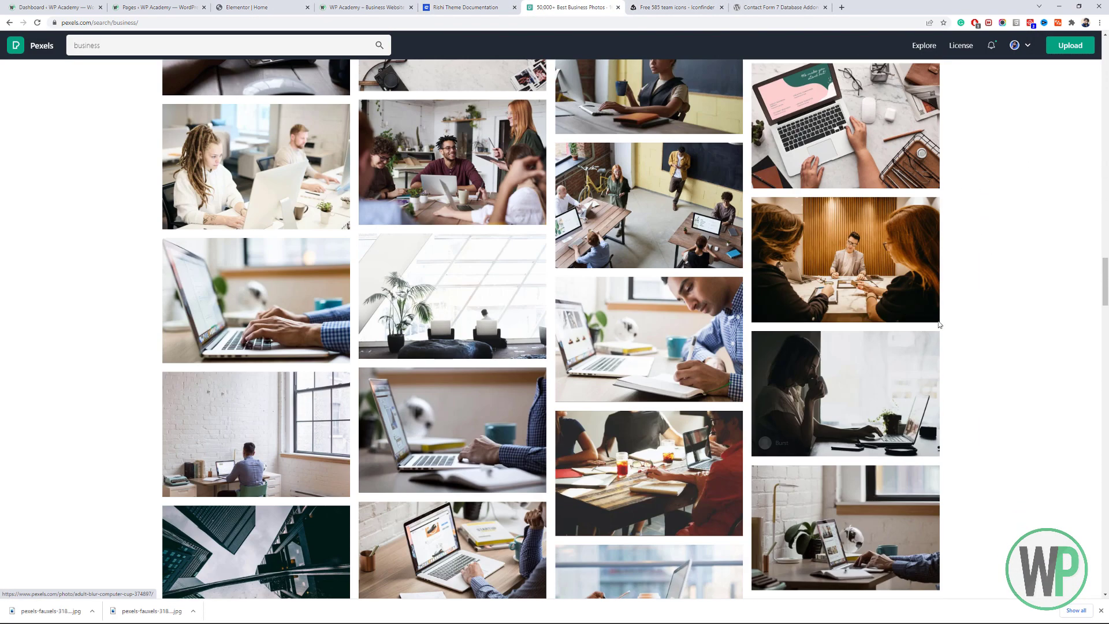
scroll(1106, 300, "down", 5)
left_click_drag(1106, 299, 1105, 66)
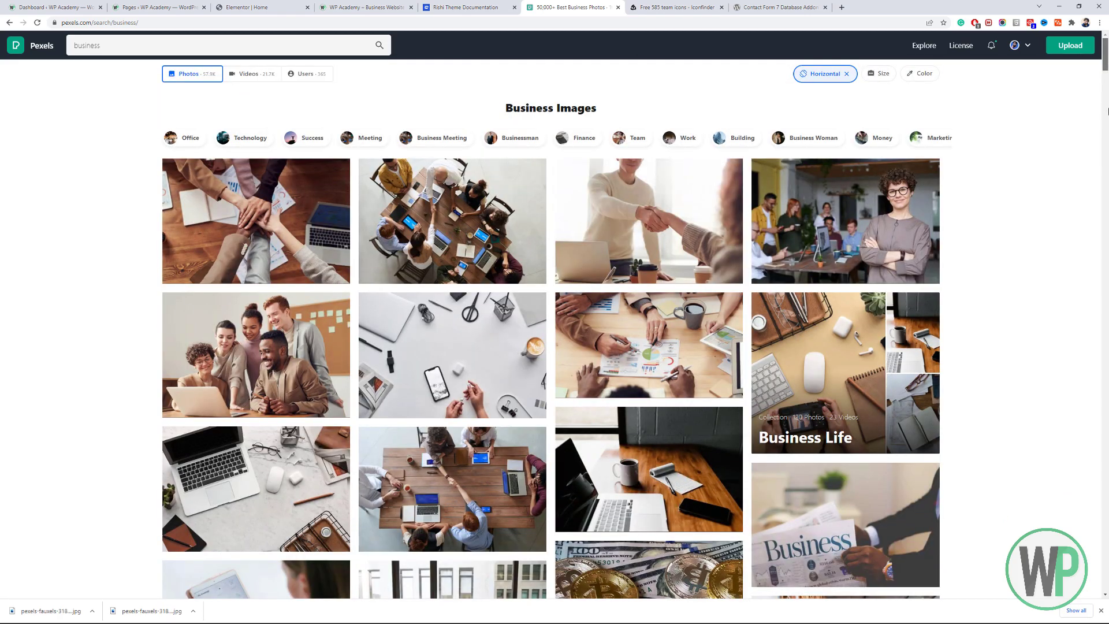
scroll(1077, 185, "down", 4)
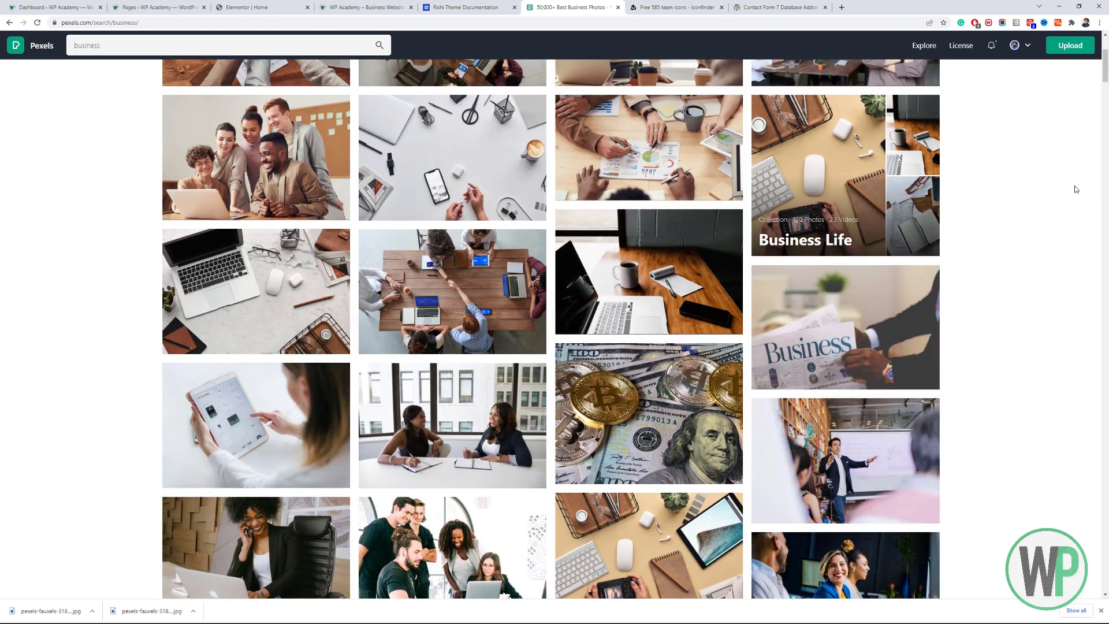
Download and upload the group-at-table photo, then insert the four-image gallery as background.
left_click(408, 296)
mouse_move(948, 69)
left_click(927, 219)
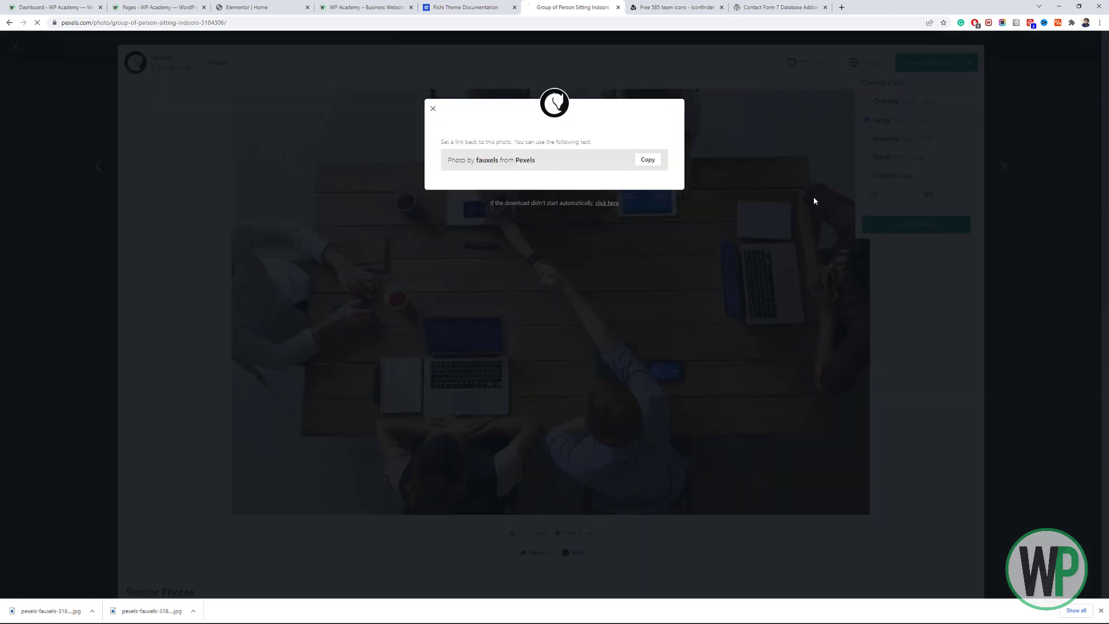
left_click(232, 7)
left_click_drag(51, 610, 294, 324)
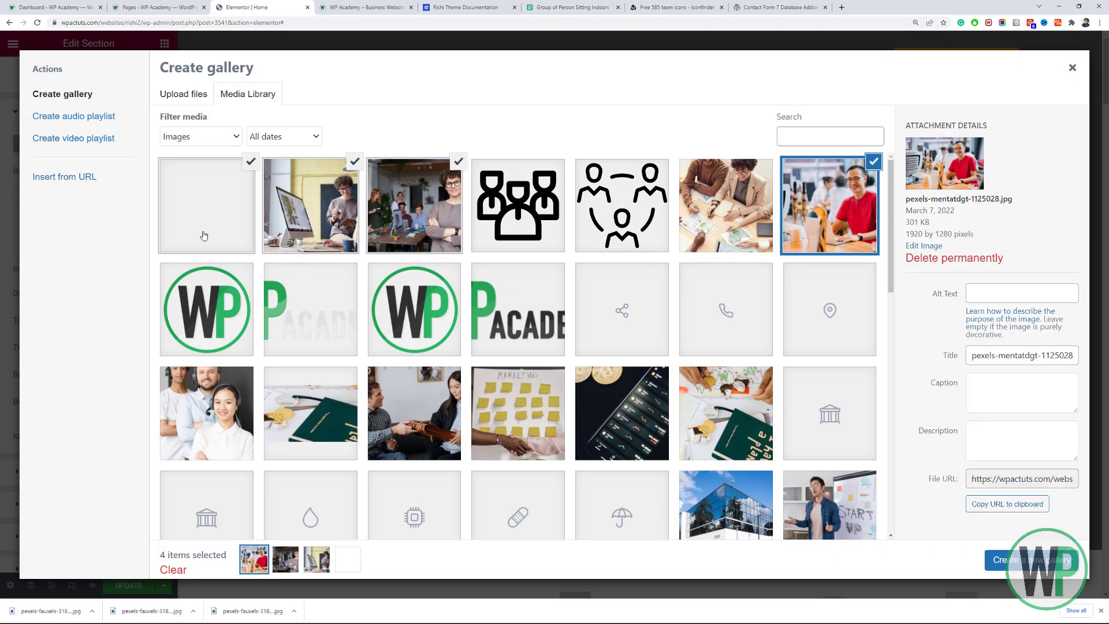
left_click(1015, 565)
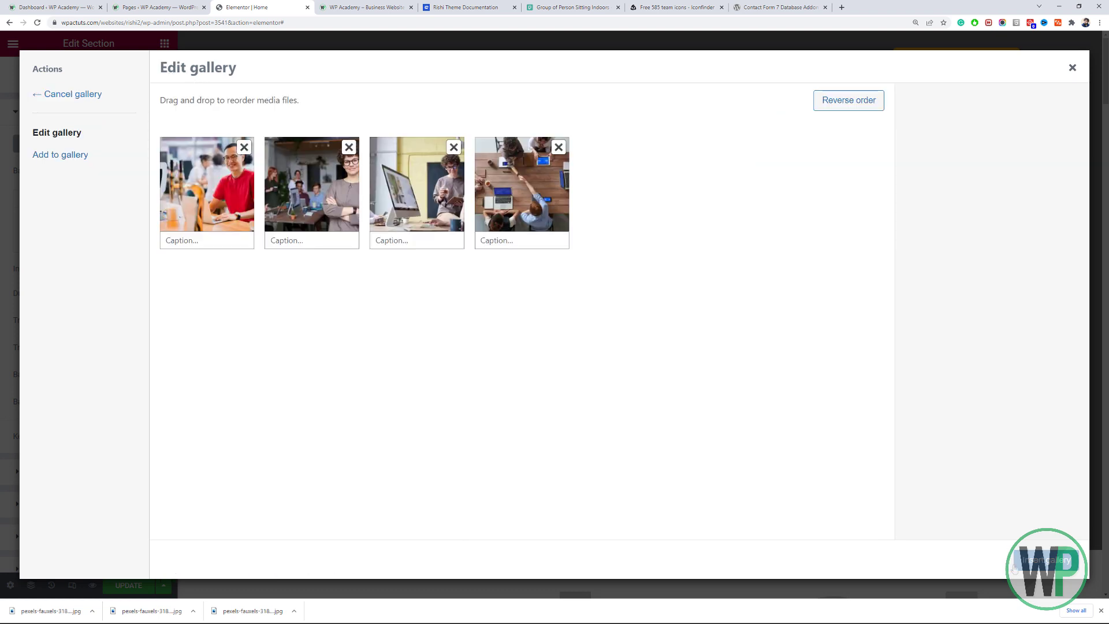
left_click(1047, 560)
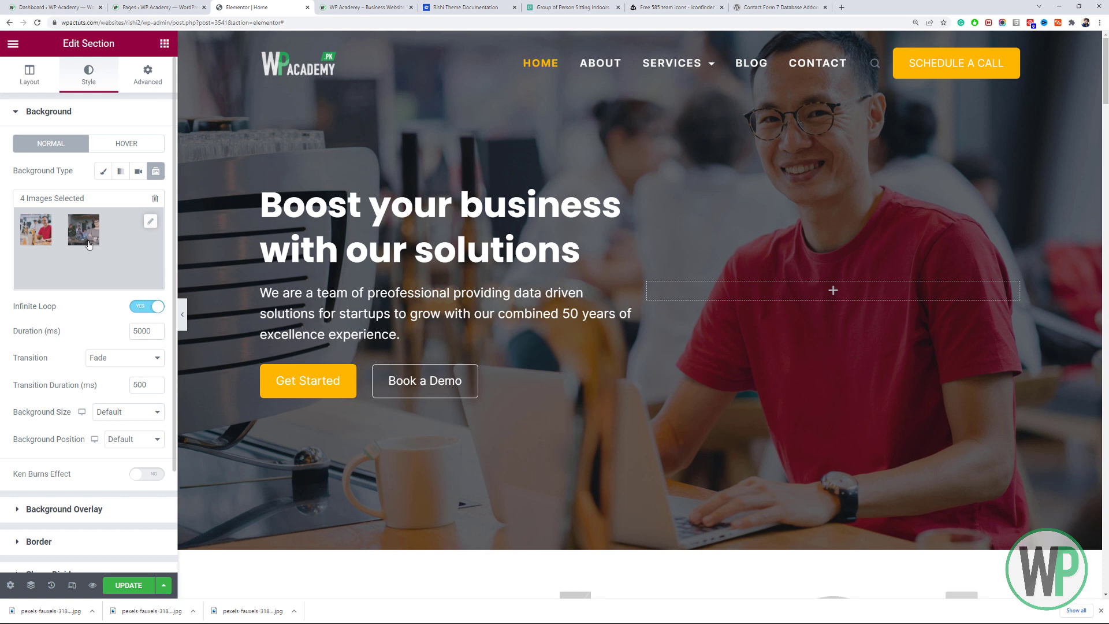
Review the background gallery without changes and keep the slide Transition on Fade.
left_click(152, 223)
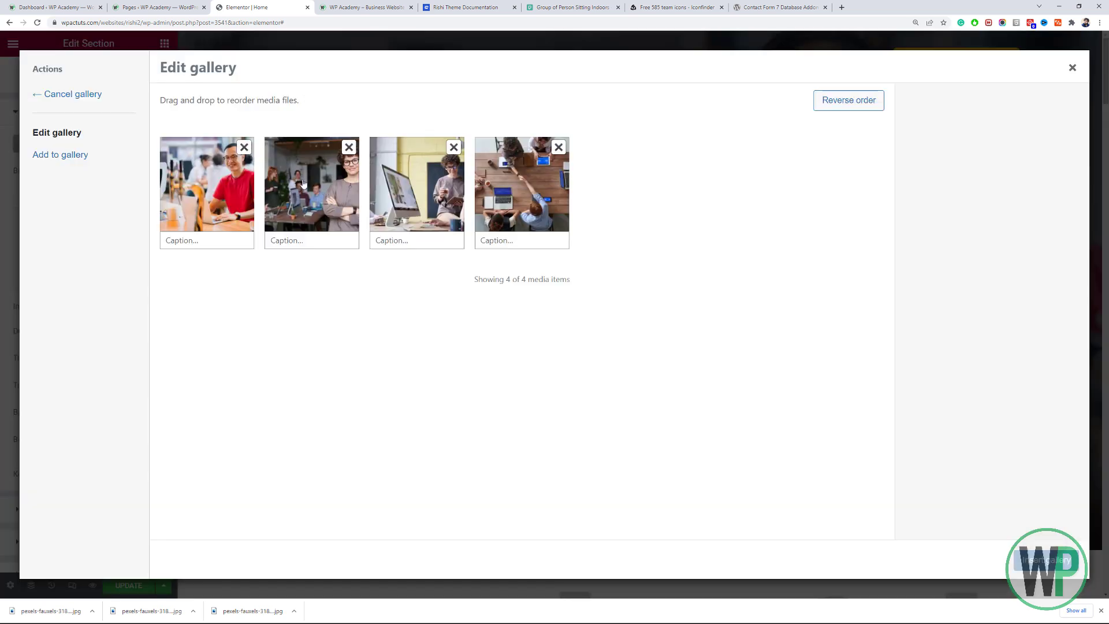
mouse_move(304, 183)
left_mouse_down()
mouse_move(283, 186)
mouse_move(307, 186)
left_mouse_up()
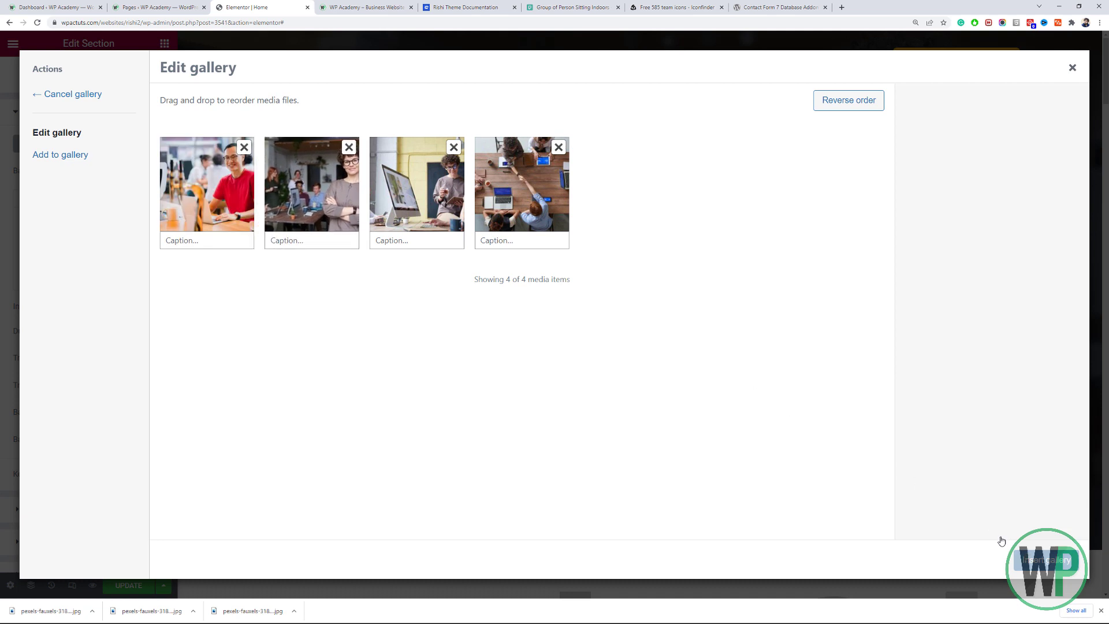
left_click(1008, 554)
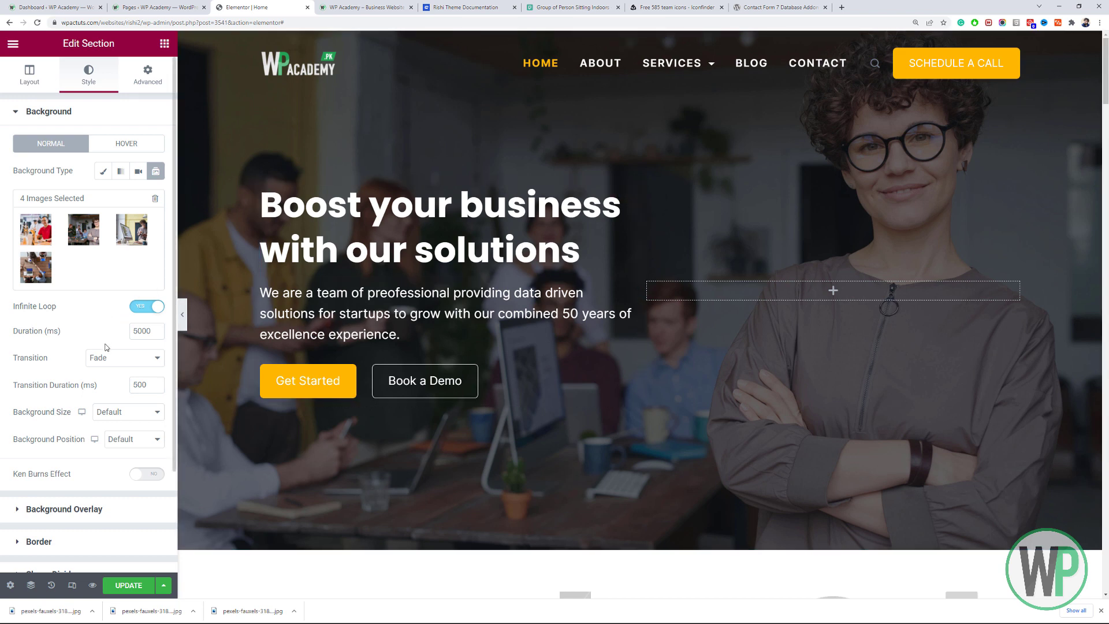
left_click(118, 361)
left_click(118, 363)
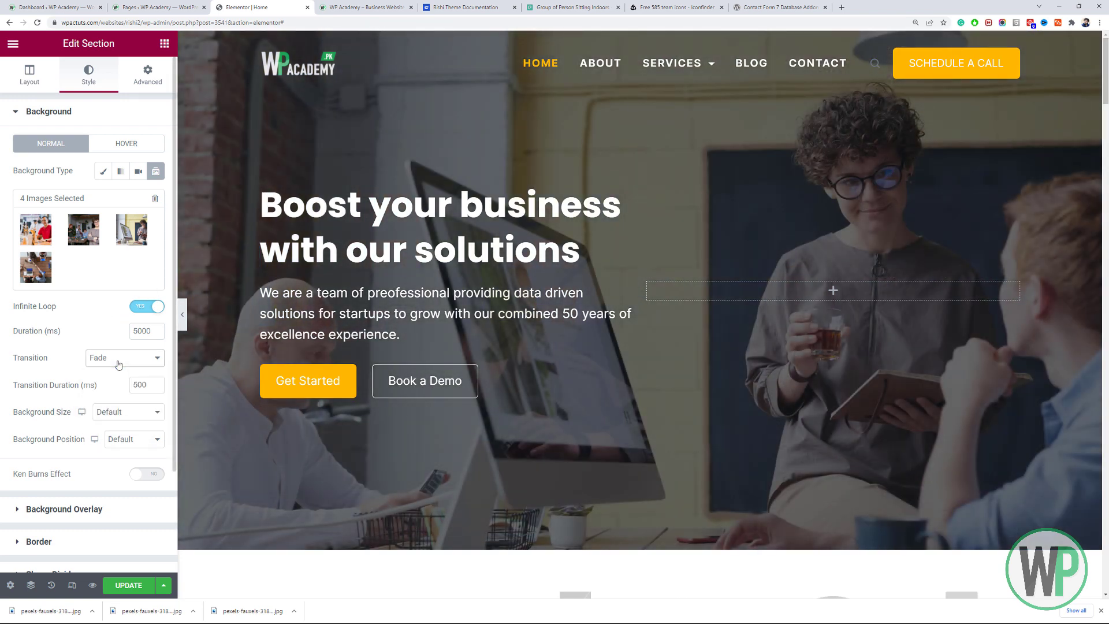
left_click(118, 364)
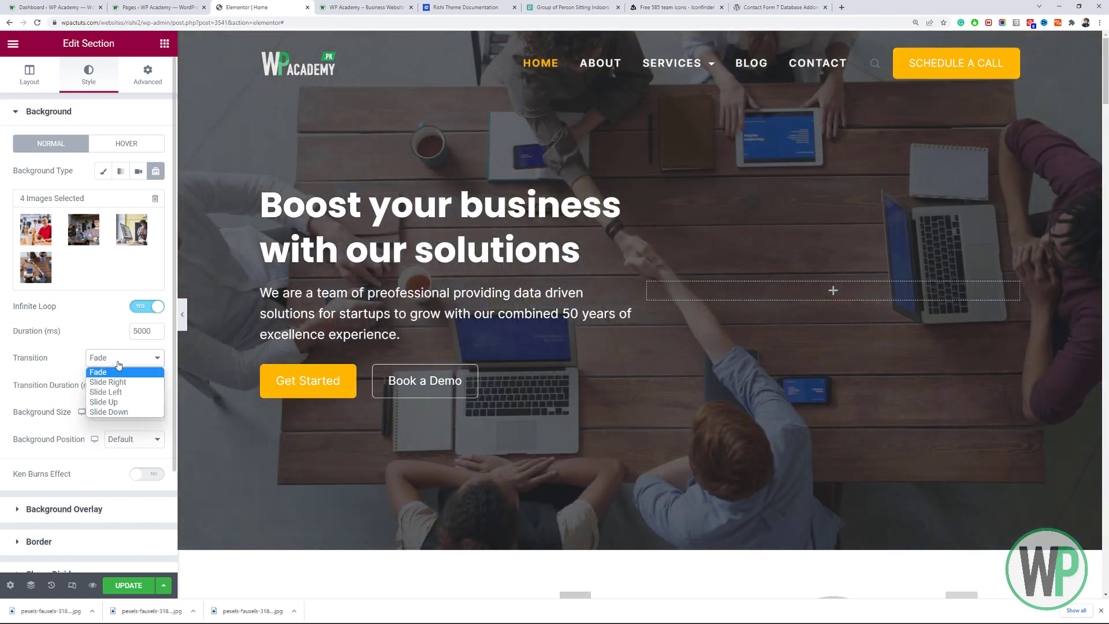
left_click(69, 401)
Enable Ken Burns, set Background Size to Cover and Background Position to Top Center.
left_click(152, 475)
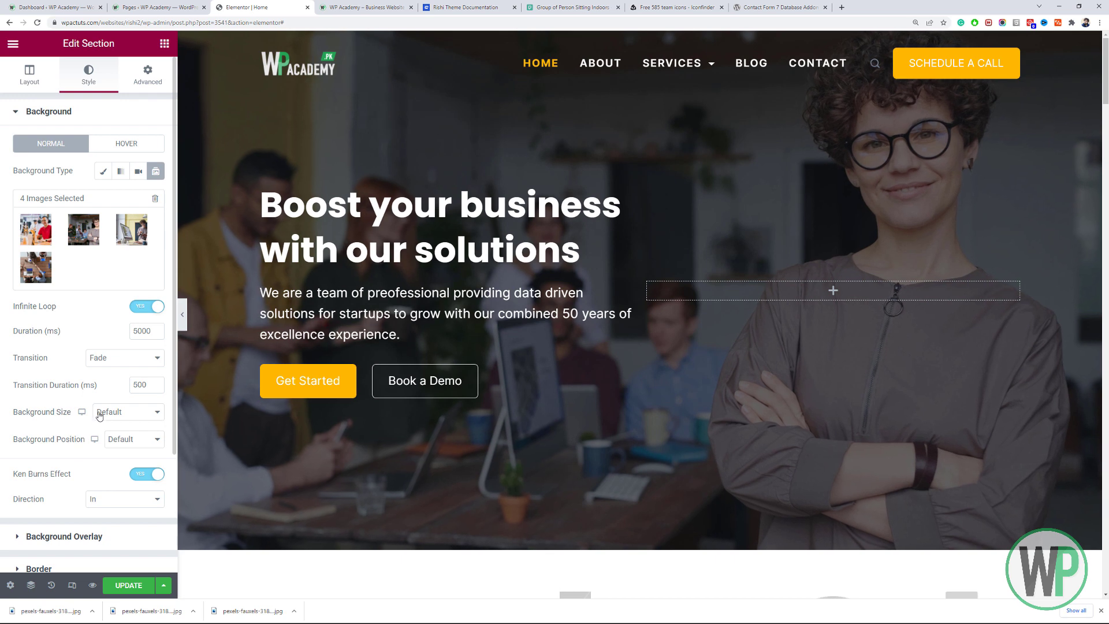
left_click(99, 414)
left_click(115, 447)
left_click(131, 441)
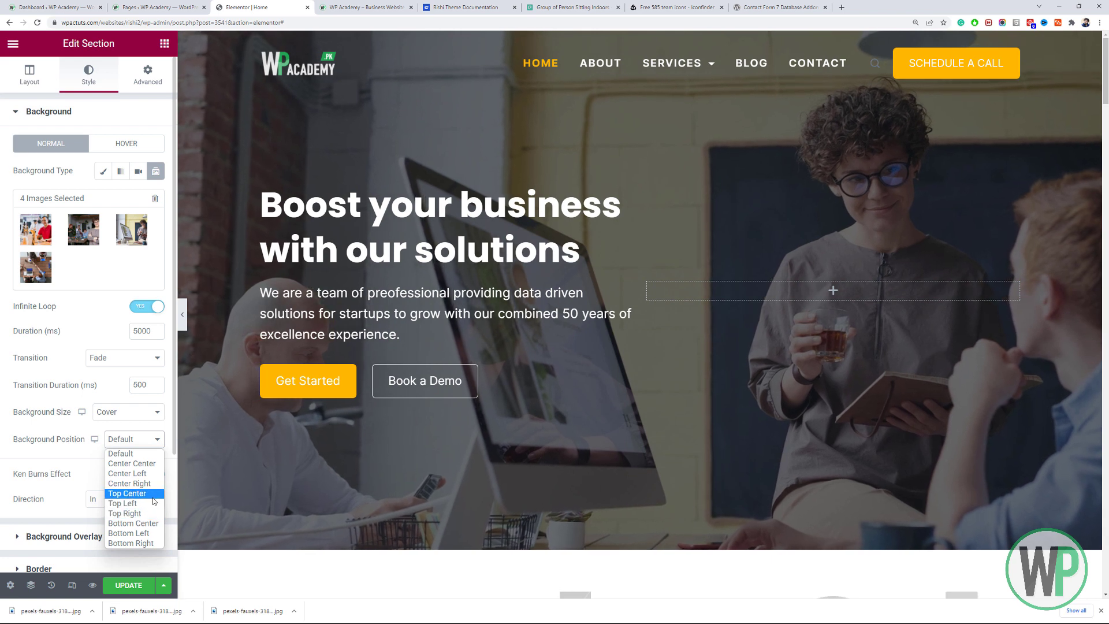
left_click(153, 497)
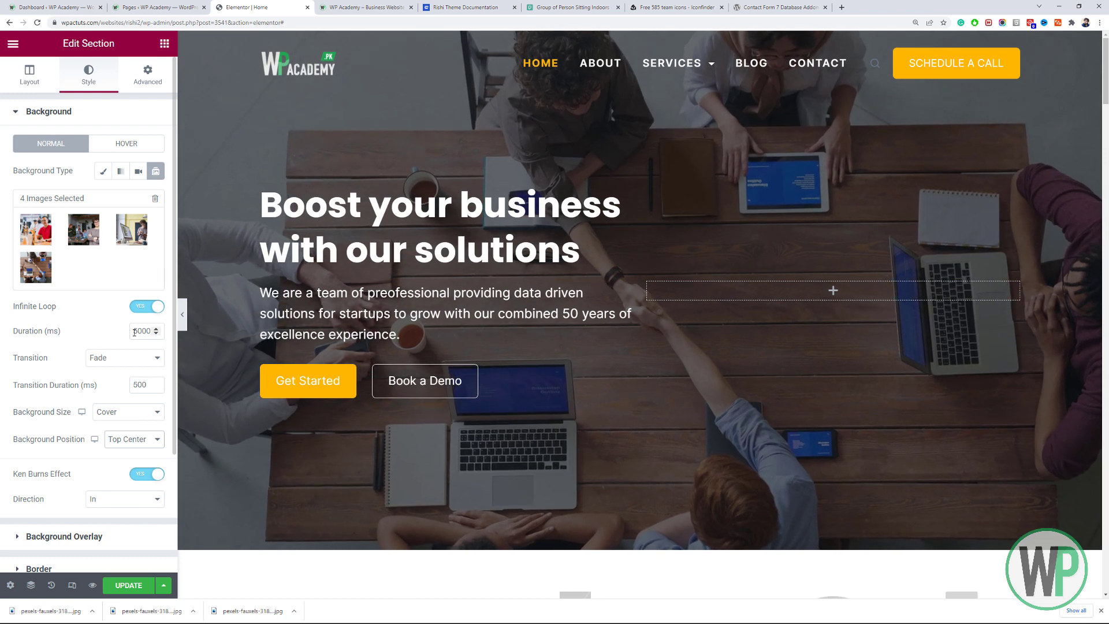
Lower the Background Overlay opacity to 0.7 and close the Chrome downloads bar.
scroll(94, 478, "down", 3)
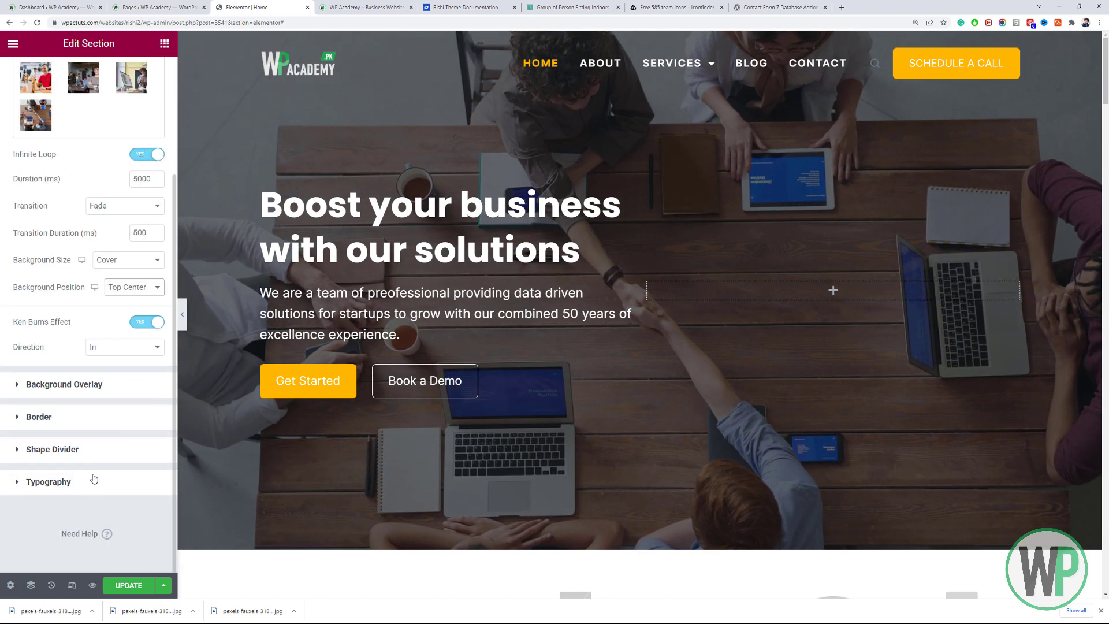
left_click(103, 385)
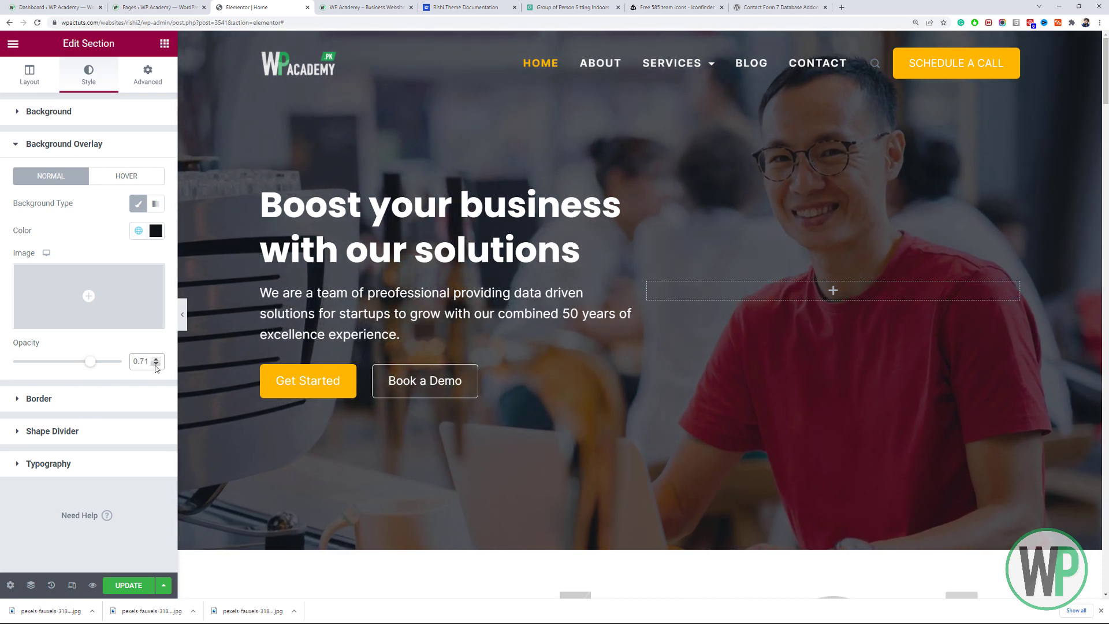
left_click(155, 364)
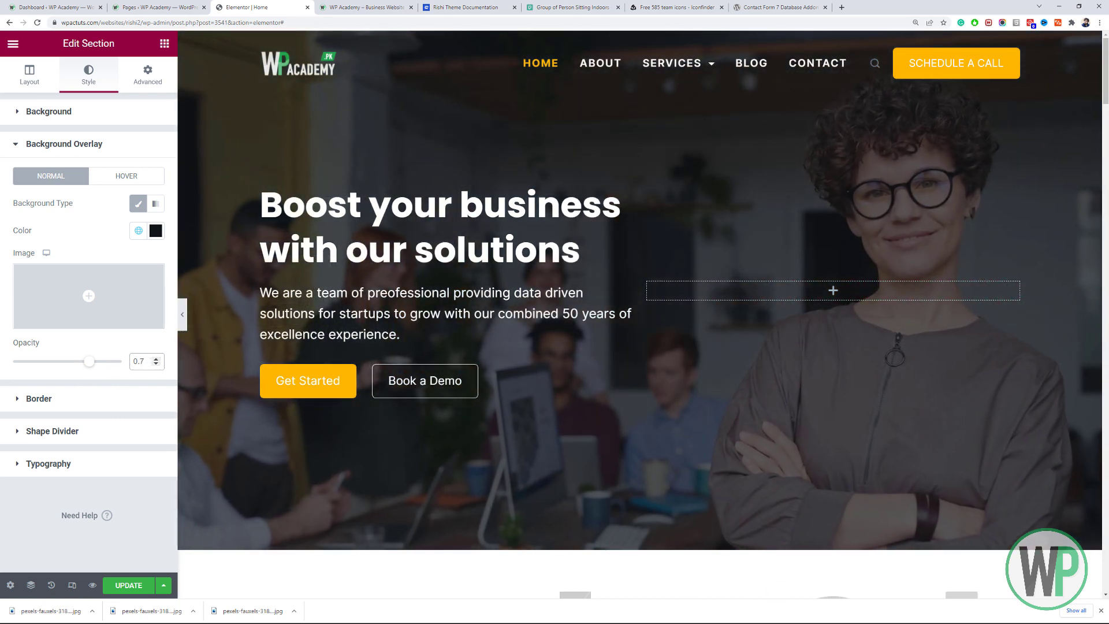
left_click(1102, 611)
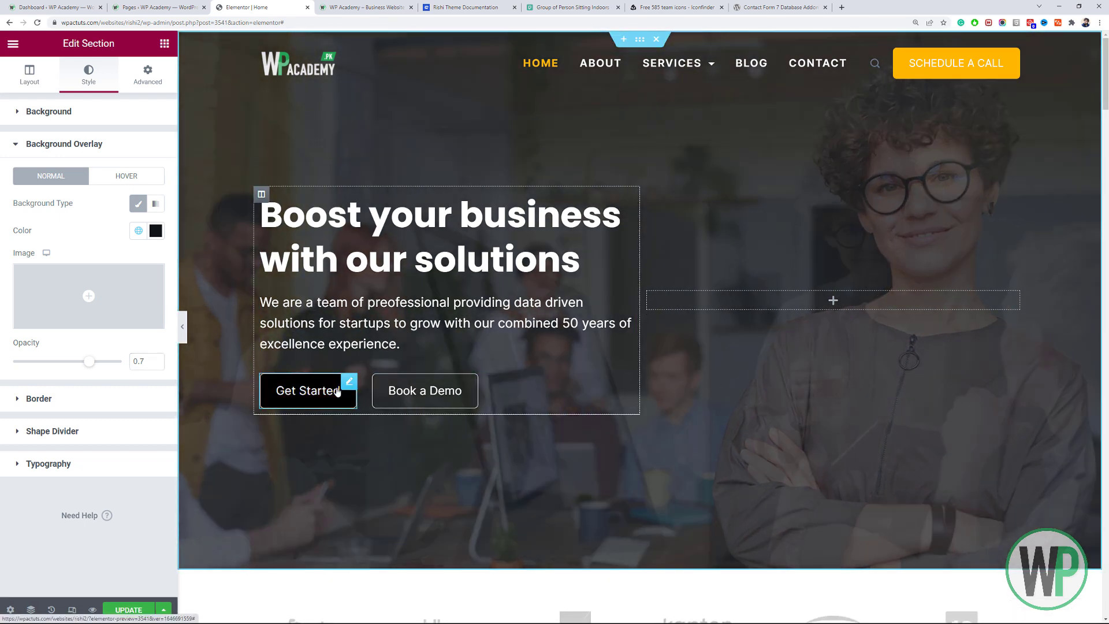
Give the Get Started button black (#000000) text with typography weight 600.
right_click(353, 390)
left_click(378, 396)
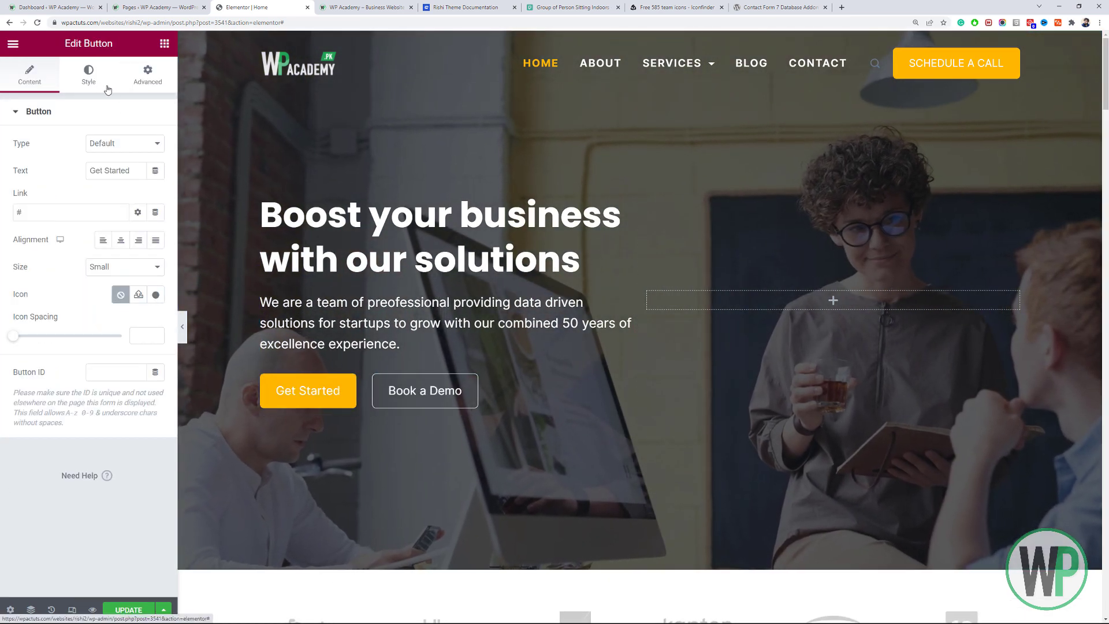
left_click(88, 74)
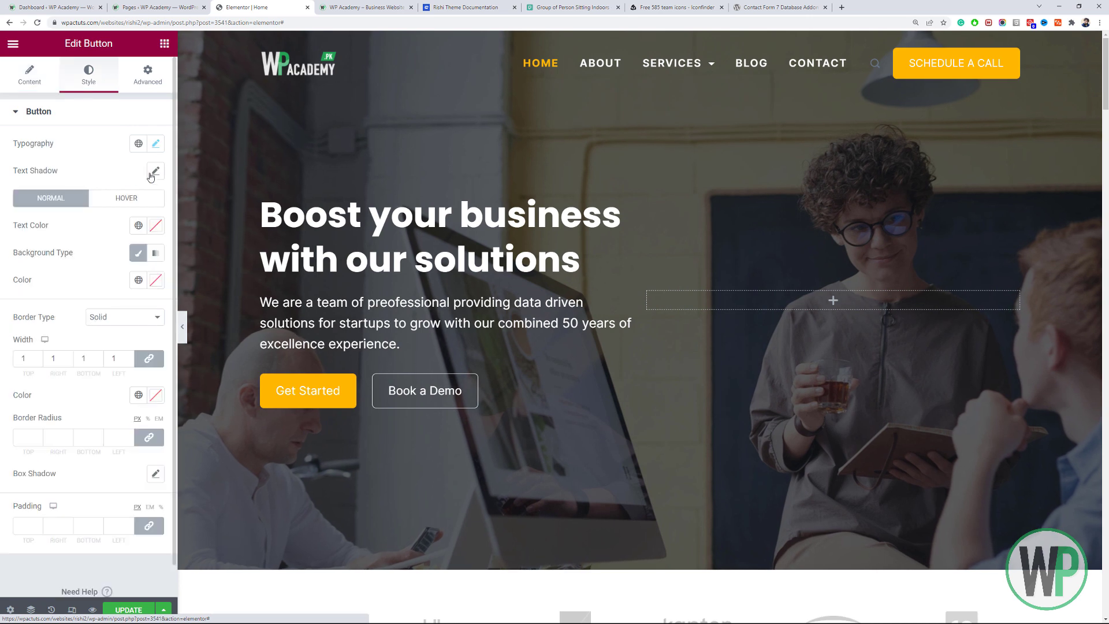
left_click(156, 225)
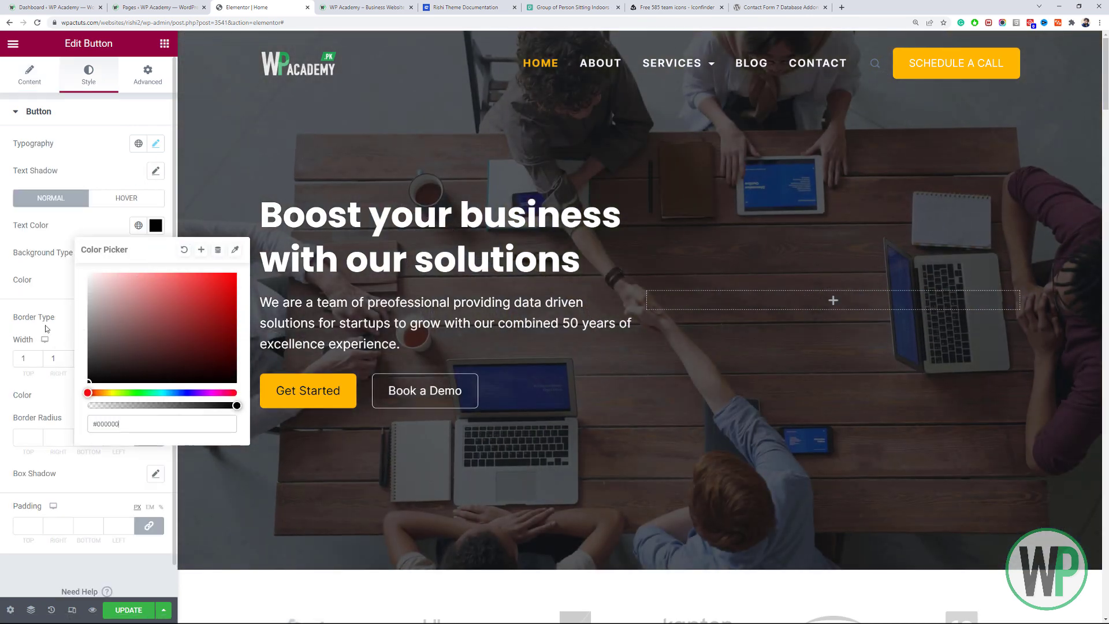
left_click(48, 280)
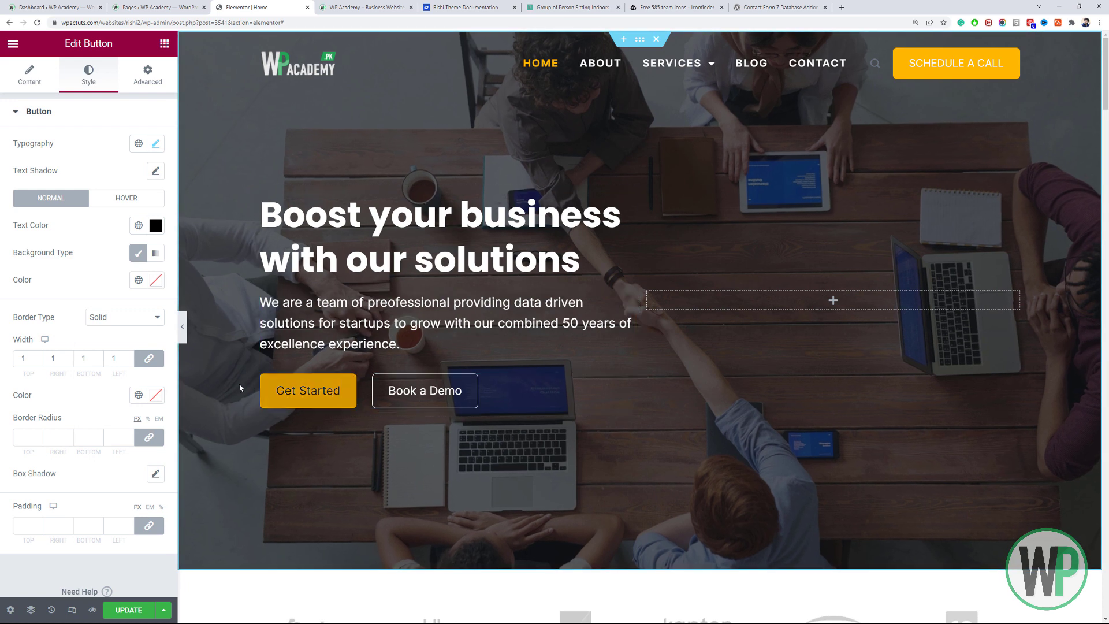
left_click(155, 144)
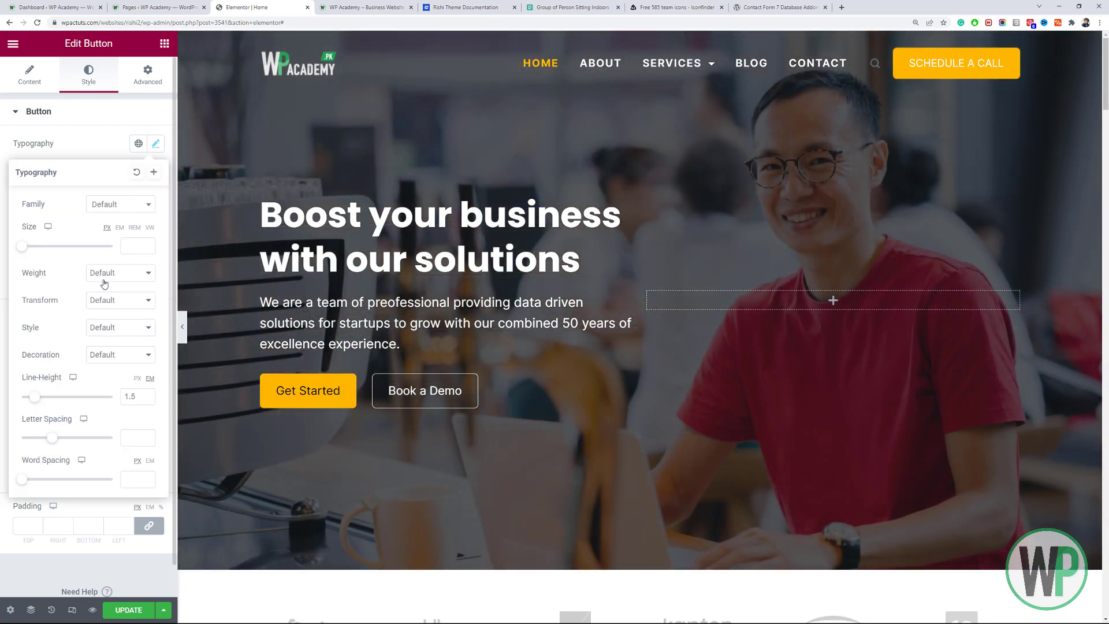
left_click(104, 283)
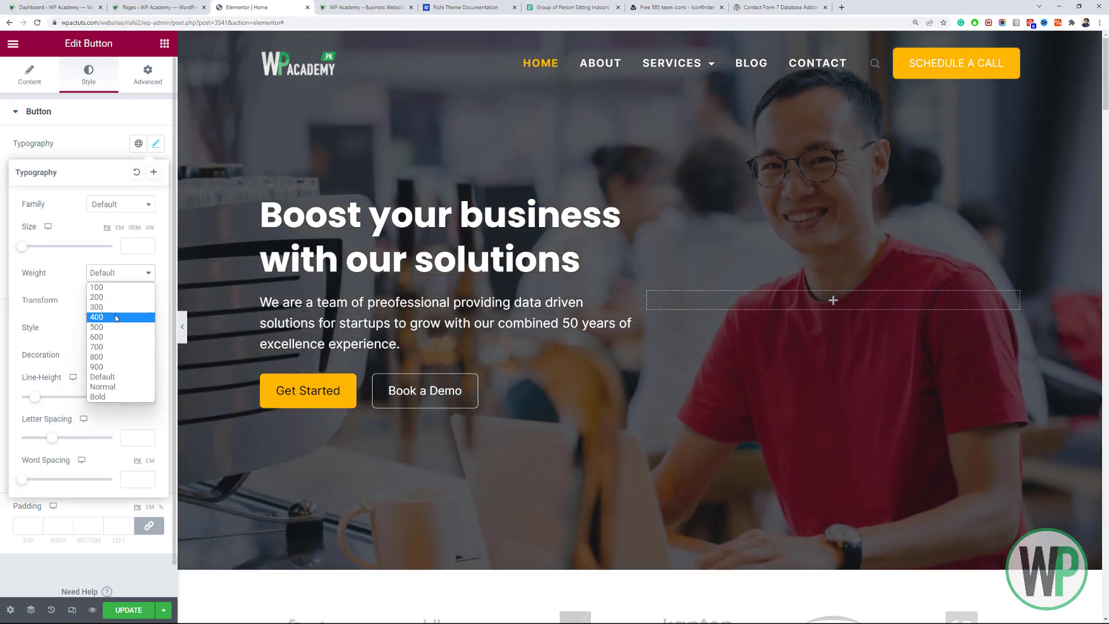
left_click(121, 346)
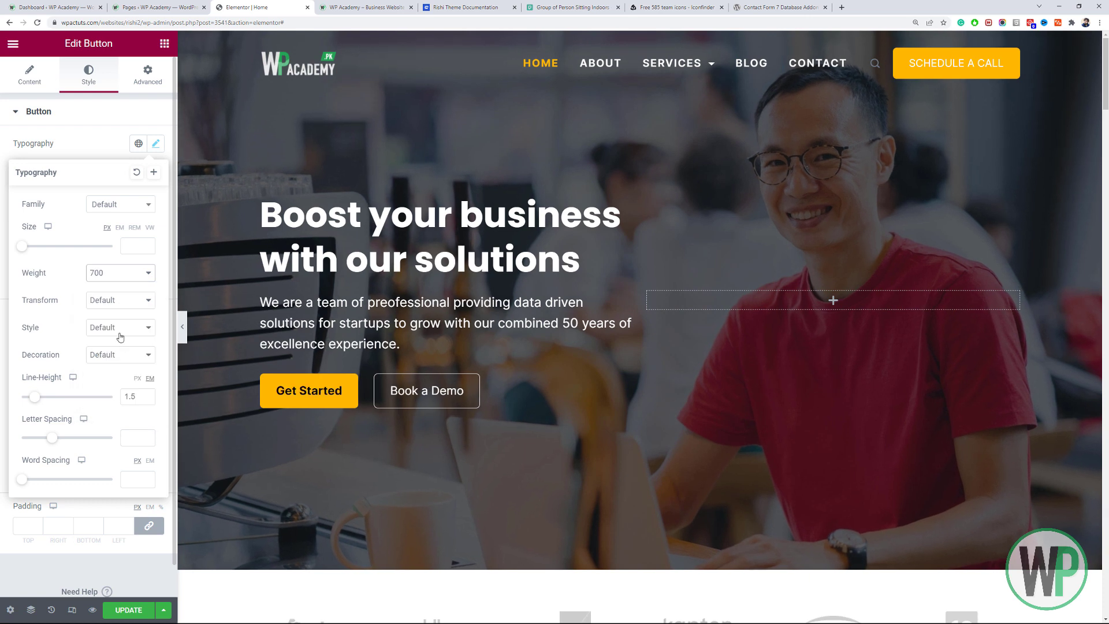
left_click(116, 276)
left_click(123, 336)
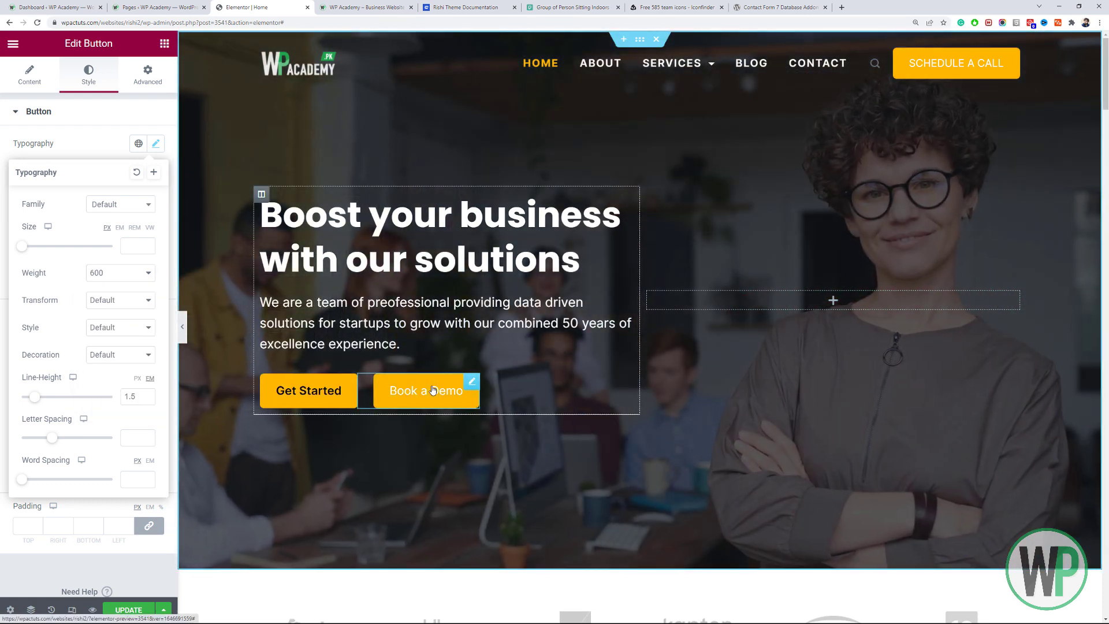
Set the Book a Demo button's typography weight to 600.
right_click(434, 389)
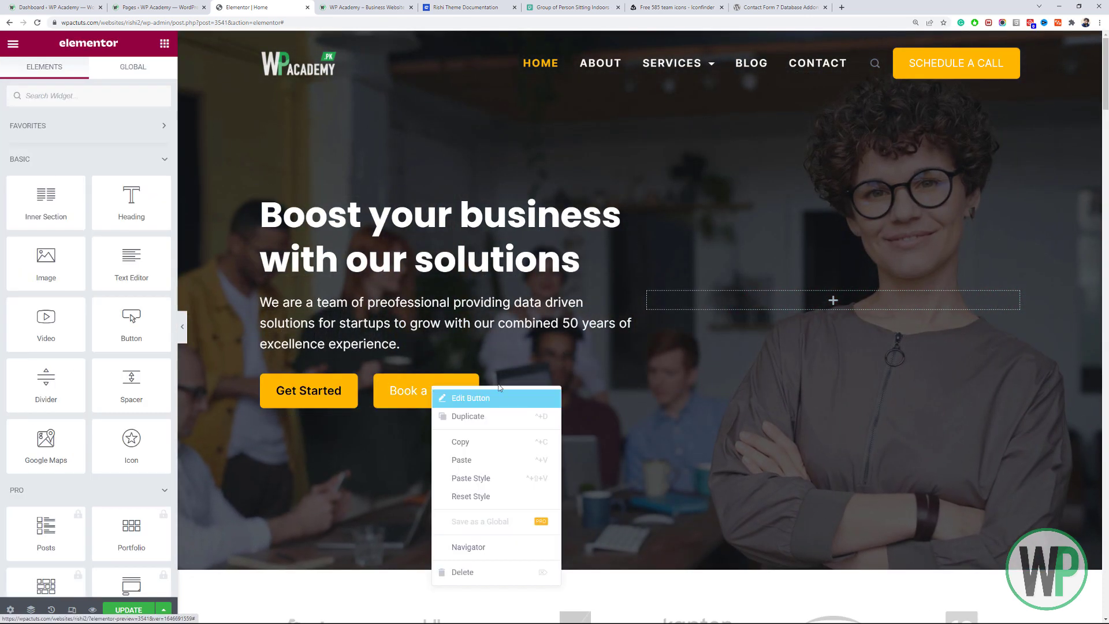
left_click(498, 398)
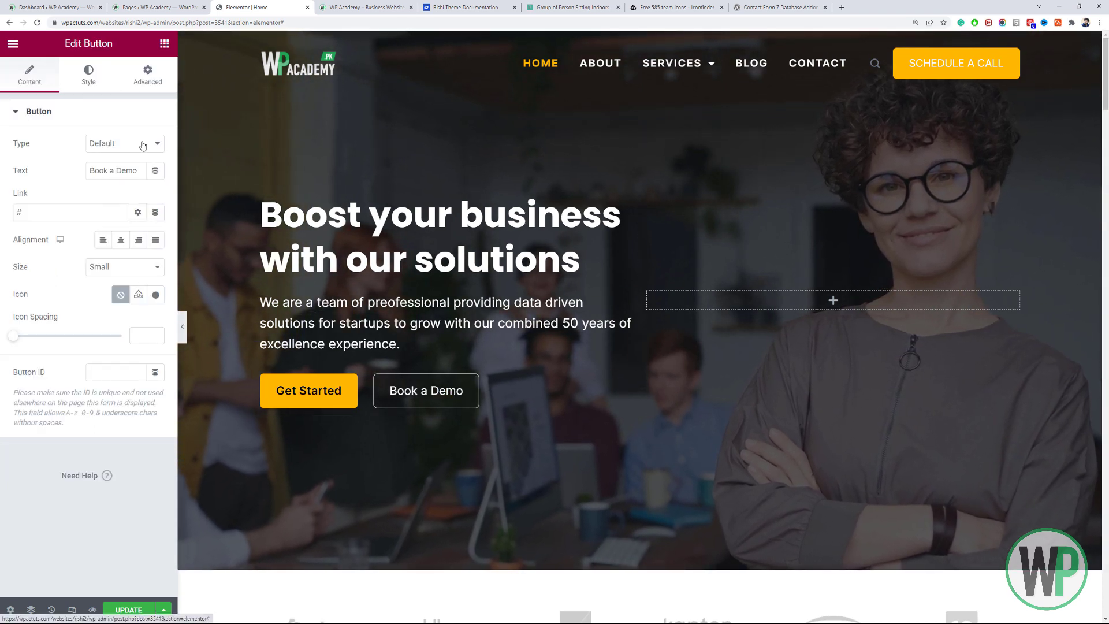
left_click(89, 75)
left_click(155, 143)
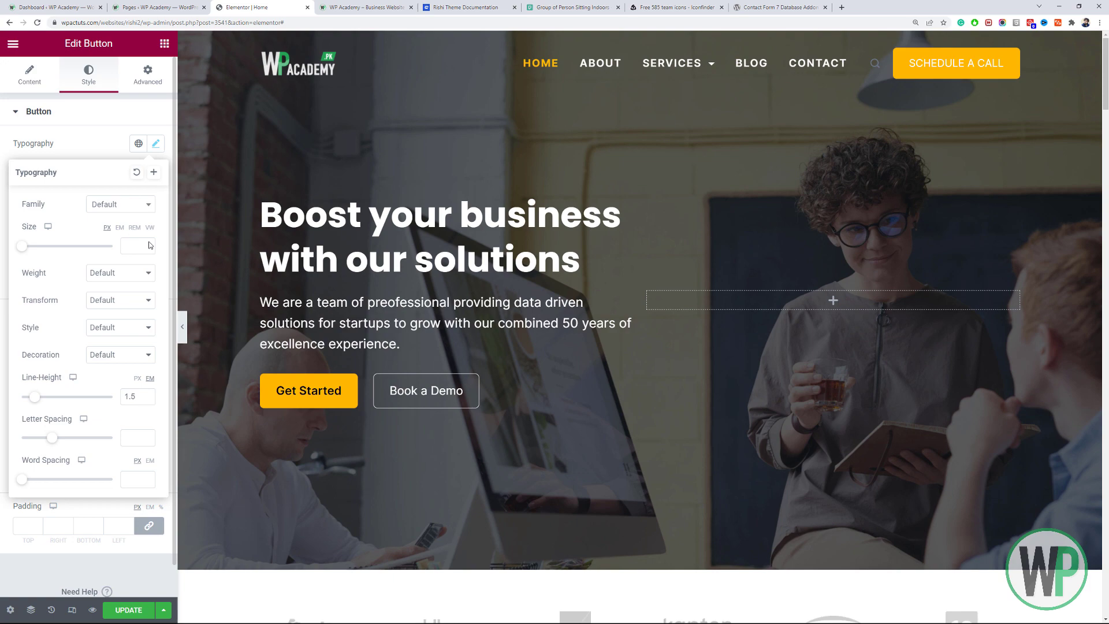
left_click(135, 277)
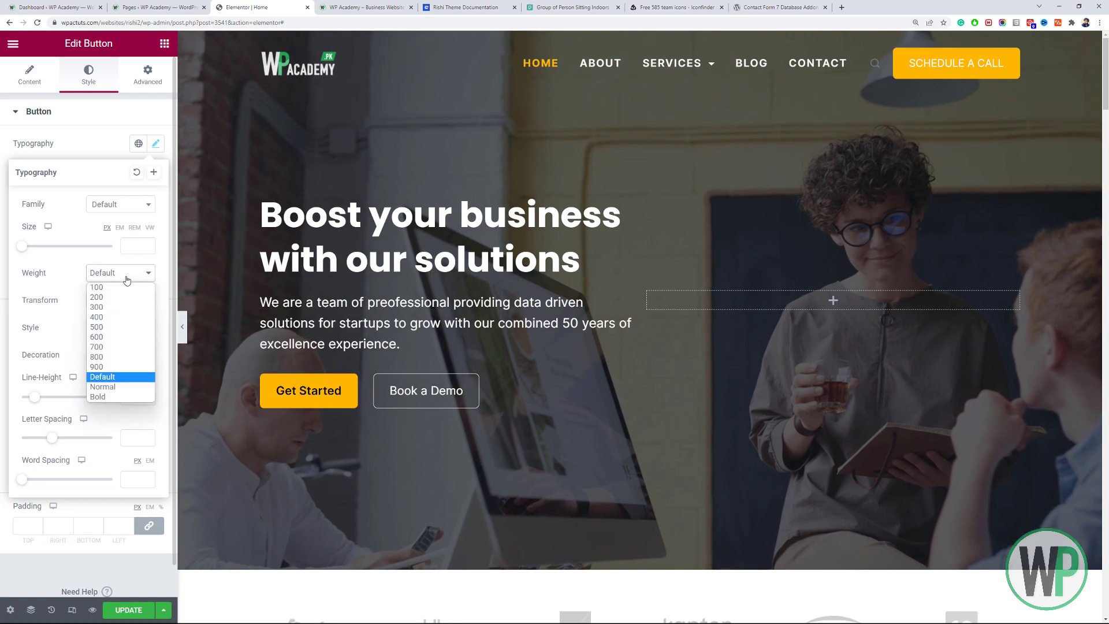
left_click(119, 337)
left_click_drag(1106, 68, 1107, 228)
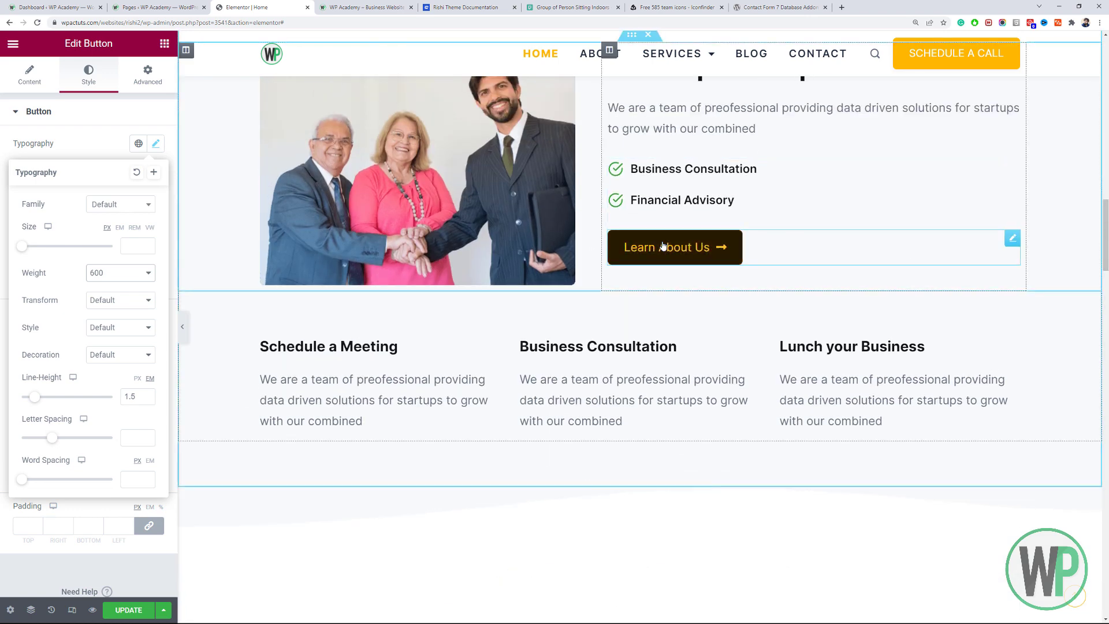
Set the Learn About Us button's typography weight to 600.
right_click(663, 246)
left_click(693, 255)
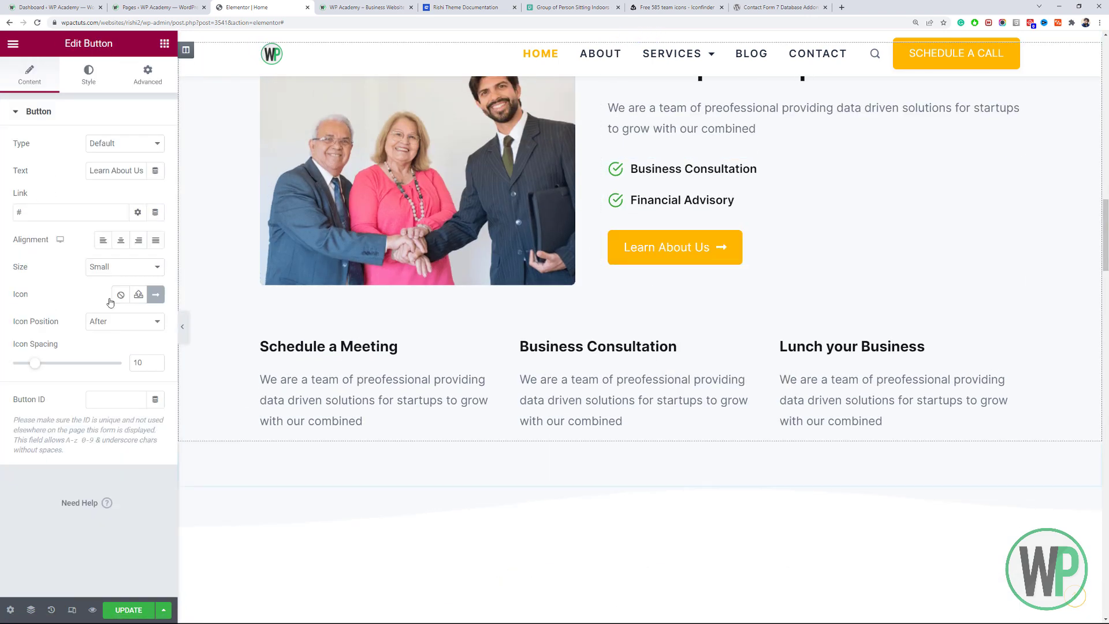
left_click(90, 77)
left_click(156, 225)
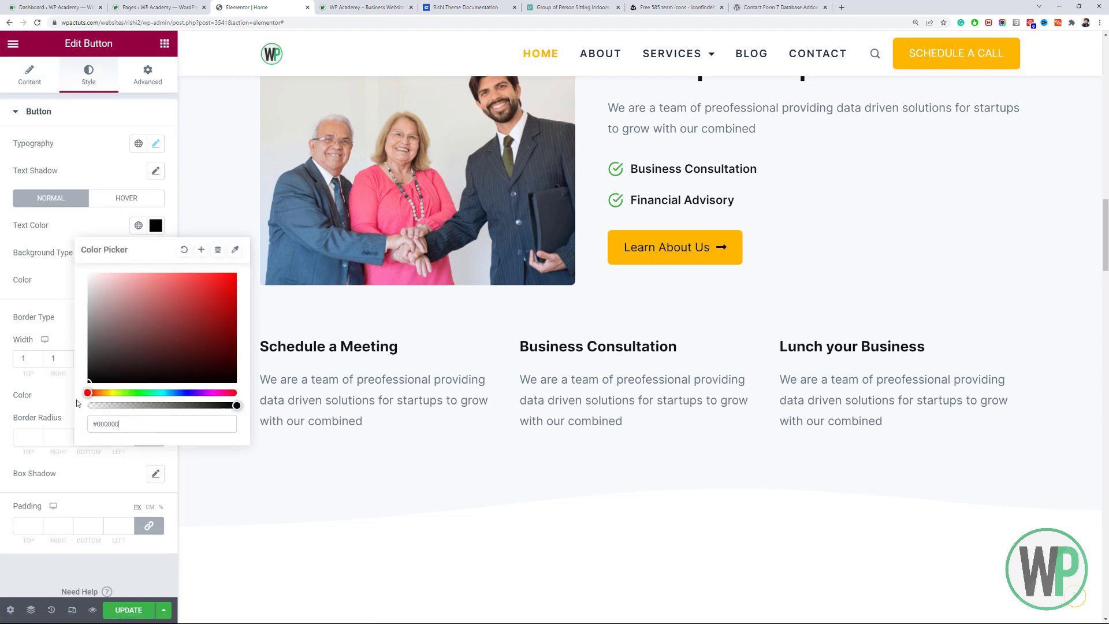
scroll(169, 149, "down", 1)
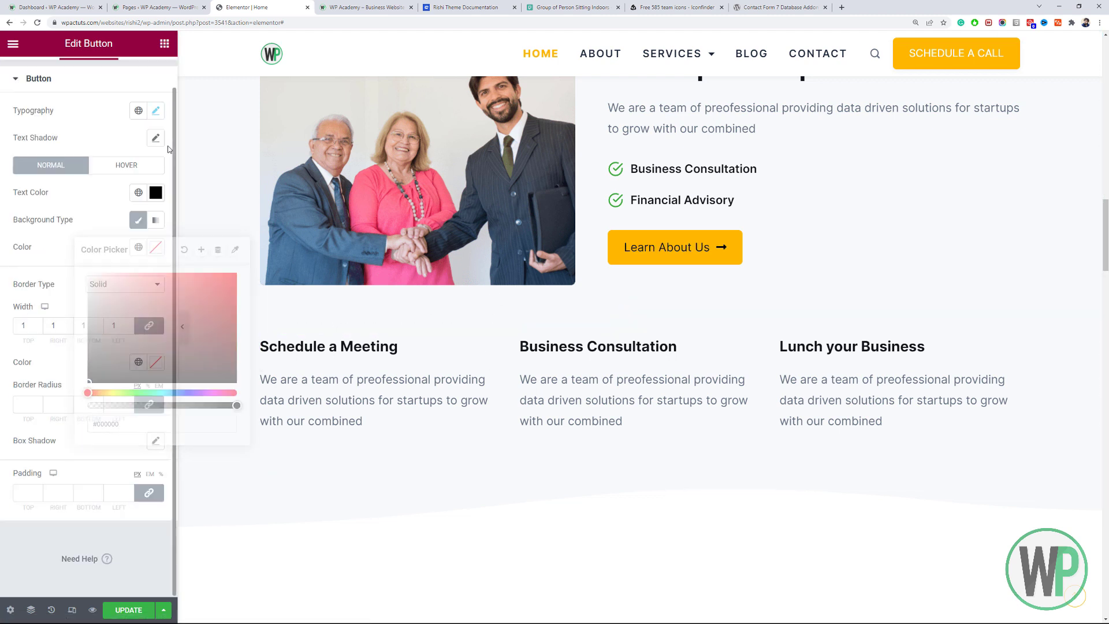
left_click(156, 112)
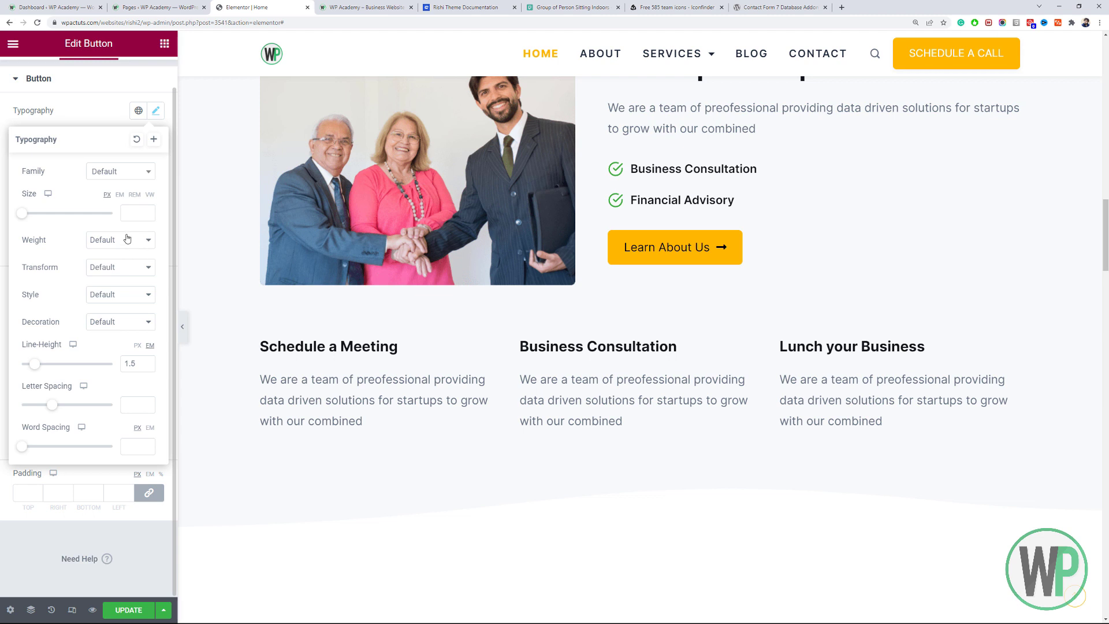
left_click(127, 239)
left_click(122, 303)
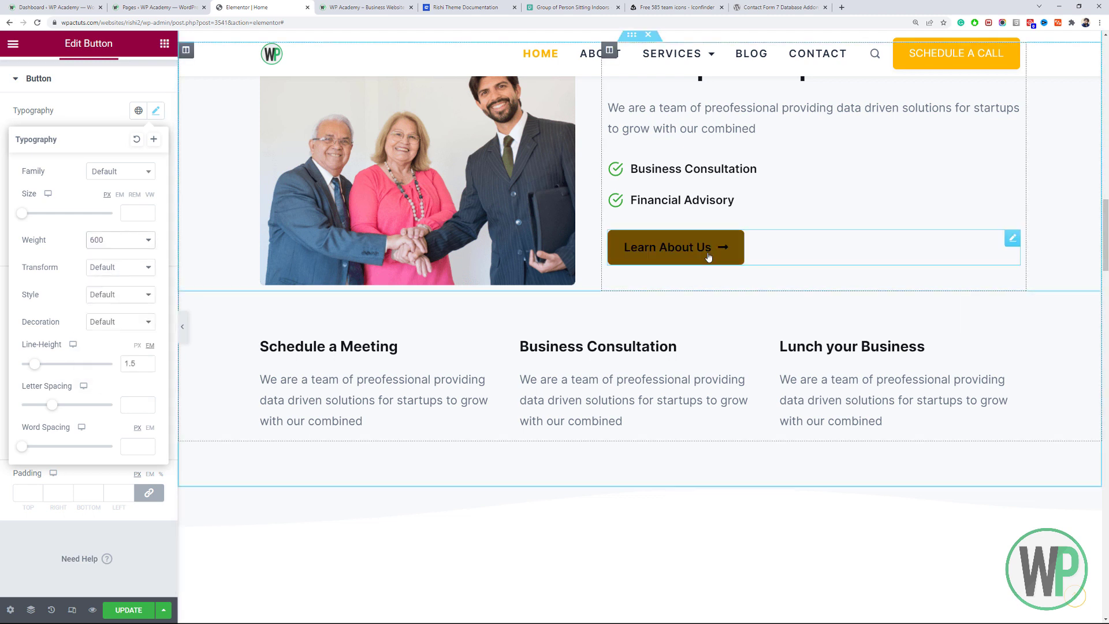
Confirm the button's text colour is black and copy the Learn About Us button.
right_click(709, 252)
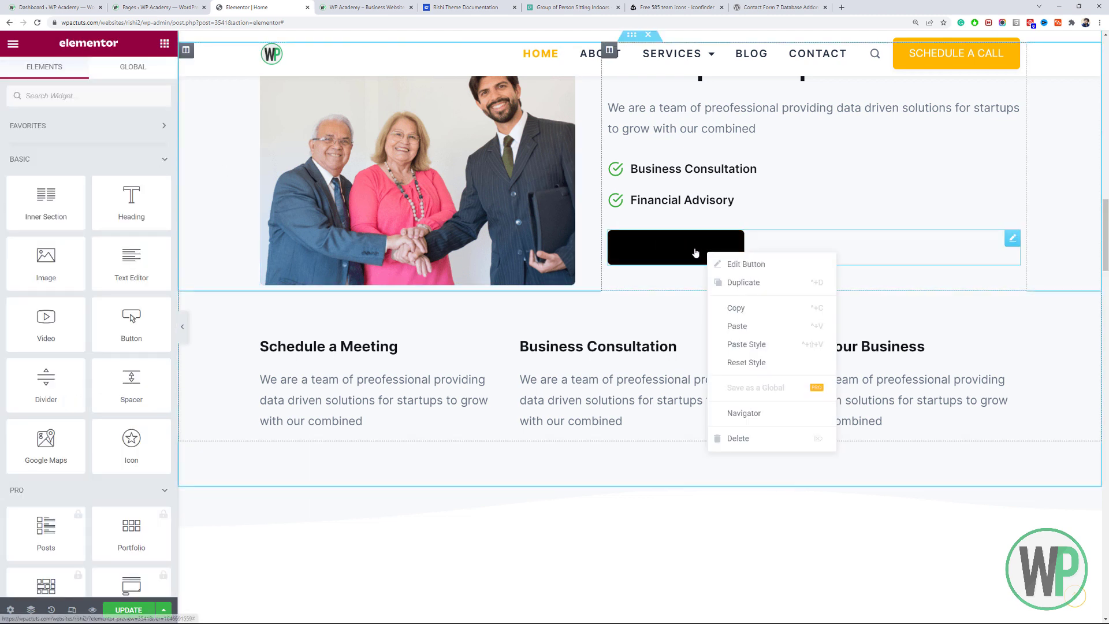
left_click(722, 264)
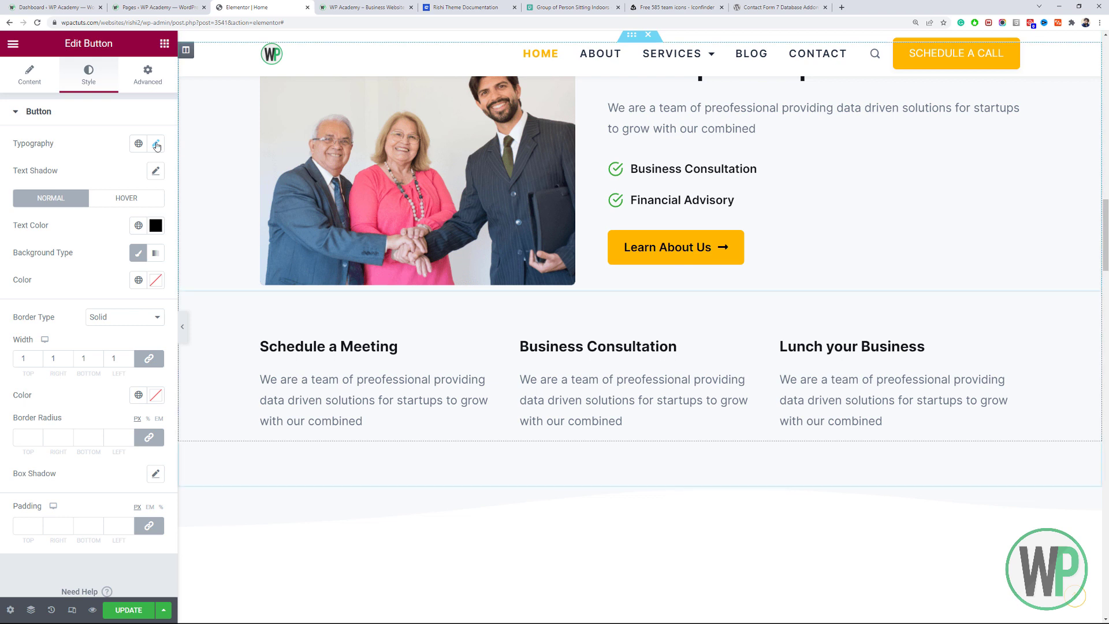
left_click(156, 226)
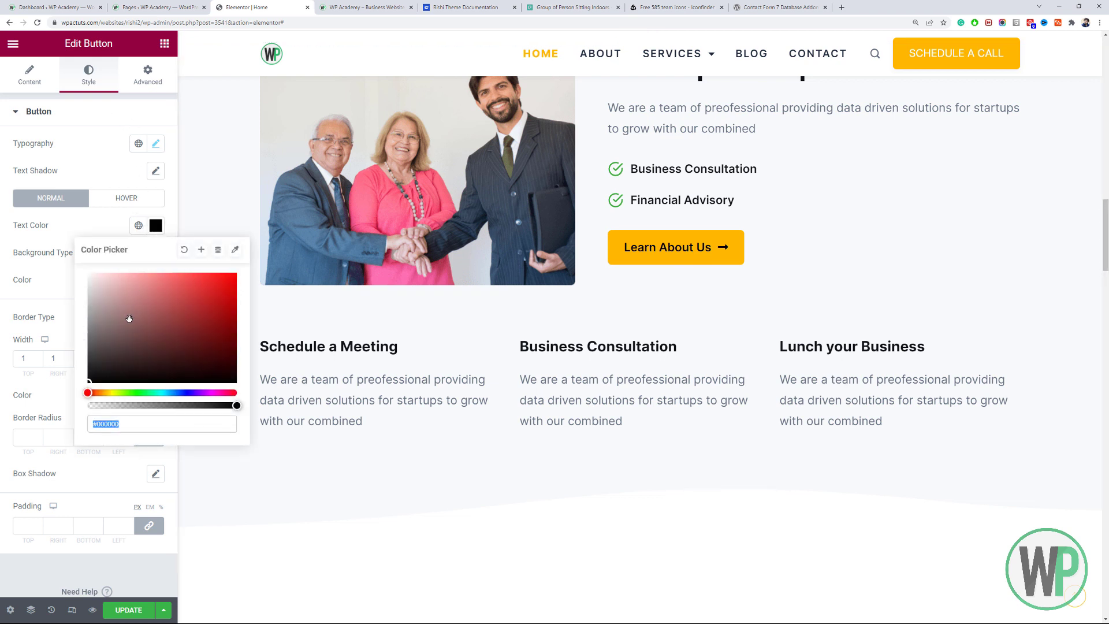
right_click(686, 252)
left_click(731, 305)
scroll(809, 358, "down", 10)
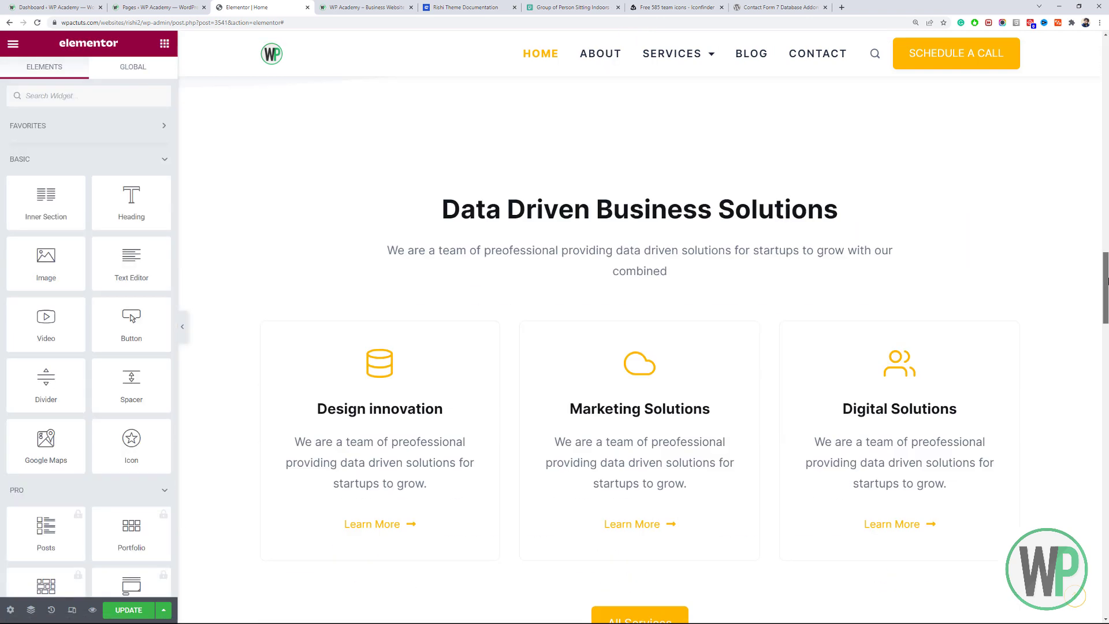
Paste the copied style onto the All Services button and centre it.
right_click(661, 414)
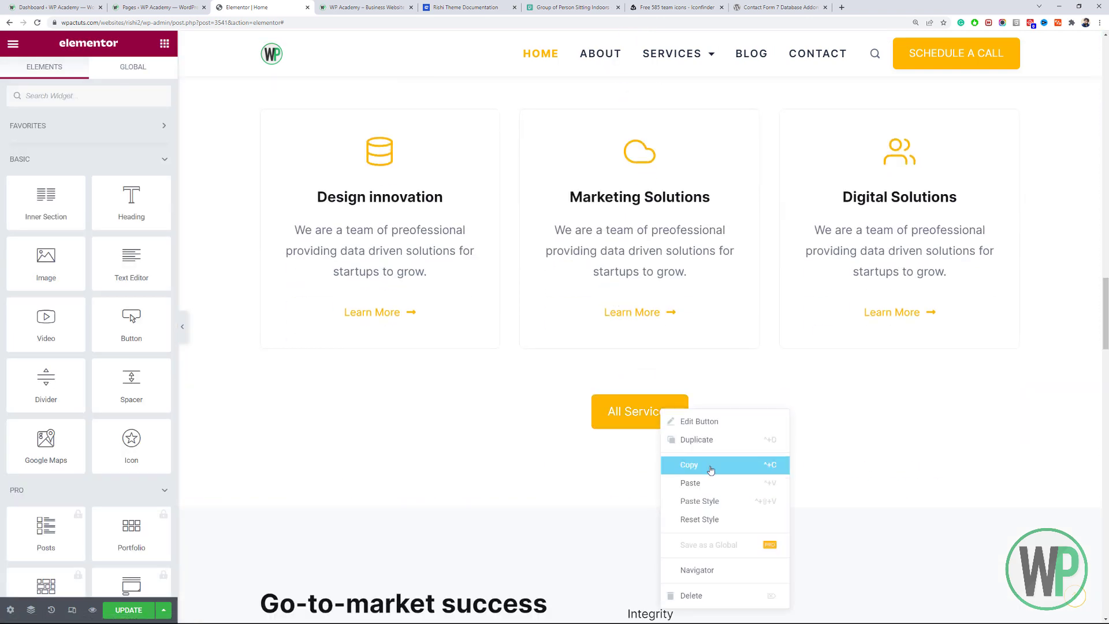
left_click(720, 501)
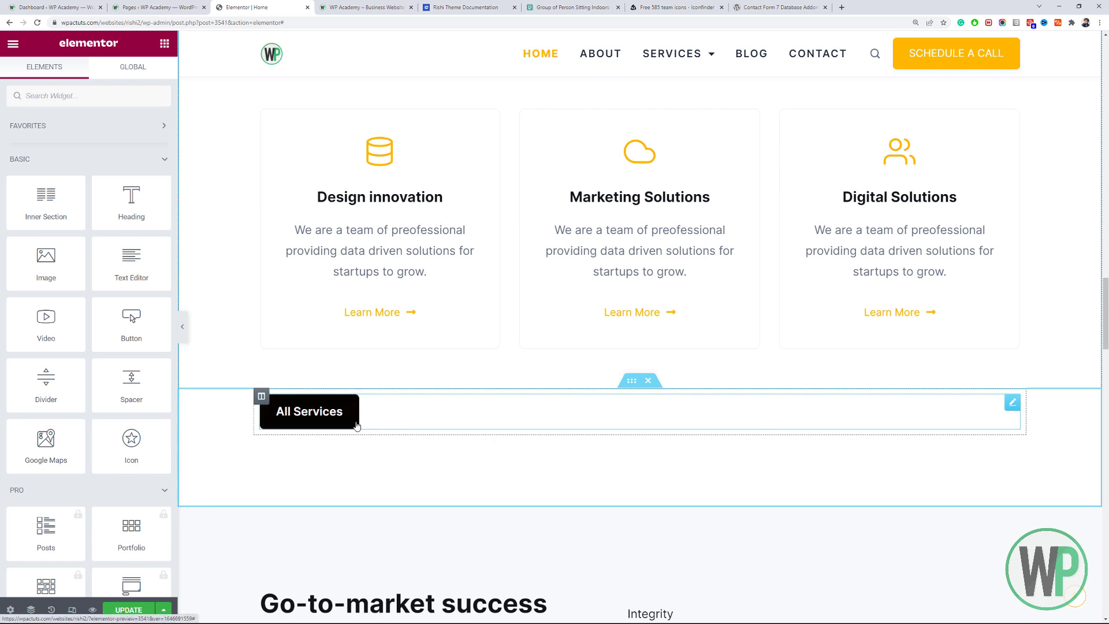
right_click(298, 420)
left_click(332, 425)
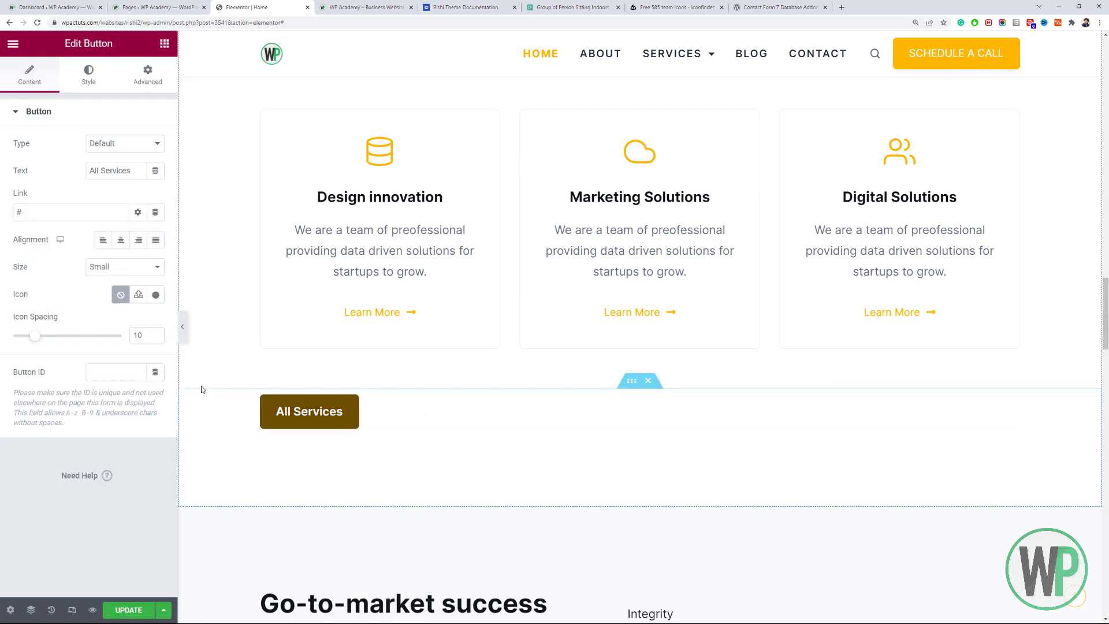
left_click(116, 246)
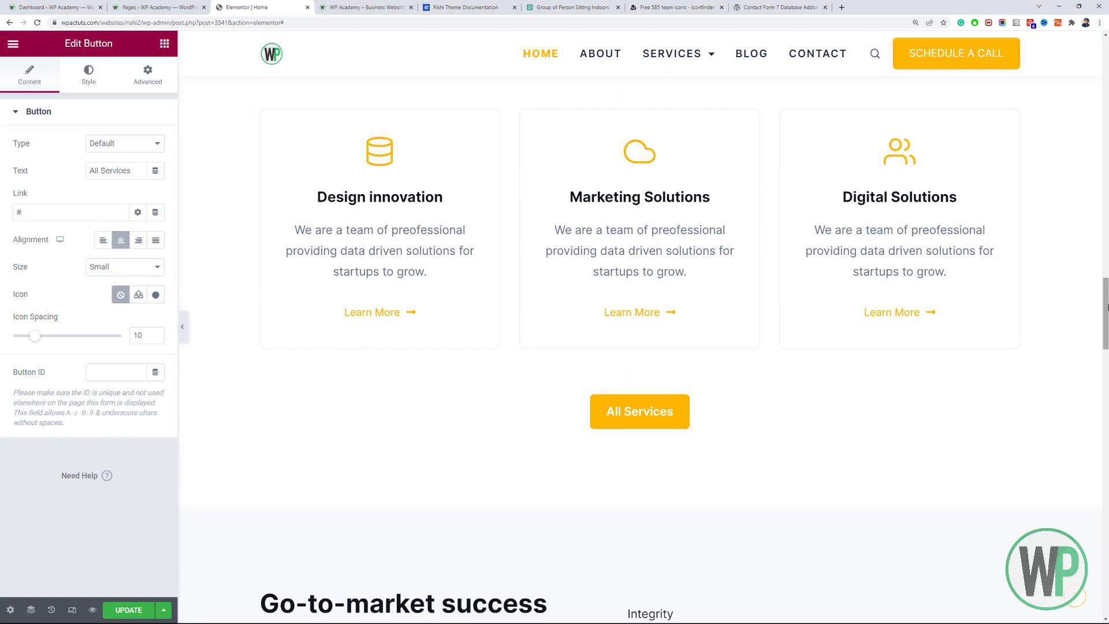
left_click_drag(1106, 309, 1106, 428)
Paste the copied style onto the lower Learn About Us button and centre it.
right_click(621, 106)
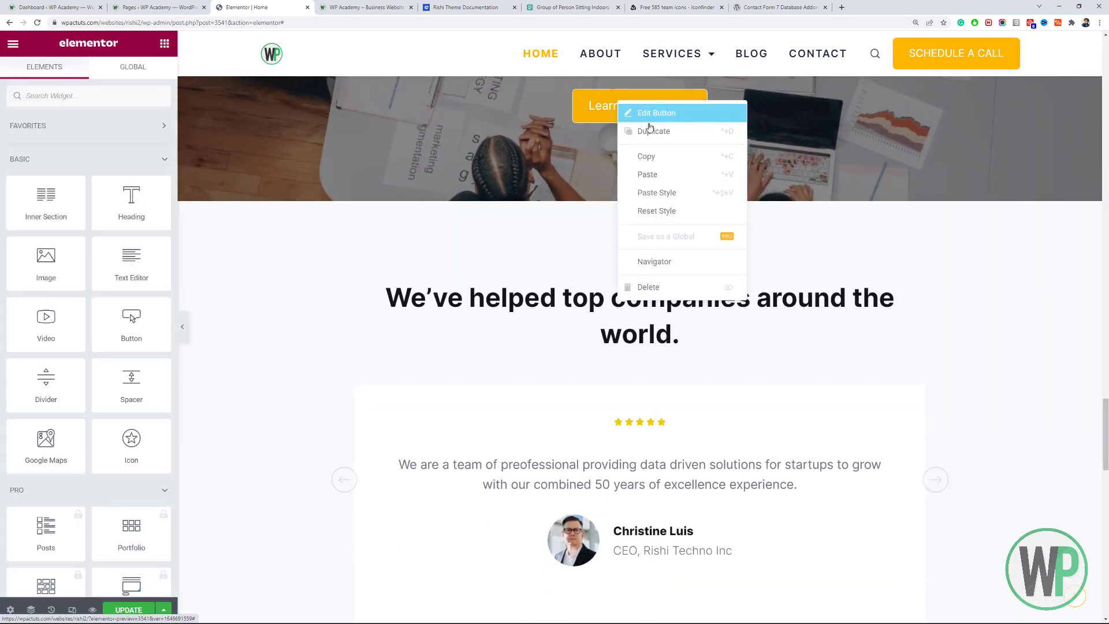
left_click(665, 195)
right_click(498, 115)
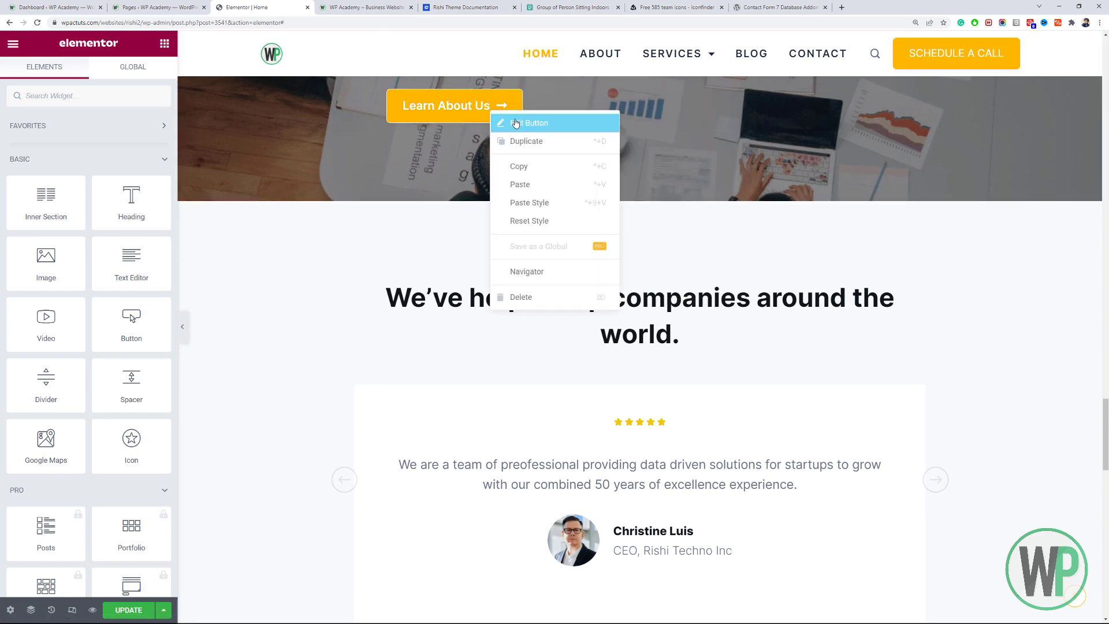
left_click(511, 120)
left_click(120, 241)
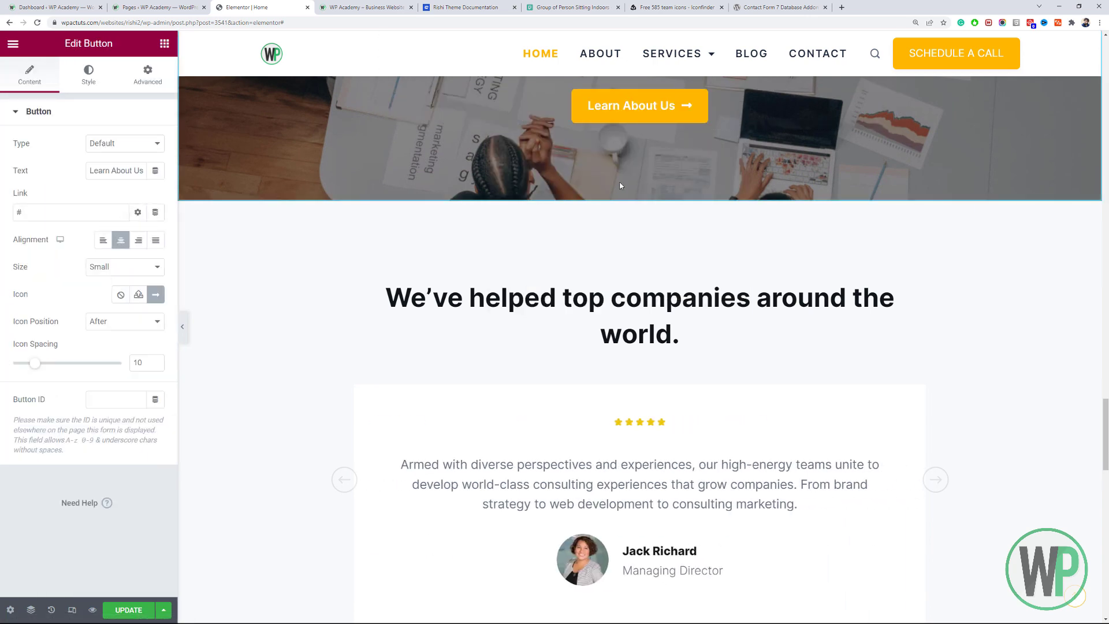
scroll(630, 370, "up", 5)
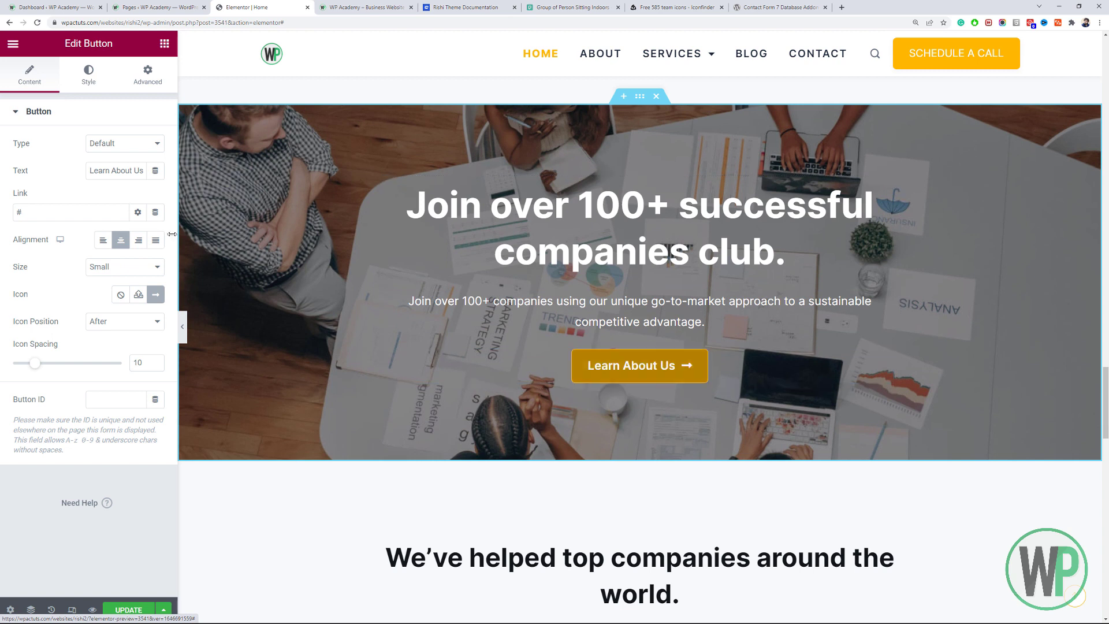
Give the Learn About Us button a black #000000 hover border colour.
left_click(88, 75)
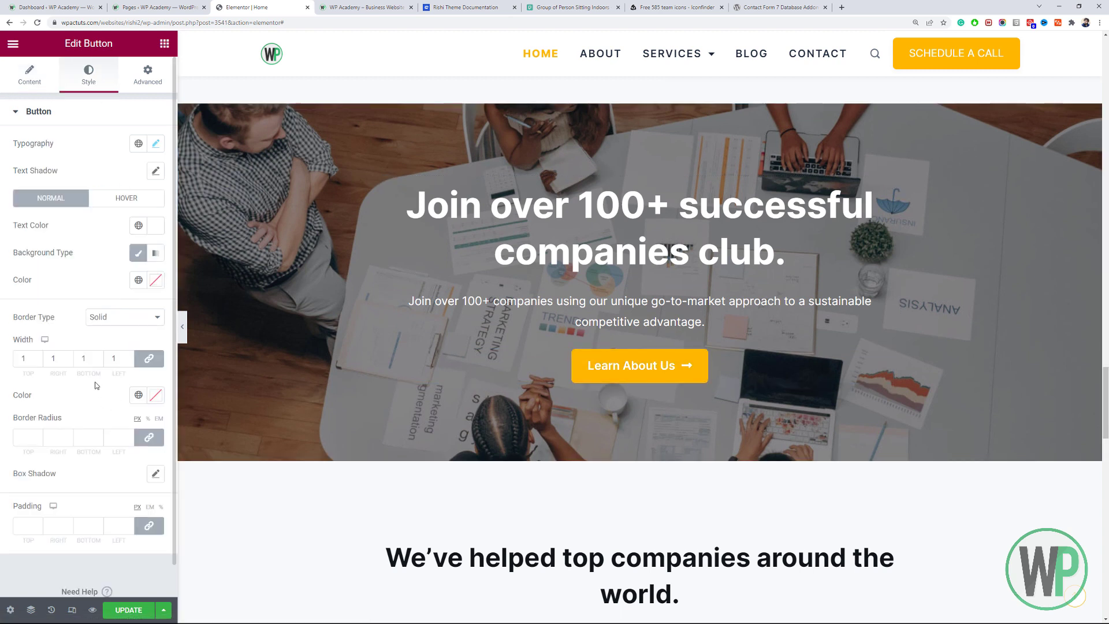
left_click(113, 205)
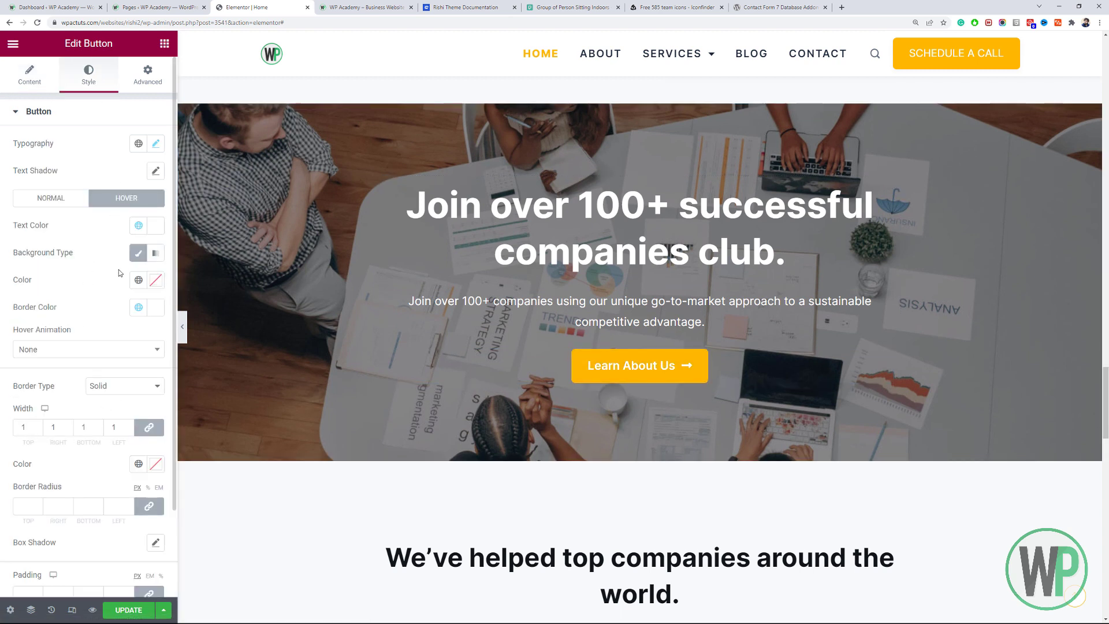
left_click(152, 312)
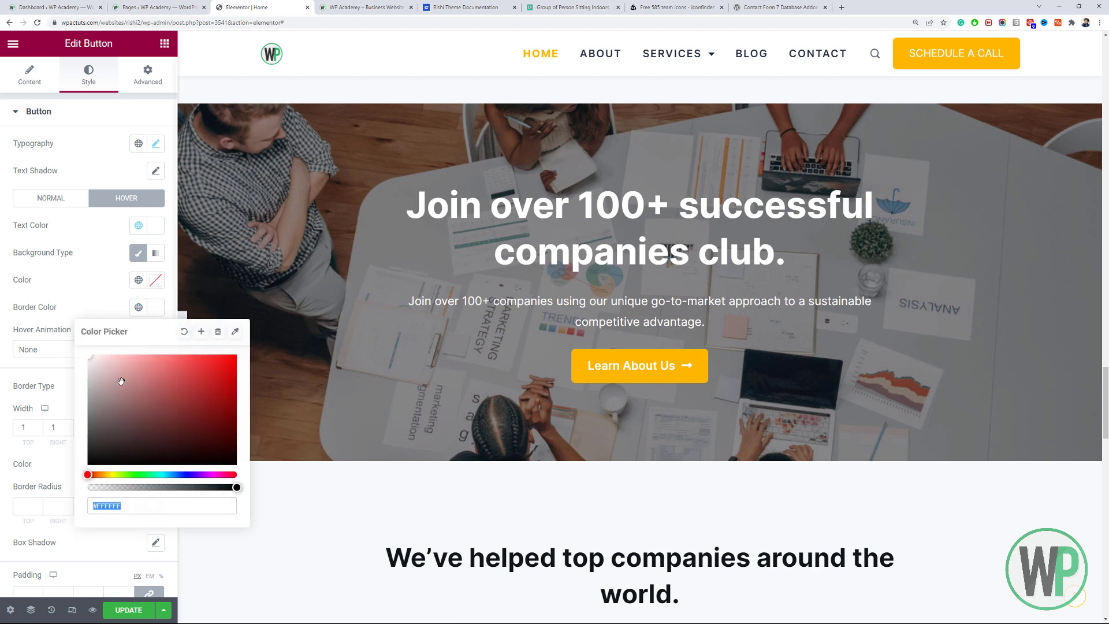
right_click(587, 371)
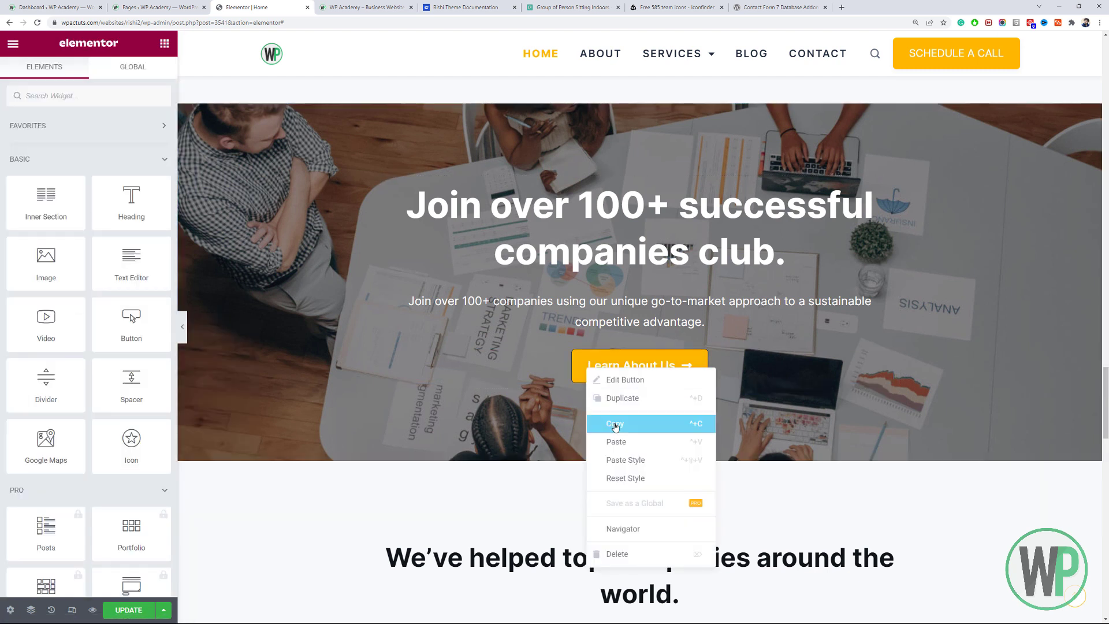
Copy the restyled Learn About Us button and scroll back through the page.
left_click(615, 423)
left_click_drag(1105, 384, 1090, 322)
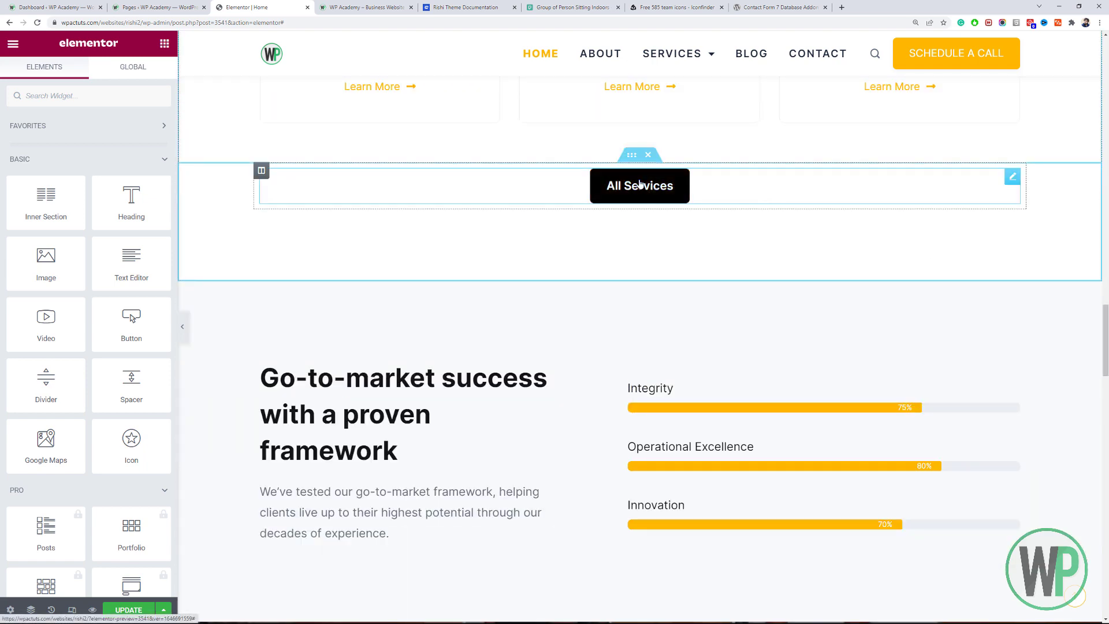
scroll(640, 347, "up", 10)
scroll(666, 362, "up", 6)
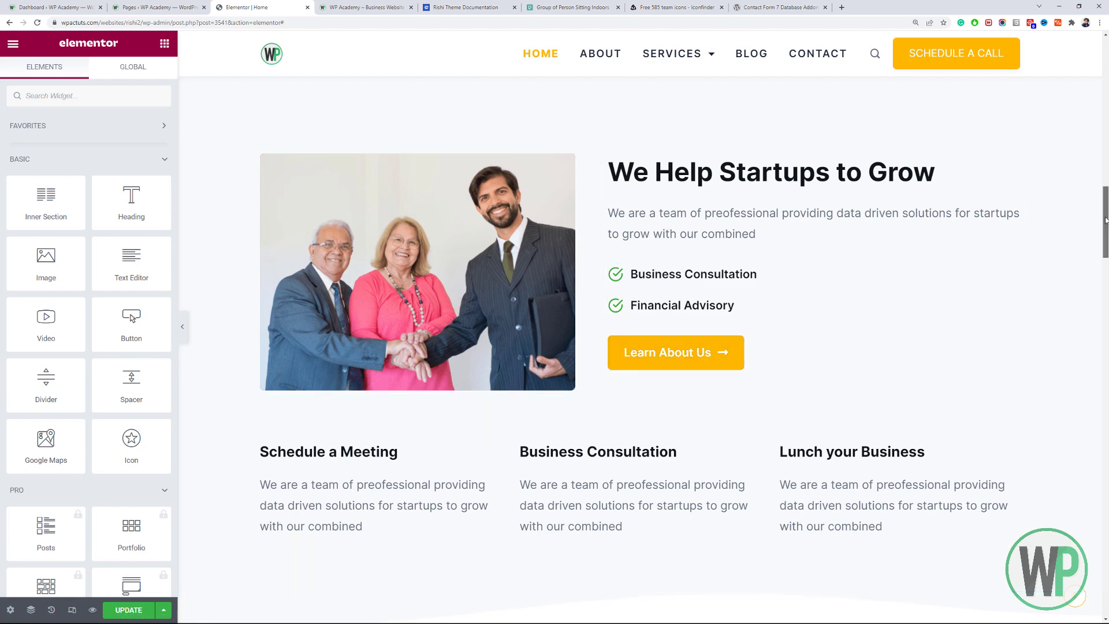
left_click_drag(1105, 231, 1106, 590)
scroll(619, 281, "up", 5)
Check the Latest Articles block settings, then reload the live WP Academy homepage with F5.
right_click(618, 282)
left_click(639, 288)
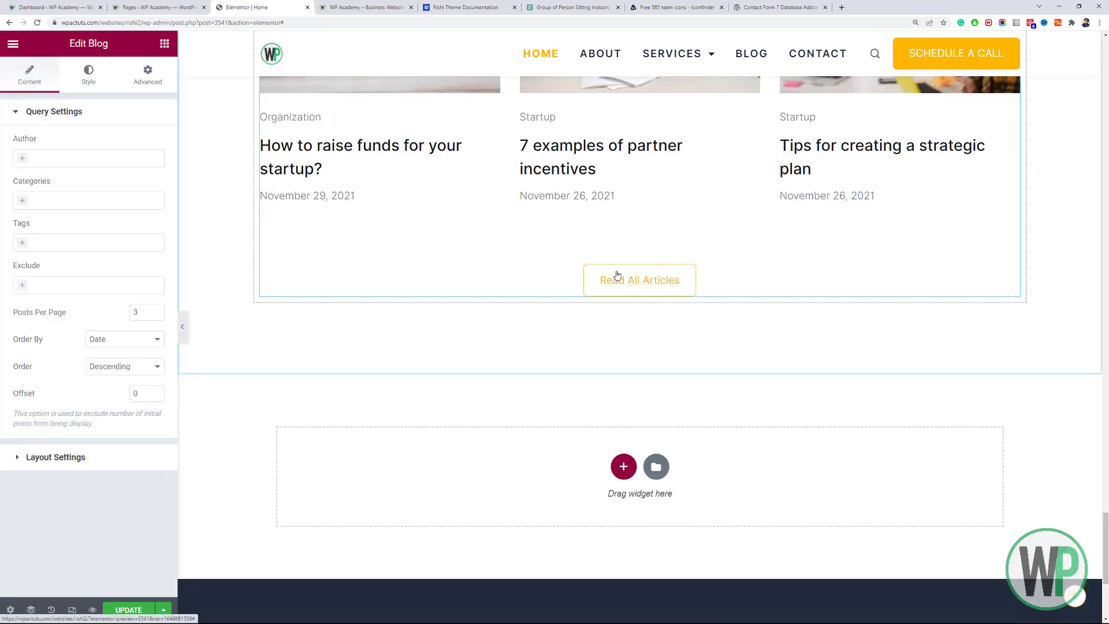
left_click_drag(1107, 533, 1106, 494)
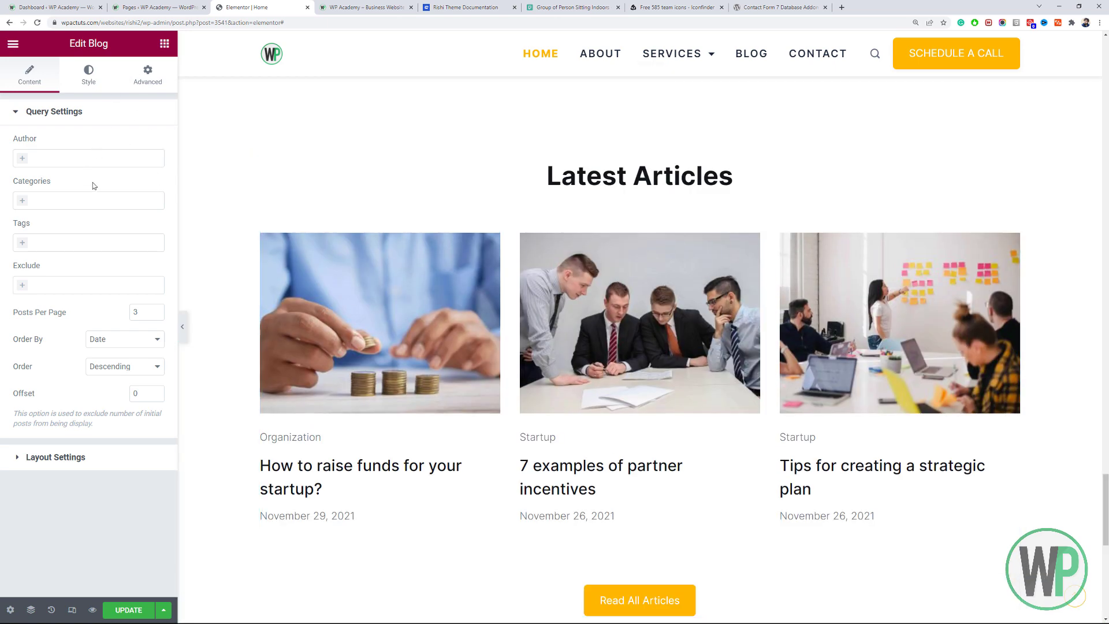
scroll(595, 538, "down", 4)
scroll(592, 475, "up", 4)
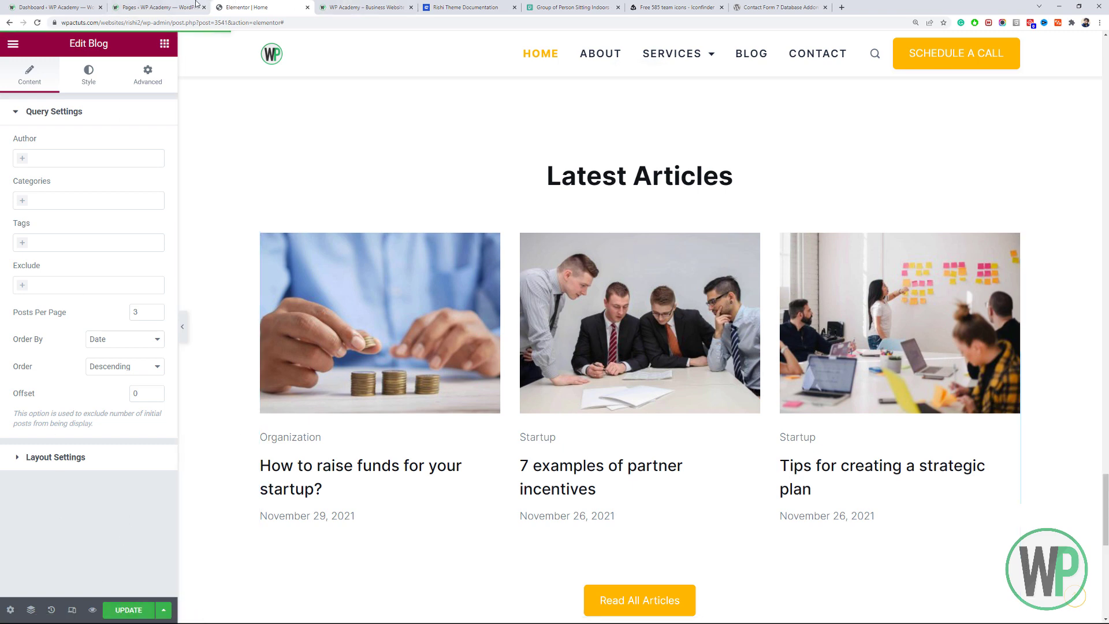
left_click(325, 5)
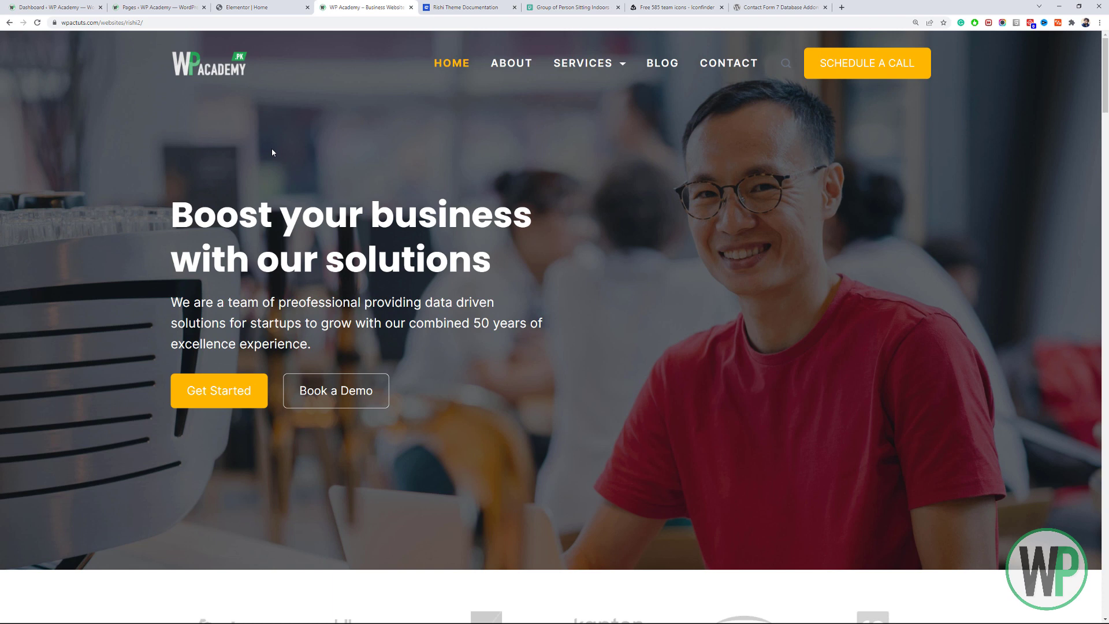
key("F5")
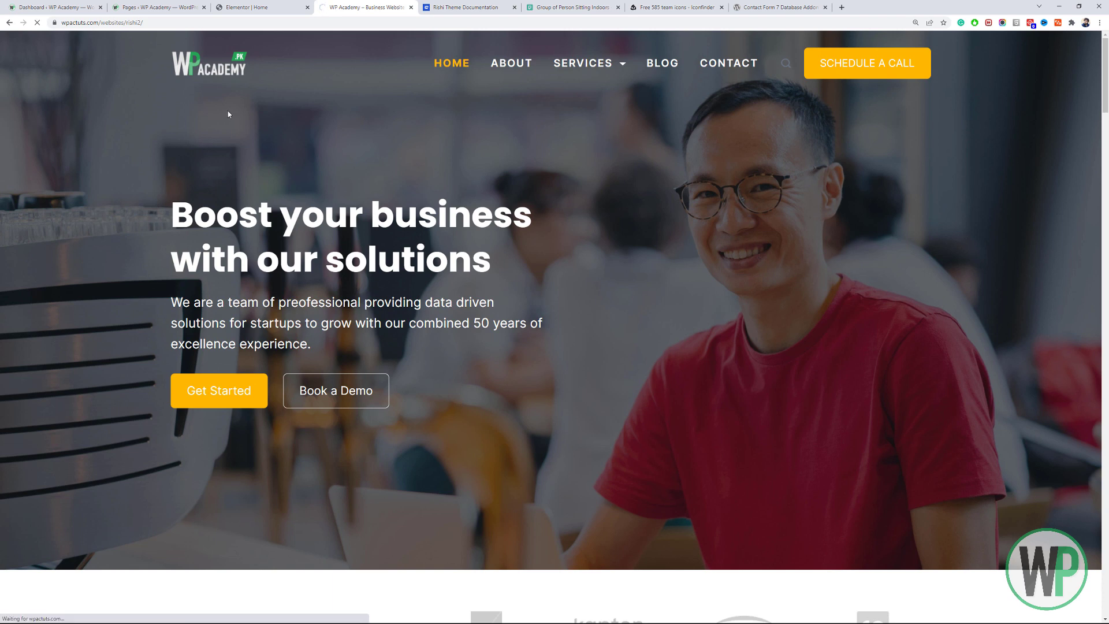
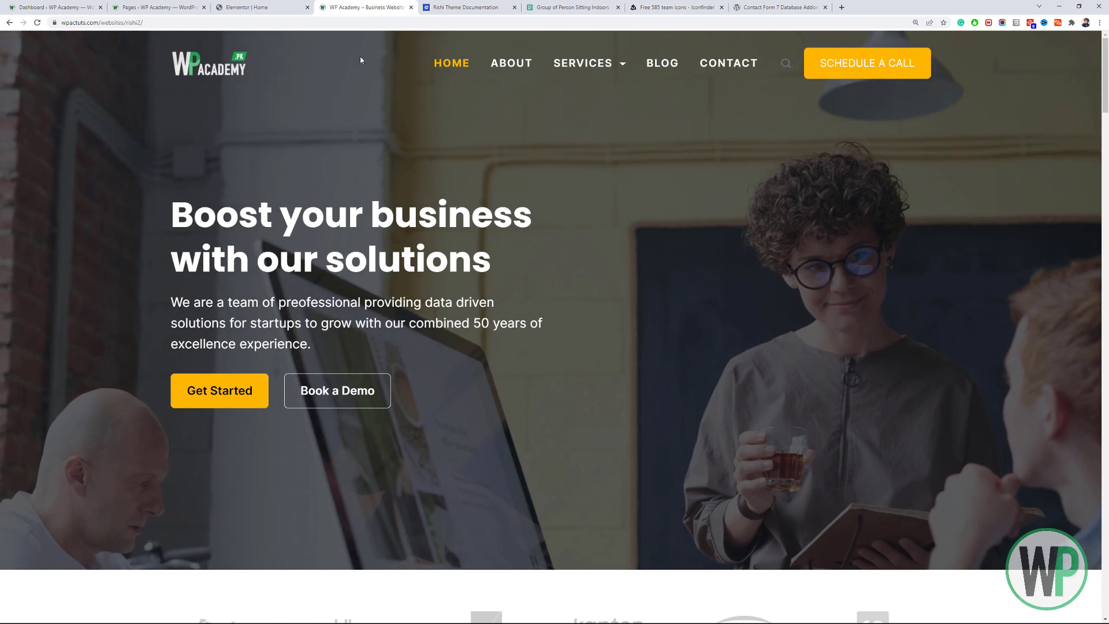
Add a new empty column to the hero and move the hero content into the middle column.
left_click(280, 7)
scroll(1057, 244, "up", 20)
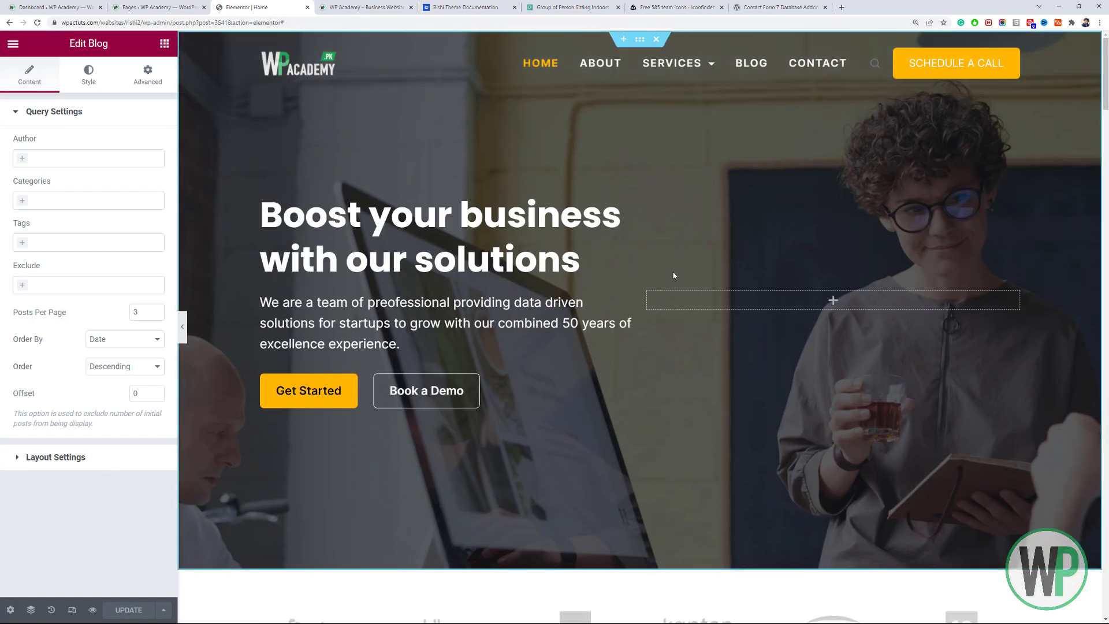
right_click(649, 297)
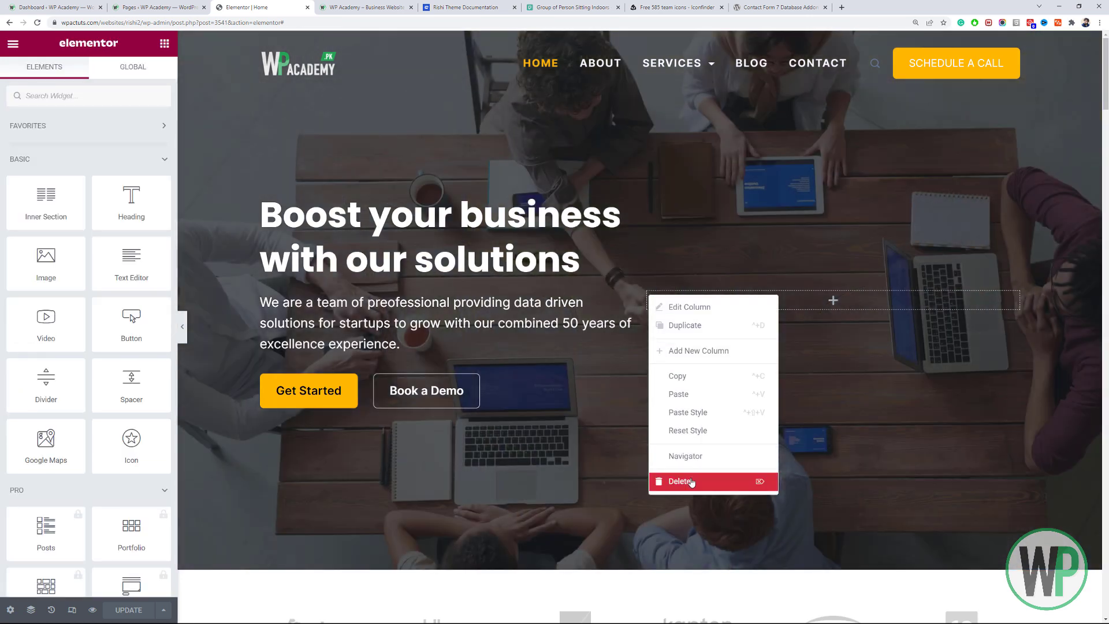
left_click(693, 481)
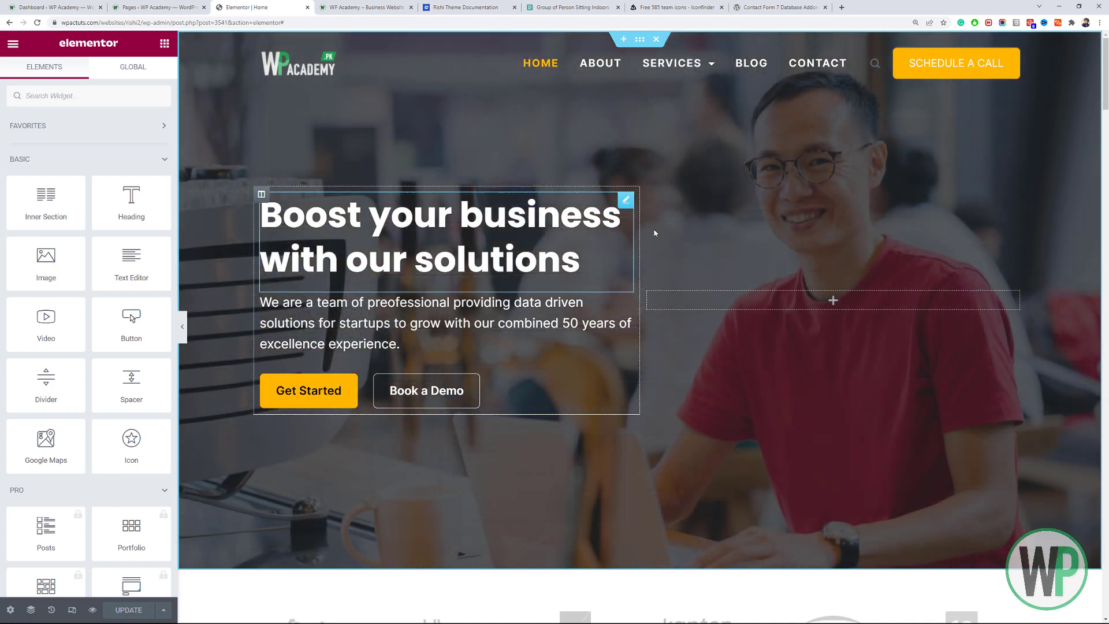
scroll(641, 228, "down", 15)
scroll(645, 228, "up", 15)
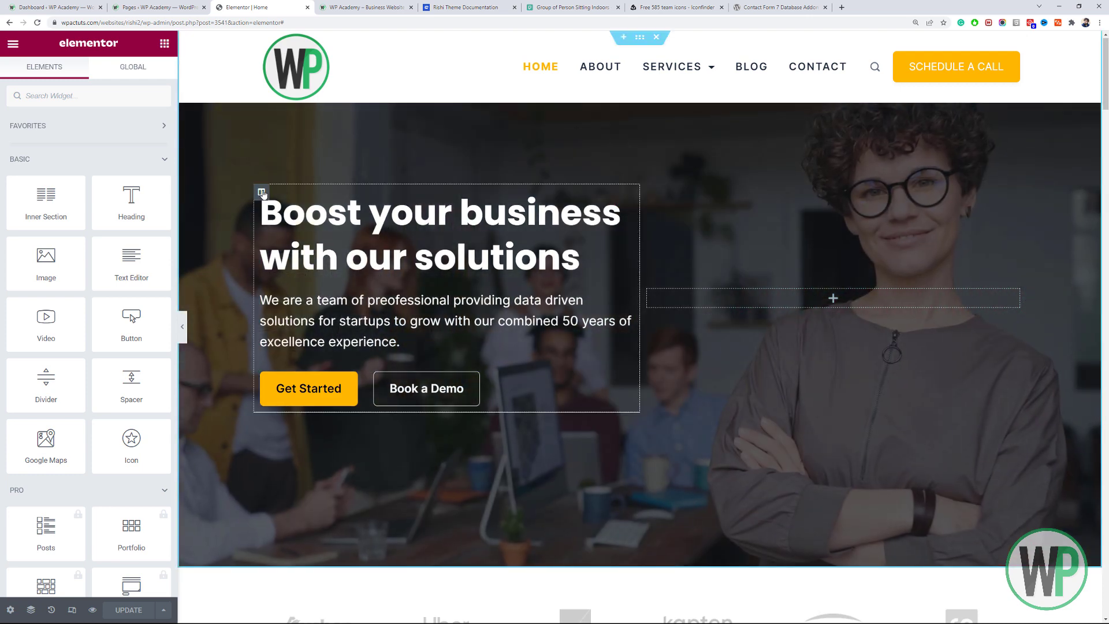
right_click(267, 196)
left_click(323, 255)
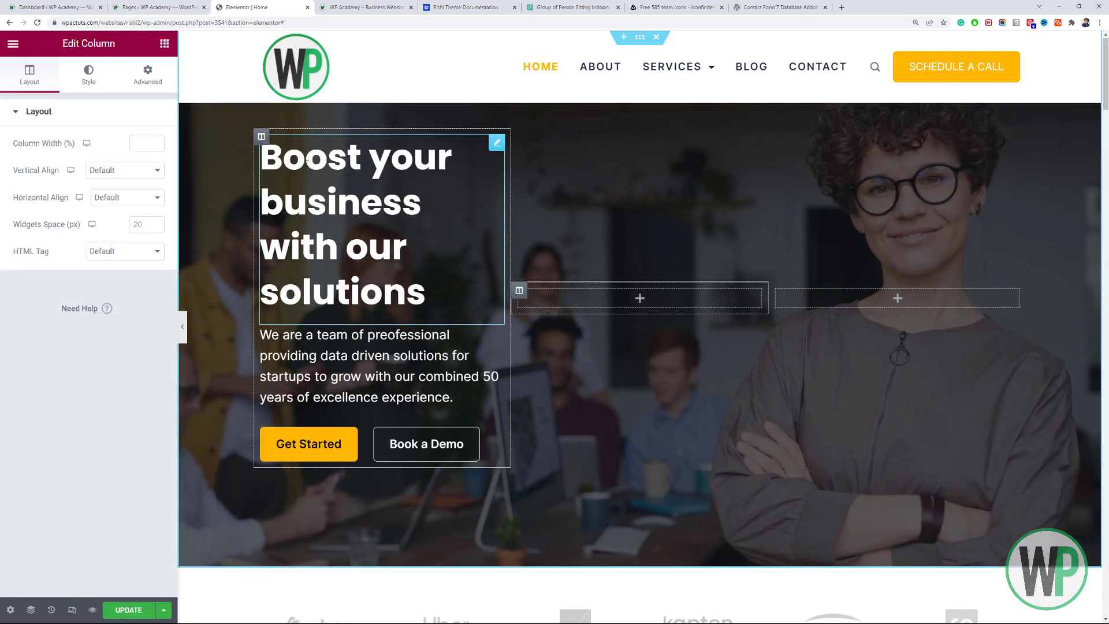
left_click_drag(258, 142, 595, 291)
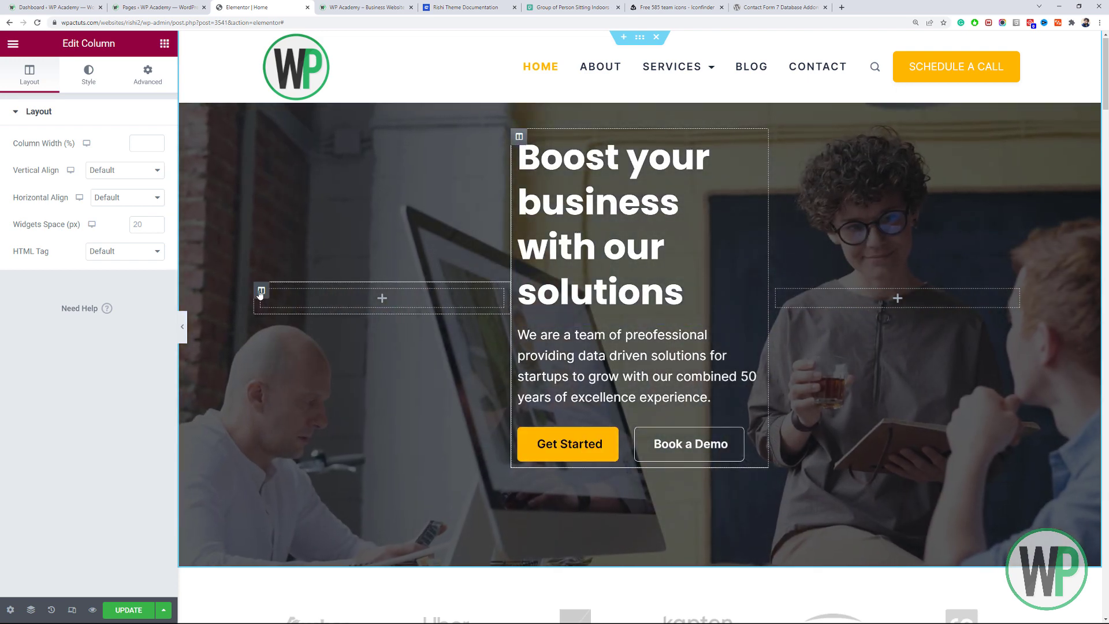
Set the left column width to 20 and the right column width to 29.
right_click(260, 294)
left_click(311, 306)
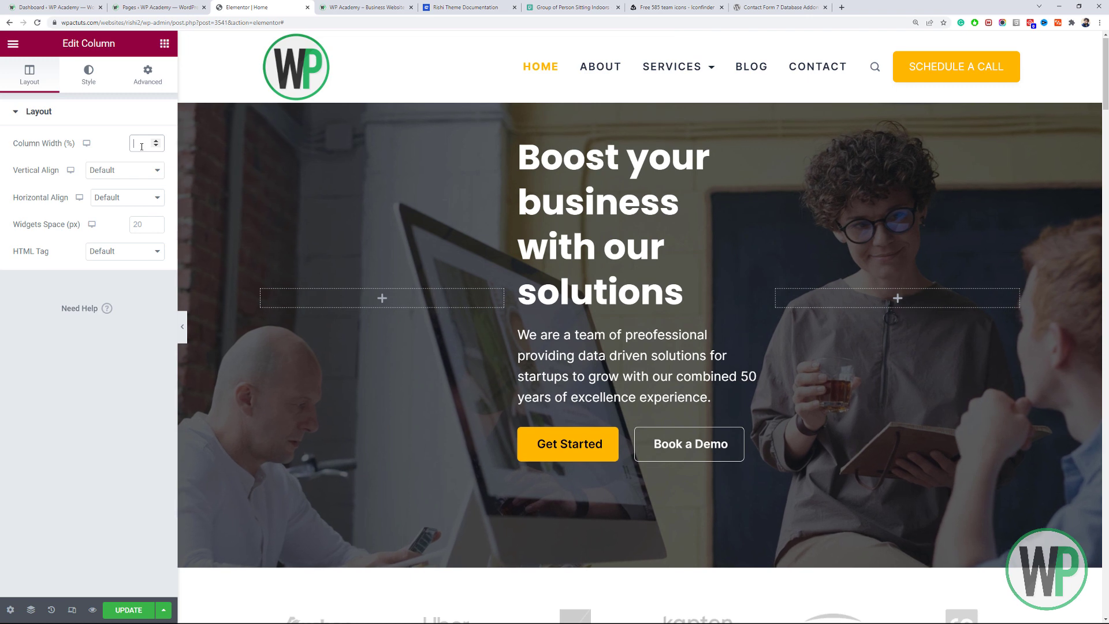
type("20")
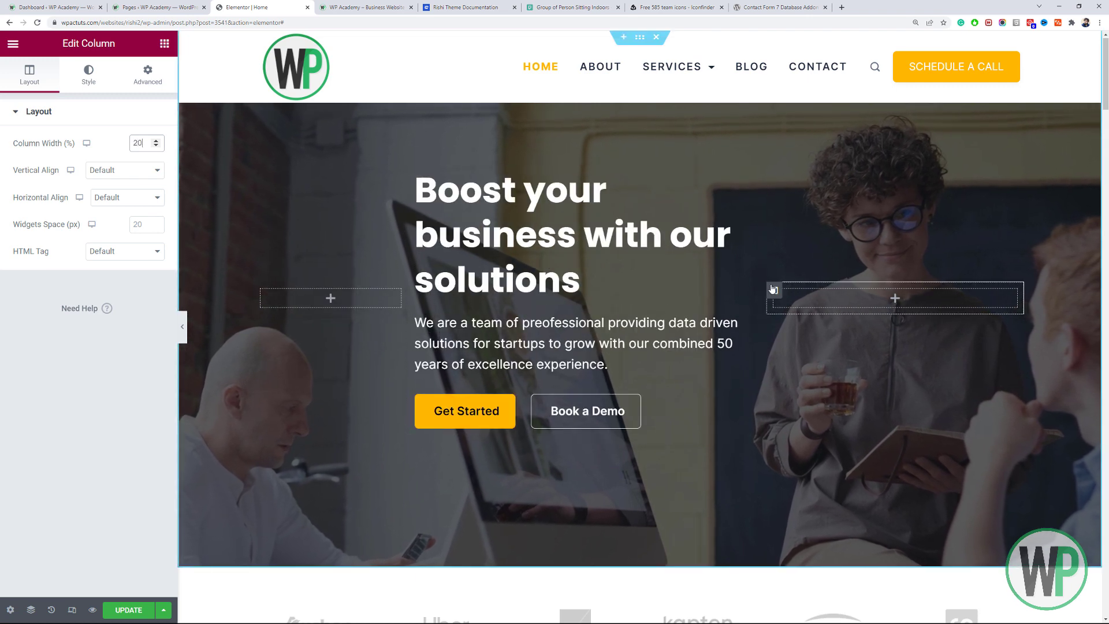
right_click(773, 289)
left_click(819, 300)
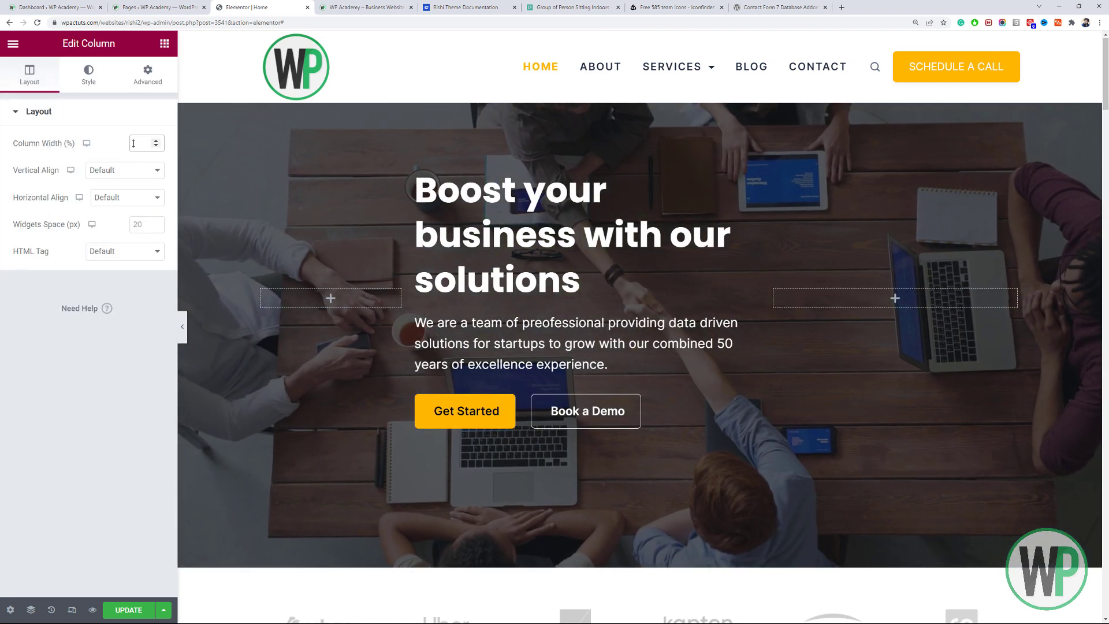
left_click(134, 143)
type("29")
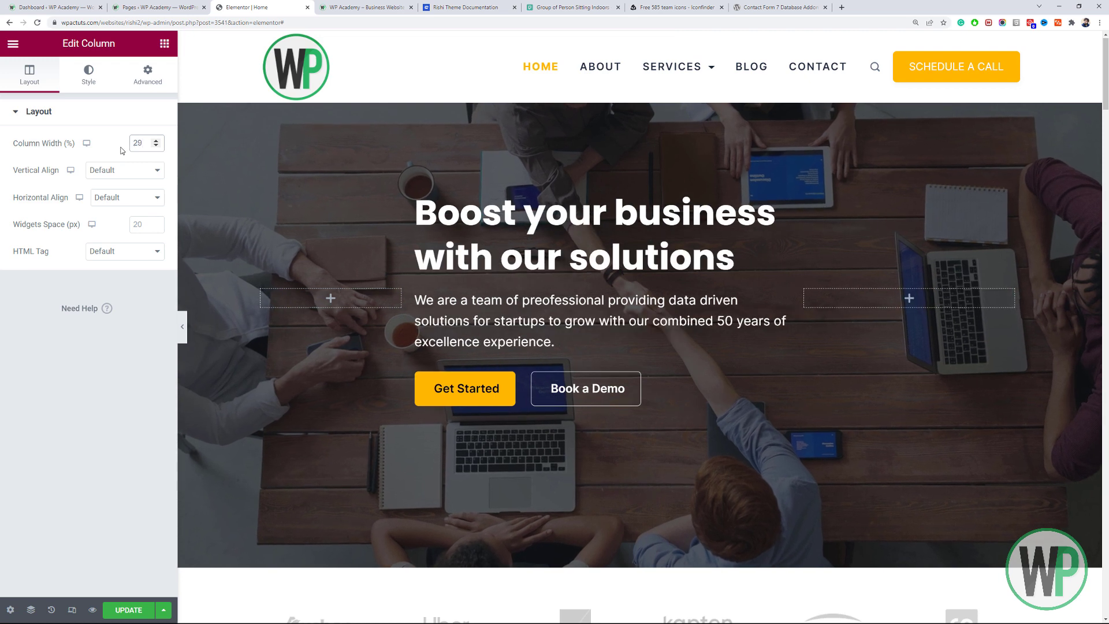
Centre the hero headline and delete the empty left column.
left_click(751, 231)
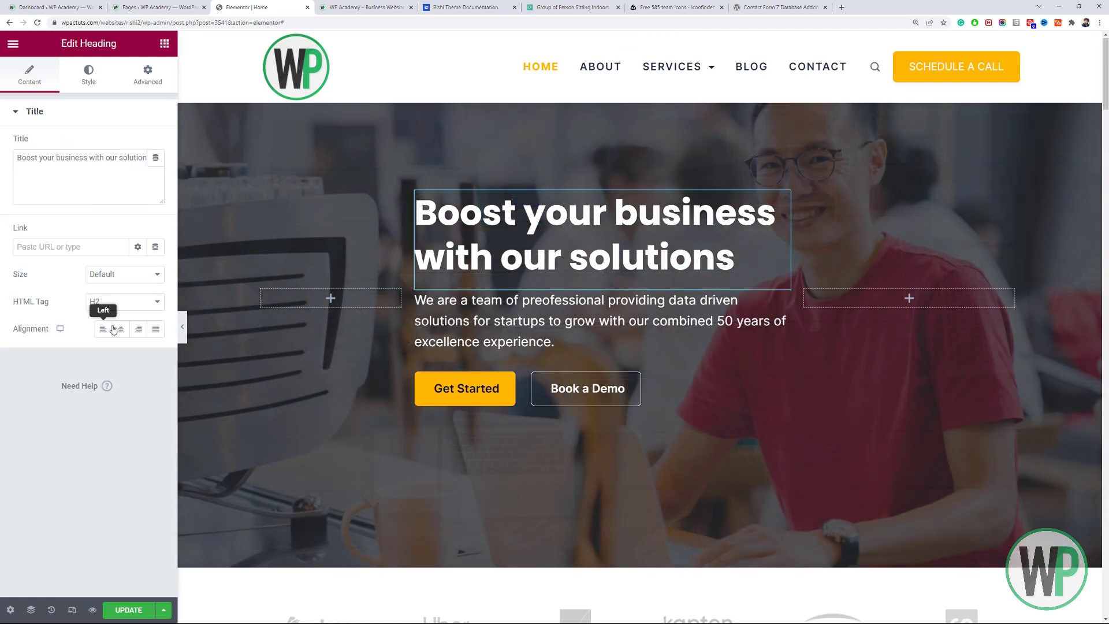
left_click(120, 330)
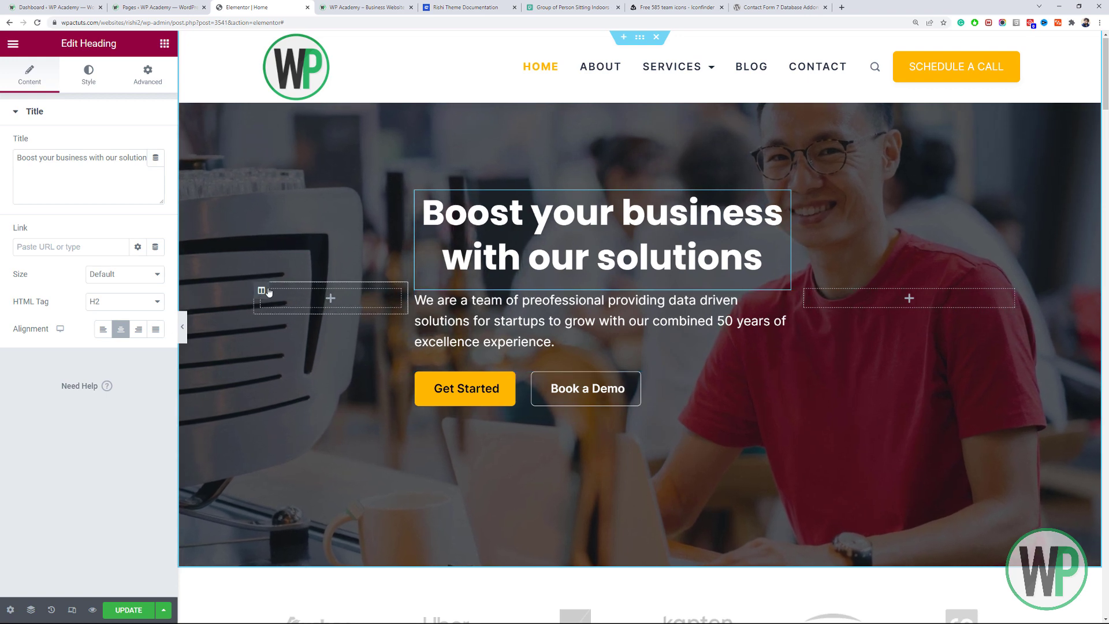
right_click(268, 292)
left_click(306, 470)
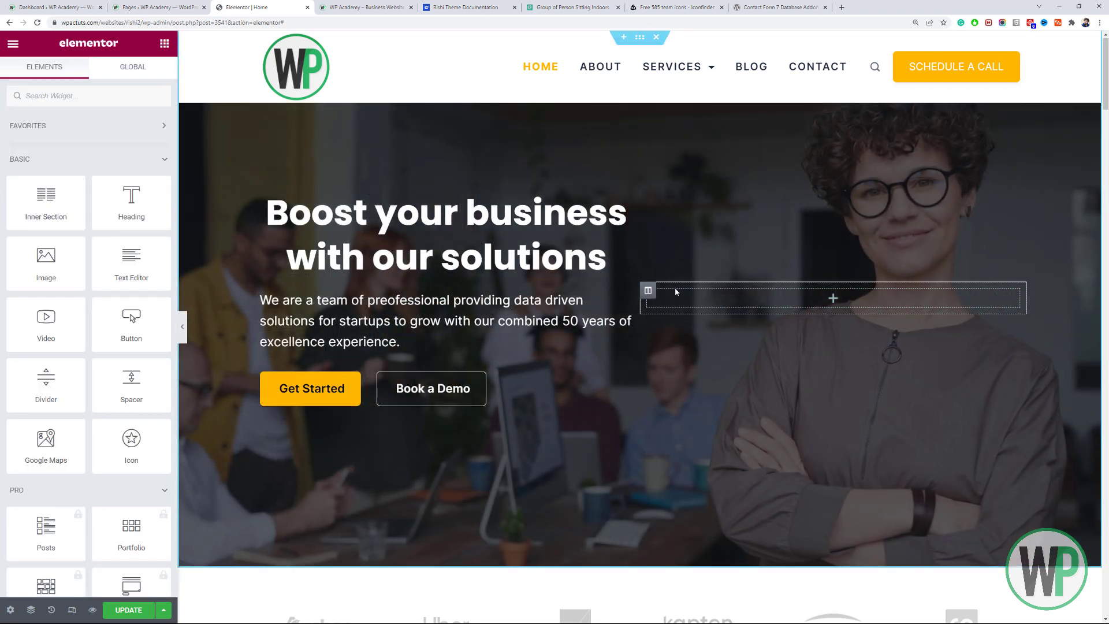
Left-align the hero headline in the hero content column.
left_click(649, 291)
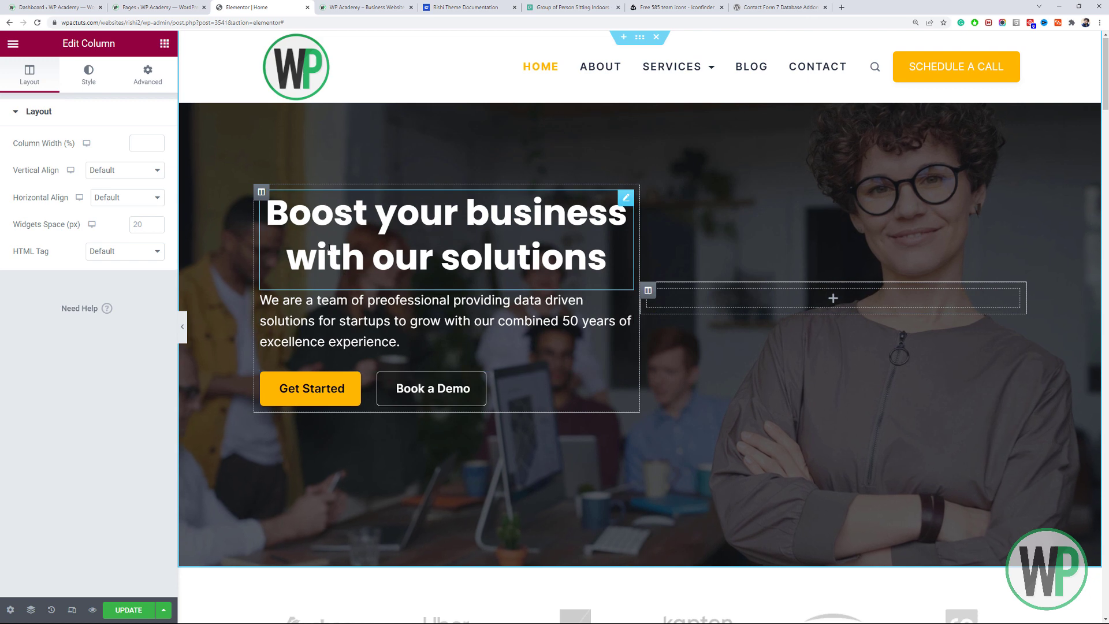
right_click(351, 257)
left_click(382, 256)
left_click(105, 329)
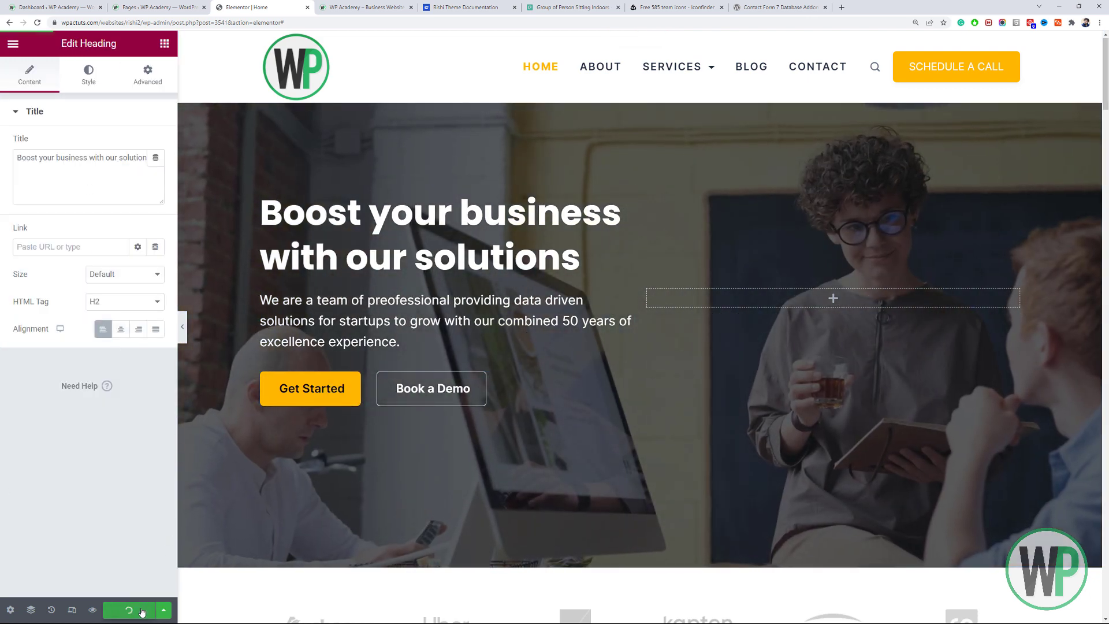
Save the page and reload the live homepage to check the changes.
key("ctrl+s")
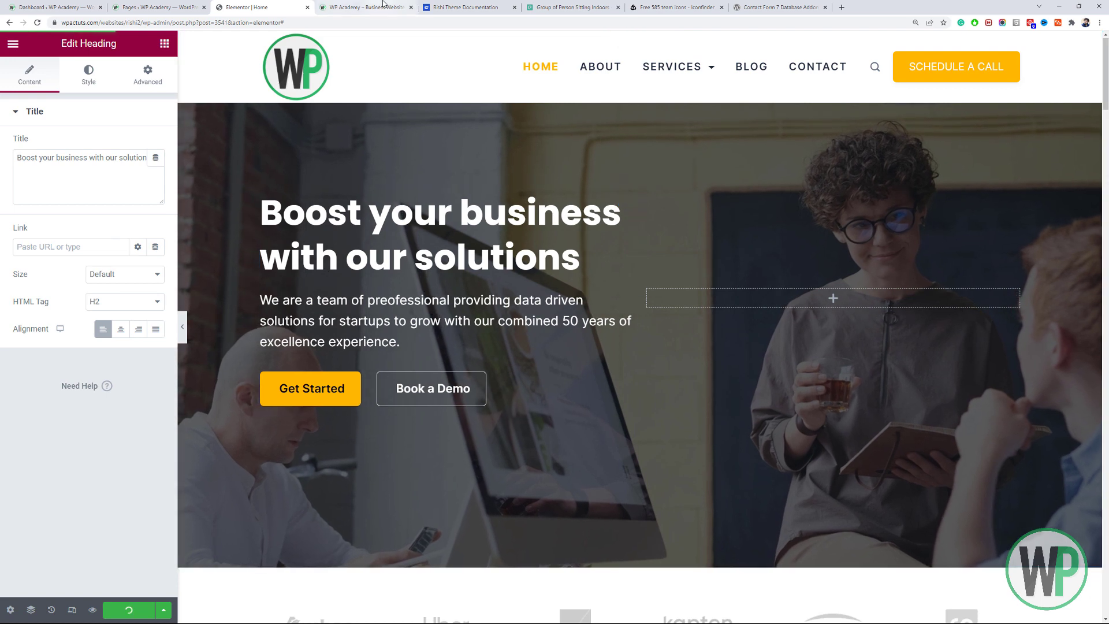
left_click(383, 7)
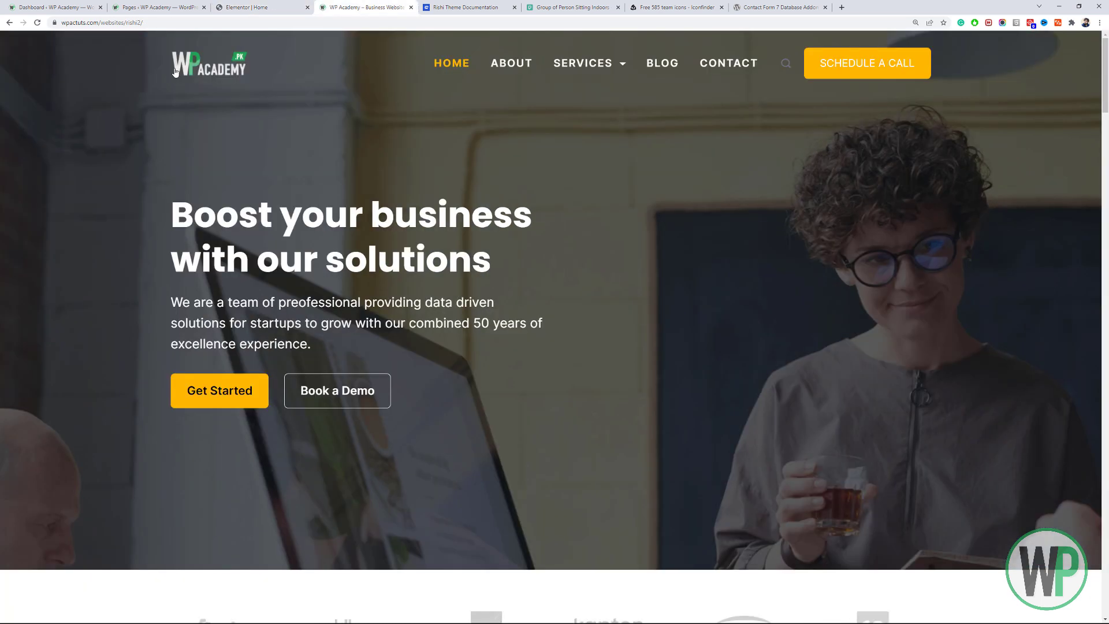
left_click(37, 23)
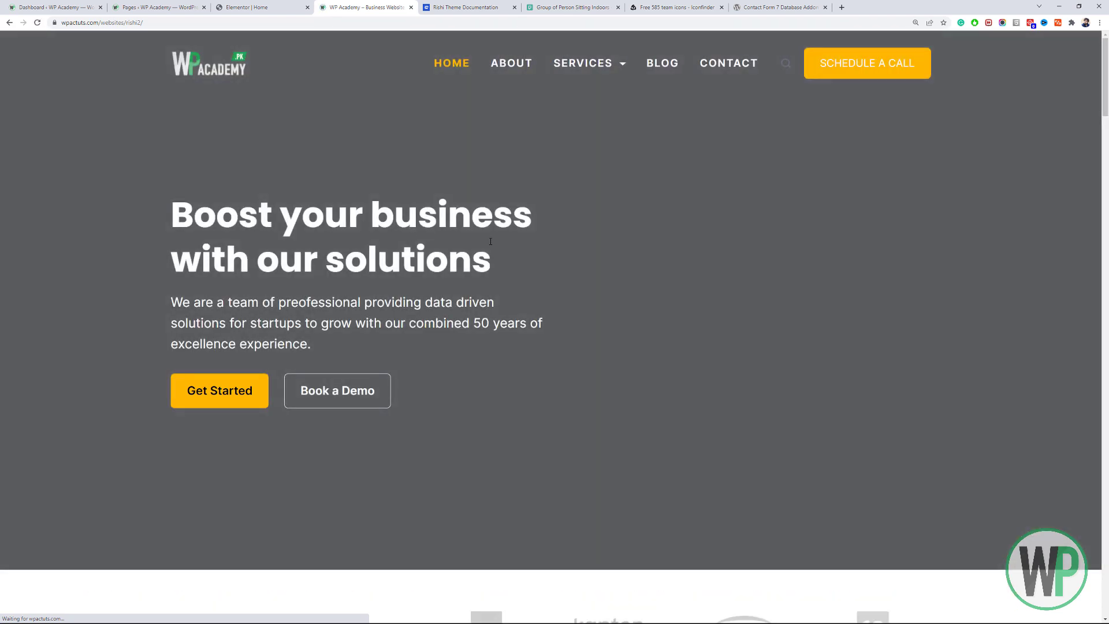
key("ctrl+shift+Tab")
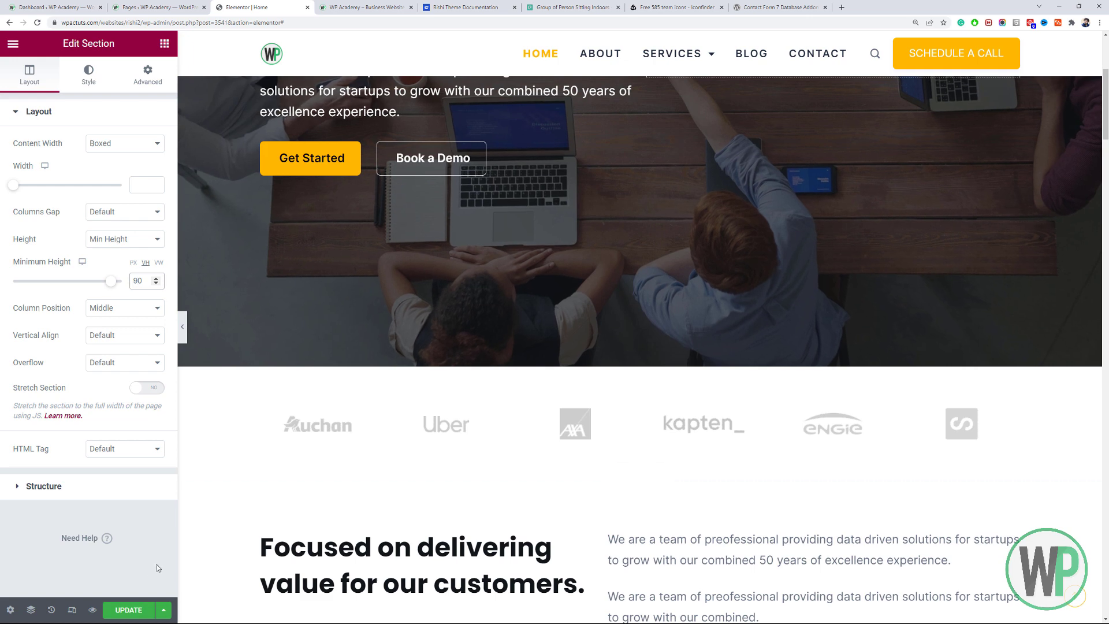
Set the hero section height to Fit To Screen, save, and check the live homepage.
key("ctrl+s")
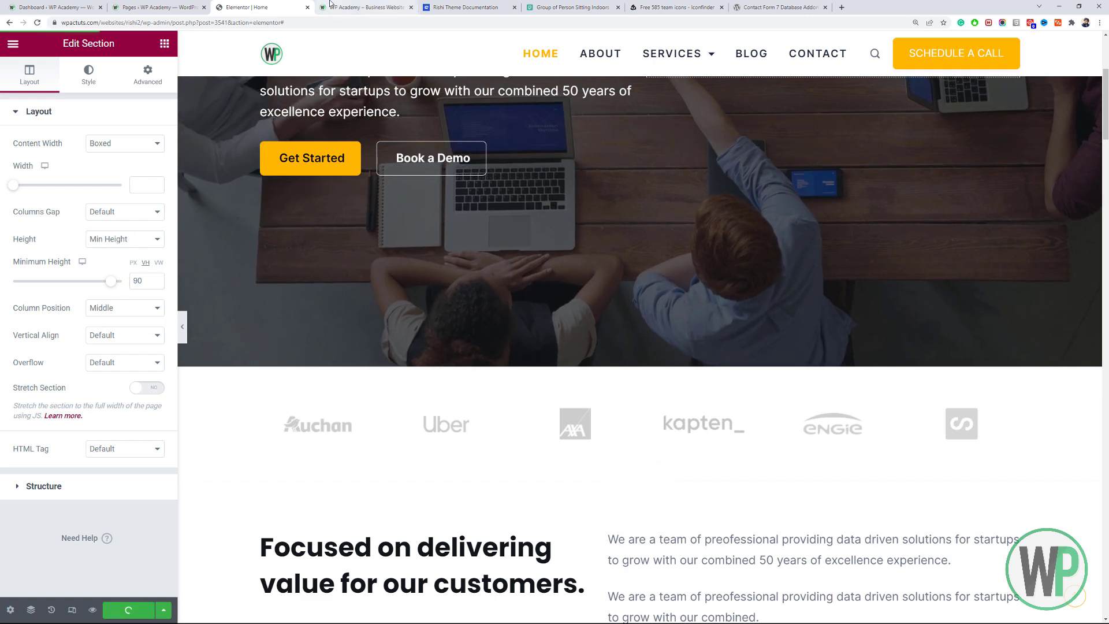
left_click(127, 239)
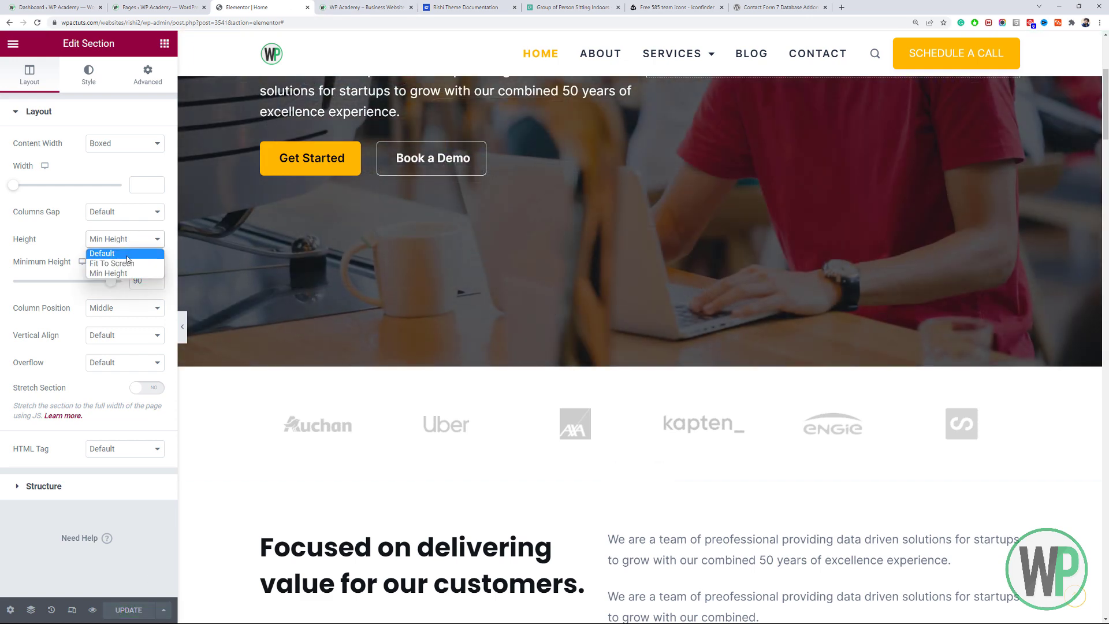
left_click(112, 263)
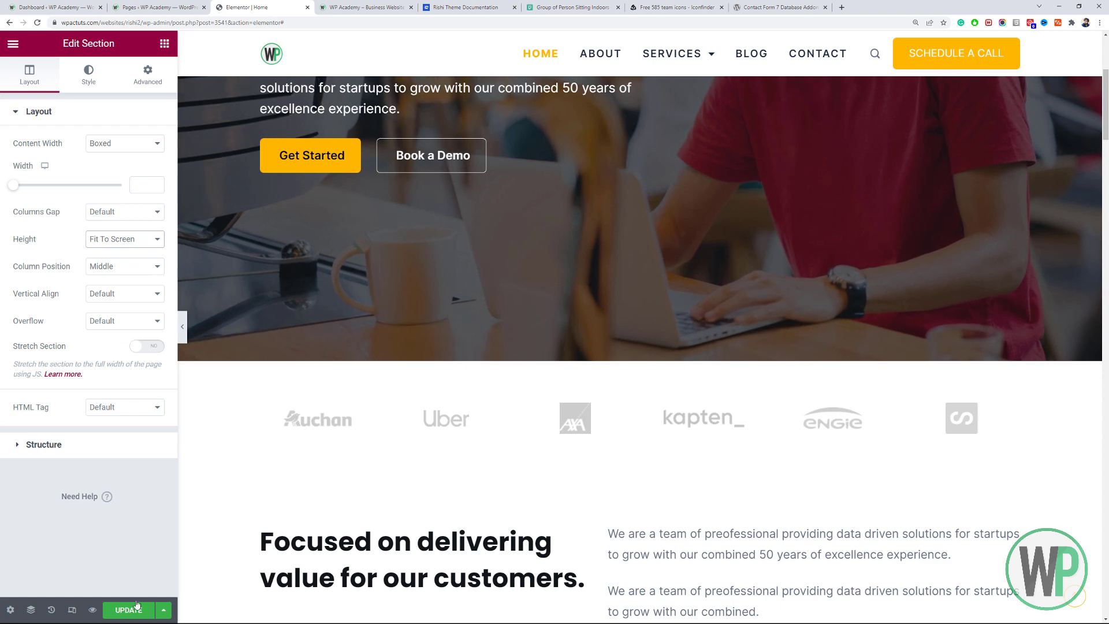
key("ctrl+s")
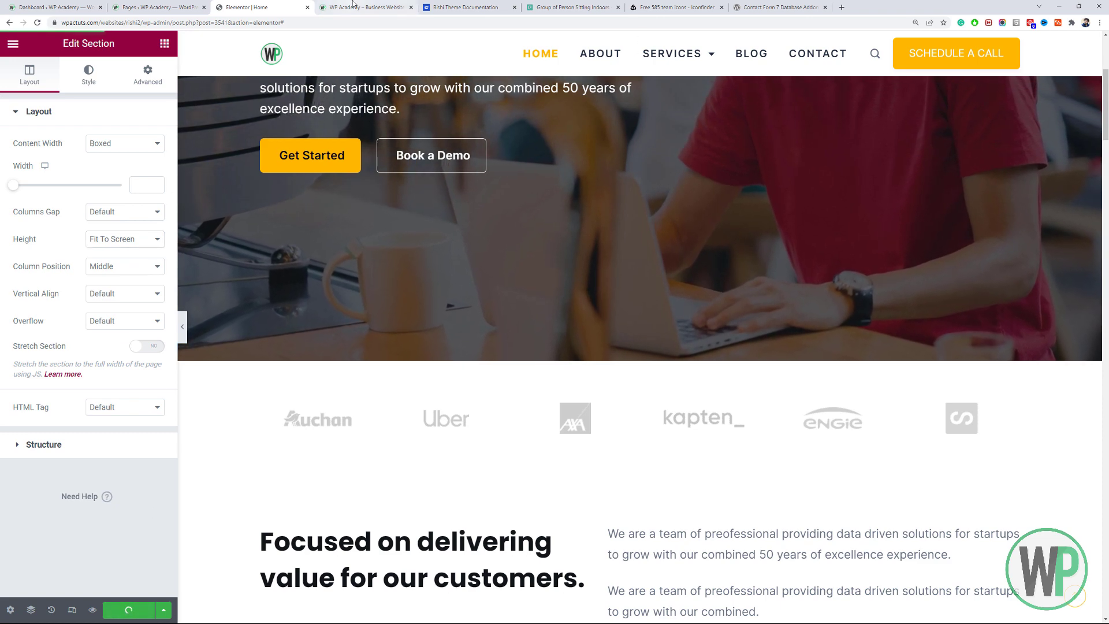
left_click(354, 6)
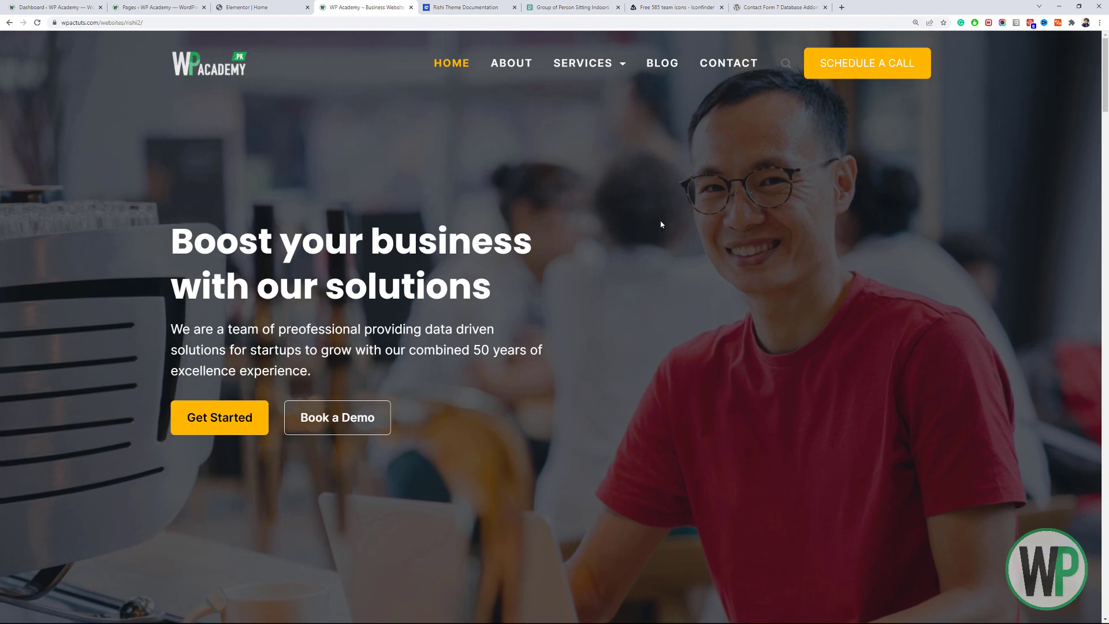
key("ctrl+shift+Tab")
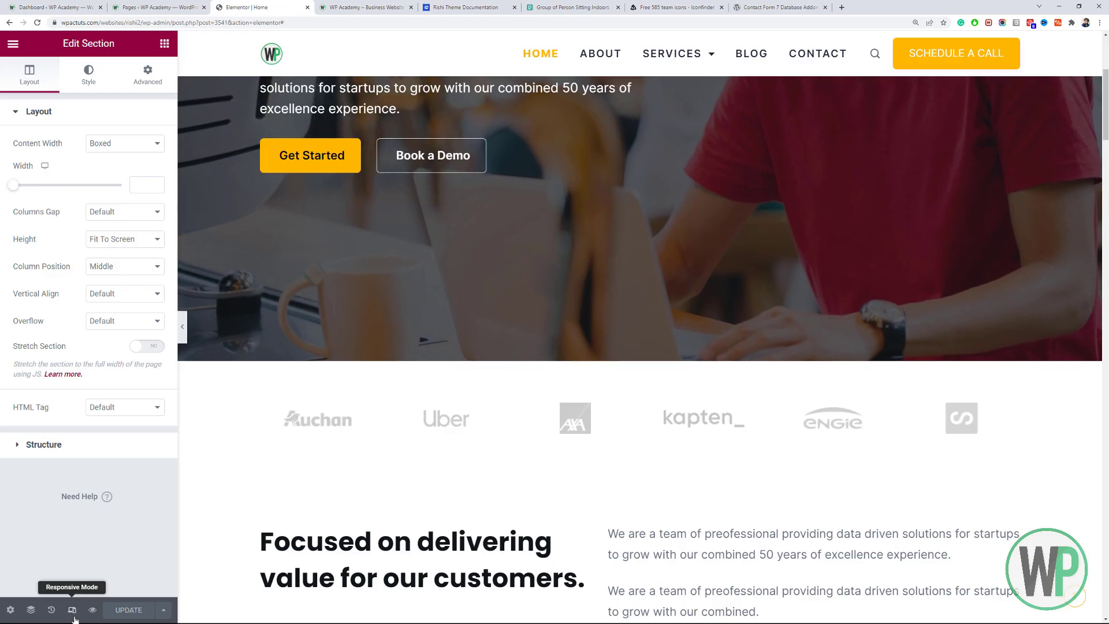
Preview the hero at mobile size, return to desktop, then review the live homepage.
left_click(72, 609)
left_click(606, 43)
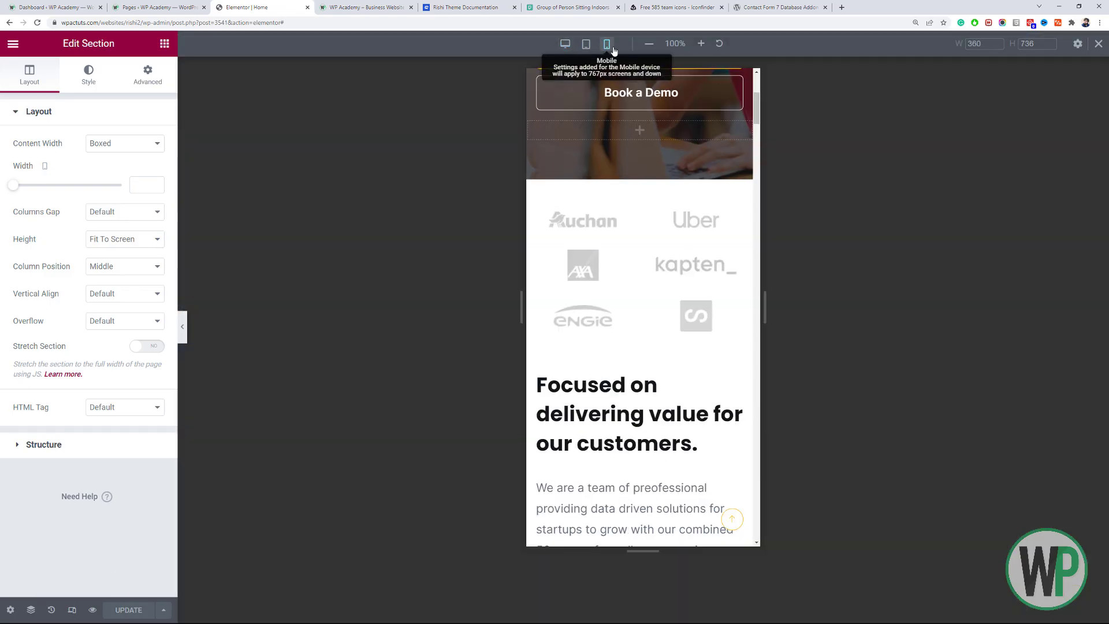
scroll(757, 97, "up", 5)
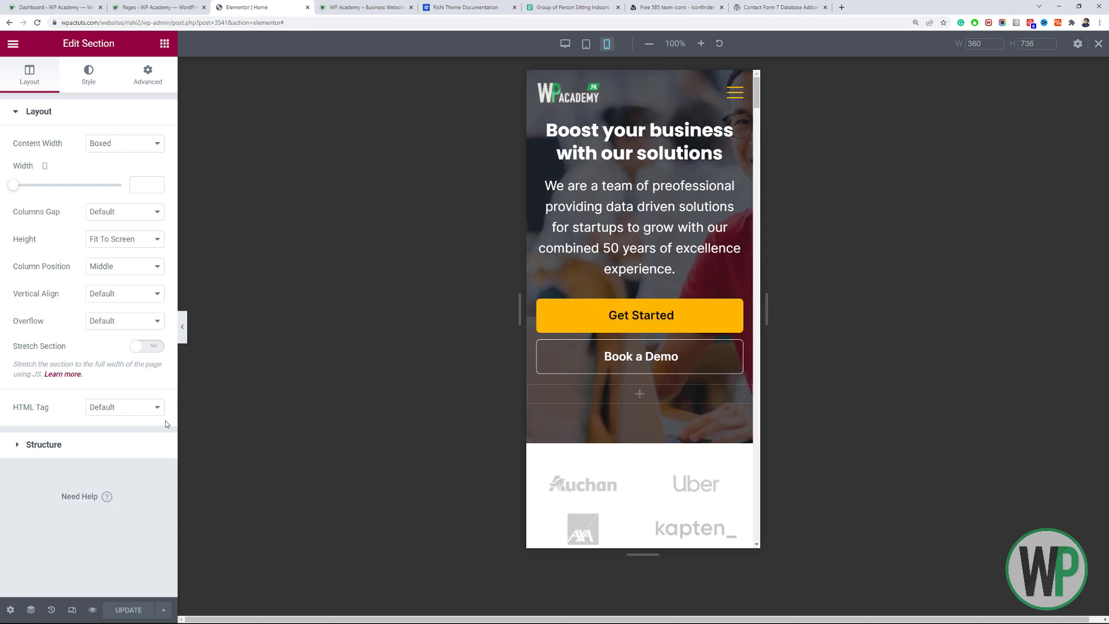
left_click(1100, 44)
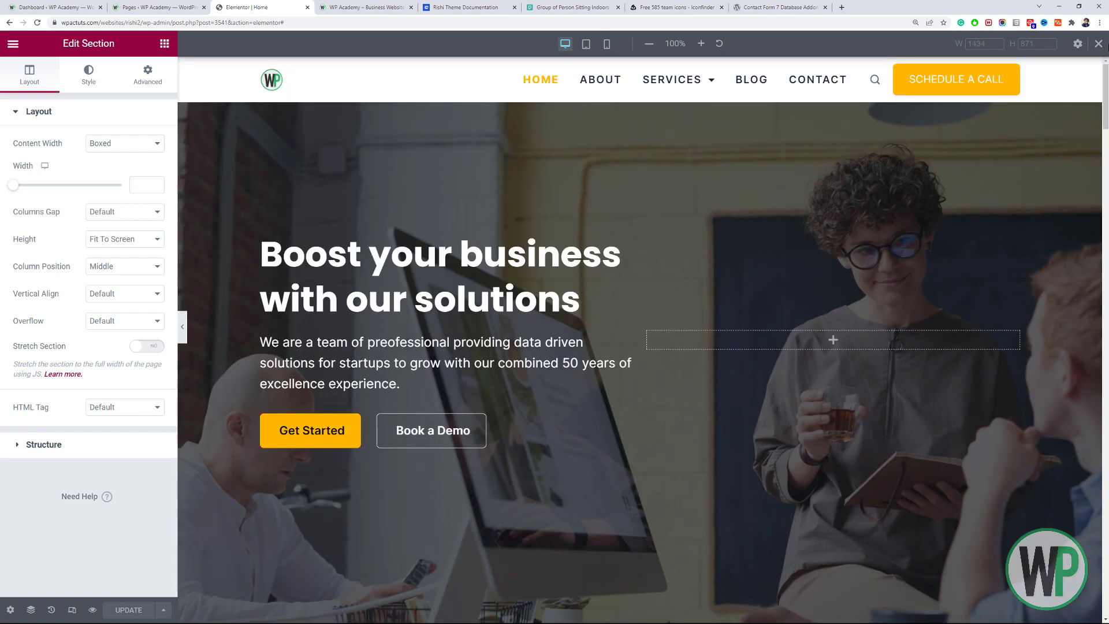
left_click(400, 7)
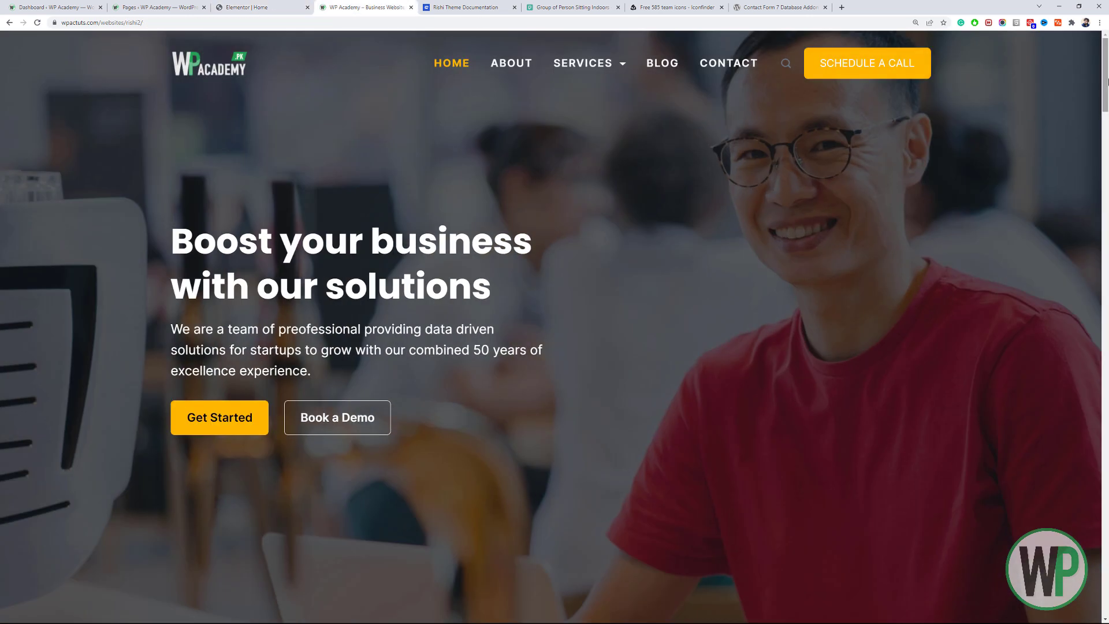
mouse_move(1108, 79)
left_mouse_down()
mouse_move(1108, 107)
mouse_move(1108, 63)
left_mouse_up()
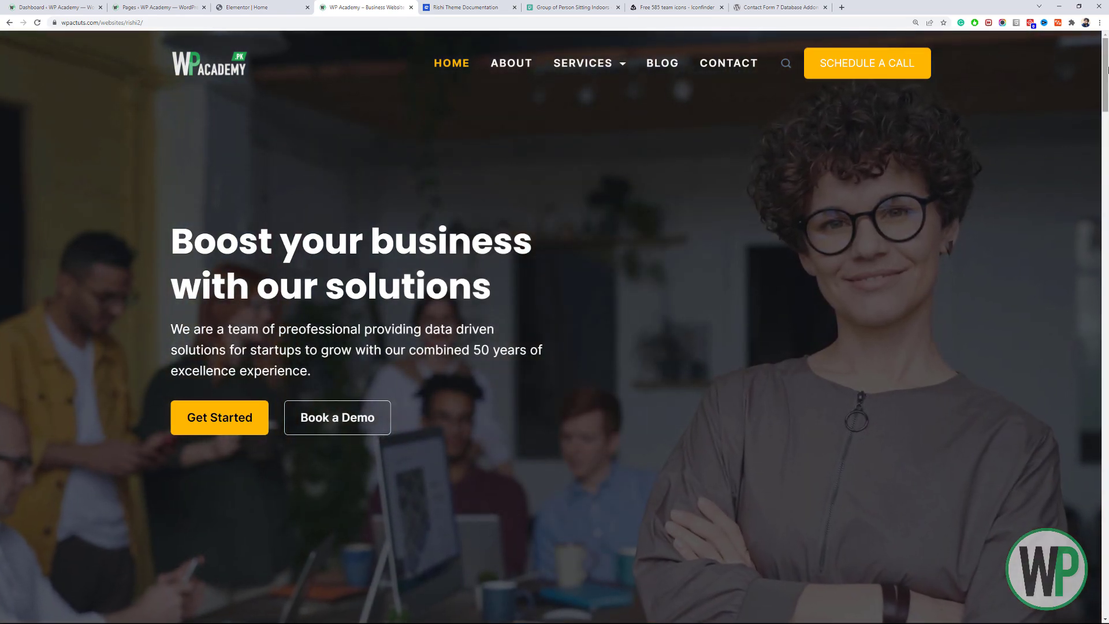
mouse_move(1106, 75)
left_mouse_down()
mouse_move(1107, 606)
mouse_move(1107, 86)
left_mouse_up()
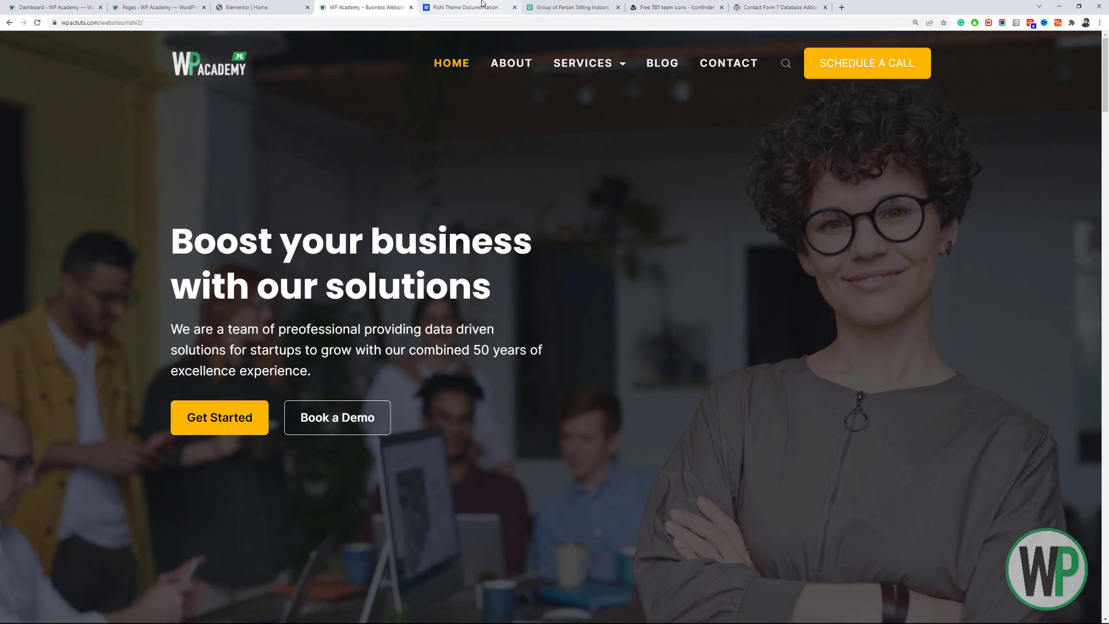
left_click(482, 4)
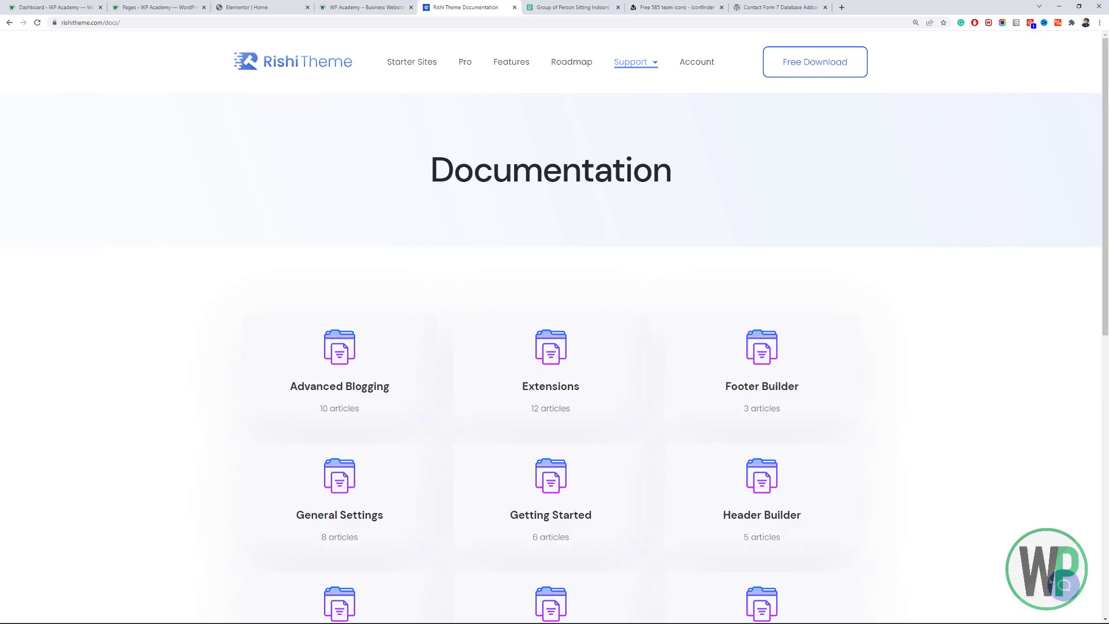
left_click(1065, 585)
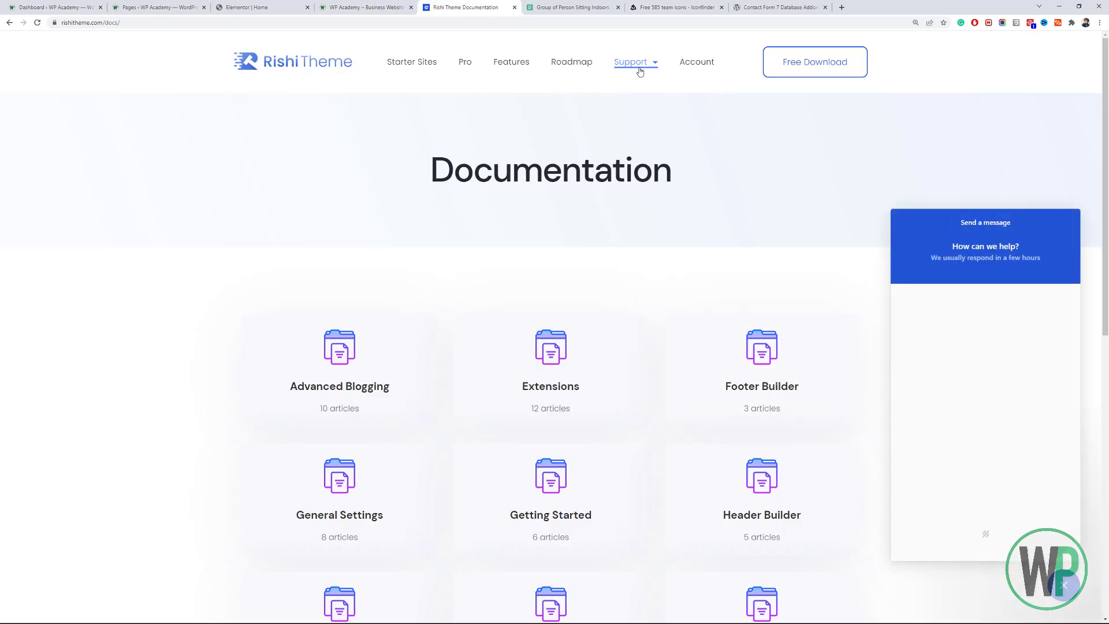
mouse_move(640, 71)
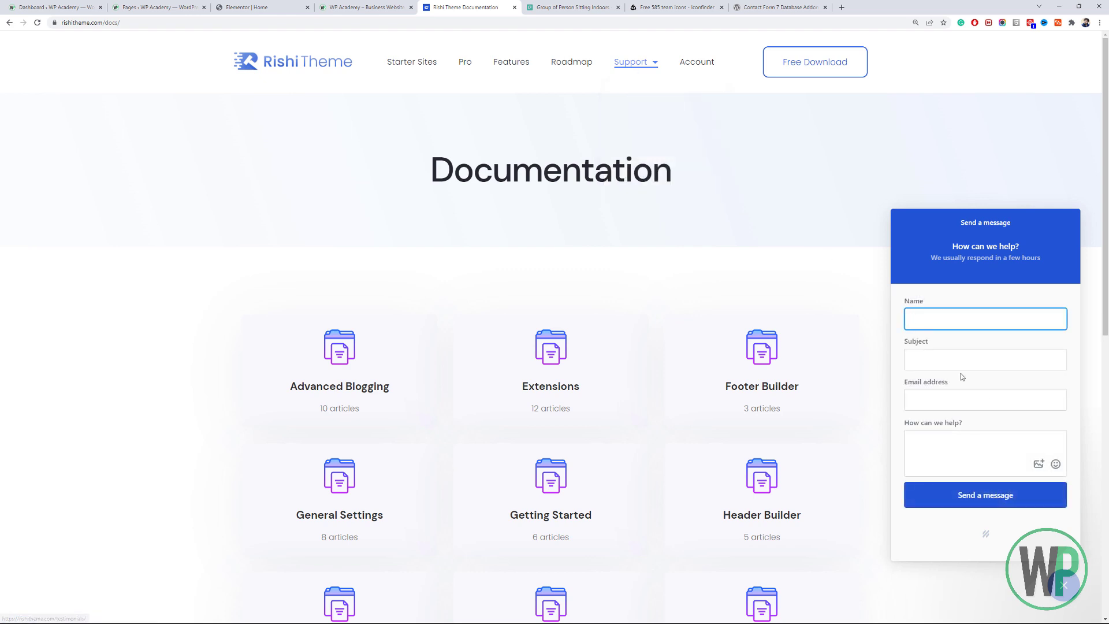
left_click(331, 5)
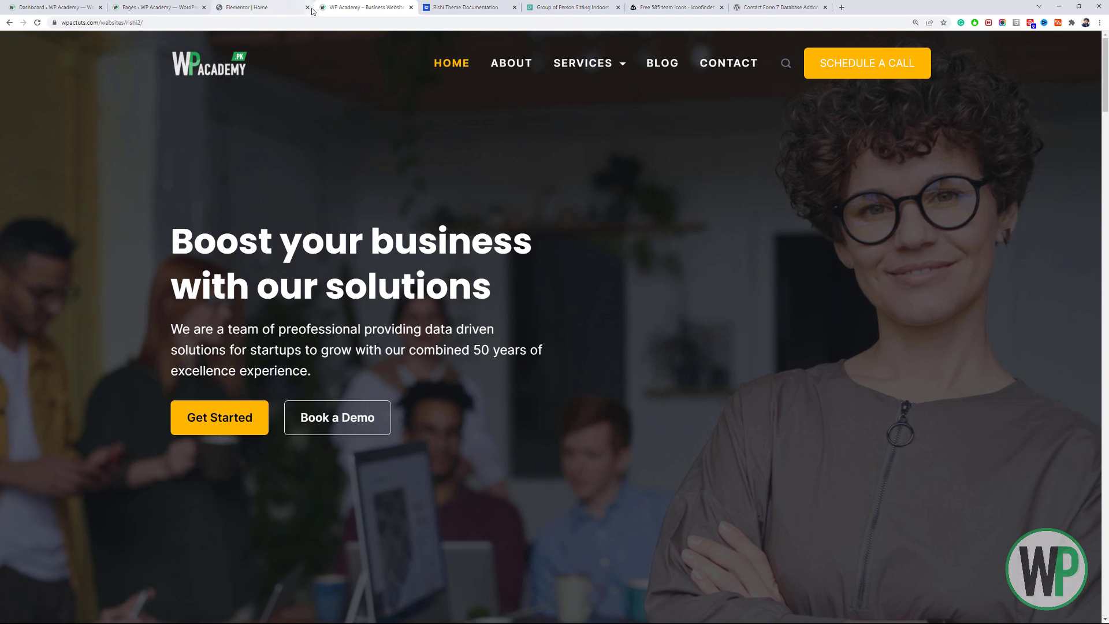
Set the hero column width to 95.
left_click(264, 6)
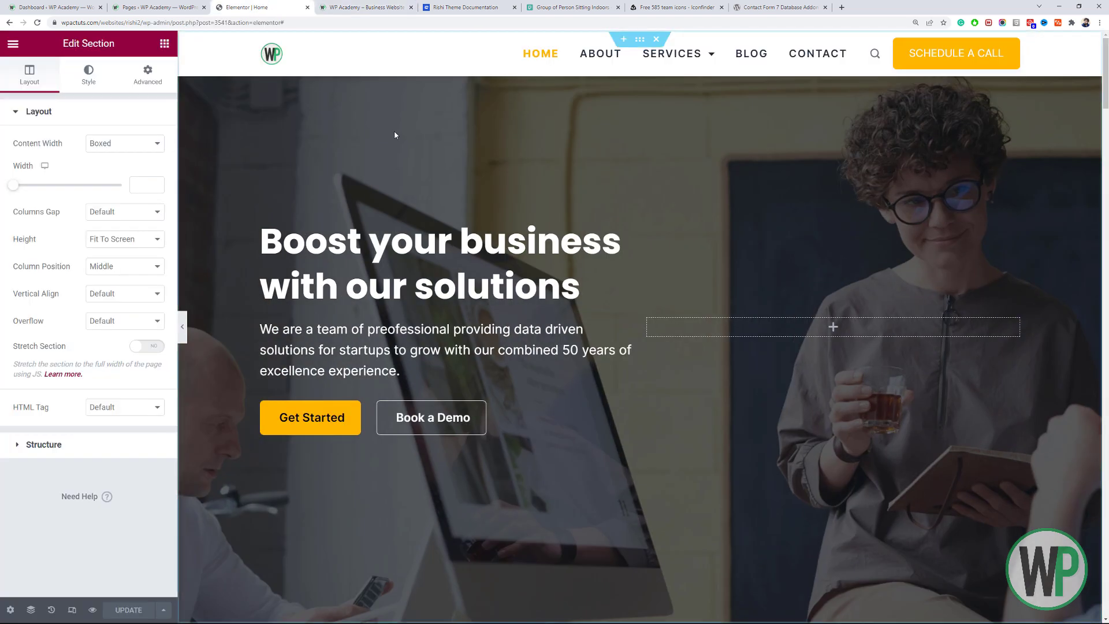
right_click(660, 324)
left_click(682, 332)
left_click(140, 146)
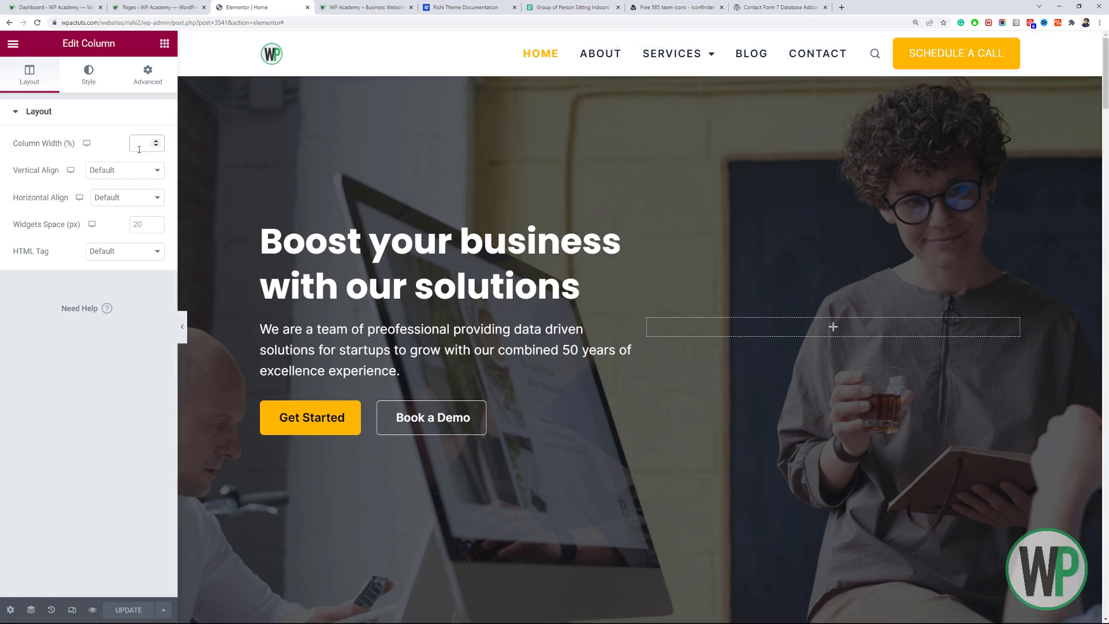
type("95")
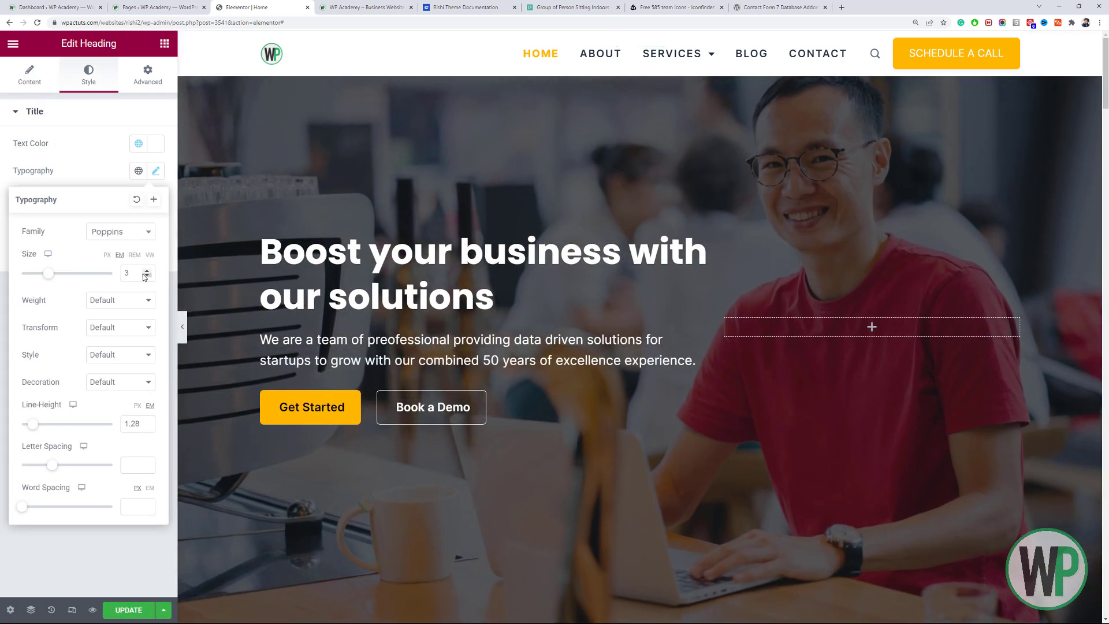
Size the hero heading to 3.5 EM, update the page, and view the live homepage.
left_click(145, 275)
left_click(145, 275)
left_click(145, 275)
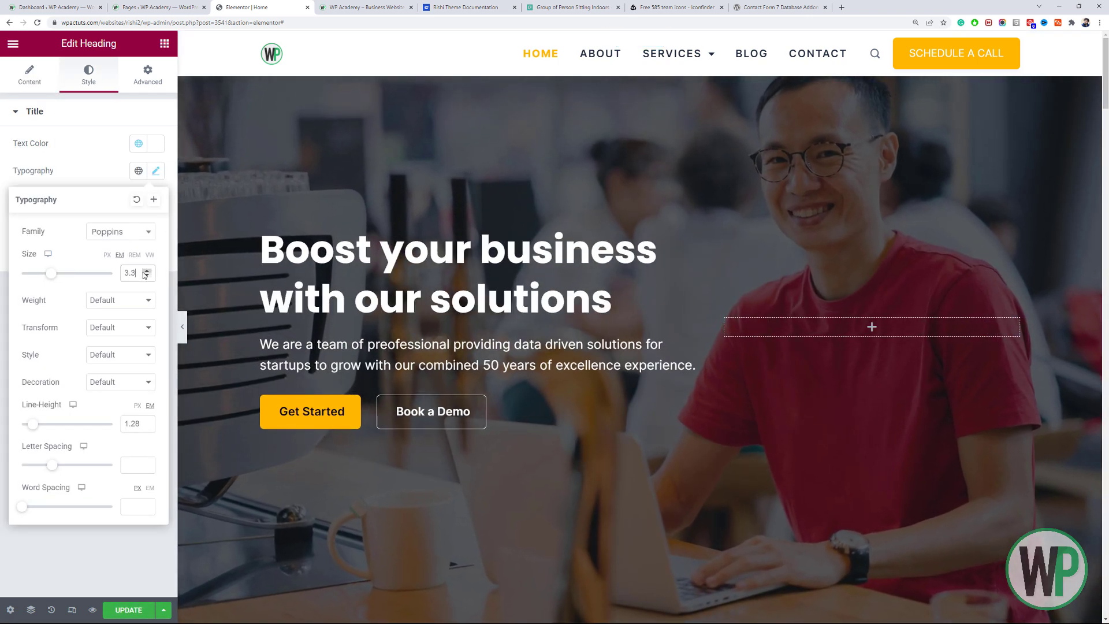
left_click(145, 275)
left_click(145, 275)
left_click(145, 275)
left_click(145, 275)
left_click(145, 275)
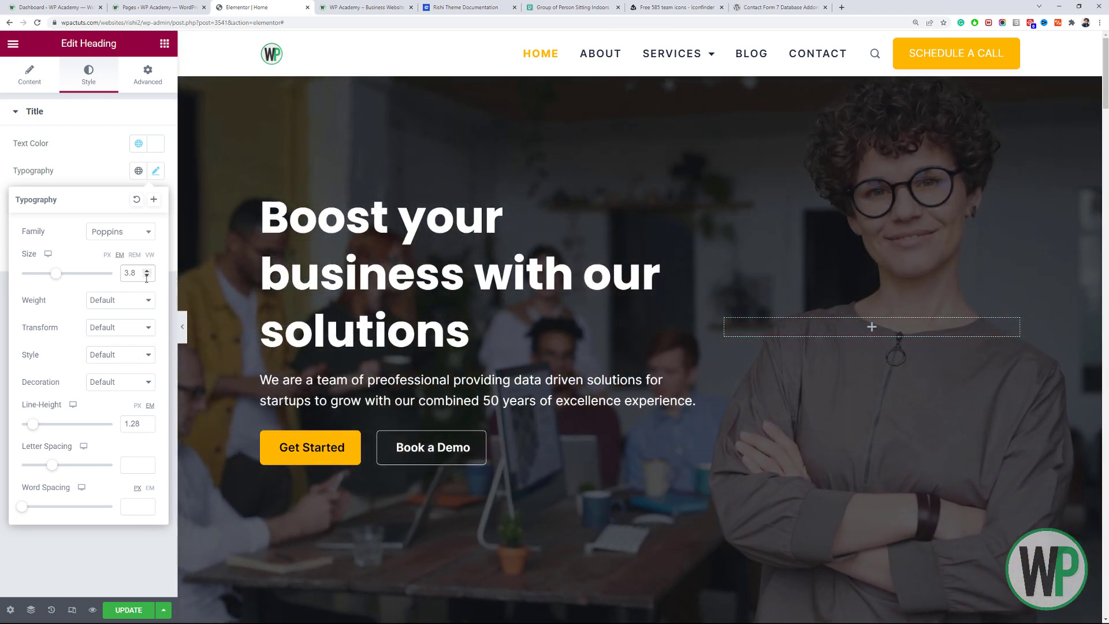
left_click(147, 277)
left_click(147, 277)
left_click(147, 276)
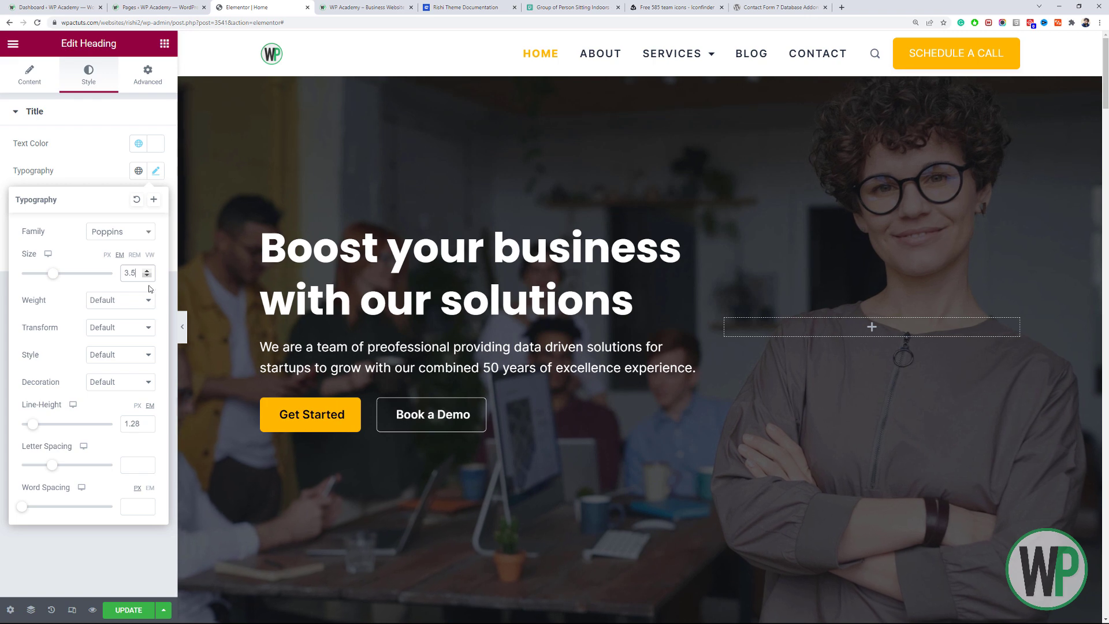
left_click(148, 611)
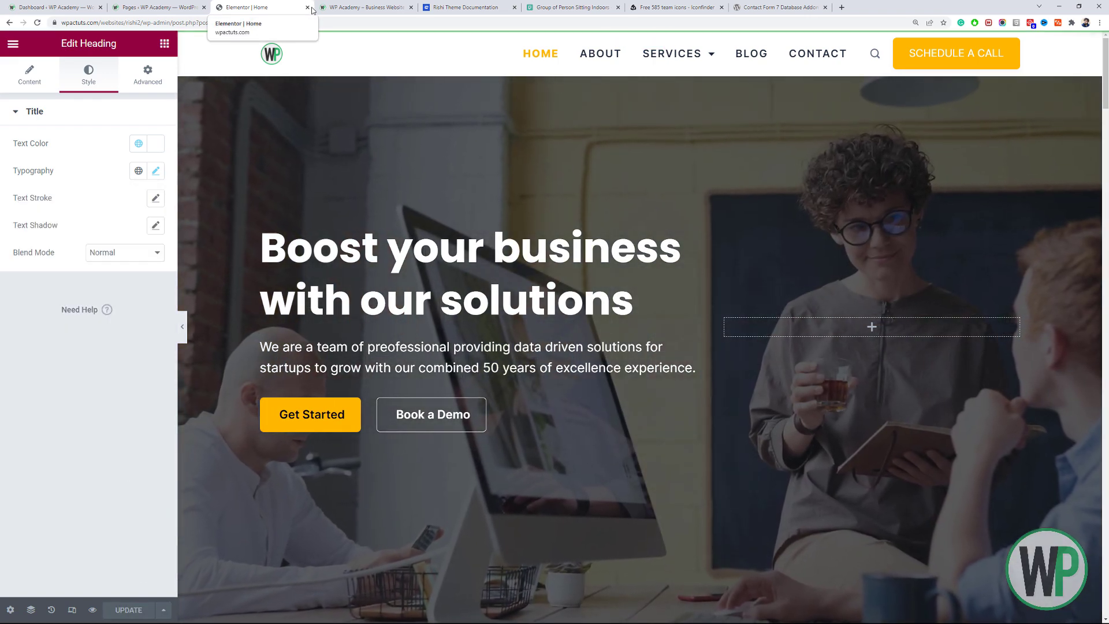
left_click(346, 7)
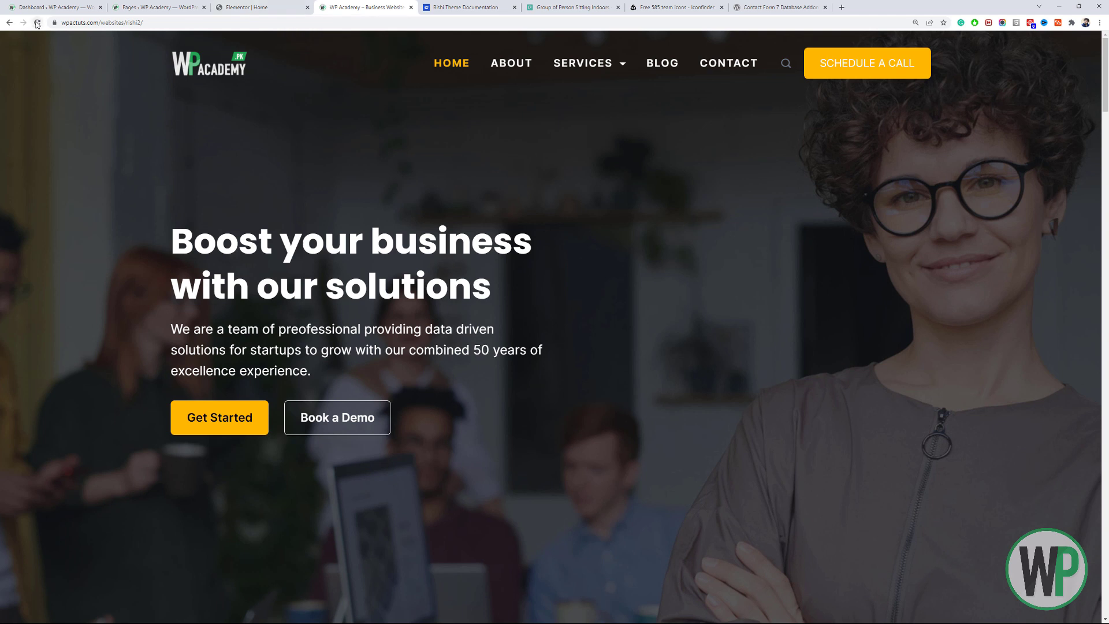